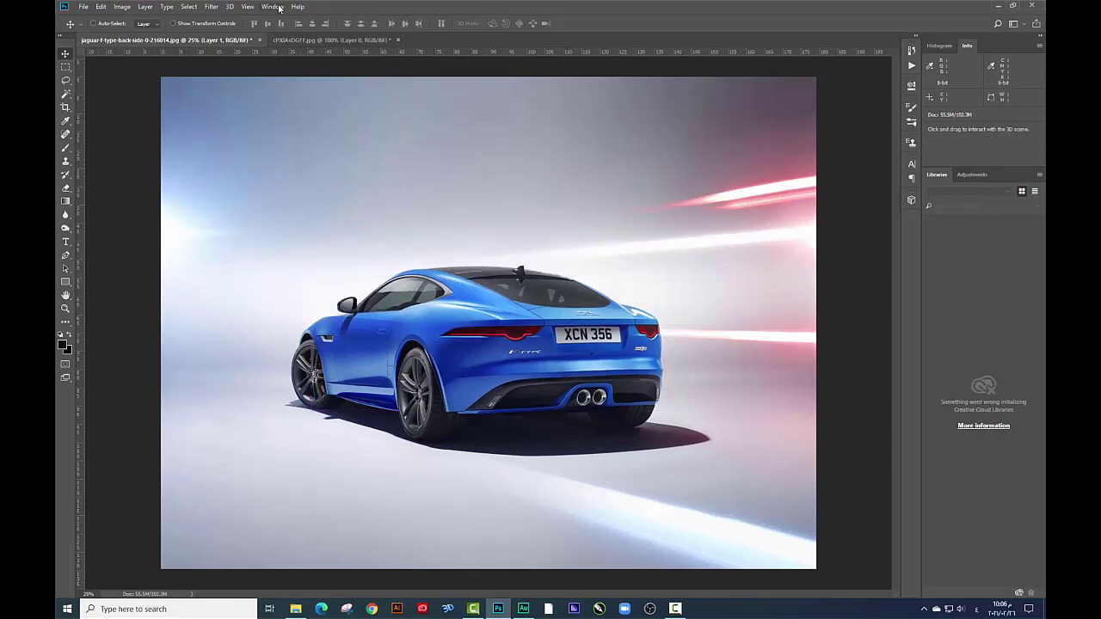
Inspect the layers under the car, test-moving the shadow Layer 2 down and undoing it
right_click(522, 325)
right_click(659, 433)
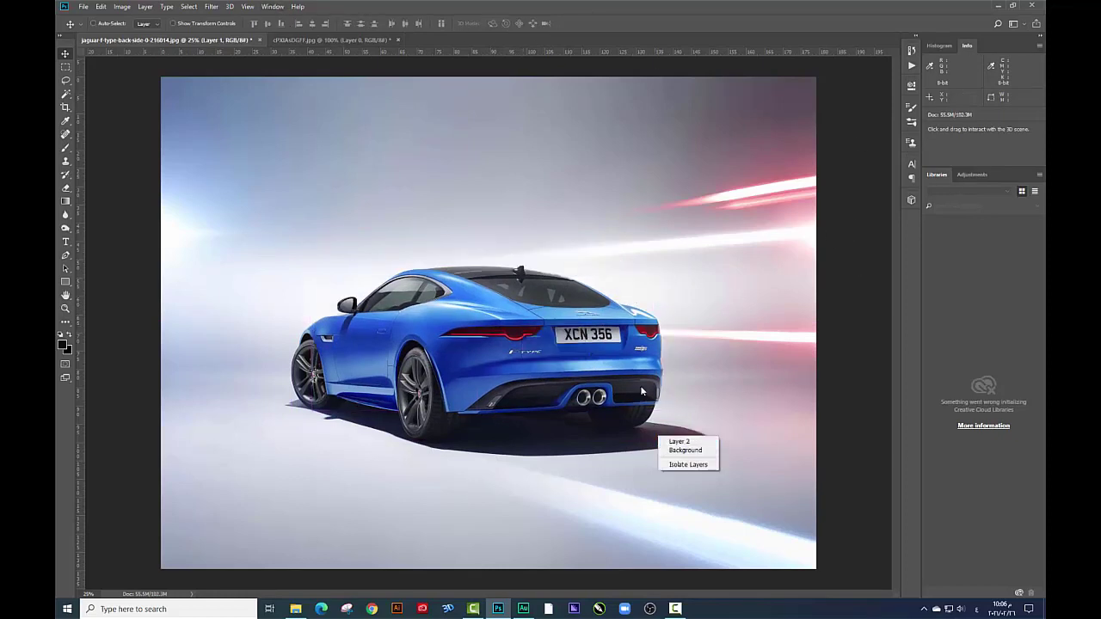
right_click(602, 351)
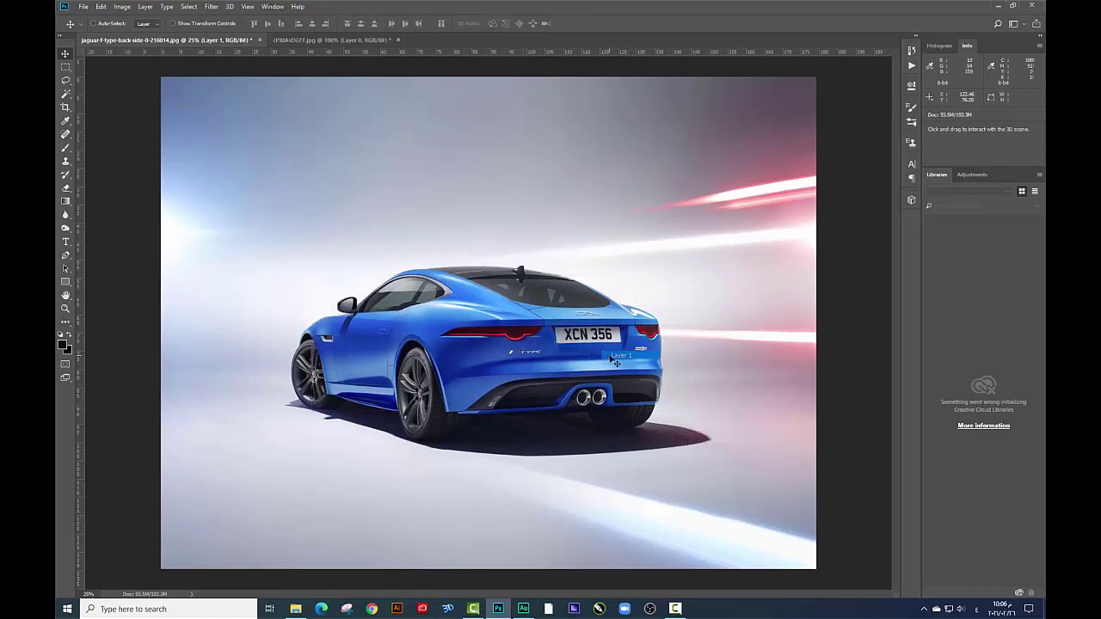
right_click(653, 443)
click(663, 446)
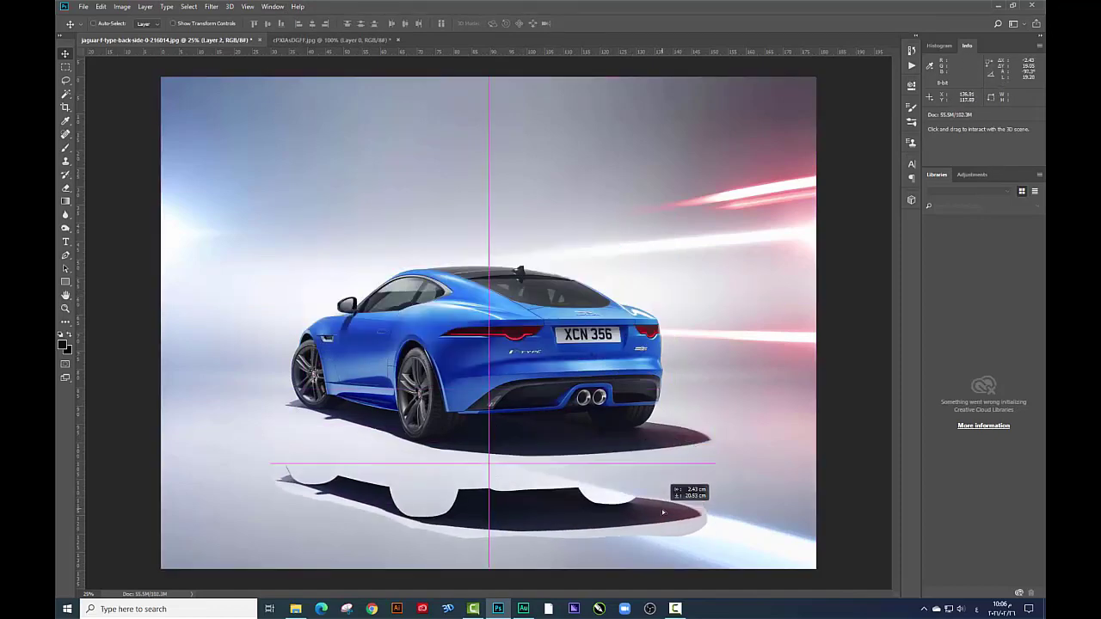
drag(661, 437, 661, 509)
key(ctrl+z)
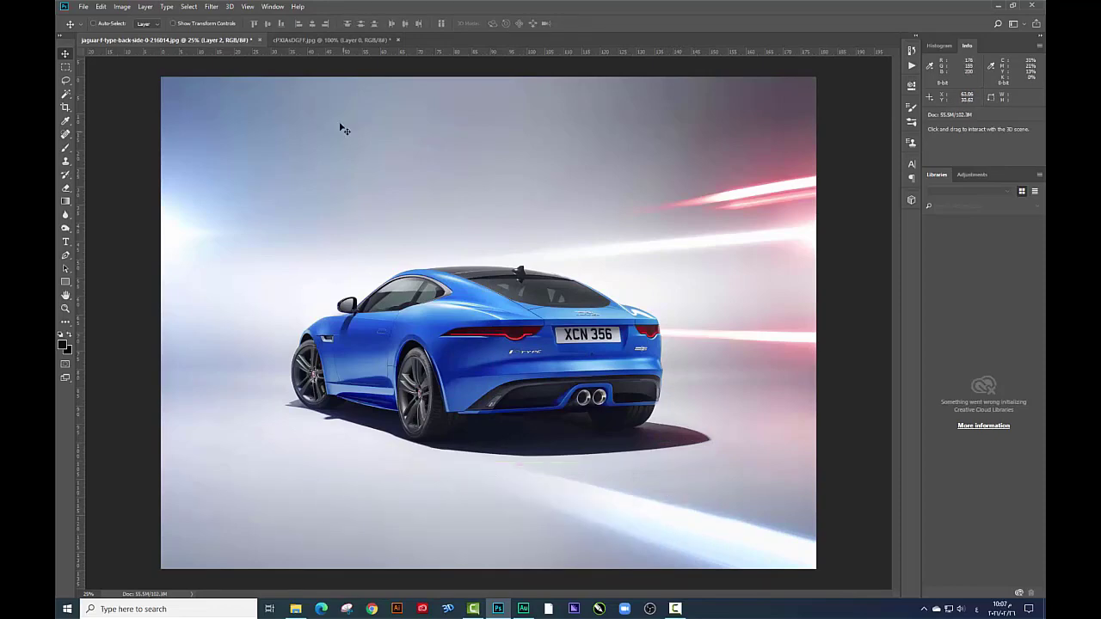
Show the Layers panel from the Window menu and select the car layer, Layer 1
click(322, 39)
click(222, 40)
click(273, 7)
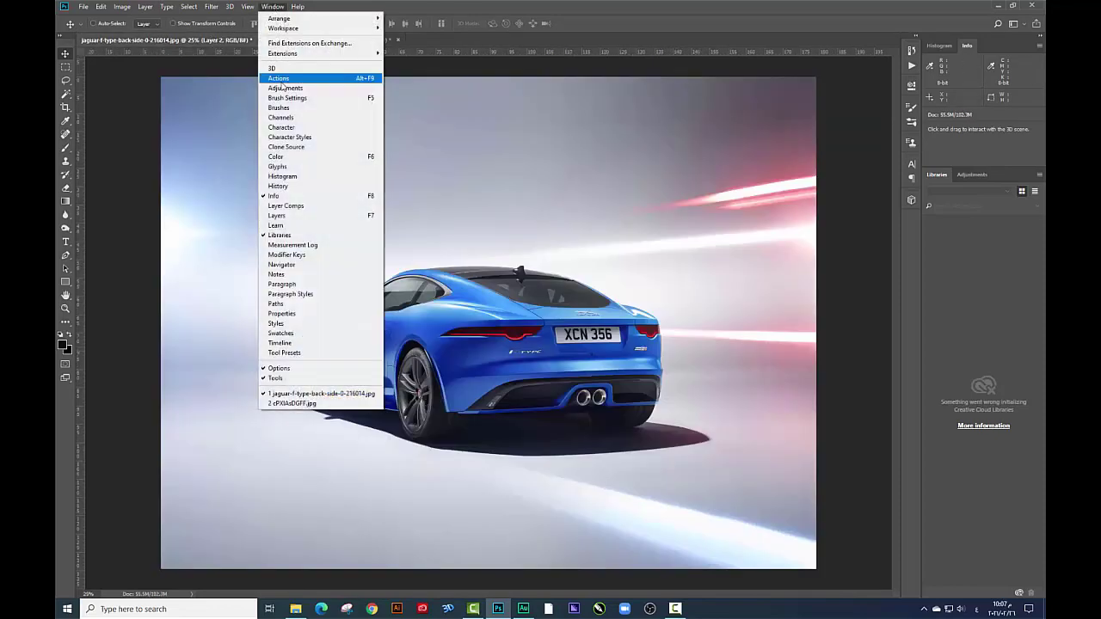
click(293, 220)
click(540, 310)
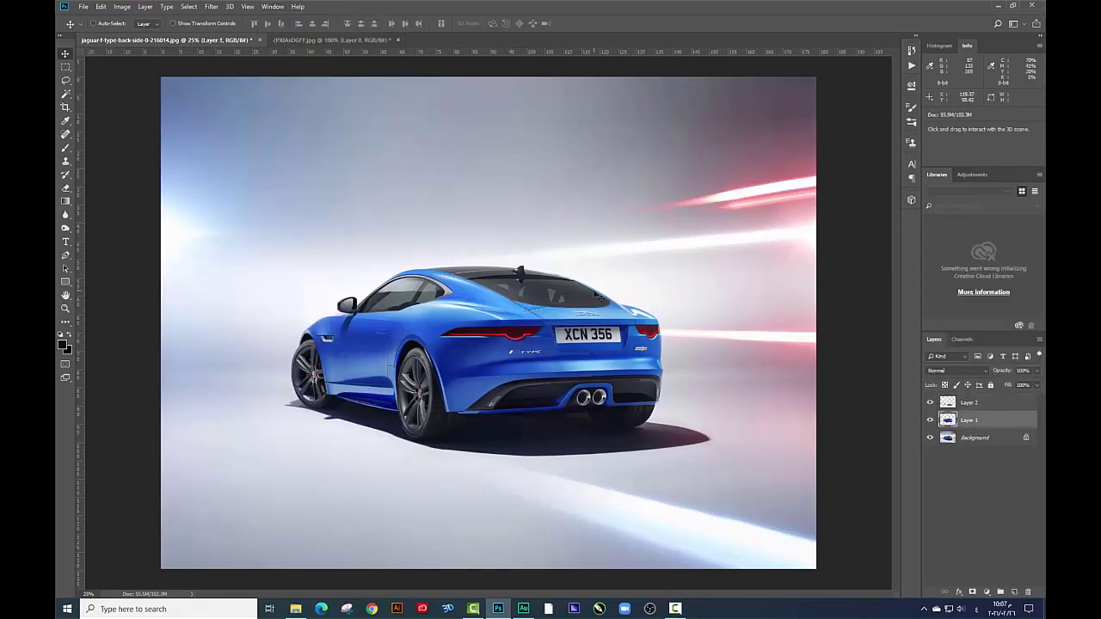
Delete the Background layer and nudge the car and shadow slightly down
key(ctrl+minus)
click(985, 439)
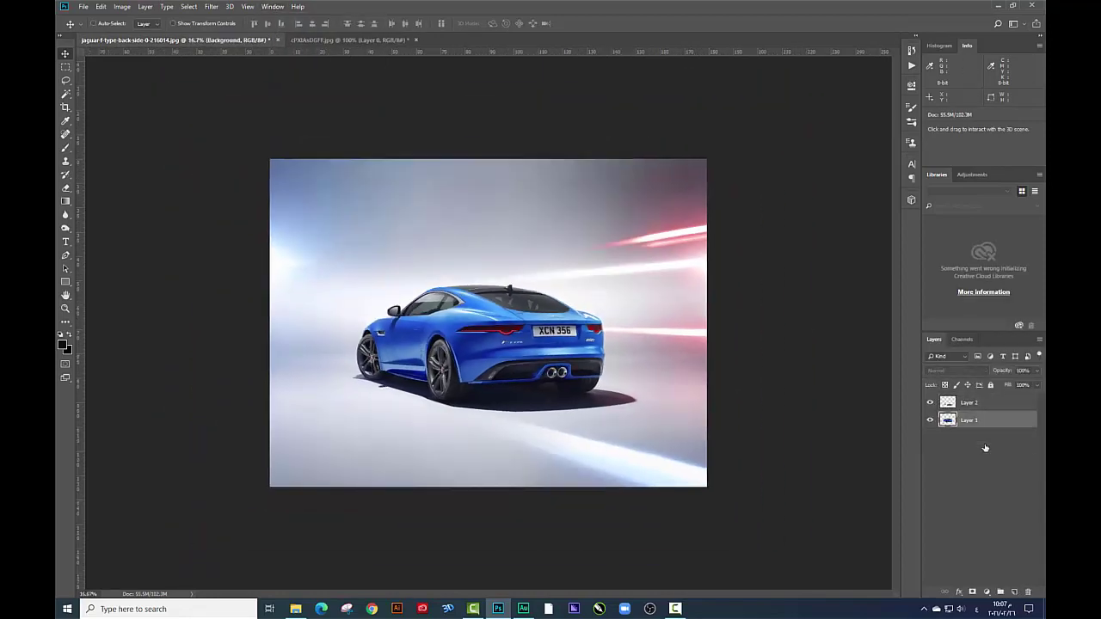
key(Delete)
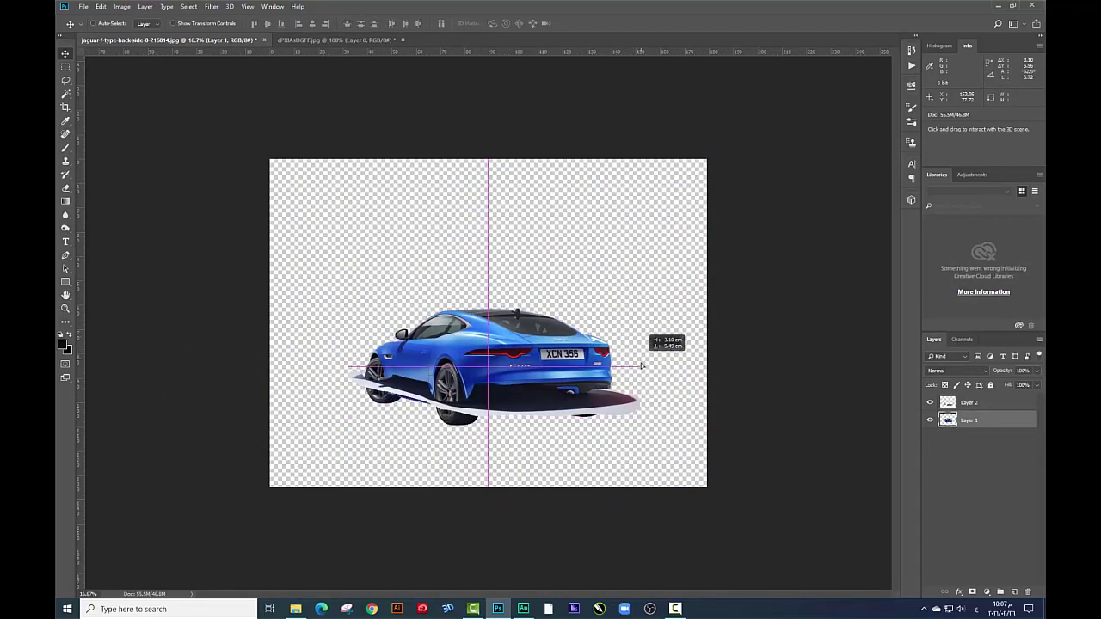
drag(623, 375, 623, 392)
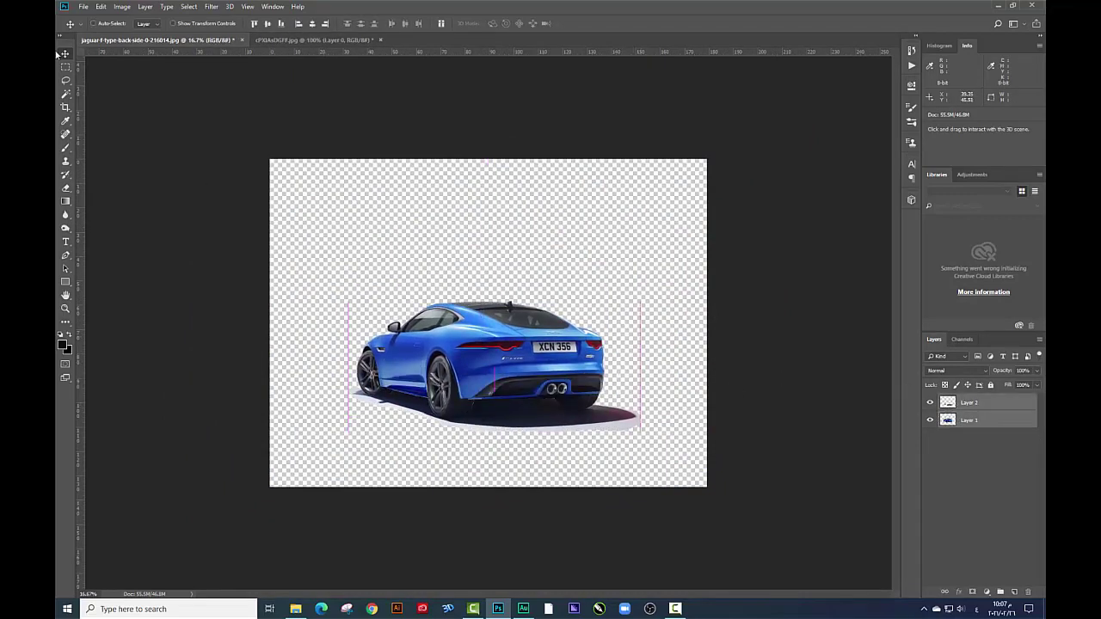
Crop the canvas taller at top and bottom, then go to the rock document
click(65, 107)
drag(488, 159, 487, 144)
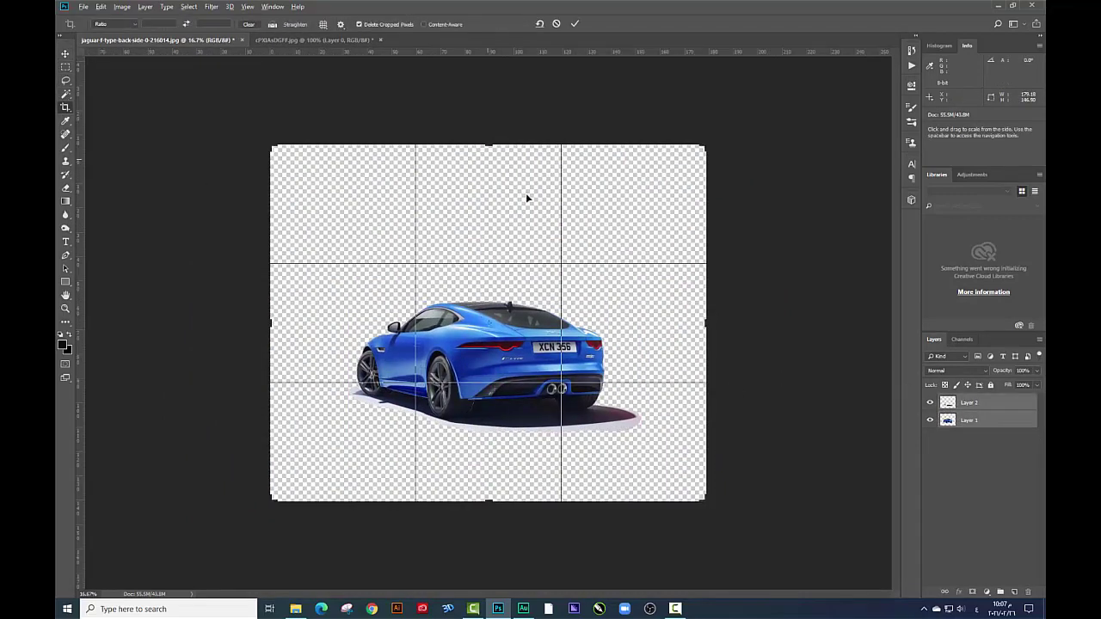
key(Return)
key(v)
drag(372, 83, 674, 368)
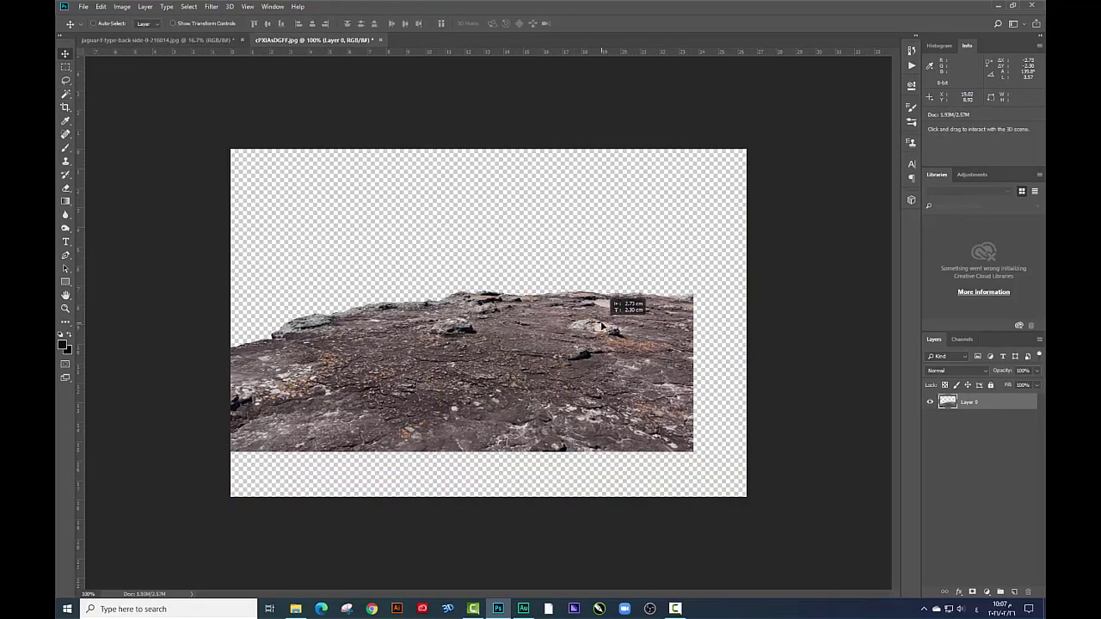
Drag the rock into the car document, scale it to full width, and place it beneath the car
drag(673, 368, 604, 322)
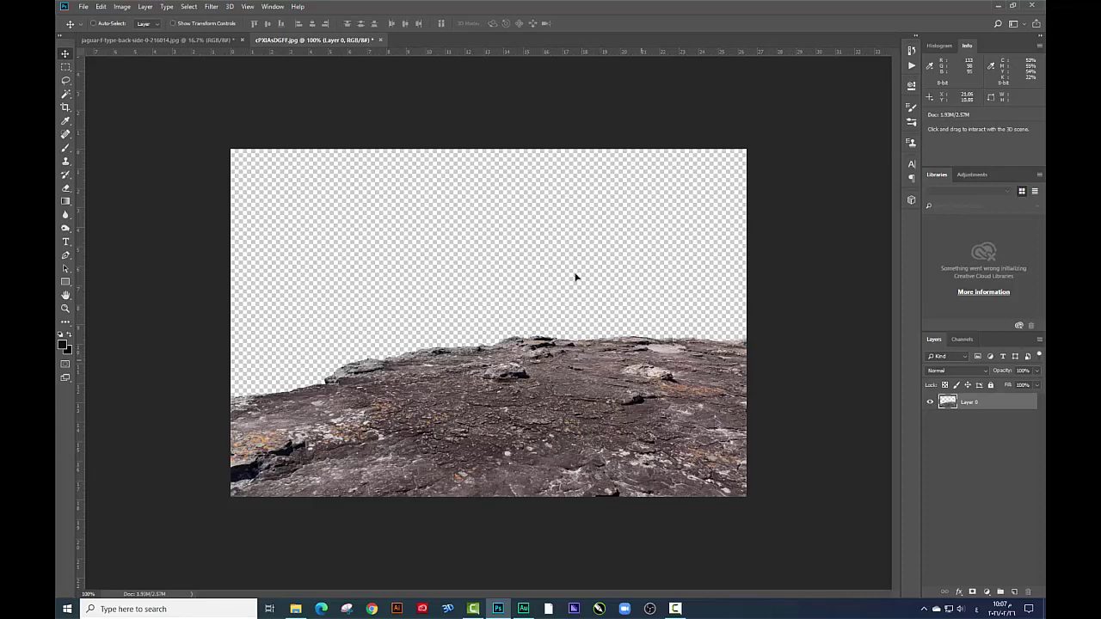
mouse_move(577, 277)
mouse_down()
mouse_move(490, 351)
mouse_move(316, 415)
mouse_move(707, 279)
mouse_up()
key(ctrl+t)
key(Return)
mouse_move(659, 337)
mouse_down()
mouse_move(665, 380)
mouse_move(765, 383)
mouse_up()
key(ctrl+bracketleft)
key(ctrl+bracketleft)
key(ctrl+t)
Commit the rock stretch, then crop the canvas wider on both sides and longer at the bottom
key(Return)
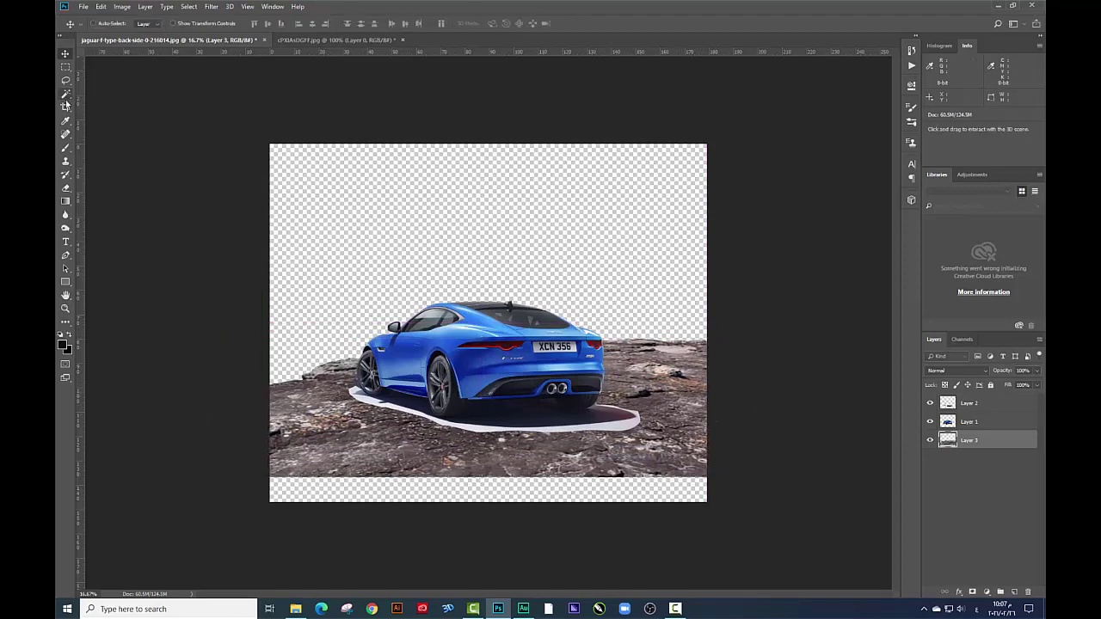
key(c)
drag(702, 325, 747, 316)
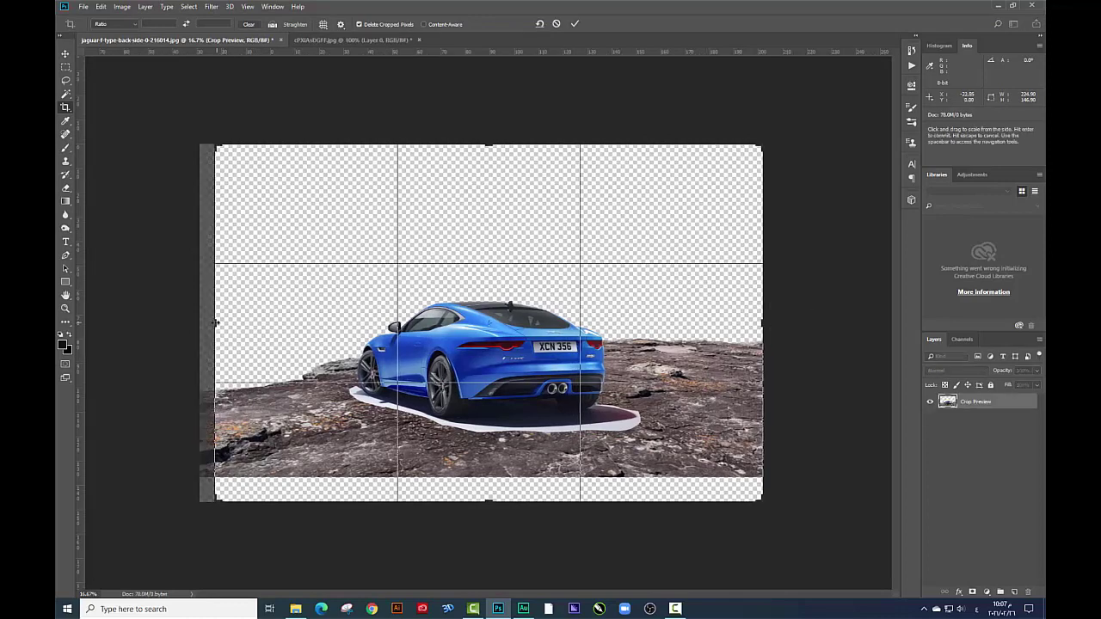
drag(215, 312, 204, 311)
key(Return)
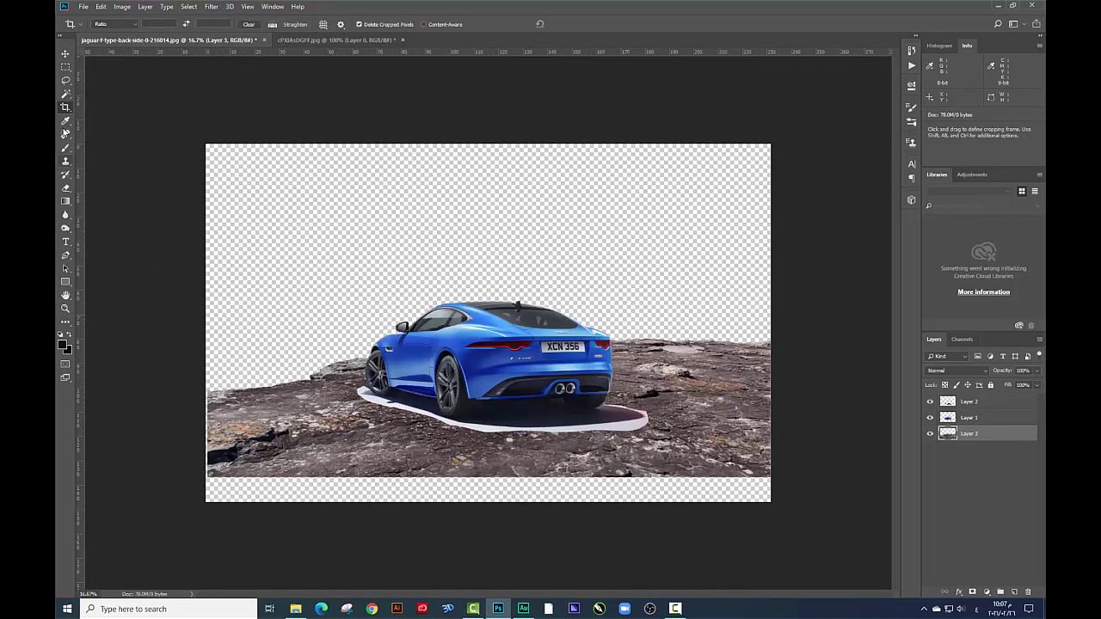
drag(489, 502, 516, 551)
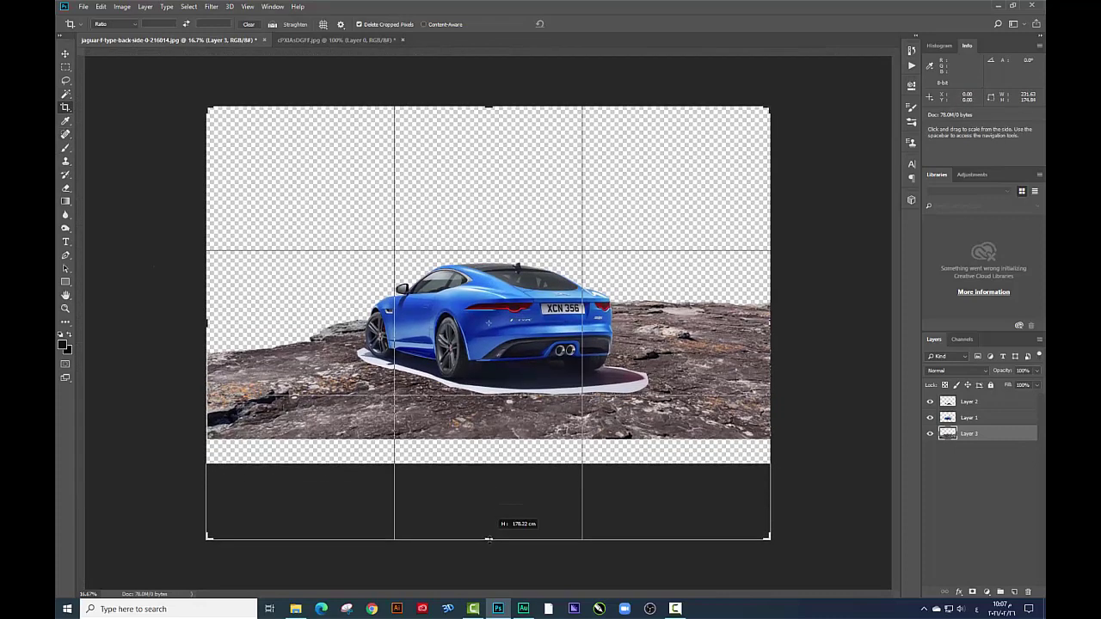
key(Return)
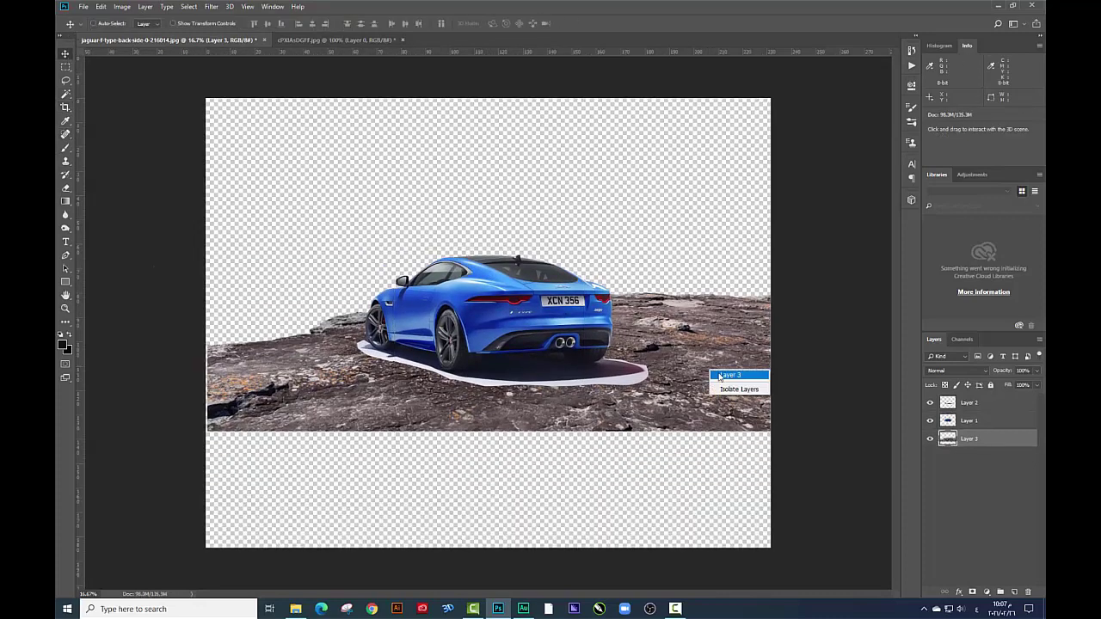
Enlarge the rock layer slightly and move it further down
key(ctrl+t)
drag(785, 433, 779, 437)
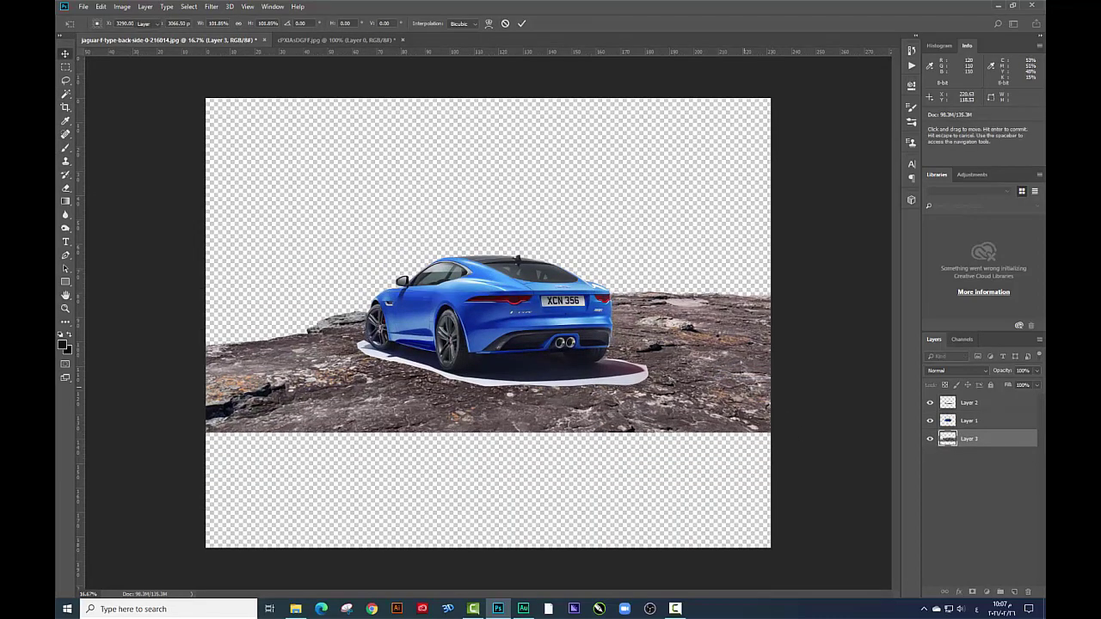
drag(726, 336, 719, 402)
key(Return)
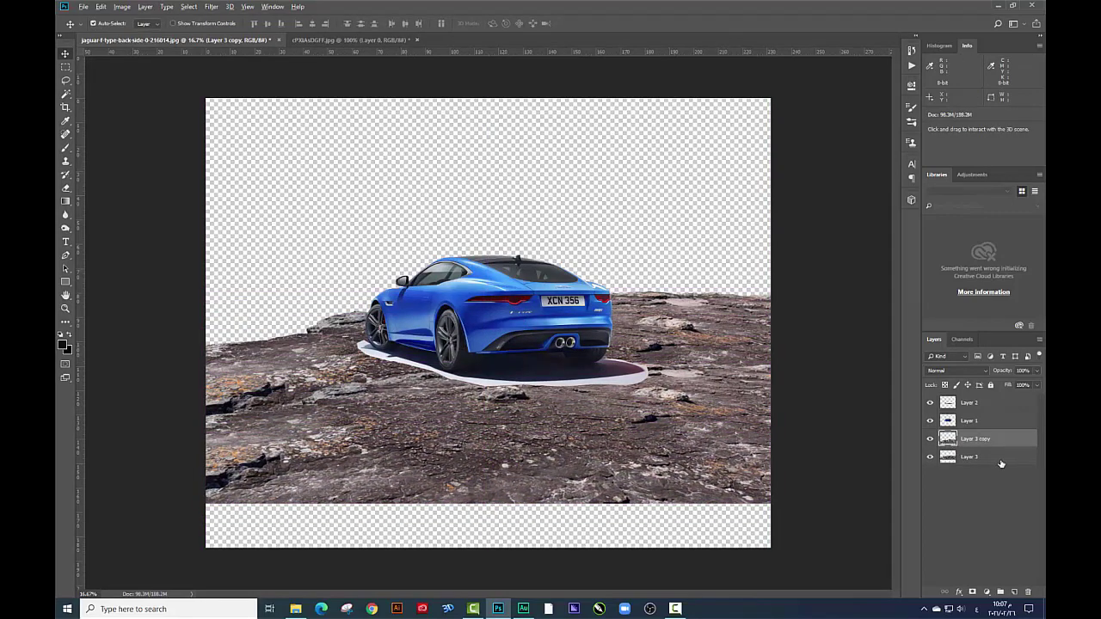
Move both rock layers about 60 px down and lower the car and shadow onto the rock
shift+click(969, 457)
drag(640, 404, 643, 458)
click(970, 420)
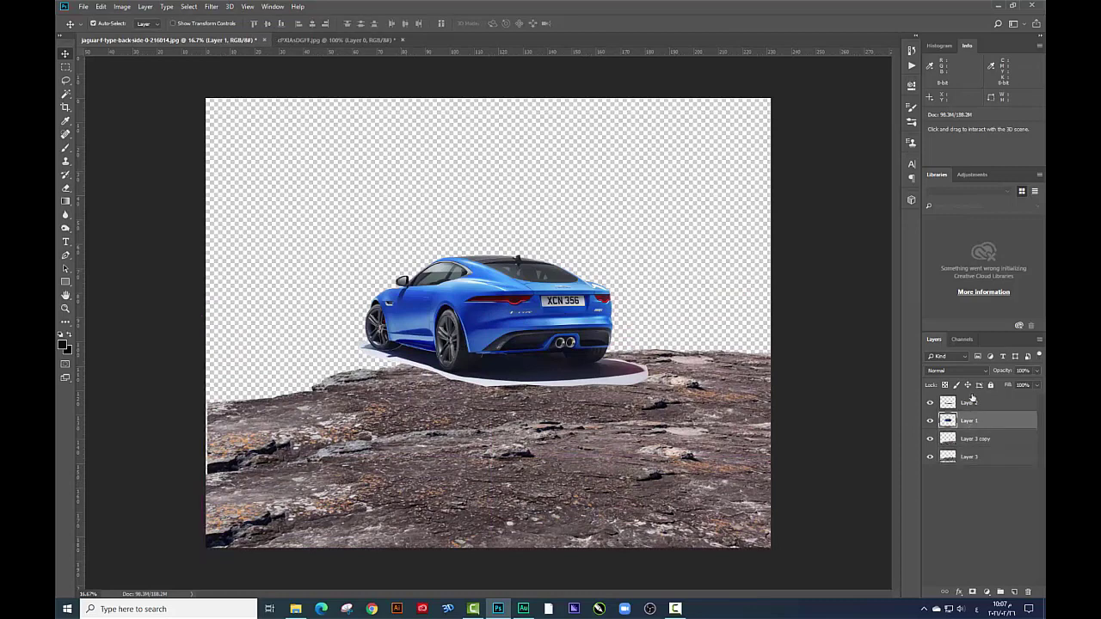
drag(566, 316, 575, 410)
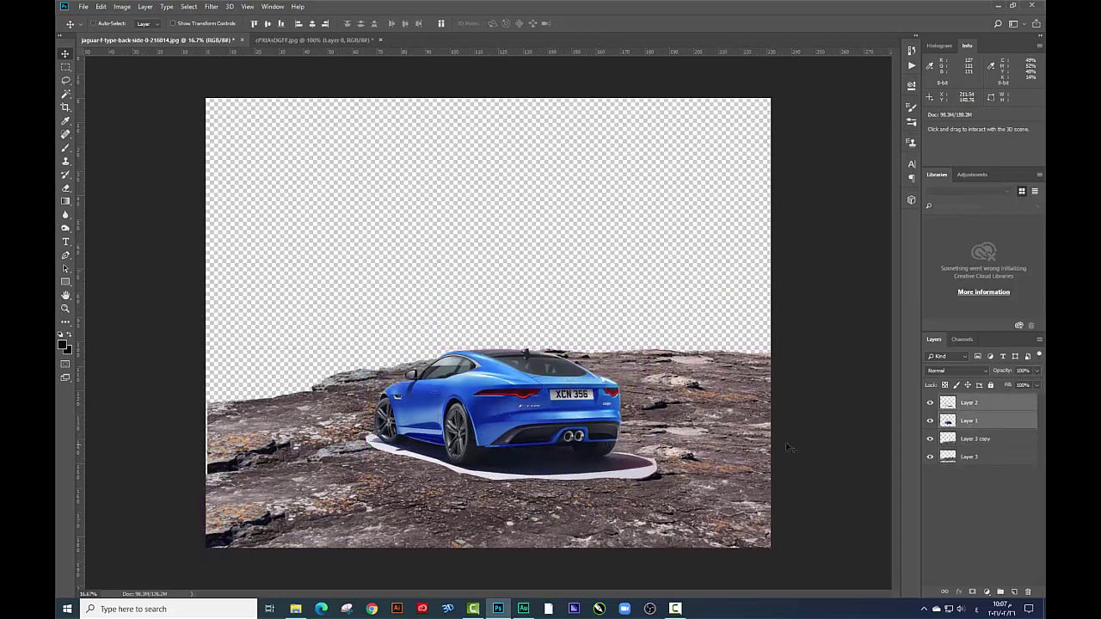
Convert the layers, including Layer 2, Layer 3 copy and Layer 3, to smart objects
click(969, 439)
click(970, 456)
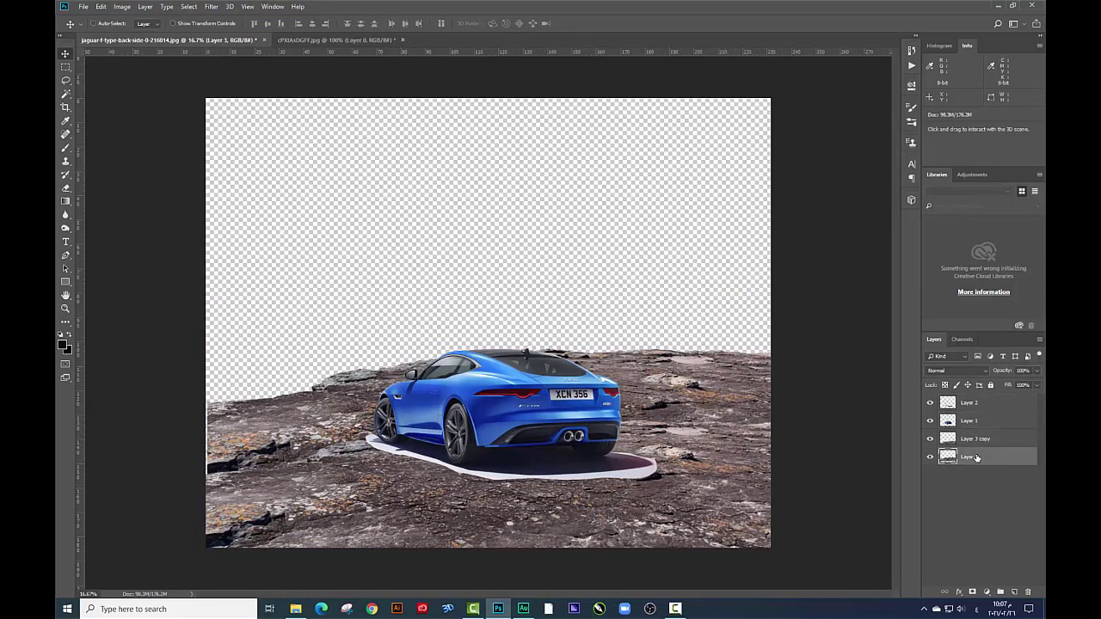
right_click(969, 457)
click(771, 322)
right_click(986, 432)
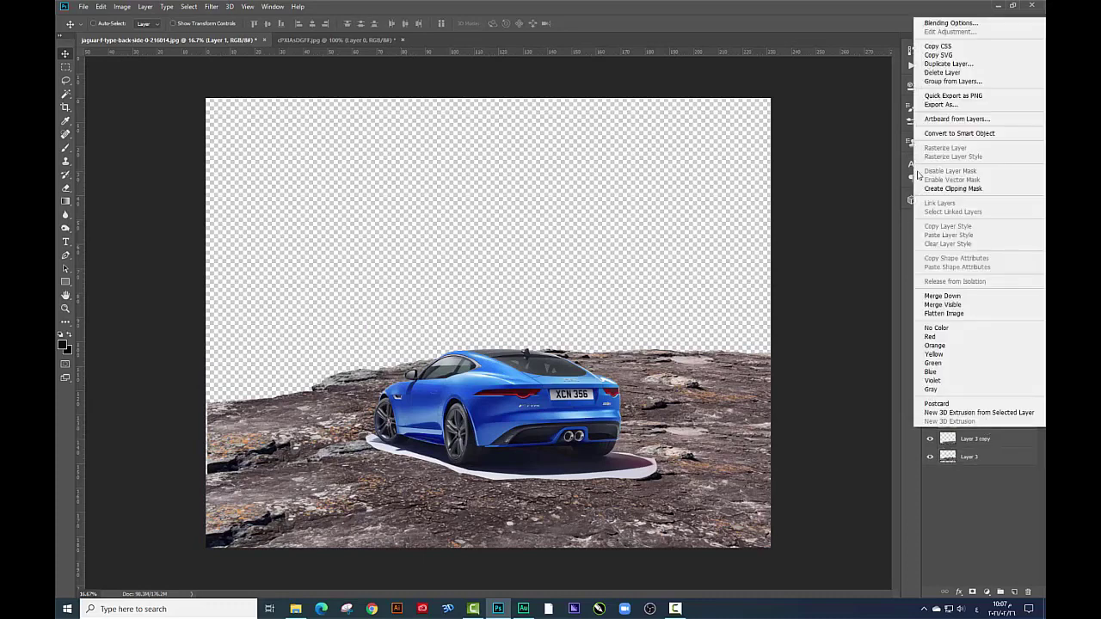
click(935, 132)
right_click(988, 403)
click(895, 304)
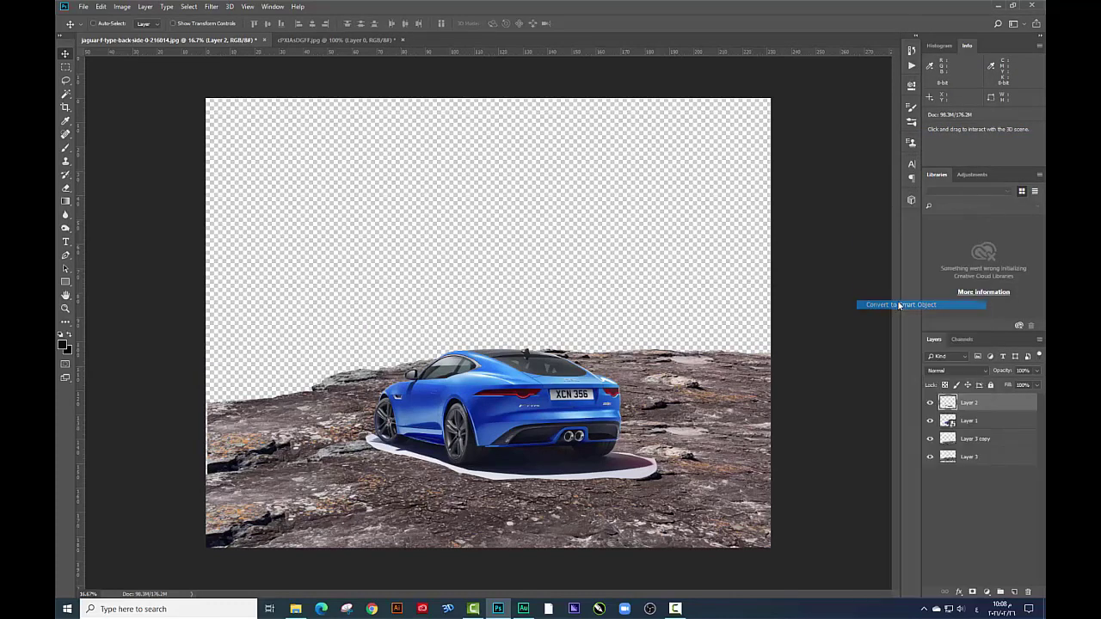
right_click(972, 439)
click(950, 144)
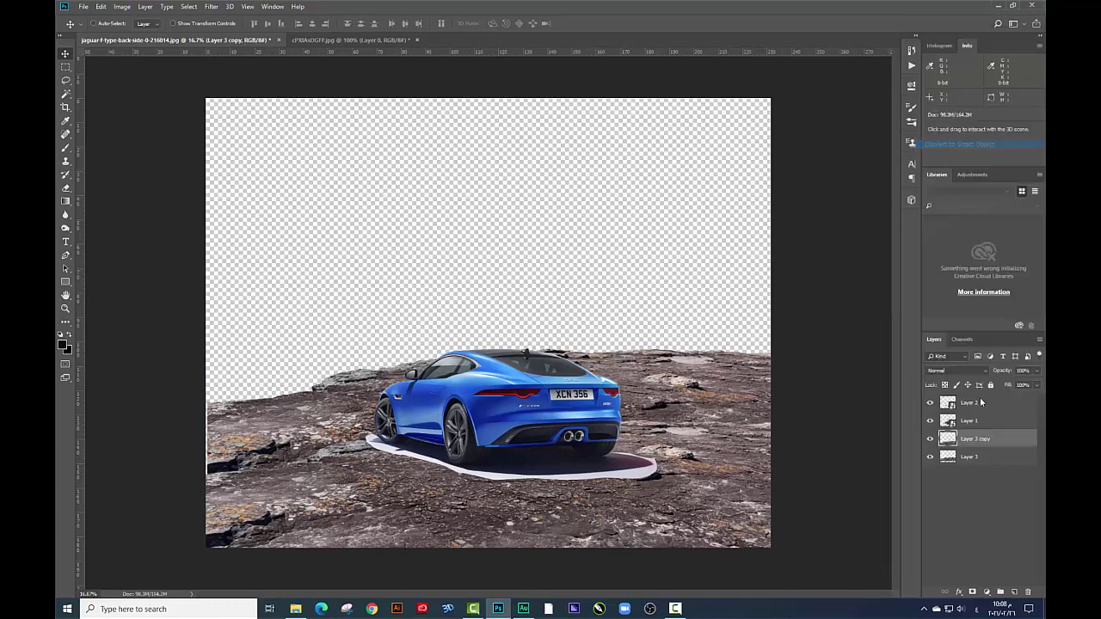
right_click(979, 457)
click(938, 155)
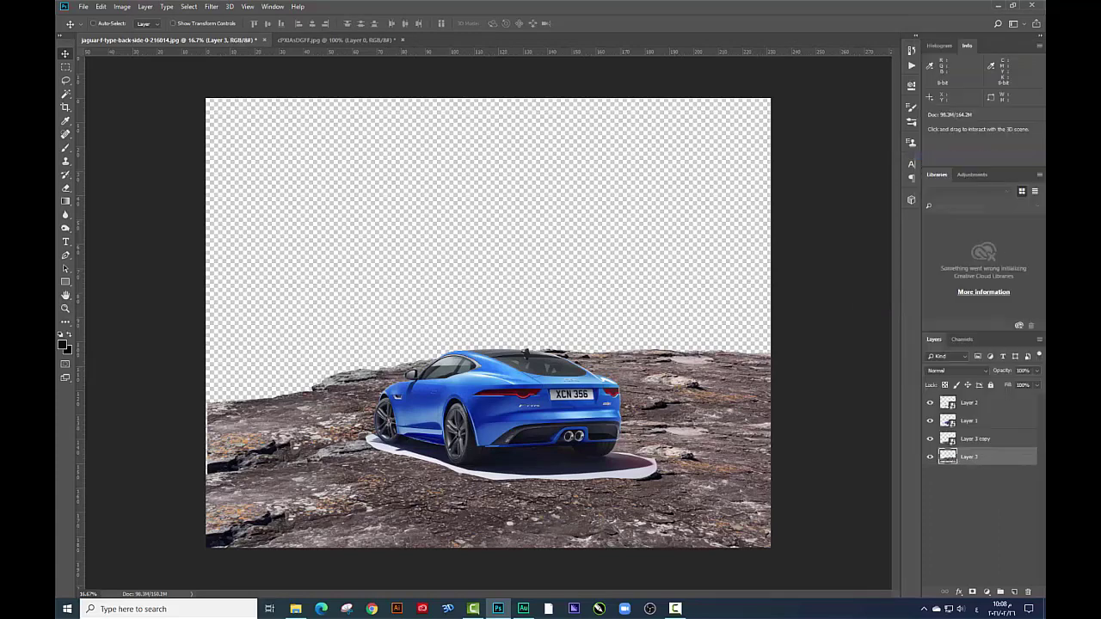
Erase part of Layer 3 copy, accepting rasterization of its smart object
click(972, 439)
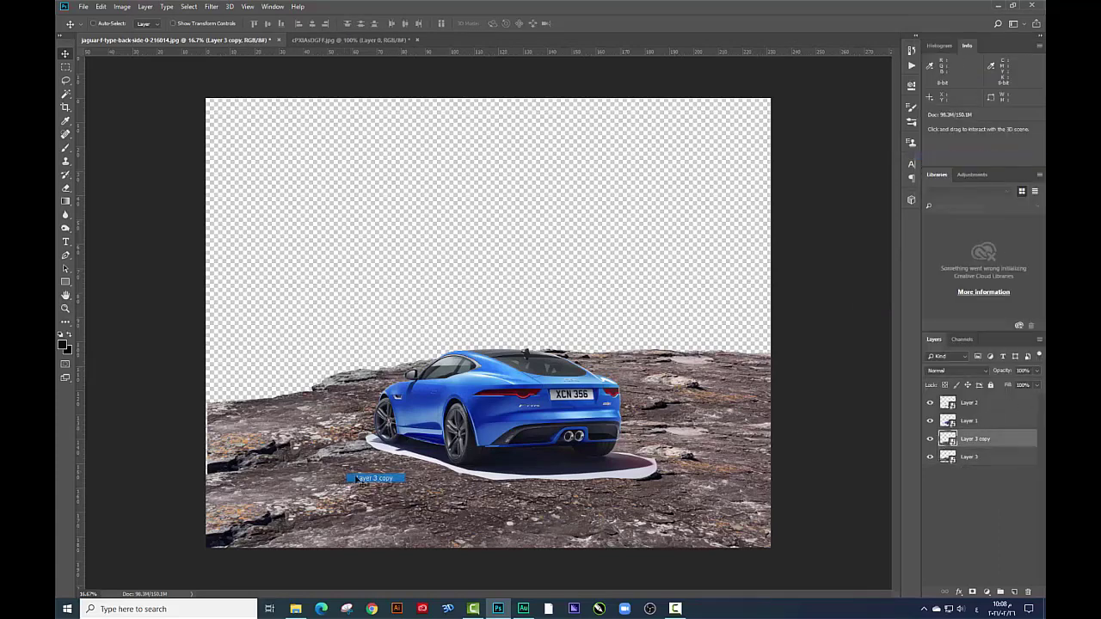
drag(451, 452, 446, 463)
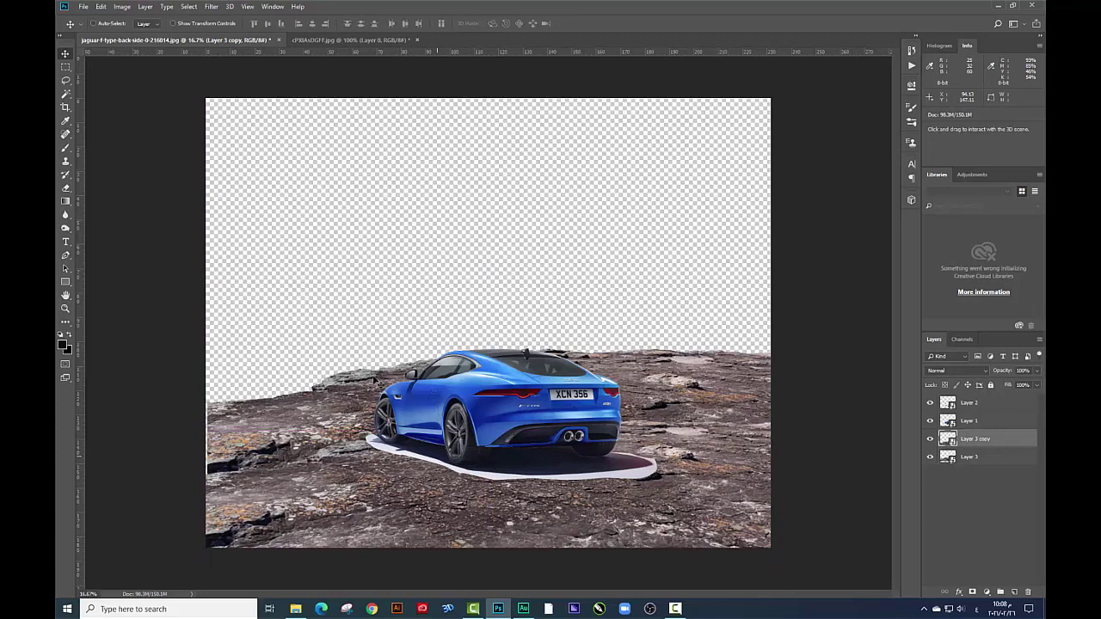
click(65, 188)
click(646, 297)
click(539, 230)
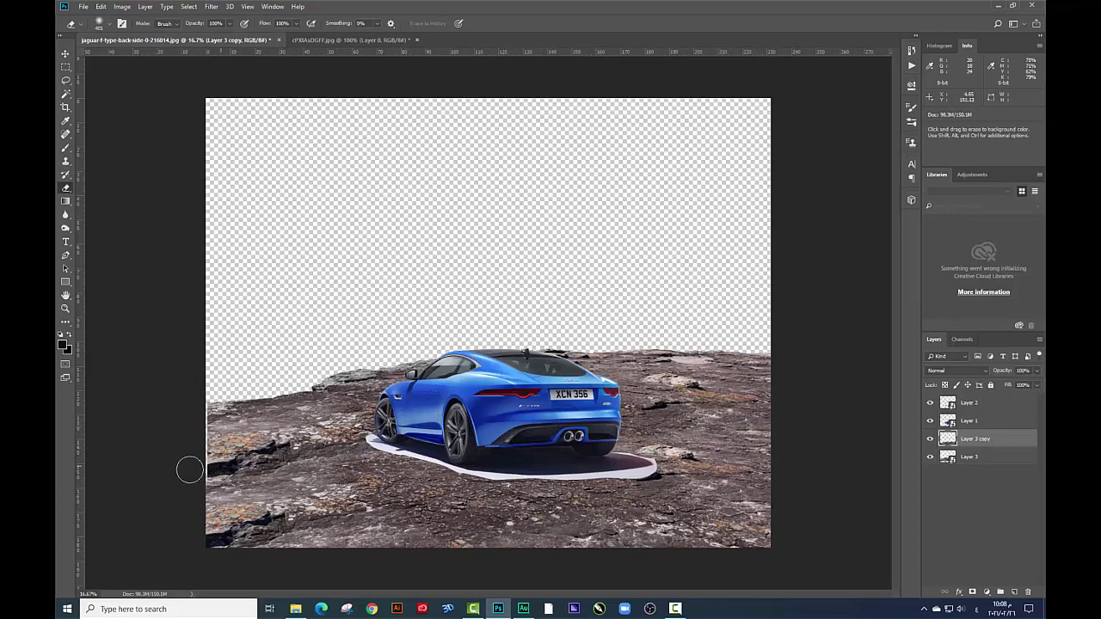
Nudge Layer 3 slightly sideways, then delete it so only Layer 3 copy remains
key(v)
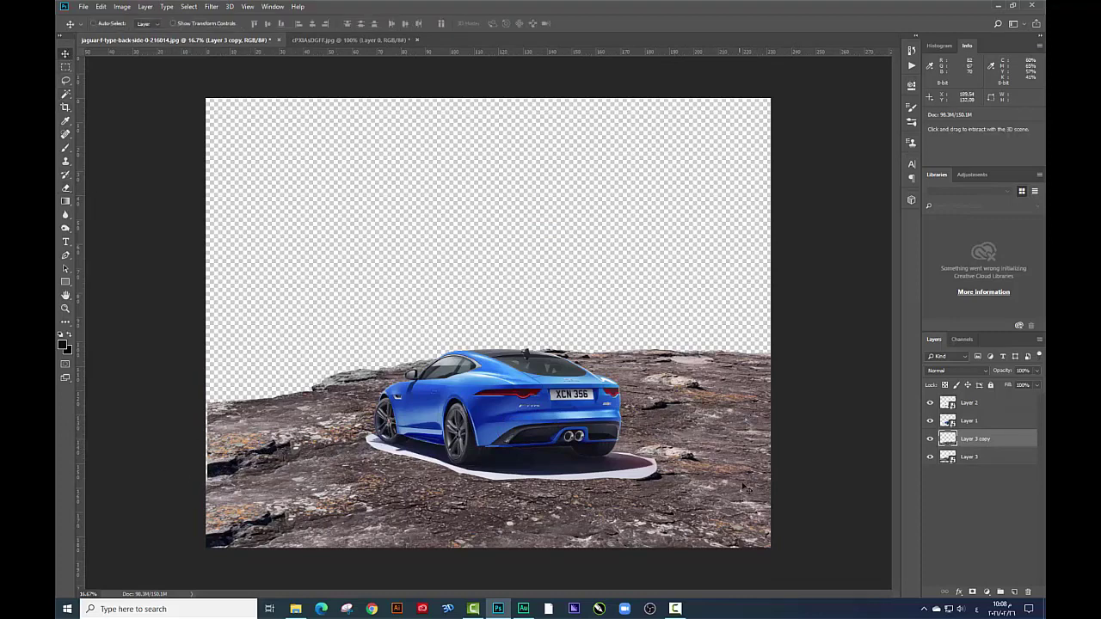
right_click(704, 396)
click(723, 398)
key(ctrl+t)
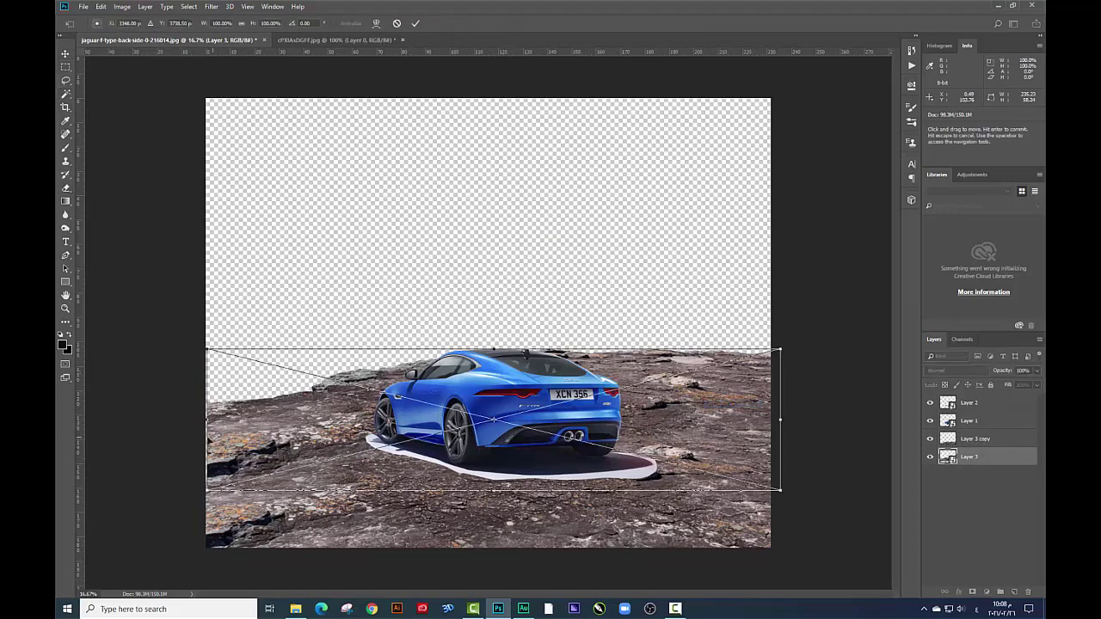
drag(468, 439, 472, 440)
key(Return)
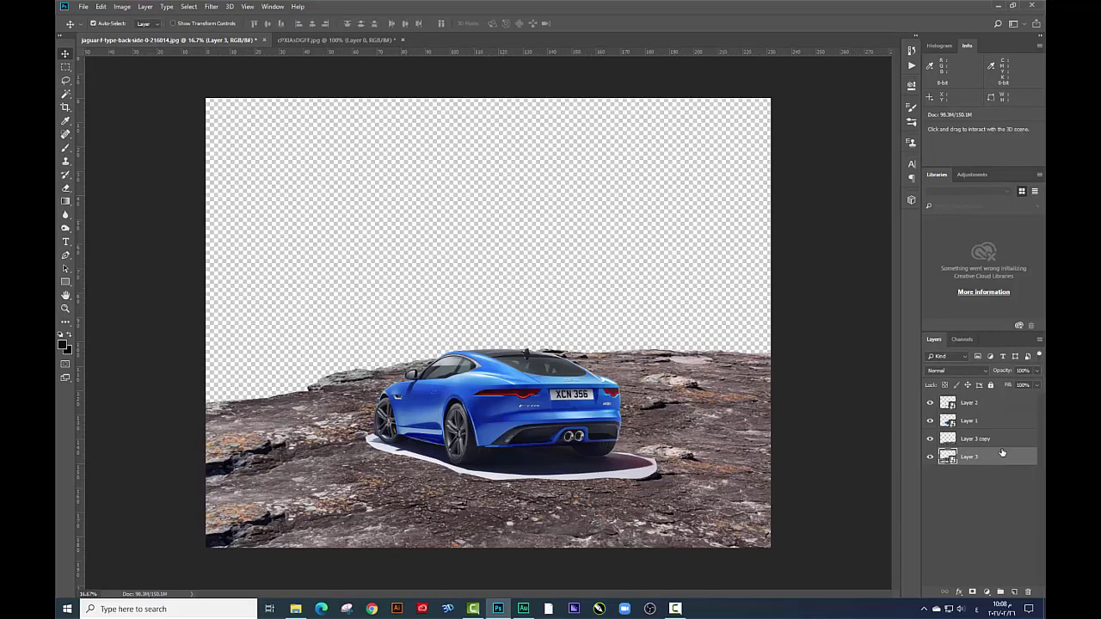
key(Delete)
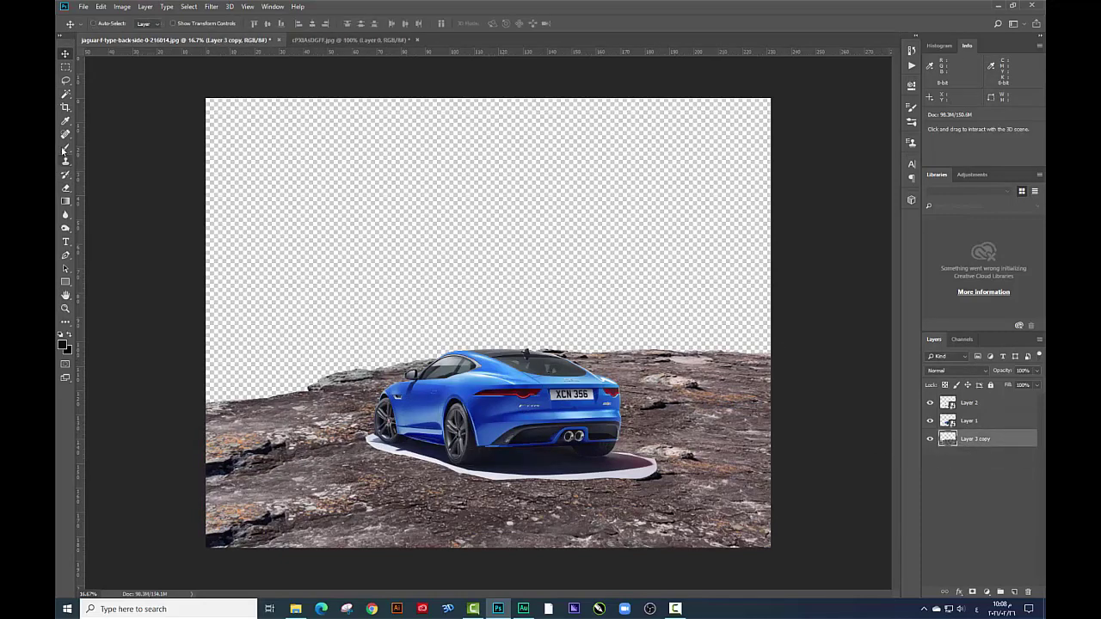
Hide the car and shadow layers and spot-heal three dark blemishes on the rock
click(66, 135)
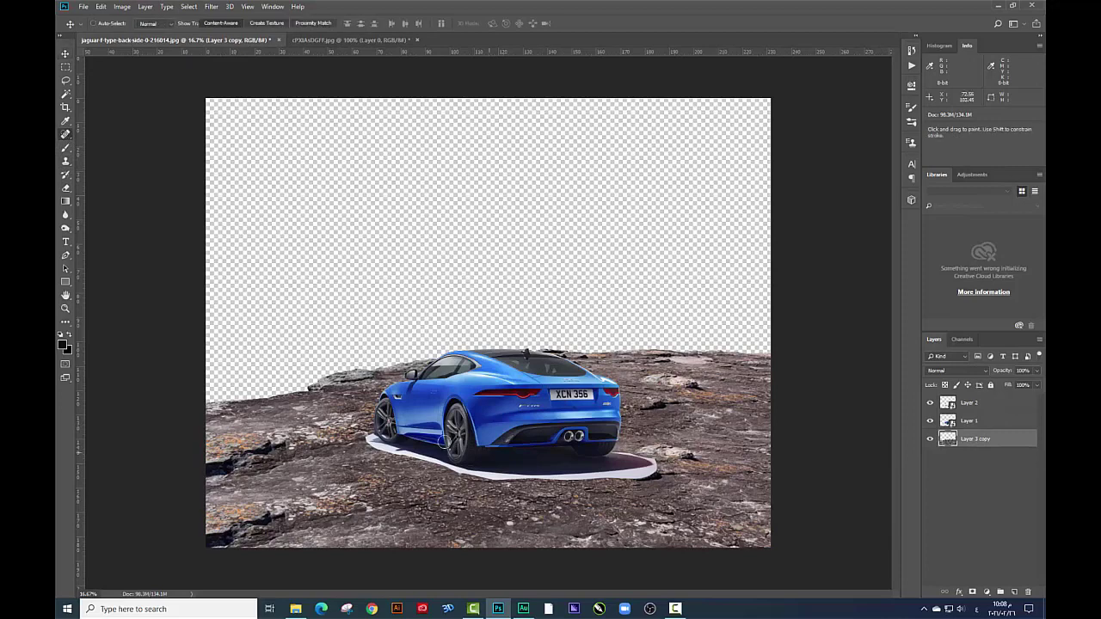
right_click(528, 452)
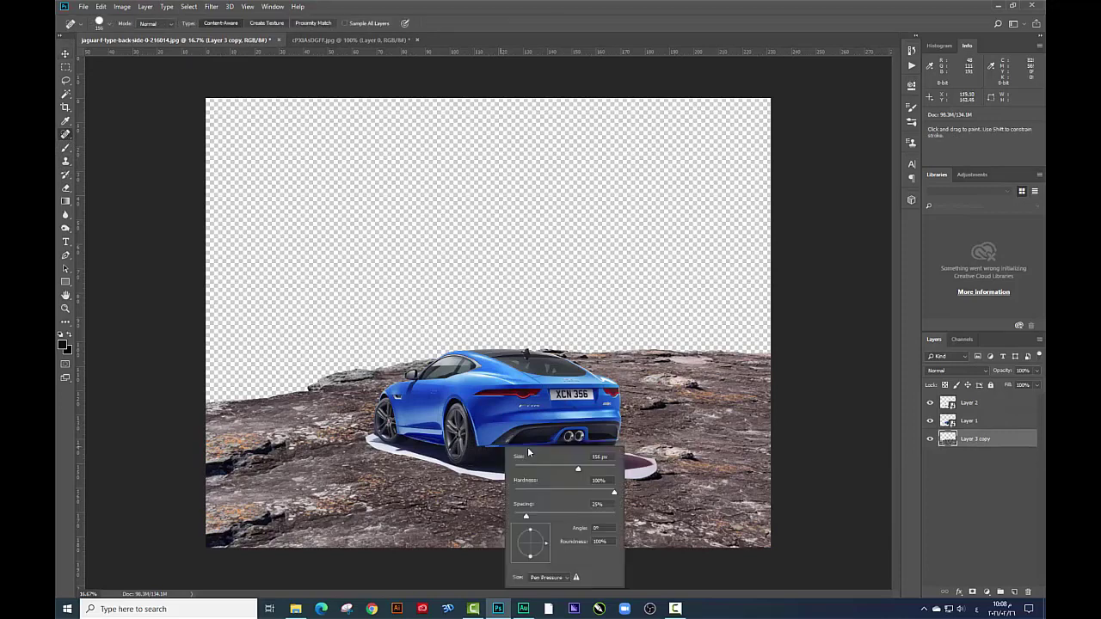
click(930, 420)
click(929, 402)
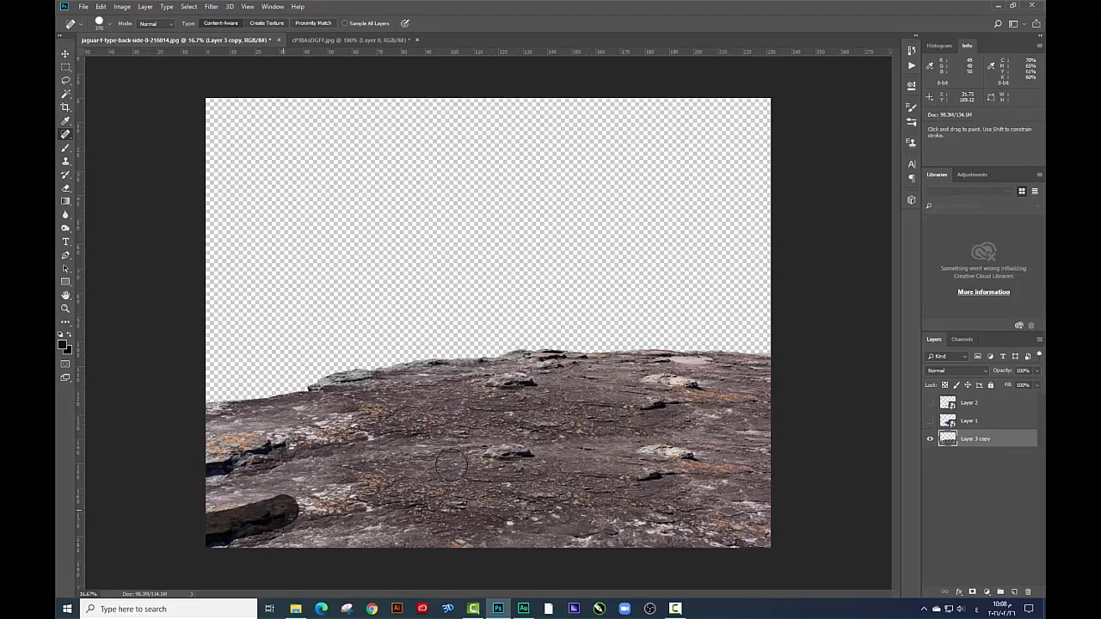
drag(477, 447, 531, 443)
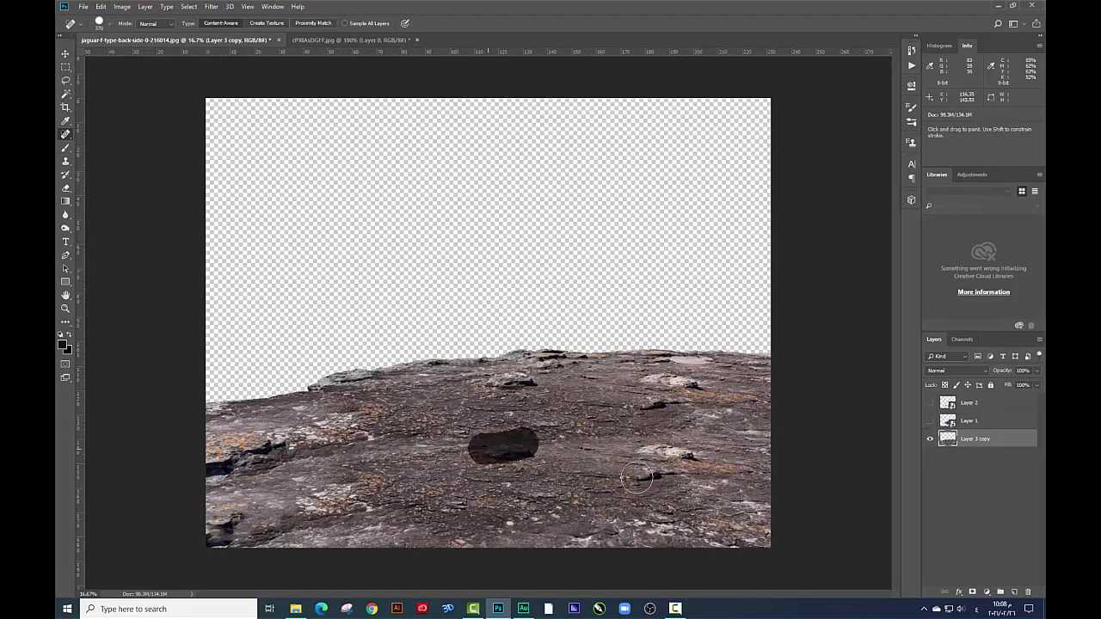
drag(629, 478, 693, 453)
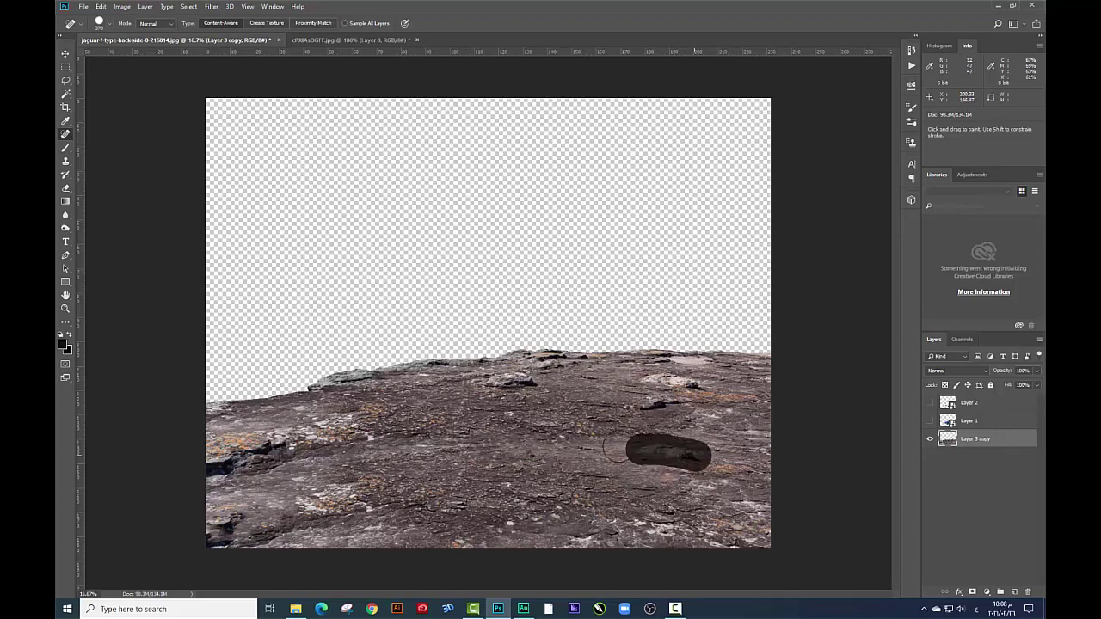
mouse_move(247, 533)
mouse_down()
mouse_move(227, 547)
mouse_move(222, 516)
mouse_up()
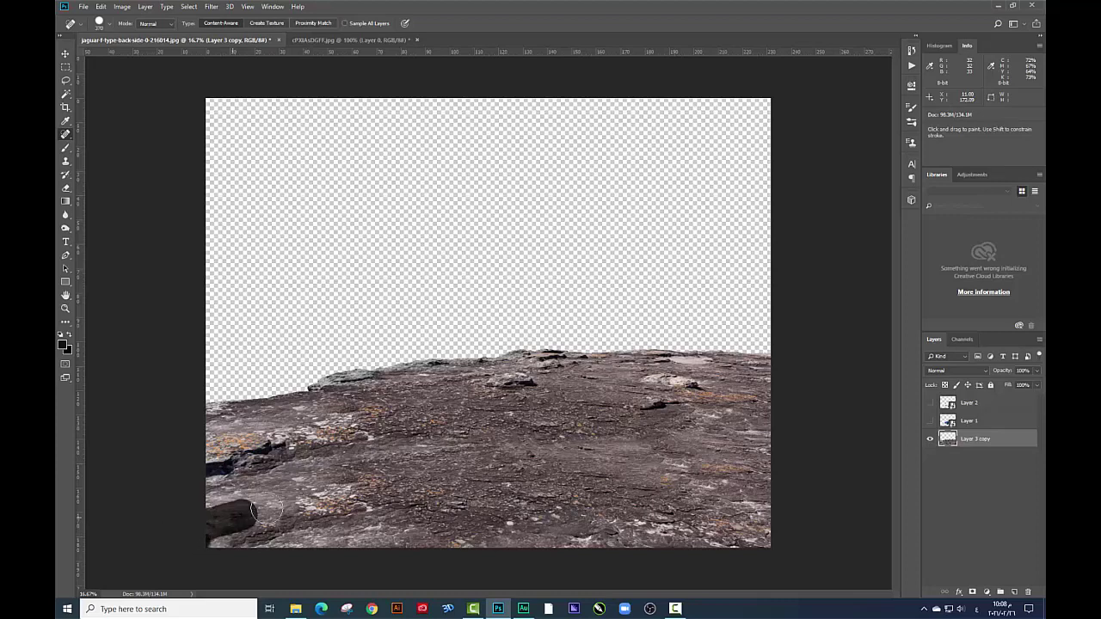
click(66, 160)
right_click(268, 522)
click(360, 456)
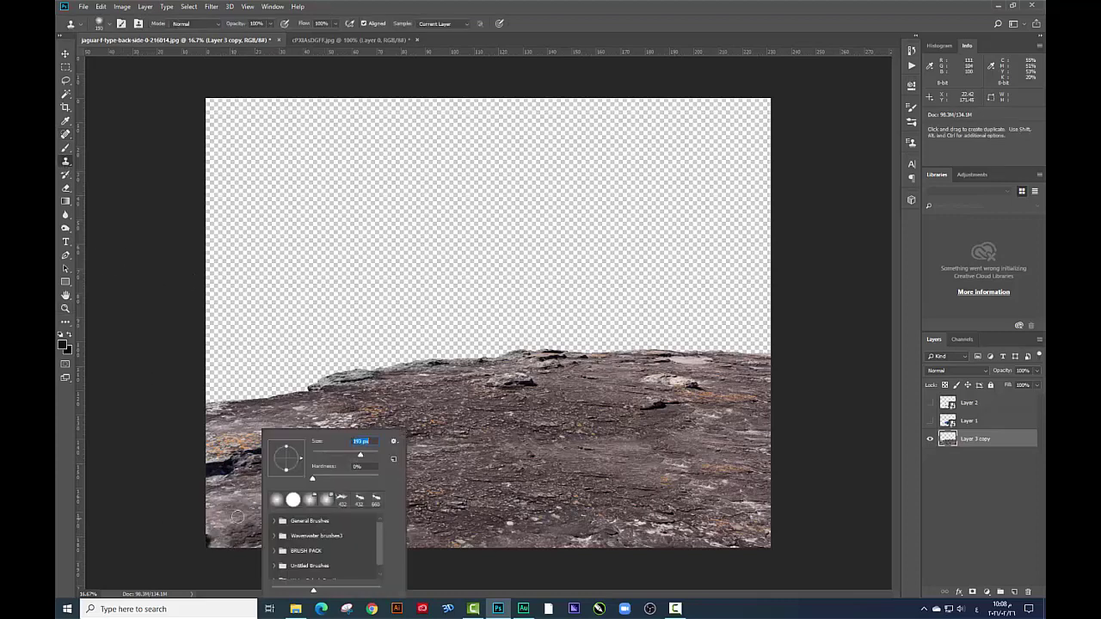
click(276, 501)
key(Return)
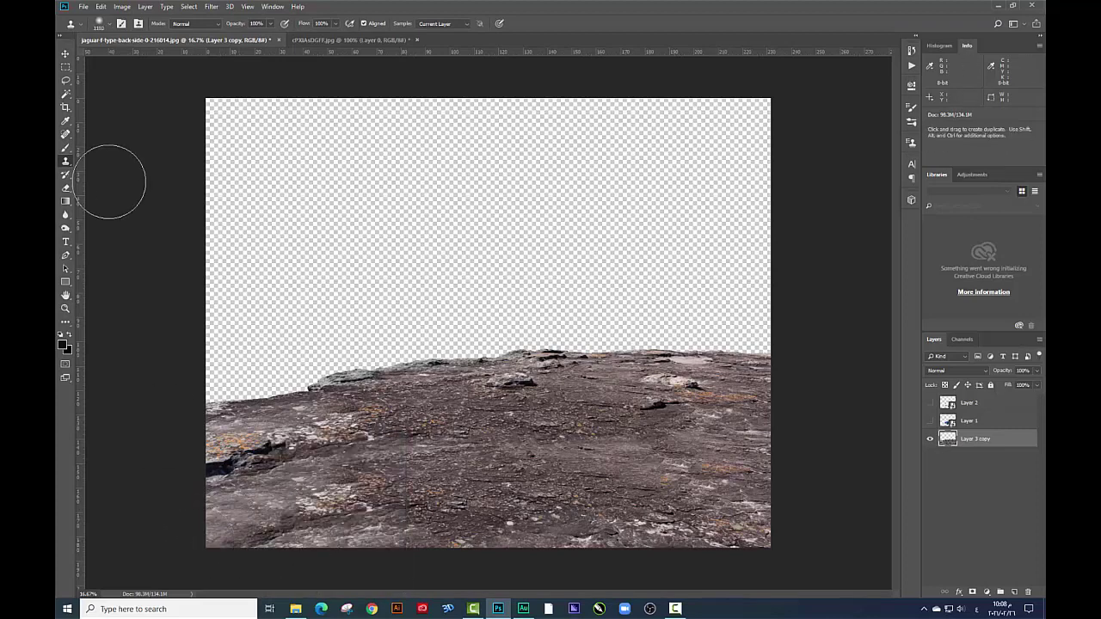
click(66, 53)
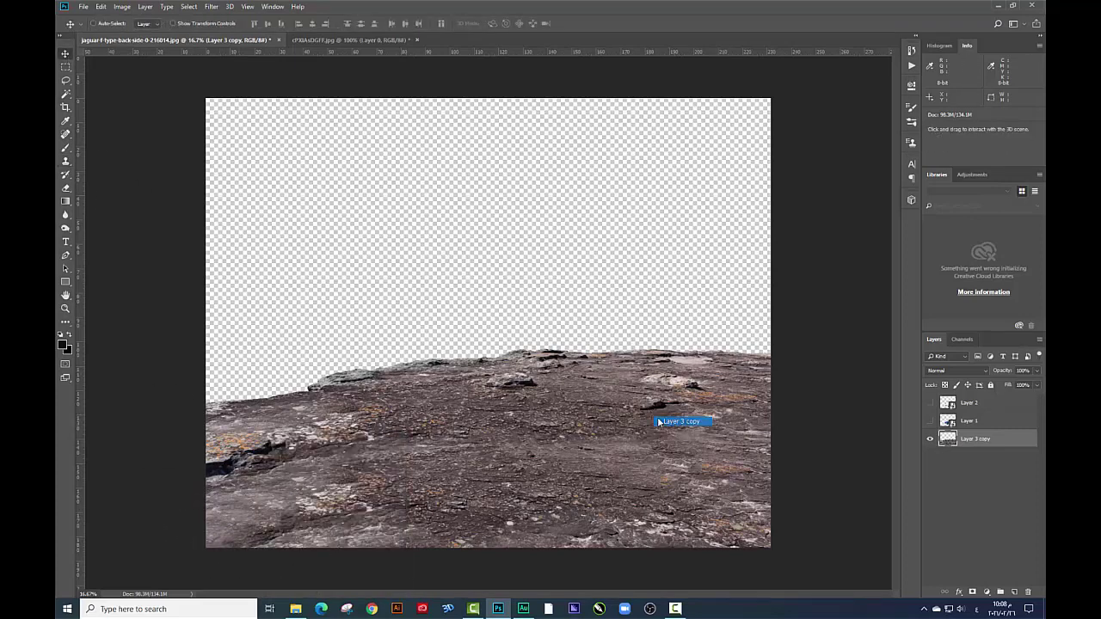
key(ctrl)
scroll(641, 418, up, 1)
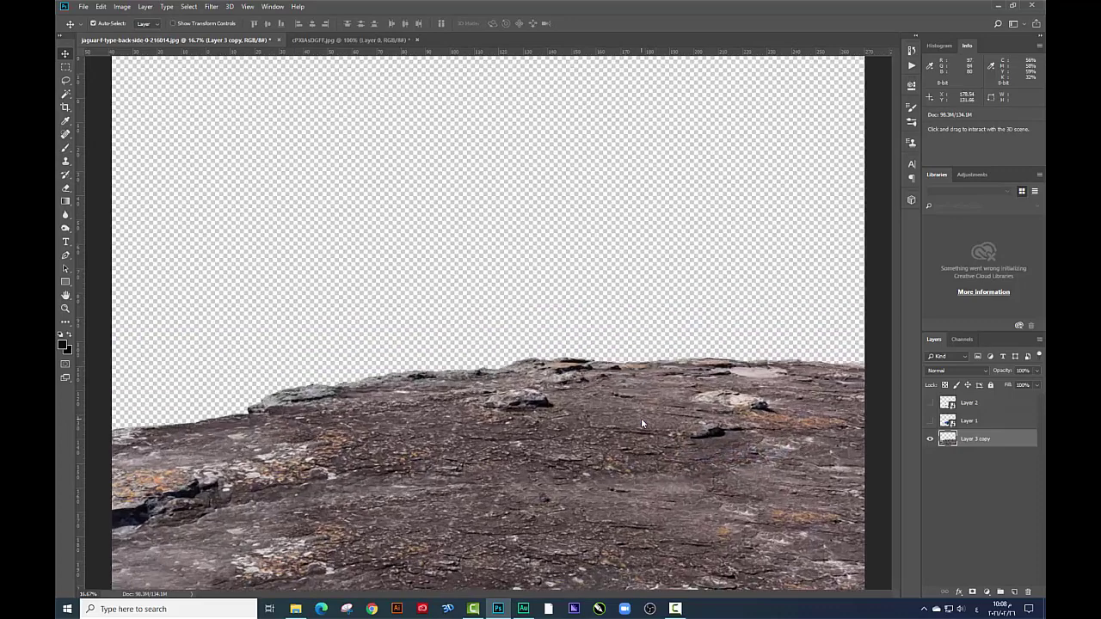
scroll(628, 425, down, 1)
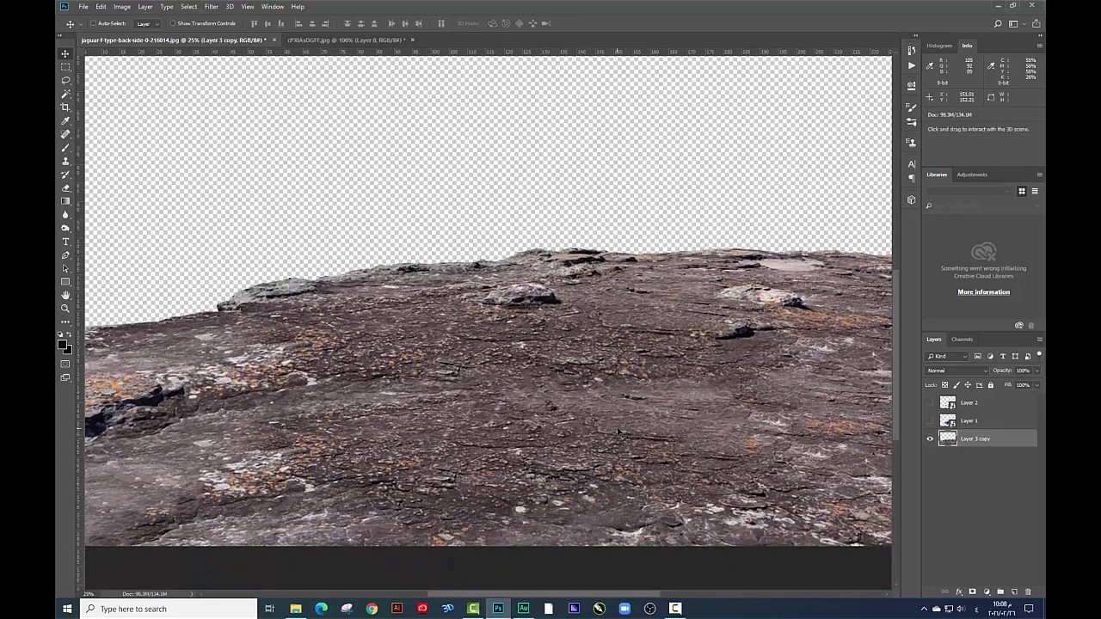
scroll(606, 378, up, 1)
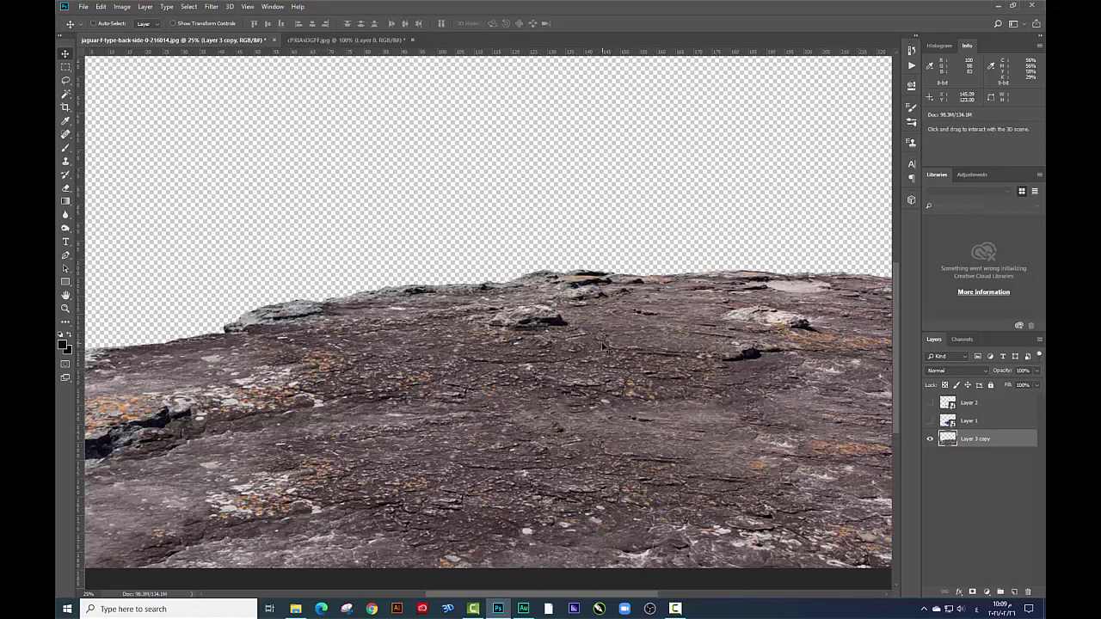
Apply a Camera Raw Filter to the rock with sharpening amount 150 and some luminance noise reduction
click(210, 6)
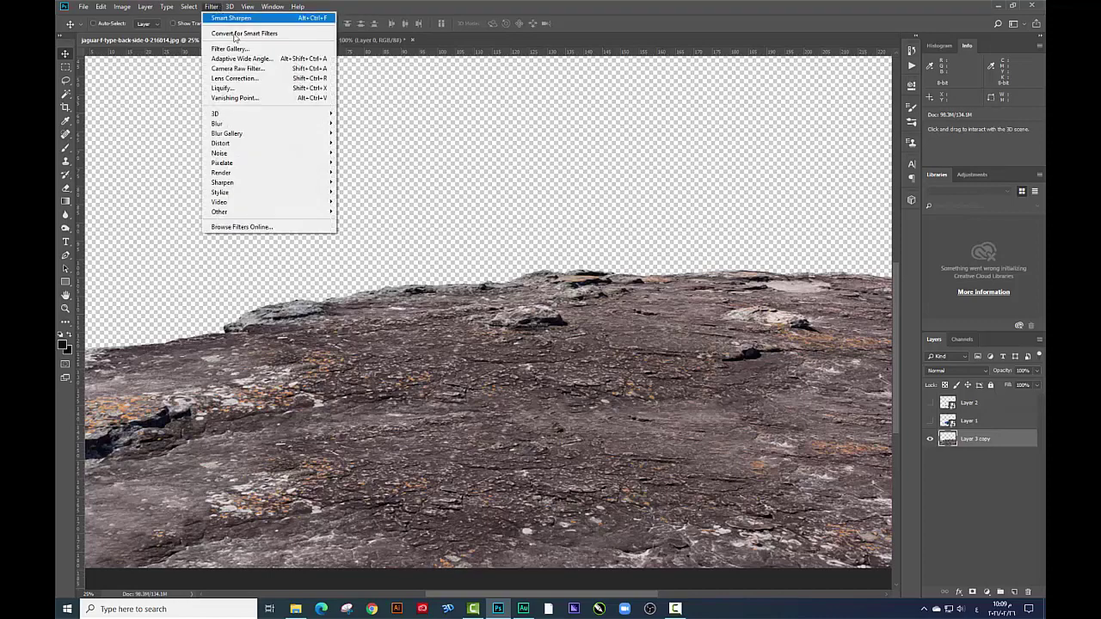
click(515, 330)
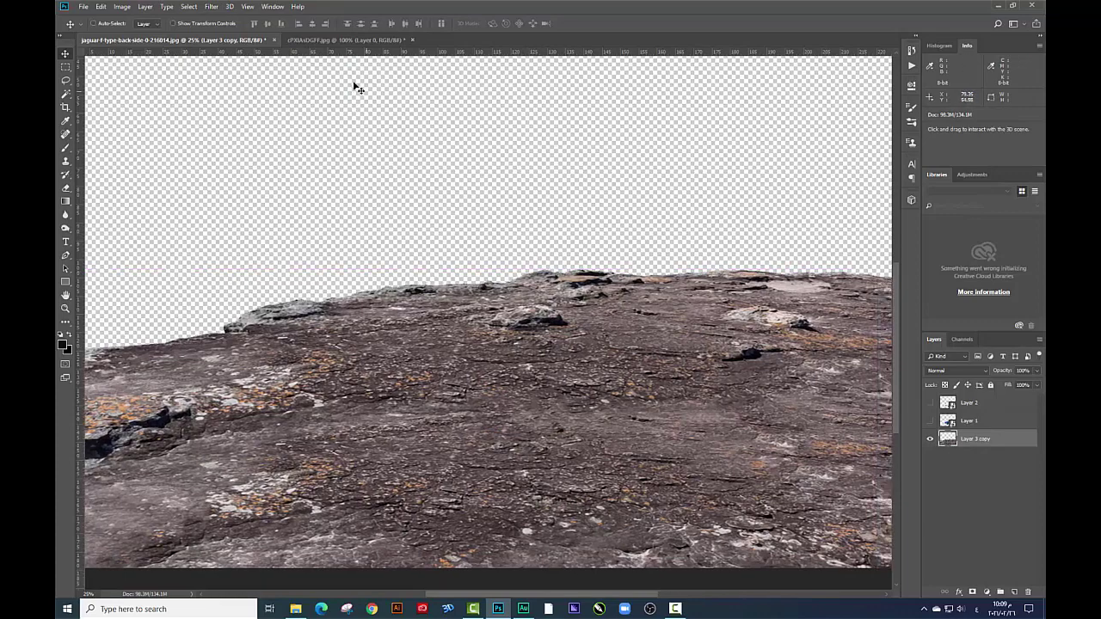
click(213, 7)
click(246, 62)
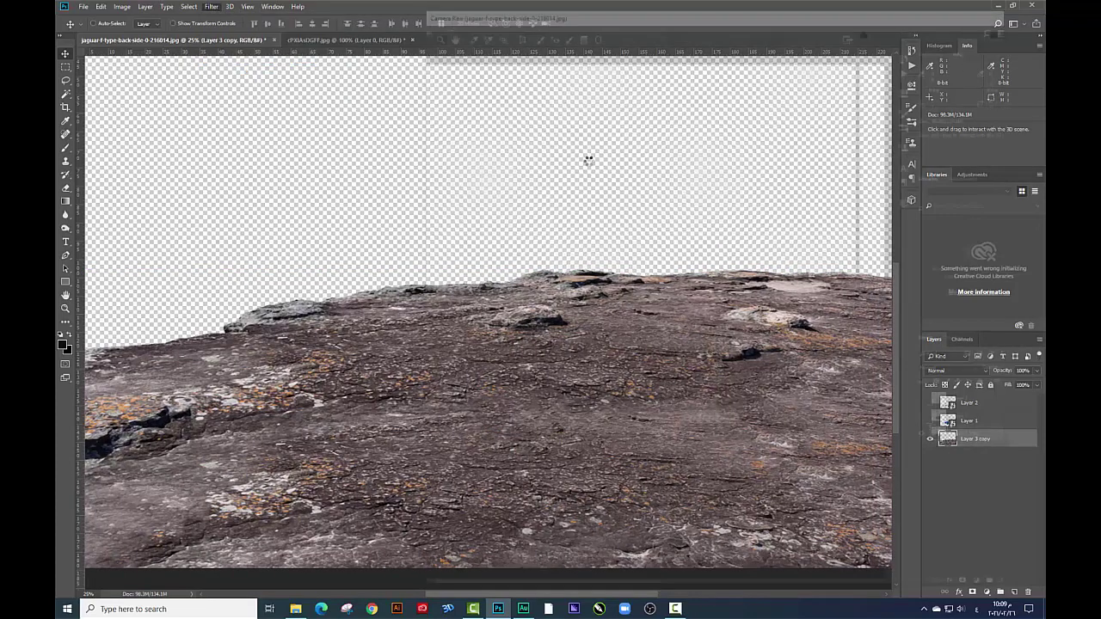
click(894, 113)
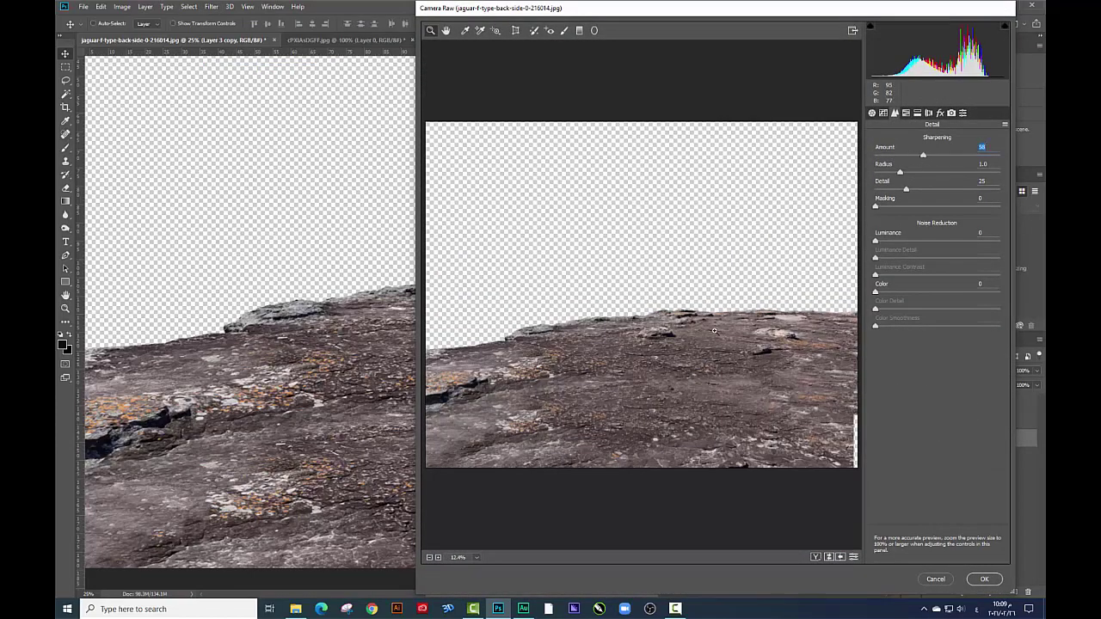
click(954, 155)
key(ctrl+plus)
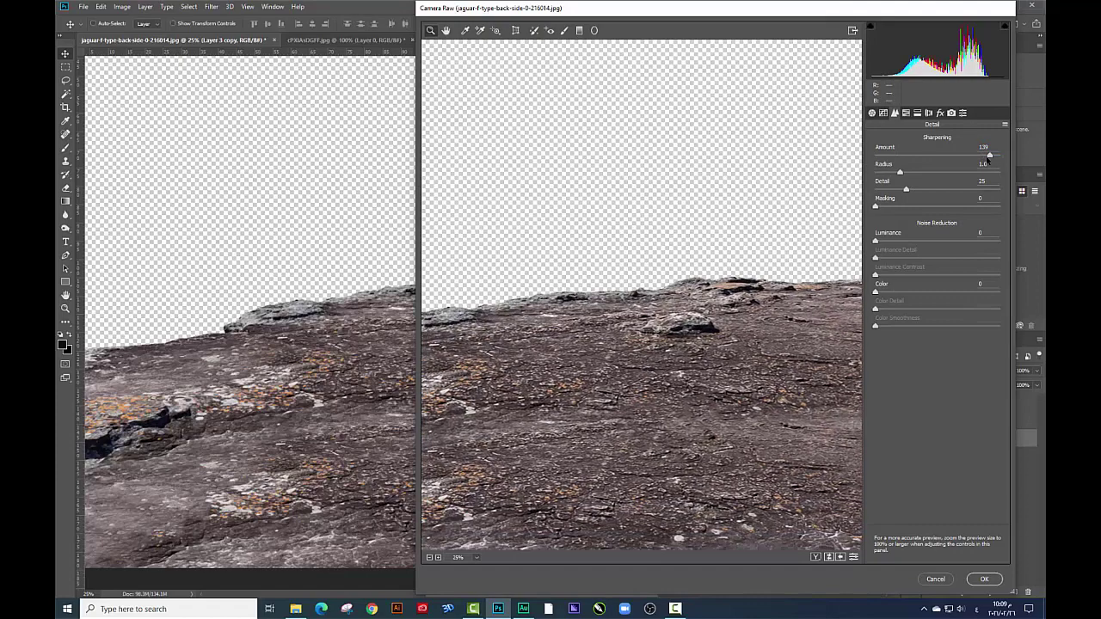
key(shift+Up)
key(shift+Up)
drag(609, 379, 647, 287)
drag(884, 245, 893, 243)
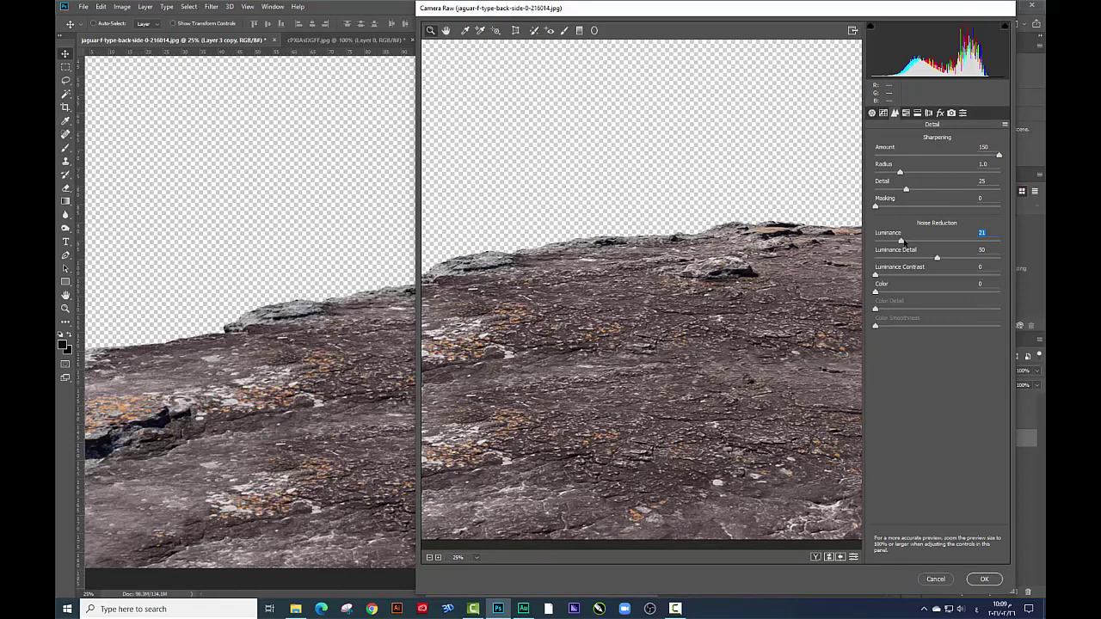
click(965, 583)
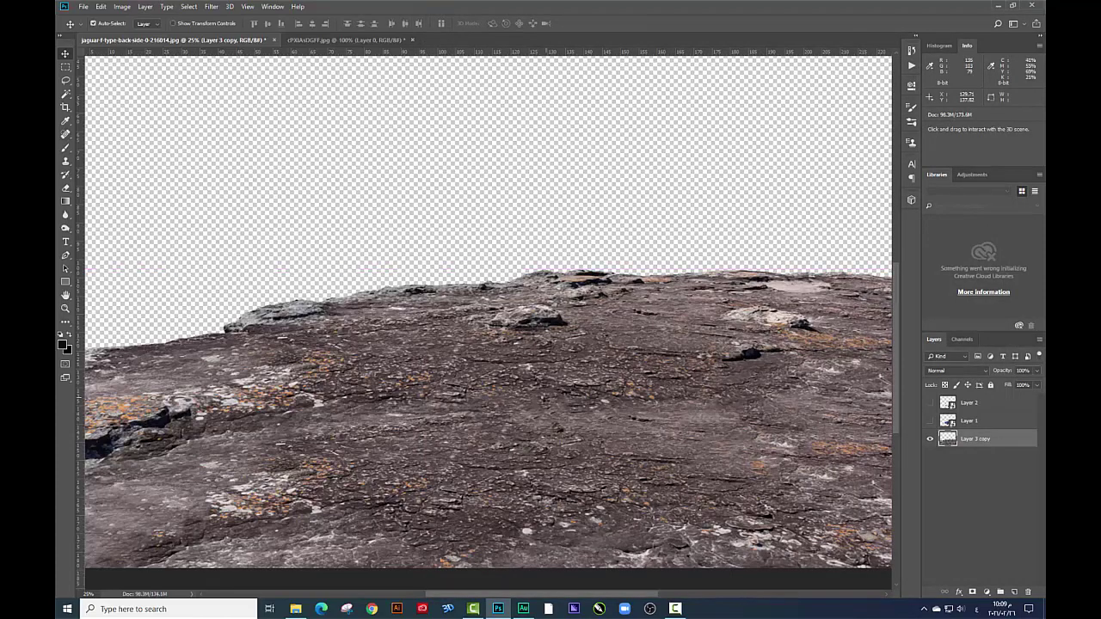
Apply Smart Sharpen to the rock at 283% amount, 3.8 px radius and 10% noise reduction
click(211, 6)
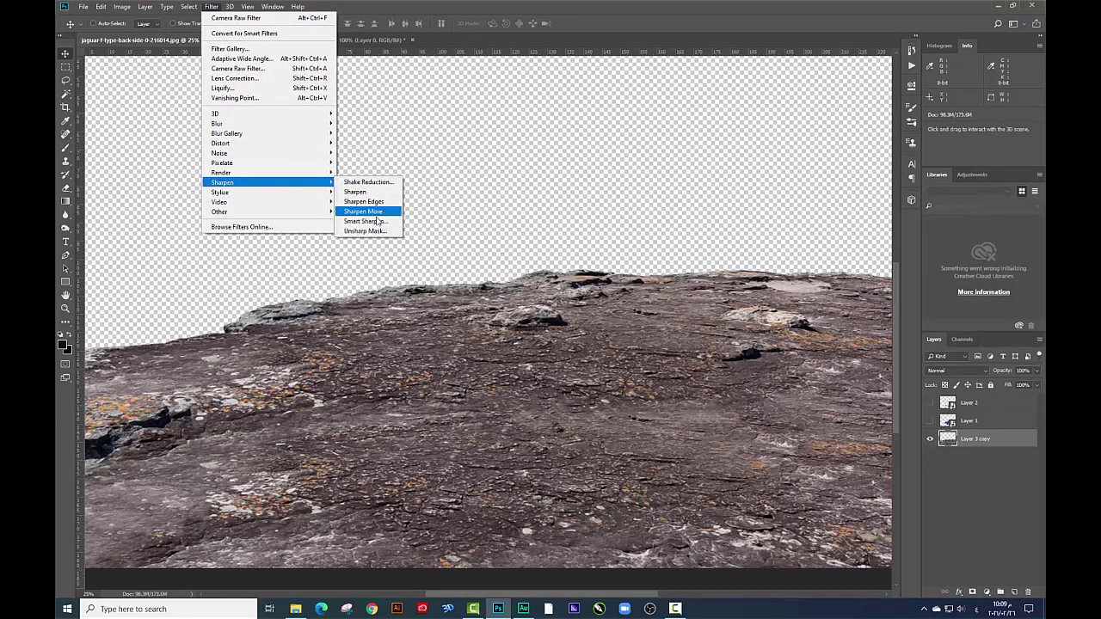
mouse_move(223, 182)
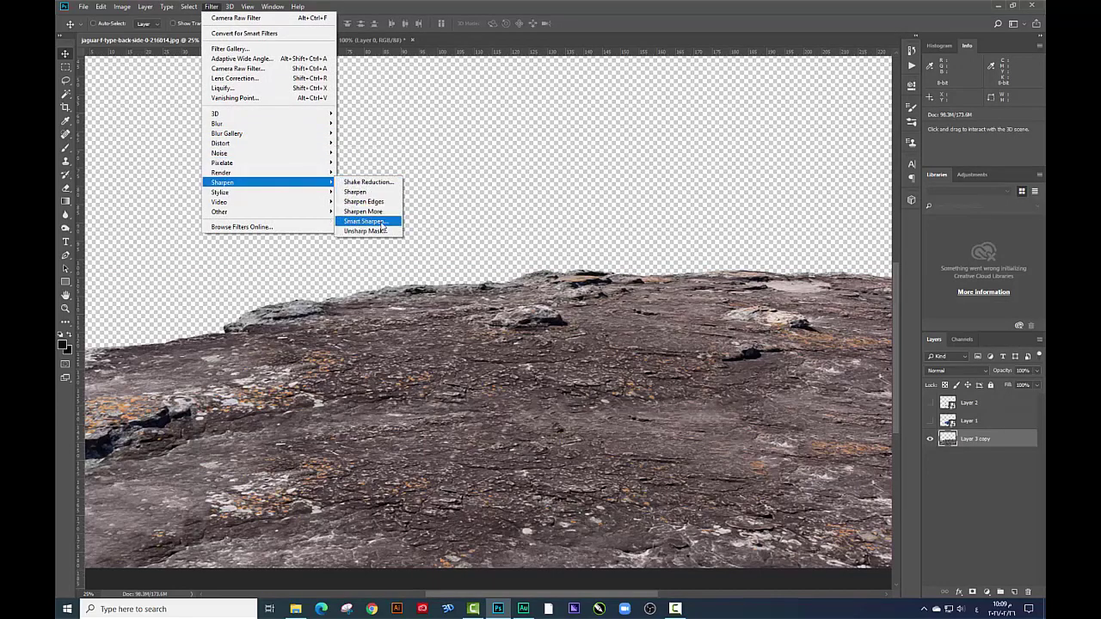
click(365, 221)
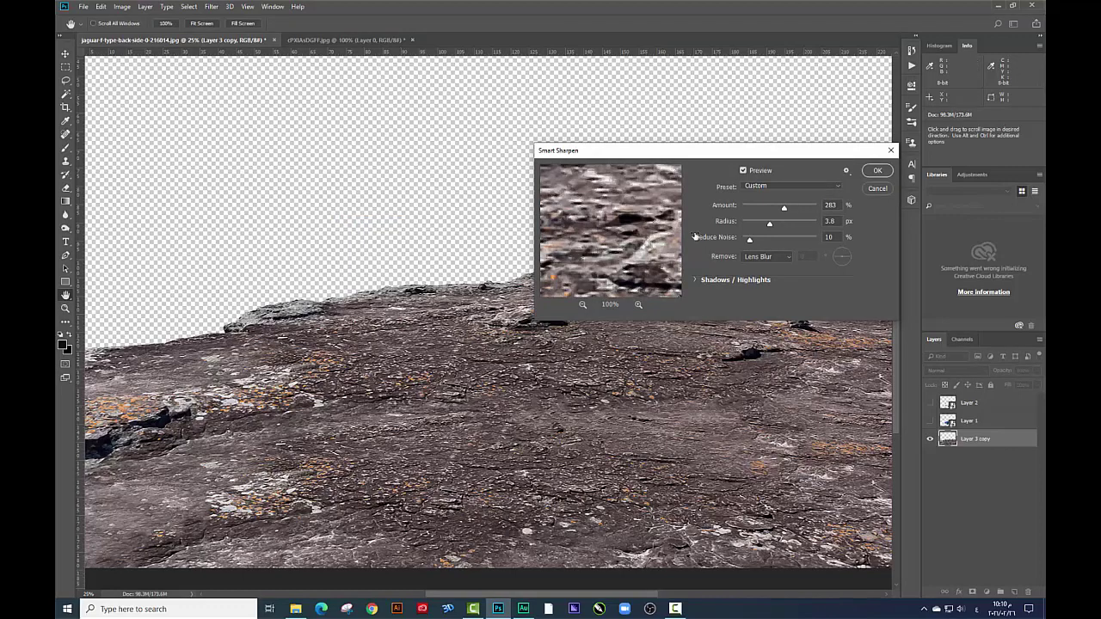
click(877, 170)
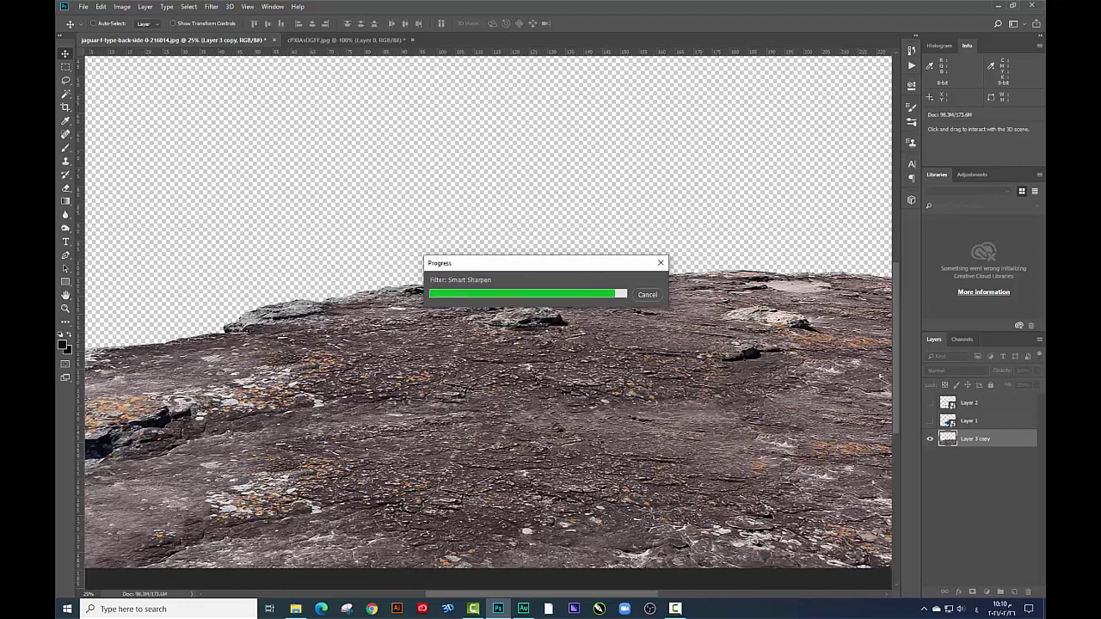
Shrink the image from 98.3M to 26.4M with proportions constrained, then zoom in to 33.3%
key(ctrl+minus)
key(ctrl+minus)
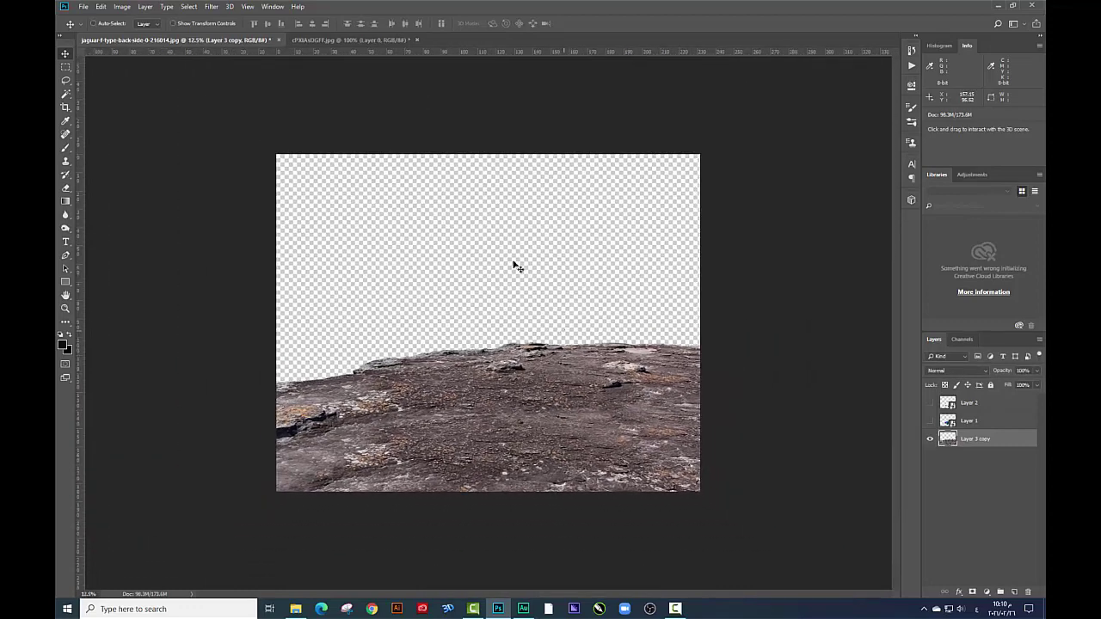
click(122, 6)
click(137, 83)
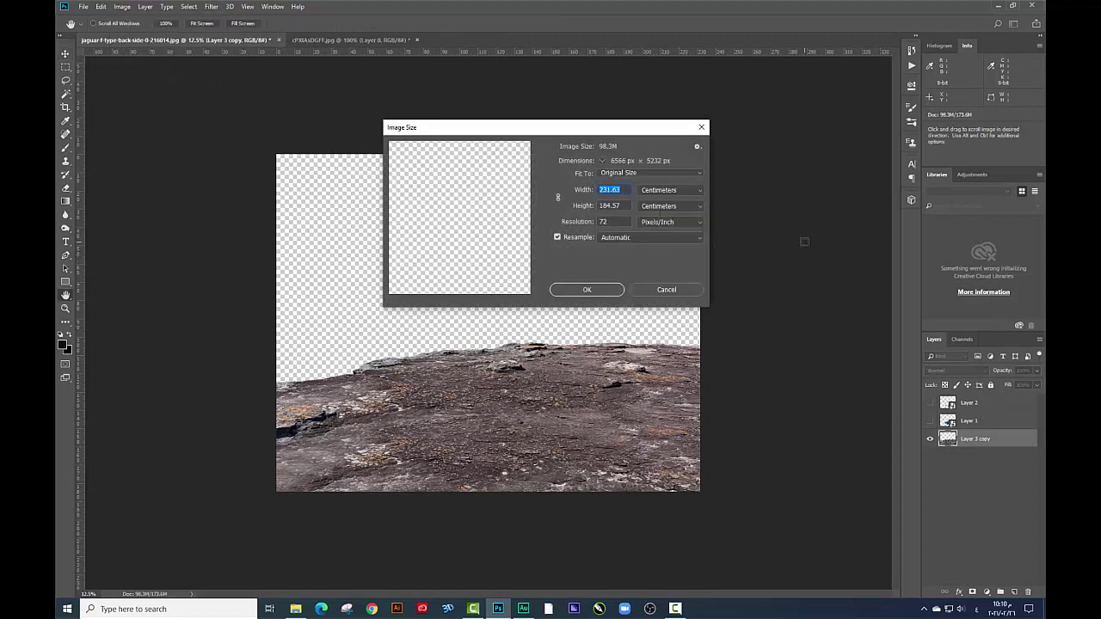
click(557, 198)
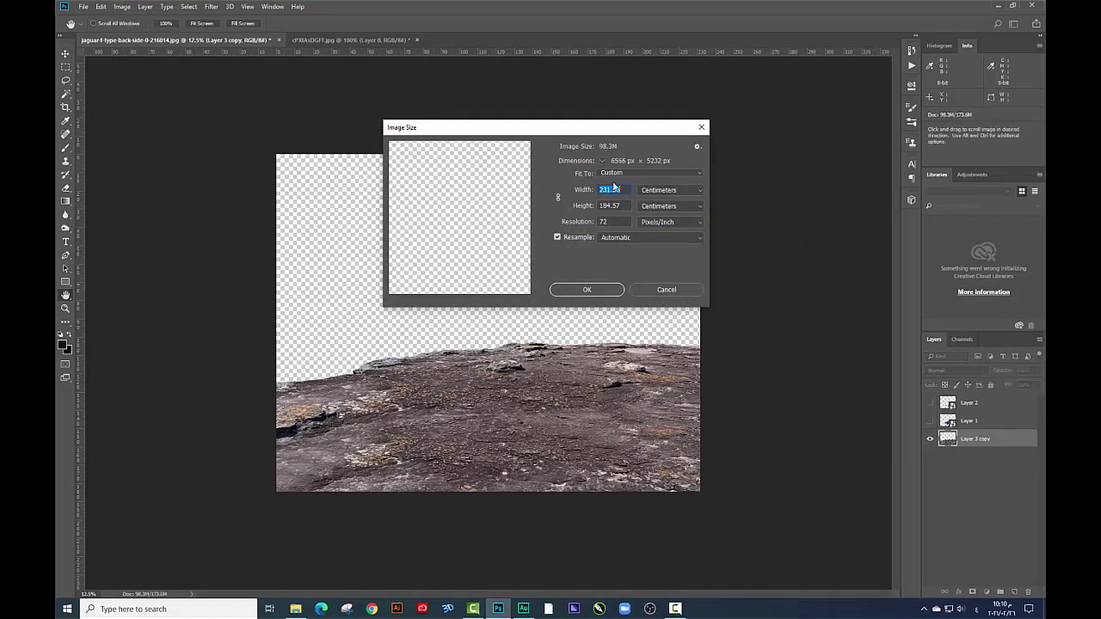
click(557, 198)
key(Escape)
key(v)
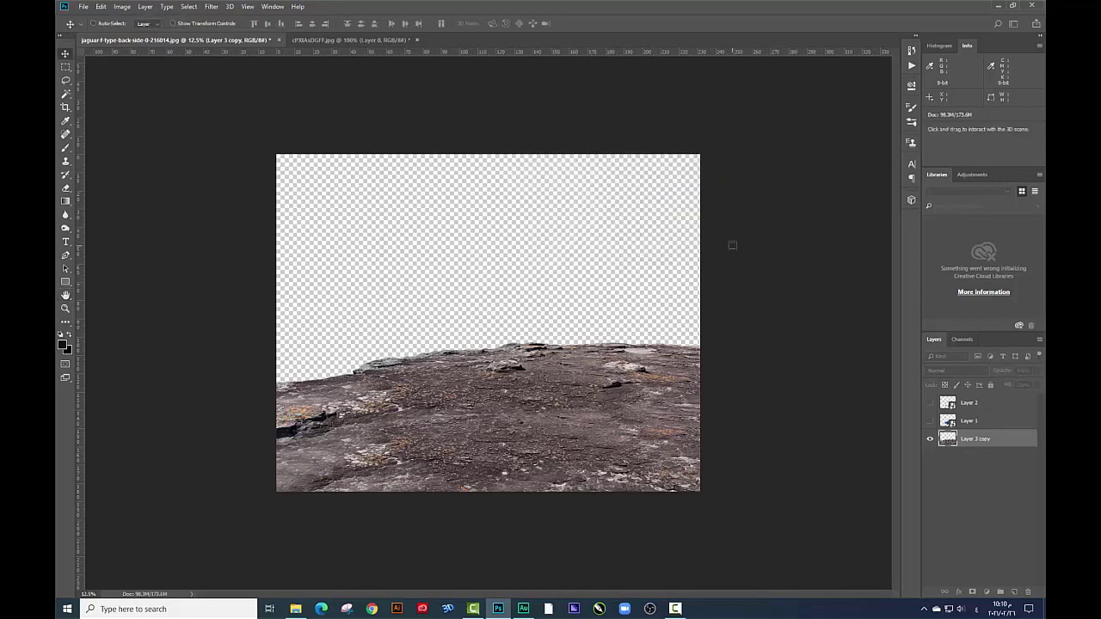
key(ctrl+plus)
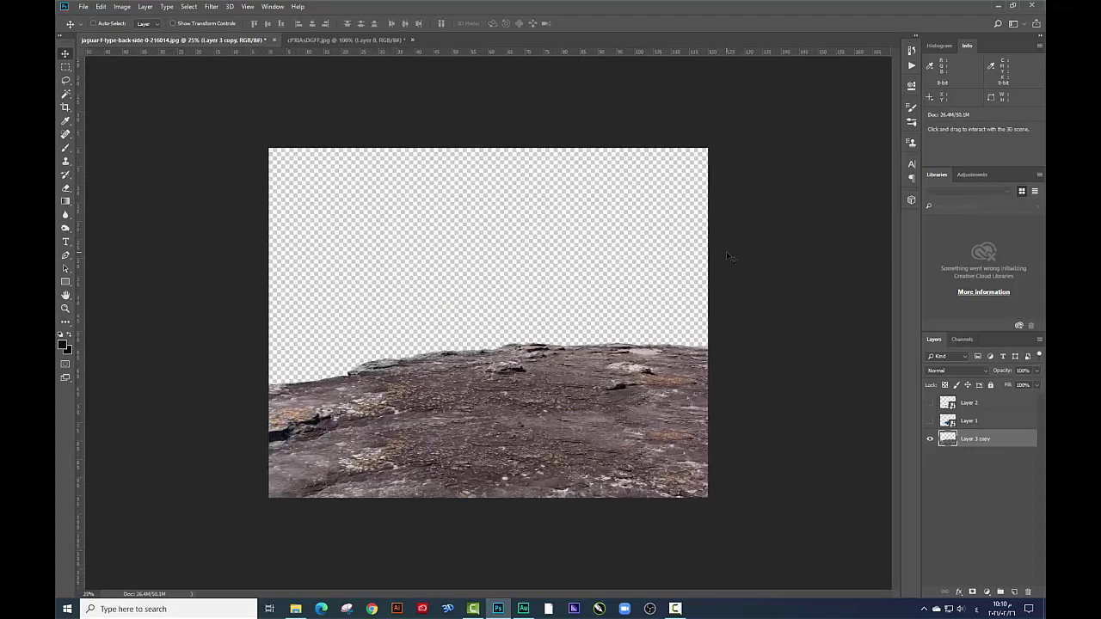
key(ctrl+plus)
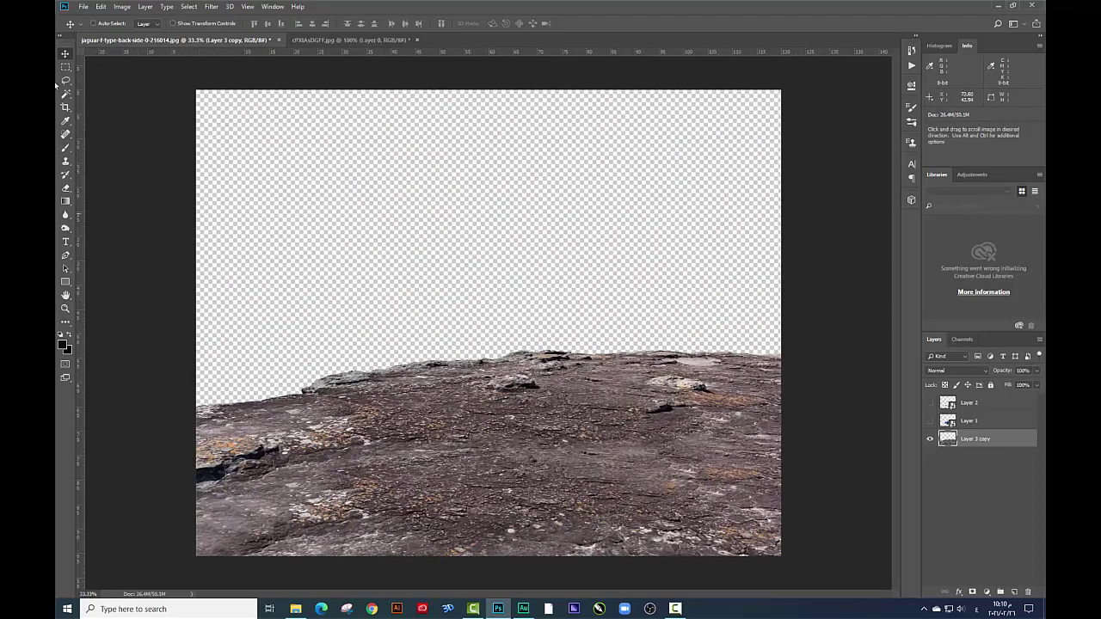
Show the car and shadow layers again and enlarge the car on the rock
click(930, 402)
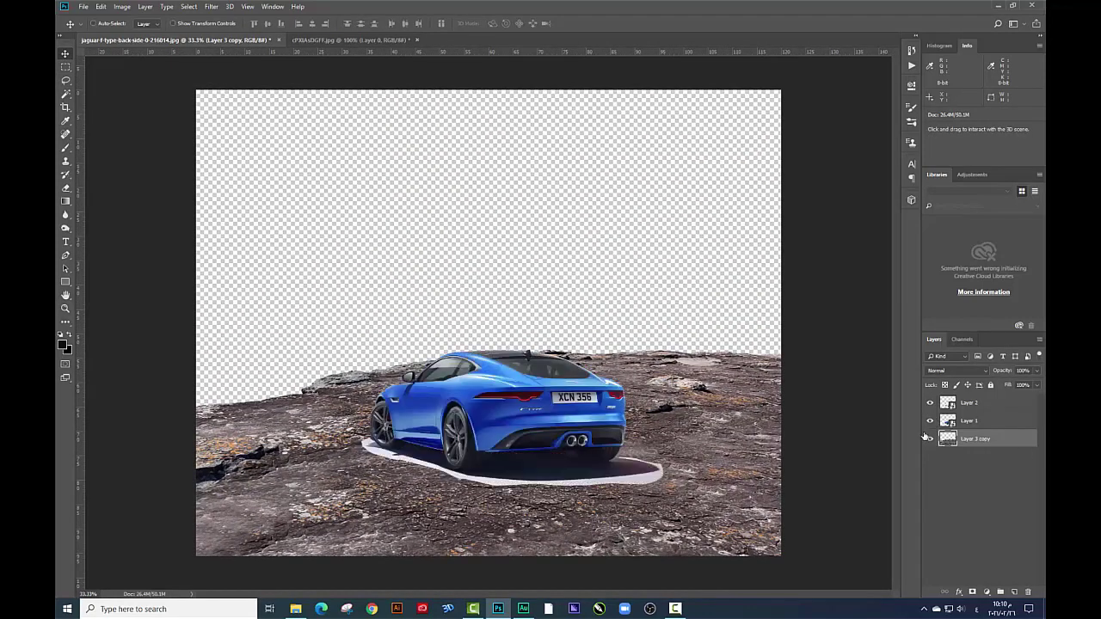
click(970, 421)
key(ctrl+t)
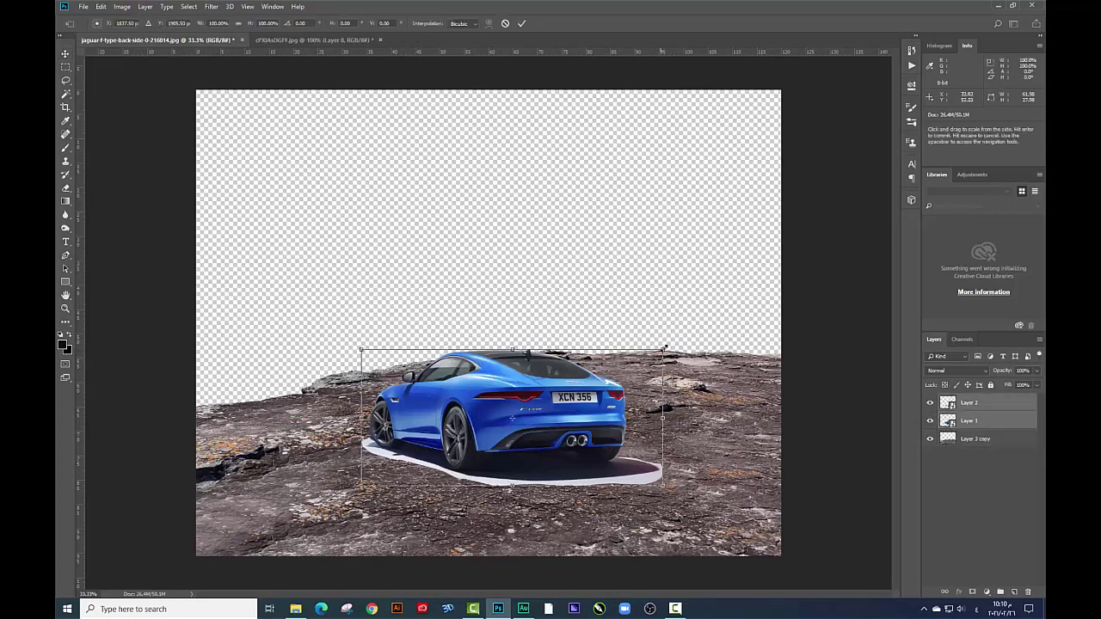
mouse_move(665, 348)
mouse_down()
mouse_move(745, 328)
mouse_move(735, 340)
mouse_up()
key(Return)
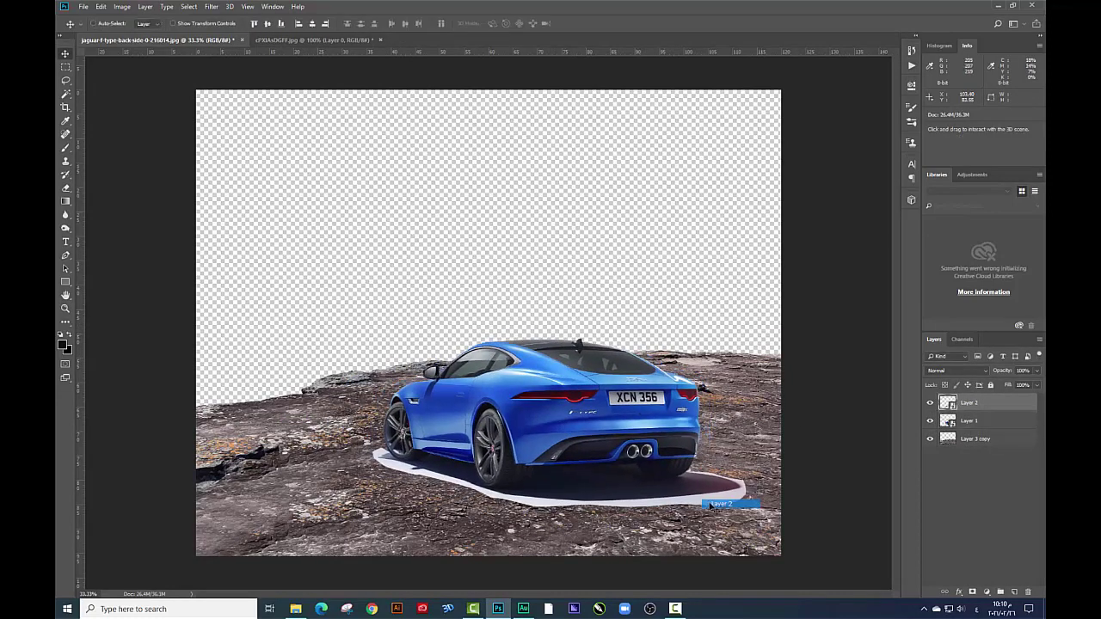
drag(701, 499, 701, 512)
key(ctrl+z)
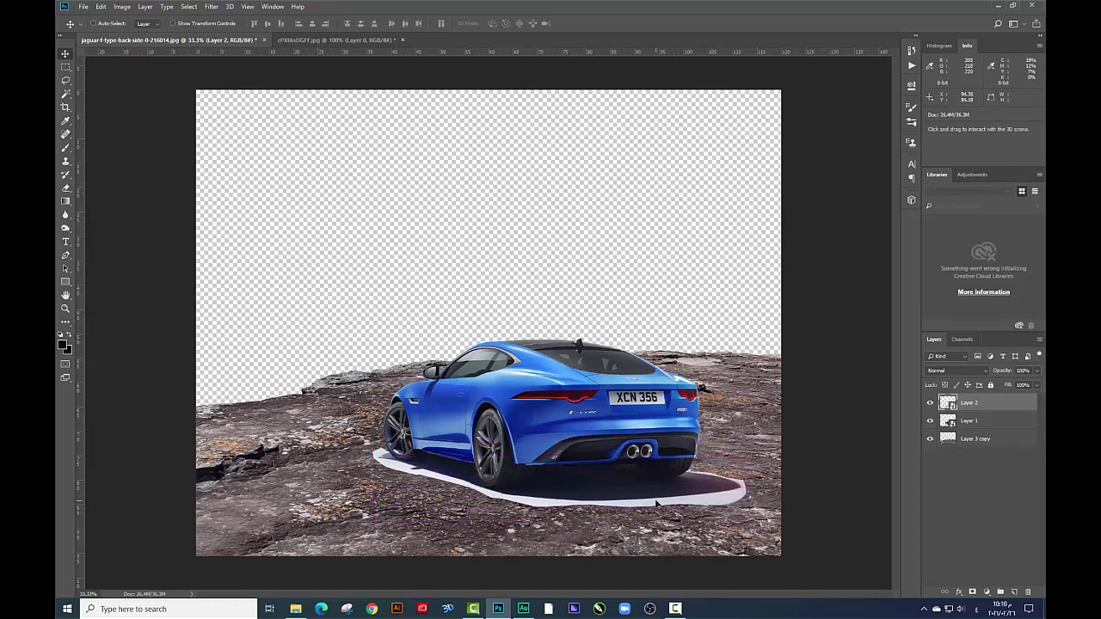
Set the shadow Layer 2's blend mode to Multiply so it darkens onto the rock
key(e)
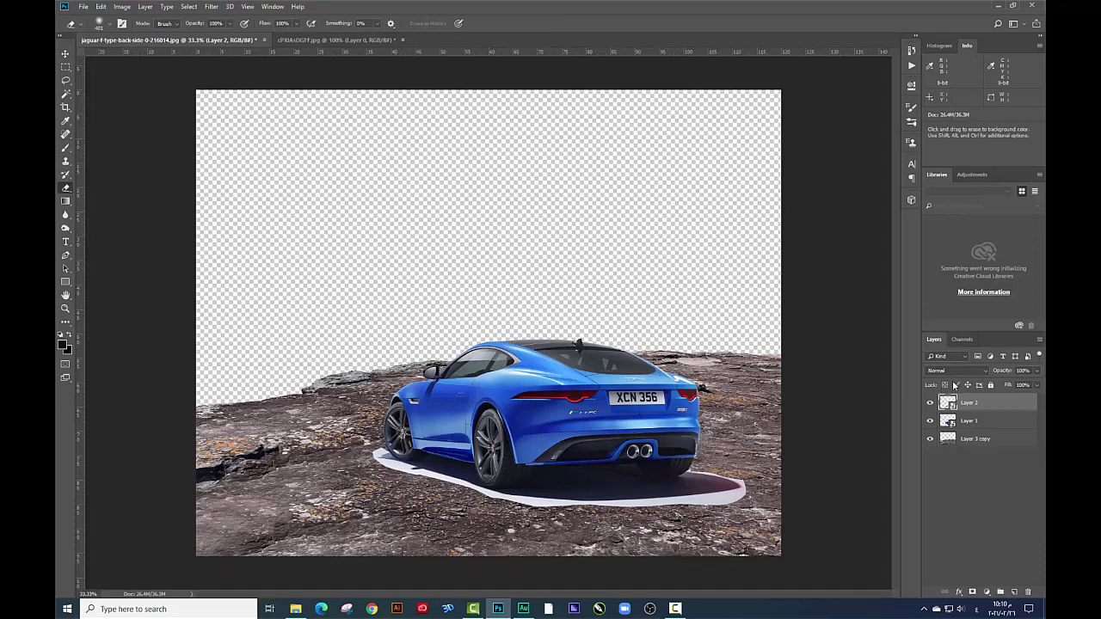
click(950, 370)
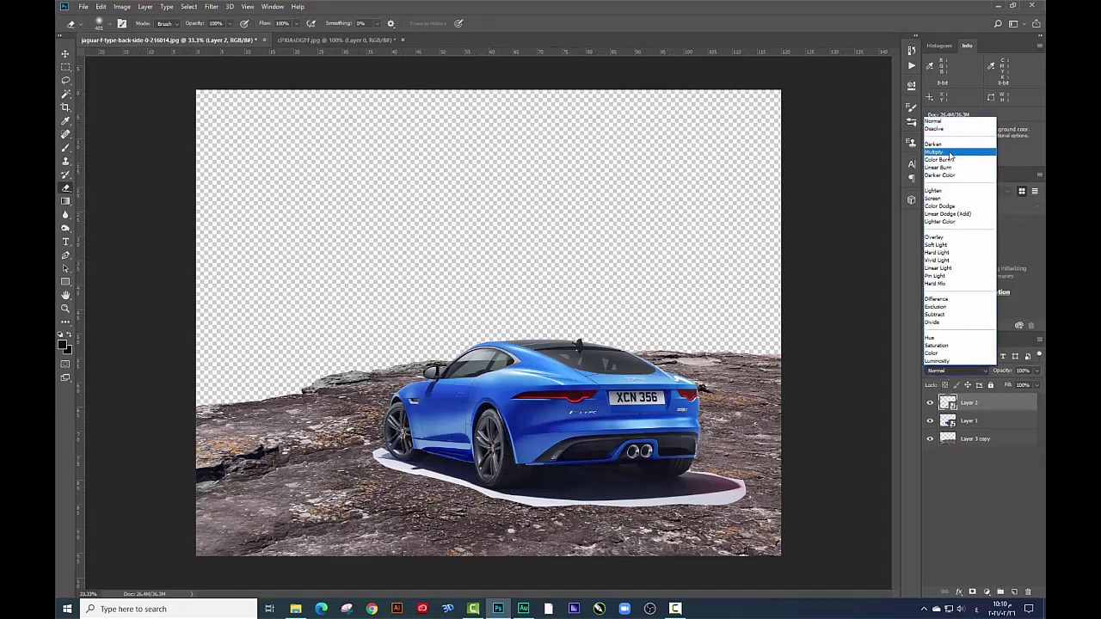
click(950, 152)
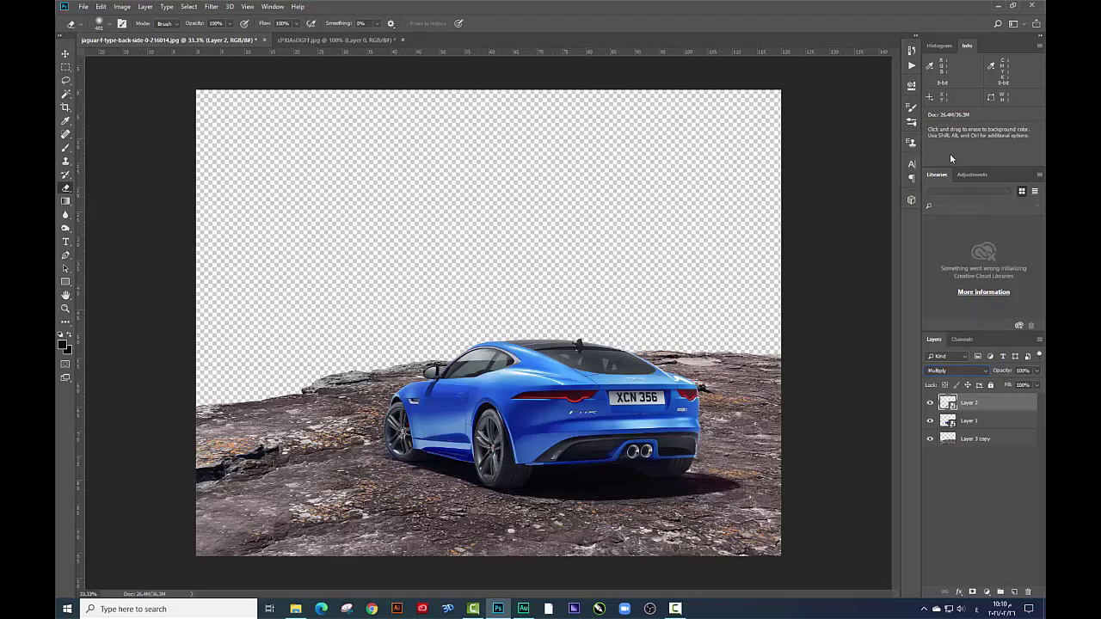
click(66, 54)
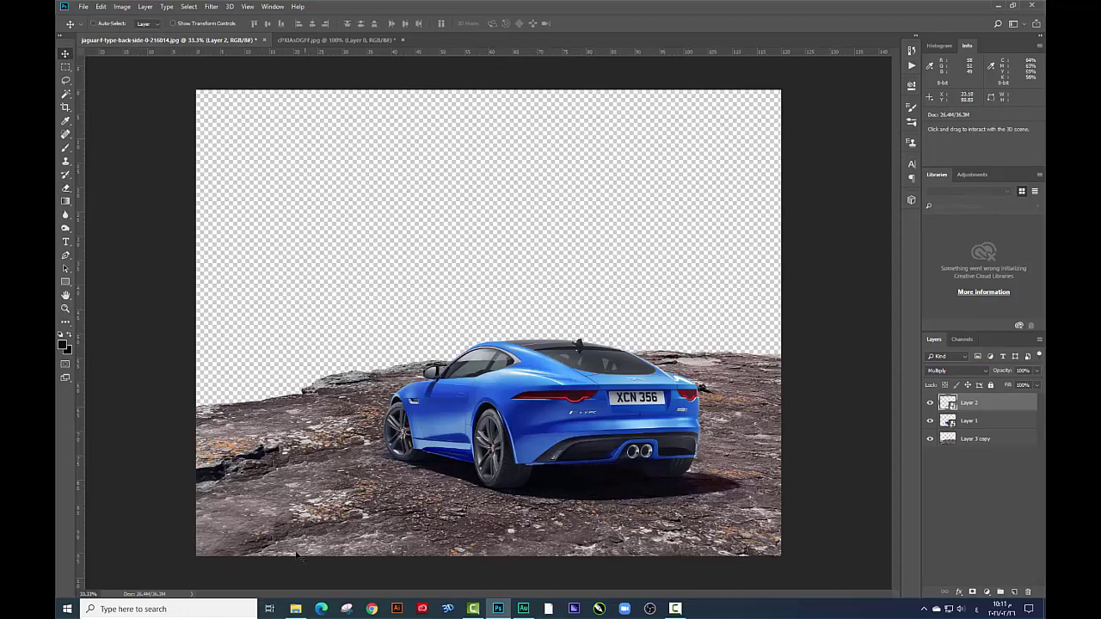
Place new-planet.jpg into the document, scale it up and shift it slightly higher
click(295, 609)
mouse_move(397, 129)
mouse_down()
mouse_move(487, 277)
mouse_move(496, 244)
mouse_up()
drag(581, 255, 788, 123)
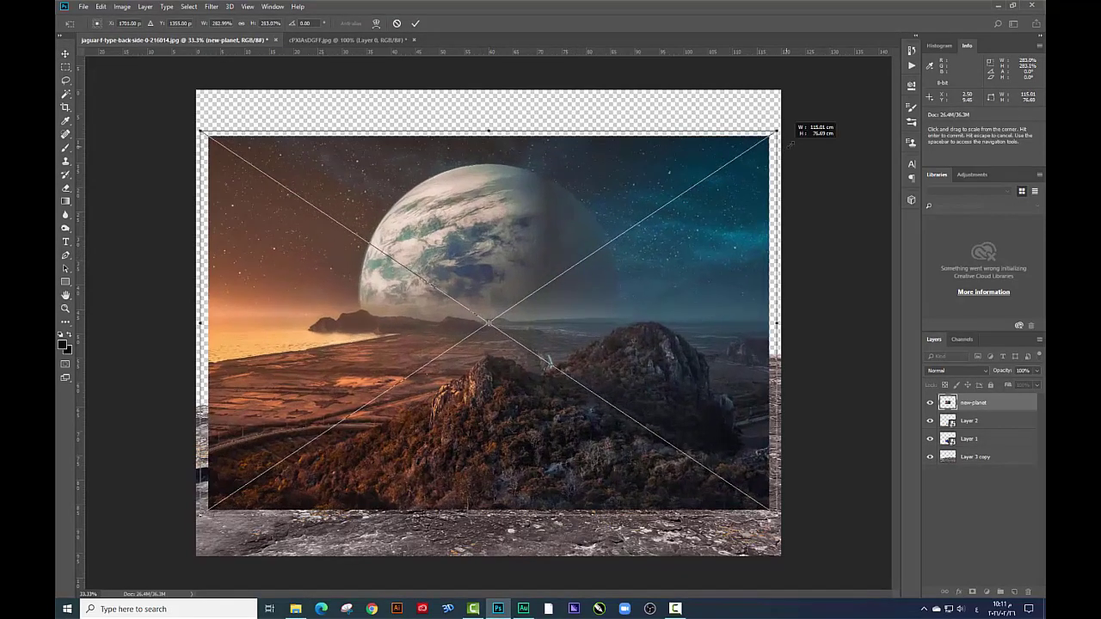
key(Return)
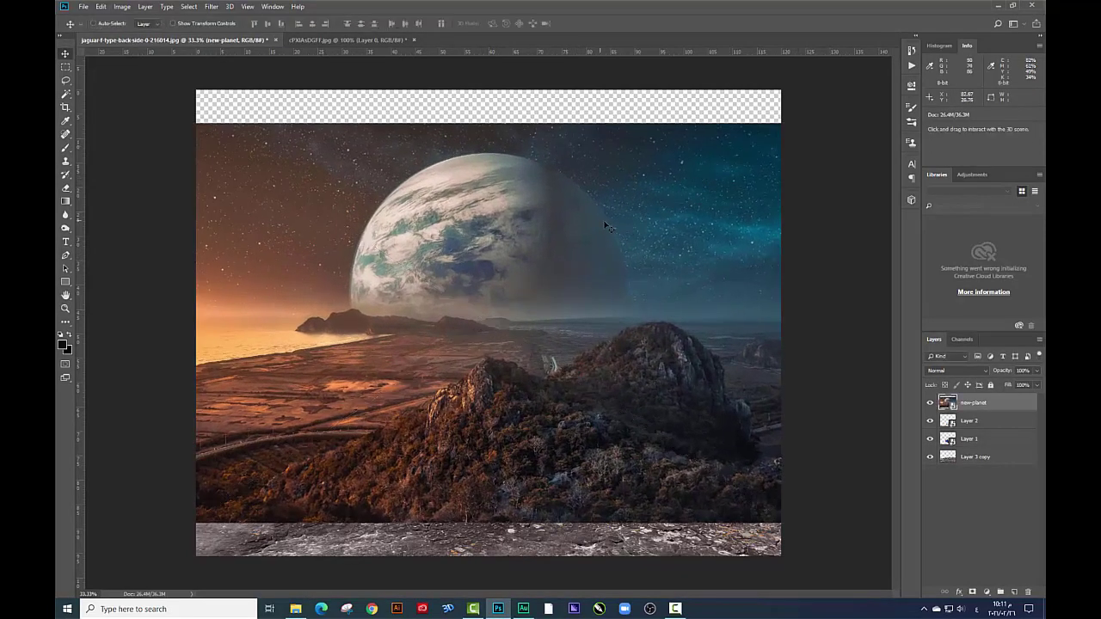
drag(607, 227, 614, 194)
Move the new-planet layer below the car layers and enlarge it to fill the sky
drag(970, 416, 976, 469)
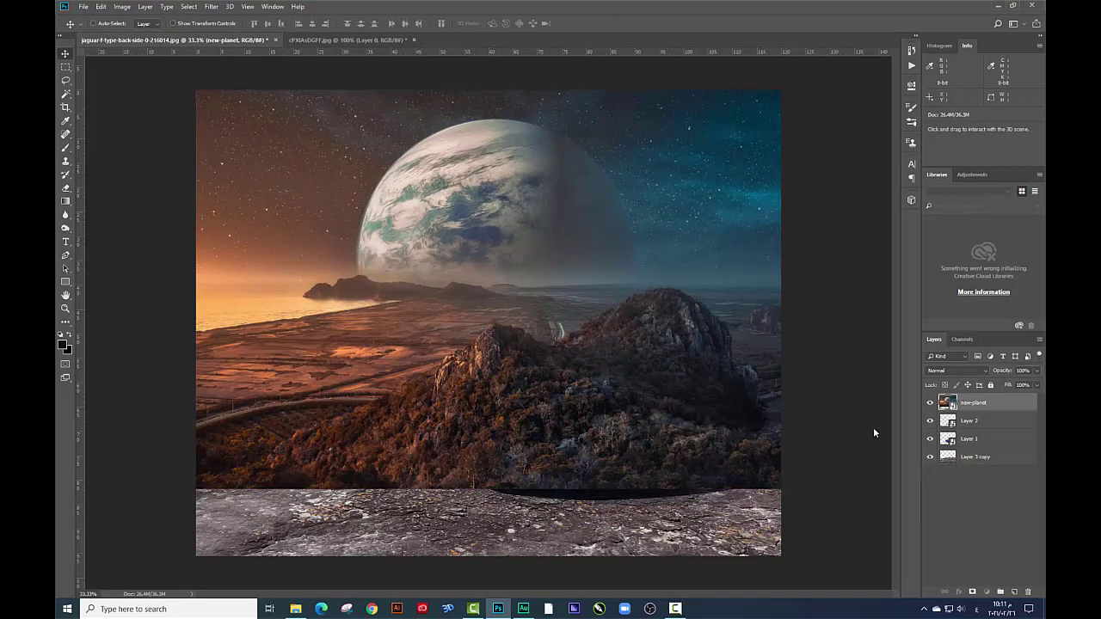
key(ctrl+t)
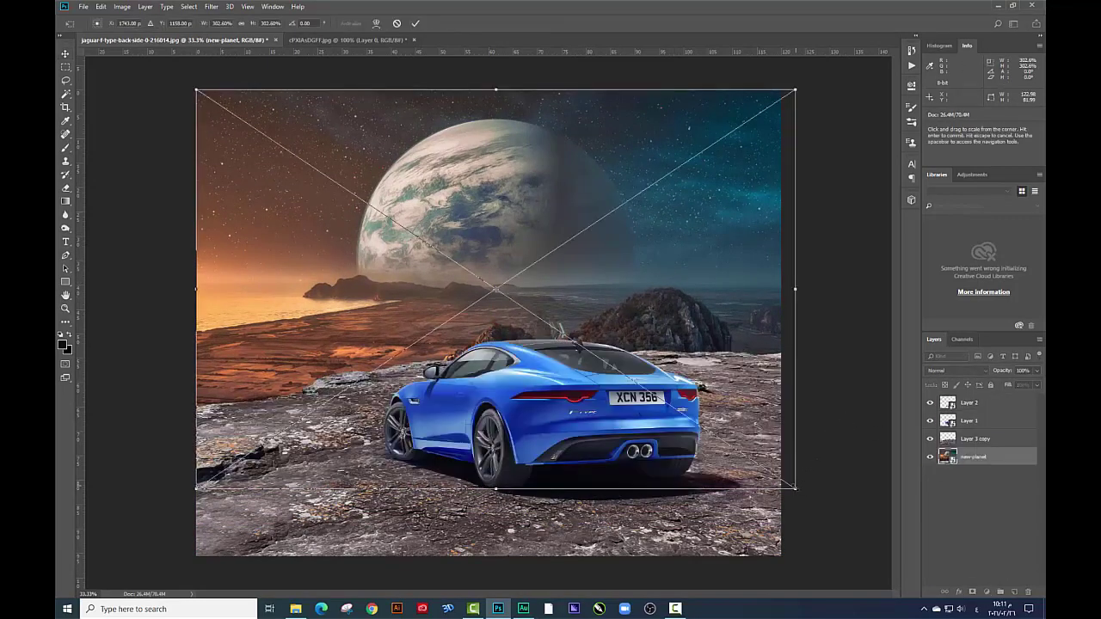
mouse_move(791, 492)
mouse_down()
mouse_move(783, 402)
mouse_move(800, 135)
mouse_up()
key(Return)
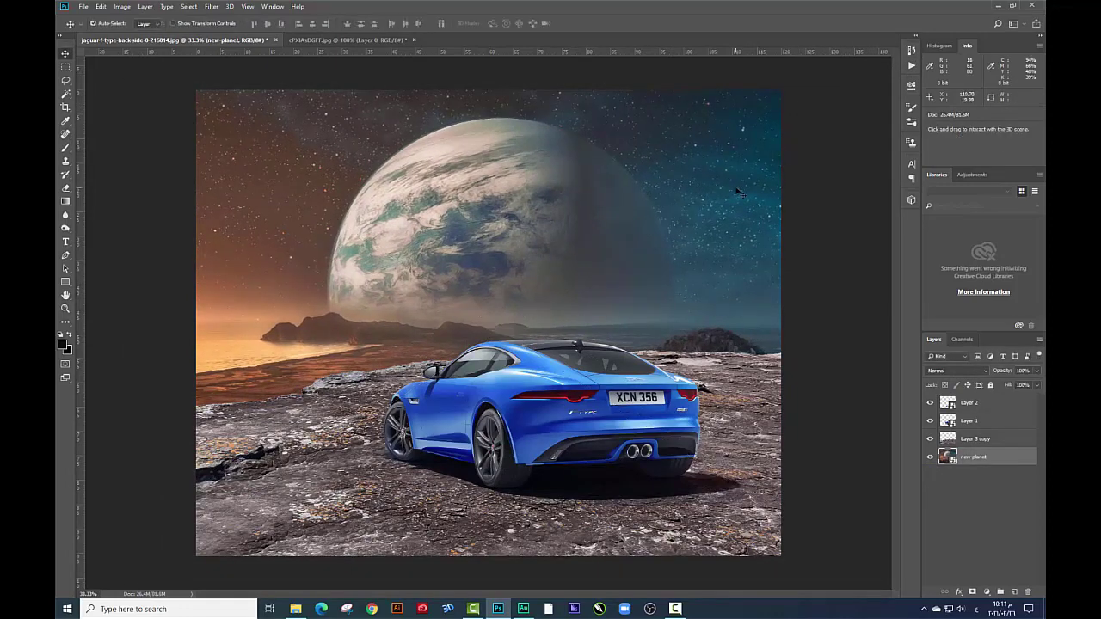
key(ctrl+plus)
key(ctrl+minus)
key(ctrl+minus)
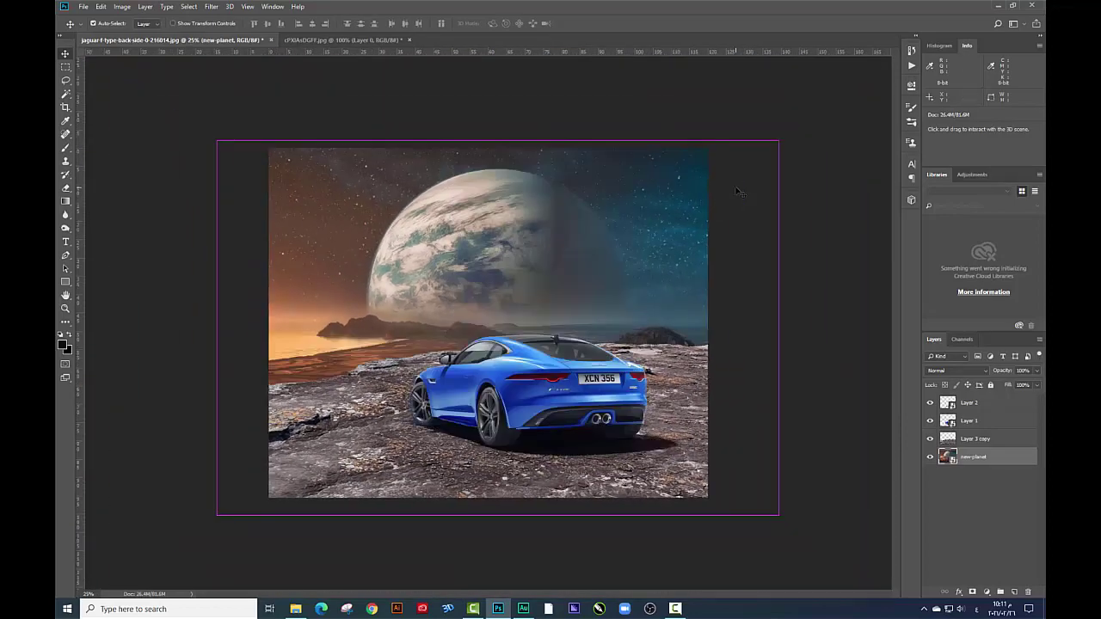
key(ctrl+t)
drag(779, 514, 772, 448)
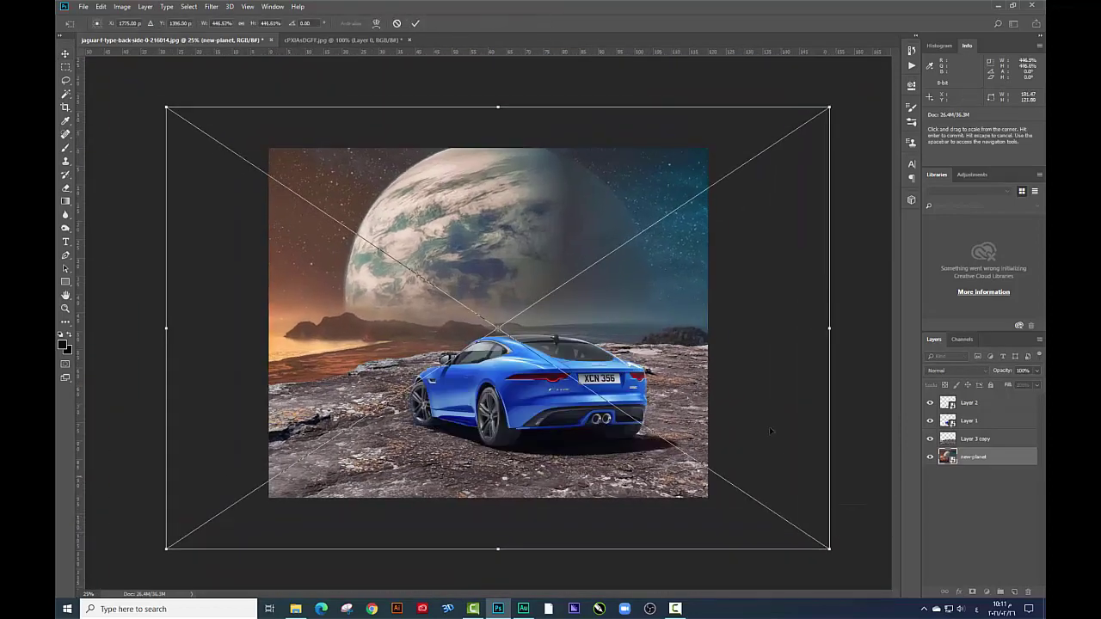
drag(832, 129, 821, 128)
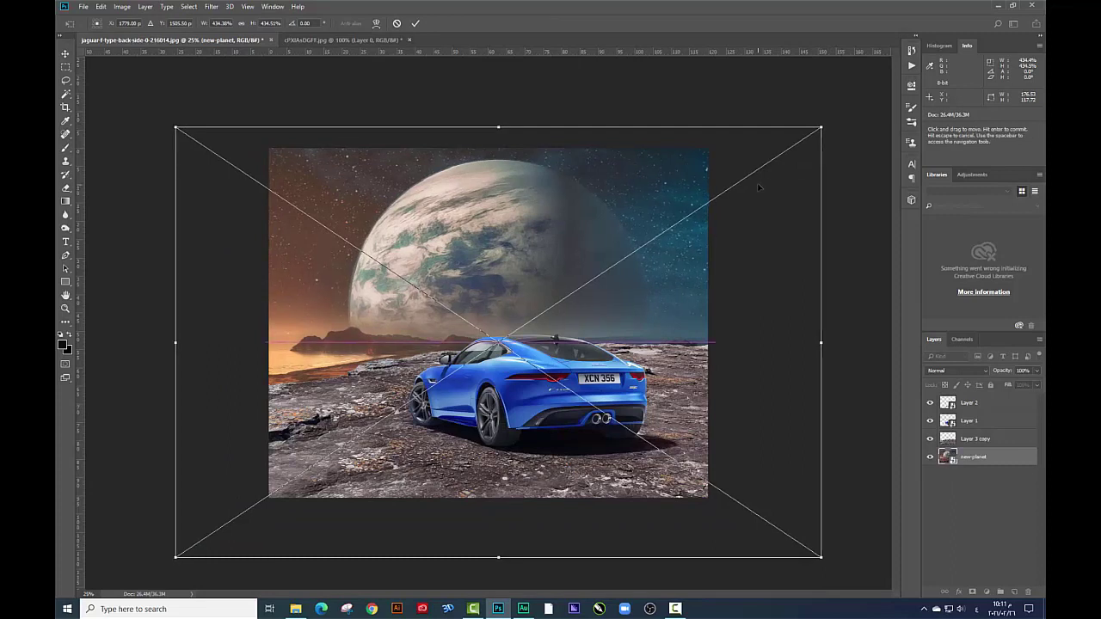
key(Return)
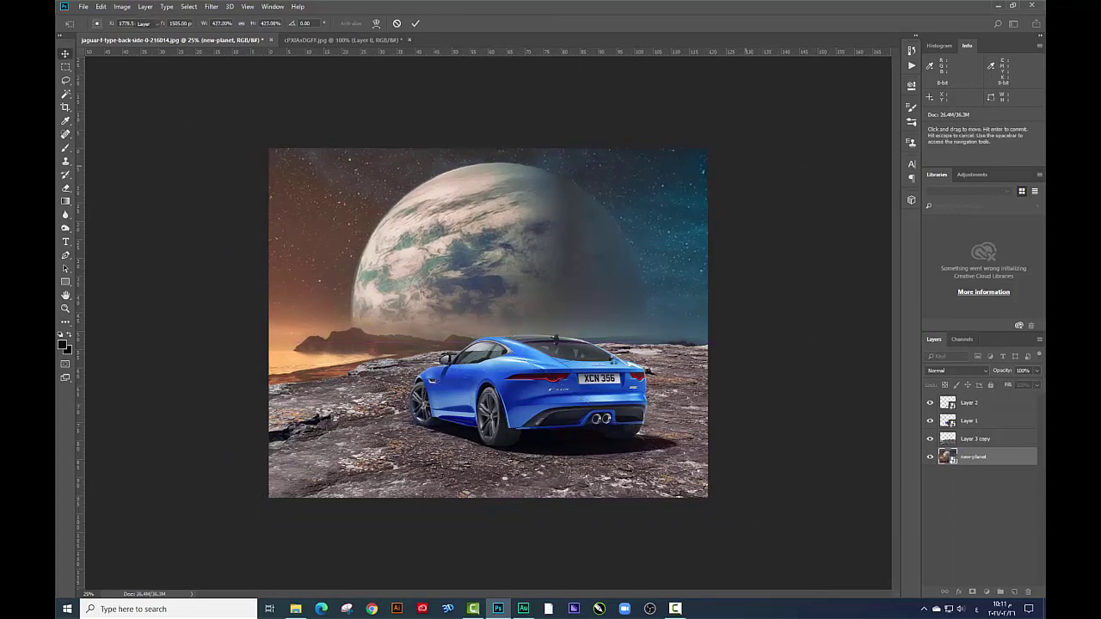
click(619, 388)
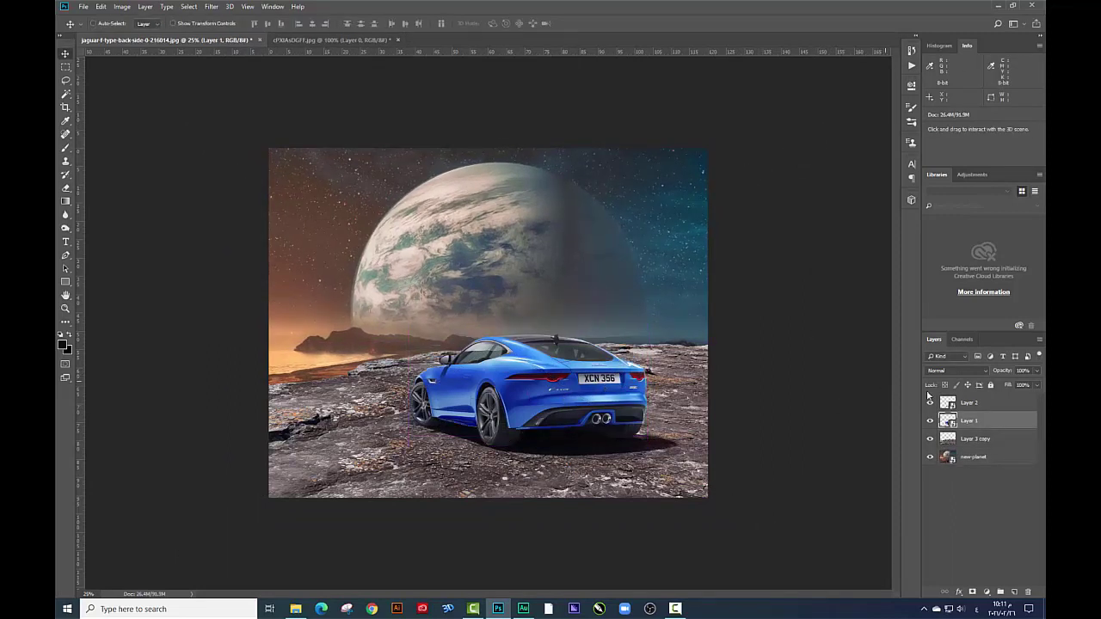
Scale the car and its shadow (Layer 1 and Layer 2) down slightly
shift+click(651, 442)
key(ctrl+t)
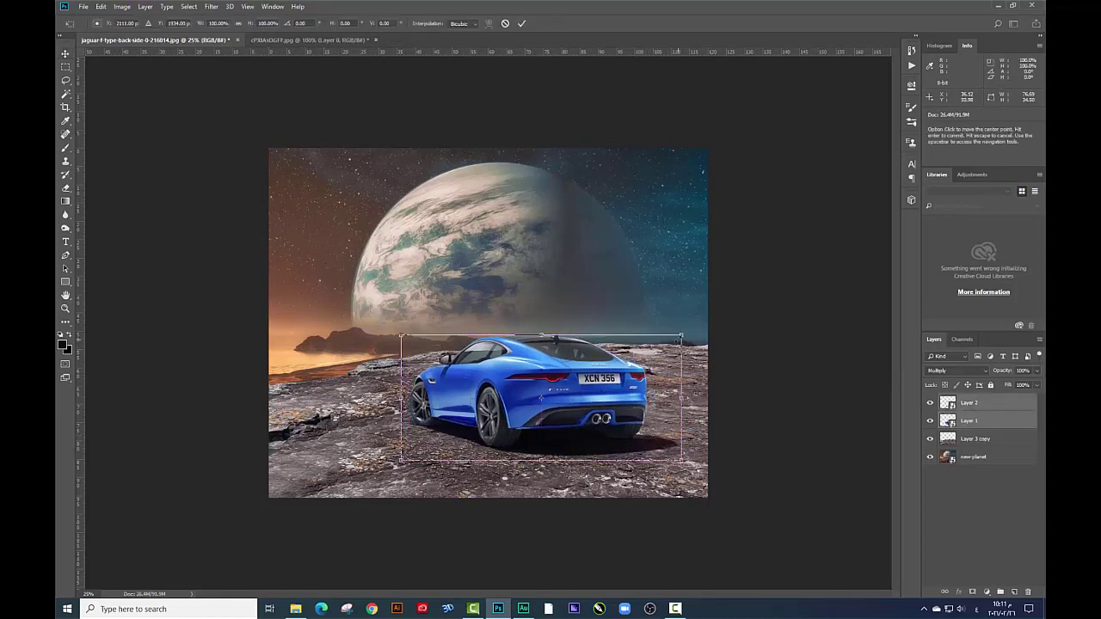
drag(682, 334, 679, 336)
key(Return)
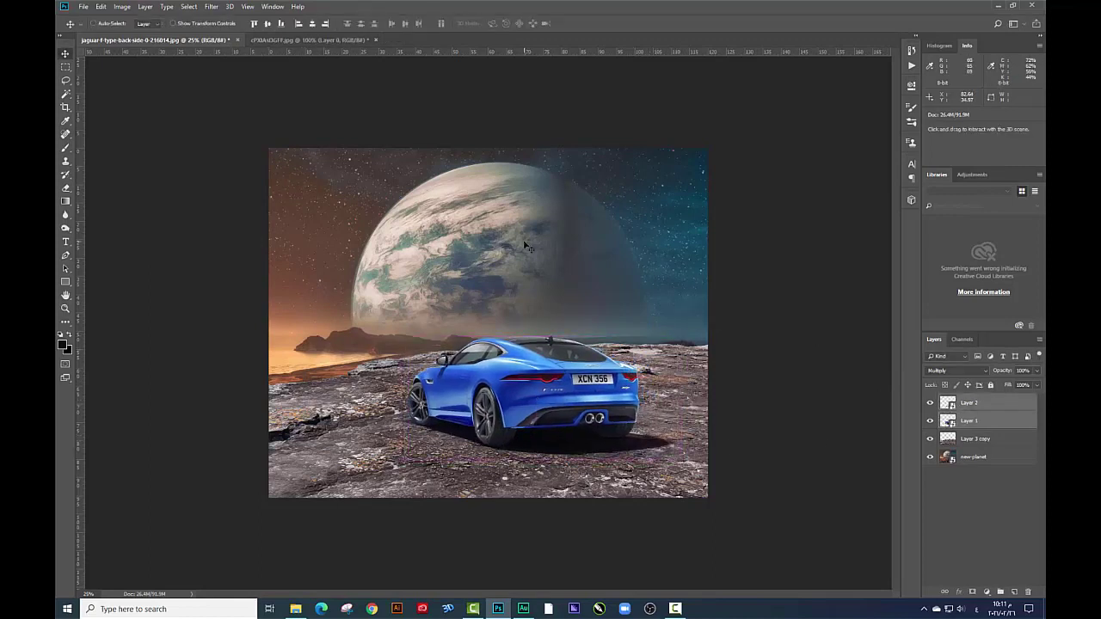
Nudge the new-planet backdrop and move it higher behind the car
click(659, 221)
key(ctrl+t)
drag(751, 171, 755, 176)
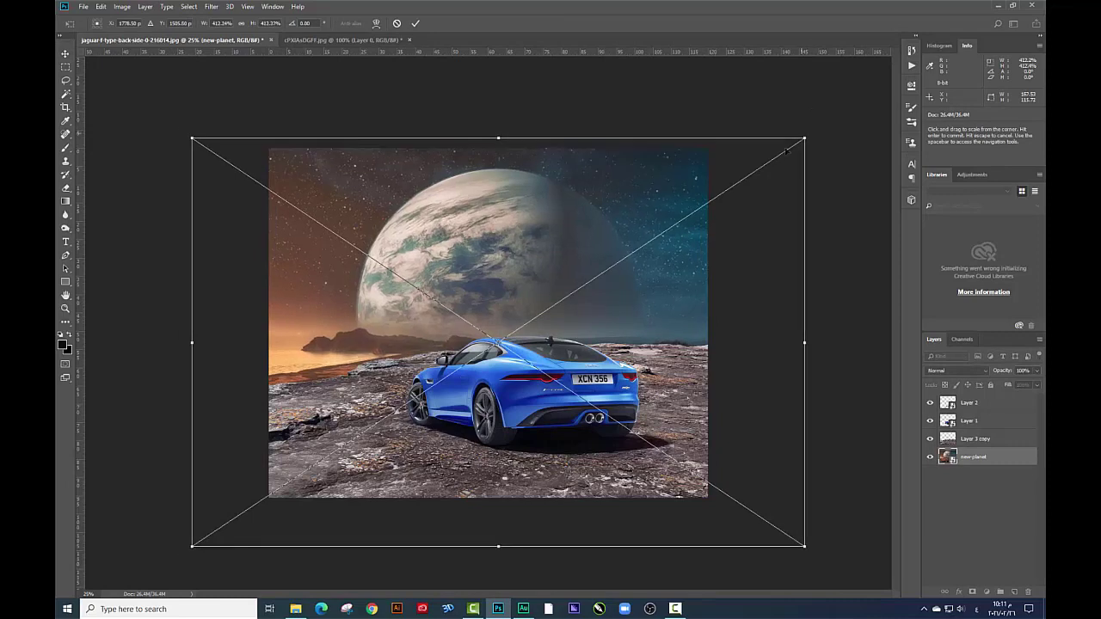
key(Return)
drag(606, 194, 678, 282)
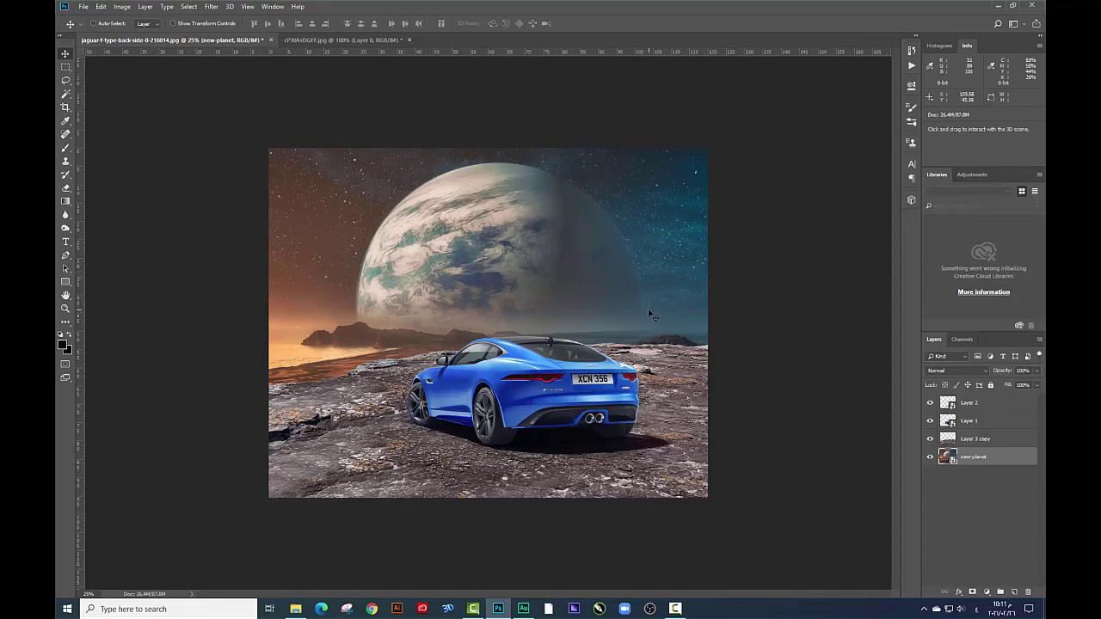
Pick layers from the canvas context list, ending on the Layer 3 copy ground layer
right_click(650, 387)
click(671, 394)
right_click(549, 263)
click(572, 282)
right_click(503, 275)
click(510, 272)
right_click(673, 371)
click(688, 395)
right_click(559, 389)
click(572, 398)
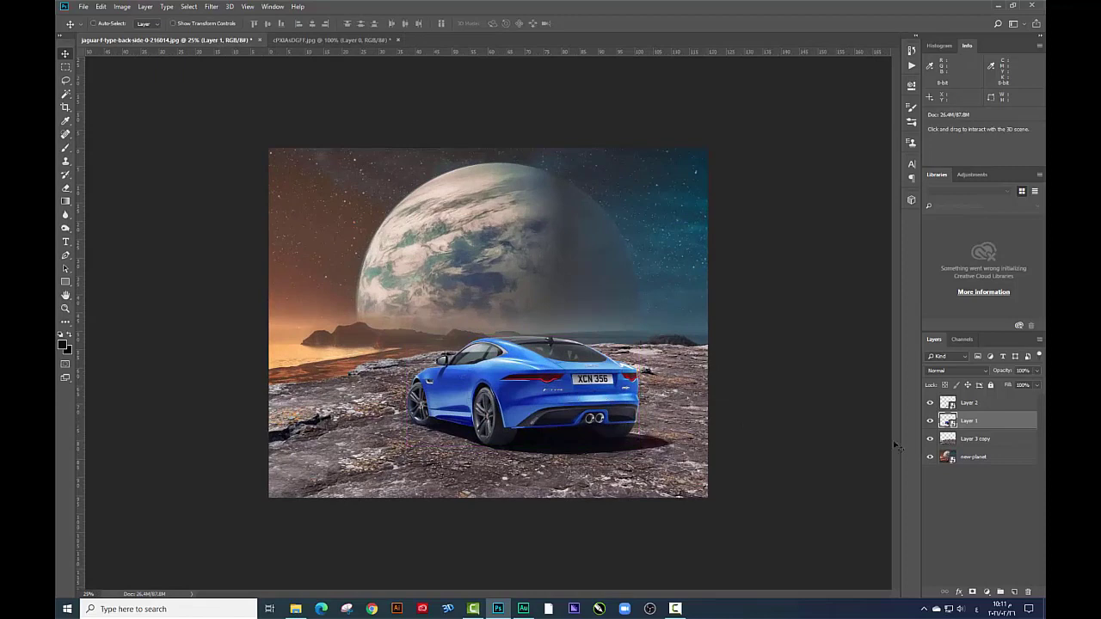
click(983, 440)
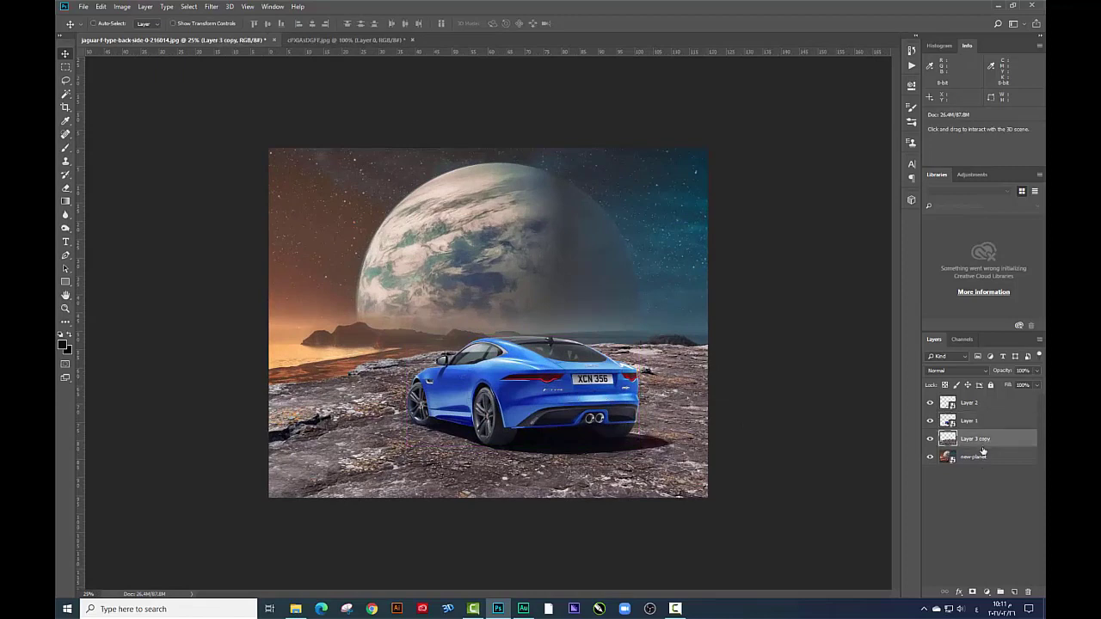
click(987, 593)
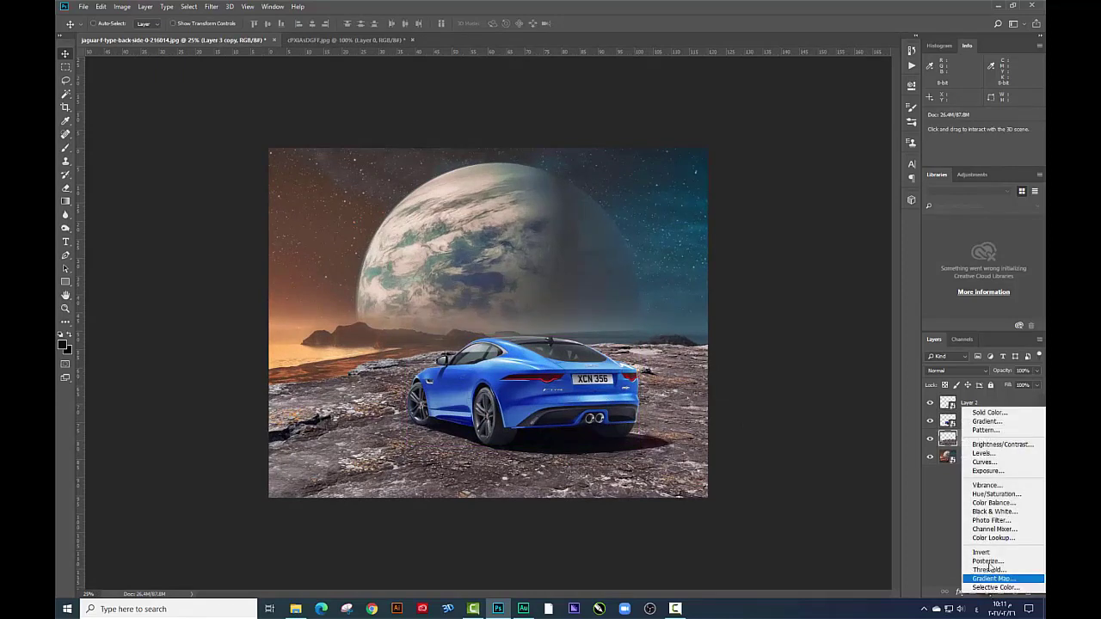
Add a Levels adjustment clipped to Layer 3 copy with output white lowered to 119
click(987, 457)
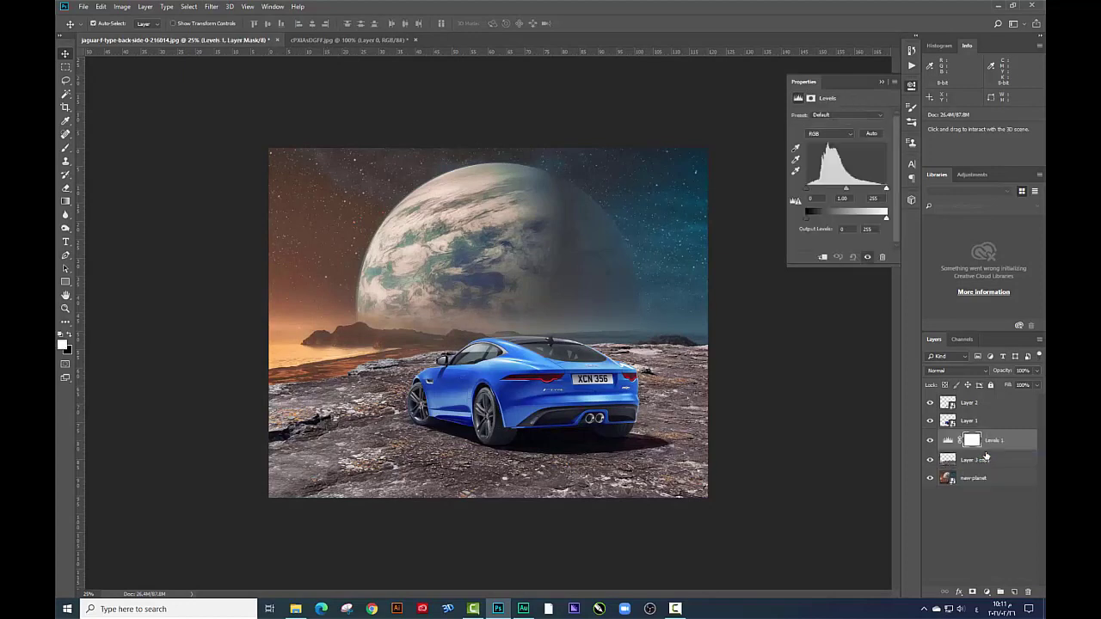
alt+click(986, 456)
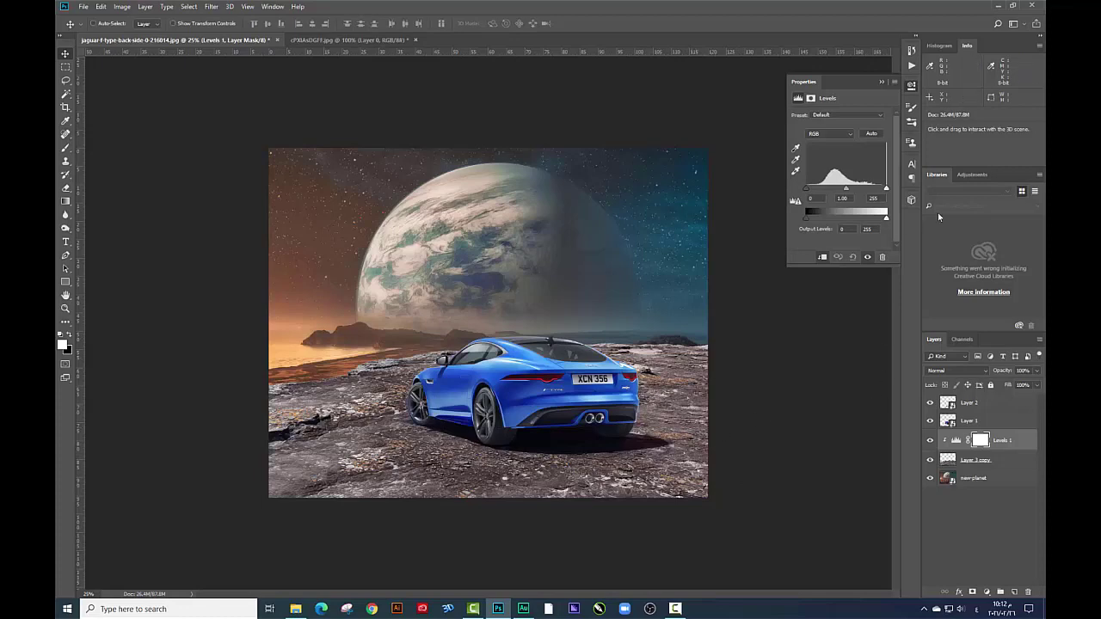
drag(884, 222, 843, 221)
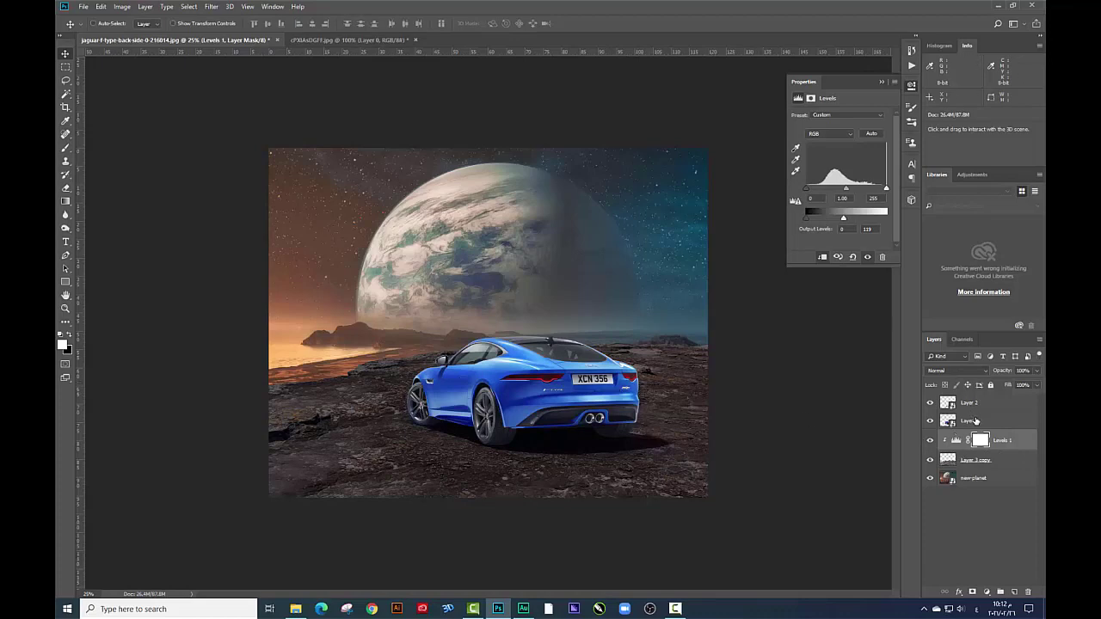
click(978, 423)
click(986, 593)
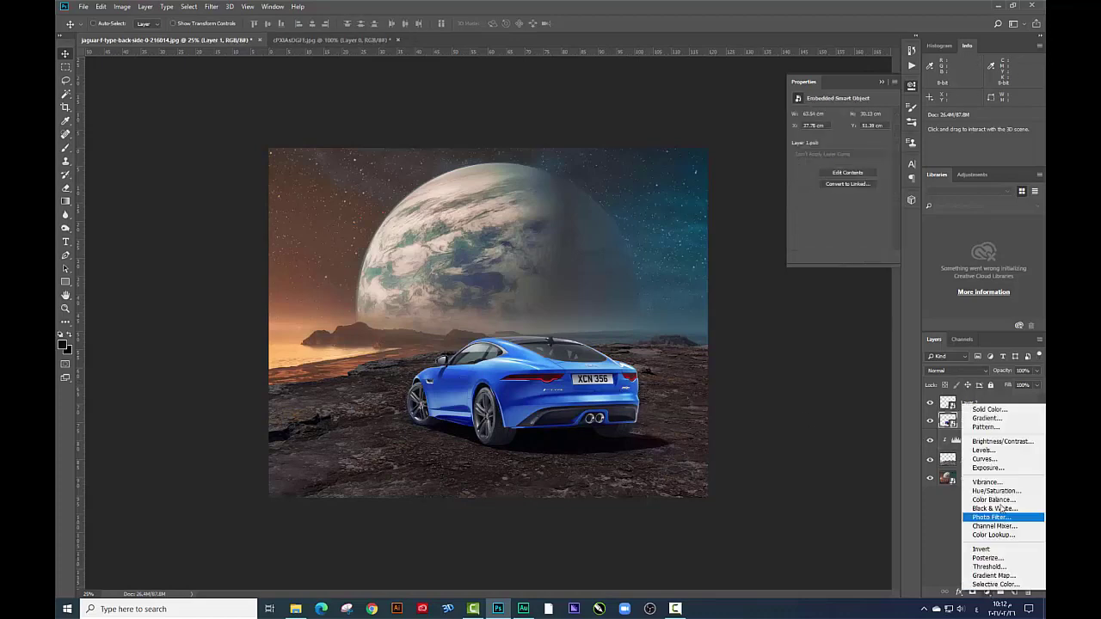
Add clipped Levels adjustments darkening the car (output white 142) and the planet (output white 190)
click(986, 448)
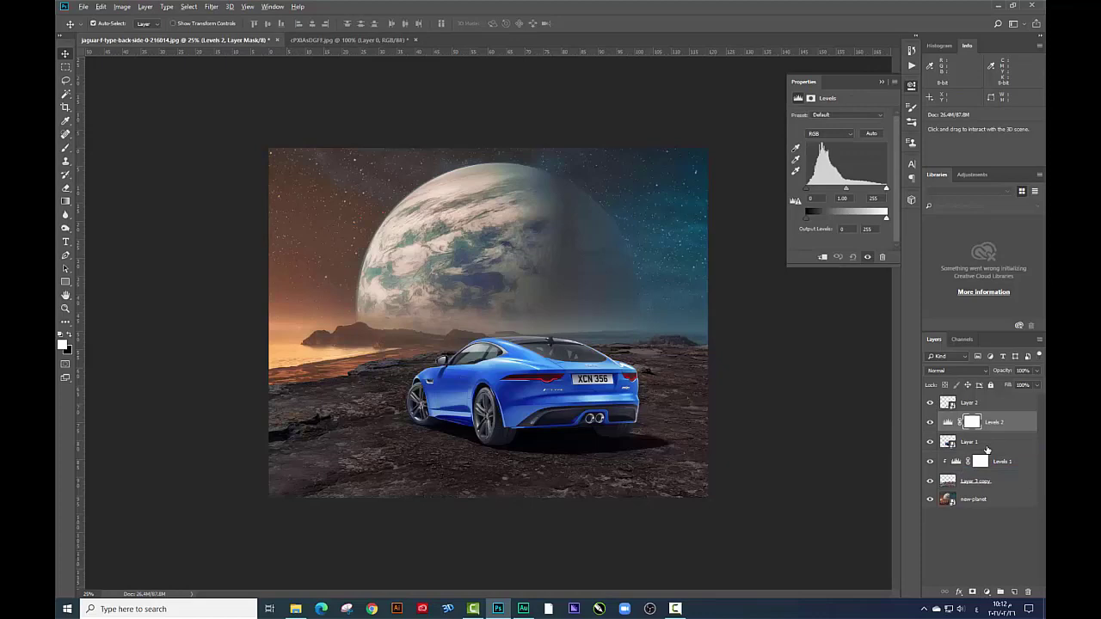
click(822, 256)
drag(887, 221, 859, 221)
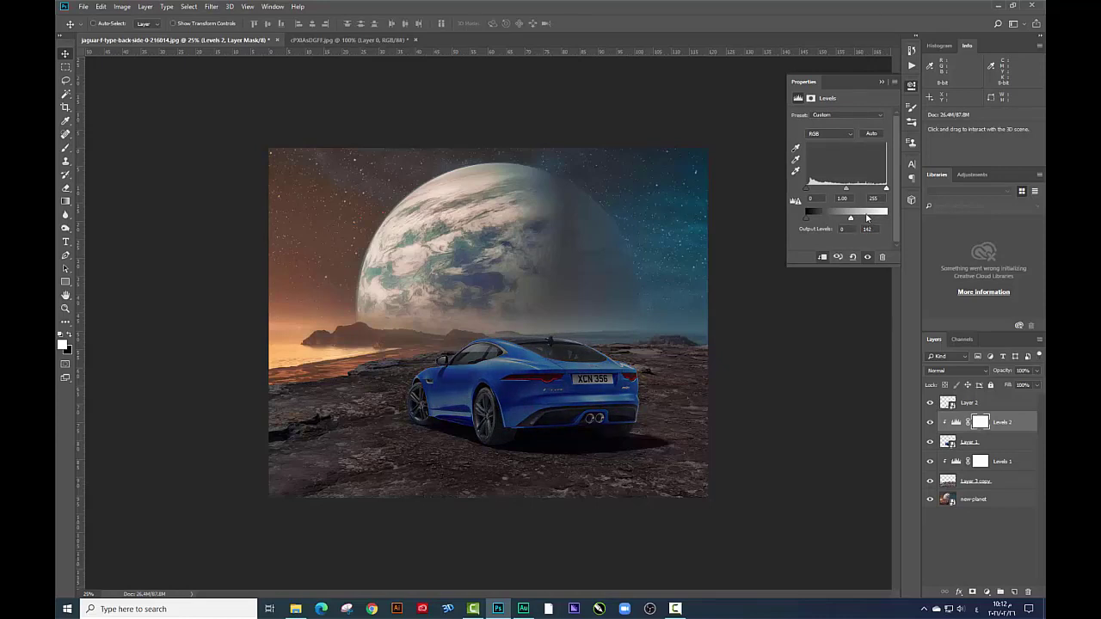
right_click(649, 224)
click(638, 233)
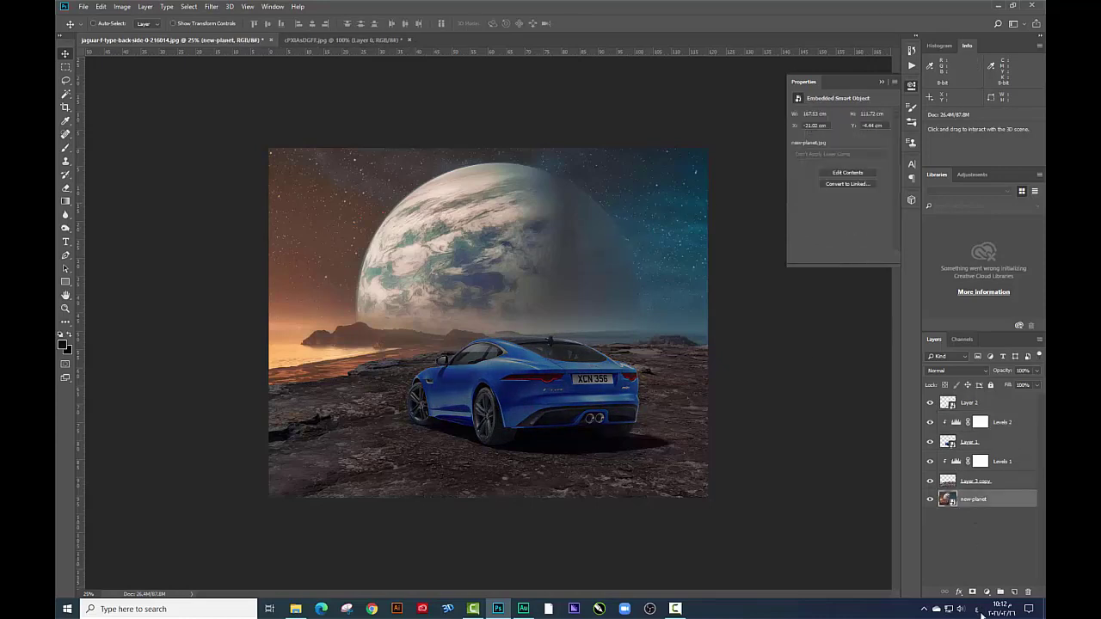
click(986, 593)
click(989, 464)
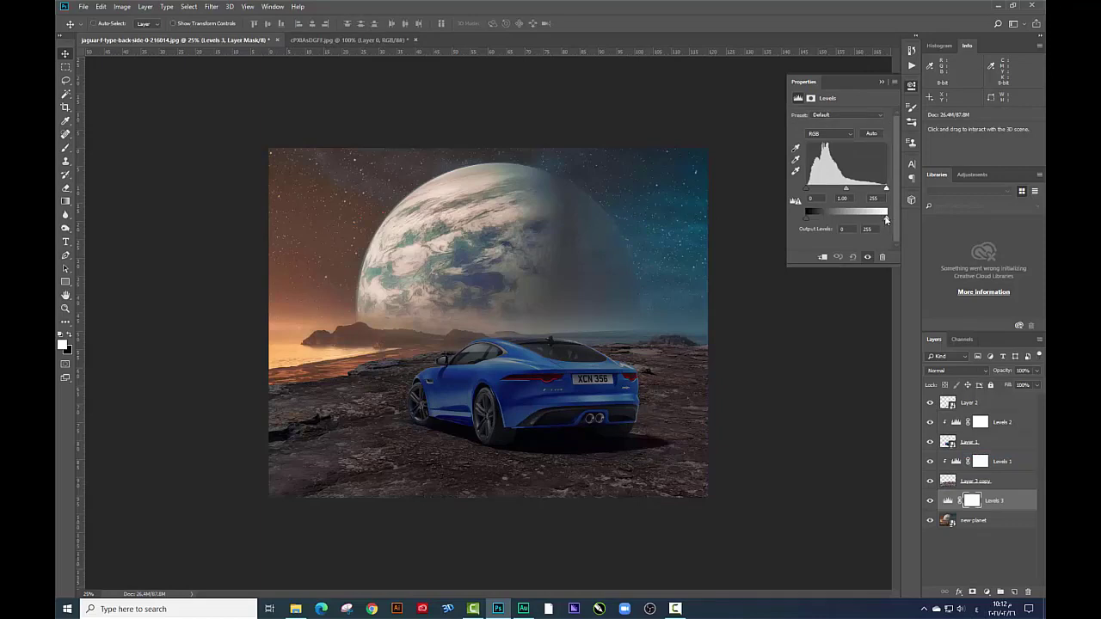
drag(886, 220, 866, 219)
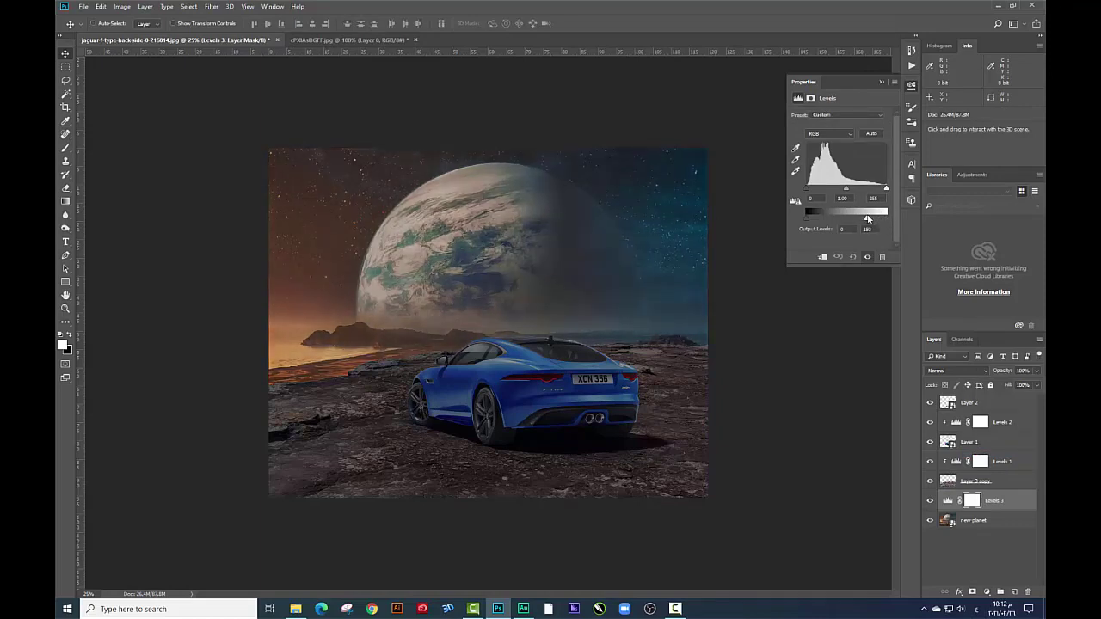
Delete the Levels 3 adjustment from the planet layer
right_click(590, 391)
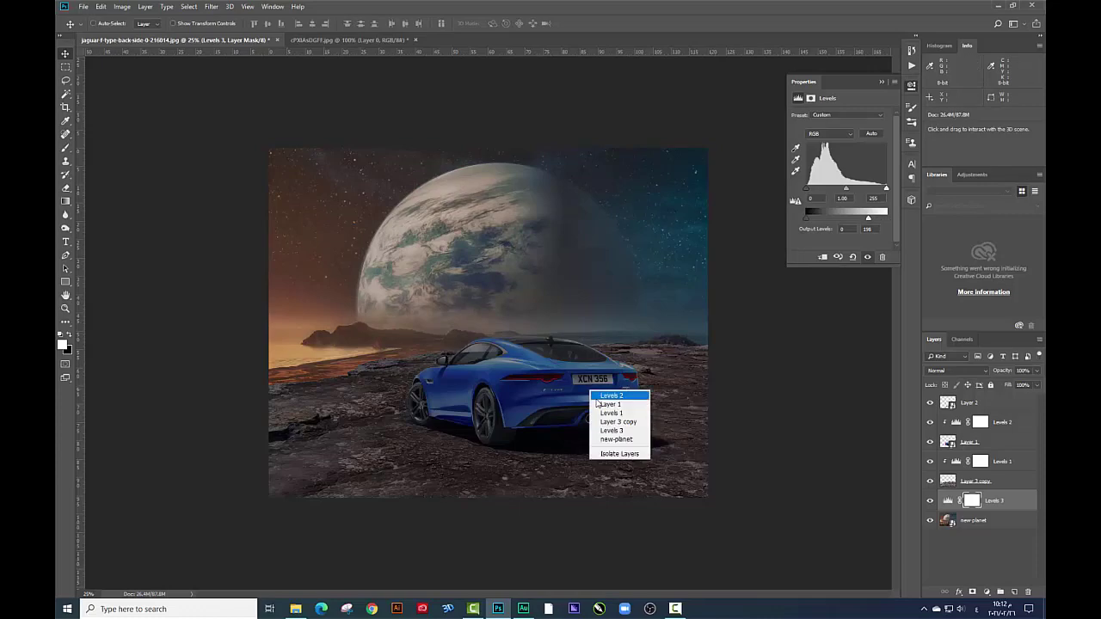
click(606, 403)
key(ctrl+plus)
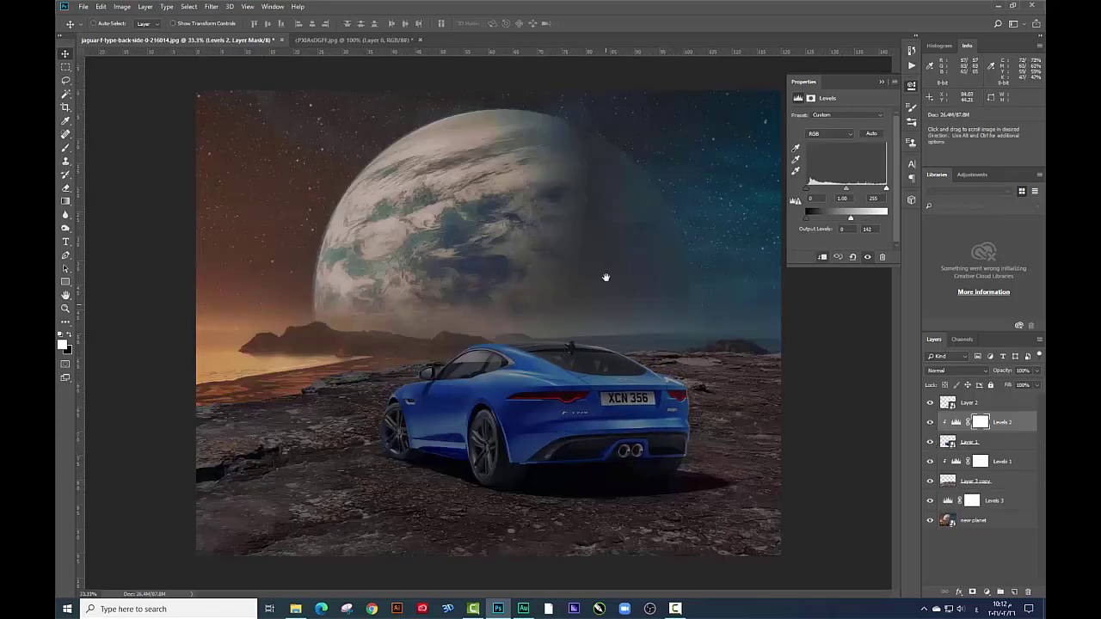
click(989, 500)
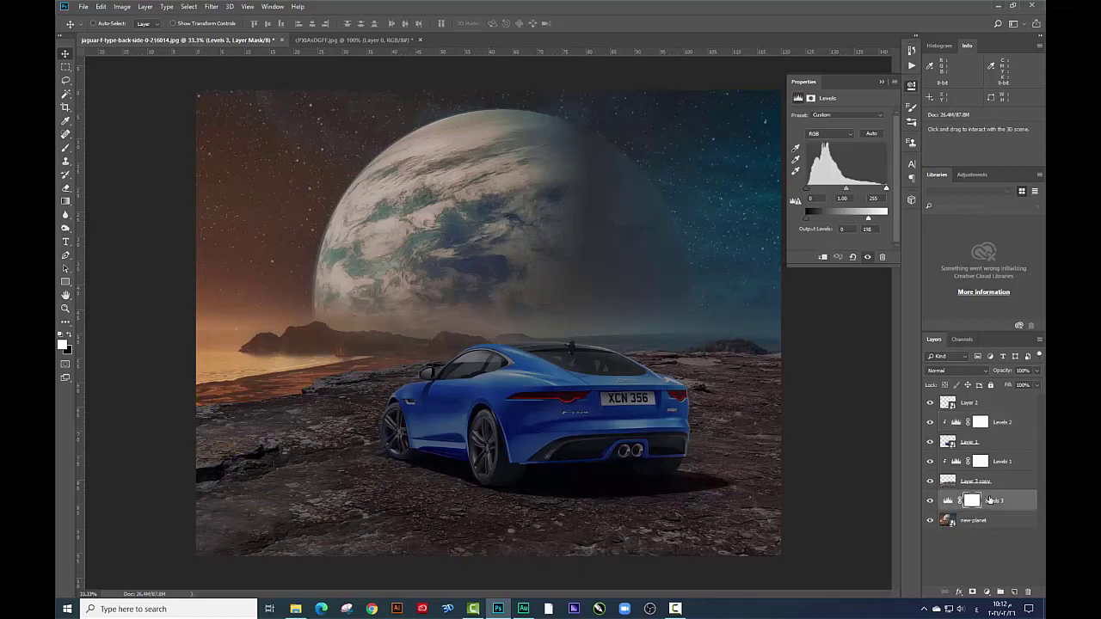
key(Delete)
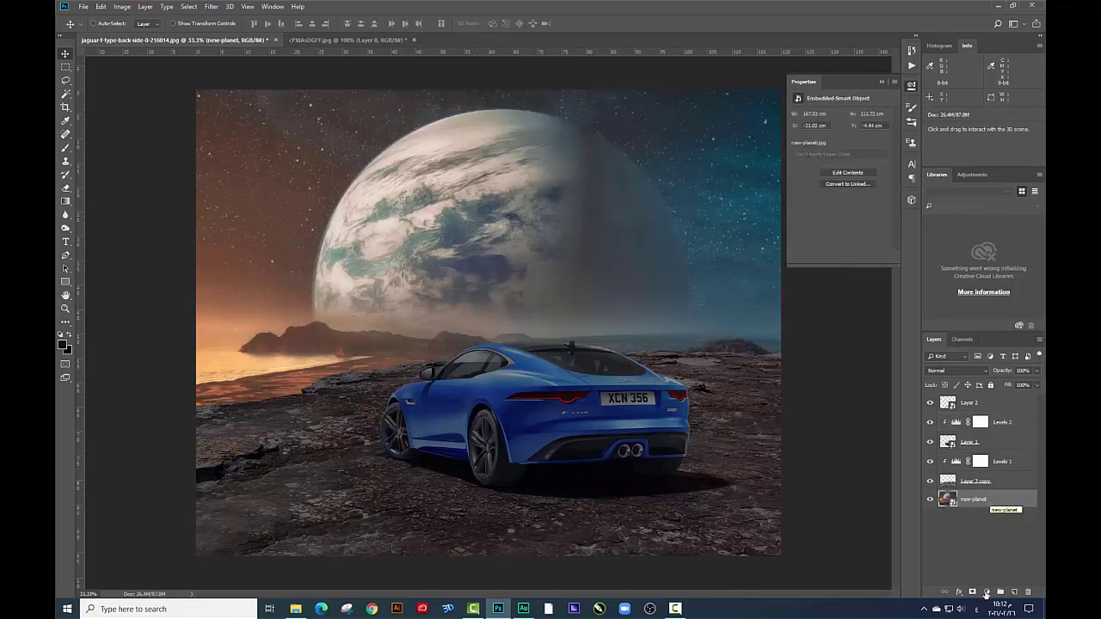
Add a Brightness/Contrast adjustment with brightness -36 over the planet
click(986, 592)
click(1002, 440)
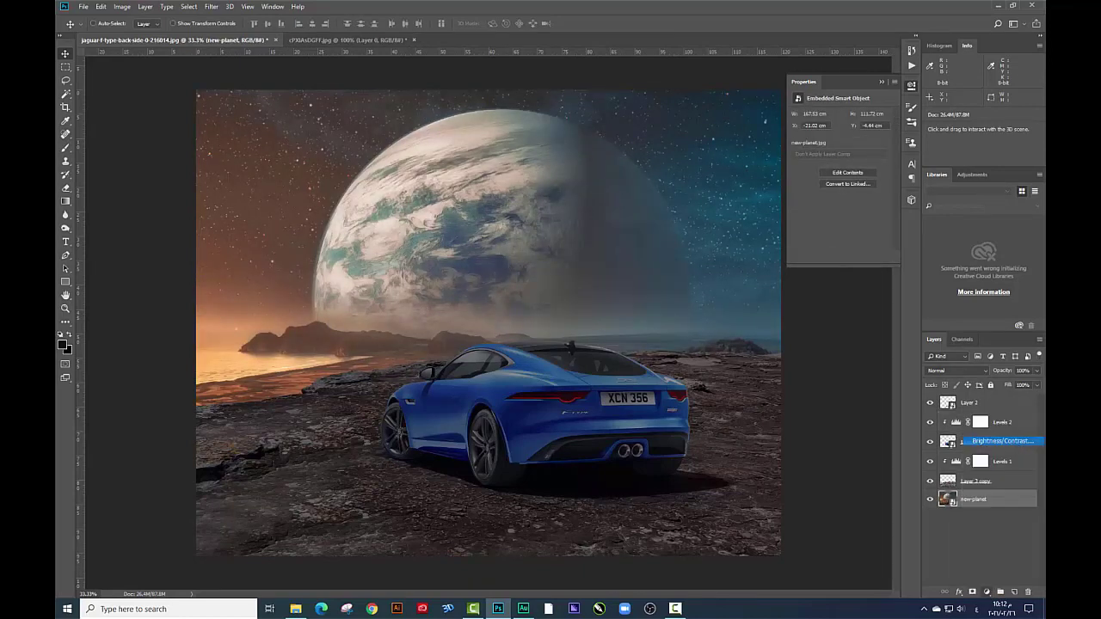
mouse_move(822, 162)
mouse_down()
mouse_move(847, 162)
mouse_move(828, 141)
mouse_up()
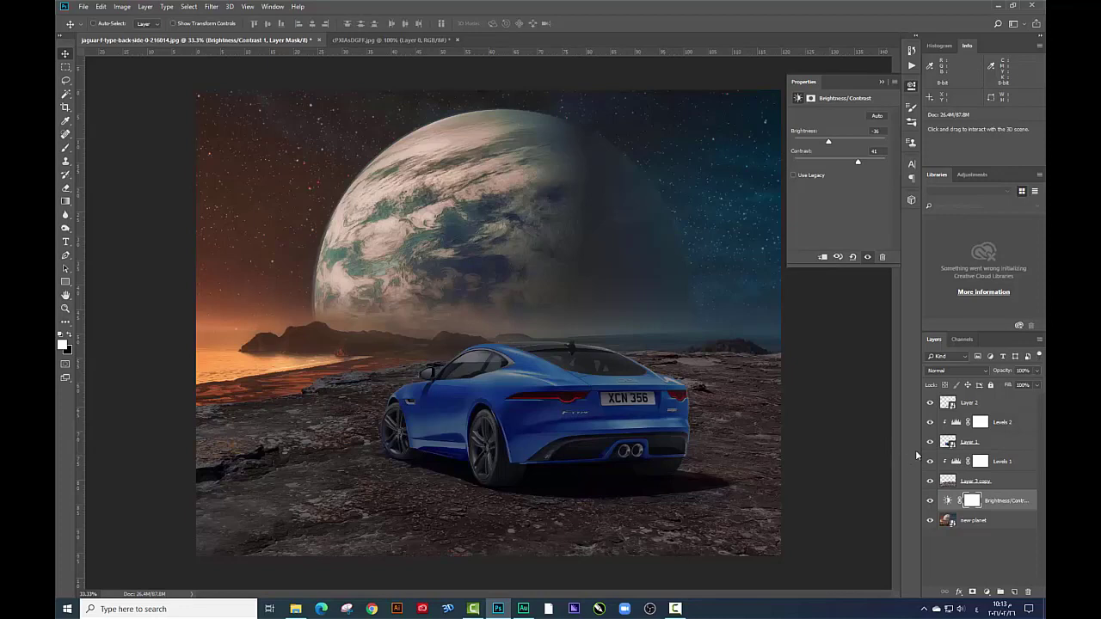
click(982, 423)
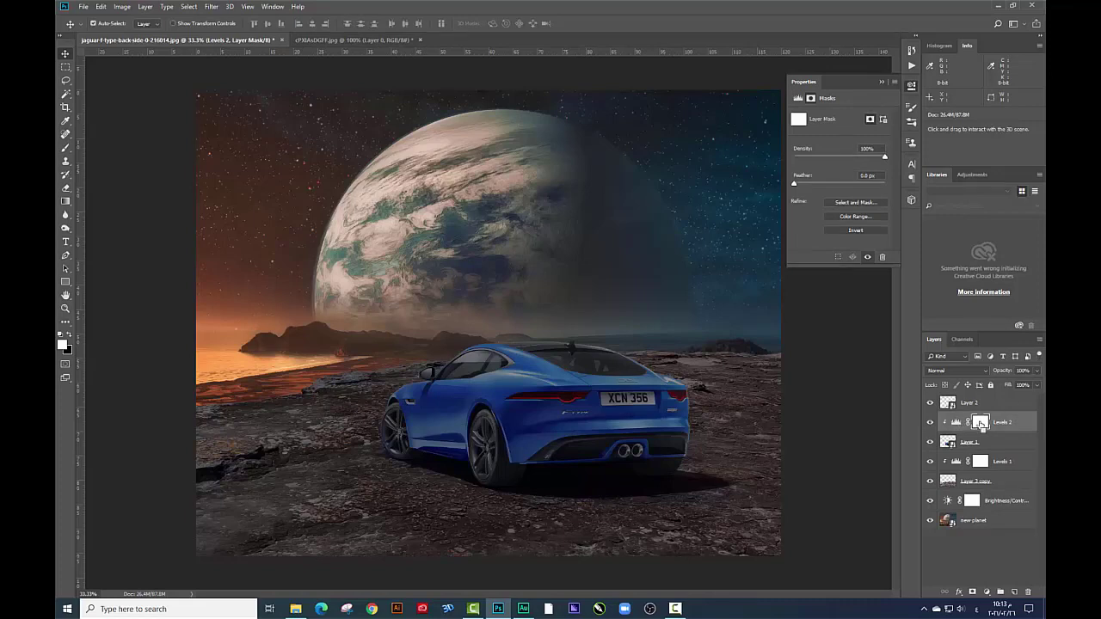
Invert the Levels 2 mask and paint white over the car body with a 385 px soft brush
key(ctrl+i)
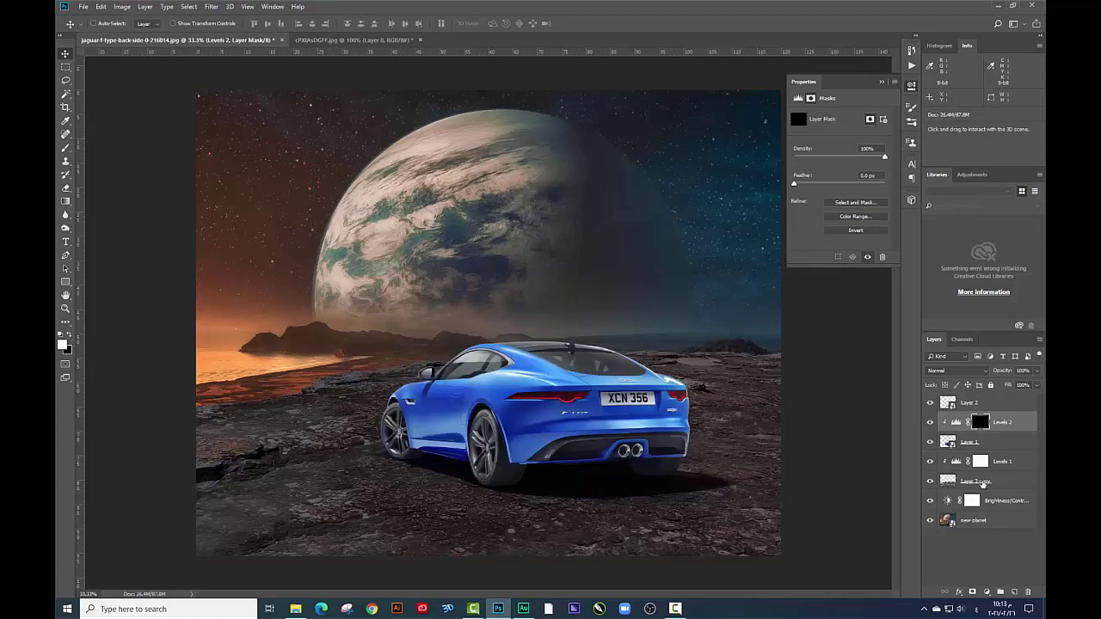
click(66, 147)
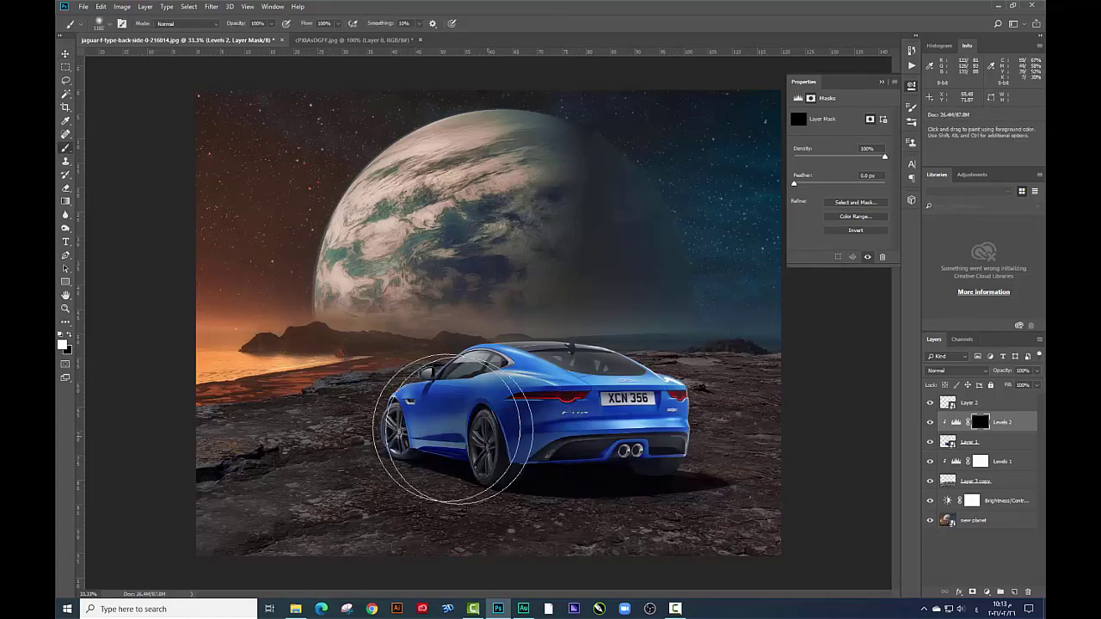
right_click(593, 433)
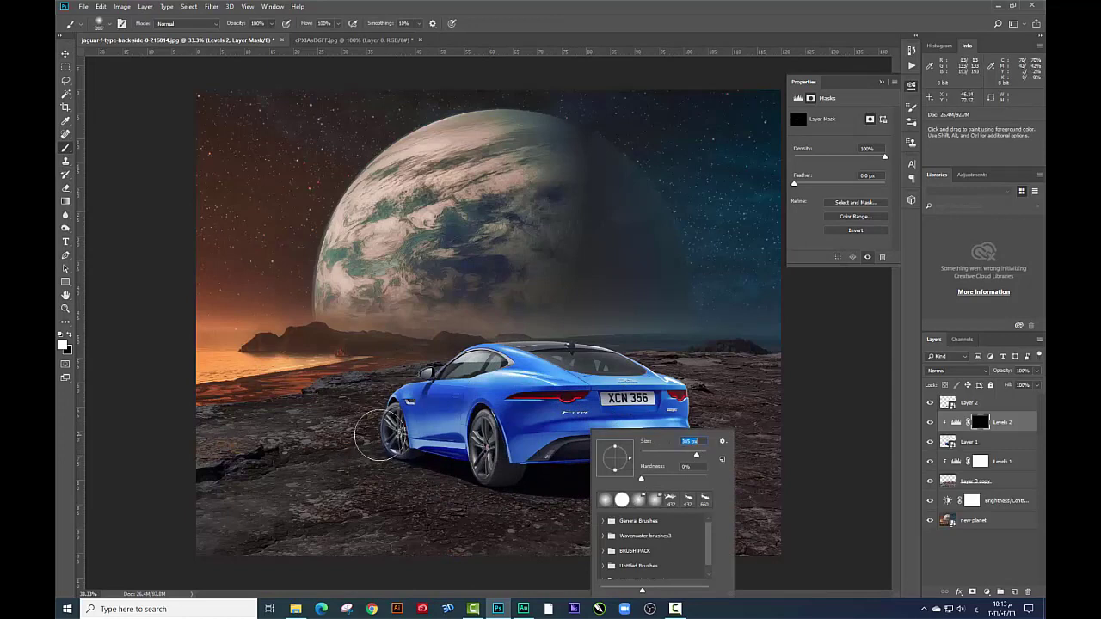
drag(379, 436, 602, 465)
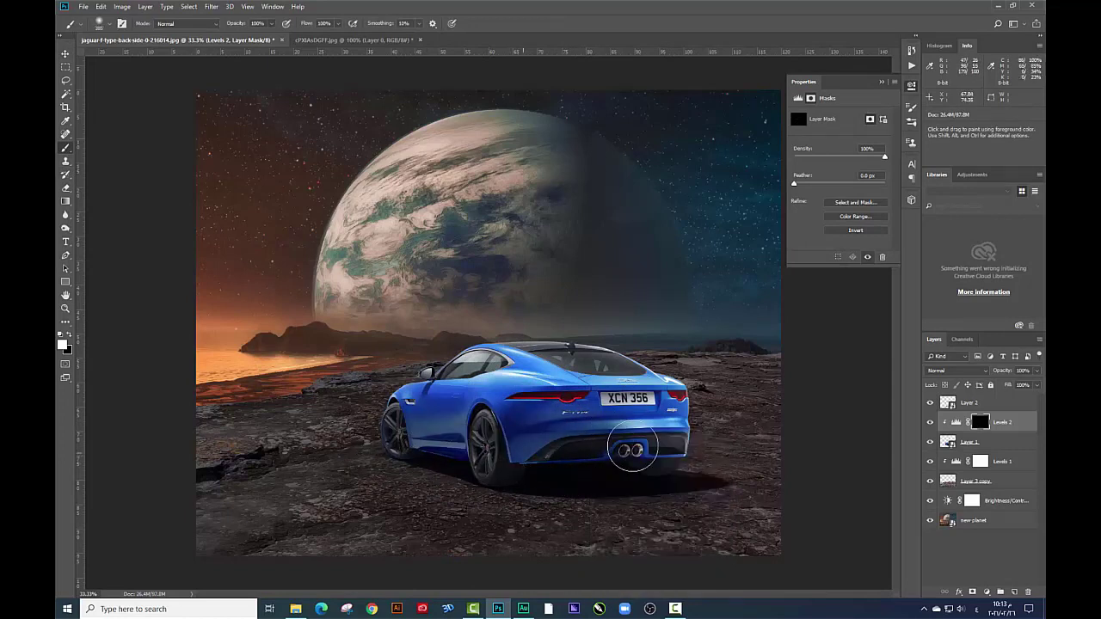
drag(667, 432, 732, 432)
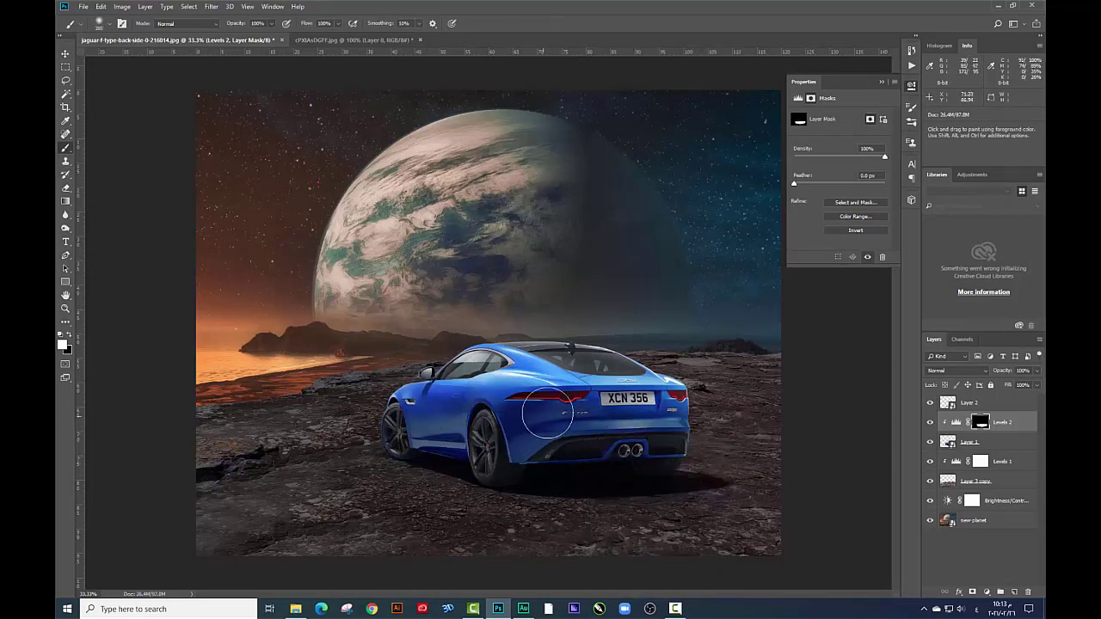
drag(547, 413, 470, 474)
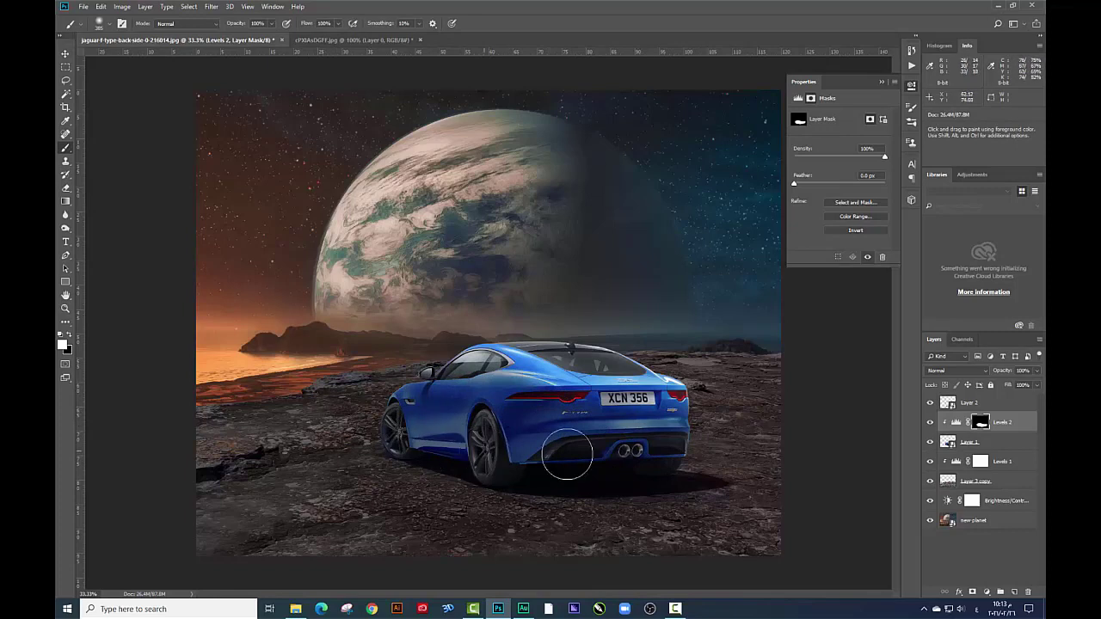
mouse_move(573, 418)
mouse_down()
mouse_move(455, 364)
mouse_move(473, 364)
mouse_up()
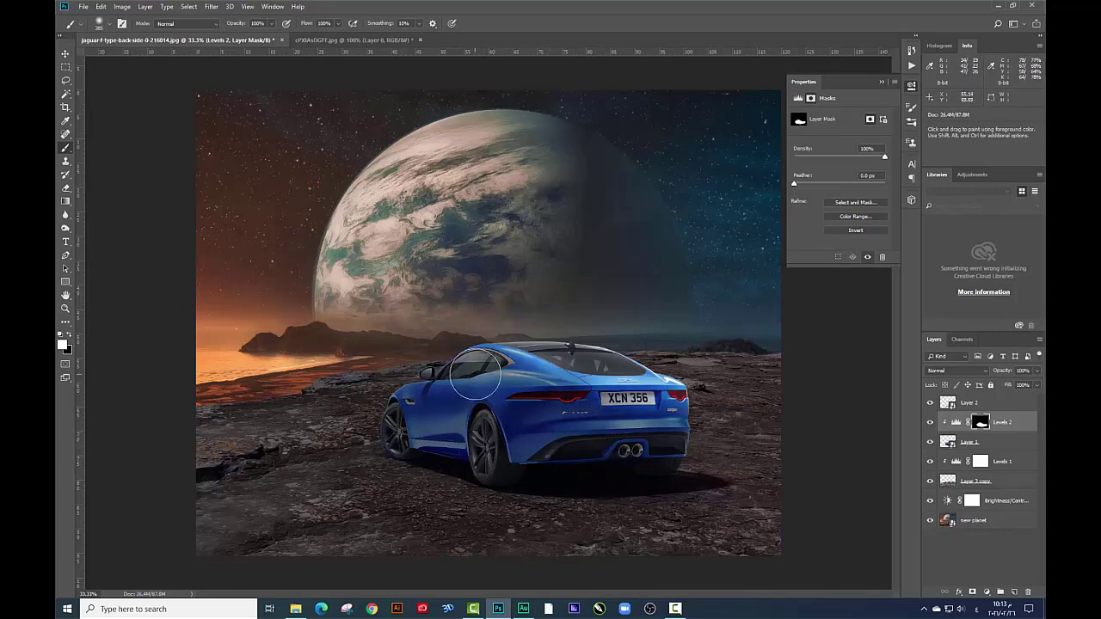
drag(587, 399, 504, 376)
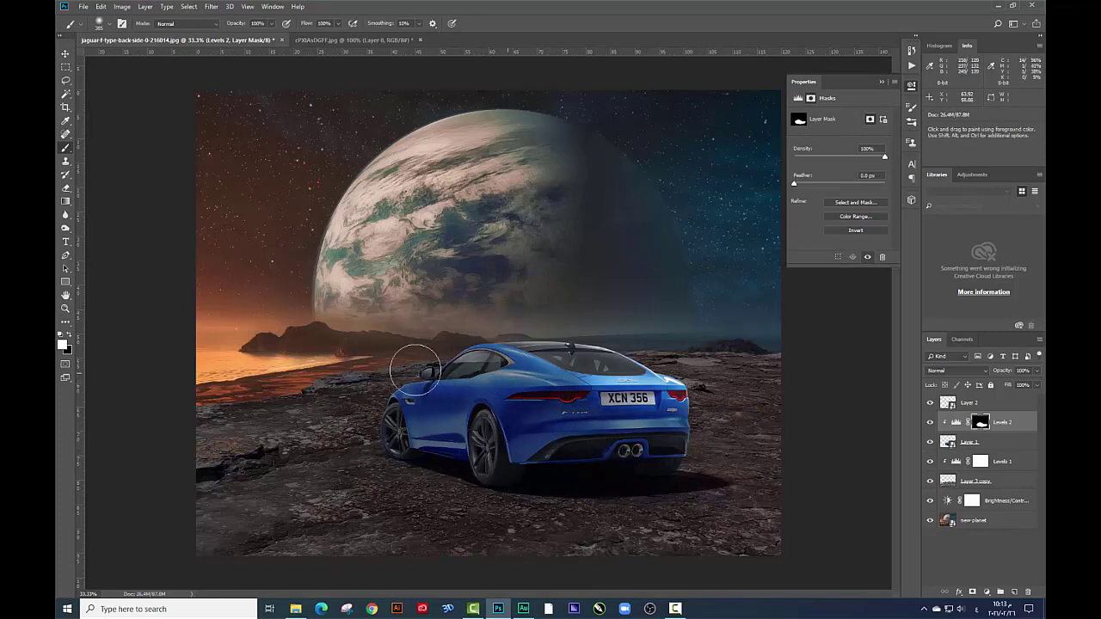
mouse_move(414, 370)
mouse_down()
mouse_move(578, 418)
mouse_move(420, 446)
mouse_up()
mouse_move(502, 469)
mouse_down()
mouse_move(418, 430)
mouse_move(381, 381)
mouse_move(465, 453)
mouse_up()
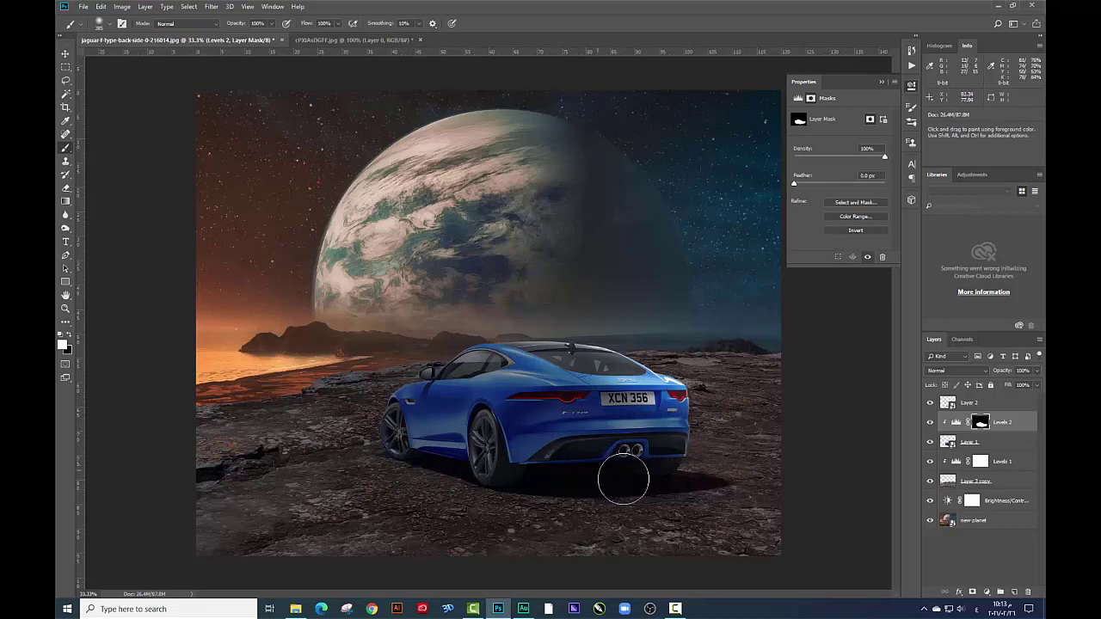
Try erasing the mask along the car's left flank, then undo it
click(66, 54)
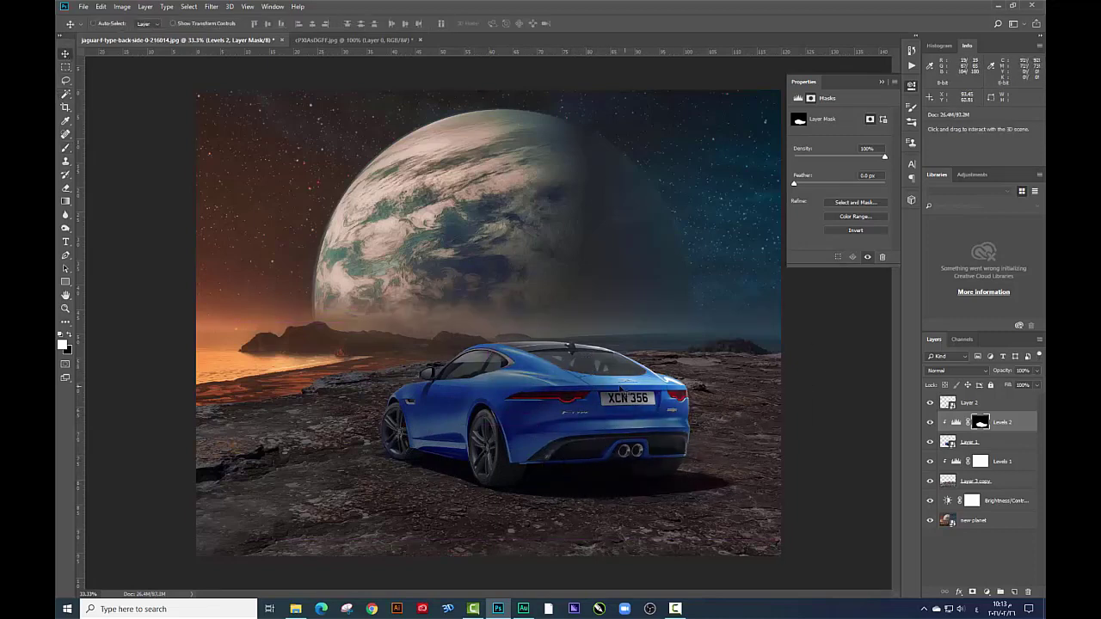
key(ctrl+i)
key(e)
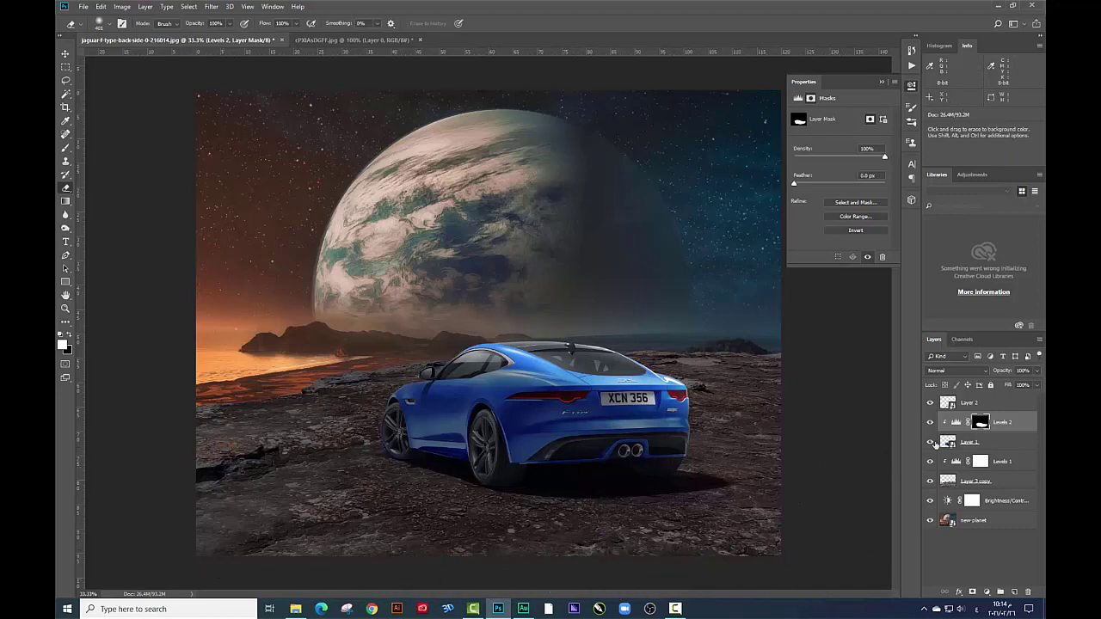
drag(584, 429, 399, 376)
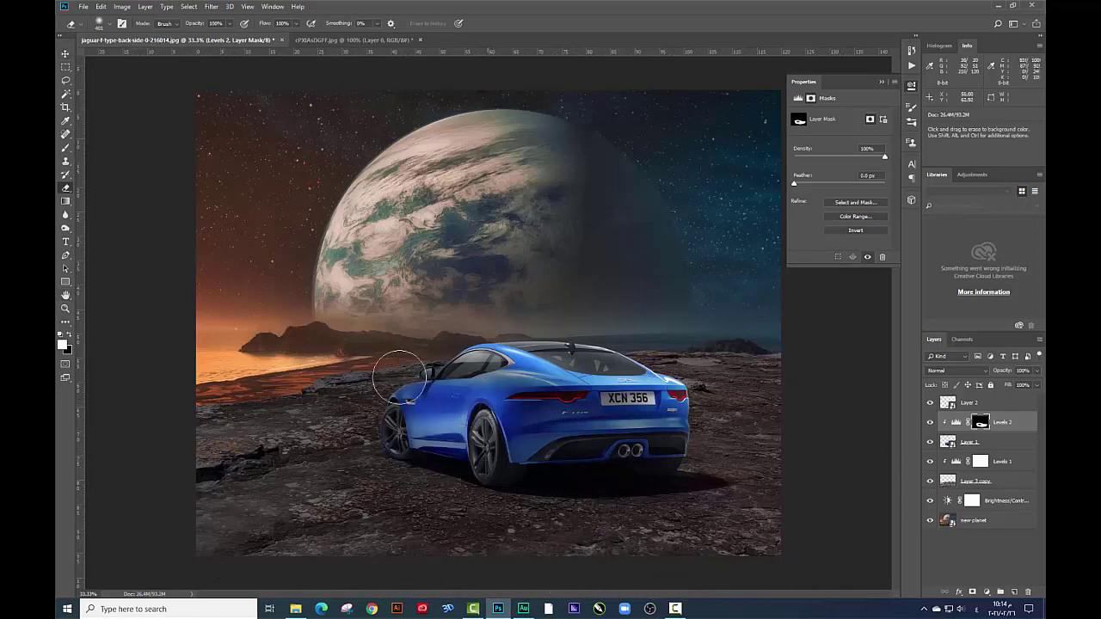
key(ctrl+z)
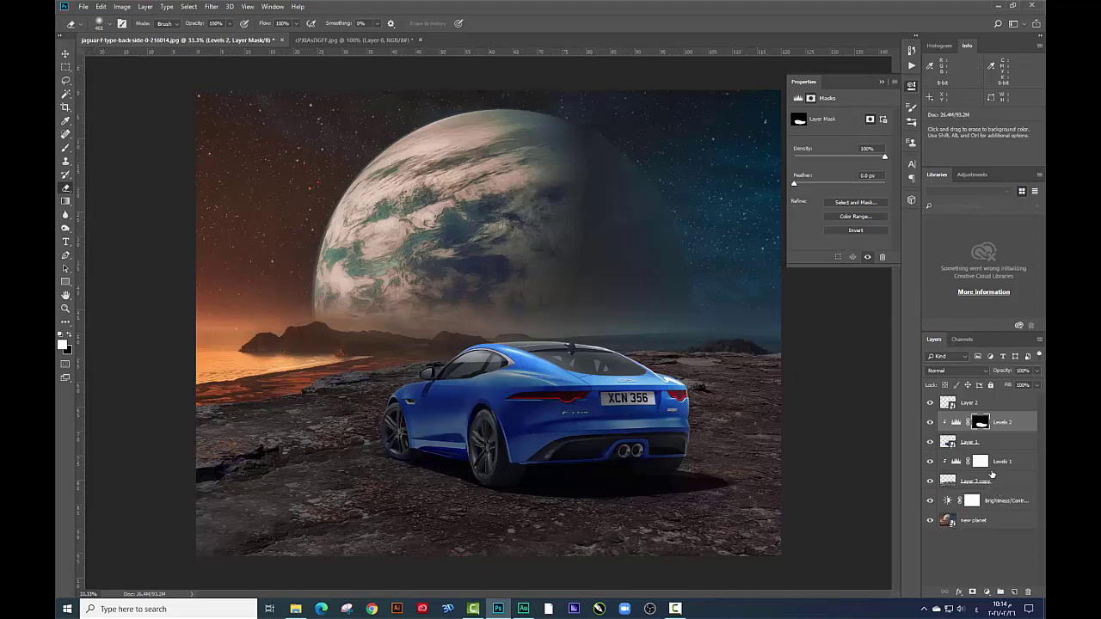
click(999, 463)
Paint a strip along the bottom edge on a new layer and turn it black with Hue/Saturation
click(1016, 592)
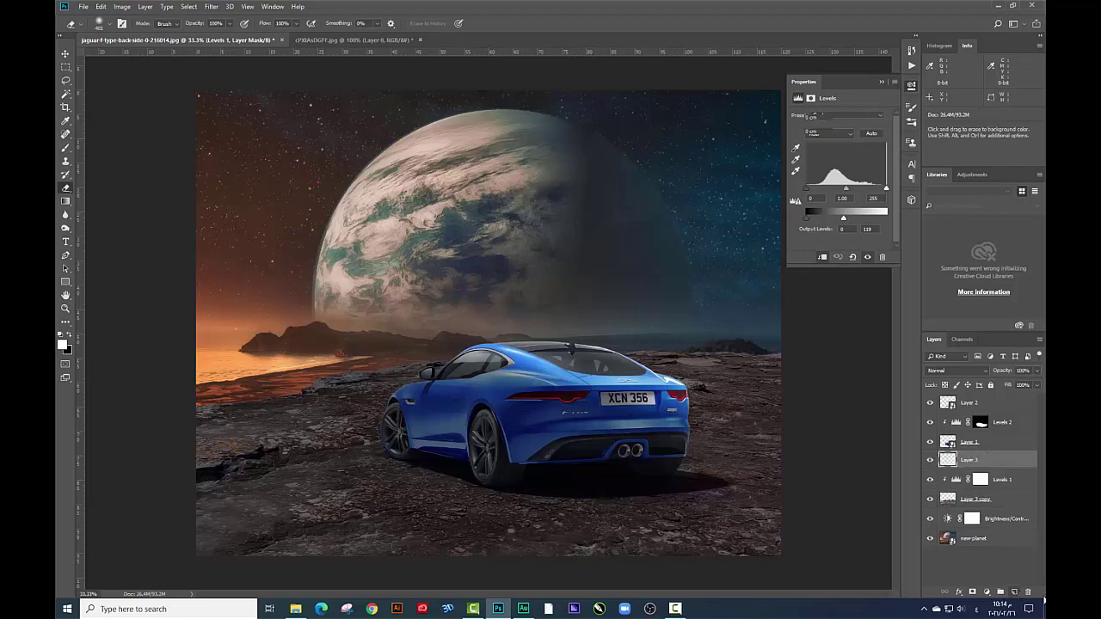
key(b)
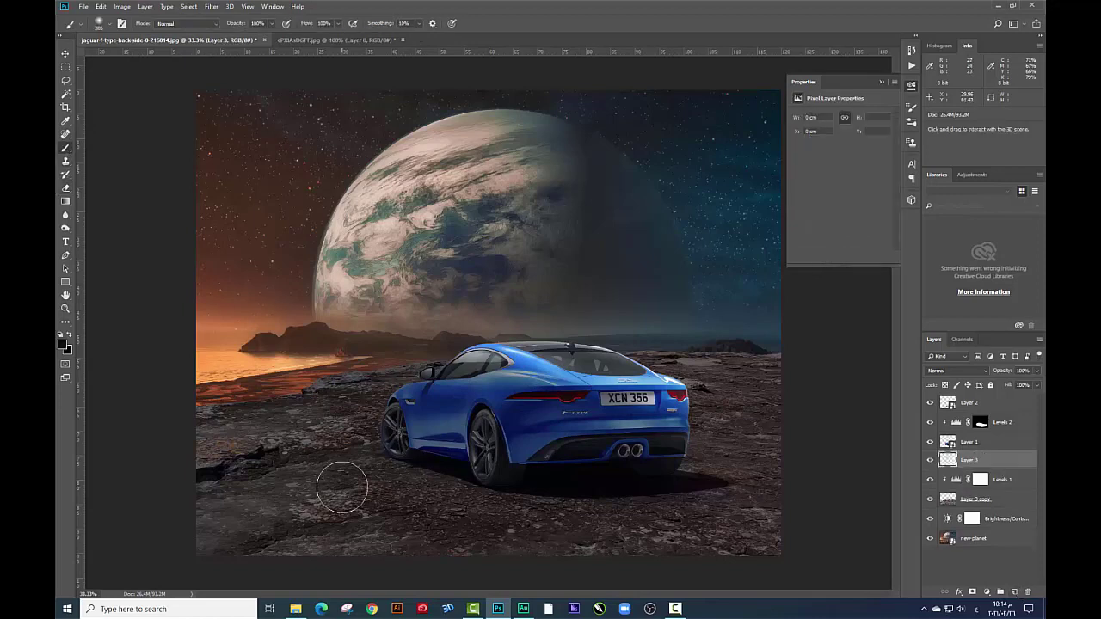
key(ctrl+minus)
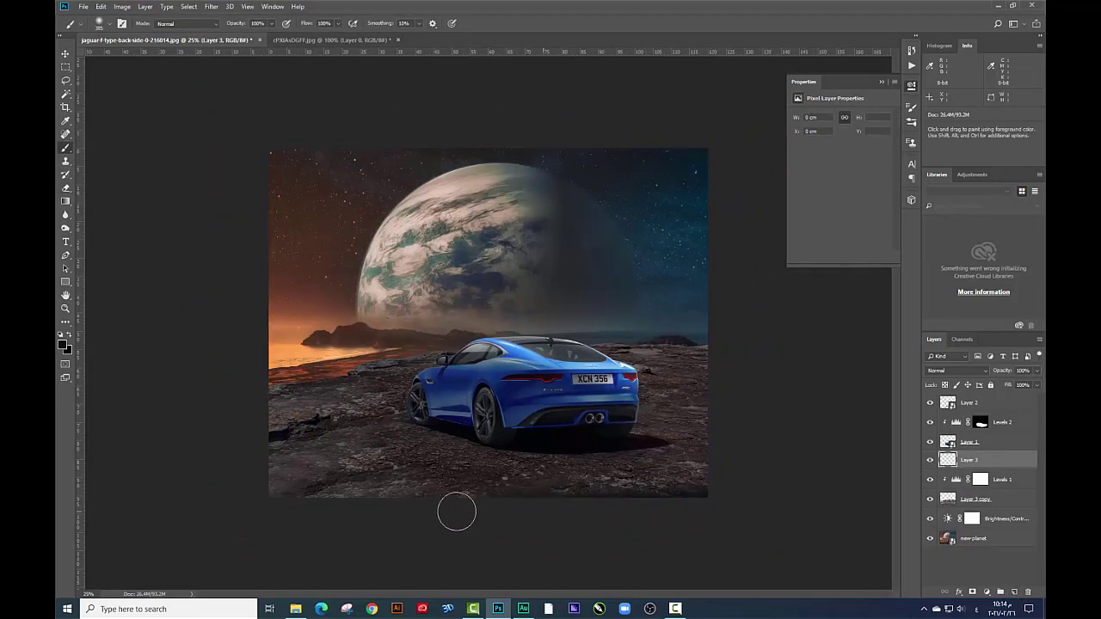
drag(212, 508, 674, 409)
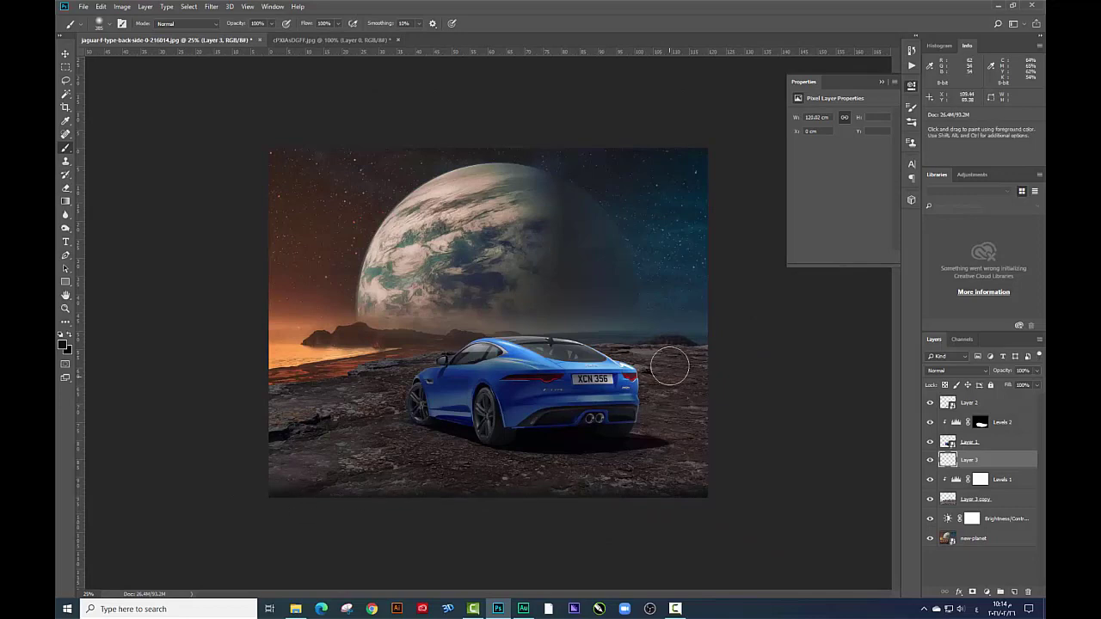
key(ctrl+u)
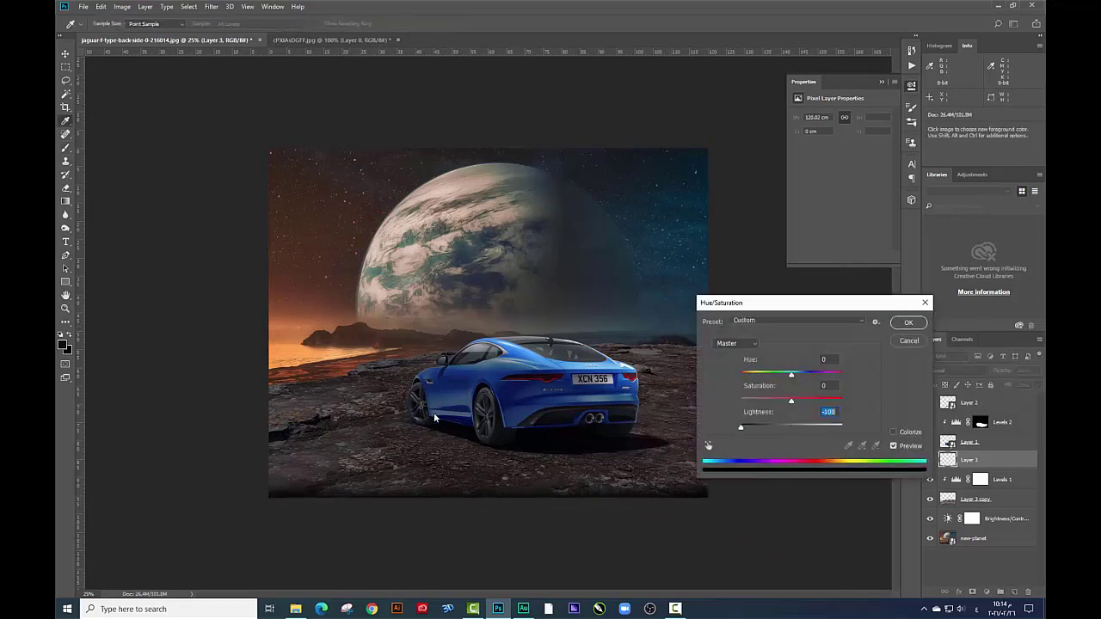
key(Return)
Stretch the black shading strip up and down across the lower part of the scene
key(ctrl+t)
drag(487, 463, 488, 286)
drag(708, 392, 722, 392)
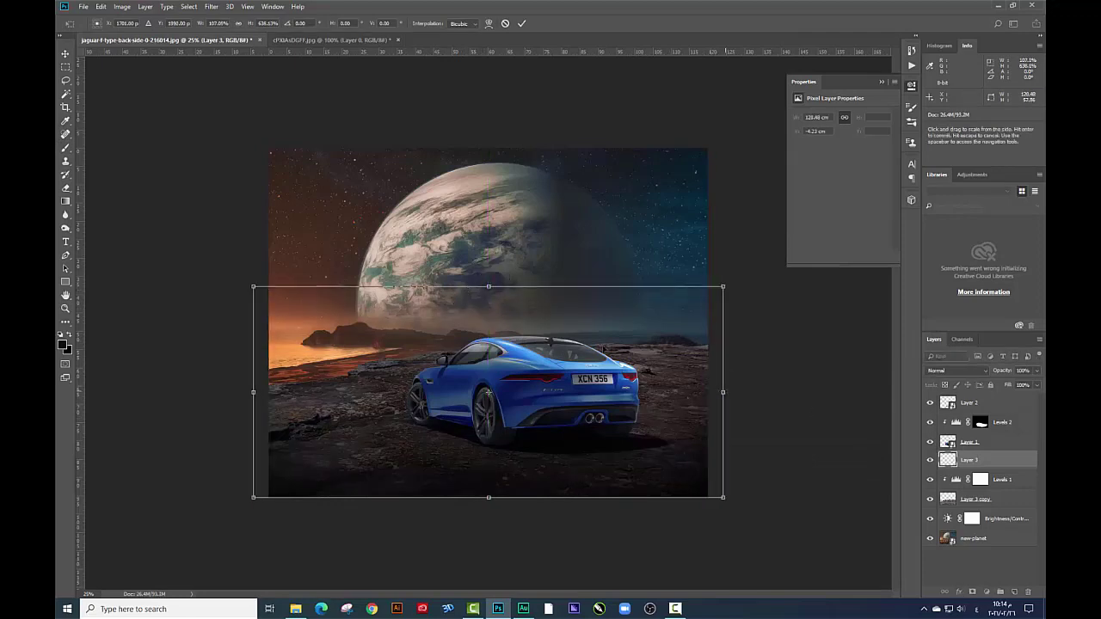
drag(488, 393, 488, 368)
key(Return)
key(ctrl+t)
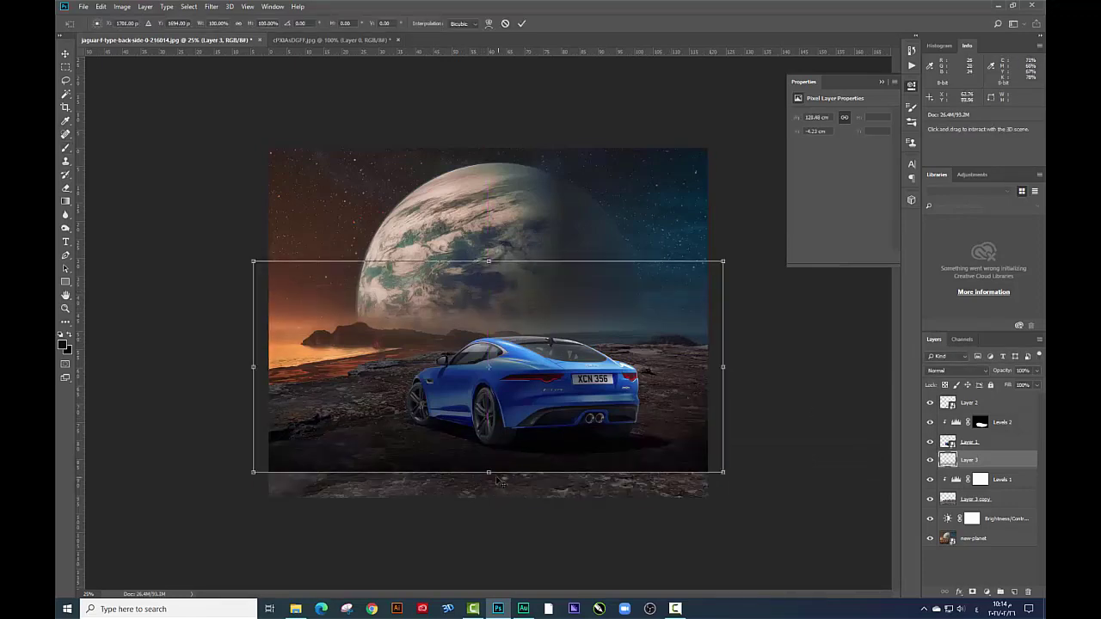
drag(501, 482, 501, 516)
key(Return)
Move Layer 3 just below Layer 2 and nudge the shading into place
key(b)
drag(970, 461, 978, 411)
click(65, 54)
drag(636, 437, 636, 437)
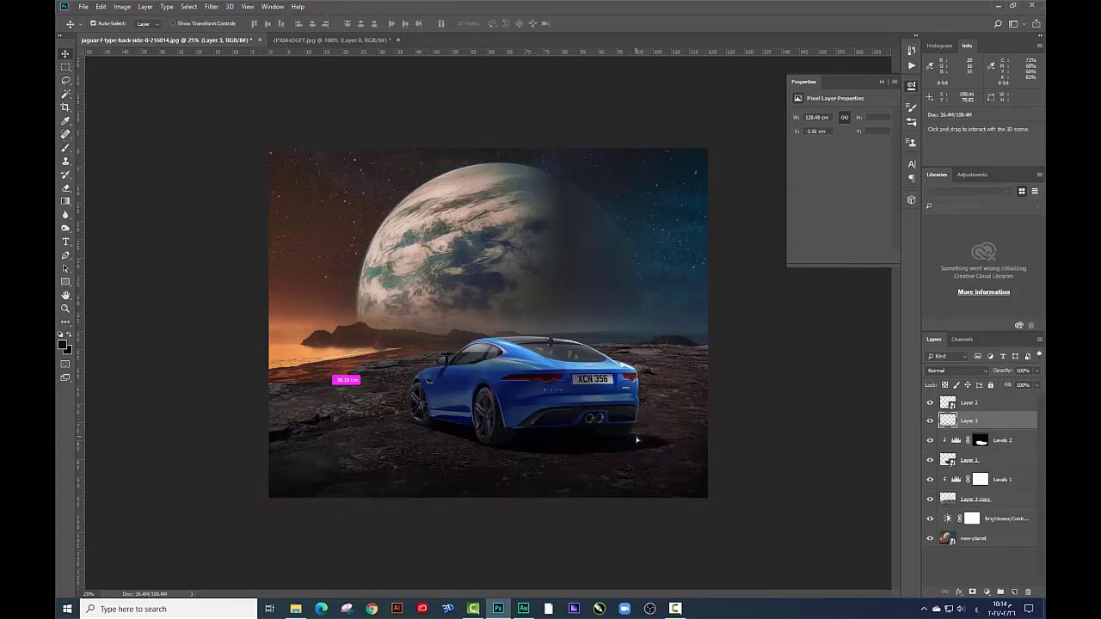
key(ctrl+plus)
key(ctrl+plus)
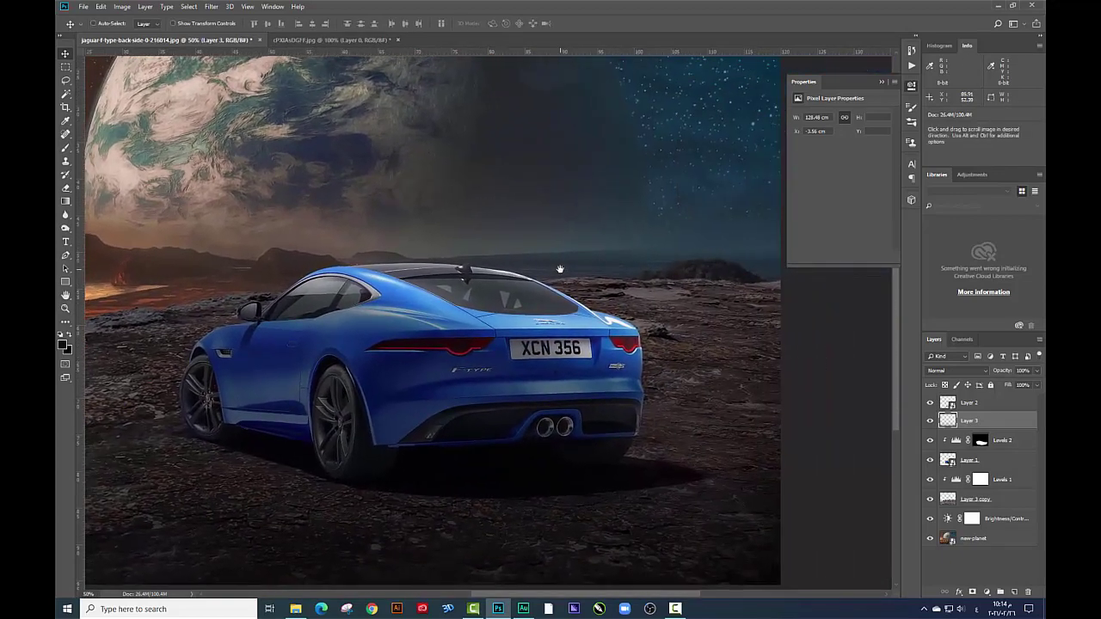
drag(560, 269, 548, 311)
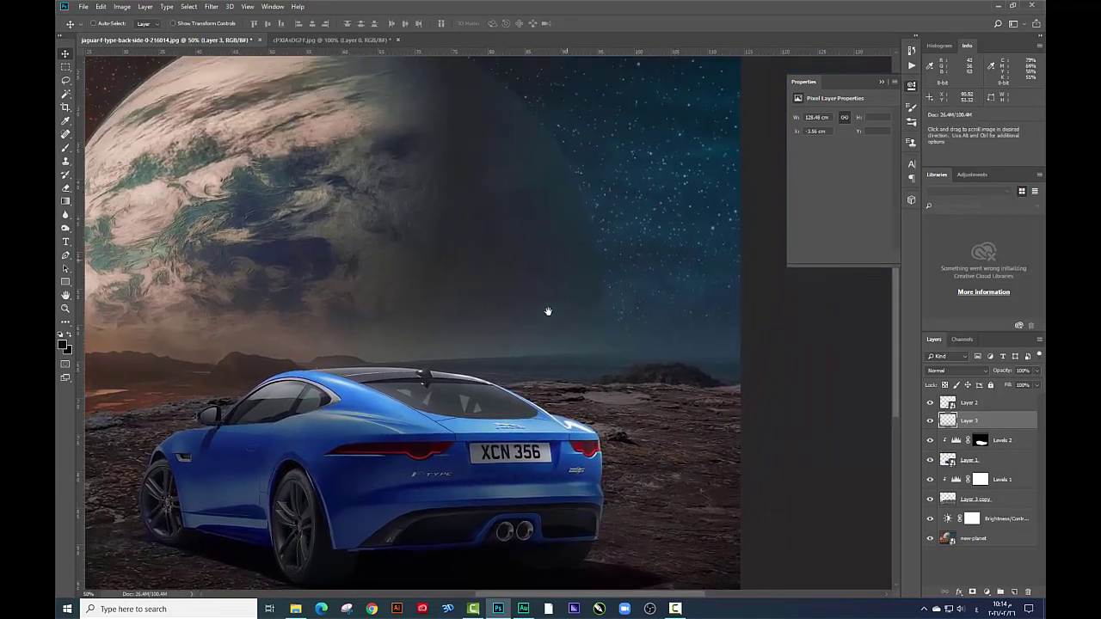
click(984, 408)
key(ctrl+minus)
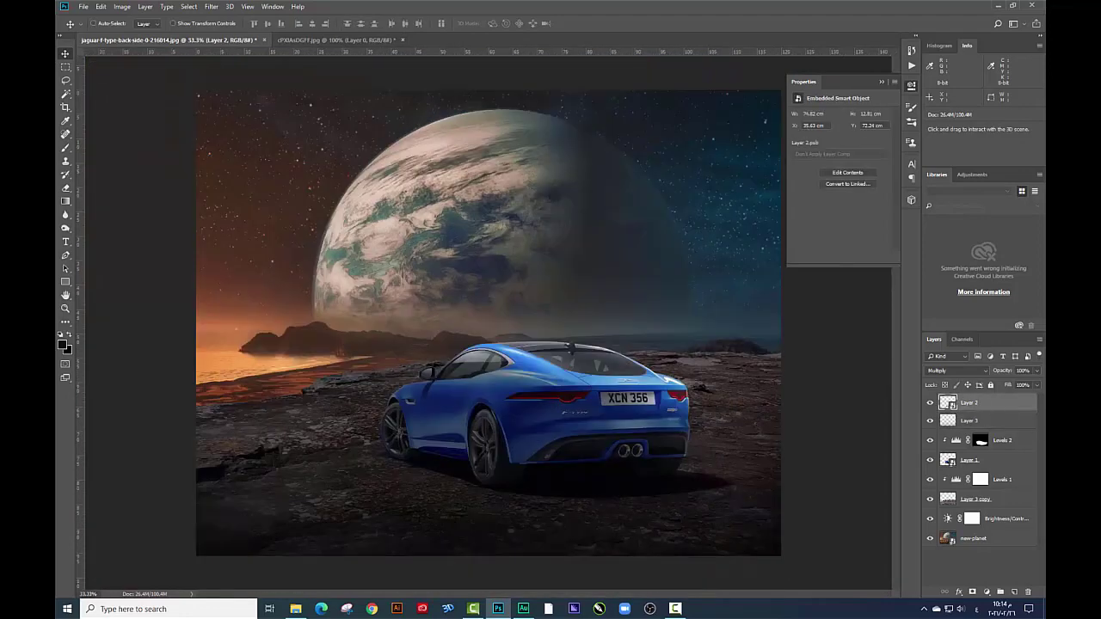
Paint a soft bright blue blob over the right sky on a new layer
click(1015, 593)
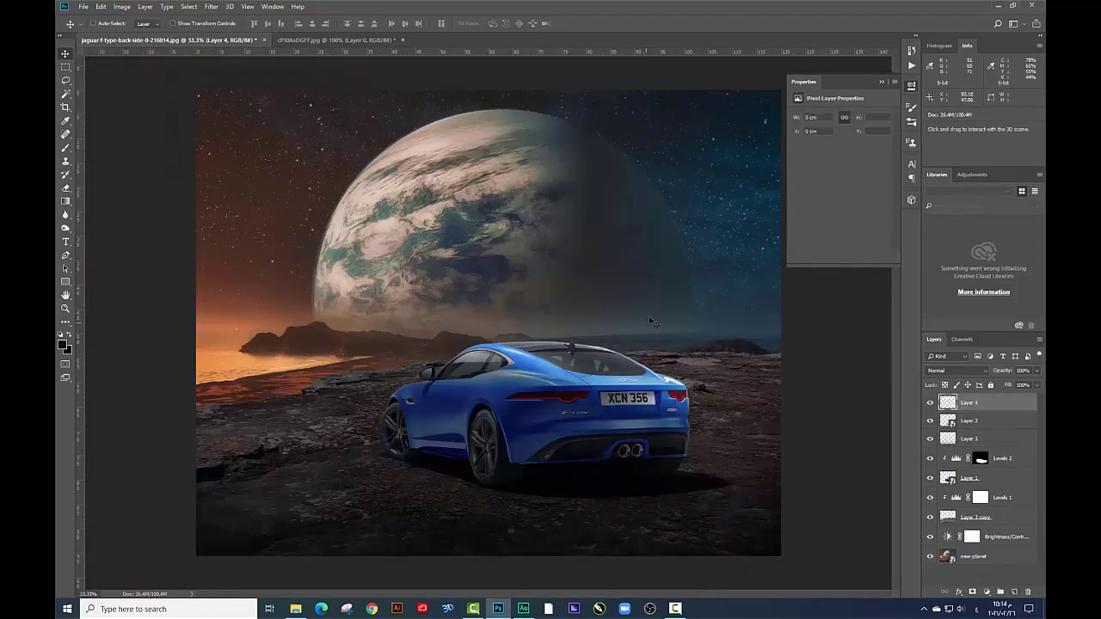
click(71, 144)
alt+click(723, 211)
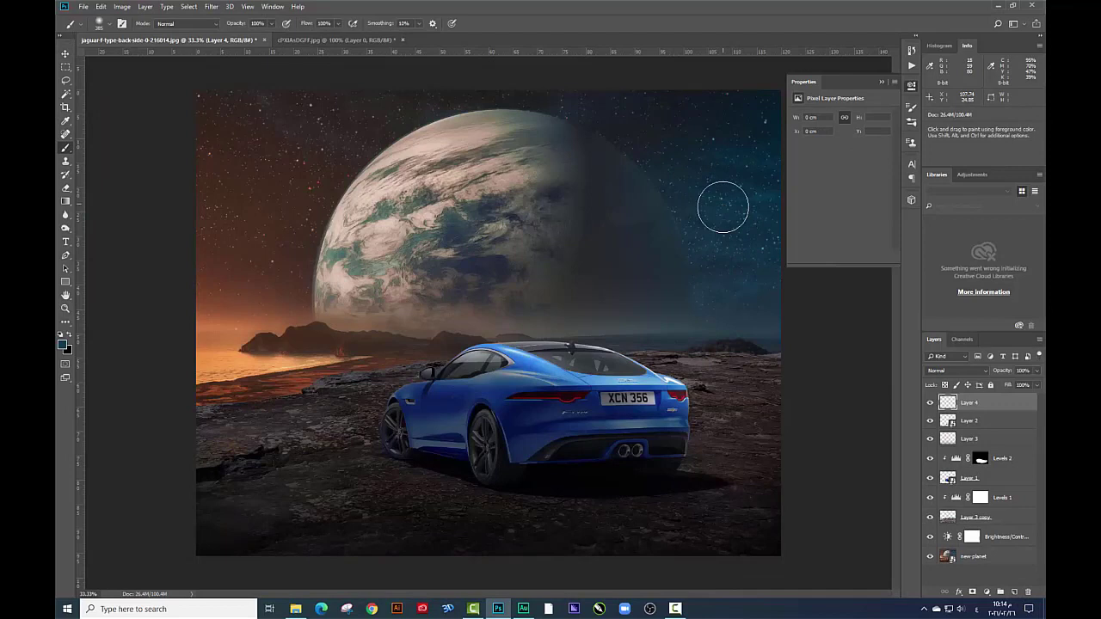
click(62, 345)
click(864, 233)
click(983, 211)
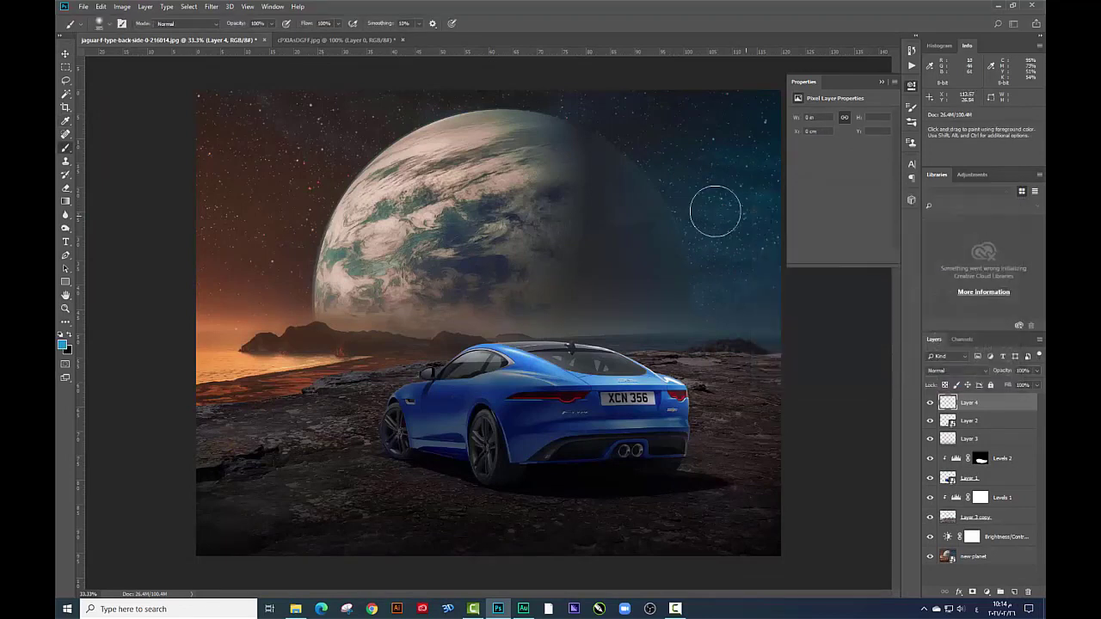
right_click(715, 211)
click(683, 211)
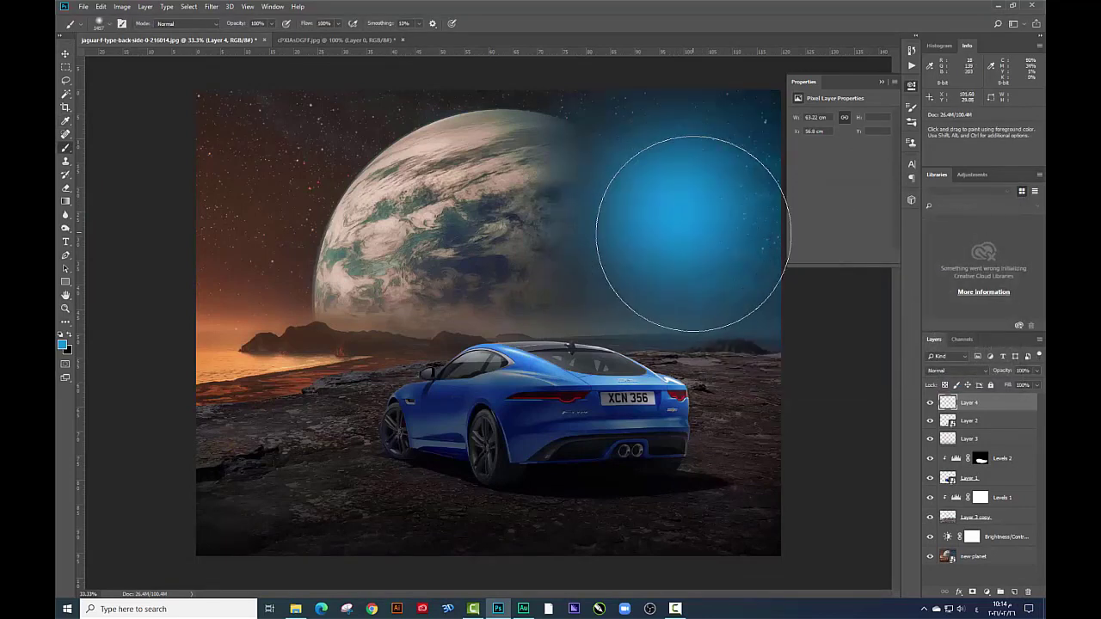
Enlarge the blue glow and set its blend mode to Linear Dodge (Add)
click(957, 370)
key(Escape)
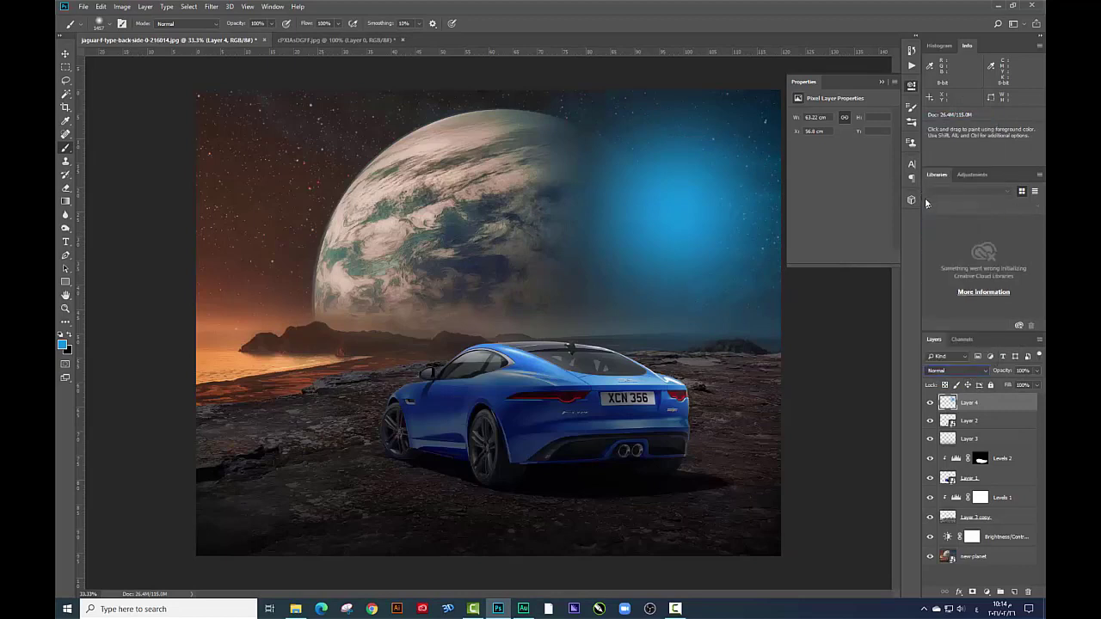
click(950, 368)
click(946, 203)
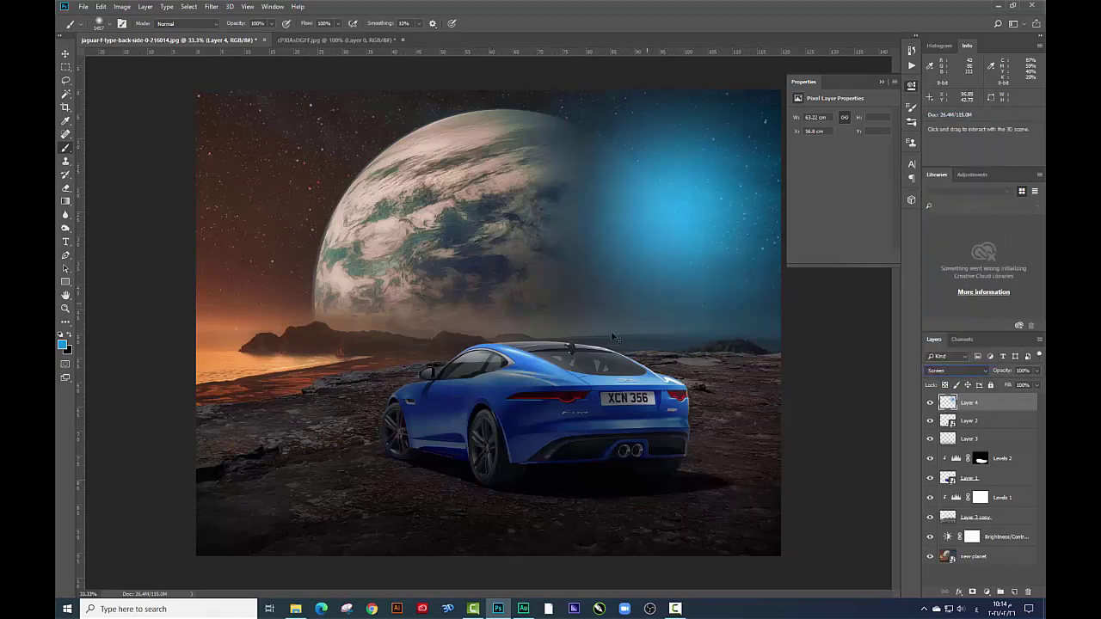
key(ctrl+t)
drag(473, 415, 386, 432)
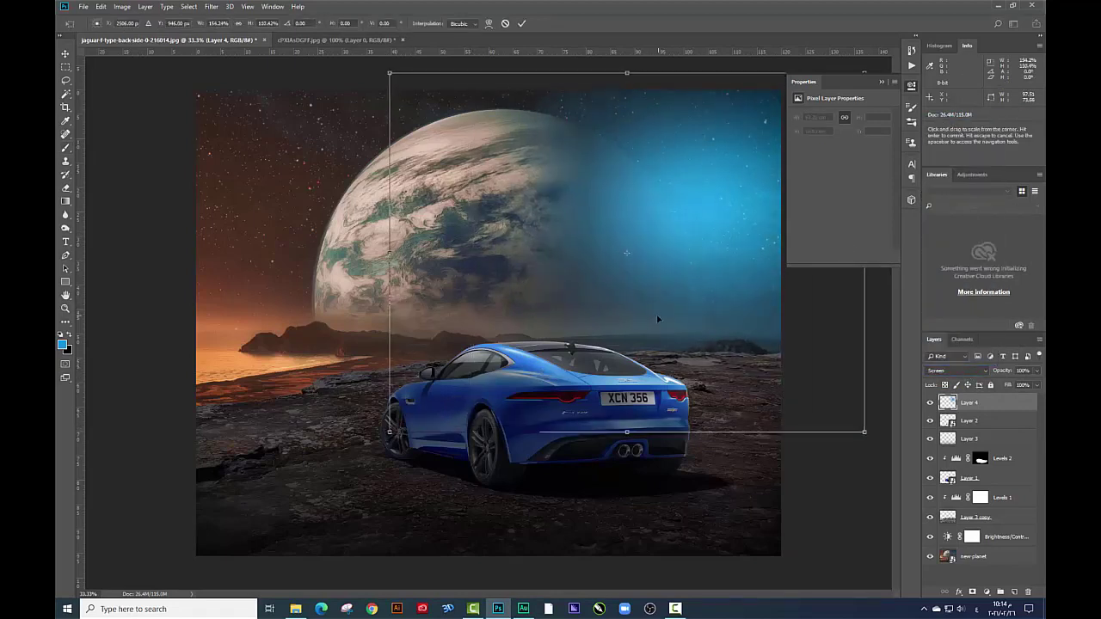
key(Return)
click(957, 371)
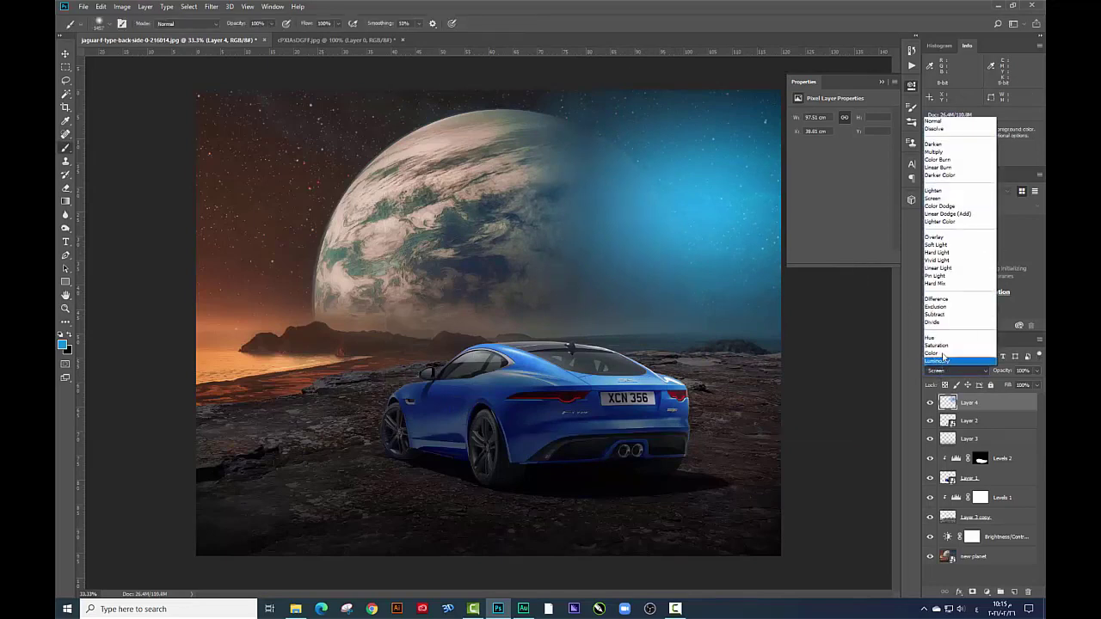
click(954, 215)
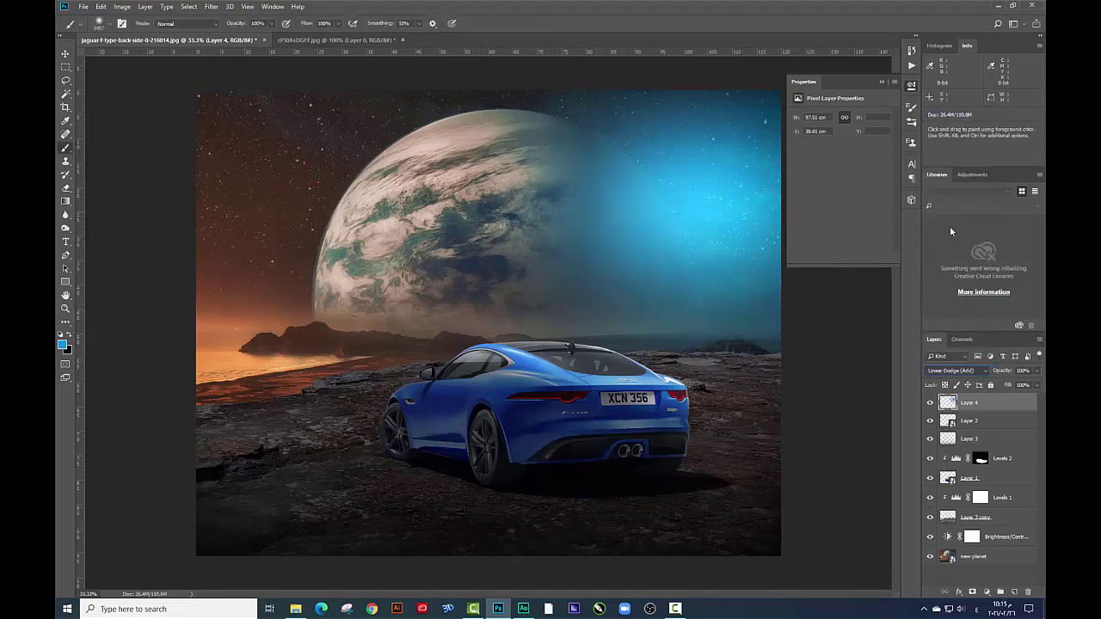
Split the Underlying Layer Blend If slider so the glow hits only brighter areas
right_click(988, 419)
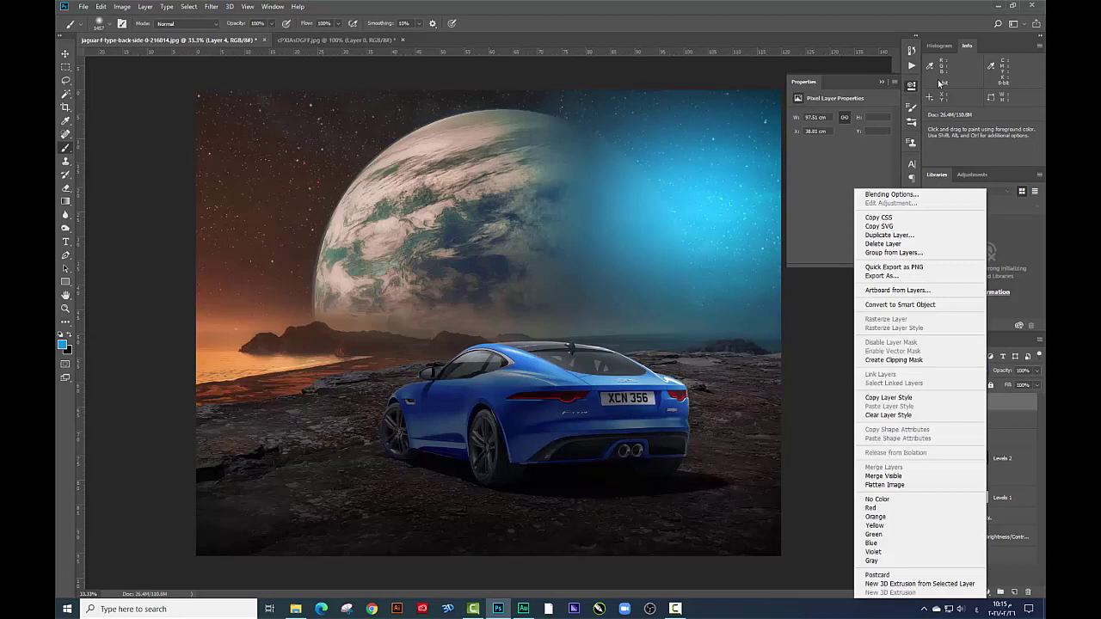
click(894, 191)
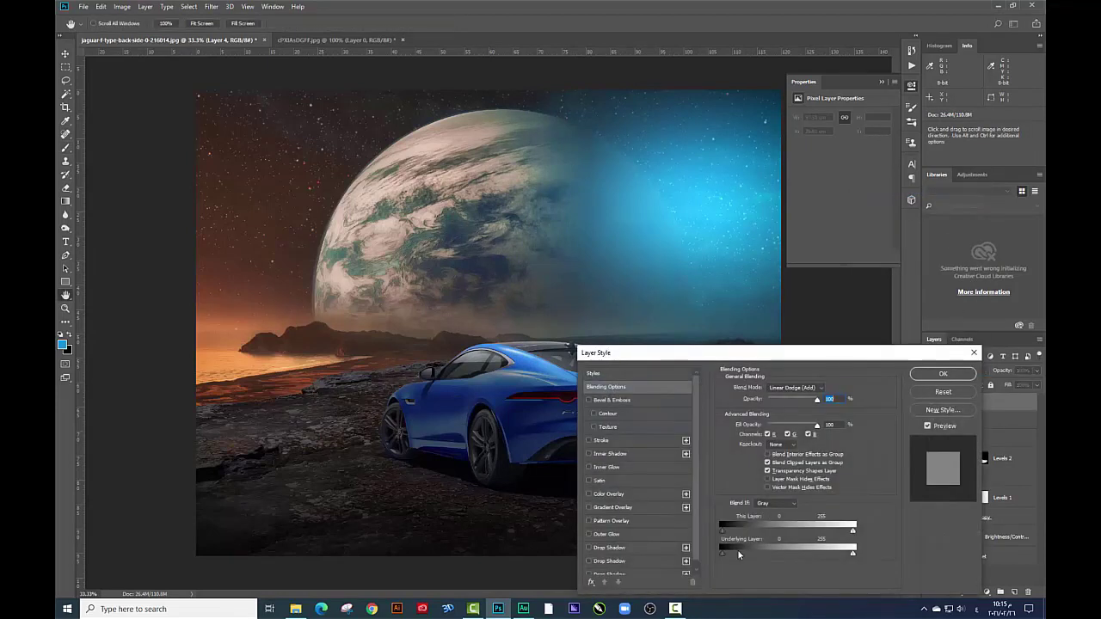
drag(723, 553, 750, 550)
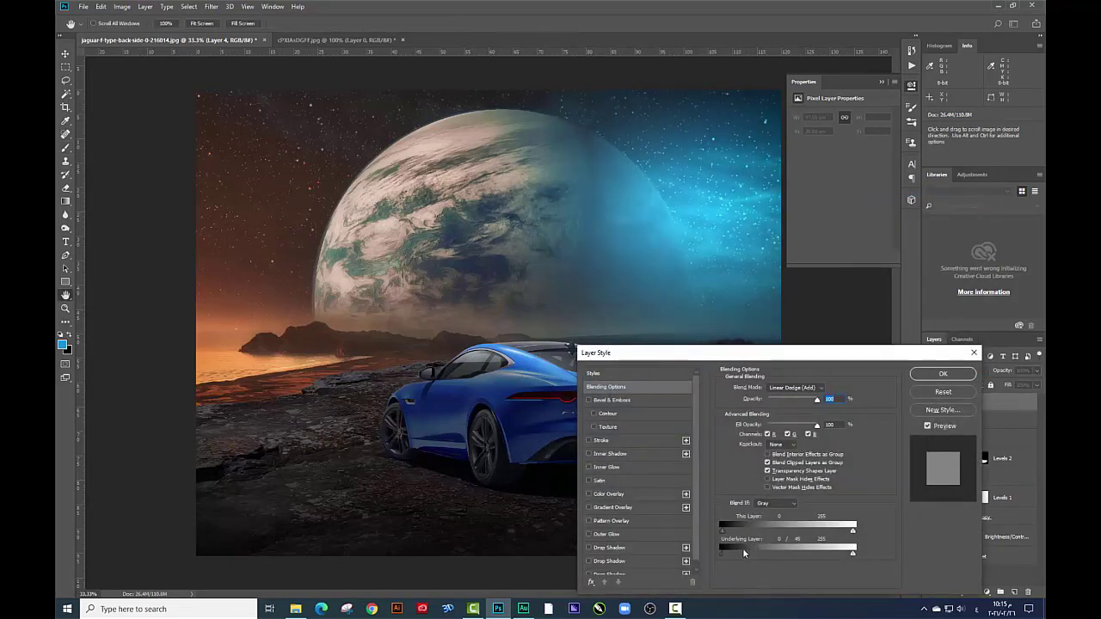
click(941, 375)
key(b)
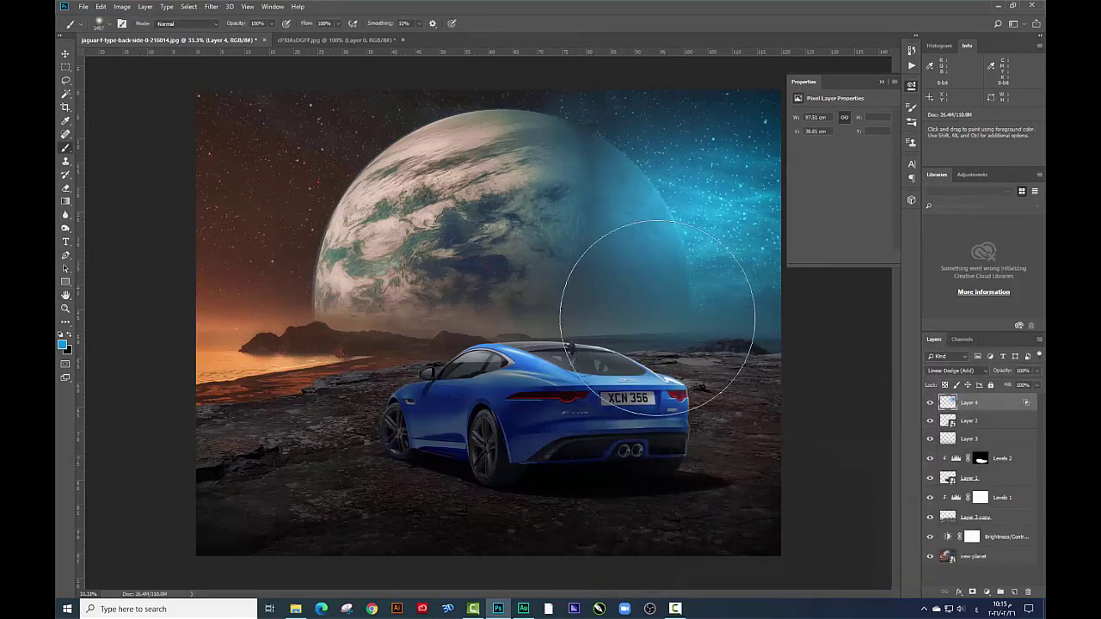
click(1014, 590)
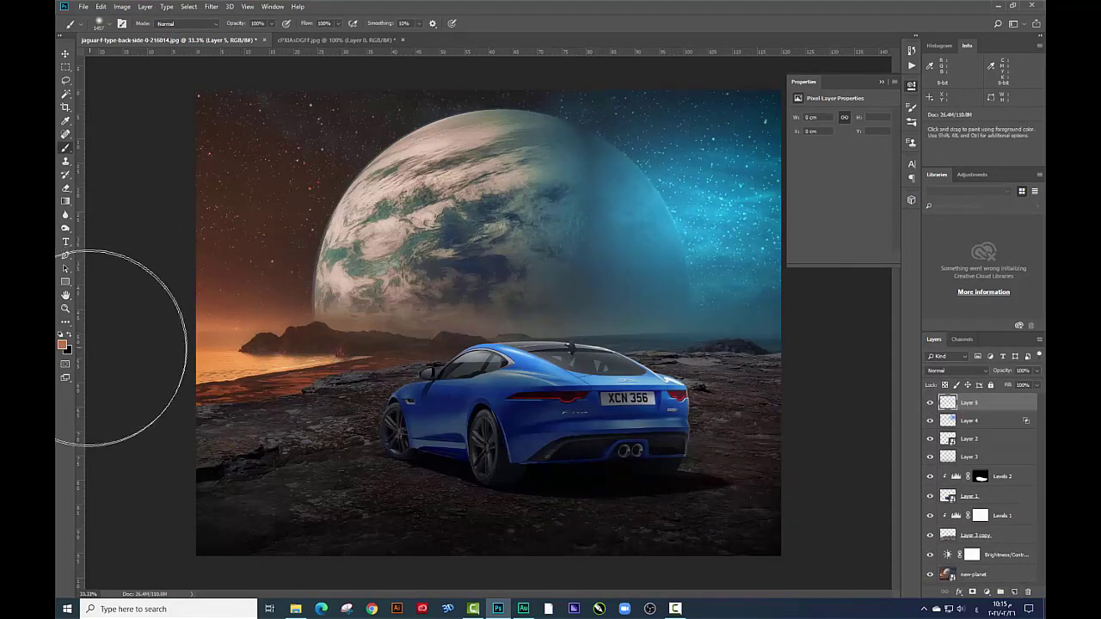
Paint an enlarged soft orange glow on the left sky blended as Linear Dodge (Add)
click(62, 344)
key(Return)
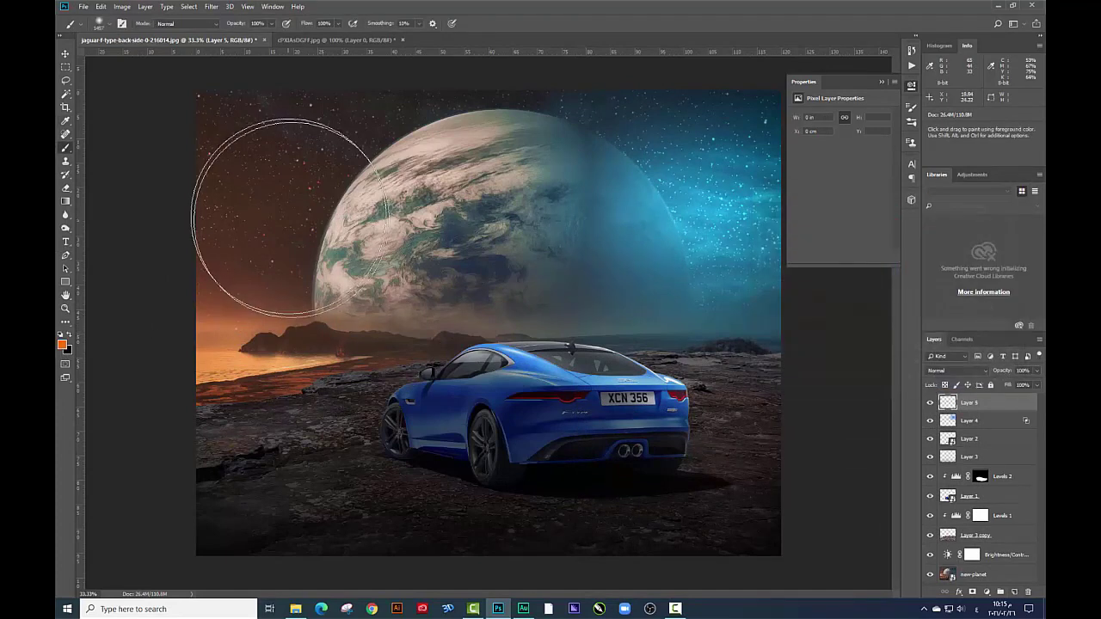
click(266, 271)
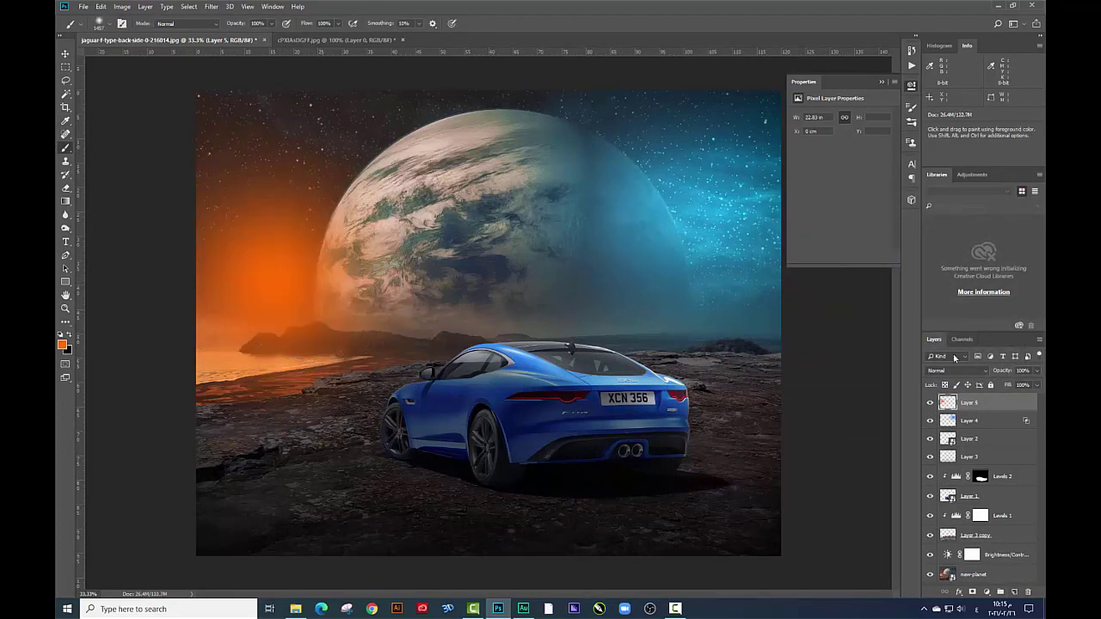
click(955, 370)
click(964, 216)
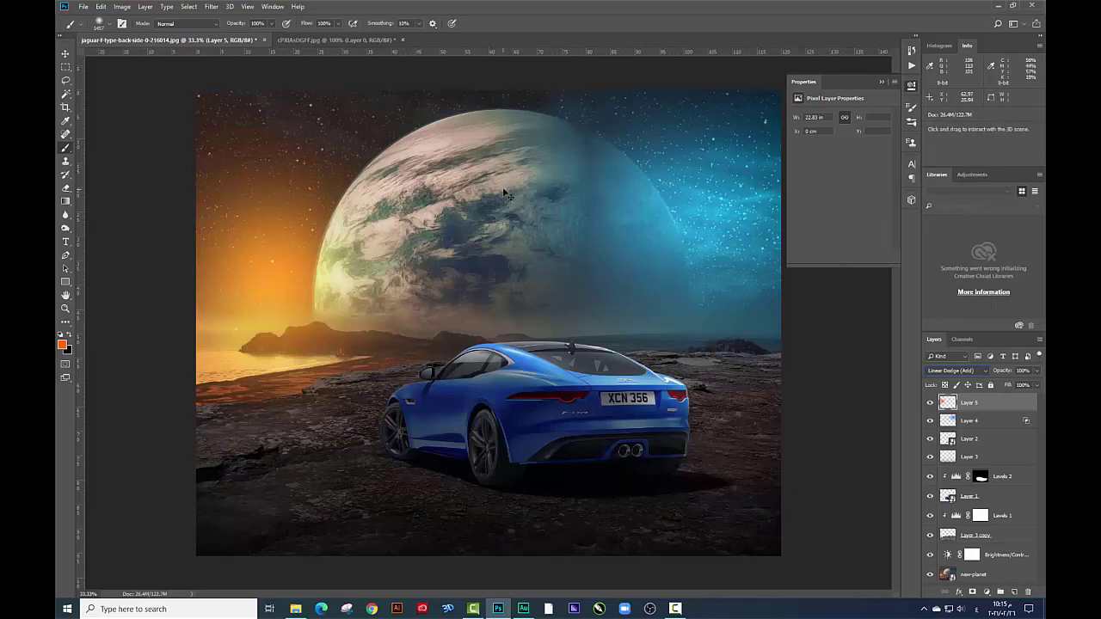
key(ctrl+t)
drag(479, 90, 602, 54)
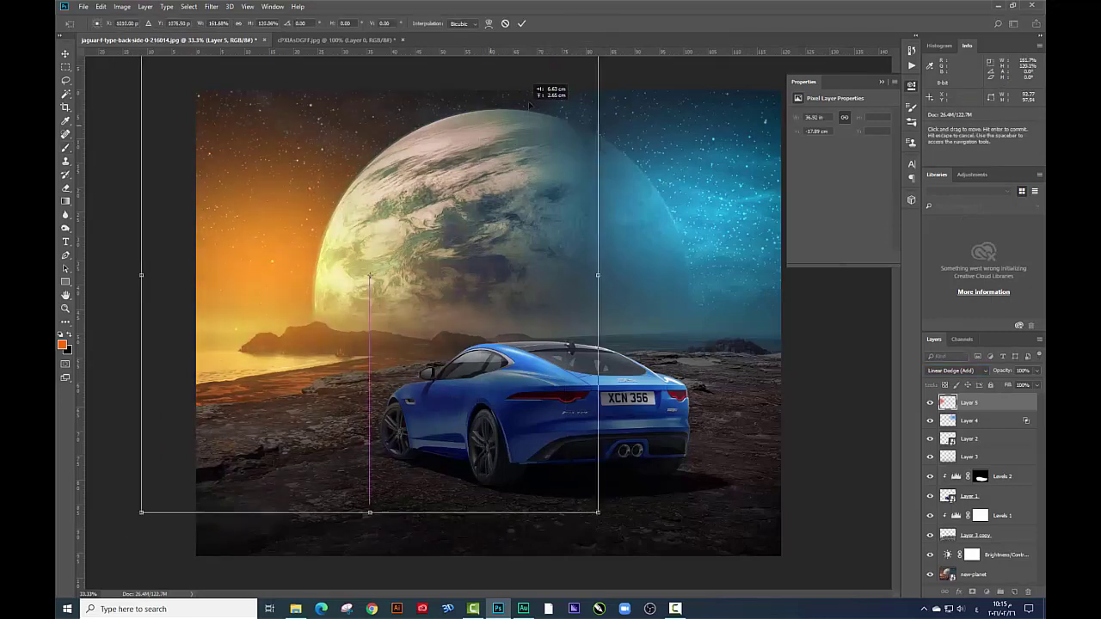
key(Return)
Restrict the orange glow to brighter areas with Blend If and shift it rightward
right_click(988, 422)
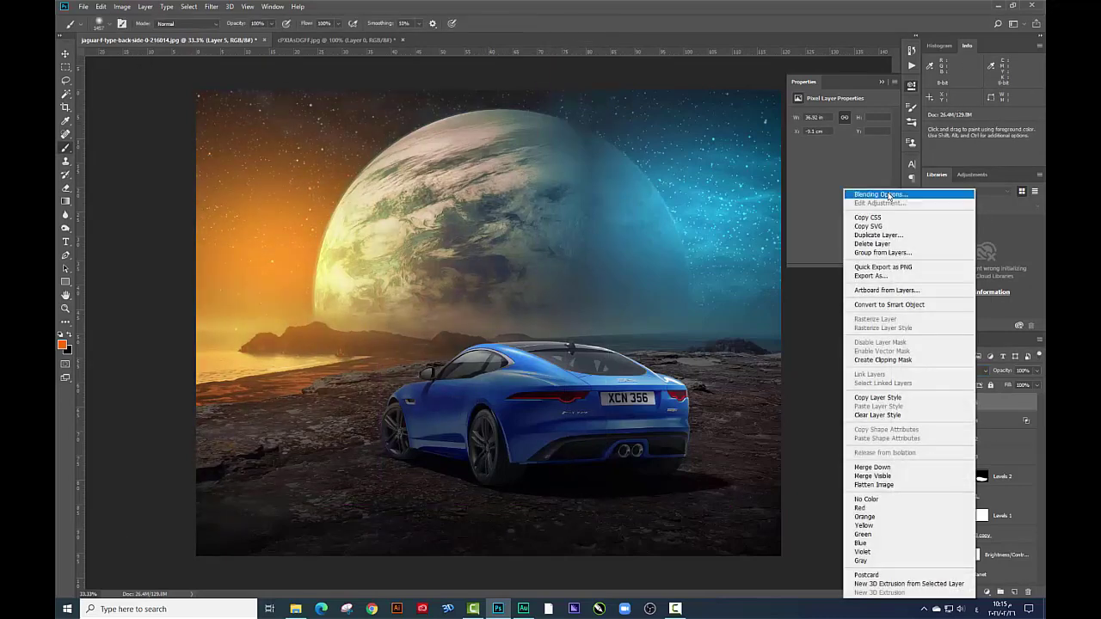
click(826, 251)
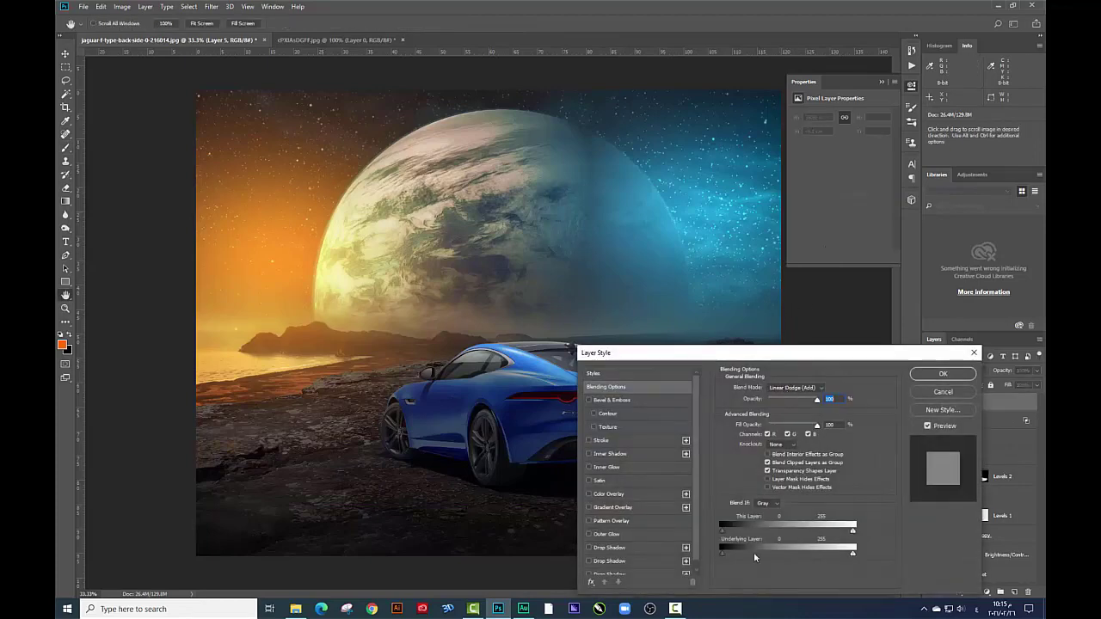
drag(749, 548, 764, 548)
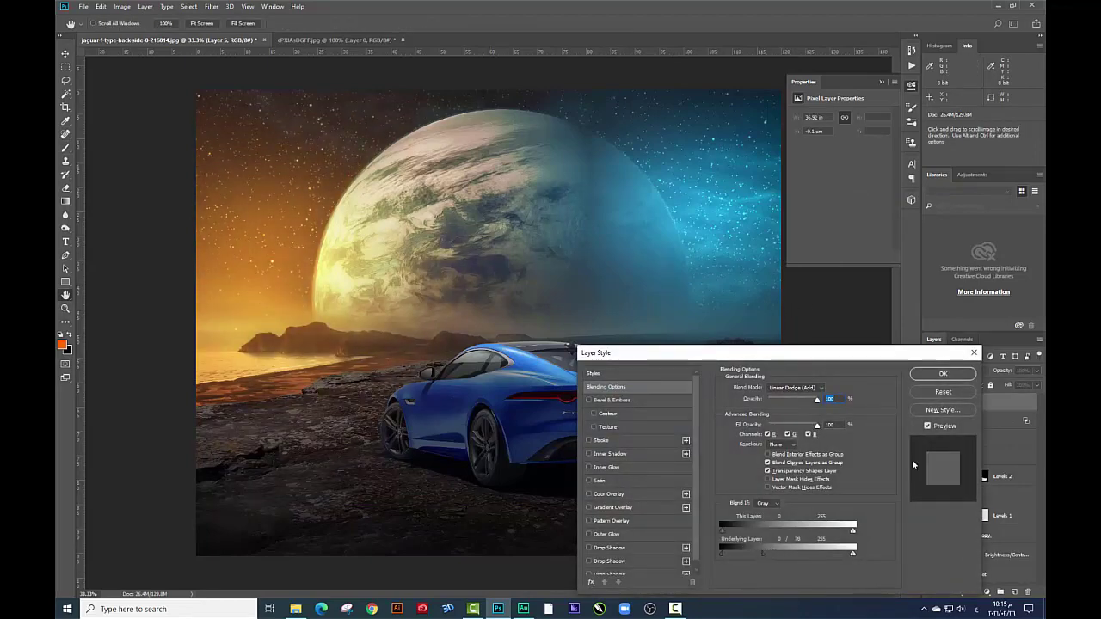
click(937, 376)
key(v)
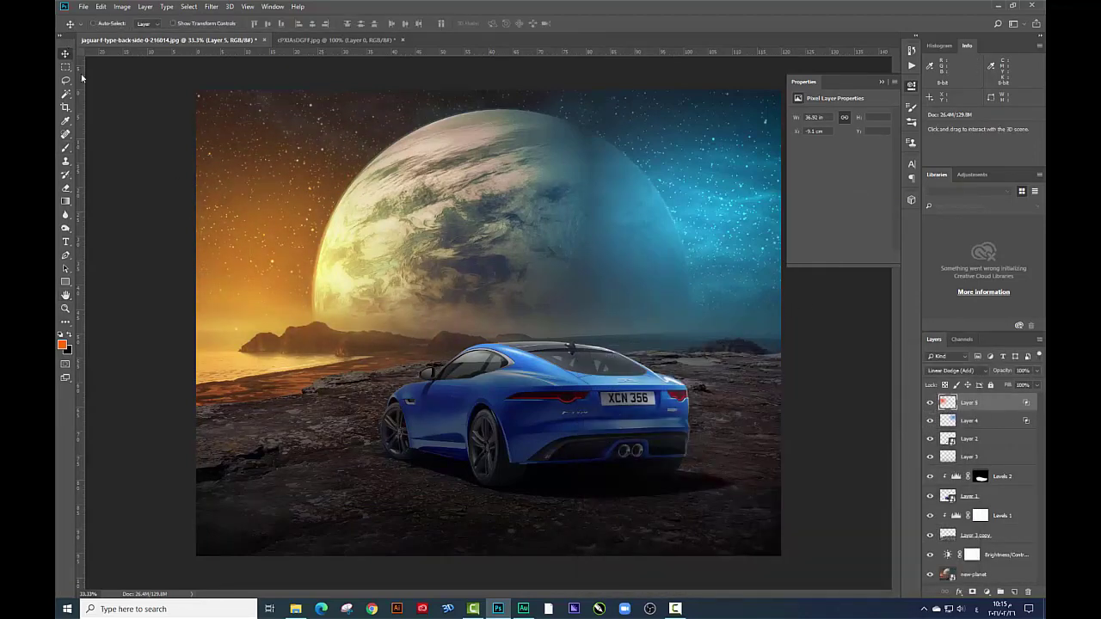
drag(270, 211, 456, 344)
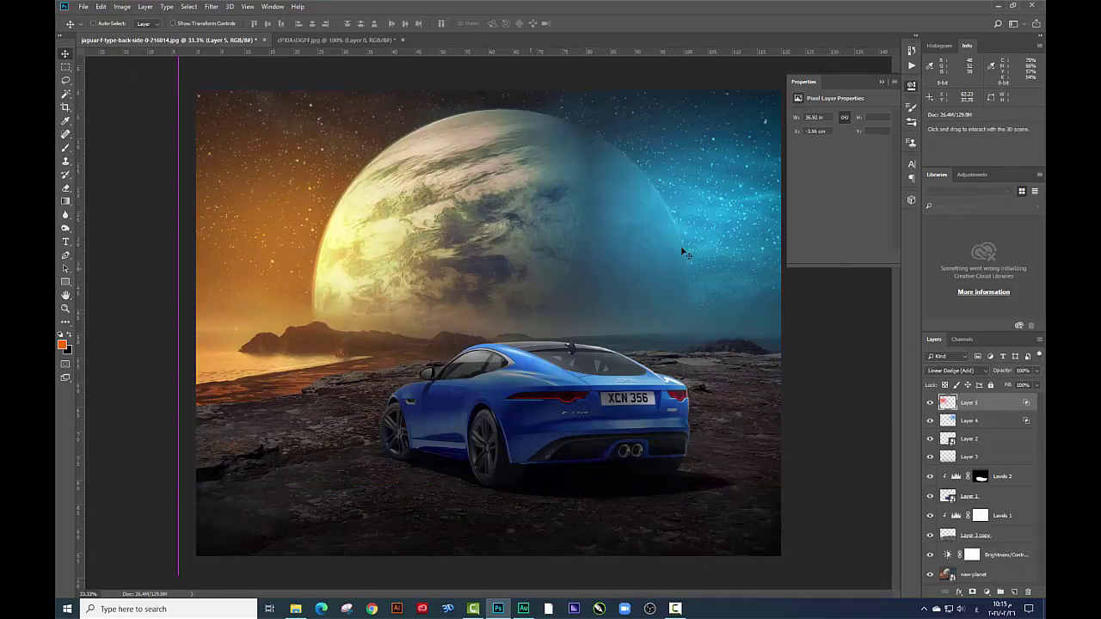
Move the Layer 4 blue glow down-right over the planet's right side and check it
click(970, 421)
drag(654, 204, 688, 232)
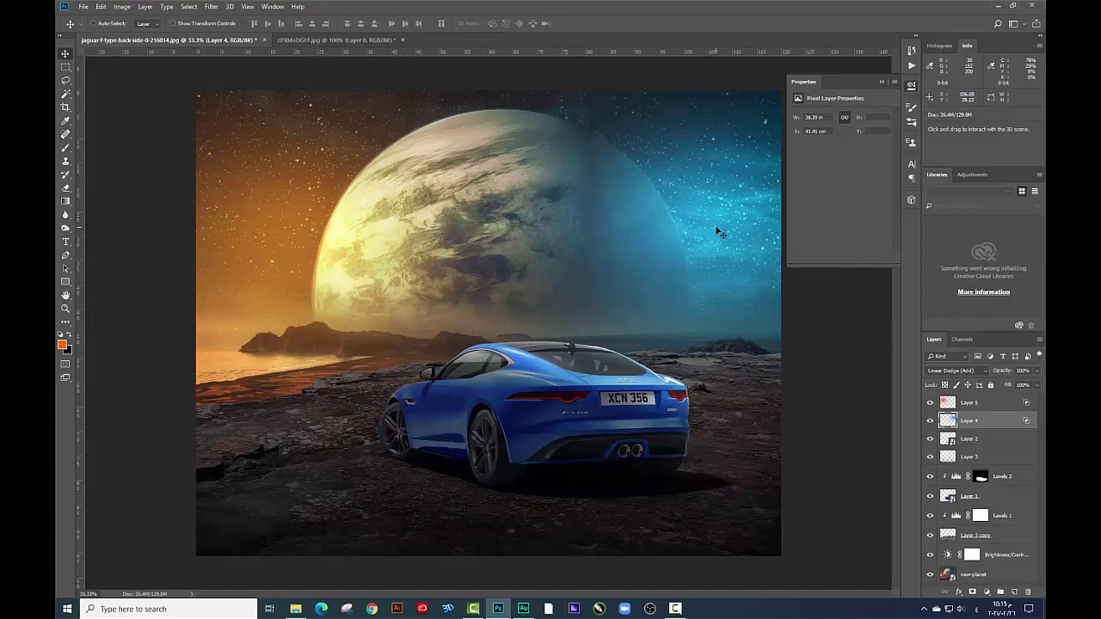
click(449, 244)
scroll(449, 244, up, 1)
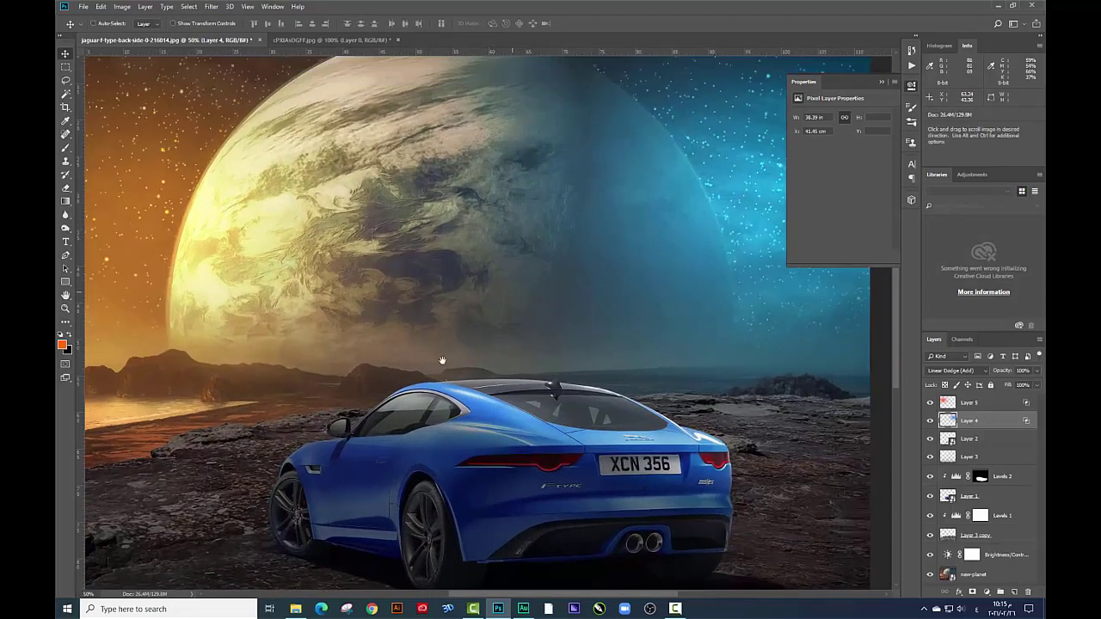
scroll(446, 360, down, 1)
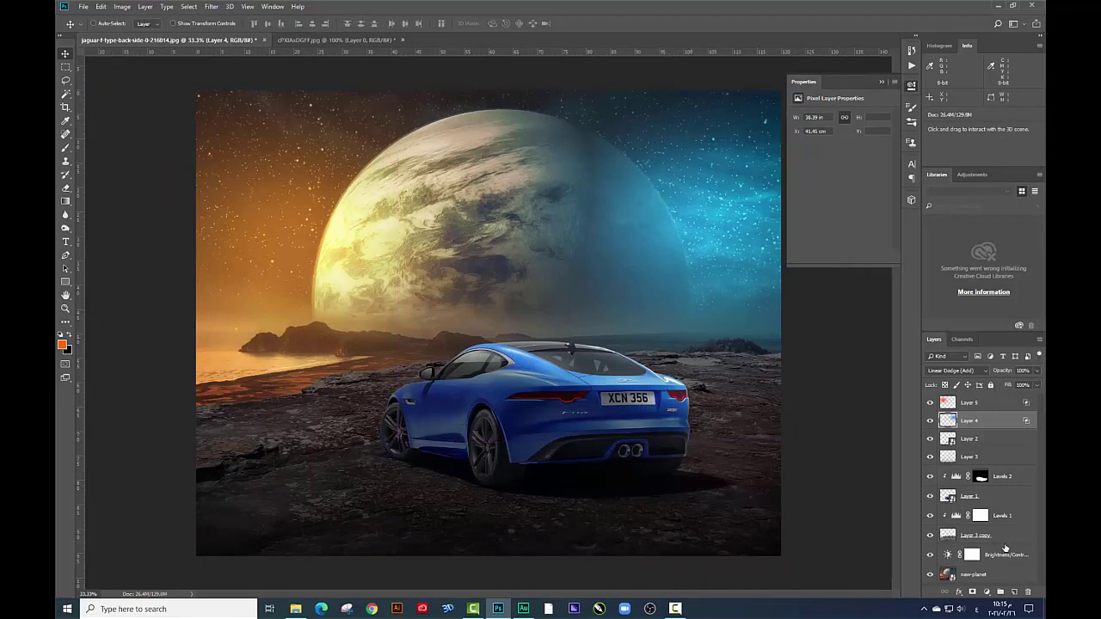
Add a second Brightness/Contrast adjustment at brightness -12 and contrast 32, below the rock ground
click(995, 572)
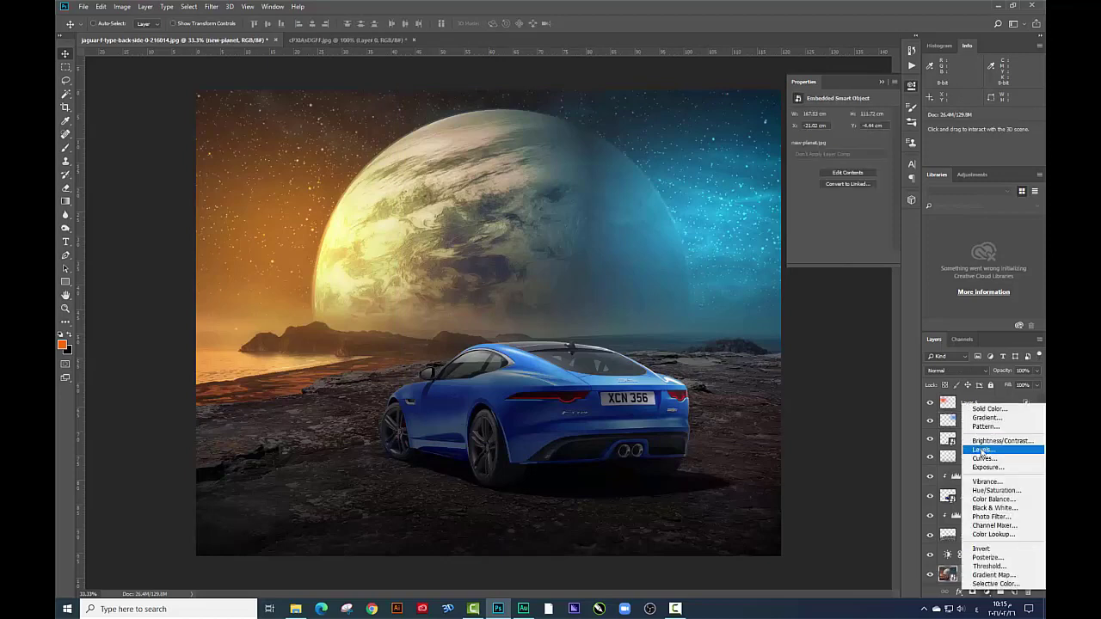
mouse_move(989, 555)
mouse_down()
mouse_move(998, 440)
mouse_move(906, 326)
mouse_up()
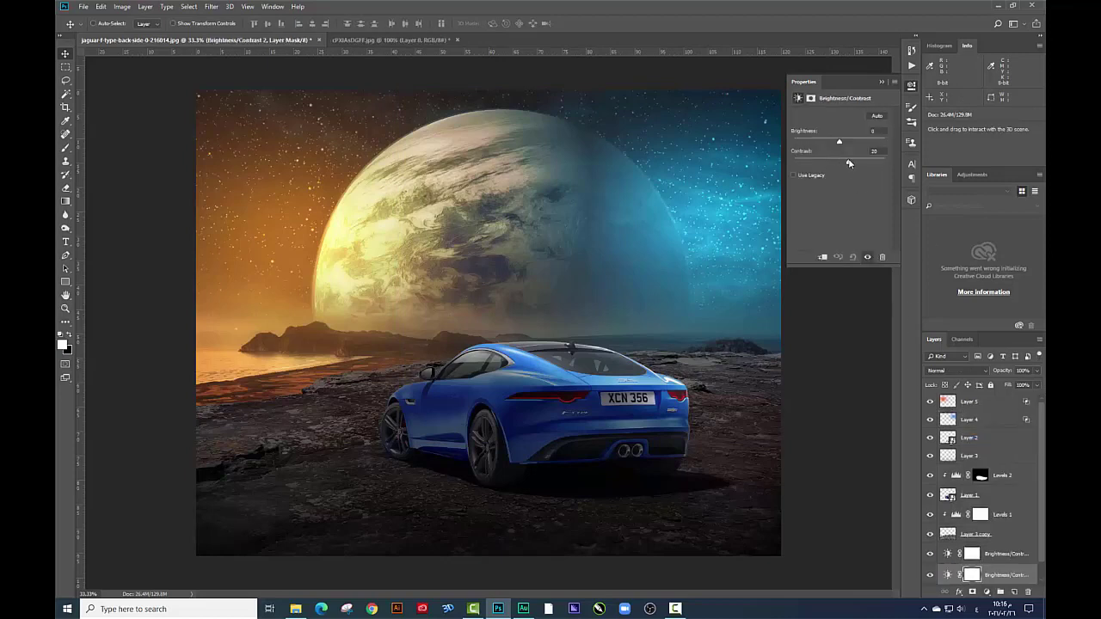
drag(848, 163, 837, 143)
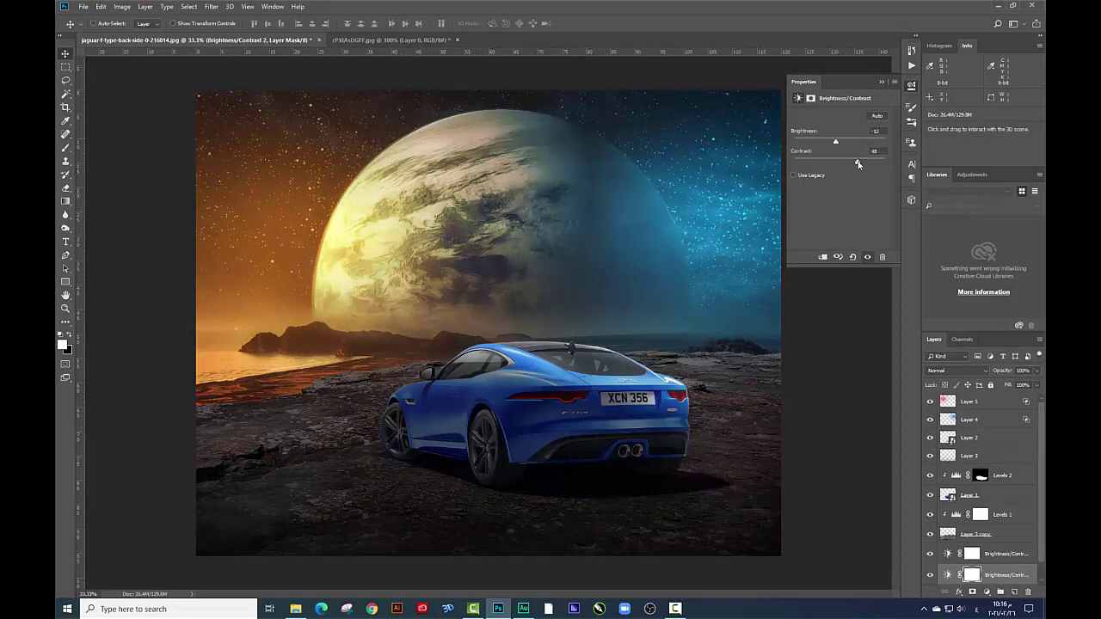
Zoom to 100% on the left shoreline and rocky ground, with Layer 3 copy selected
key(ctrl+plus)
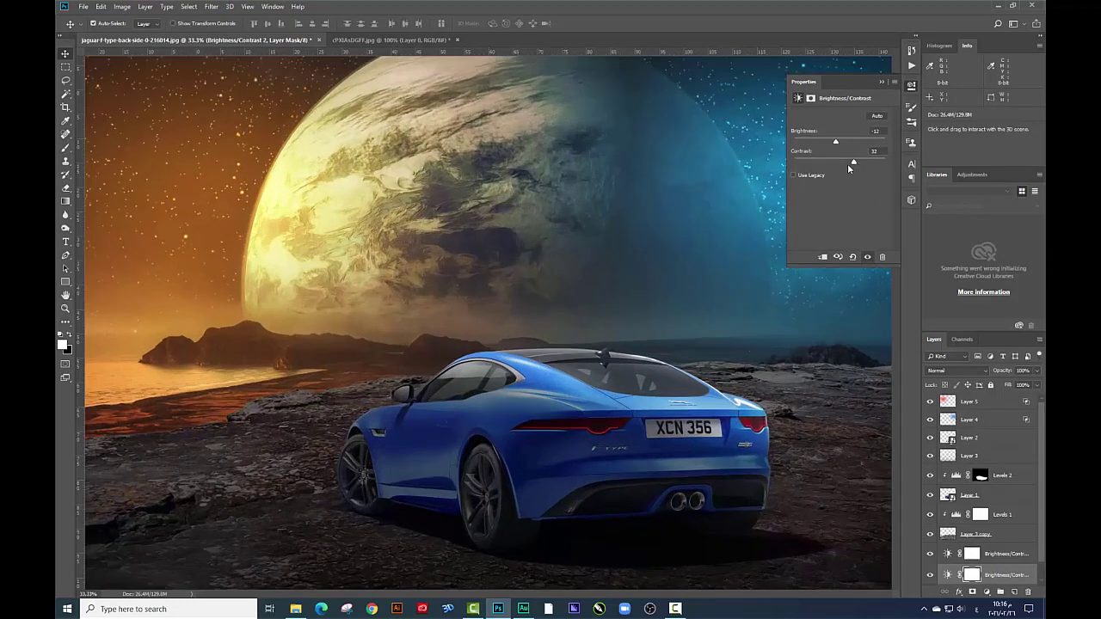
drag(491, 277, 583, 257)
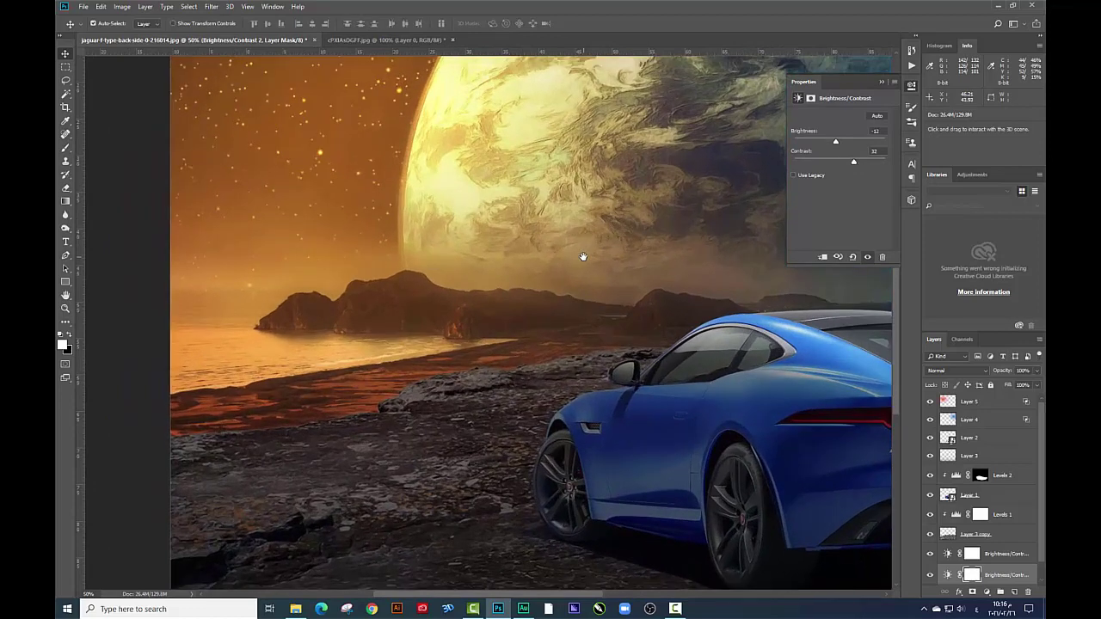
key(ctrl+plus)
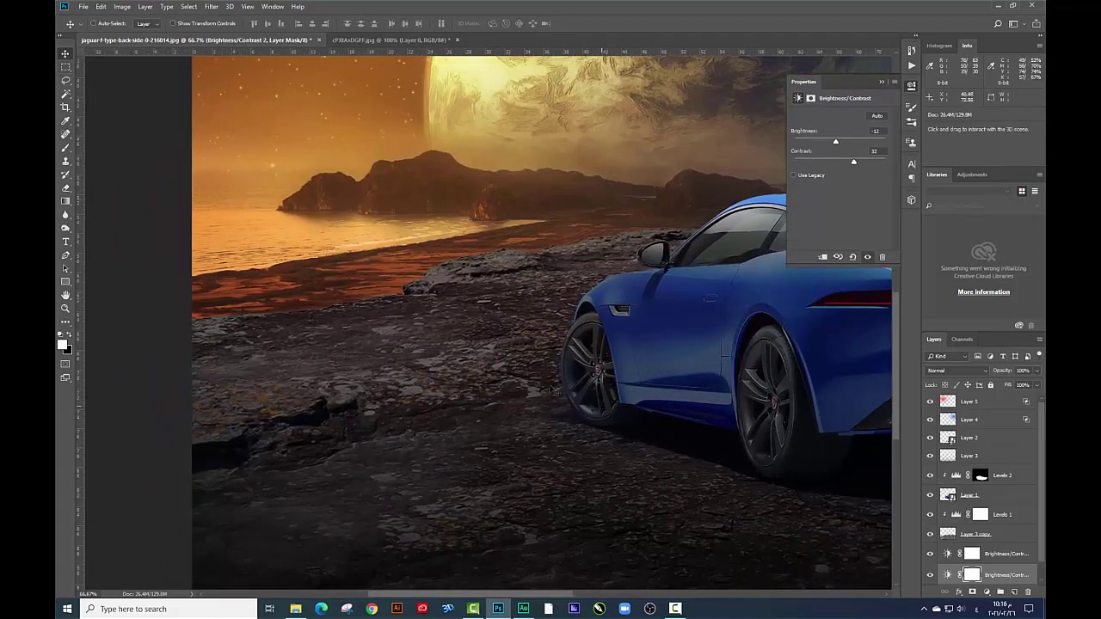
right_click(452, 381)
click(469, 387)
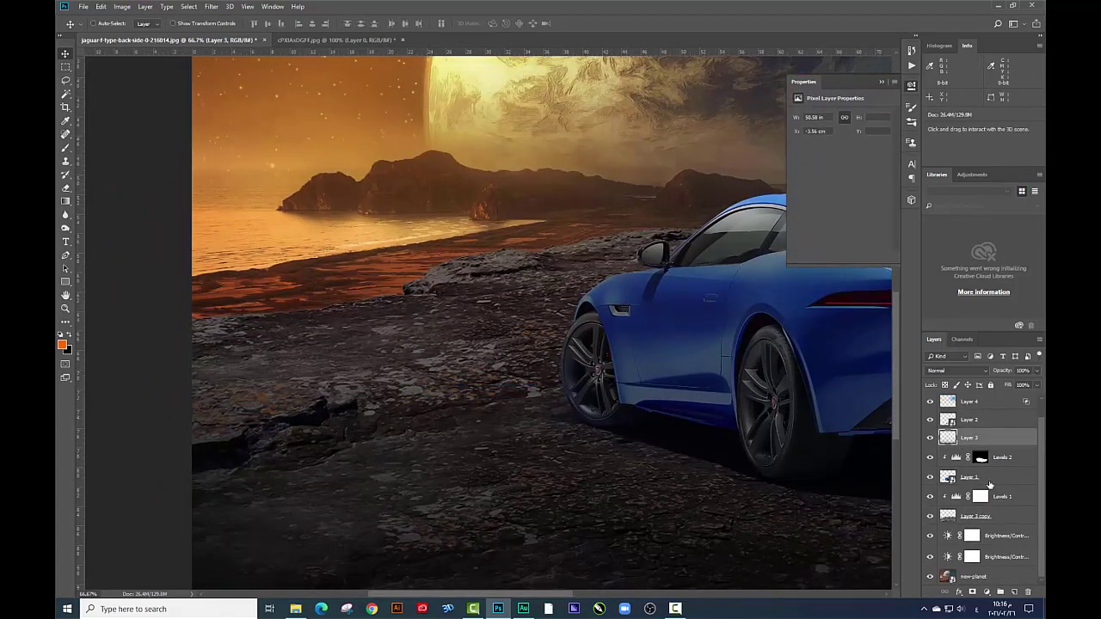
click(976, 578)
click(978, 514)
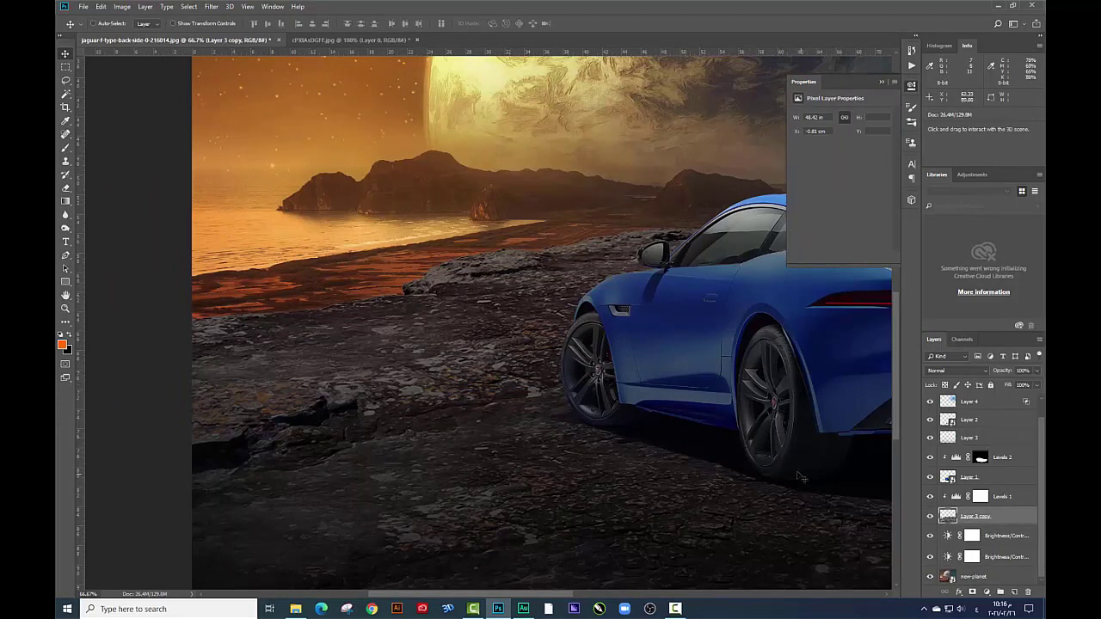
drag(800, 476, 430, 327)
scroll(400, 312, up, 2)
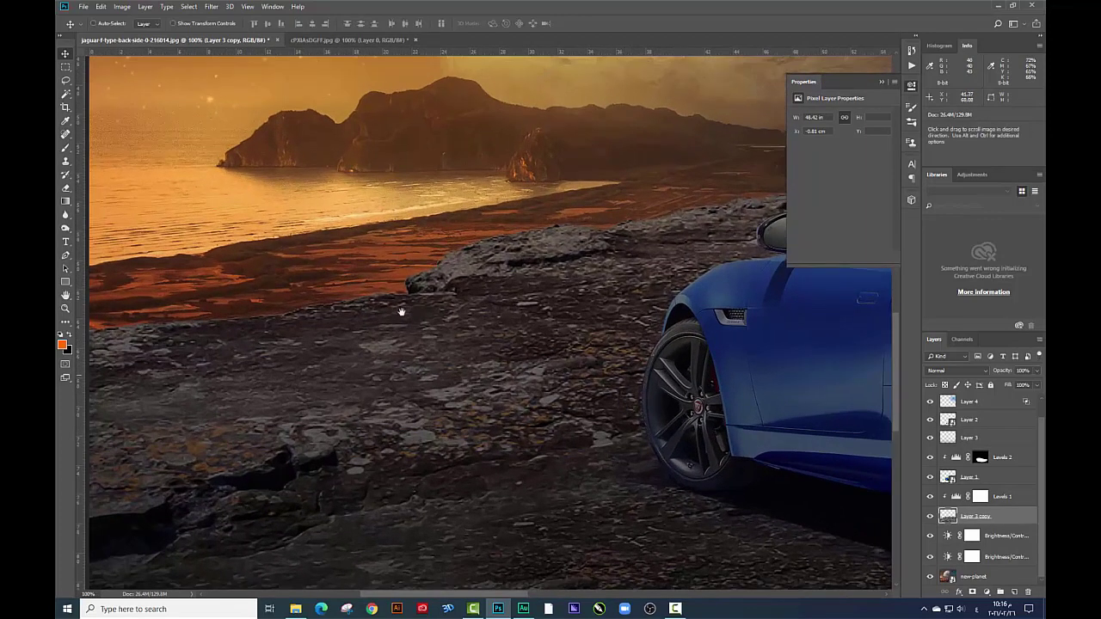
scroll(401, 311, left, 3)
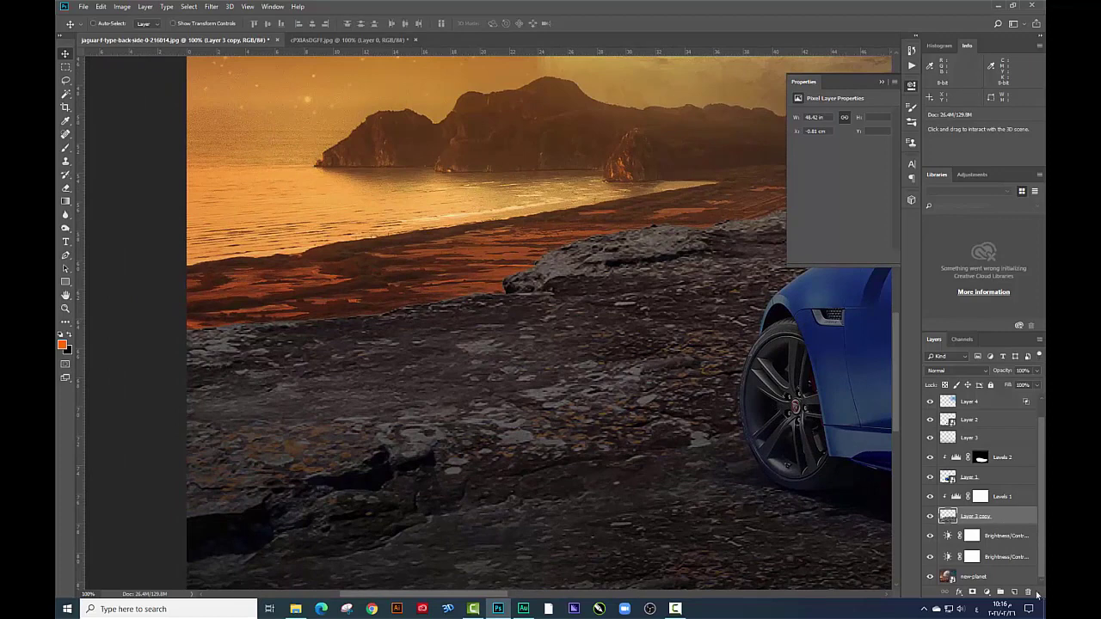
Add a new layer and set up a soft 0% hardness brush with orange paint
click(1014, 593)
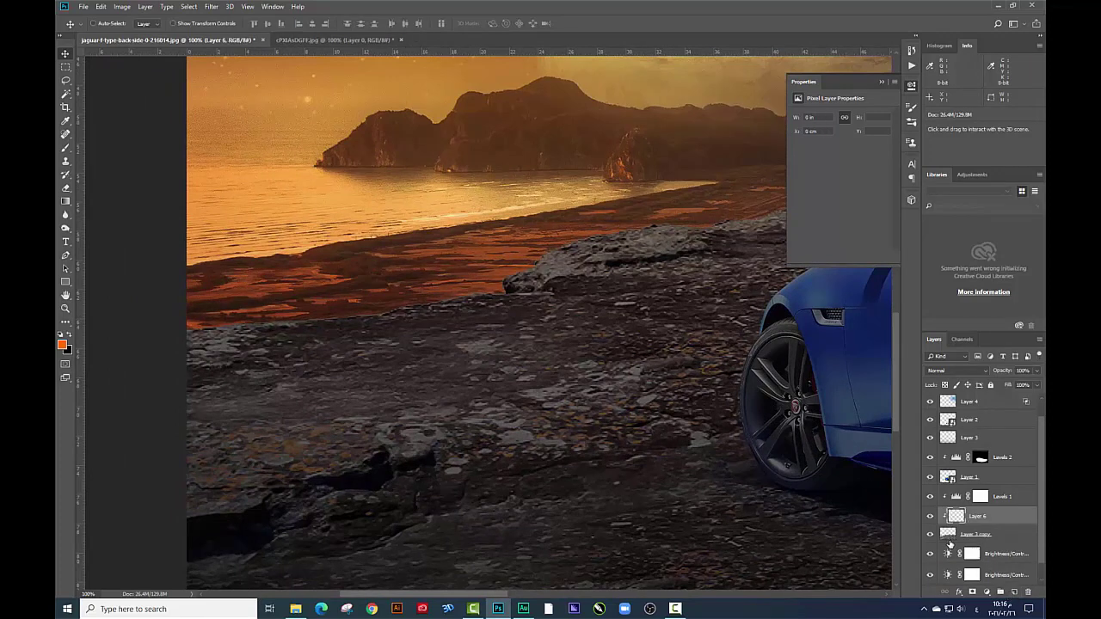
key(b)
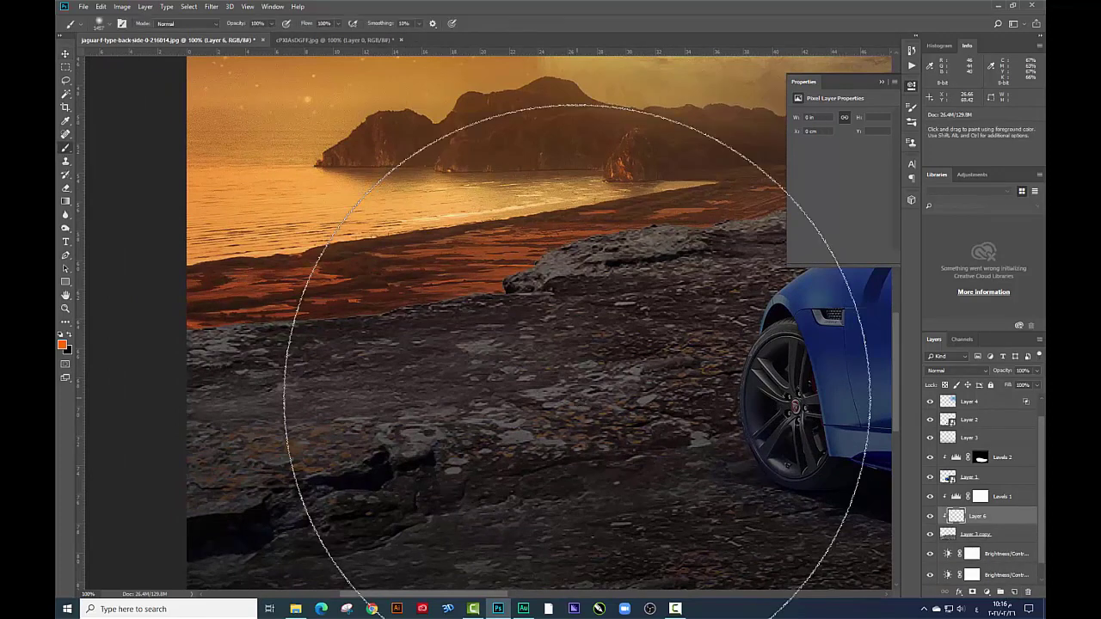
right_click(582, 399)
key(Escape)
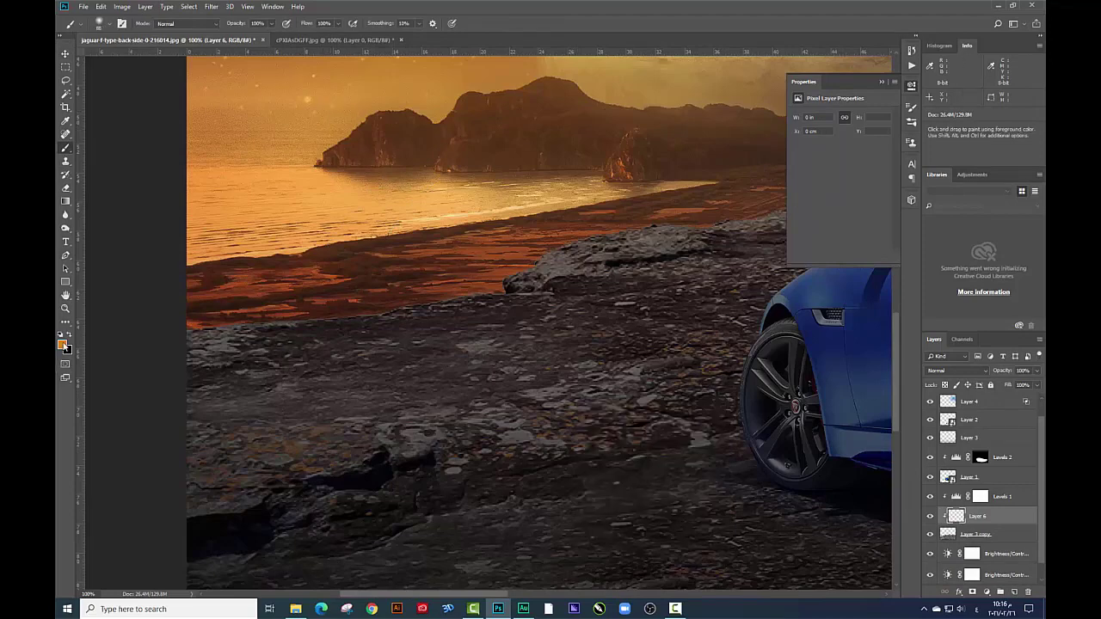
click(62, 344)
click(988, 211)
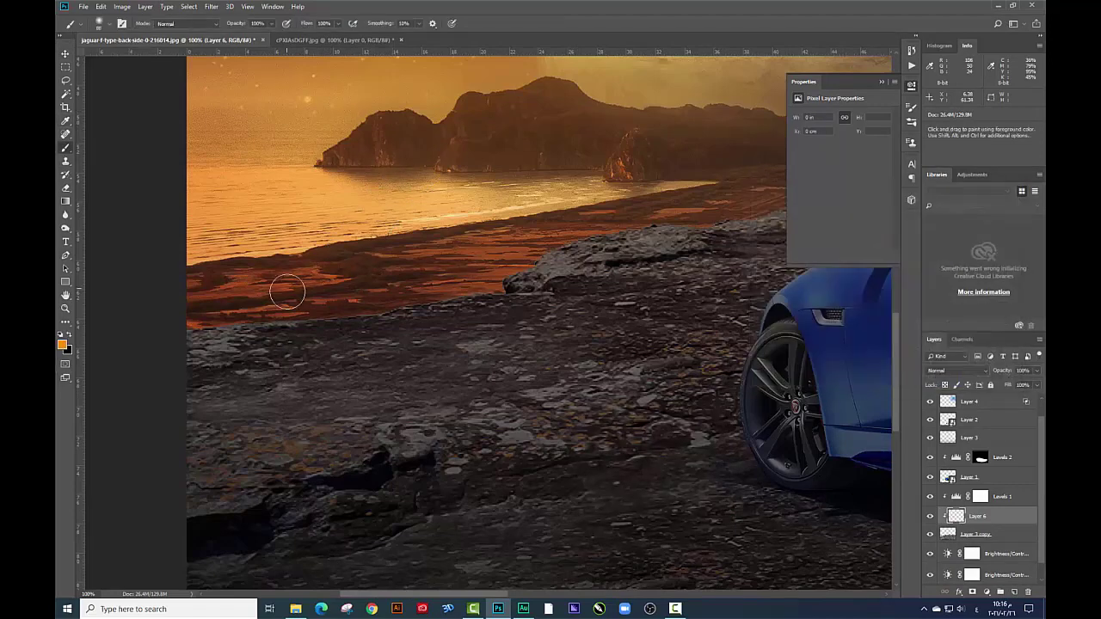
right_click(320, 337)
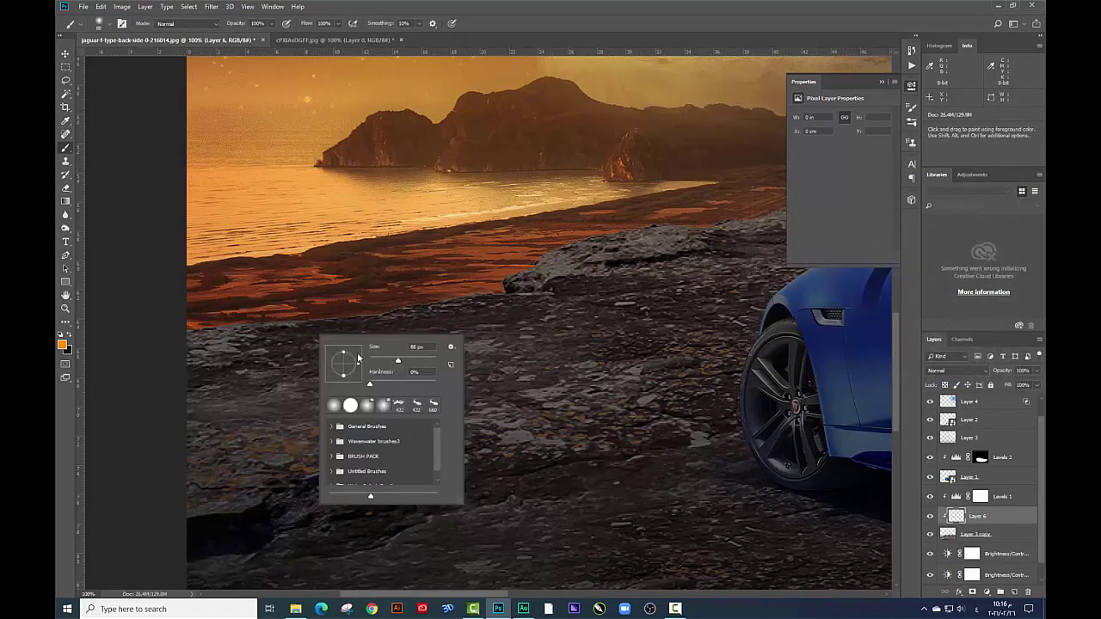
click(172, 319)
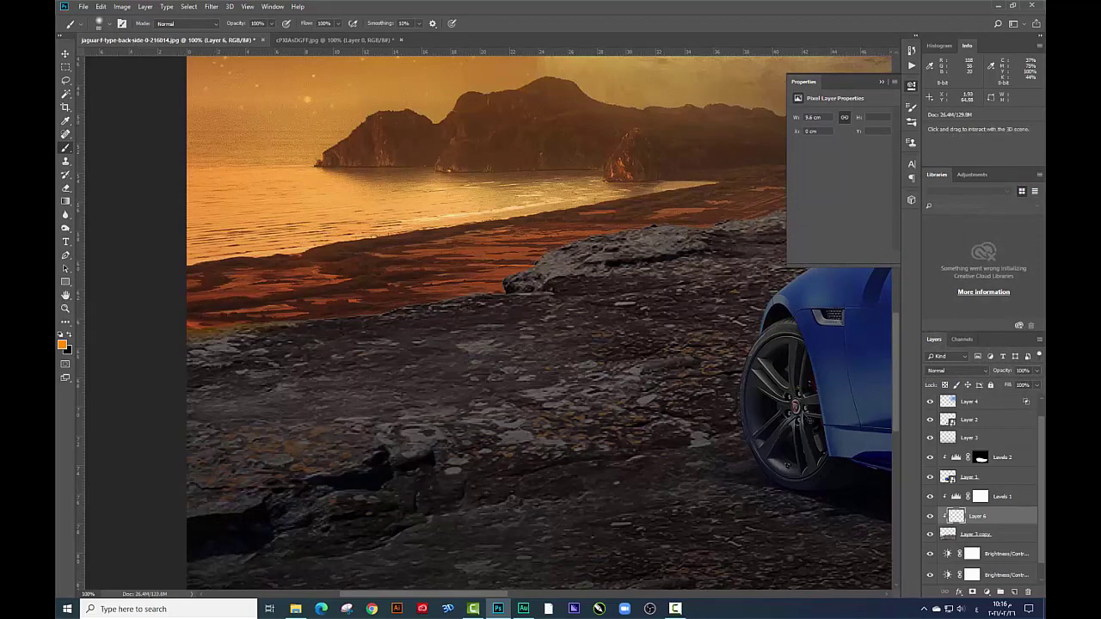
Reorder layers so Layer 3 sits below Layer 3 copy and Layer 6 just above it
scroll(999, 515, up, 1)
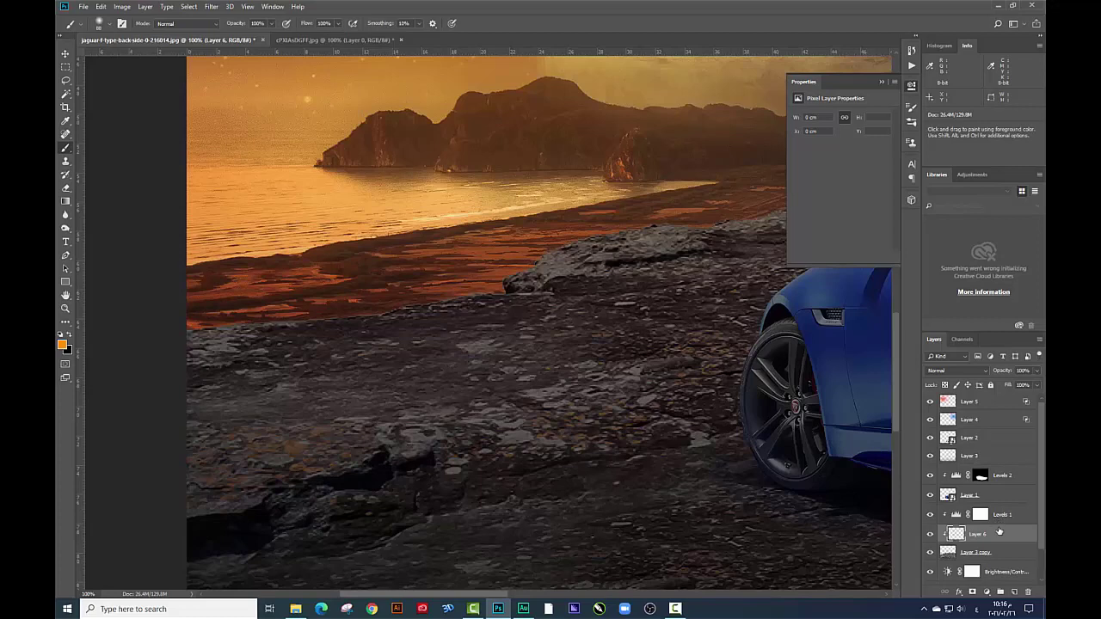
scroll(997, 525, up, 1)
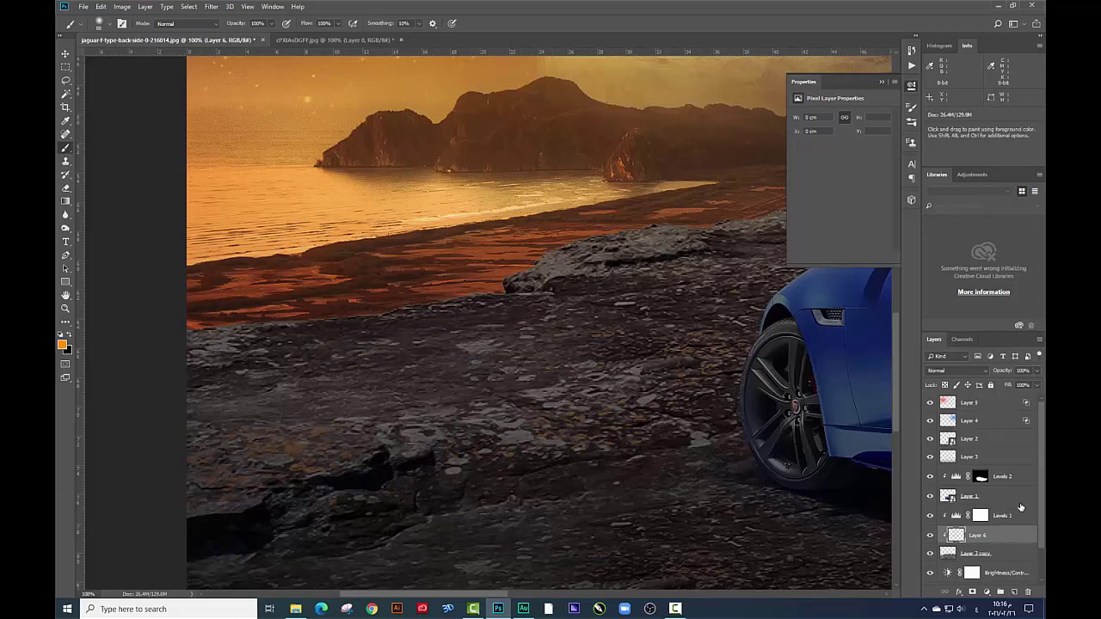
drag(1004, 531, 977, 448)
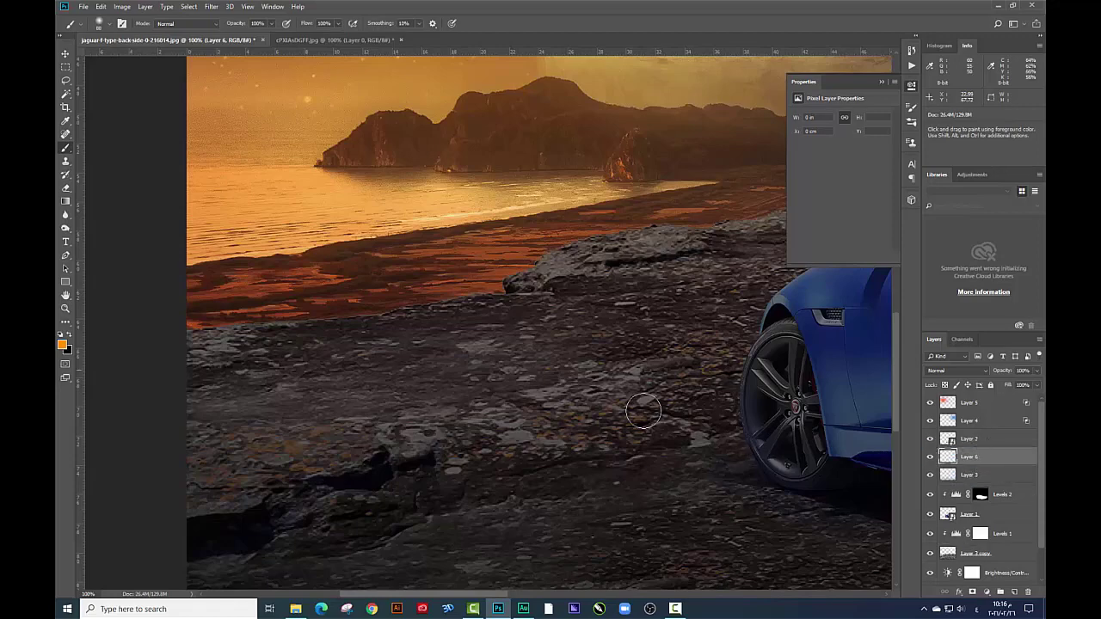
key(v)
click(930, 474)
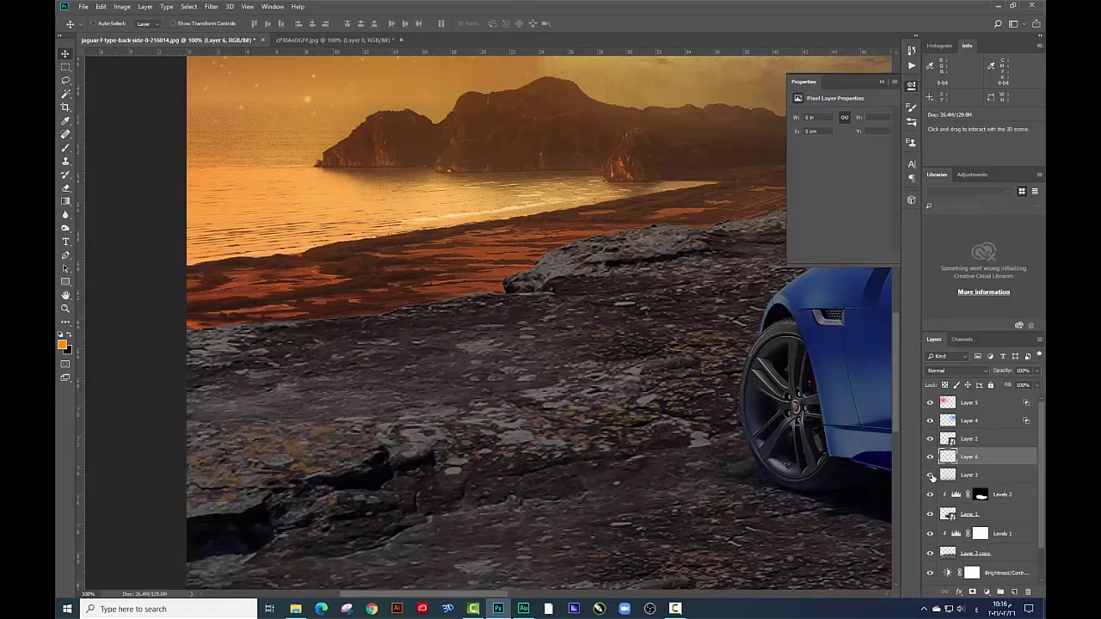
click(930, 475)
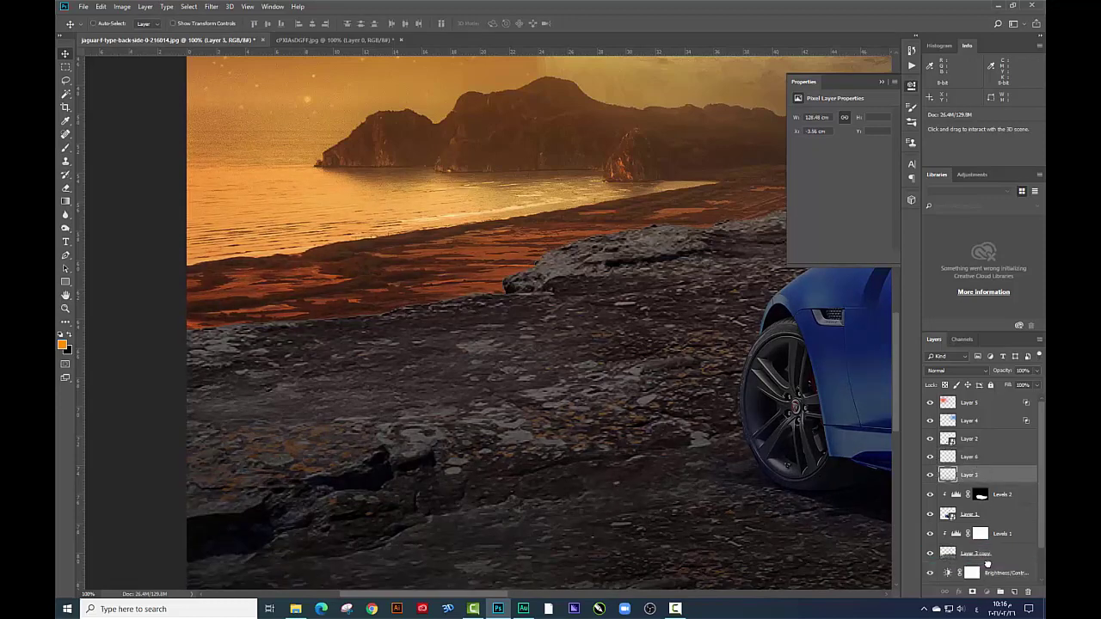
drag(977, 474, 998, 565)
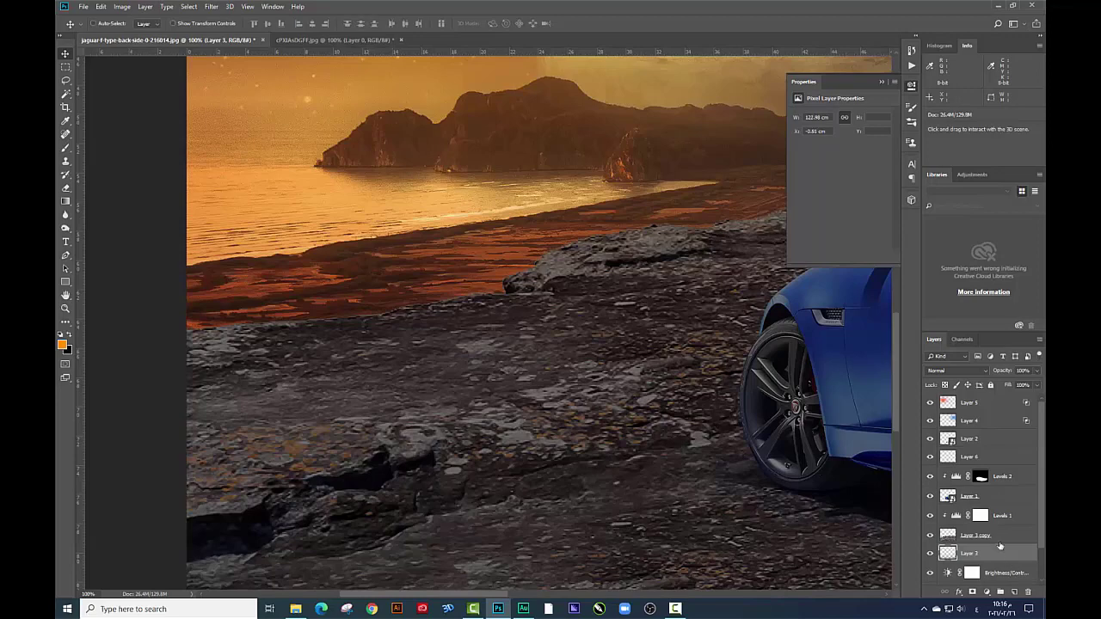
drag(980, 457, 1008, 527)
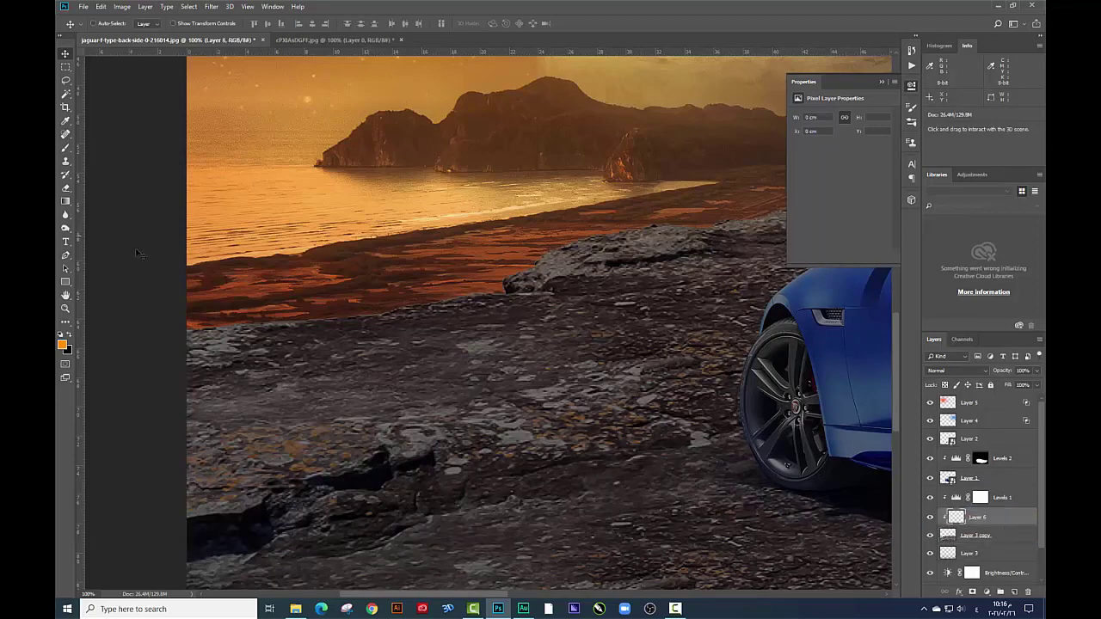
Paint an orange band along the shoreline edge on Layer 6, following it toward the car
click(65, 148)
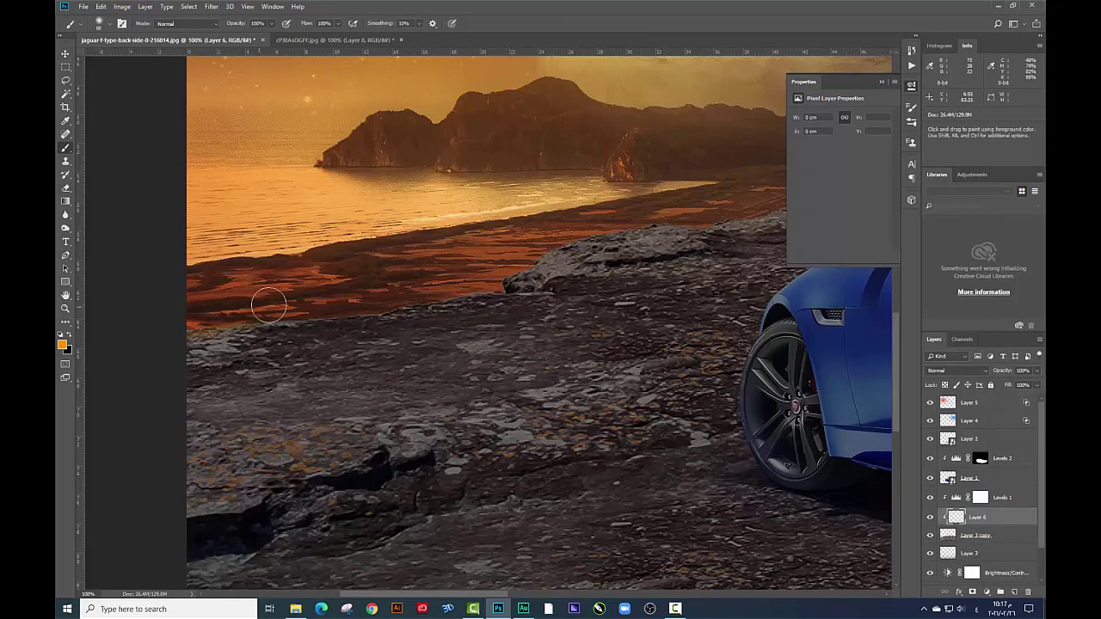
mouse_move(266, 300)
mouse_down()
mouse_move(208, 318)
mouse_move(504, 285)
mouse_move(312, 391)
mouse_move(370, 347)
mouse_move(457, 321)
mouse_move(351, 373)
mouse_move(633, 366)
mouse_up()
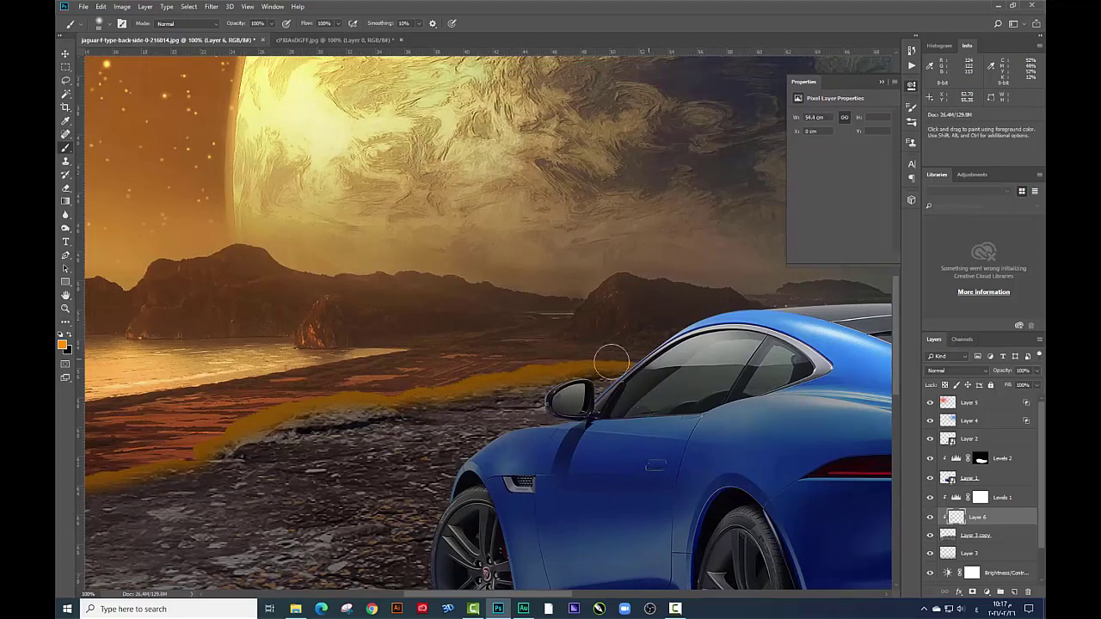
drag(492, 332, 655, 307)
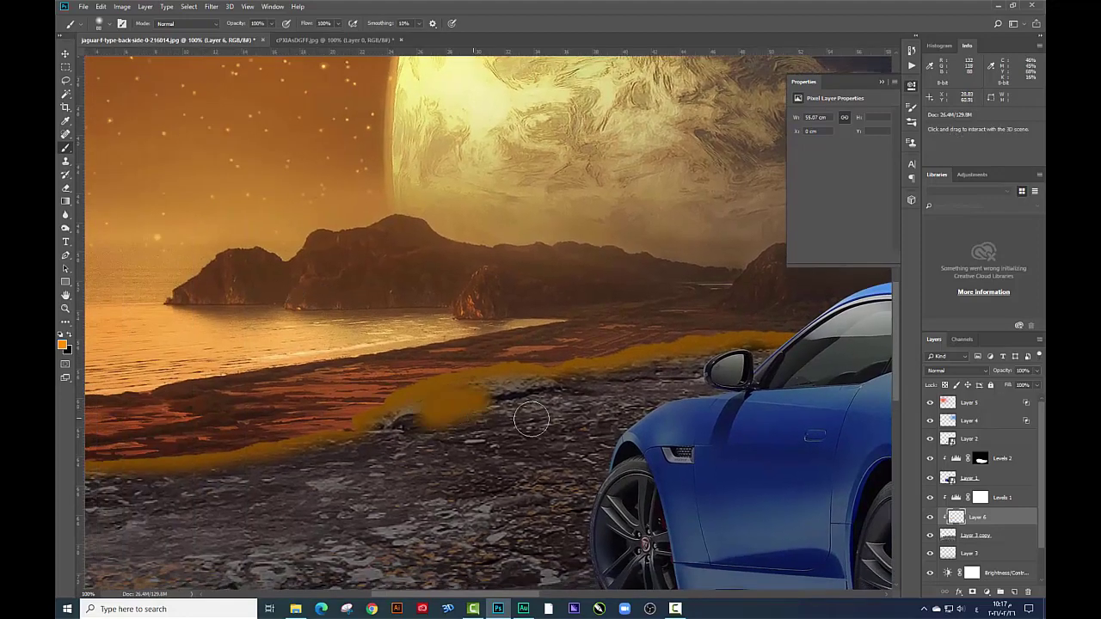
drag(540, 402, 535, 369)
key(ctrl+minus)
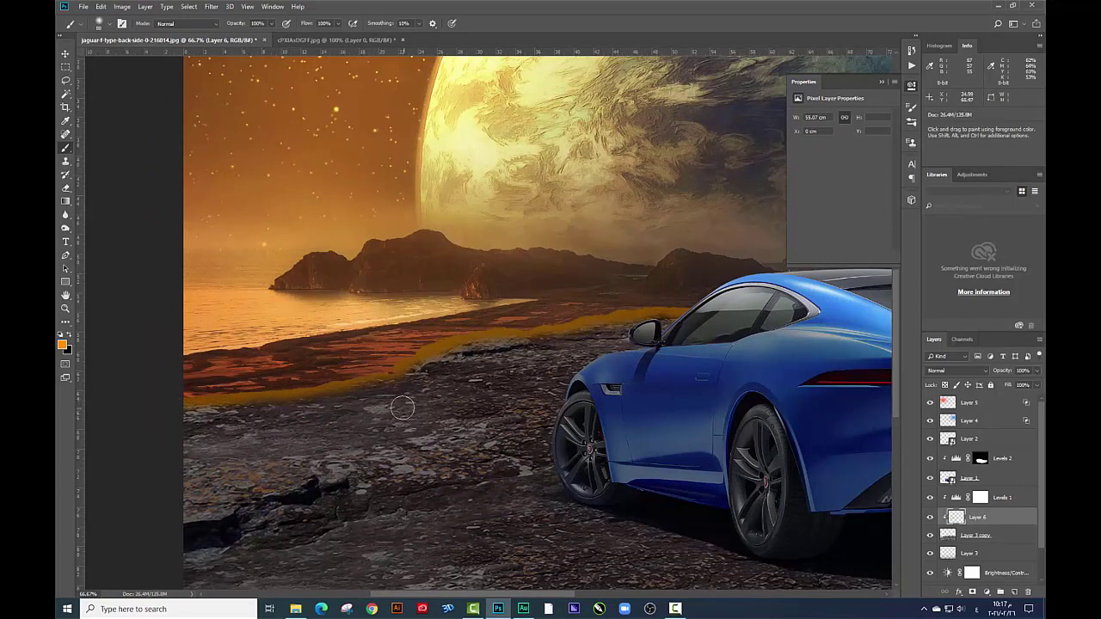
drag(363, 352, 303, 350)
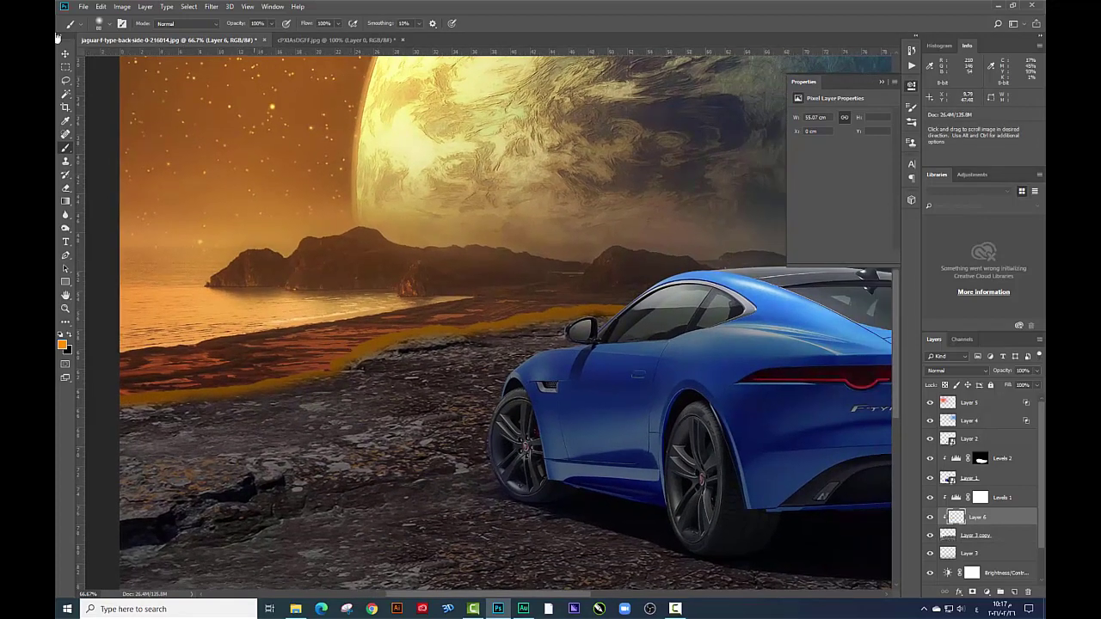
Compare the glow with Levels 1 hidden, then move Levels 1 below Layer 6
key(v)
click(928, 497)
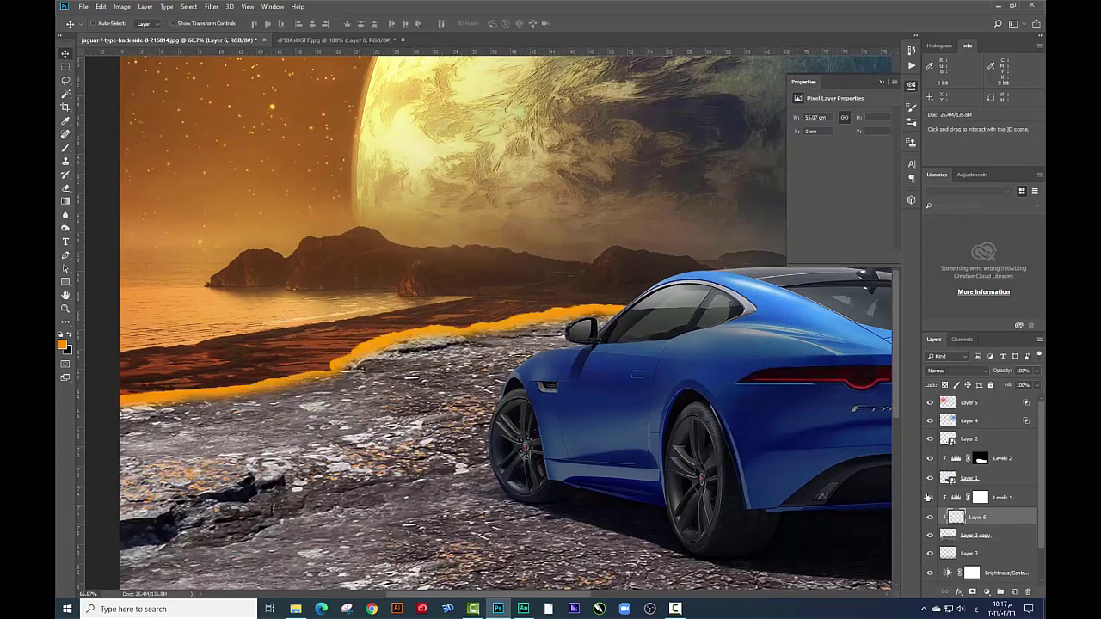
alt+click(947, 507)
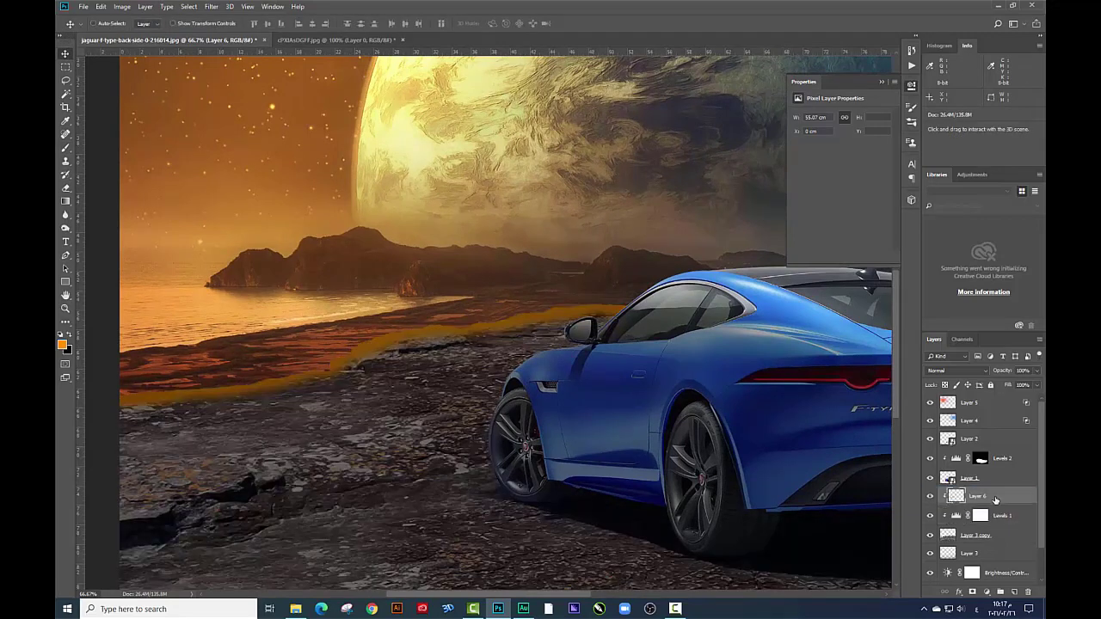
drag(995, 498, 993, 501)
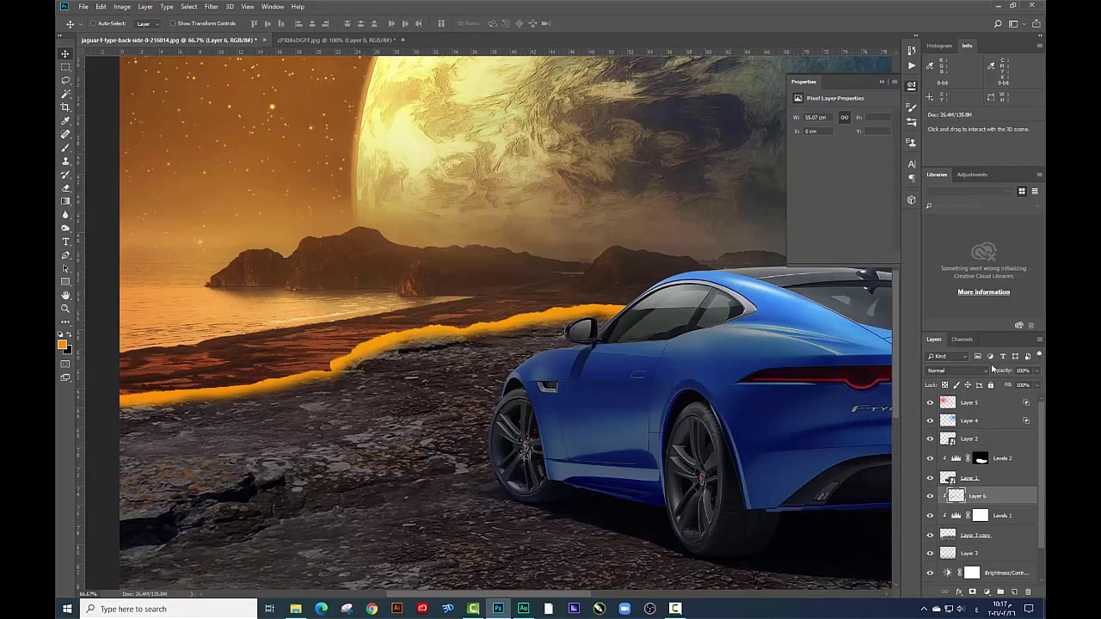
Set Layer 6 to Linear Dodge (Add) and limit it to lighter stones with Blend If
click(966, 375)
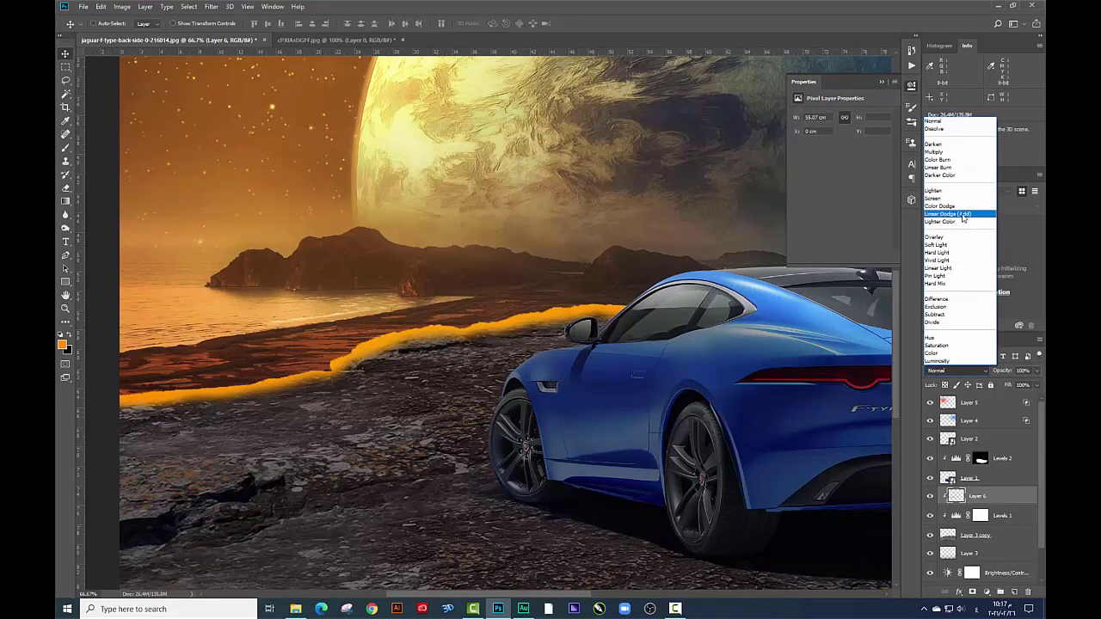
click(995, 215)
right_click(974, 467)
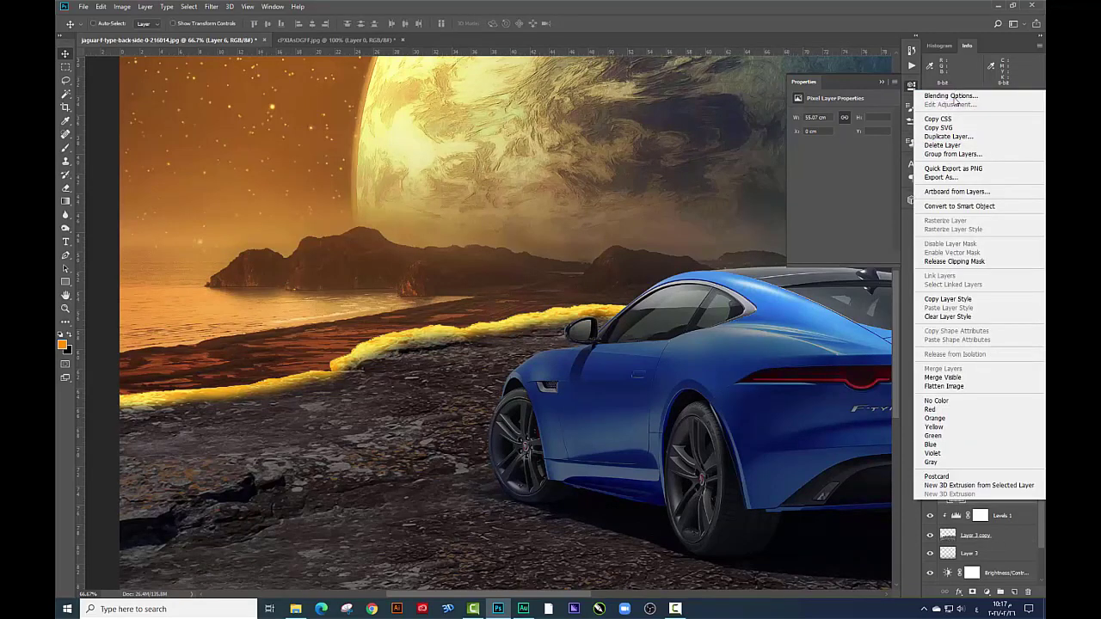
click(956, 102)
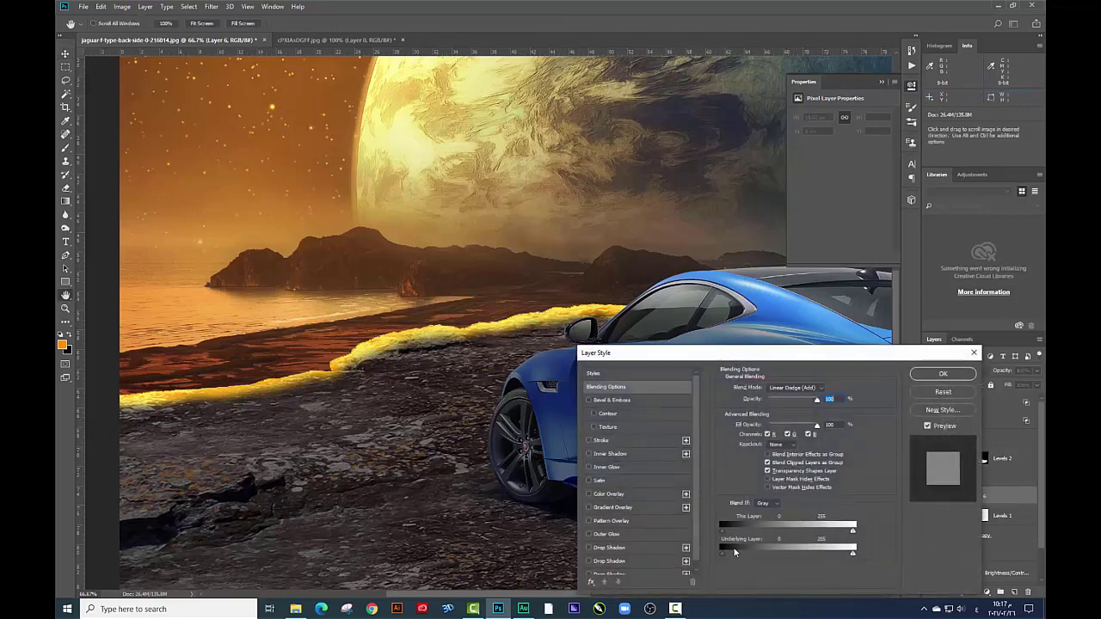
drag(748, 549, 767, 549)
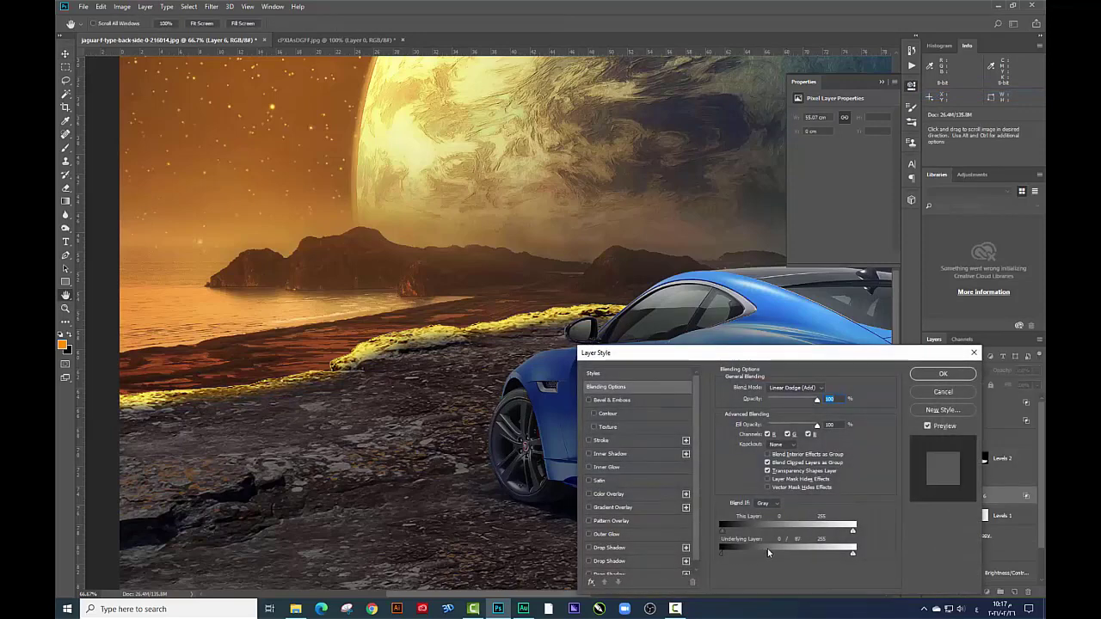
key(Return)
scroll(430, 361, up, 2)
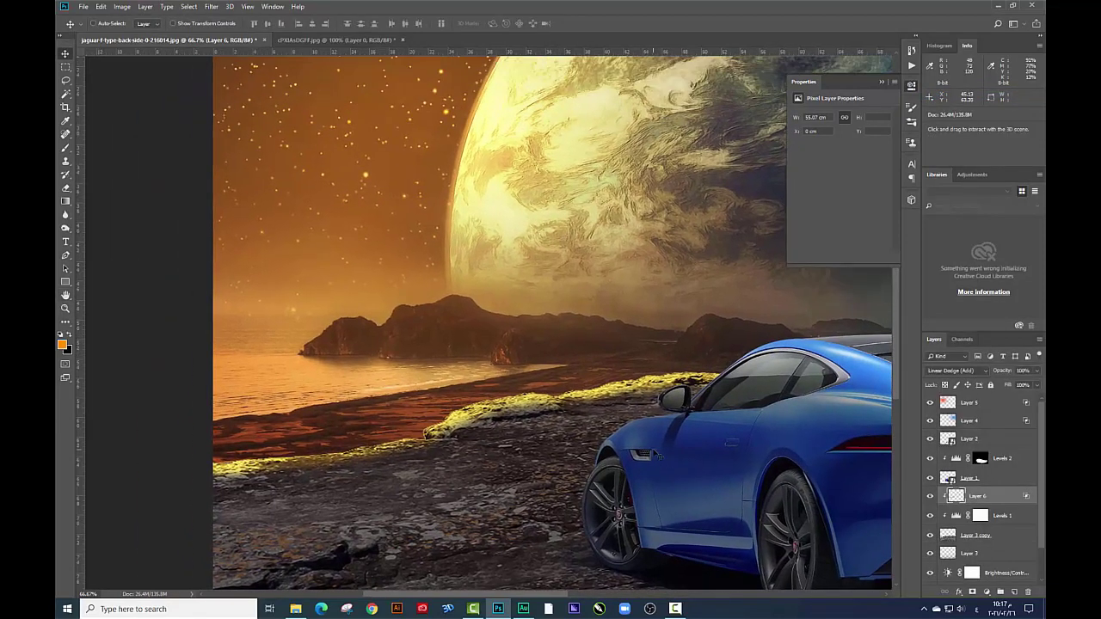
Erase excess glow across the ground with a roughly 259 px eraser
click(66, 190)
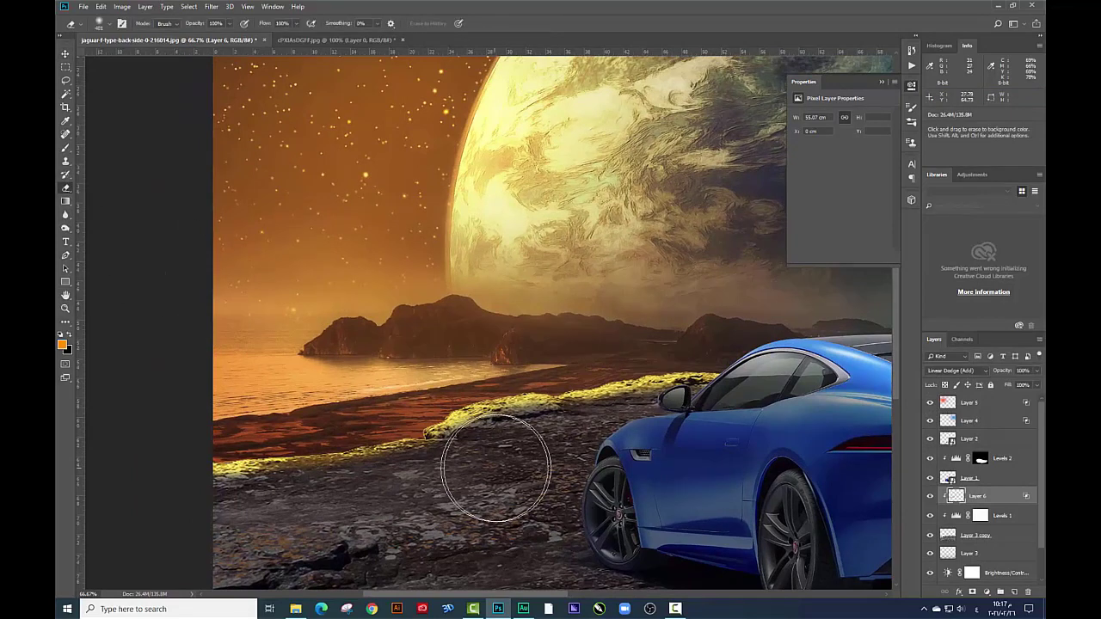
right_click(511, 436)
drag(612, 454, 597, 454)
click(270, 504)
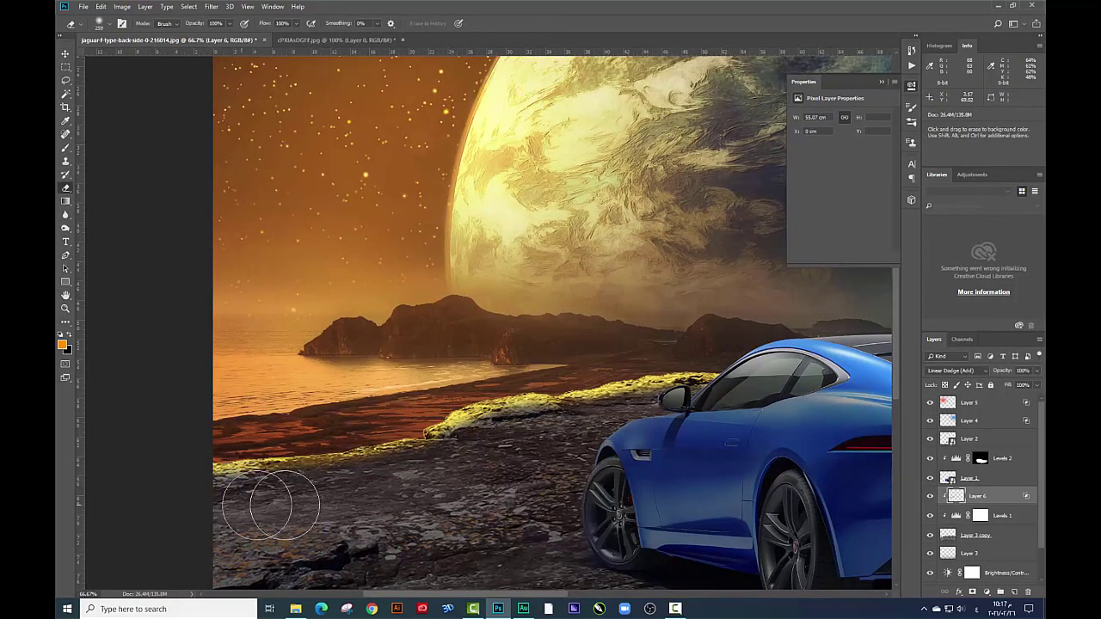
mouse_move(404, 487)
mouse_down()
mouse_move(498, 450)
mouse_move(636, 430)
mouse_move(610, 423)
mouse_move(631, 422)
mouse_move(553, 450)
mouse_move(481, 450)
mouse_move(679, 422)
mouse_move(732, 430)
mouse_move(727, 414)
mouse_up()
key(ctrl+minus)
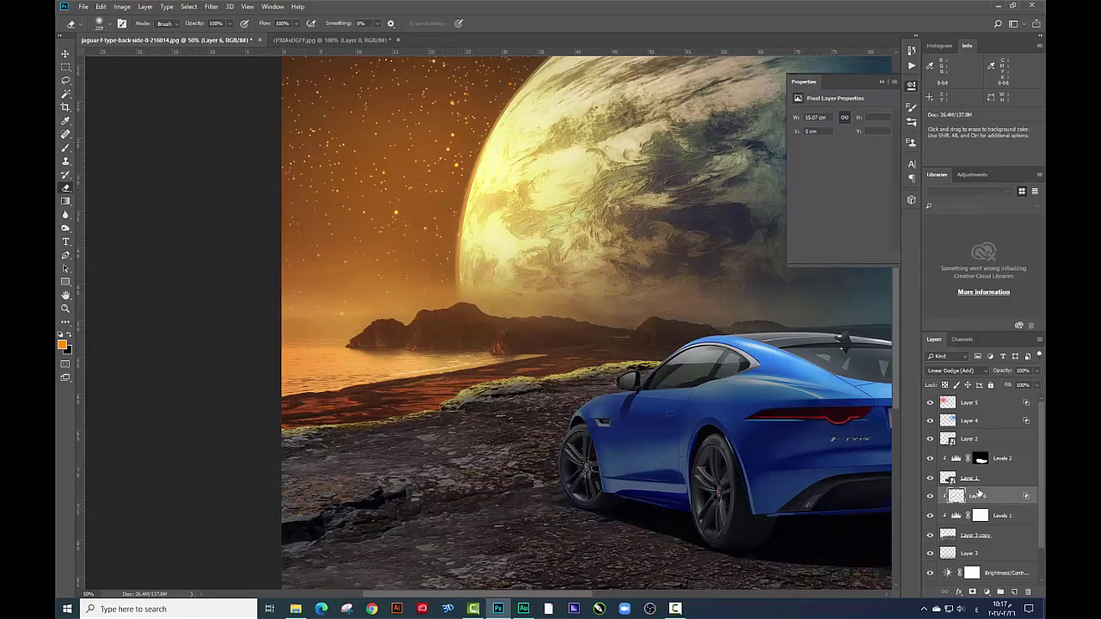
Duplicate the glow as a clipped Layer 6 copy at about 49% opacity
key(ctrl+j)
key(ctrl+alt+g)
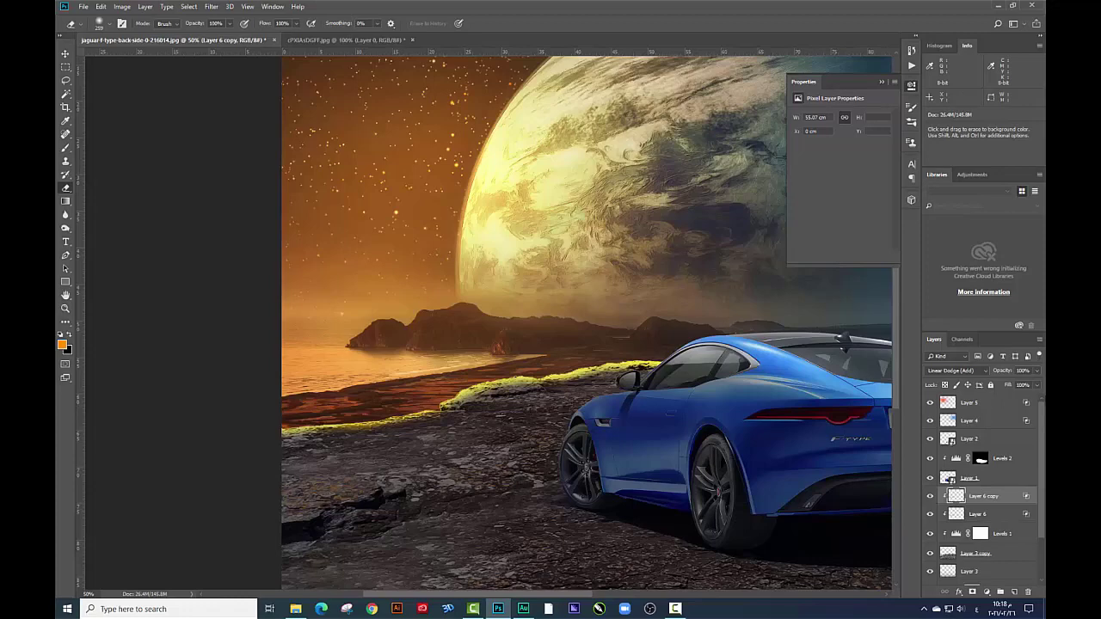
drag(998, 384, 1002, 386)
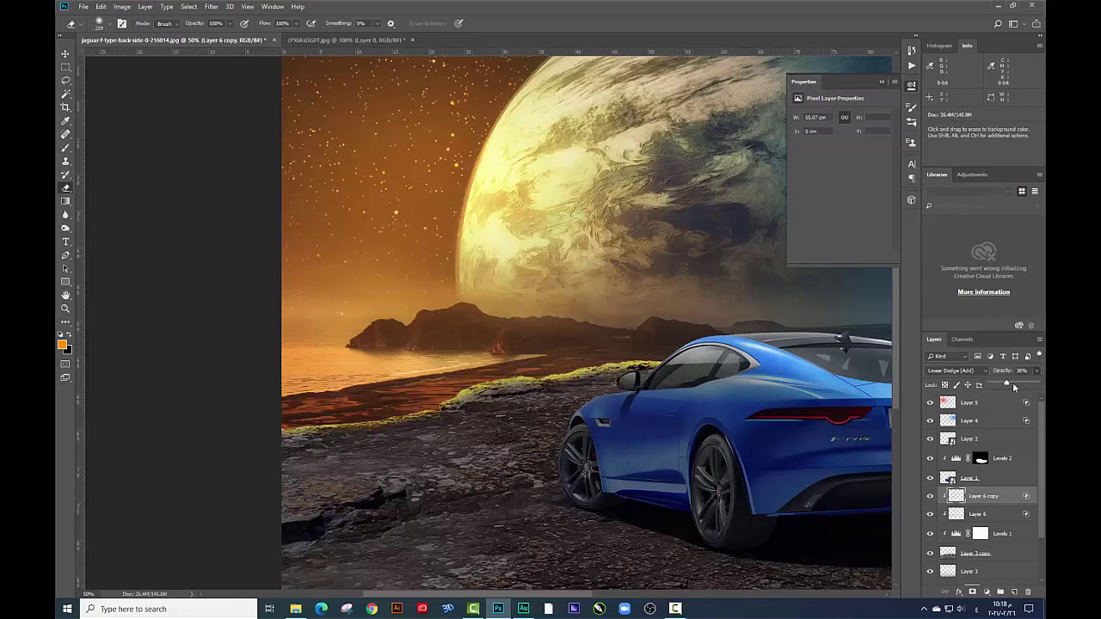
key(ctrl+minus)
key(ctrl+minus)
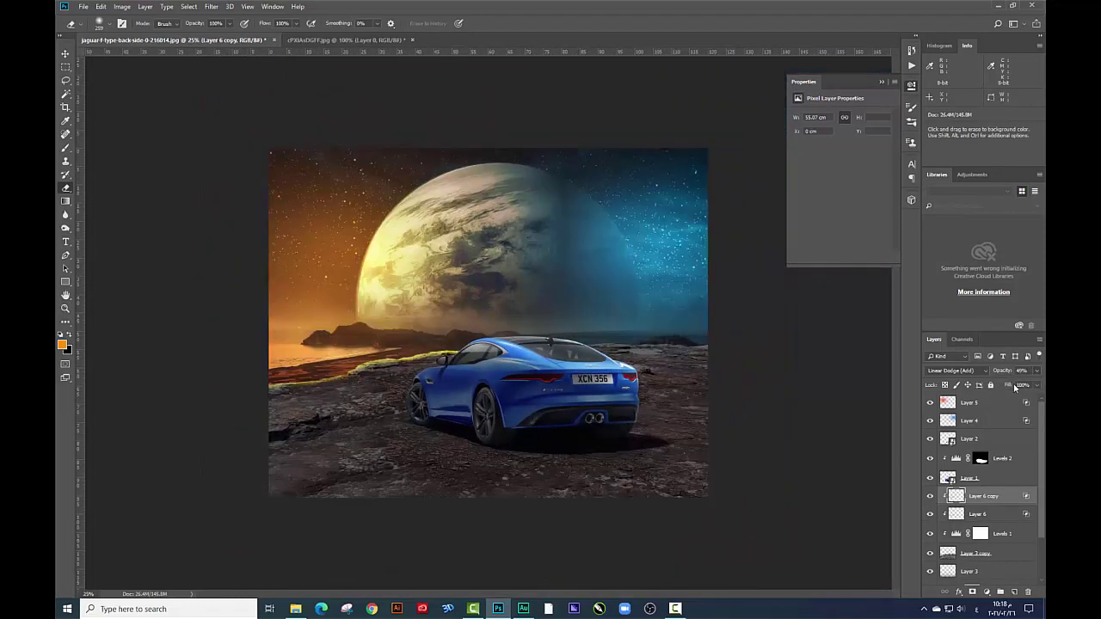
key(ctrl+plus)
key(ctrl+plus)
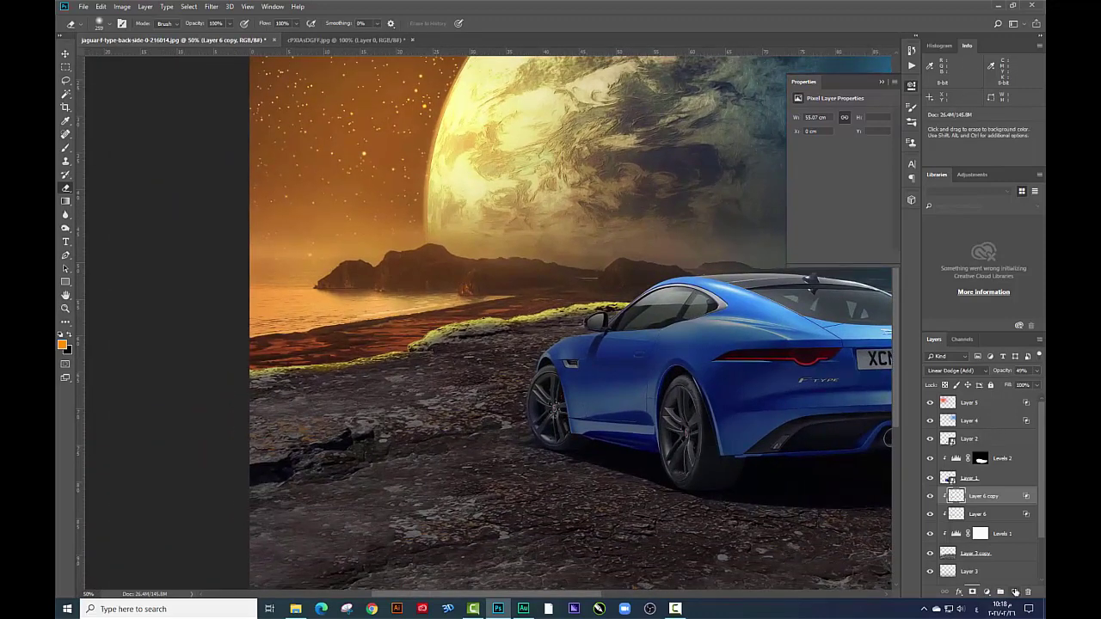
Add a new clipped layer with a soft round brush at 8% flow
click(1014, 593)
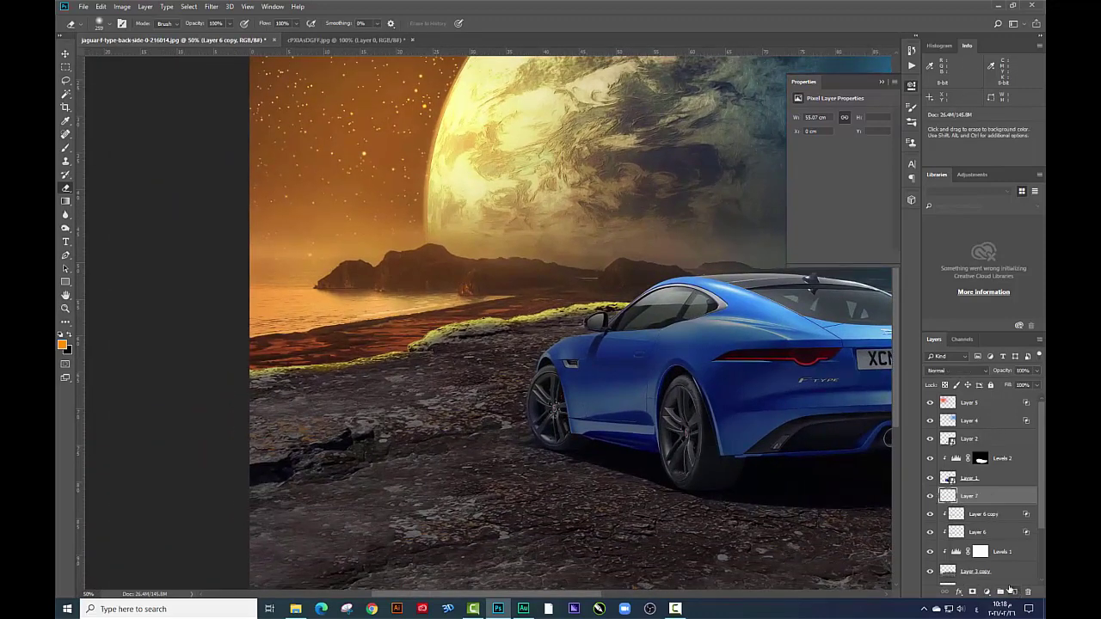
click(66, 147)
right_click(472, 363)
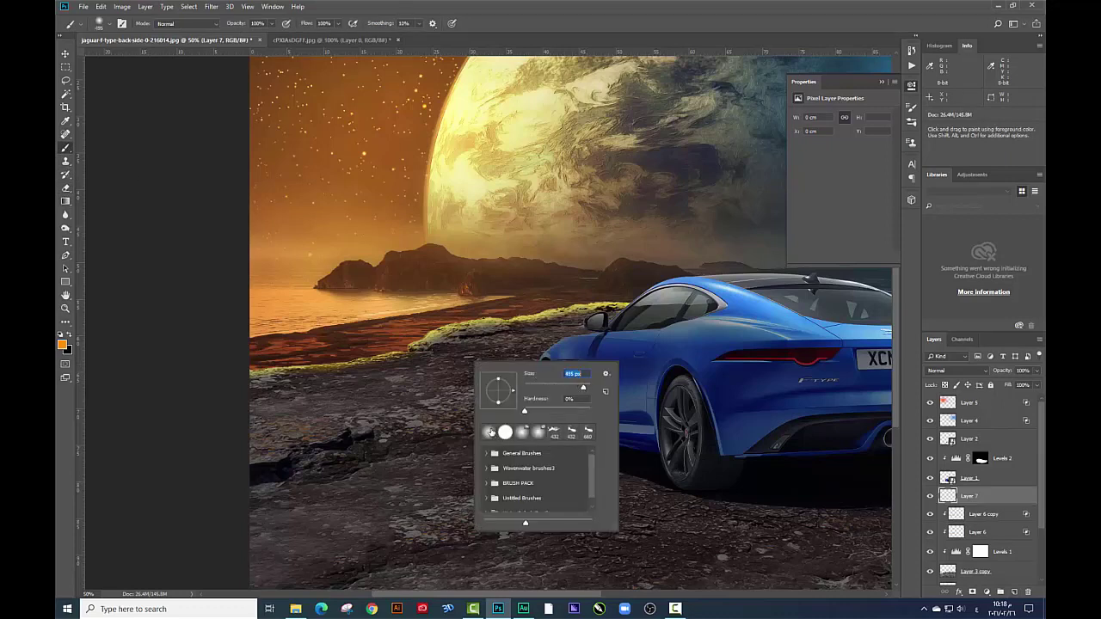
click(490, 432)
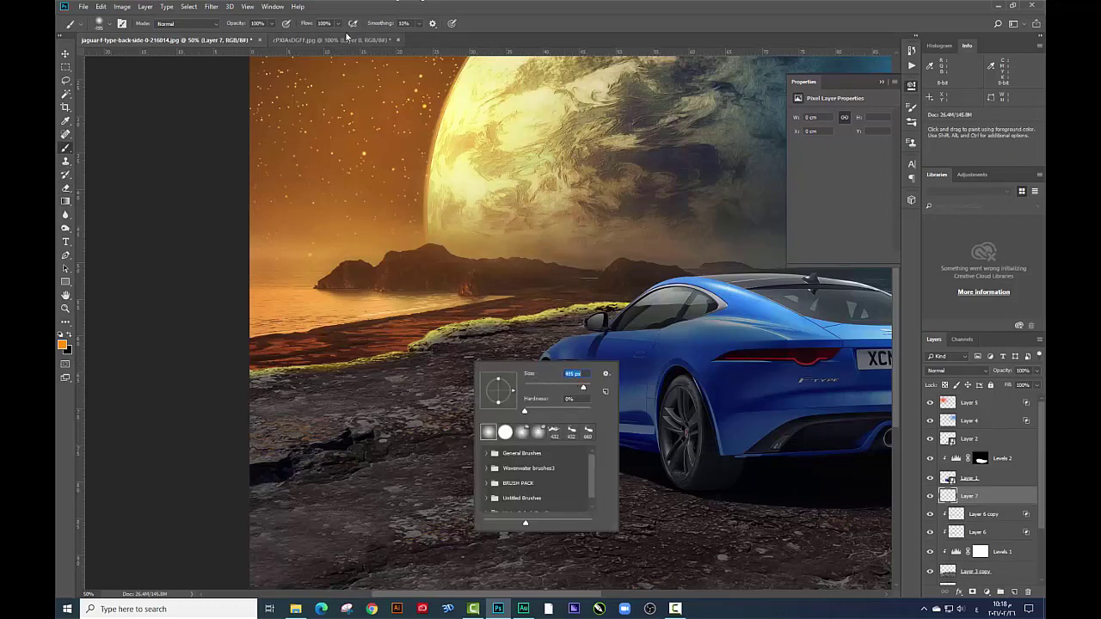
click(338, 24)
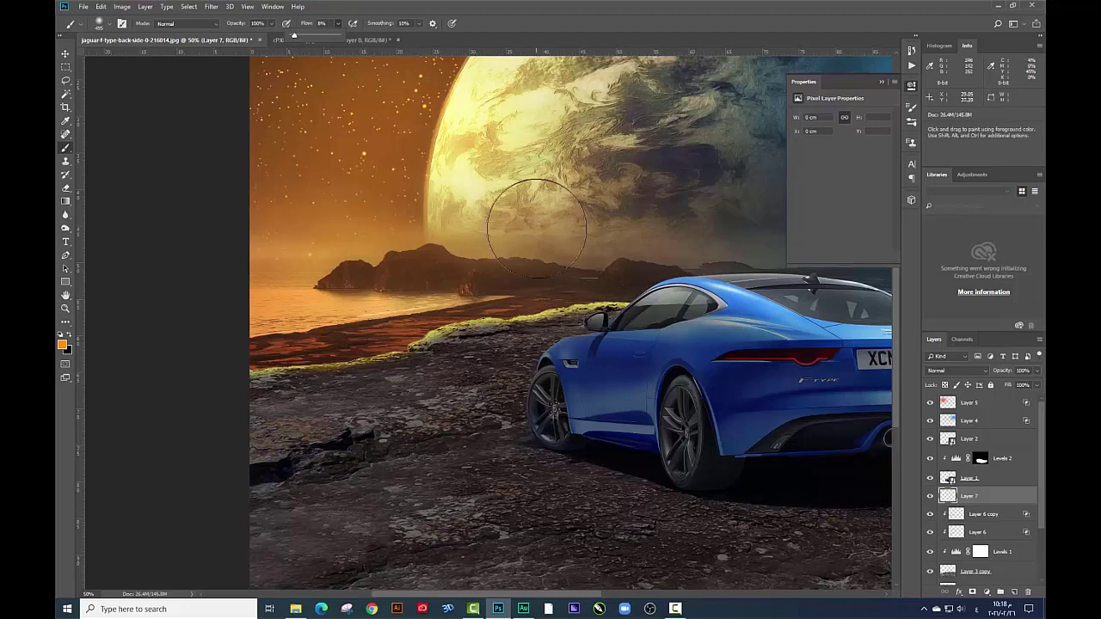
click(603, 258)
key(ctrl+alt+g)
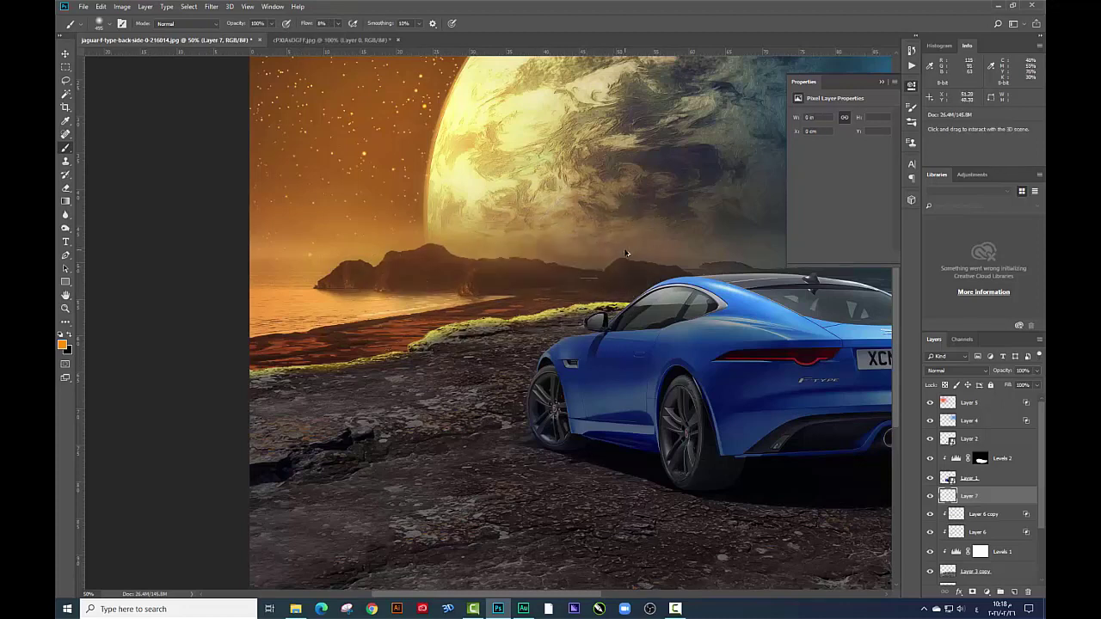
Paint a yellow glow along the shoreline, set it to Linear Dodge (Add), and adjust Blend If
drag(283, 379, 516, 323)
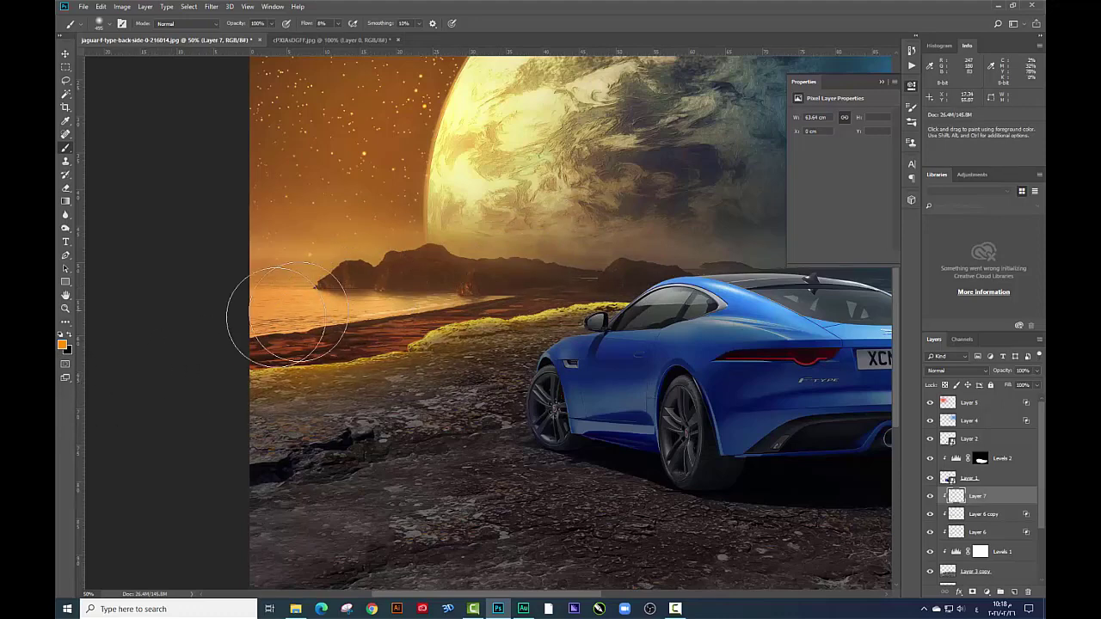
drag(413, 274, 677, 267)
click(959, 371)
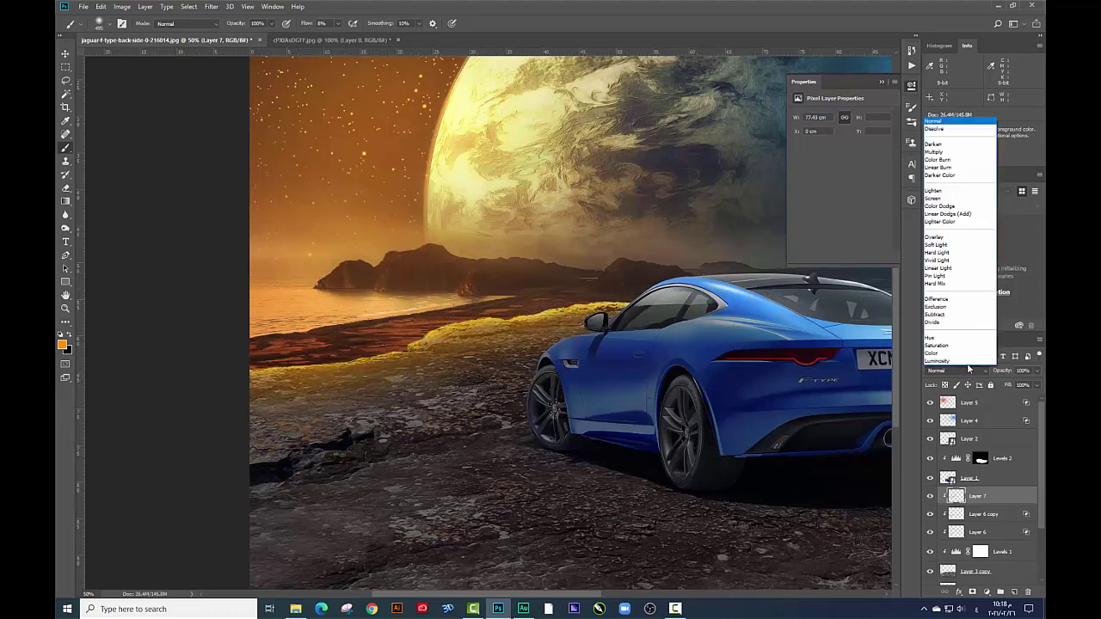
click(953, 227)
right_click(949, 496)
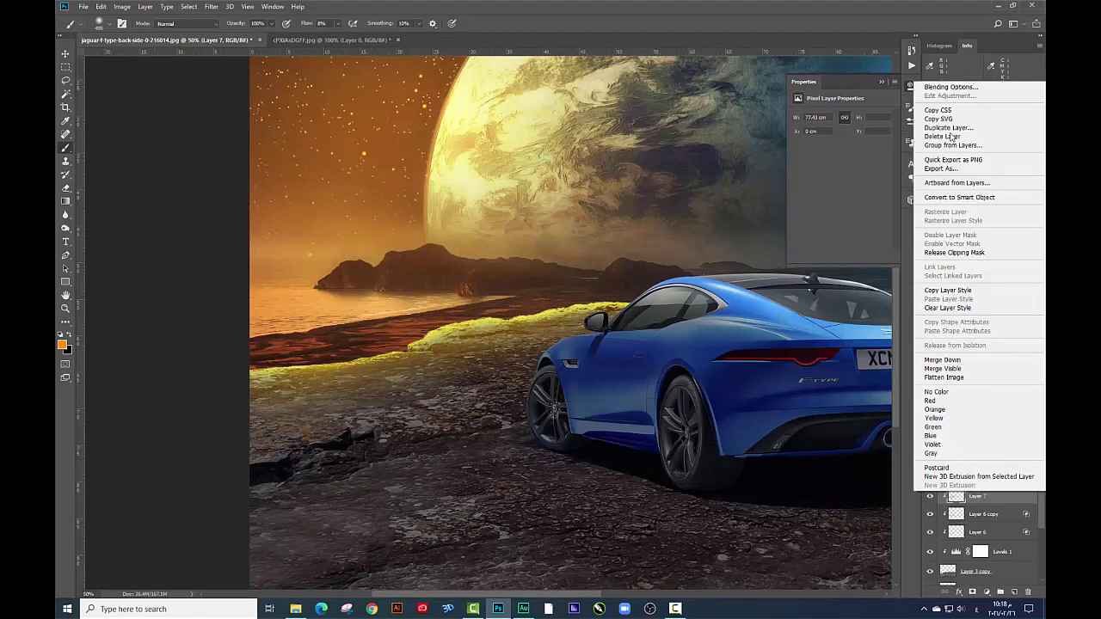
key(Escape)
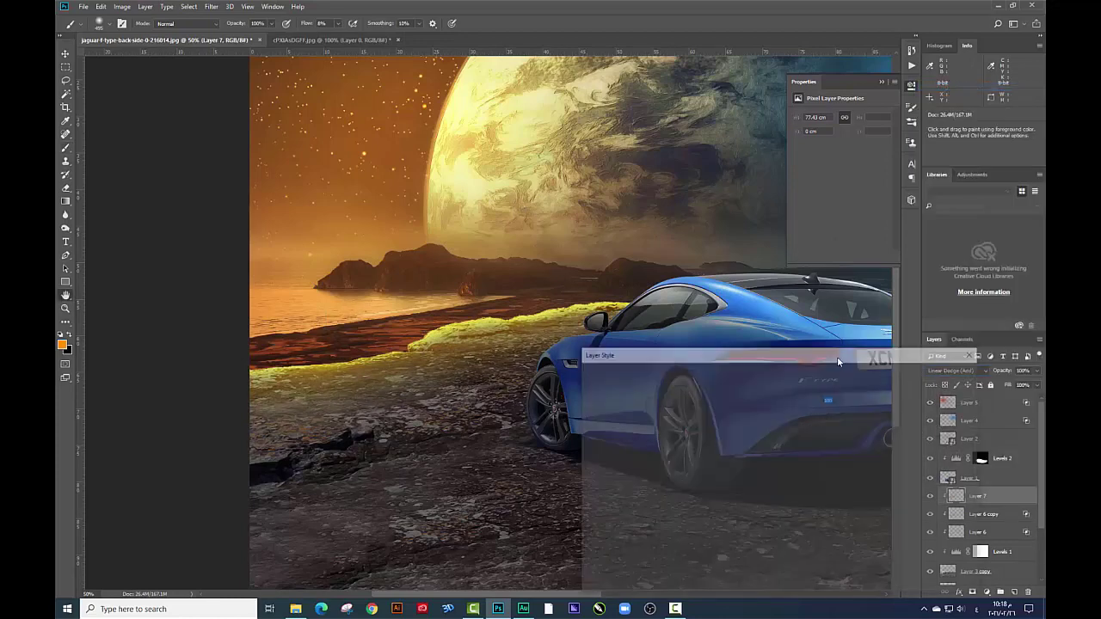
drag(759, 550, 751, 552)
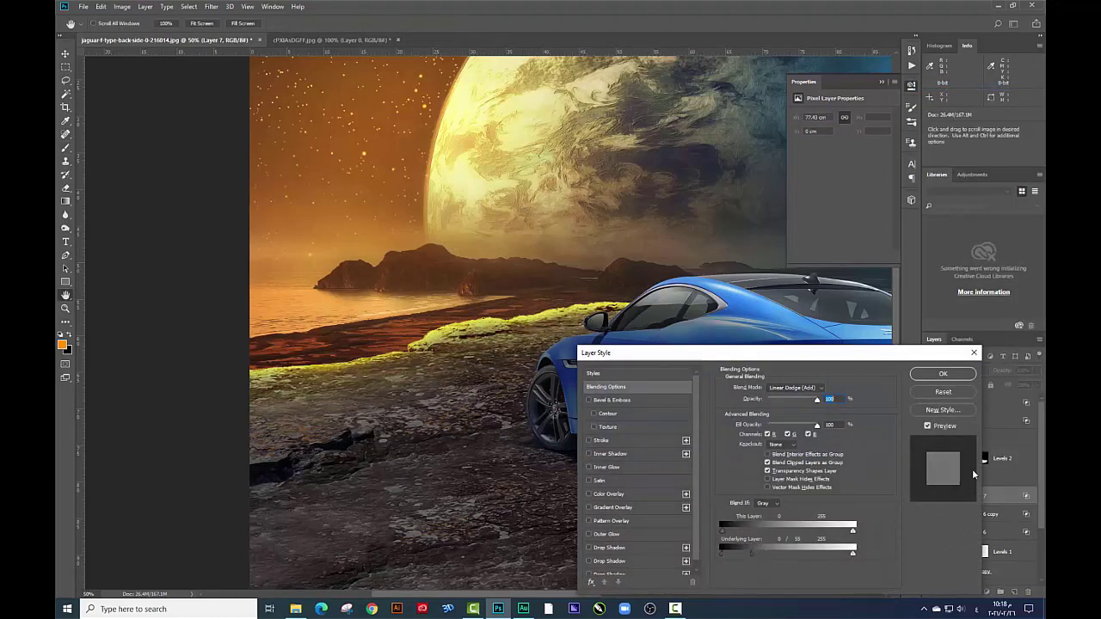
click(942, 374)
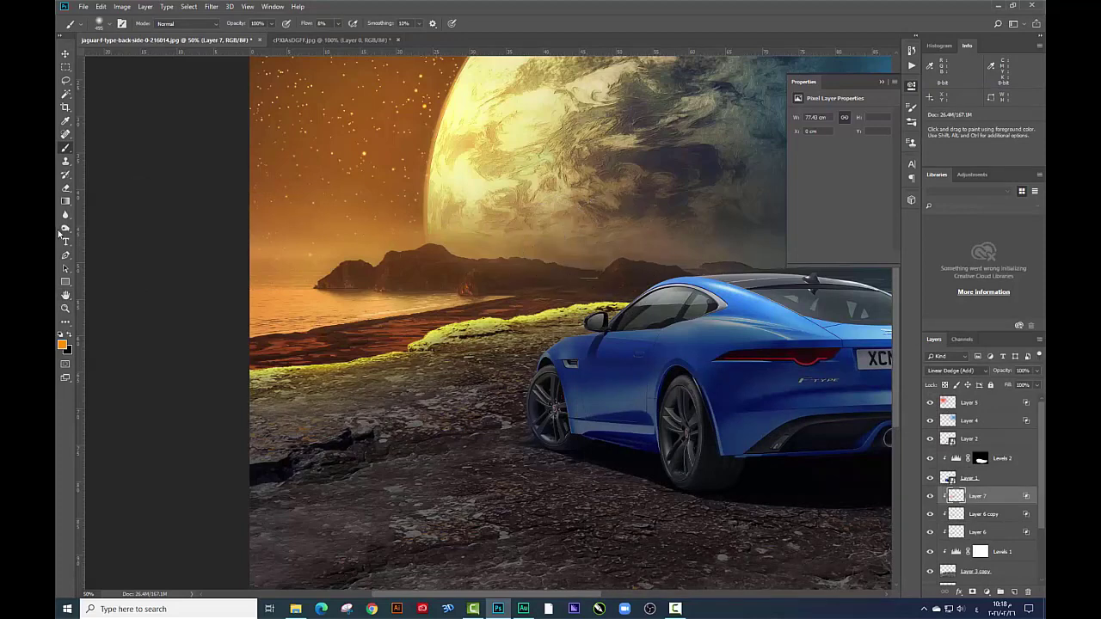
Zoom out to review the image, then zoom in on the shoreline beside the car
key(e)
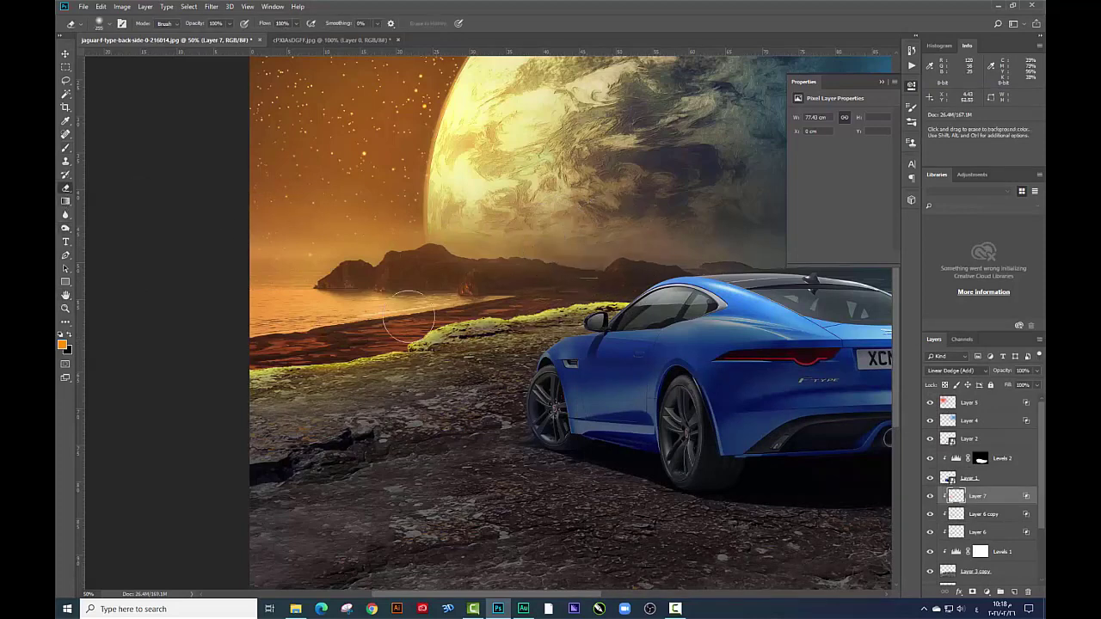
key(ctrl+minus)
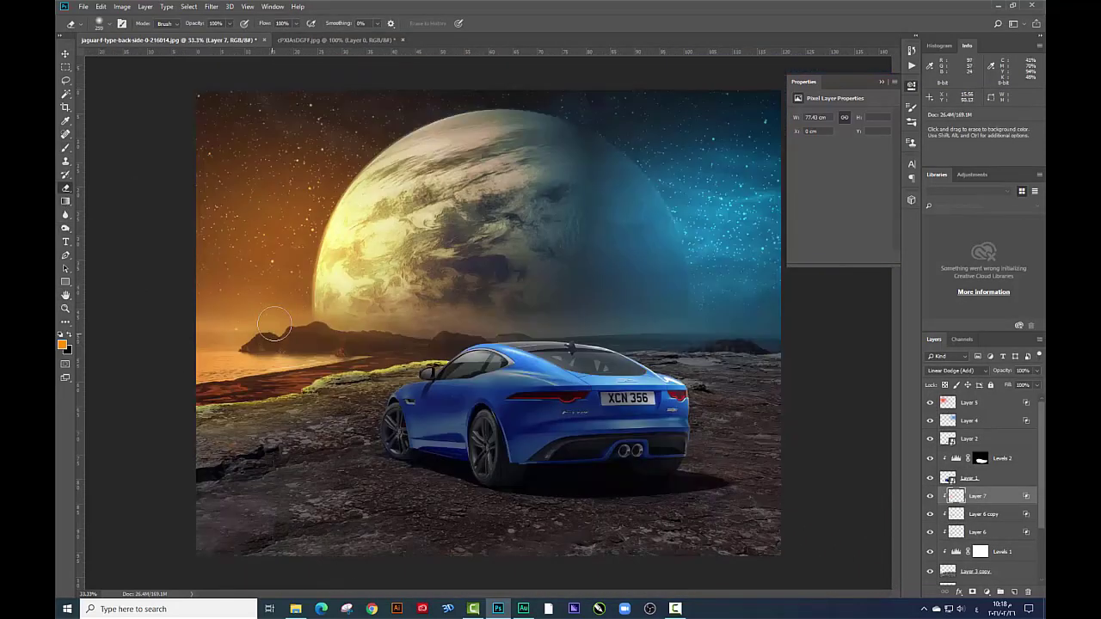
click(65, 53)
drag(499, 314, 502, 315)
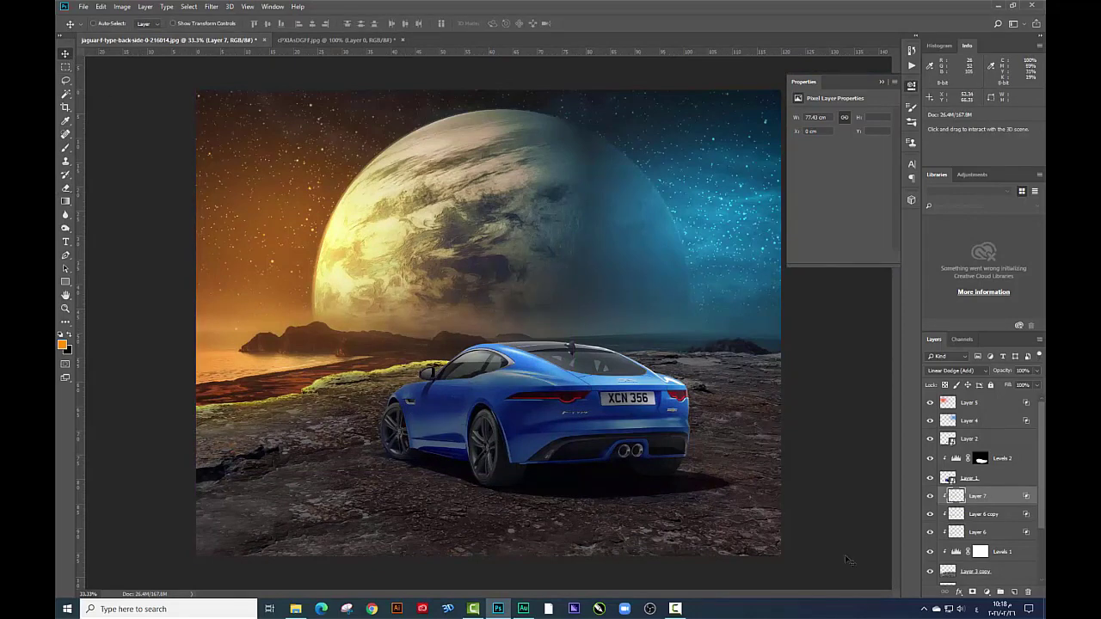
key(ctrl+plus)
key(ctrl+plus)
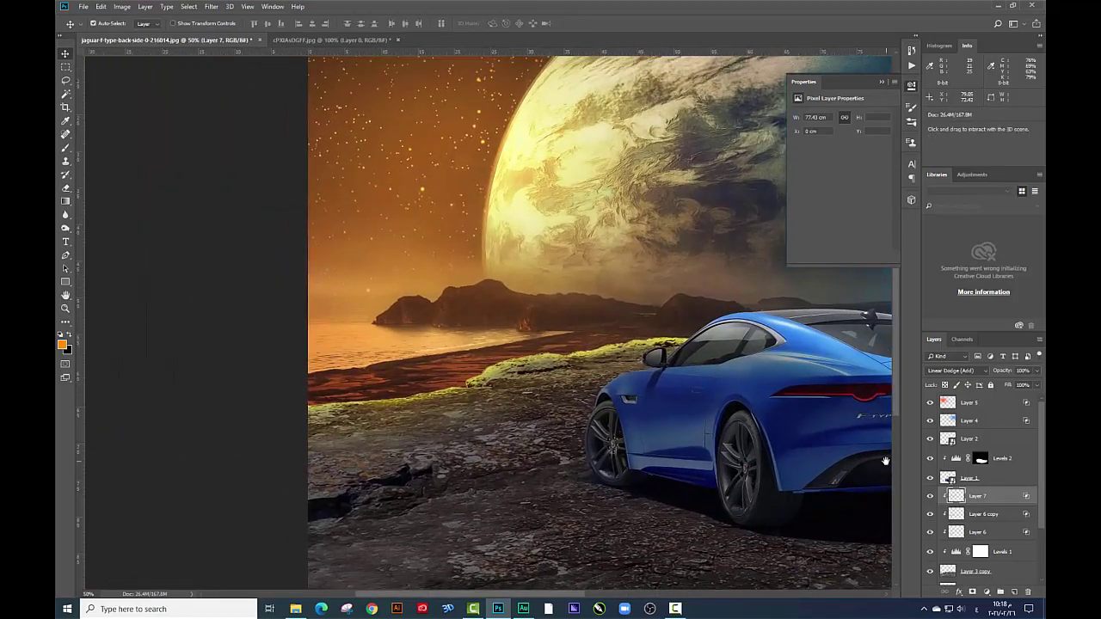
mouse_move(941, 455)
mouse_down()
mouse_move(882, 451)
mouse_move(847, 432)
mouse_up()
Add new Layer 8 and choose a near-white foreground colour for the brush
click(1015, 592)
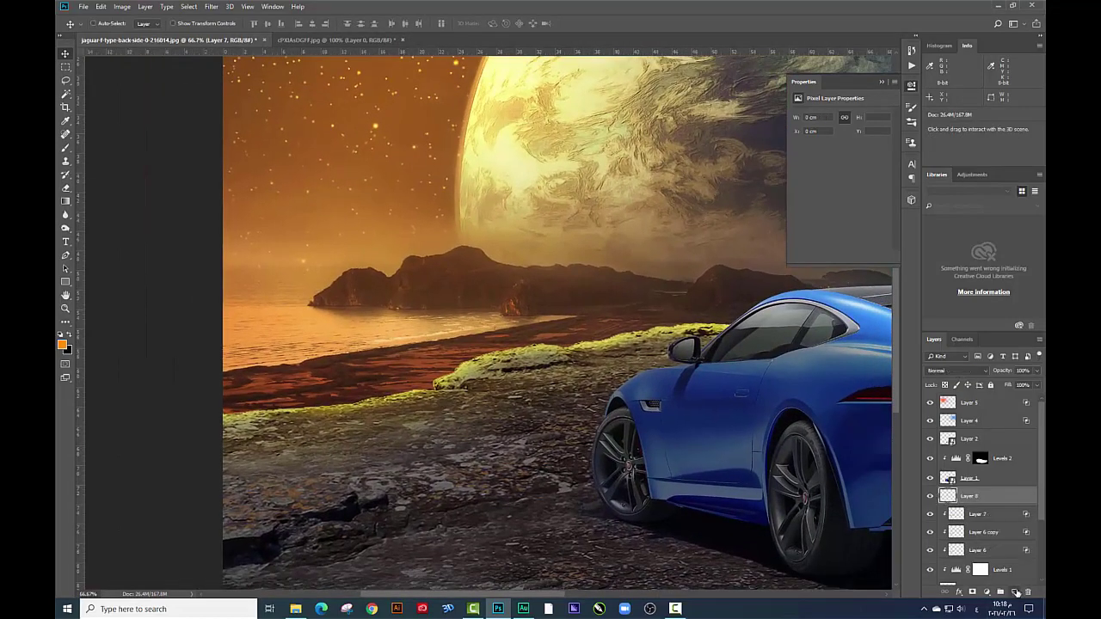
key(ctrl+plus)
click(65, 148)
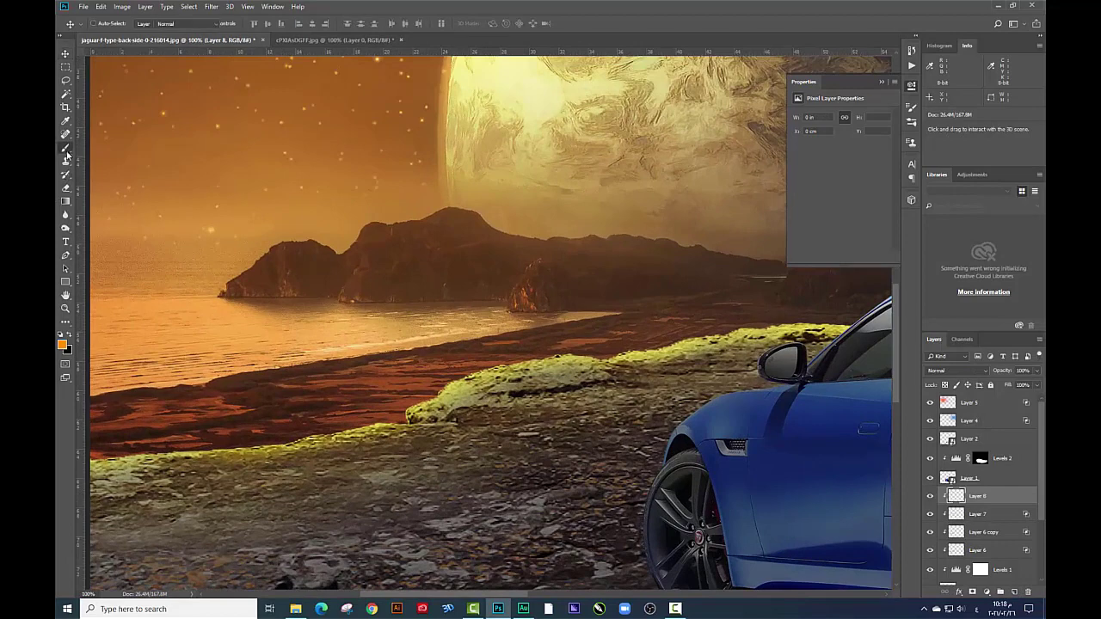
click(62, 345)
drag(764, 255, 760, 215)
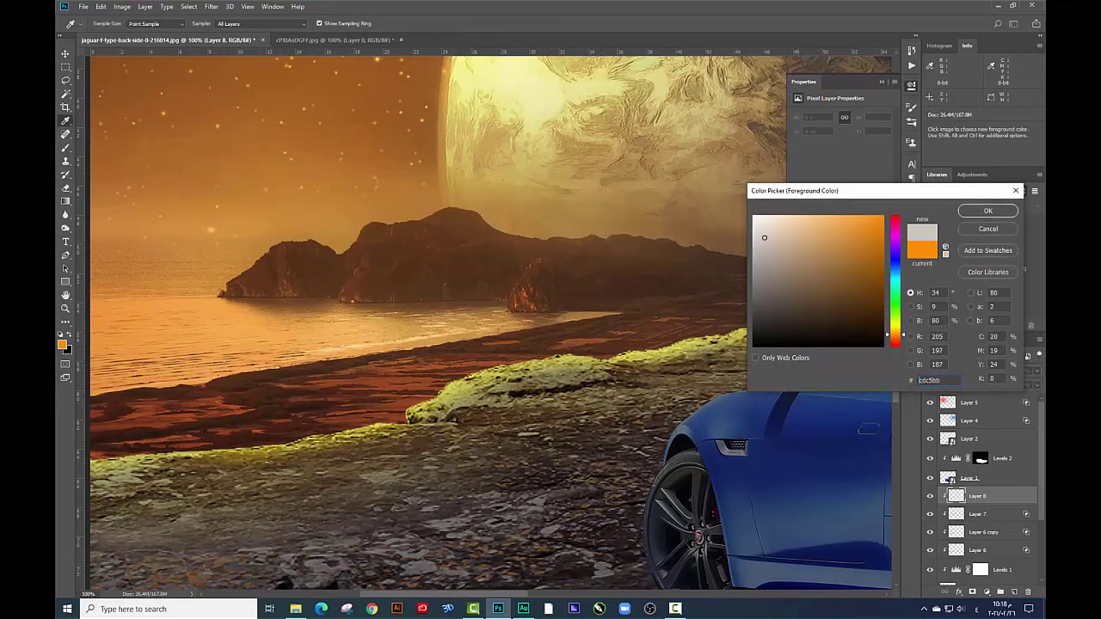
key(Return)
Raise the brush flow to 100% and pan along the shoreline toward the car
right_click(636, 329)
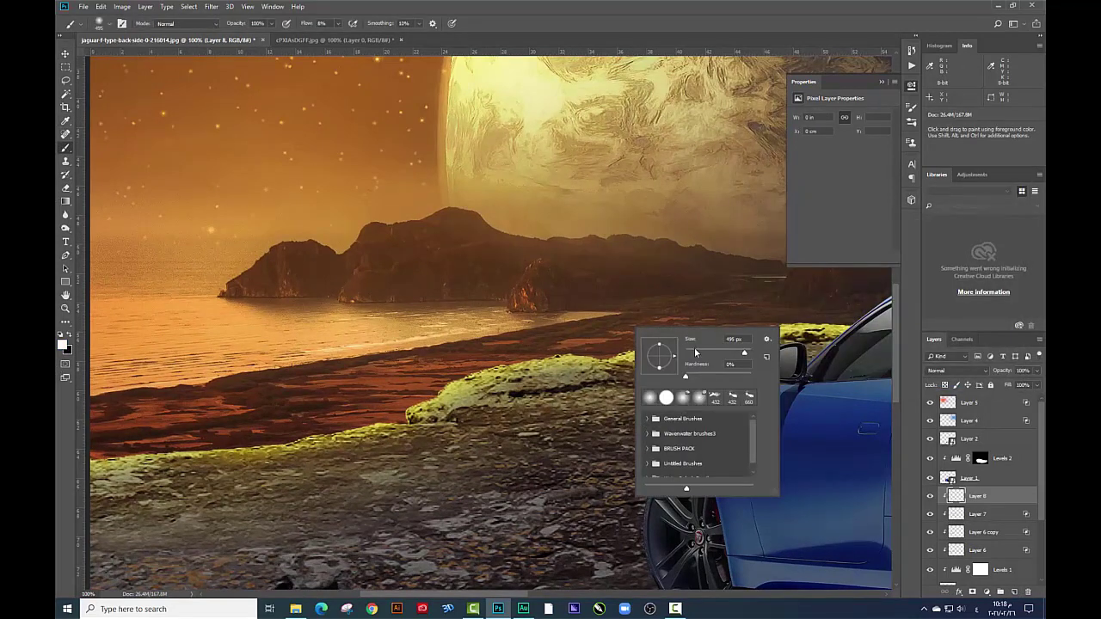
drag(514, 597, 471, 596)
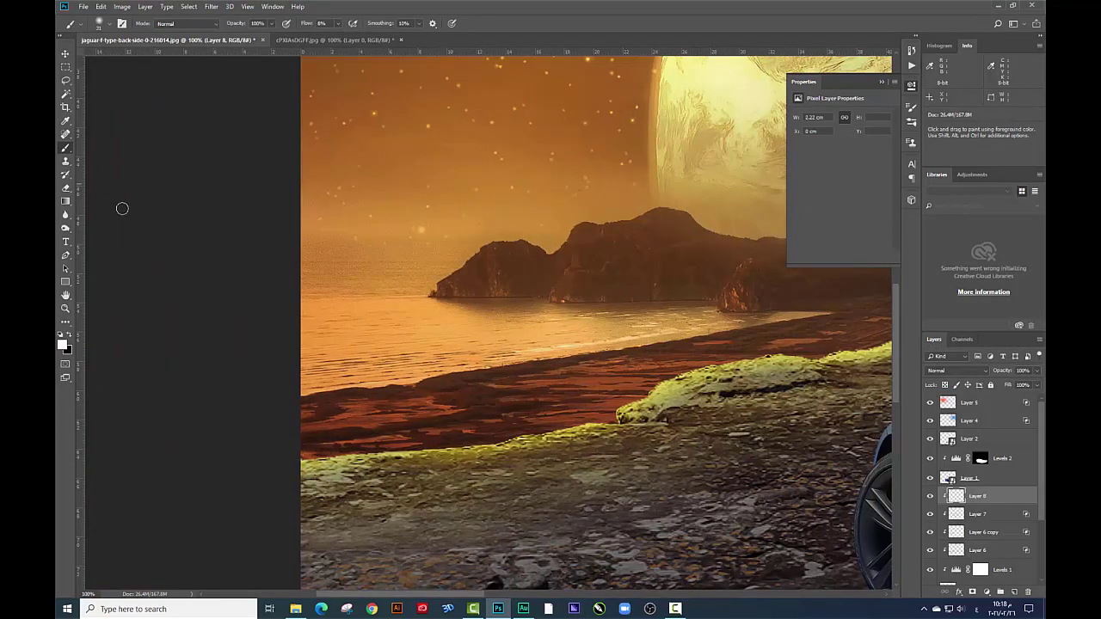
click(337, 23)
drag(332, 35, 382, 35)
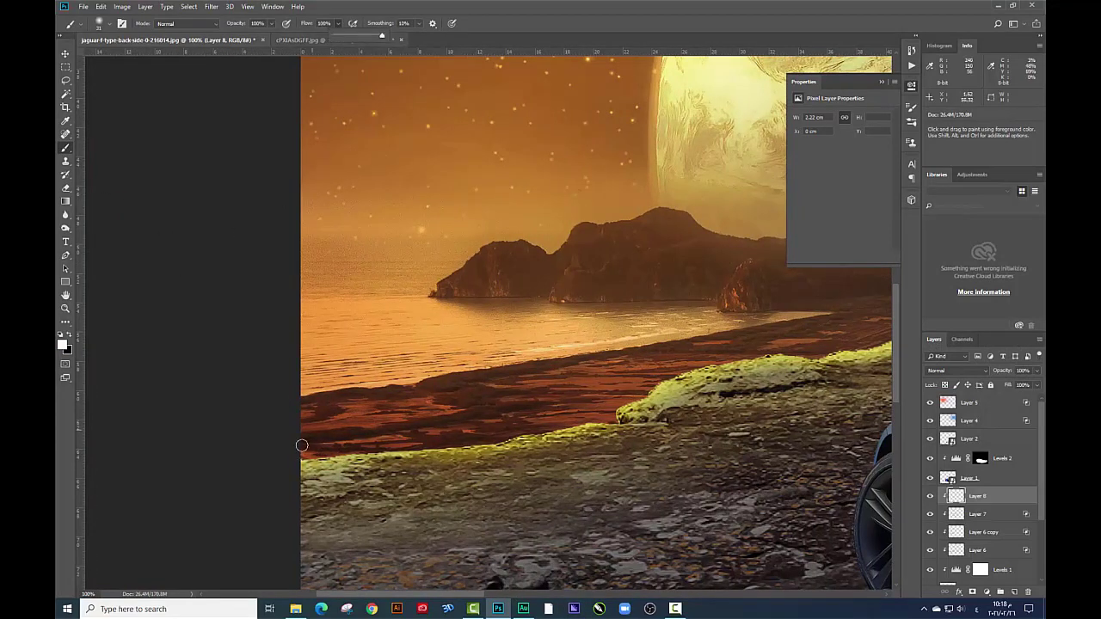
click(294, 458)
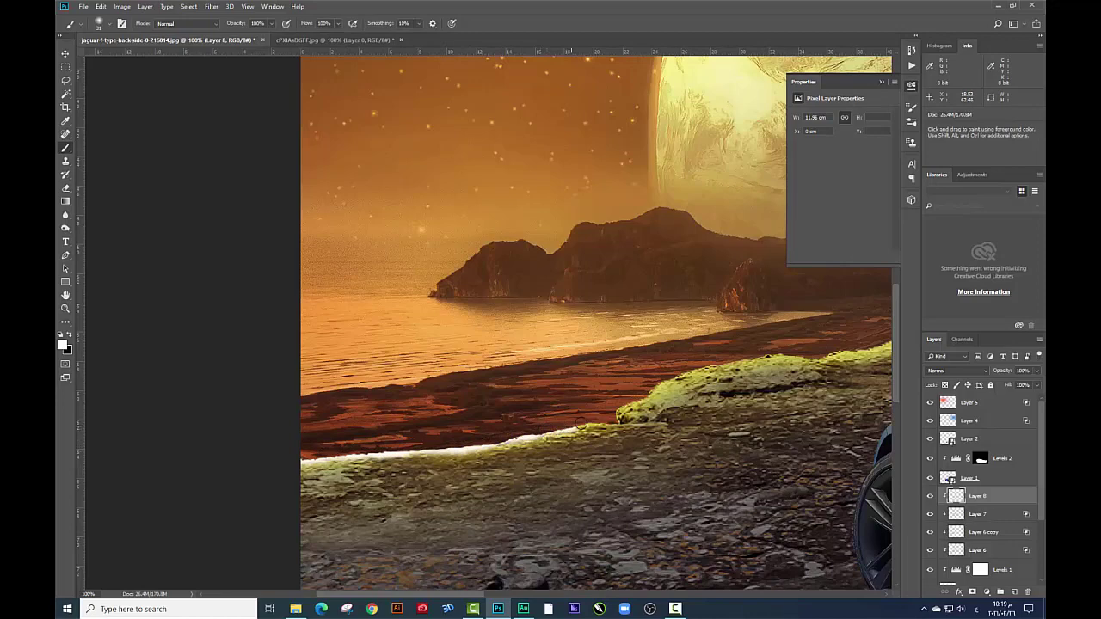
drag(617, 412, 434, 458)
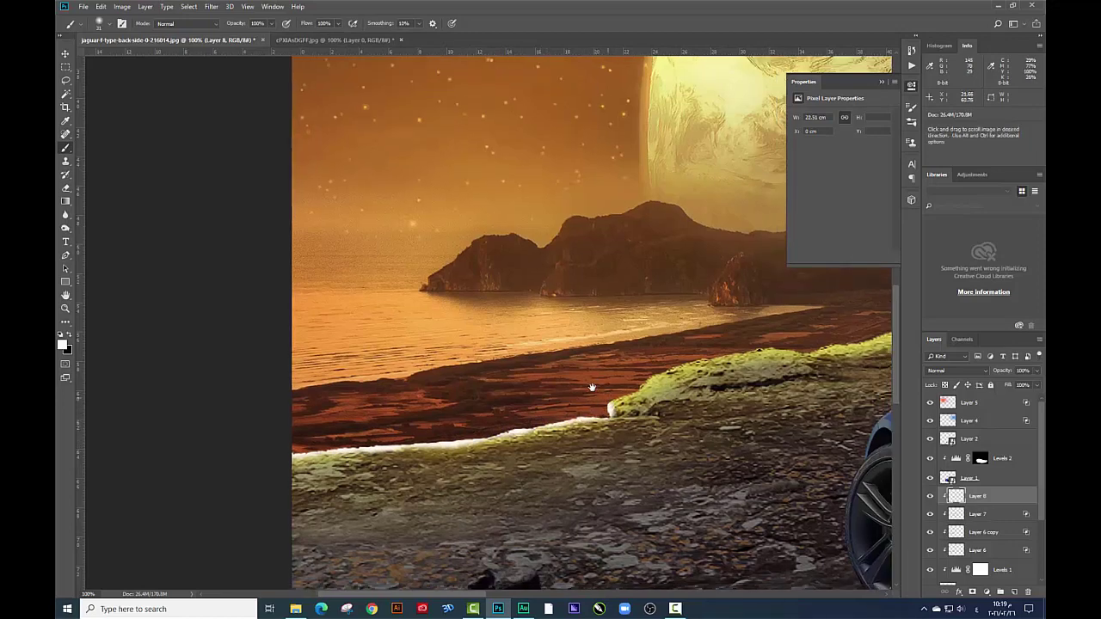
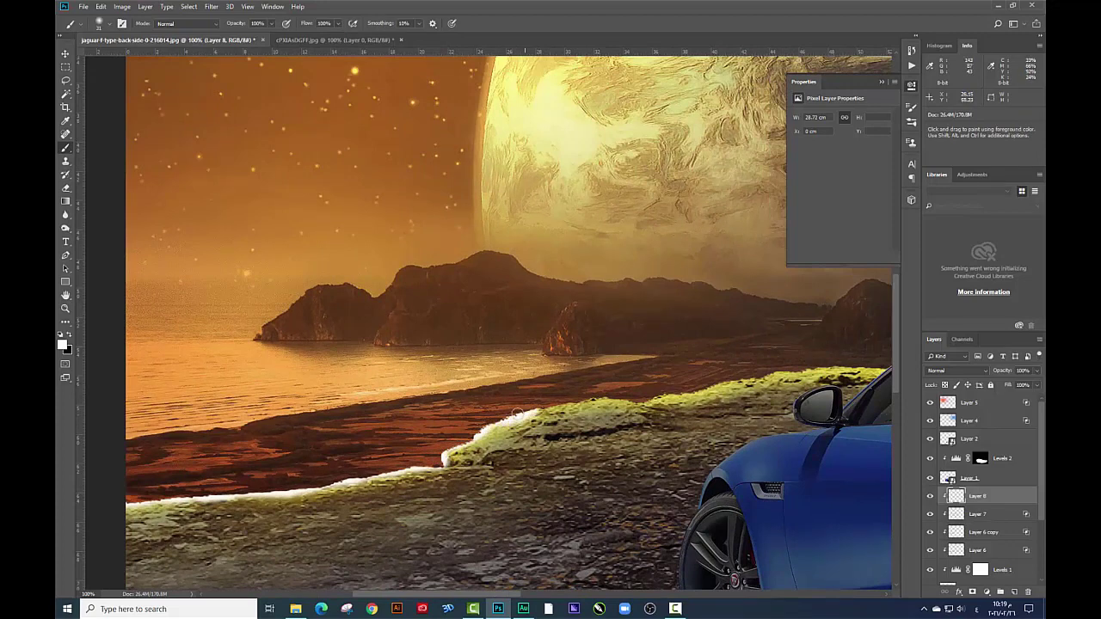
Extend the white glow along the grass edge and blend it as Linear Dodge (Add)
mouse_move(561, 402)
mouse_down()
mouse_move(600, 398)
mouse_move(405, 426)
mouse_up()
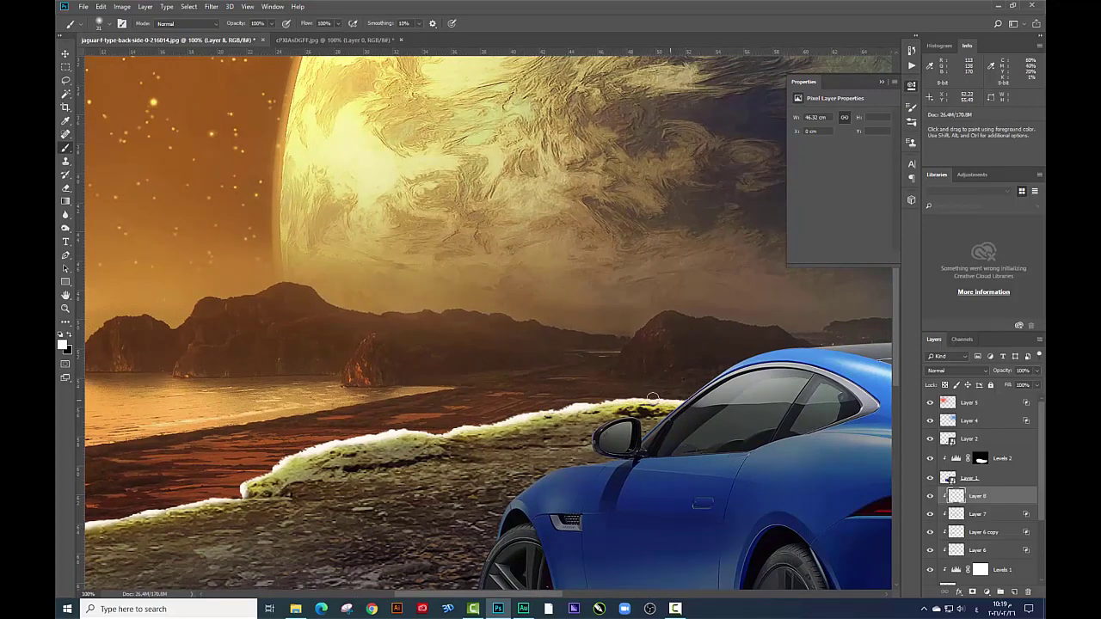
drag(588, 370, 718, 294)
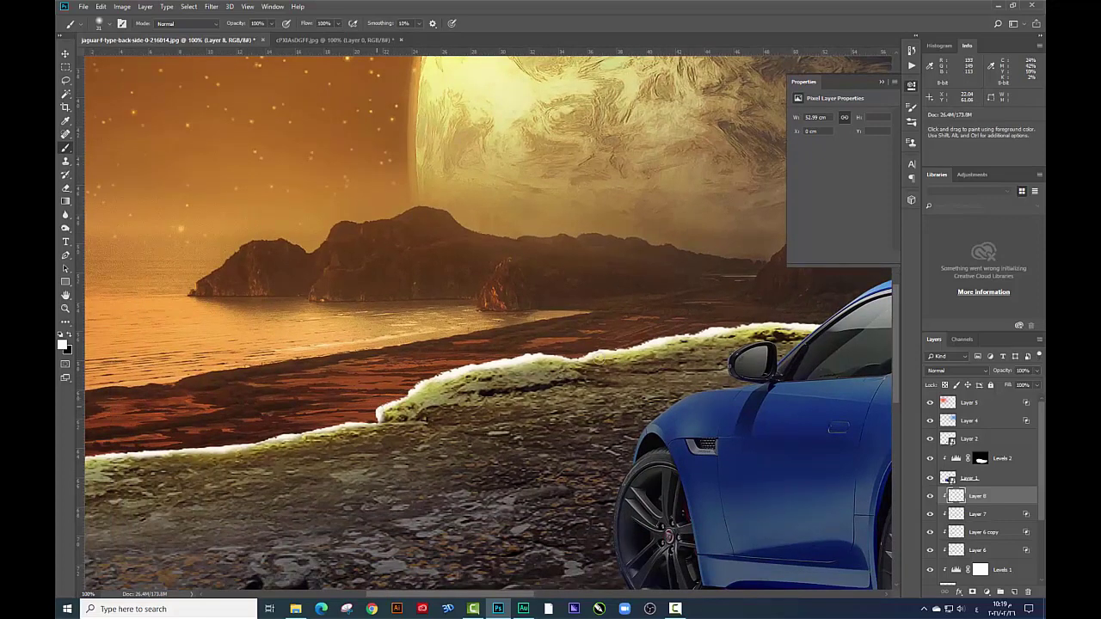
click(957, 370)
click(949, 216)
key(ctrl+minus)
Adjust the glow layer's Underlying Layer blend slider and lower its opacity to 54%
right_click(981, 498)
click(950, 94)
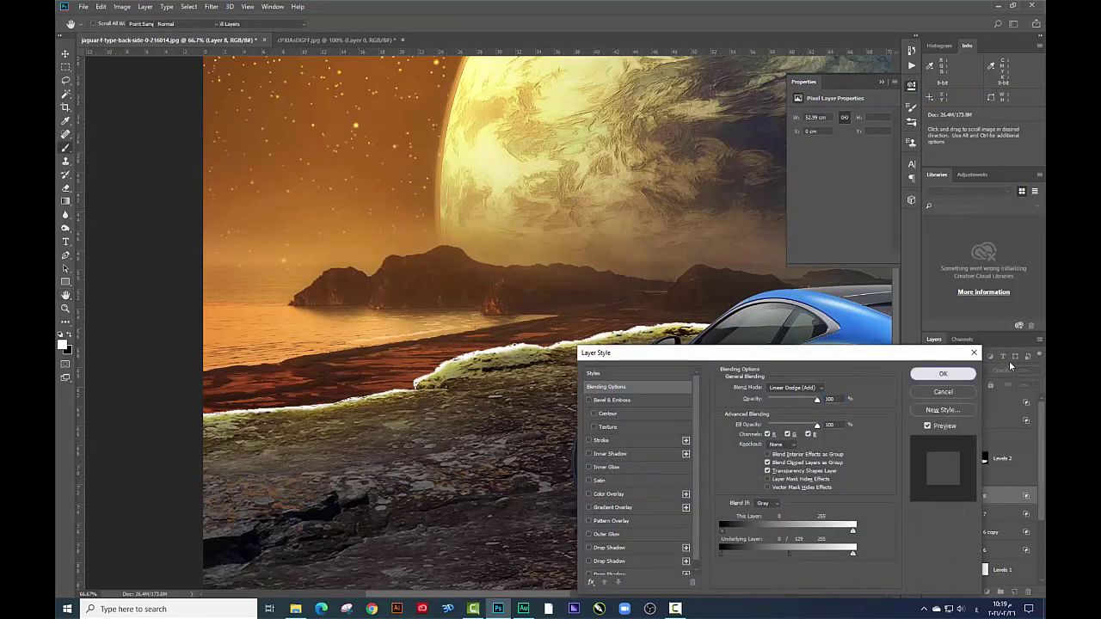
click(943, 373)
drag(1006, 386, 1008, 386)
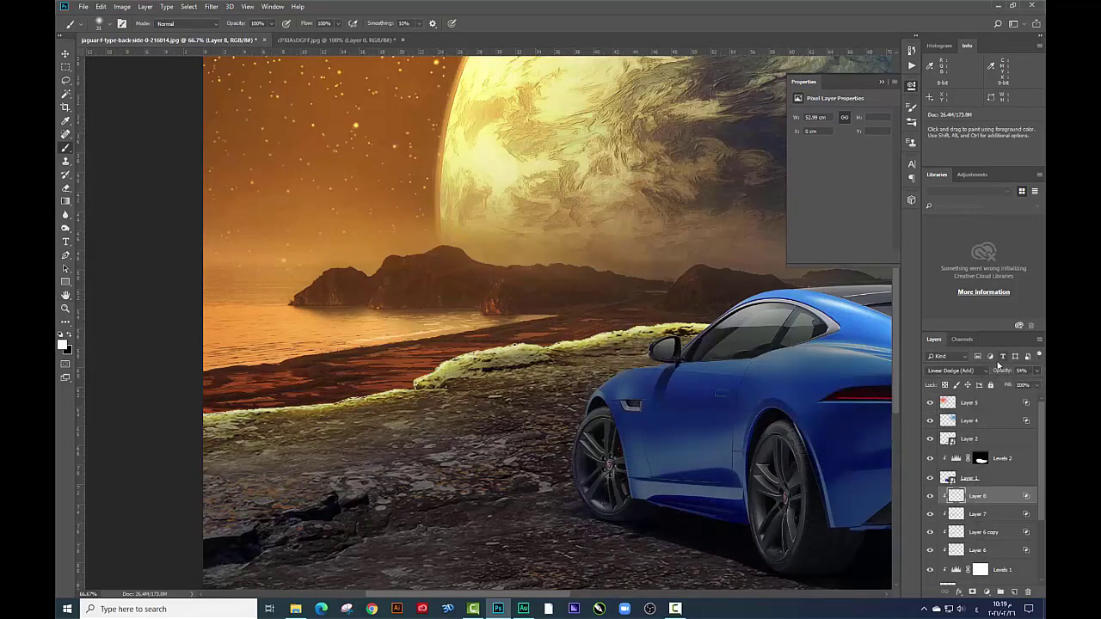
Zoom to 100% on the shoreline with the Move tool and select Layer 6
key(ctrl+minus)
key(ctrl+minus)
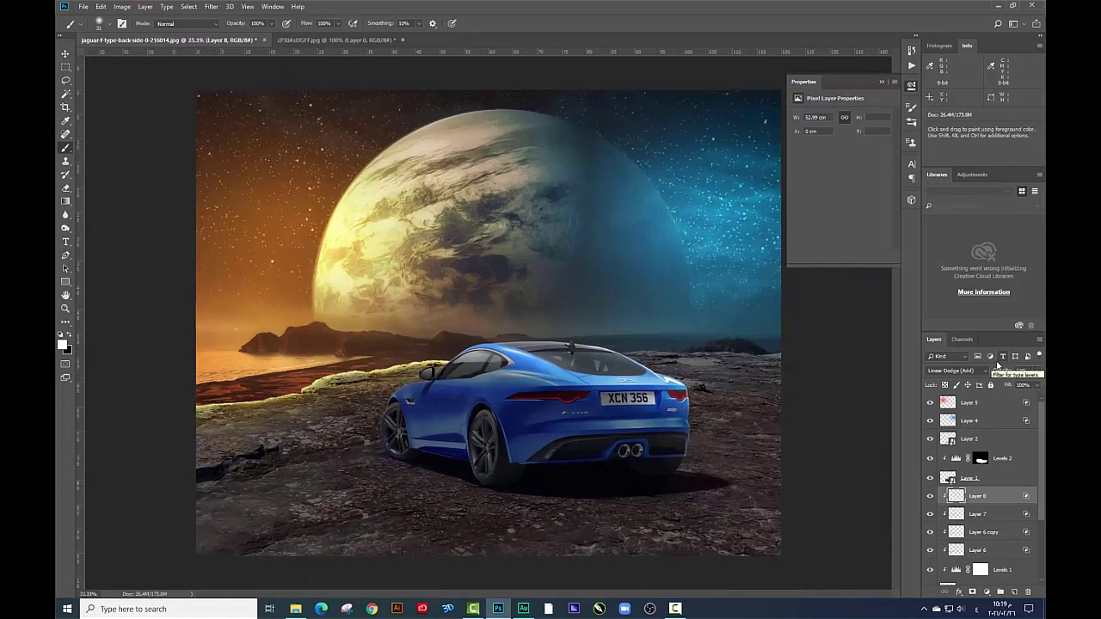
key(ctrl+plus)
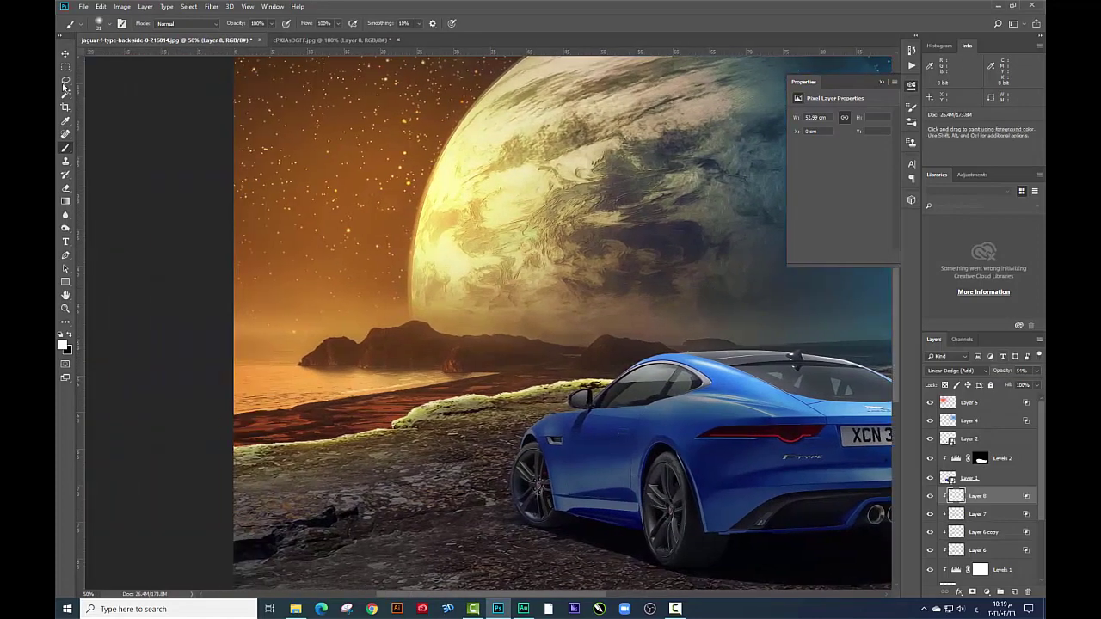
click(66, 55)
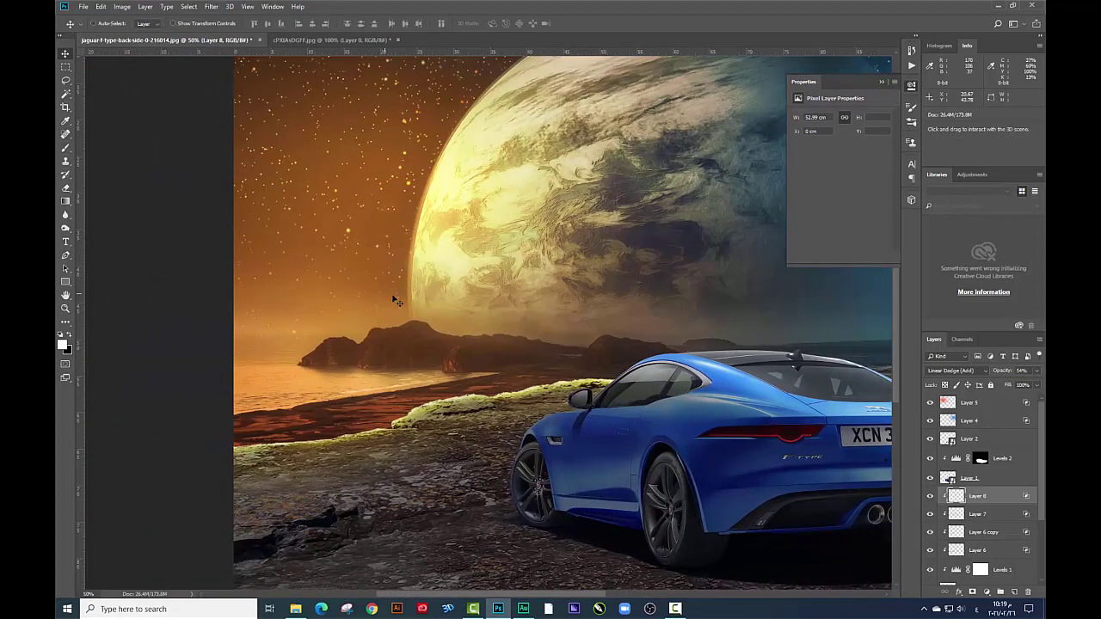
key(ctrl+plus)
drag(319, 416, 467, 331)
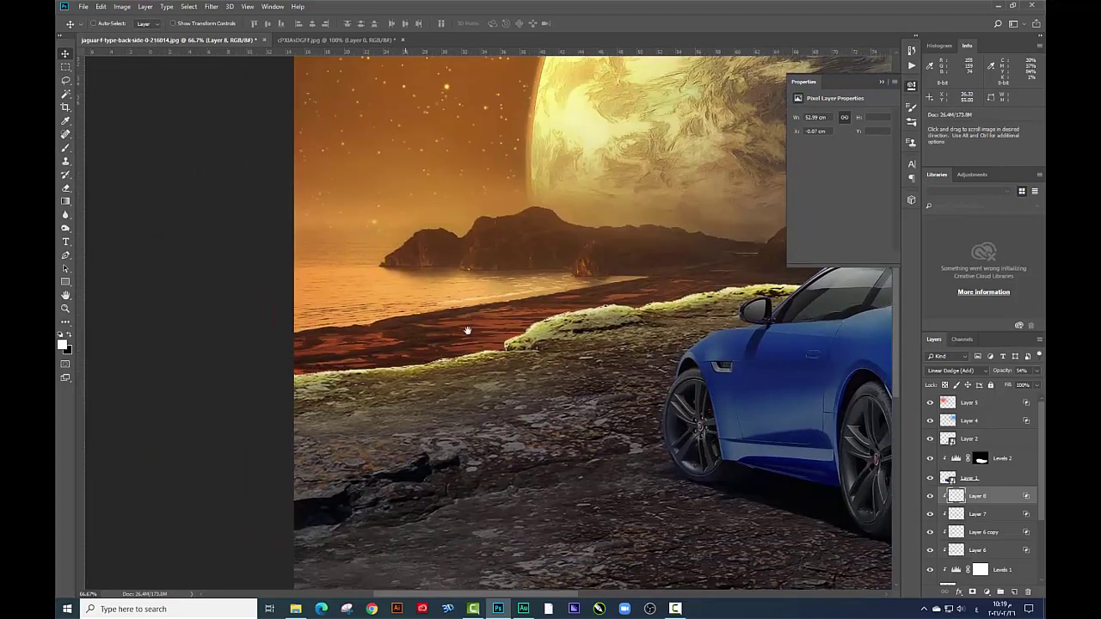
key(ctrl+plus)
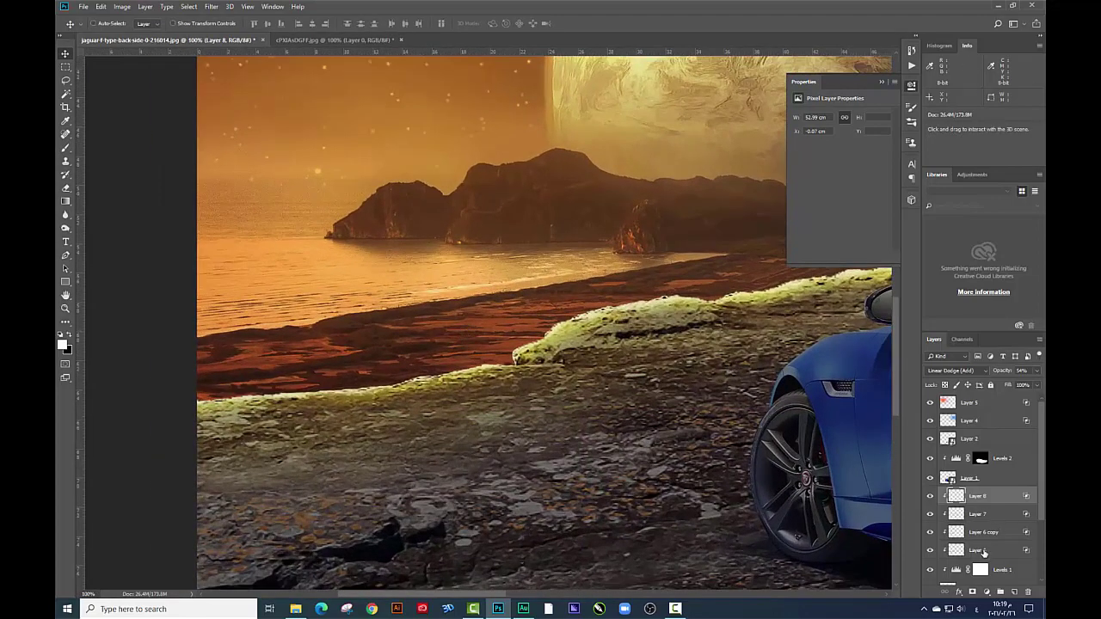
click(979, 550)
Shift Layer 6's hue to -28 and Layer 6 copy's hue to -21
key(ctrl+u)
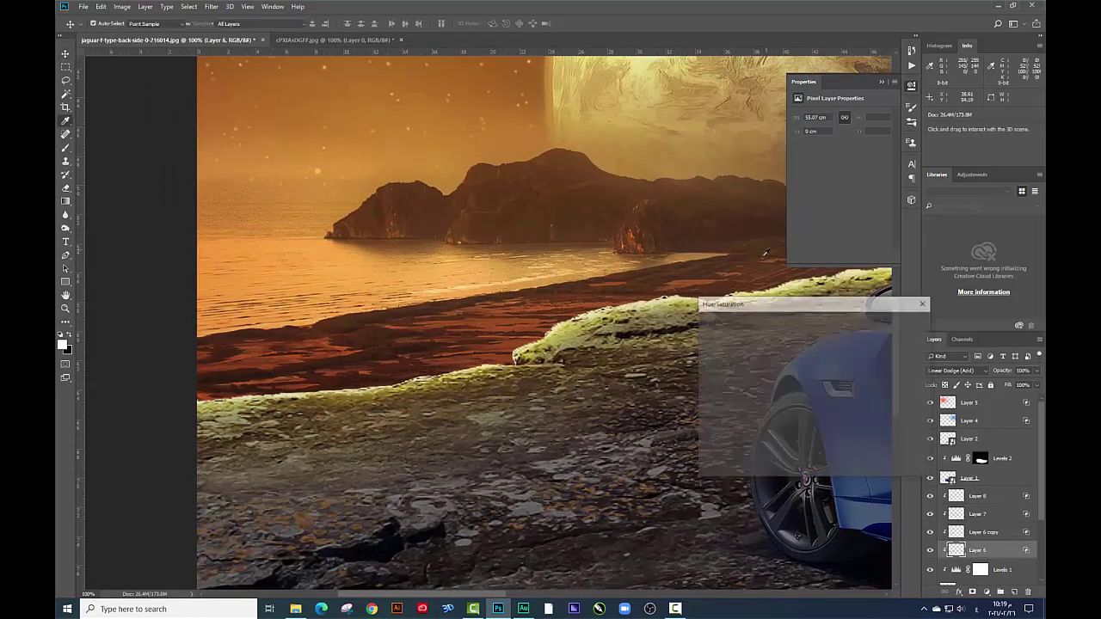
drag(792, 374, 781, 376)
click(903, 323)
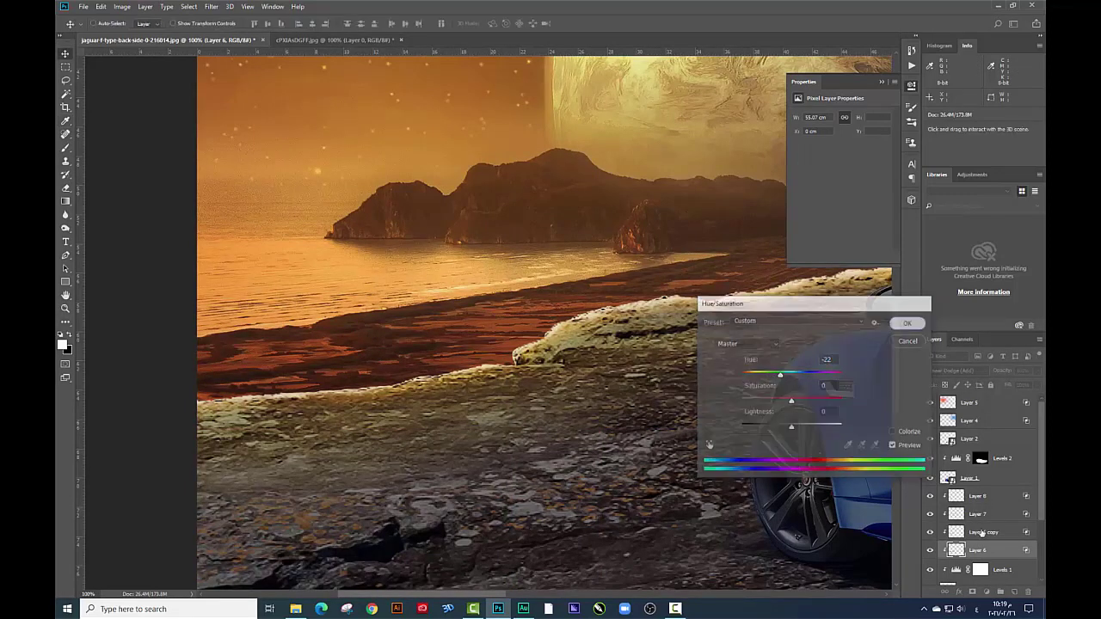
key(ctrl+j)
key(ctrl+u)
drag(793, 382, 781, 379)
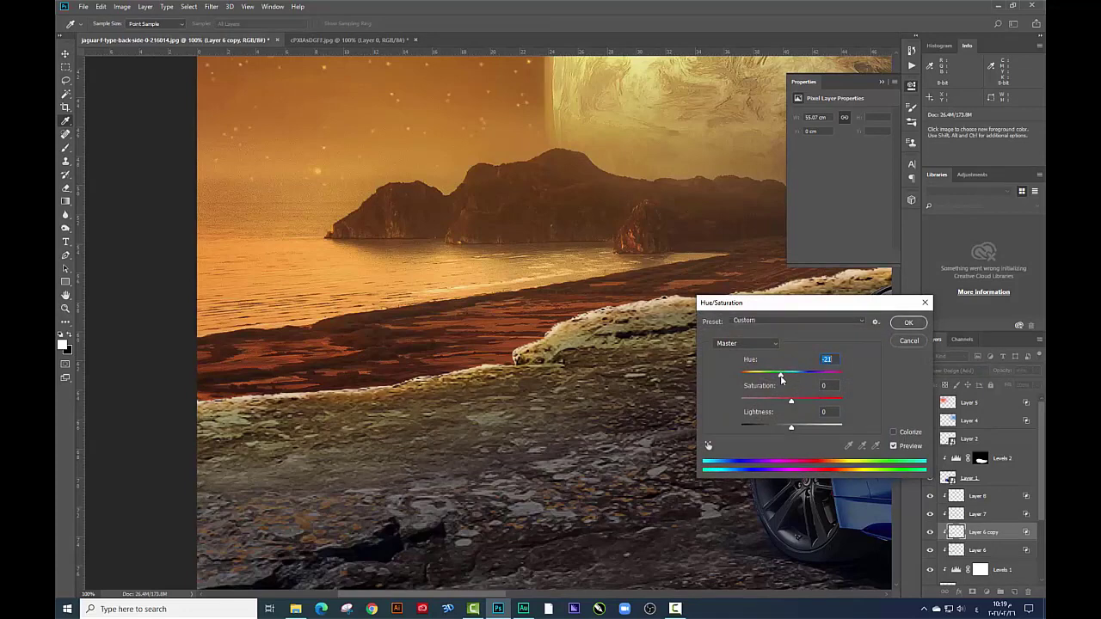
key(Return)
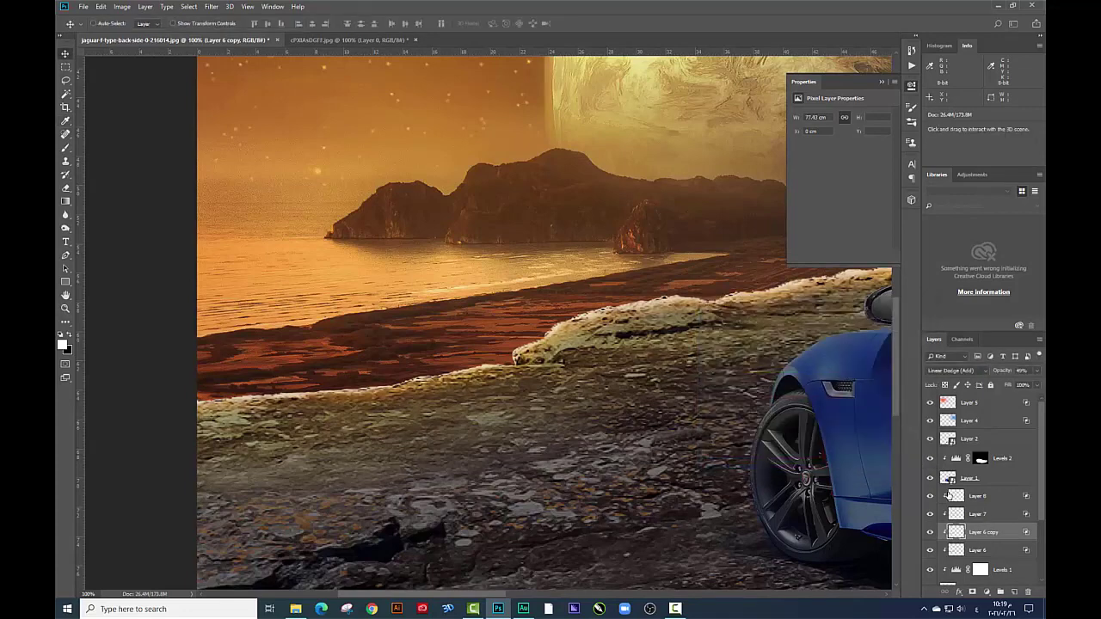
Shift Layer 7's hue to -24 so the shoreline edge turns cream
click(986, 514)
key(ctrl+u)
mouse_move(791, 376)
mouse_down()
mouse_move(778, 377)
mouse_move(790, 377)
mouse_up()
click(908, 322)
mouse_move(538, 236)
mouse_down()
mouse_move(388, 190)
mouse_move(523, 216)
mouse_up()
drag(516, 344, 484, 335)
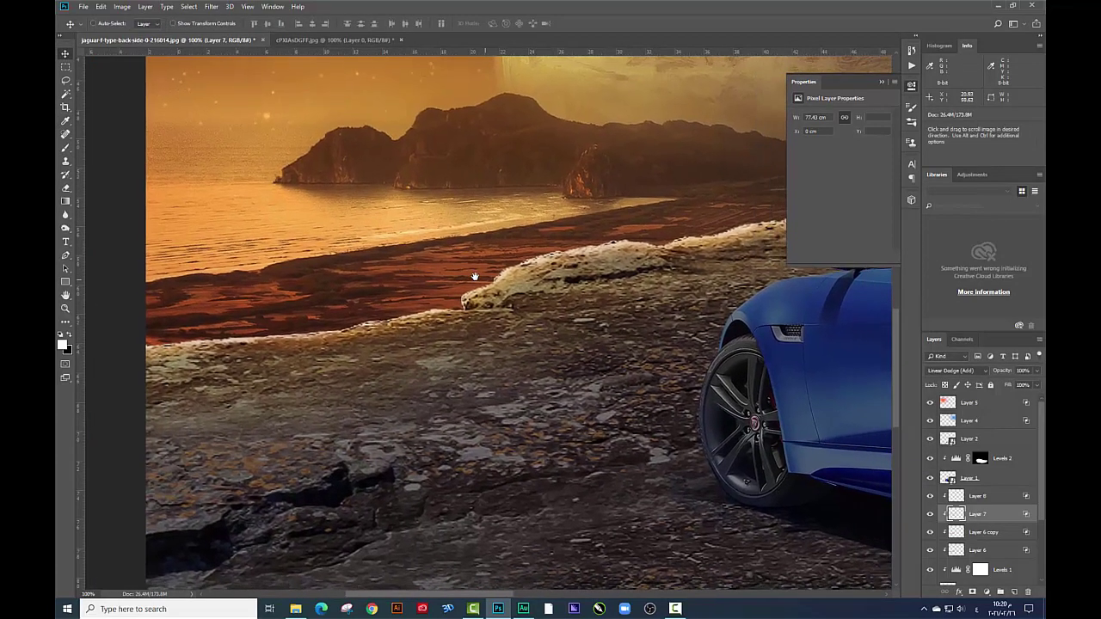
Add a new layer and set up a 6 px brush with an orange foreground colour
click(1016, 592)
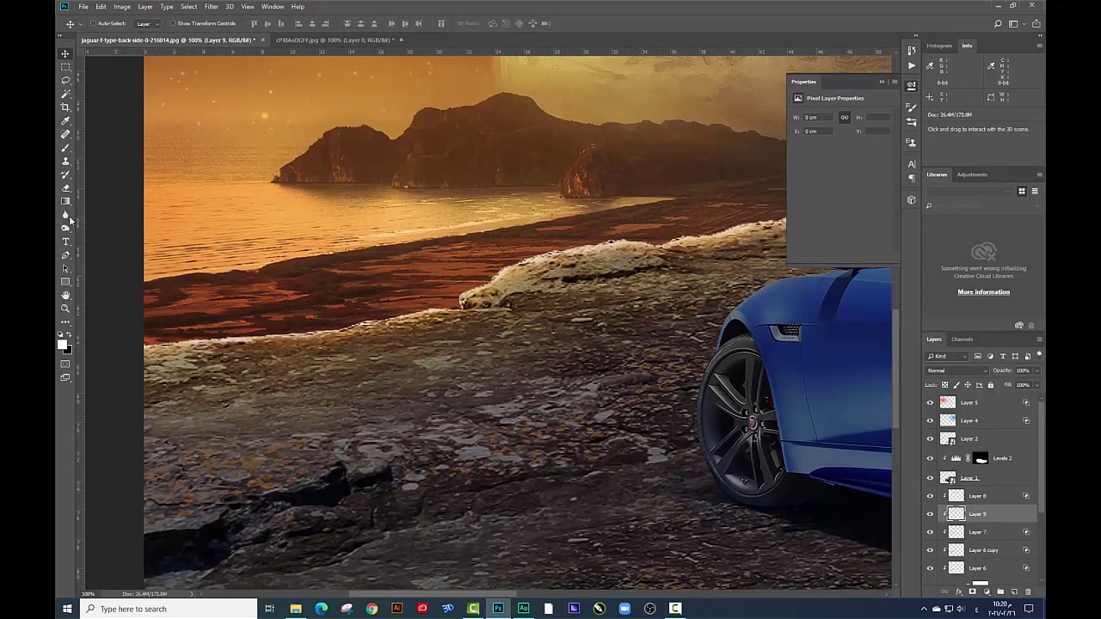
click(62, 345)
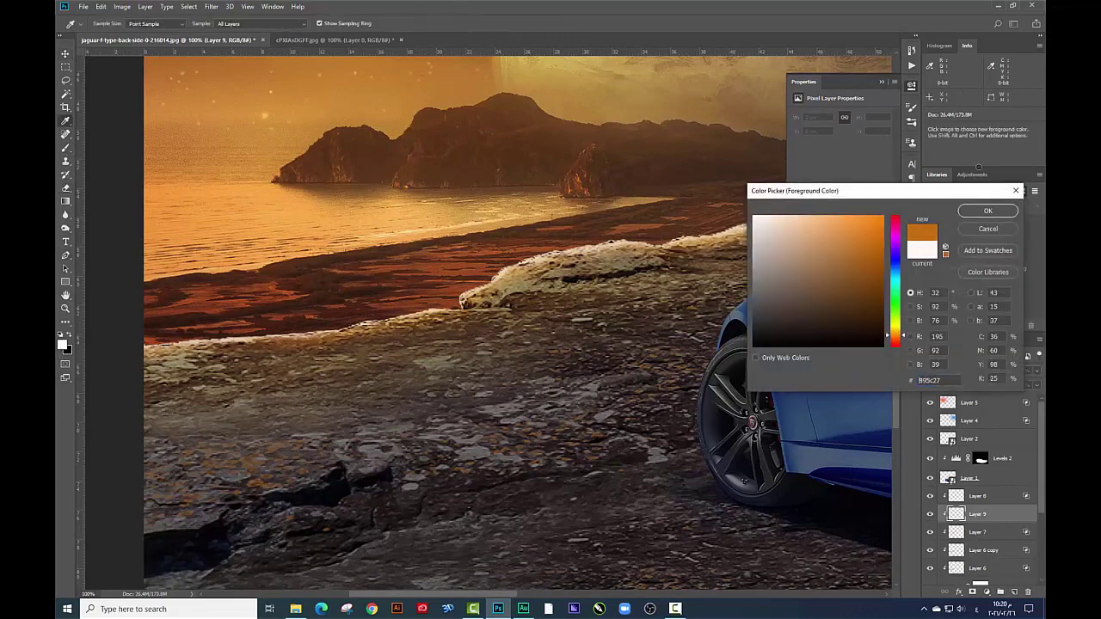
key(Return)
key(b)
right_click(401, 324)
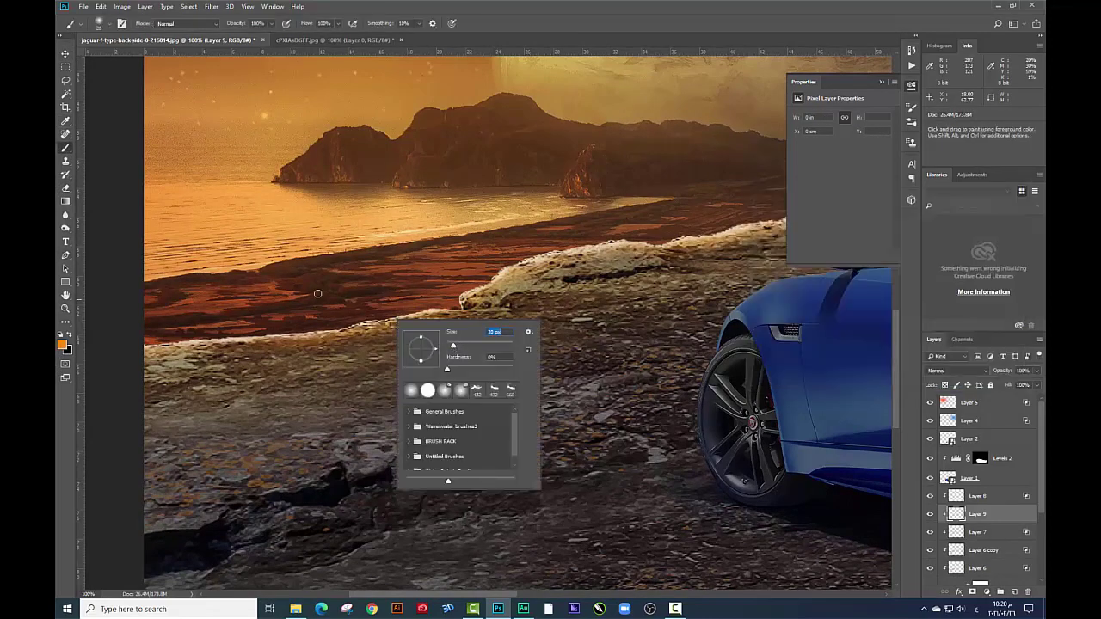
key(ctrl+plus)
right_click(563, 308)
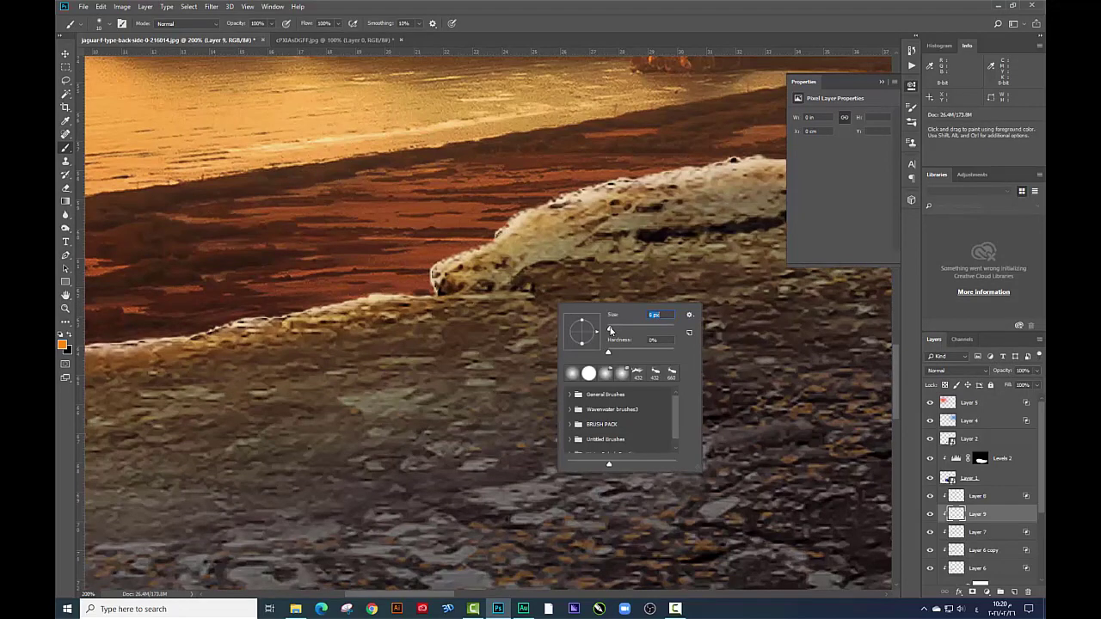
key(Return)
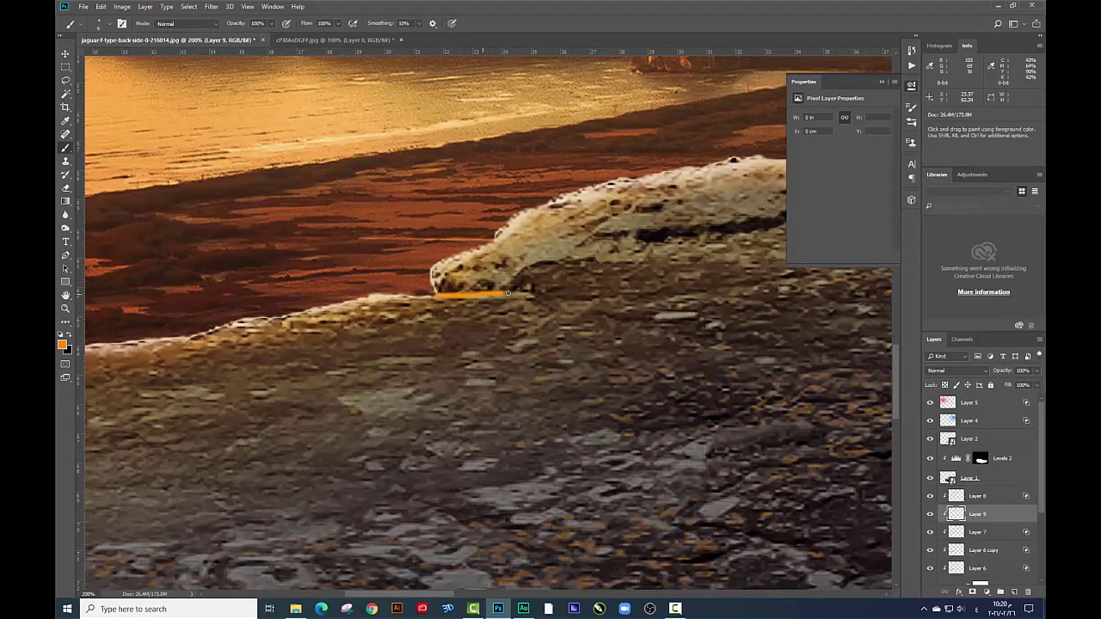
Paint a thin orange line along the foam edge, undoing one bad stroke
scroll(527, 292, right, 3)
scroll(526, 292, up, 2)
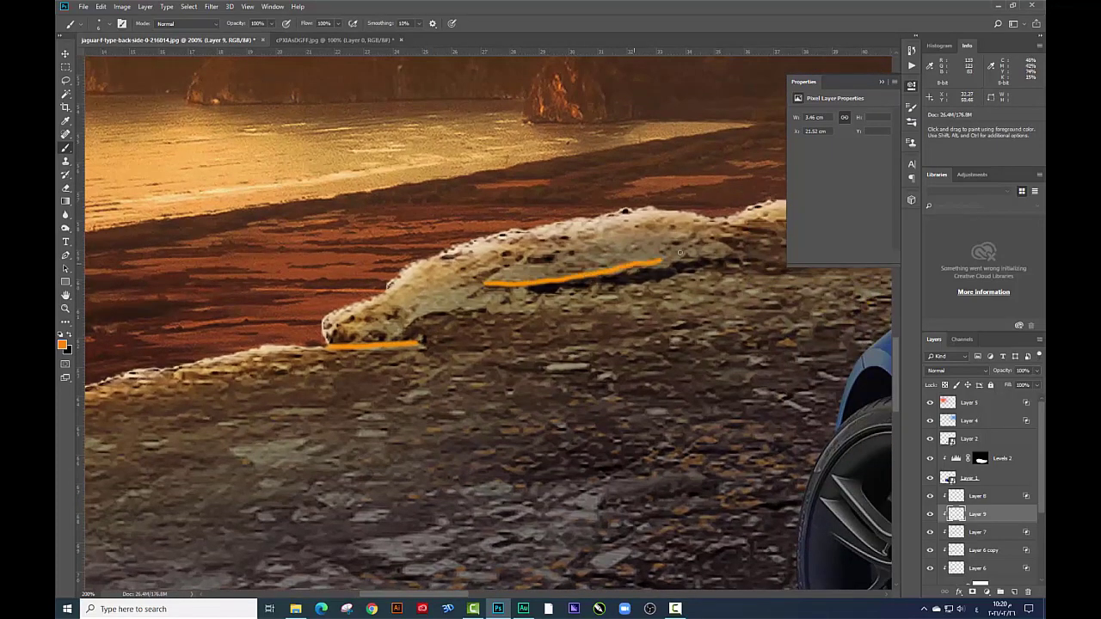
scroll(333, 395, up, 3)
scroll(333, 395, right, 5)
scroll(333, 395, right, 2)
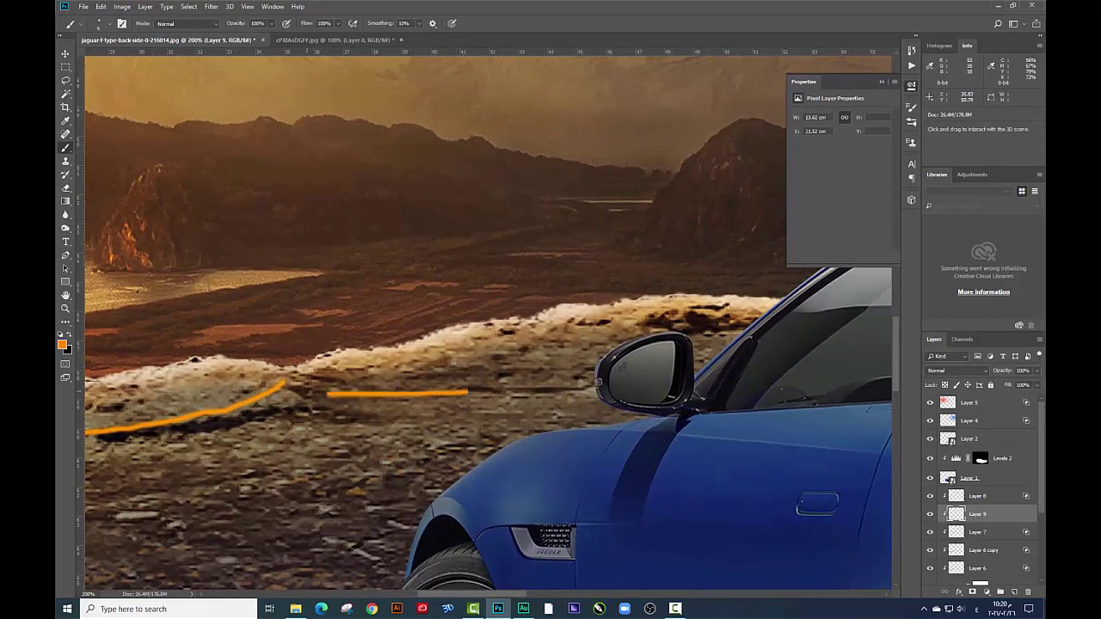
key(ctrl+z)
drag(374, 393, 449, 394)
scroll(479, 344, right, 3)
scroll(478, 344, up, 1)
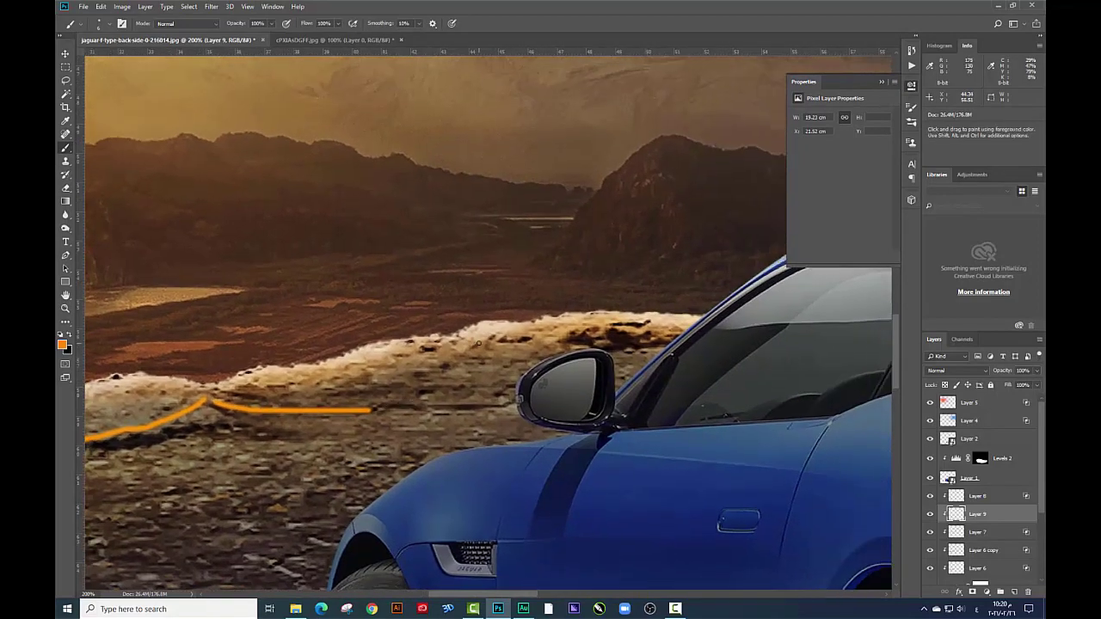
scroll(532, 341, left, 2)
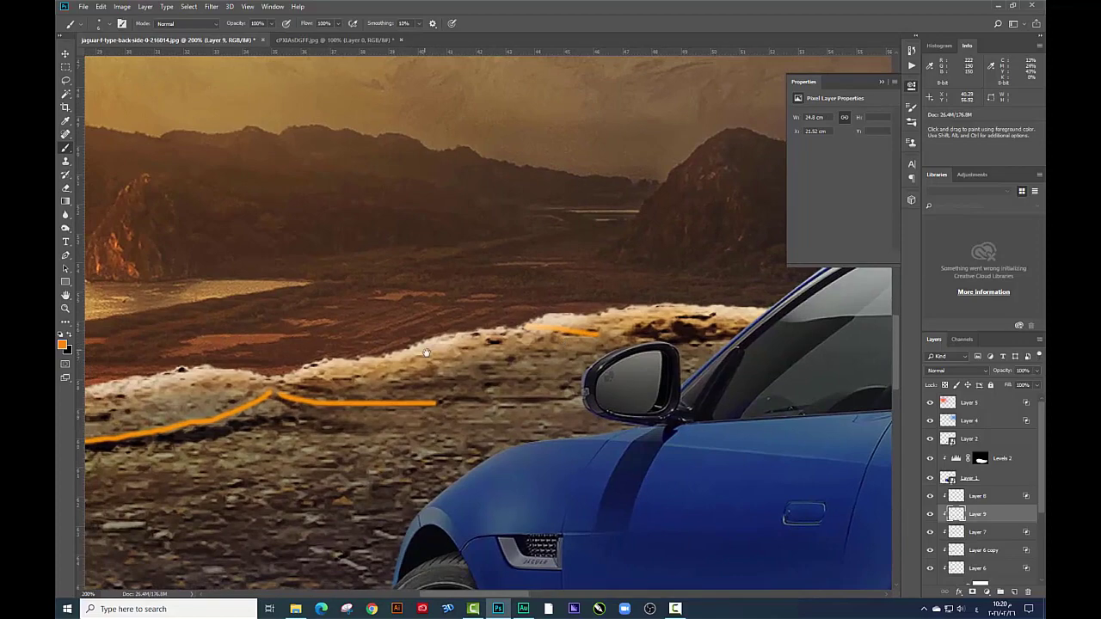
scroll(472, 338, left, 5)
scroll(471, 338, left, 5)
scroll(472, 338, down, 3)
scroll(472, 338, left, 5)
scroll(471, 338, down, 1)
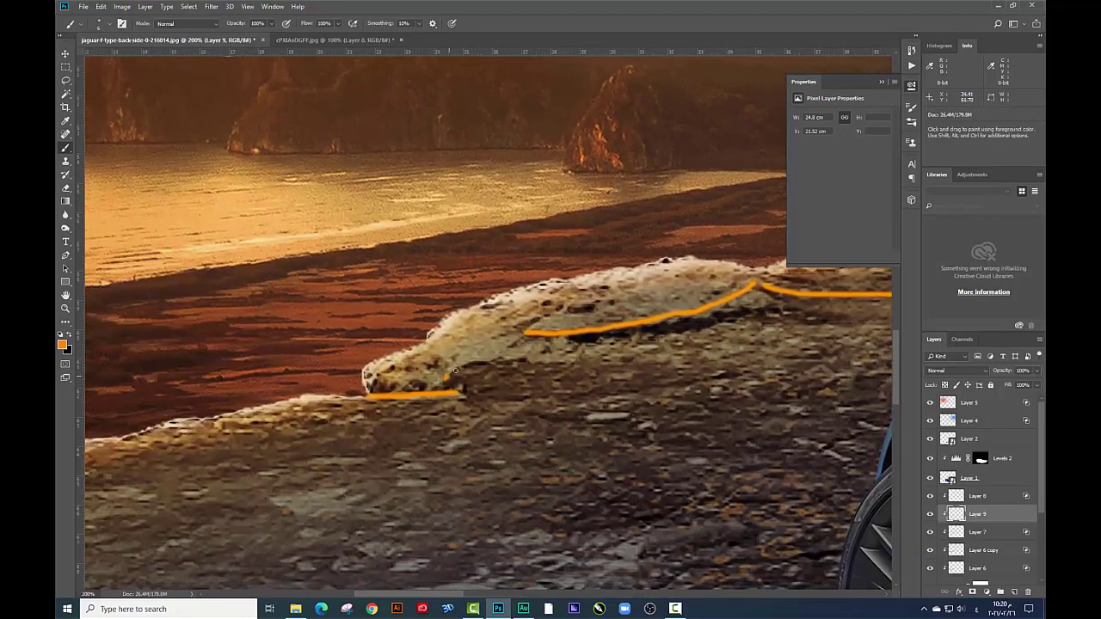
scroll(426, 368, left, 8)
scroll(425, 368, down, 3)
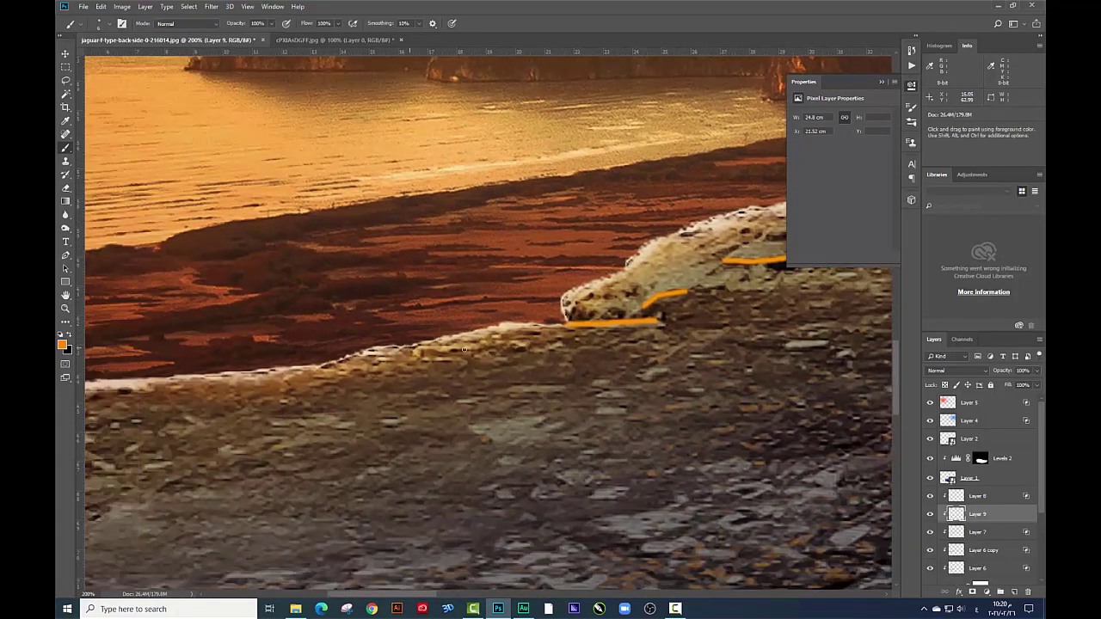
scroll(372, 375, left, 5)
scroll(344, 362, left, 4)
scroll(344, 361, down, 1)
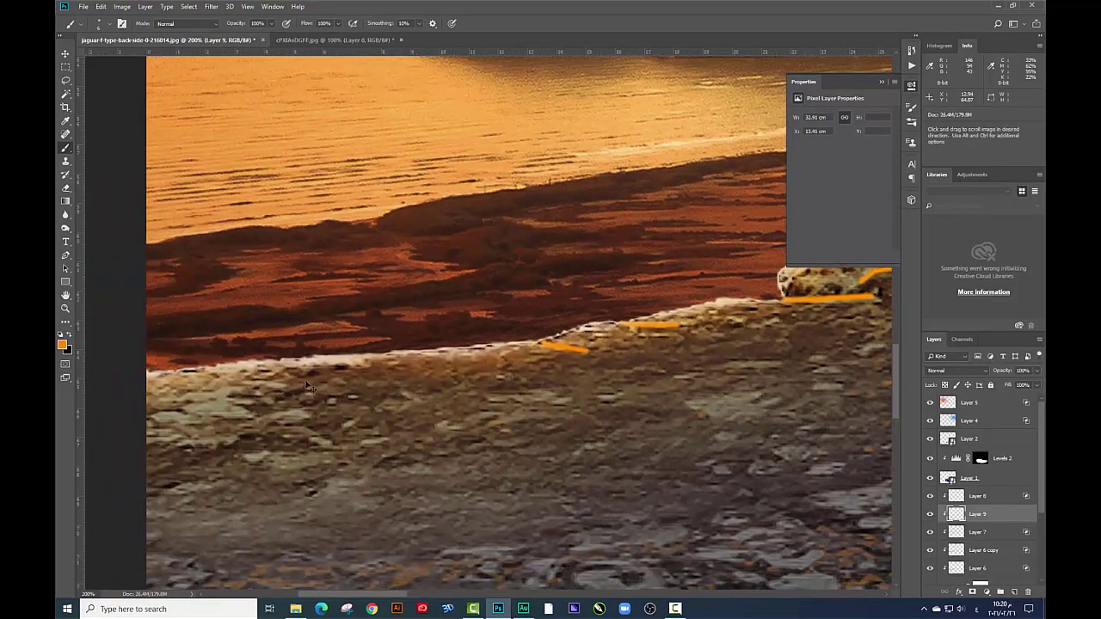
scroll(567, 352, down, 1)
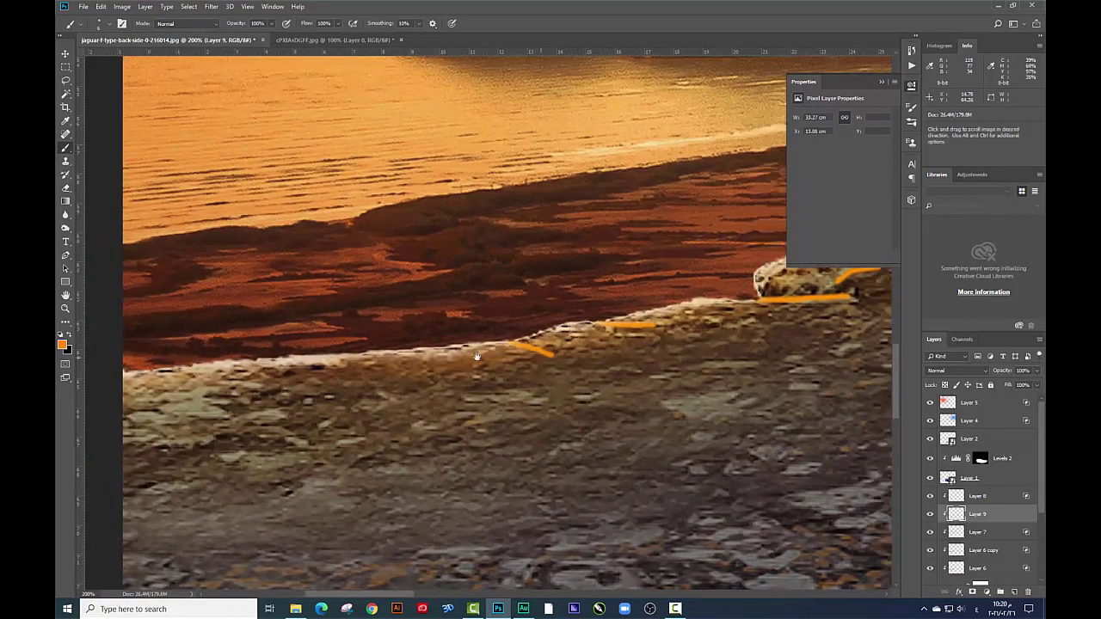
scroll(585, 340, down, 2)
scroll(619, 327, down, 1)
drag(636, 320, 486, 381)
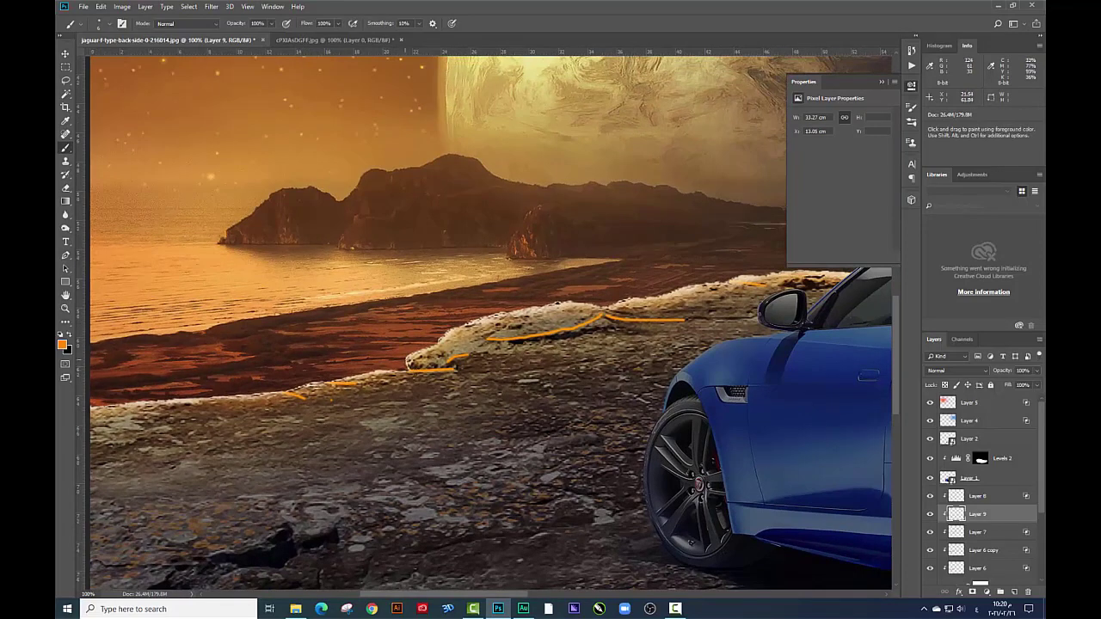
Blend the orange line layer as Linear Dodge (Add) and adjust its blending options
click(942, 373)
click(928, 221)
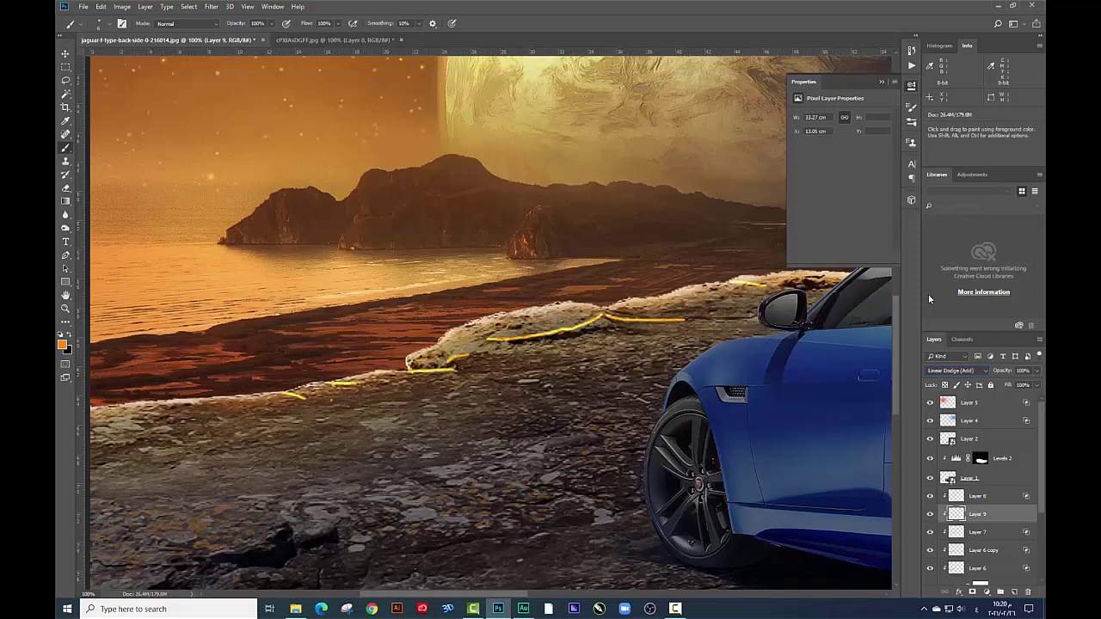
right_click(961, 486)
click(841, 202)
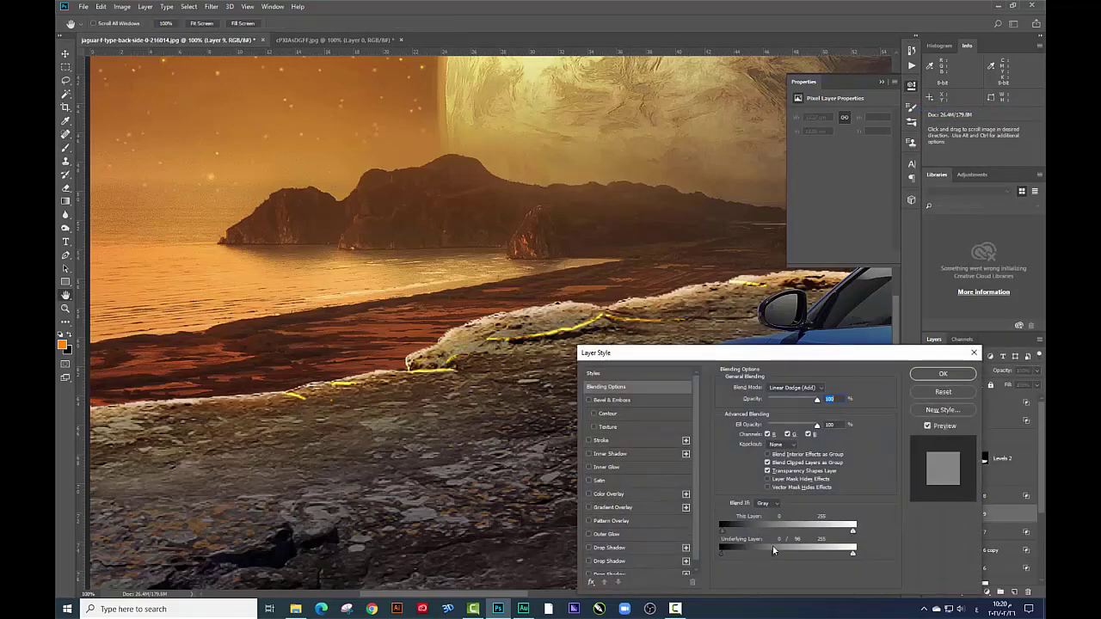
click(943, 373)
Erase the stray yellow streaks along the foam with a soft 259 px eraser
click(66, 187)
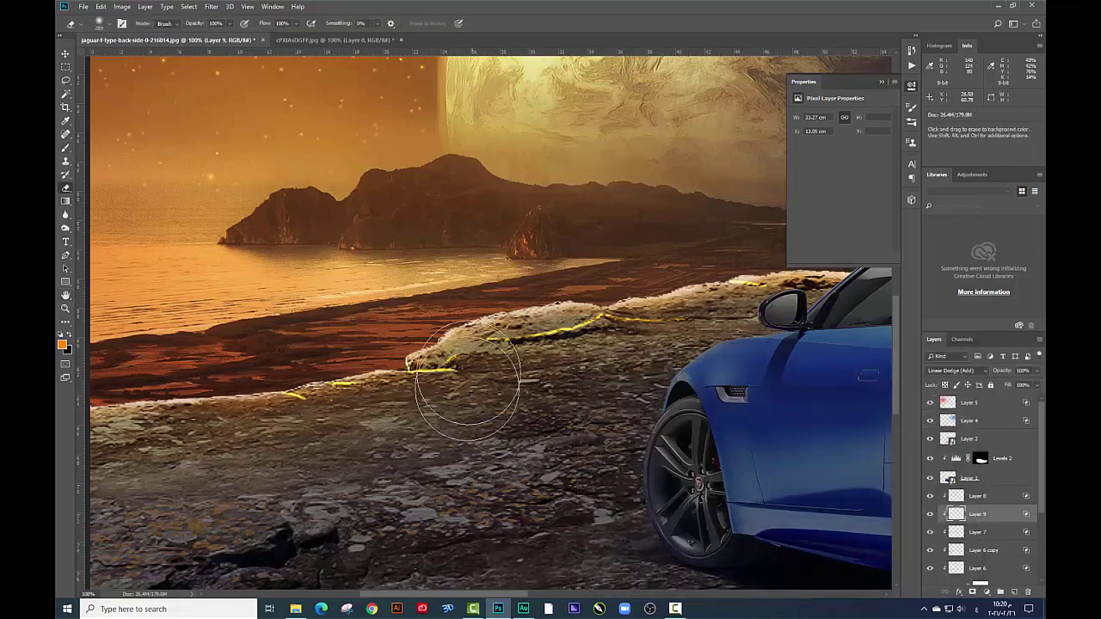
right_click(555, 434)
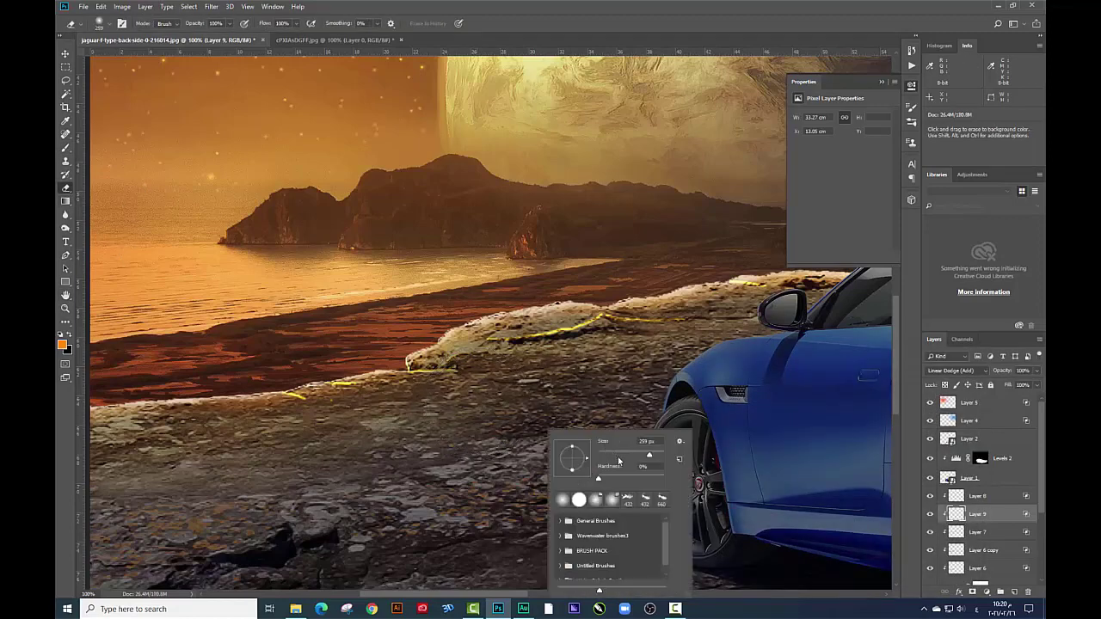
key(Return)
mouse_move(441, 368)
mouse_down()
mouse_move(572, 353)
mouse_move(662, 387)
mouse_up()
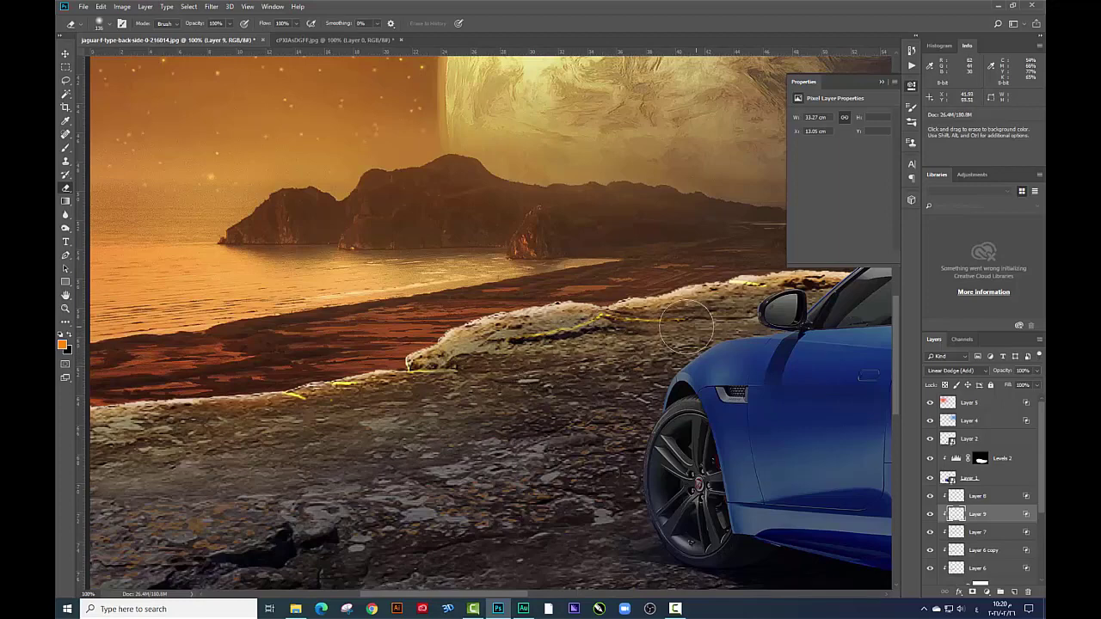
scroll(658, 387, down, 3)
scroll(538, 334, left, 4)
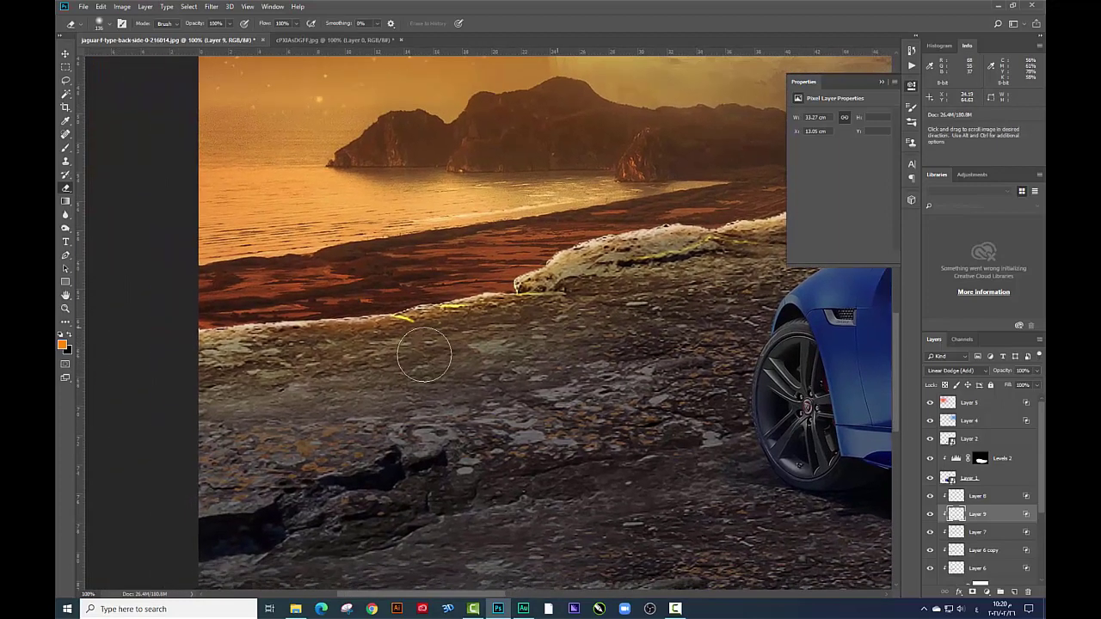
mouse_move(412, 342)
mouse_down()
mouse_move(472, 335)
mouse_move(461, 329)
mouse_up()
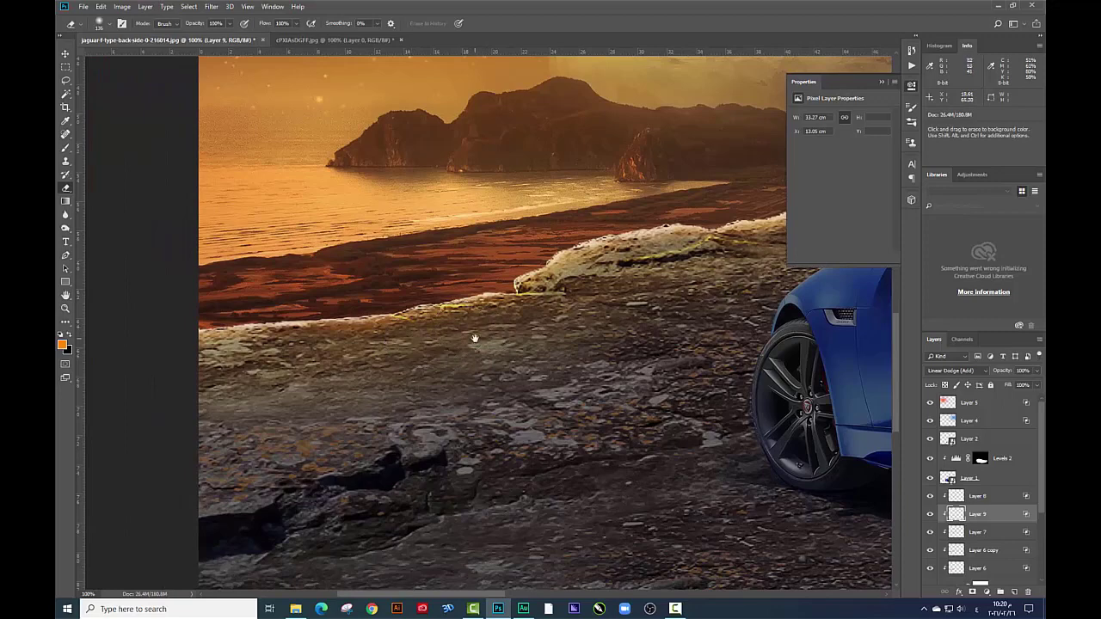
Duplicate Layer 9 as Layer 9 copy, then reselect Layer 9 with the Move tool
key(ctrl+j)
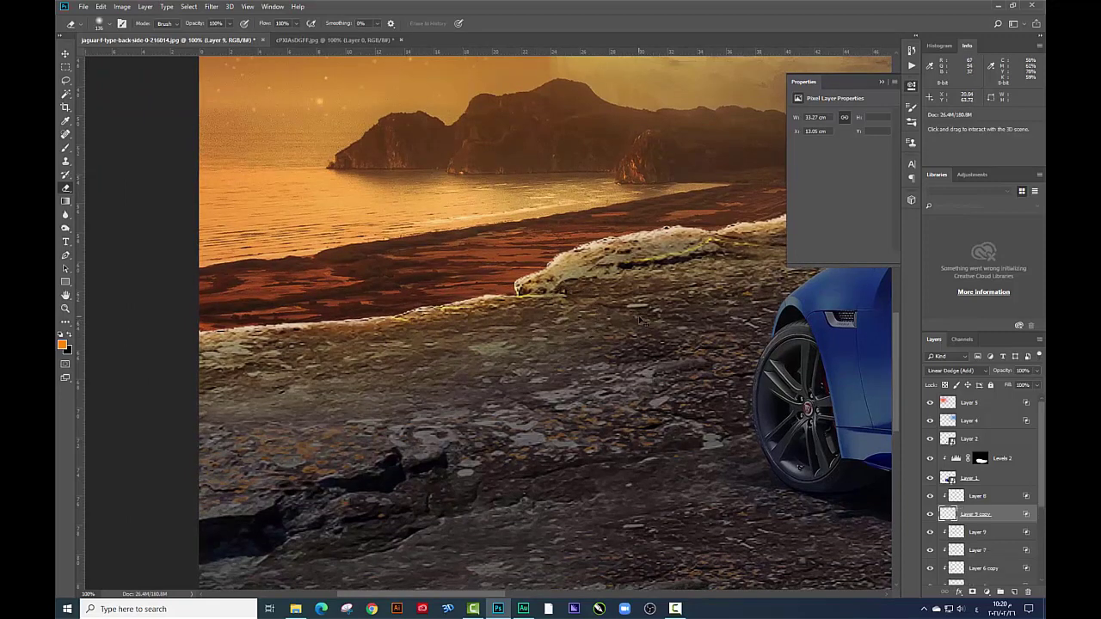
key(ctrl+minus)
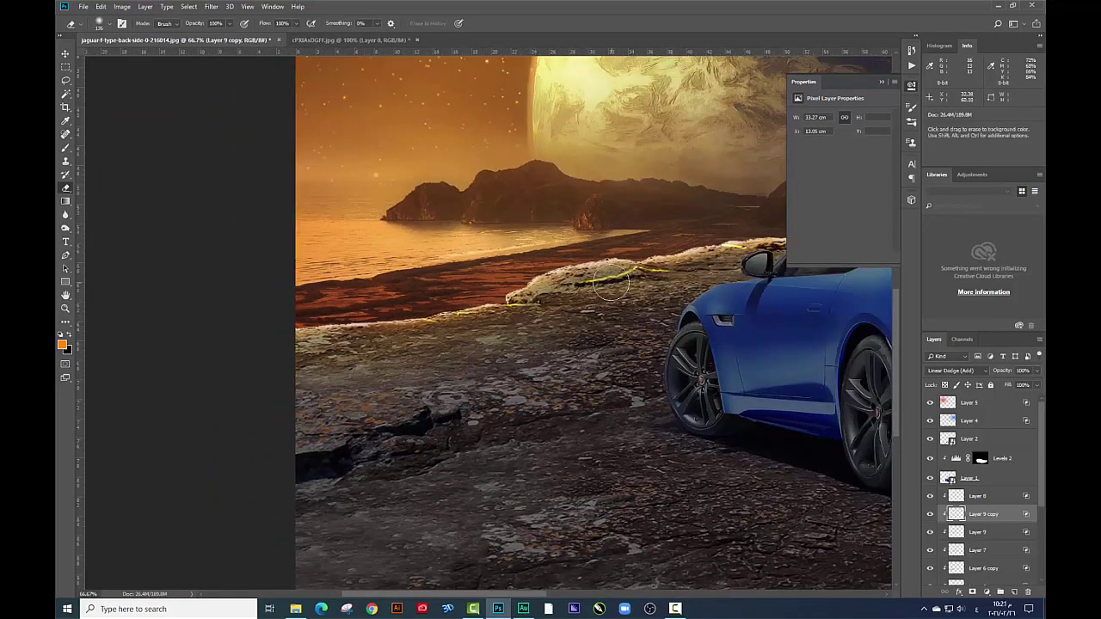
scroll(643, 267, right, 3)
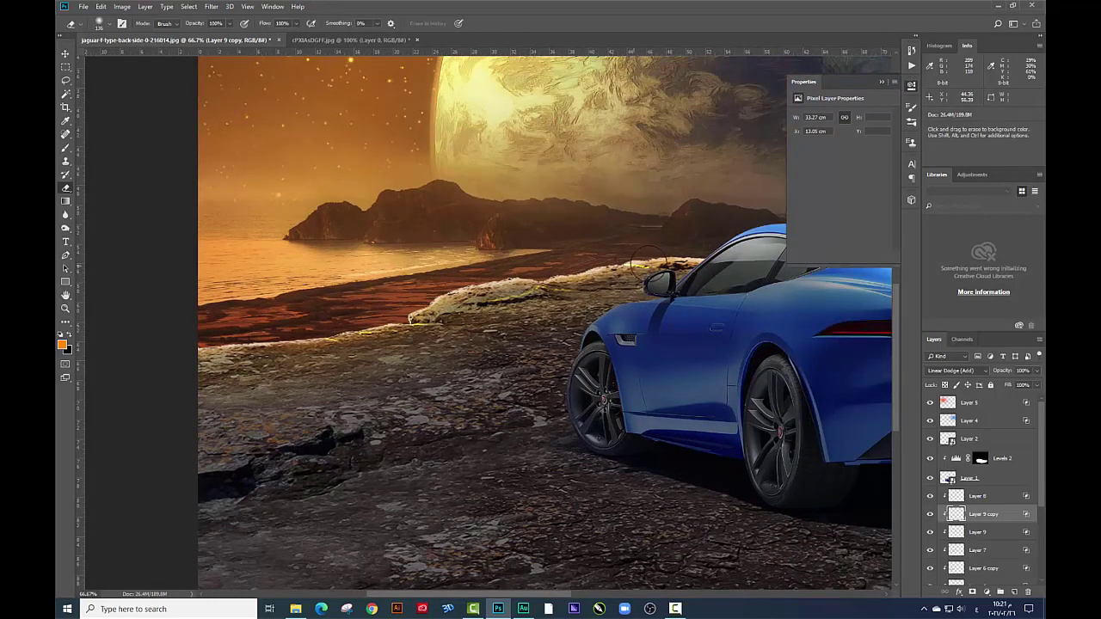
click(963, 528)
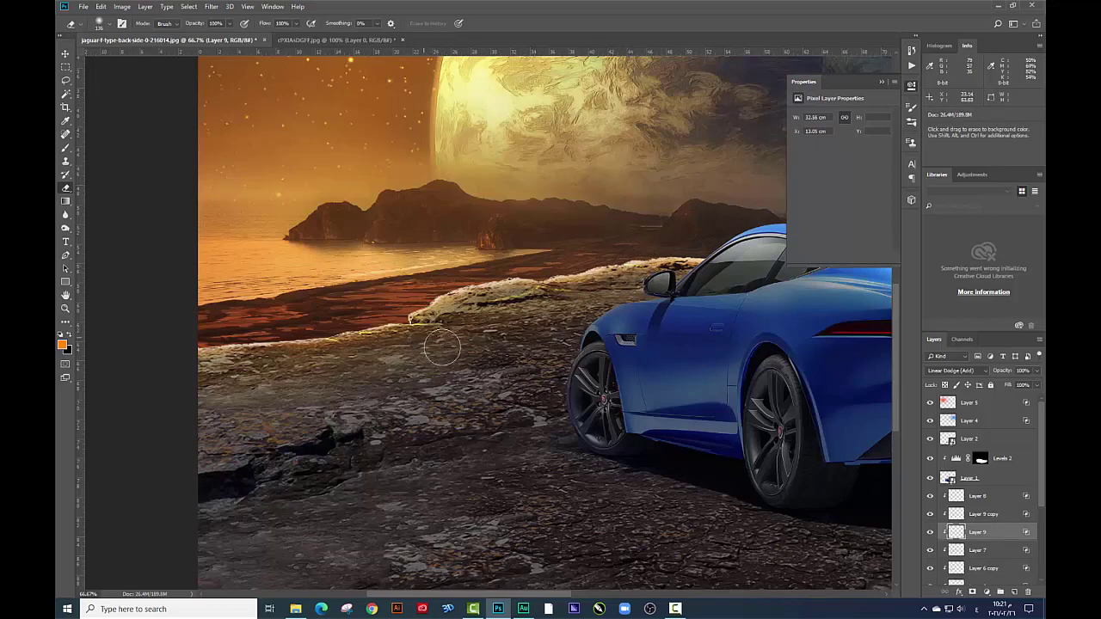
scroll(509, 364, down, 1)
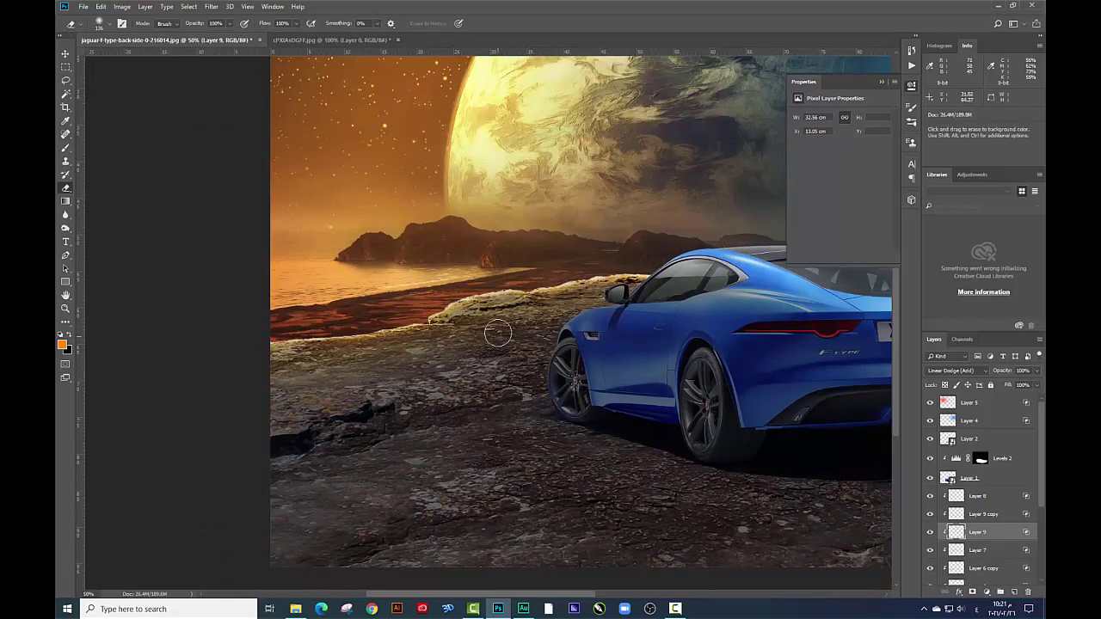
scroll(474, 312, down, 2)
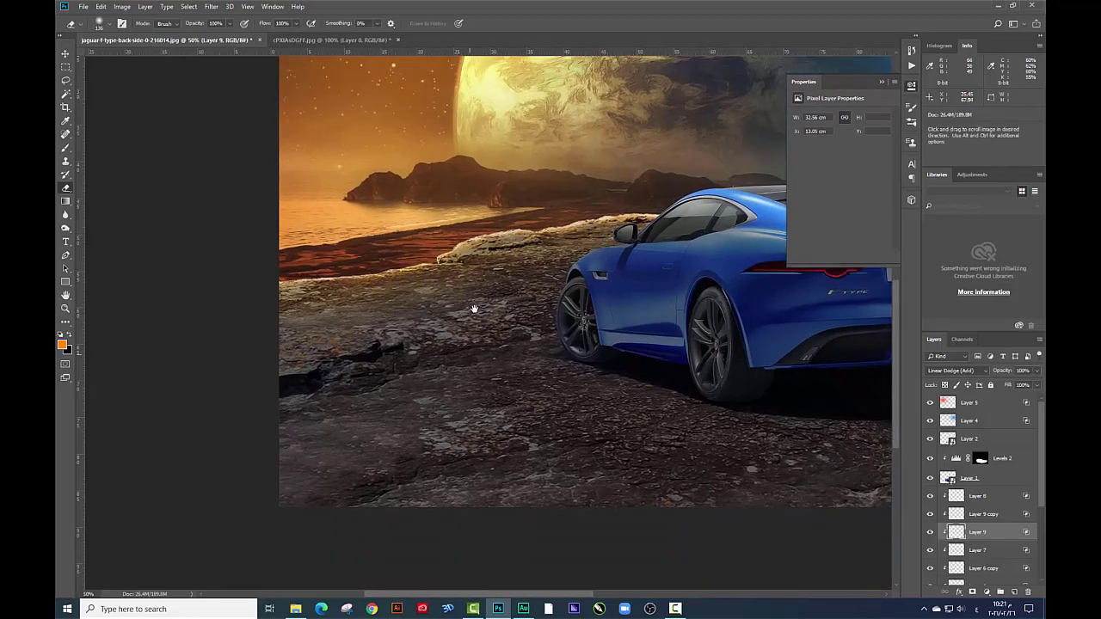
scroll(474, 312, down, 1)
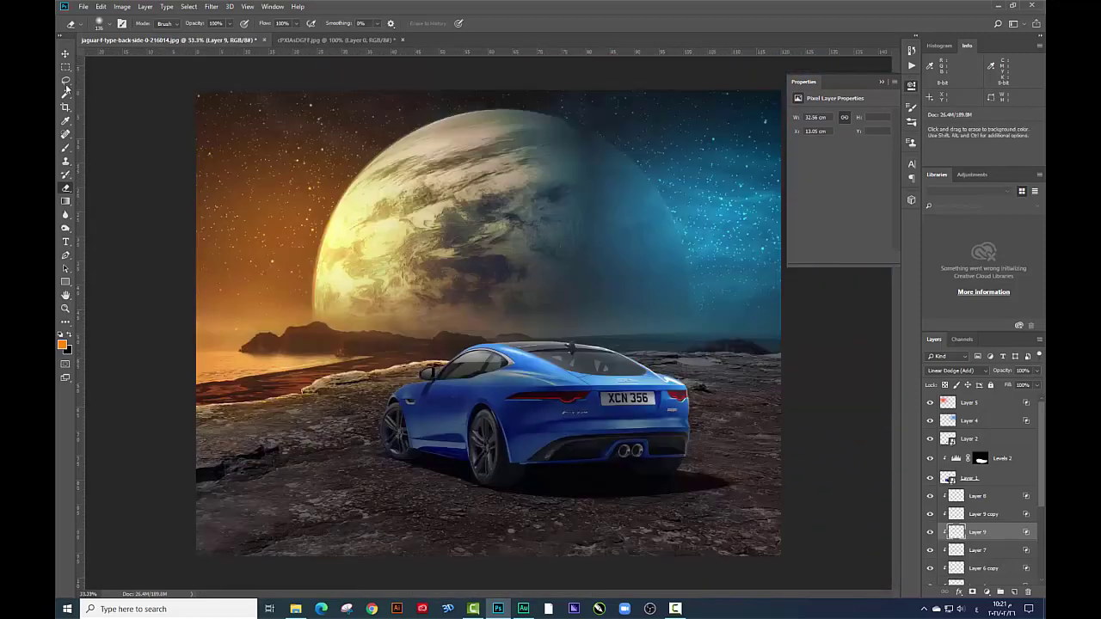
click(66, 53)
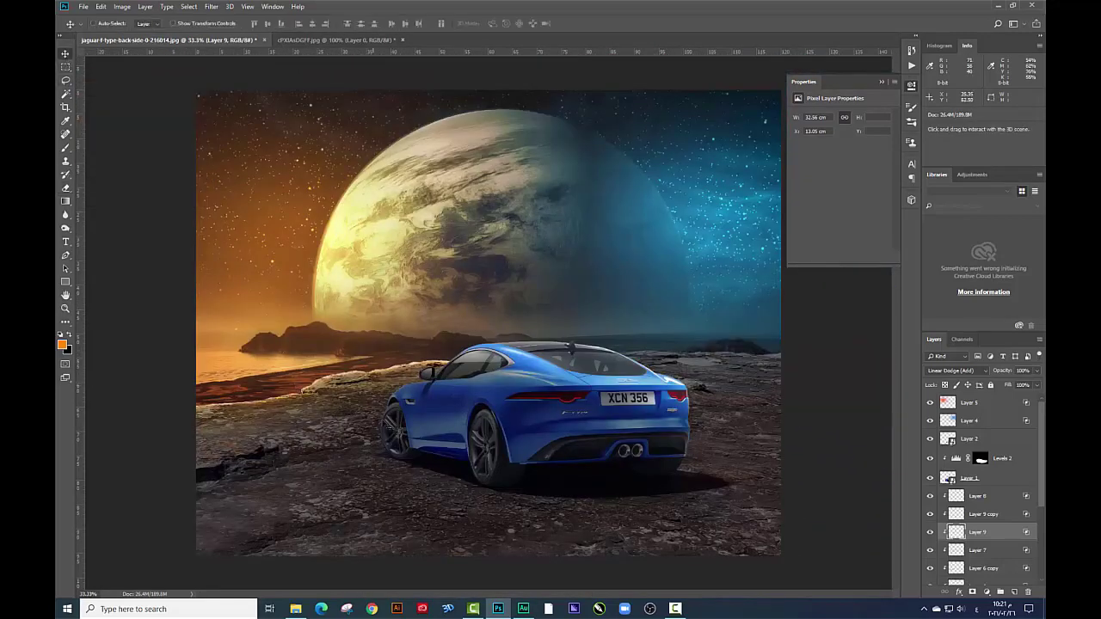
Create Layer 10 and sample a blue from the scene as the foreground colour
scroll(428, 409, down, 1)
scroll(572, 441, up, 3)
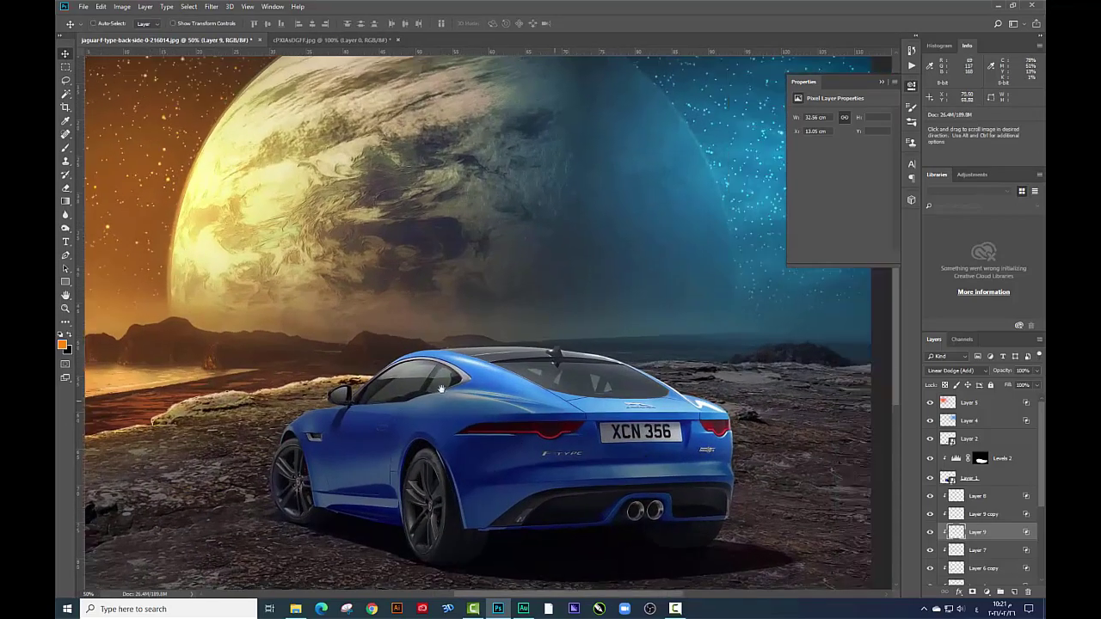
scroll(441, 372, up, 1)
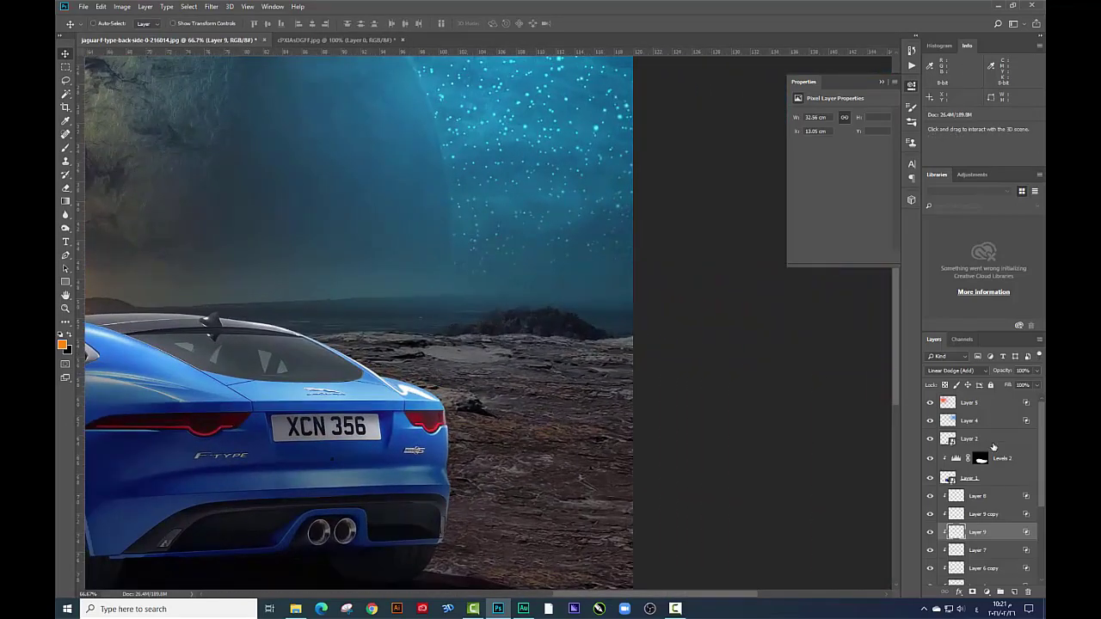
scroll(994, 445, down, 3)
click(1014, 592)
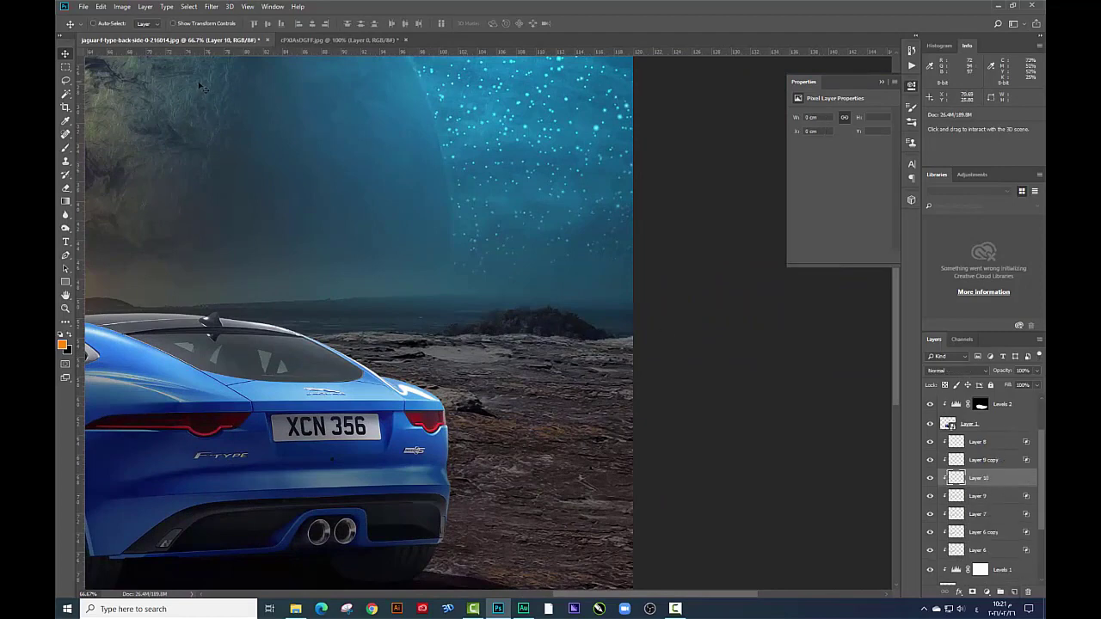
click(71, 149)
click(61, 345)
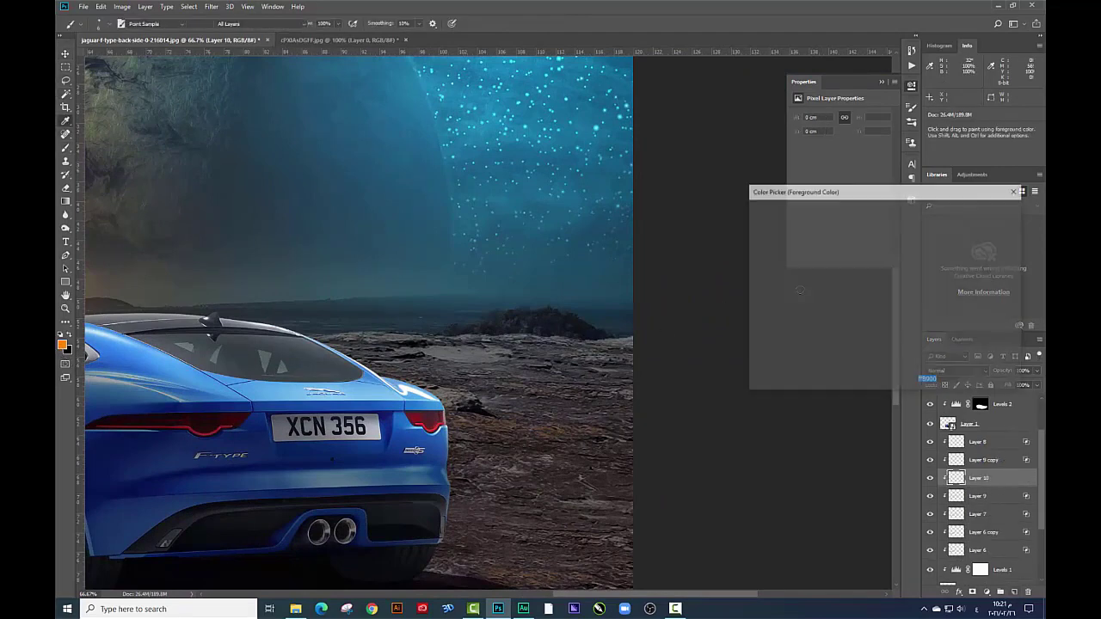
click(503, 109)
key(Return)
Paint a broad soft cyan glow along the far shoreline rocks
key(b)
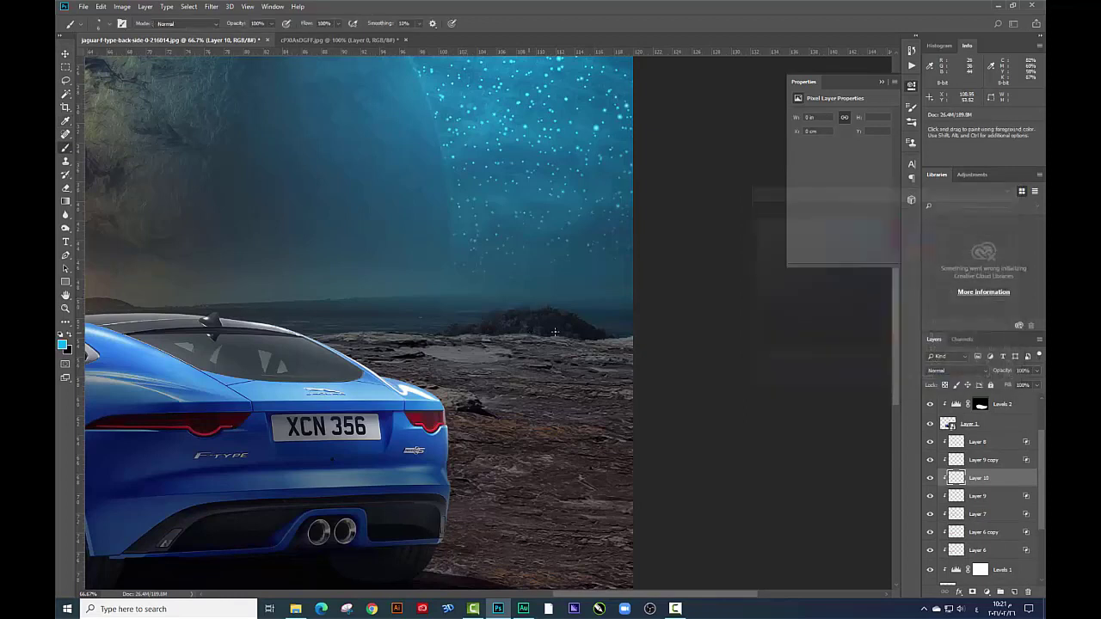
right_click(566, 332)
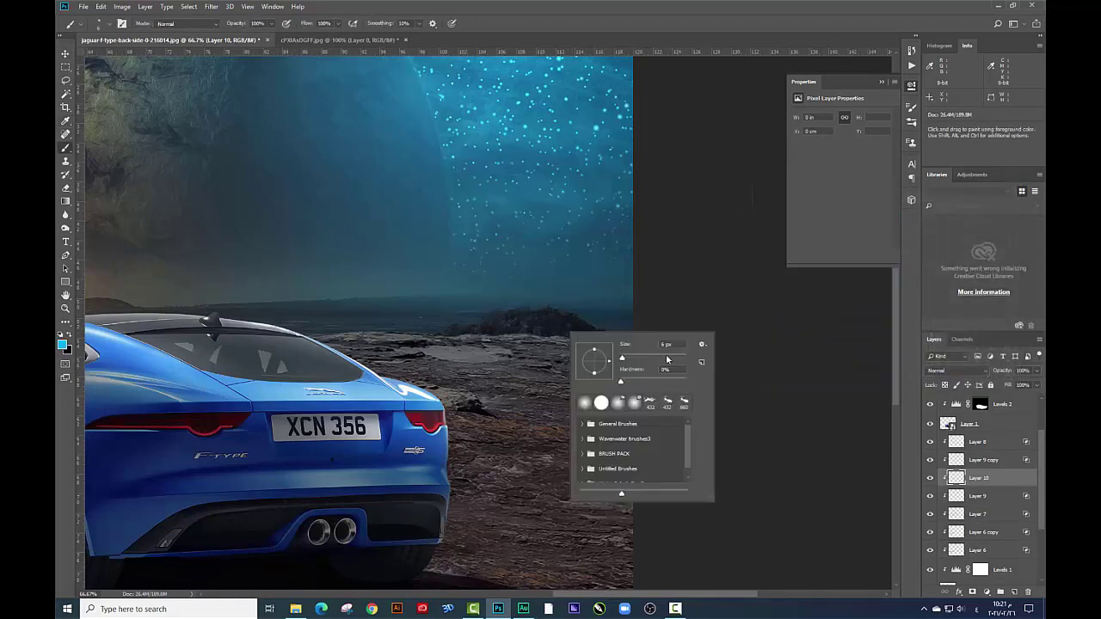
key(Return)
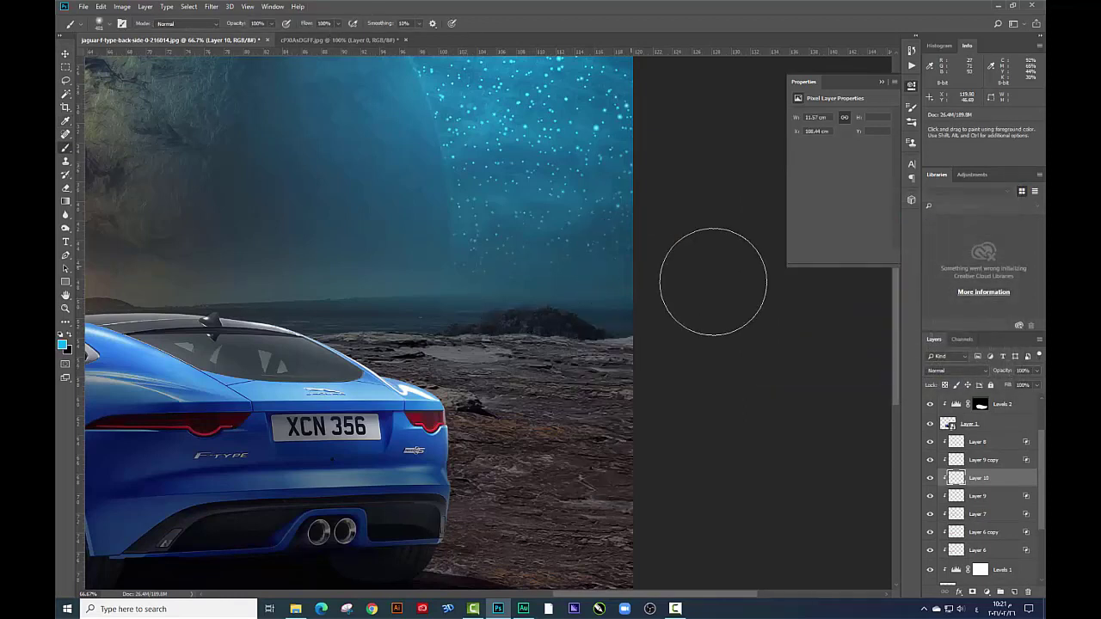
drag(680, 344, 559, 344)
drag(420, 301, 571, 362)
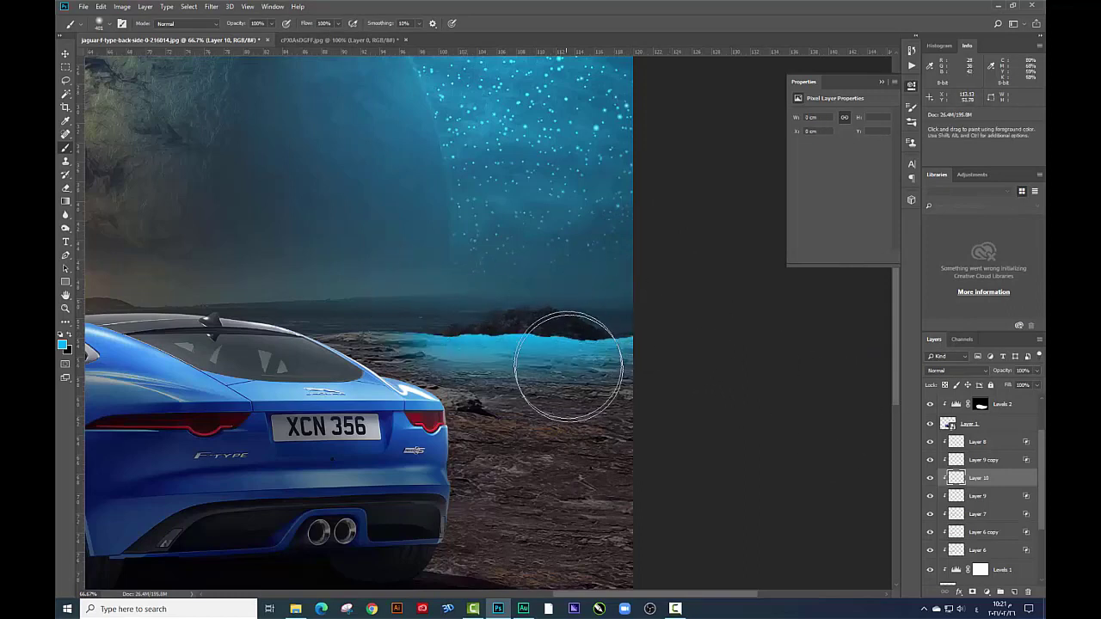
key(ctrl+z)
right_click(573, 366)
key(Return)
drag(492, 307, 353, 340)
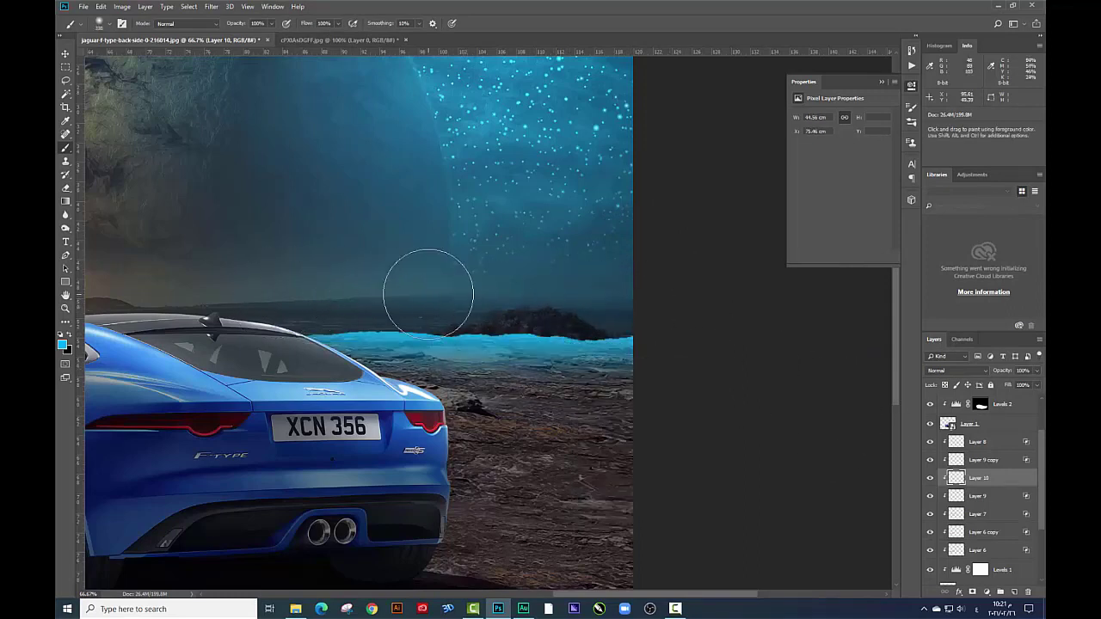
Blend Layer 10 as Linear Dodge (Add) and split its Underlying Layer slider
click(953, 370)
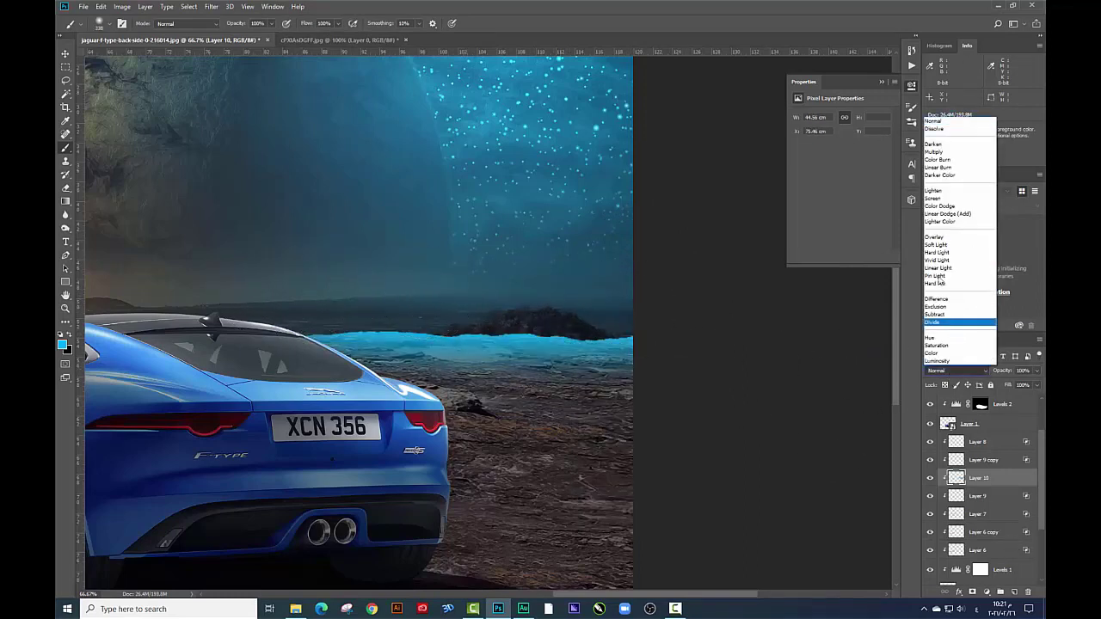
click(956, 213)
right_click(974, 497)
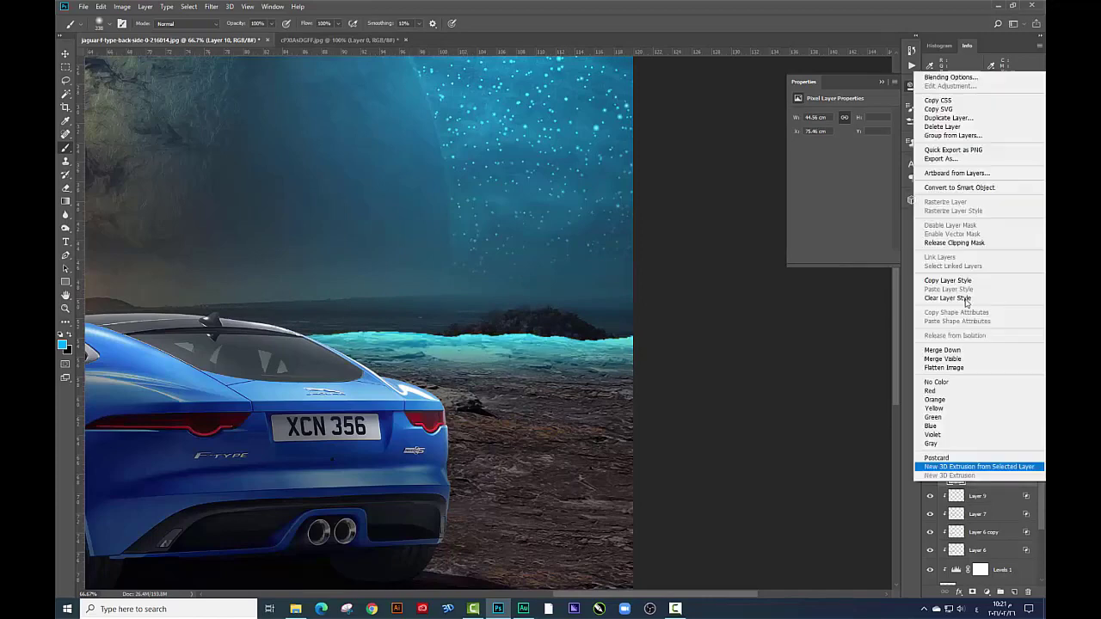
click(980, 78)
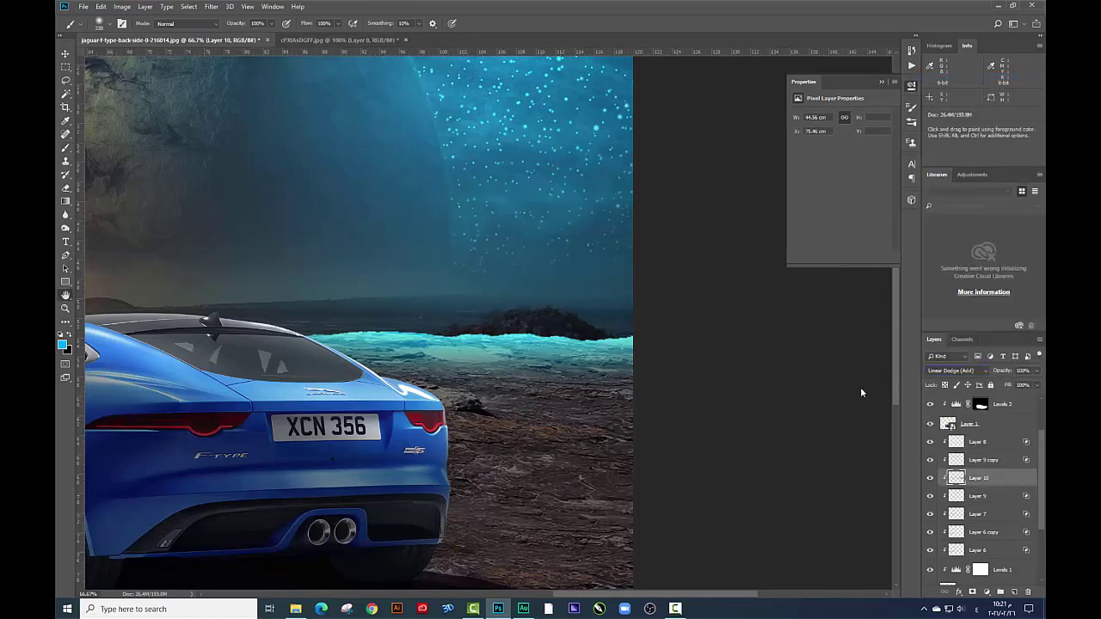
drag(742, 549, 768, 547)
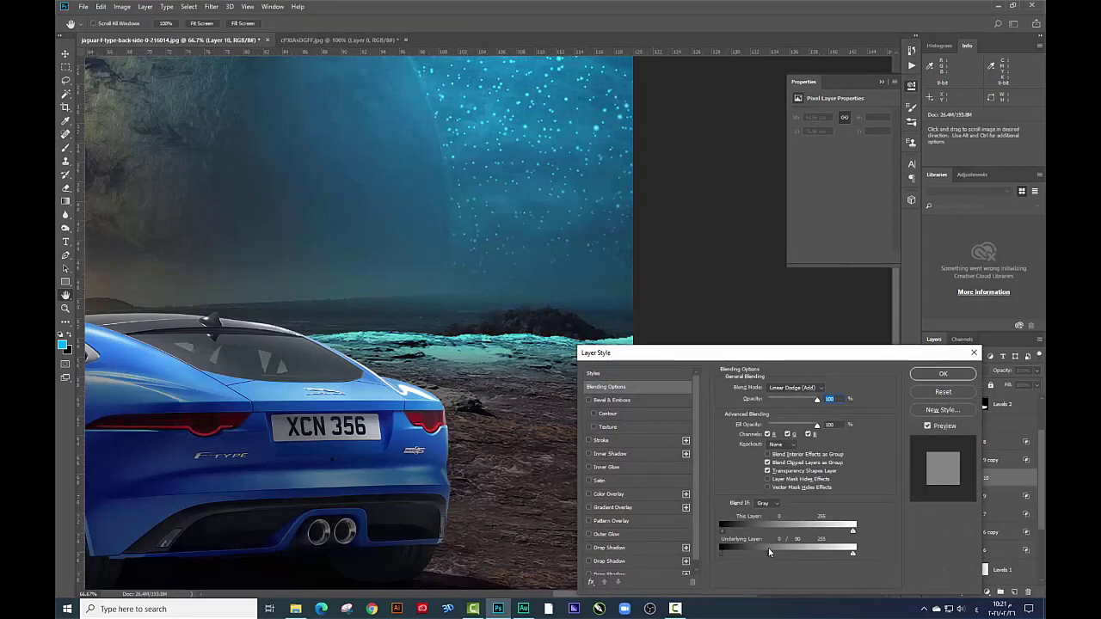
Confirm Layer 10's style, then paint a pale highlight along the horizon shoreline
click(943, 375)
key(b)
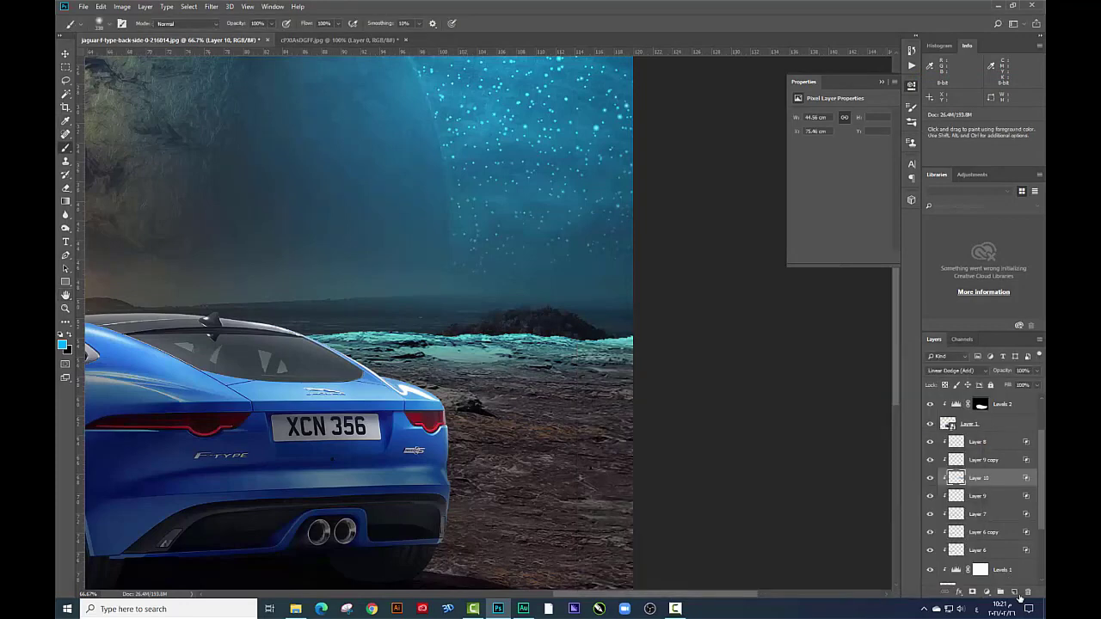
click(62, 344)
key(Return)
right_click(516, 320)
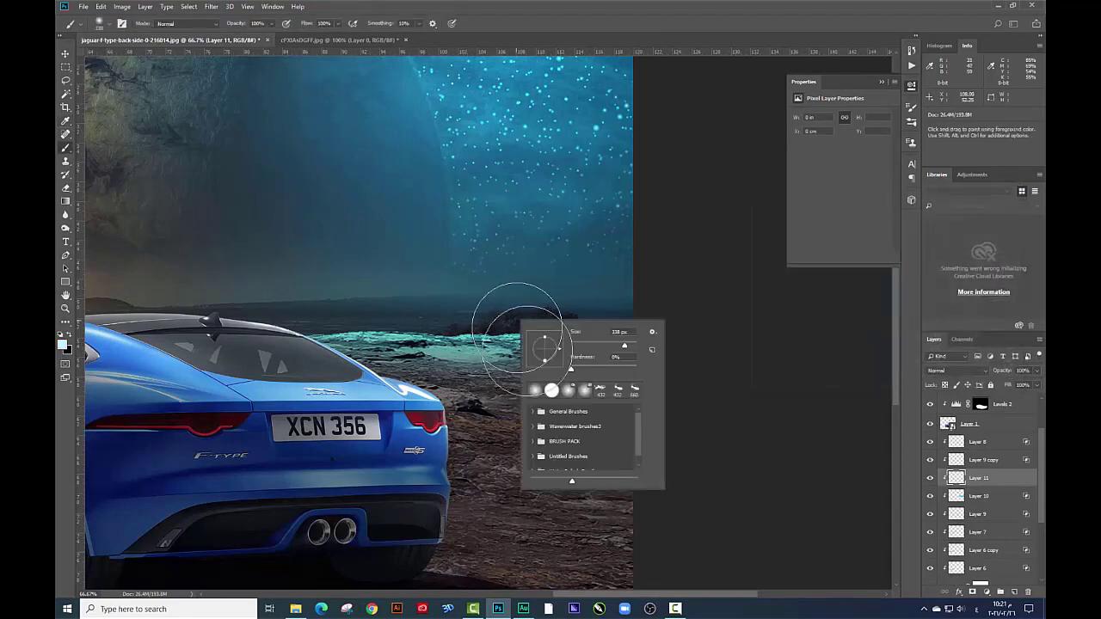
key(Return)
drag(312, 326, 637, 327)
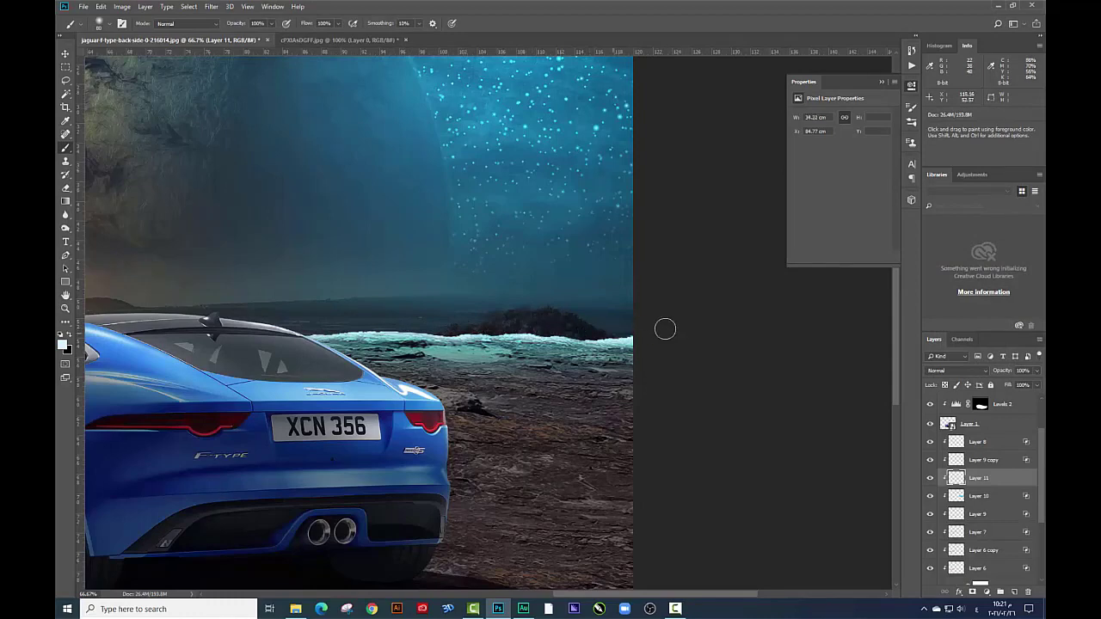
Split Layer 11's Underlying Layer slider so the highlight fades over dark areas
right_click(992, 479)
click(805, 259)
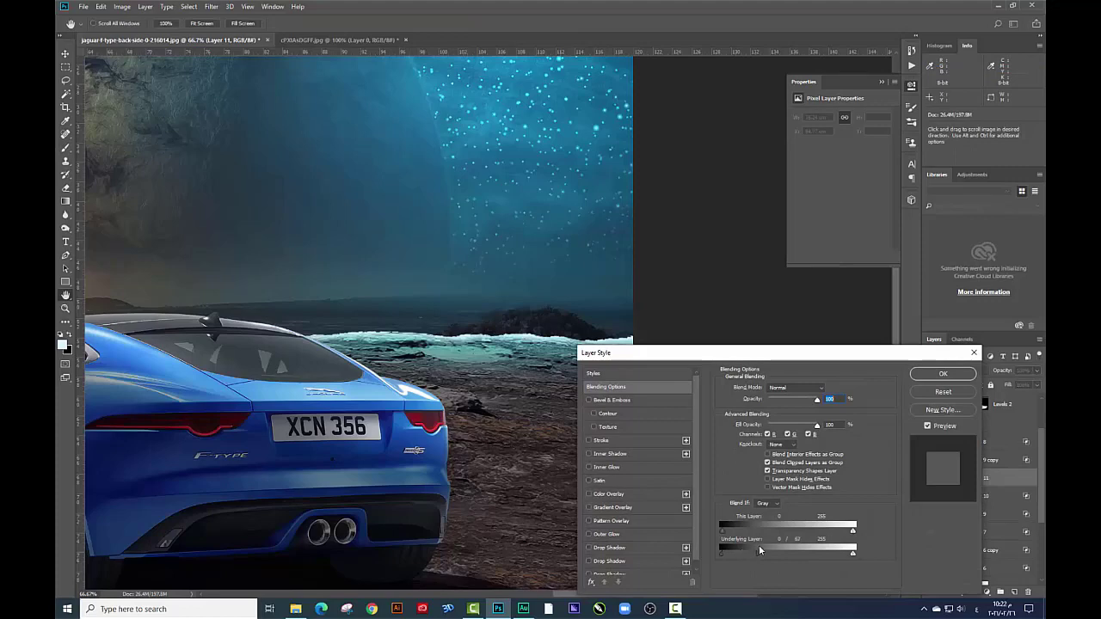
drag(784, 548, 795, 548)
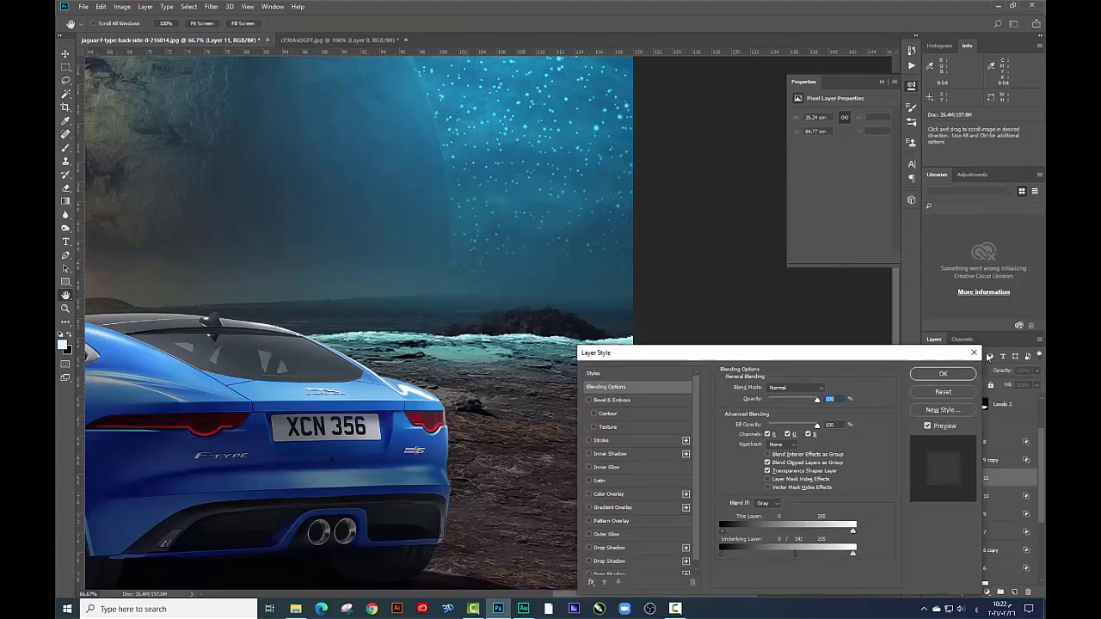
click(943, 375)
key(ctrl+minus)
Stretch Layer 10's cyan glow taller downward with Free Transform
key(ctrl+minus)
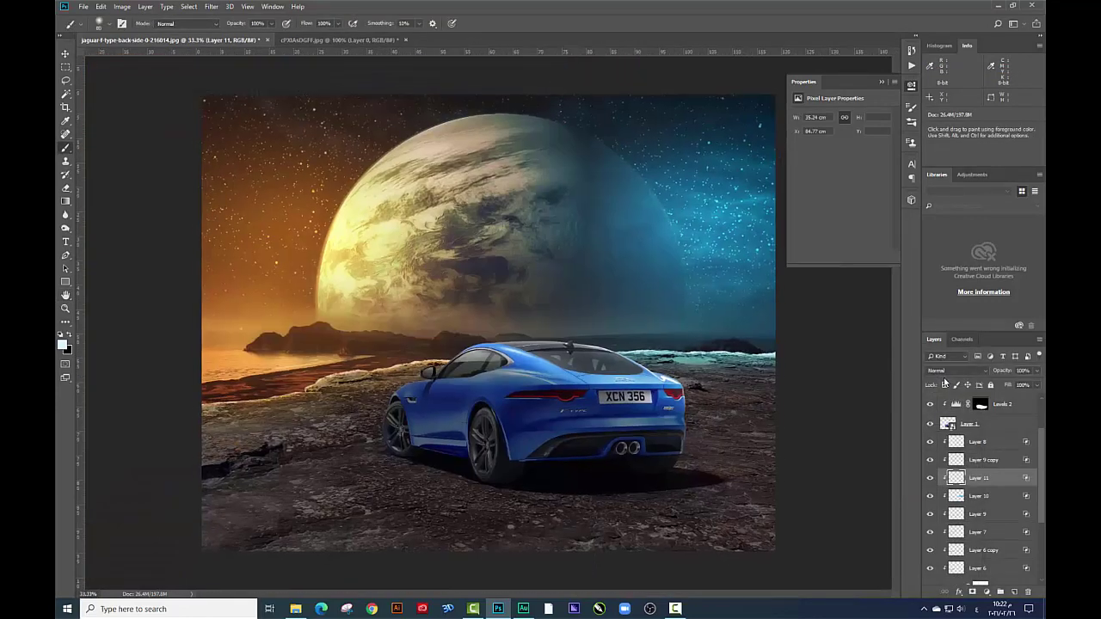
key(ctrl+minus)
key(ctrl+plus)
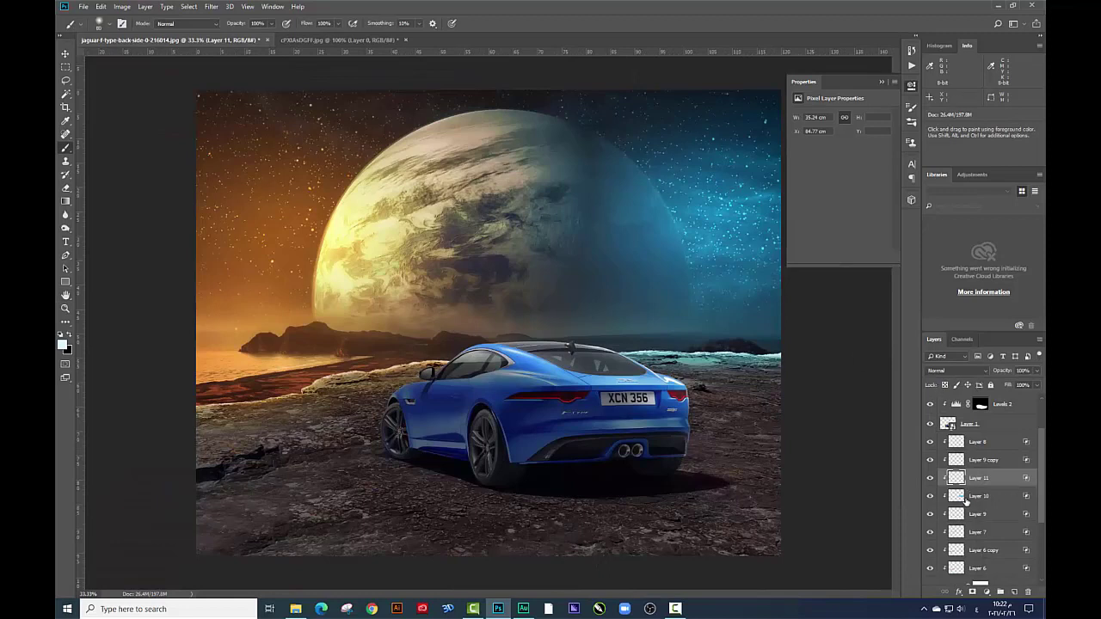
click(950, 500)
key(ctrl+t)
drag(673, 374, 672, 401)
key(Return)
Choose a large, soft Eraser brush
key(b)
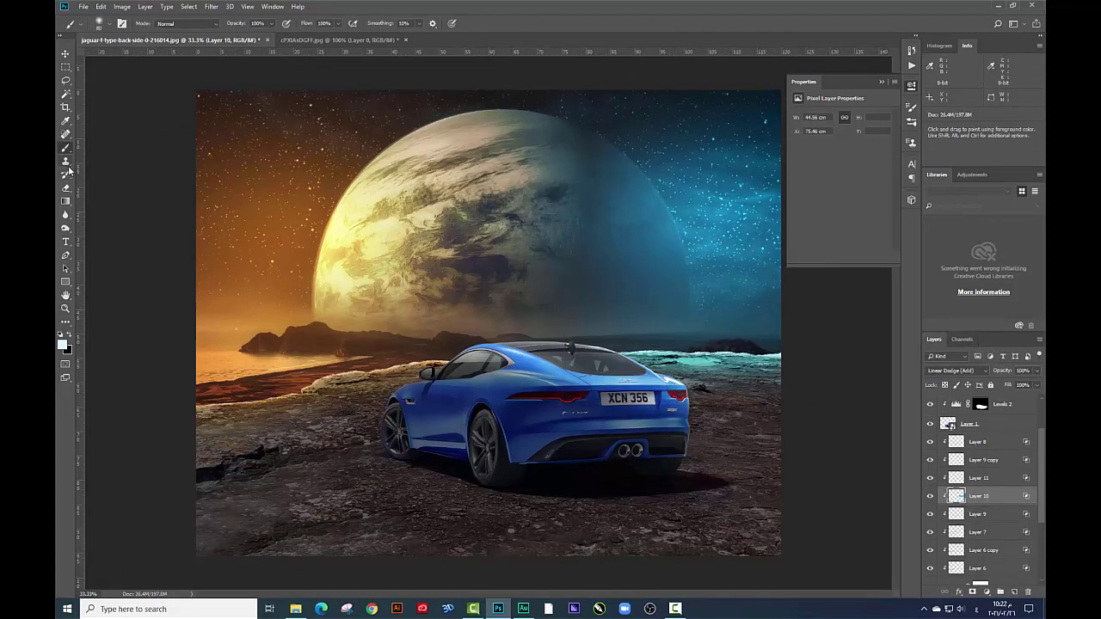
click(65, 187)
right_click(735, 402)
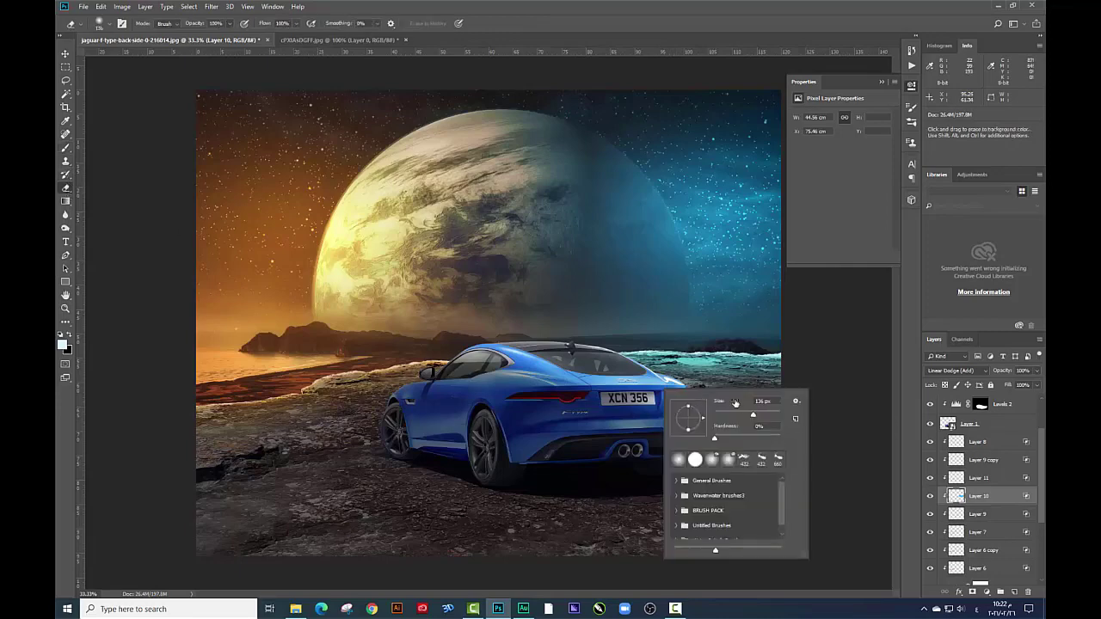
click(602, 467)
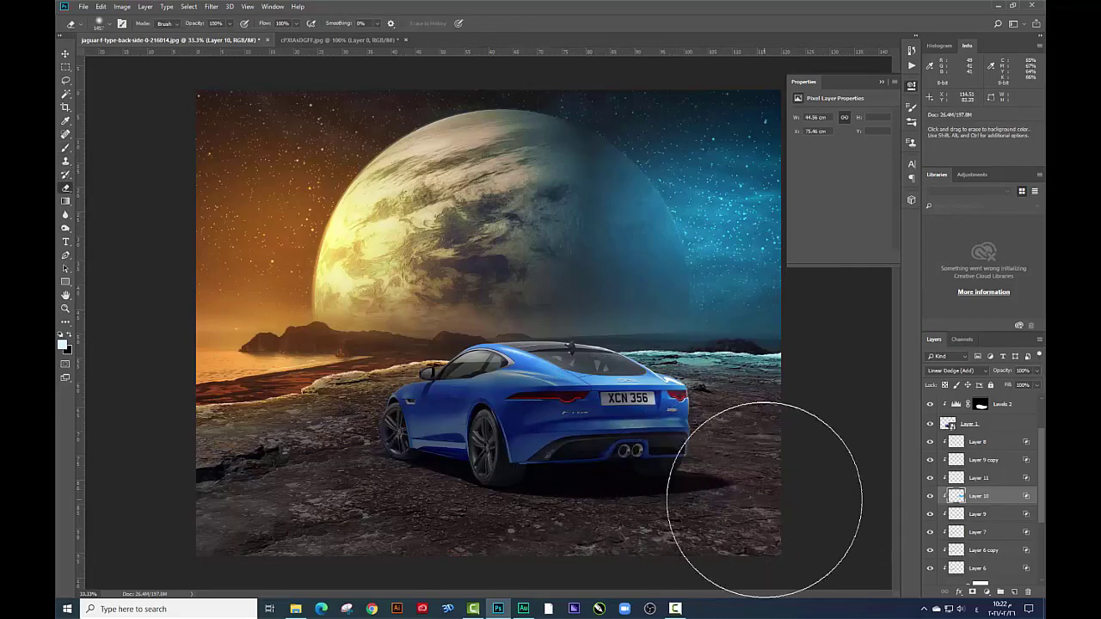
click(66, 53)
Add Layer 12 above Layer 10 and set the foreground colour to blue
click(1014, 592)
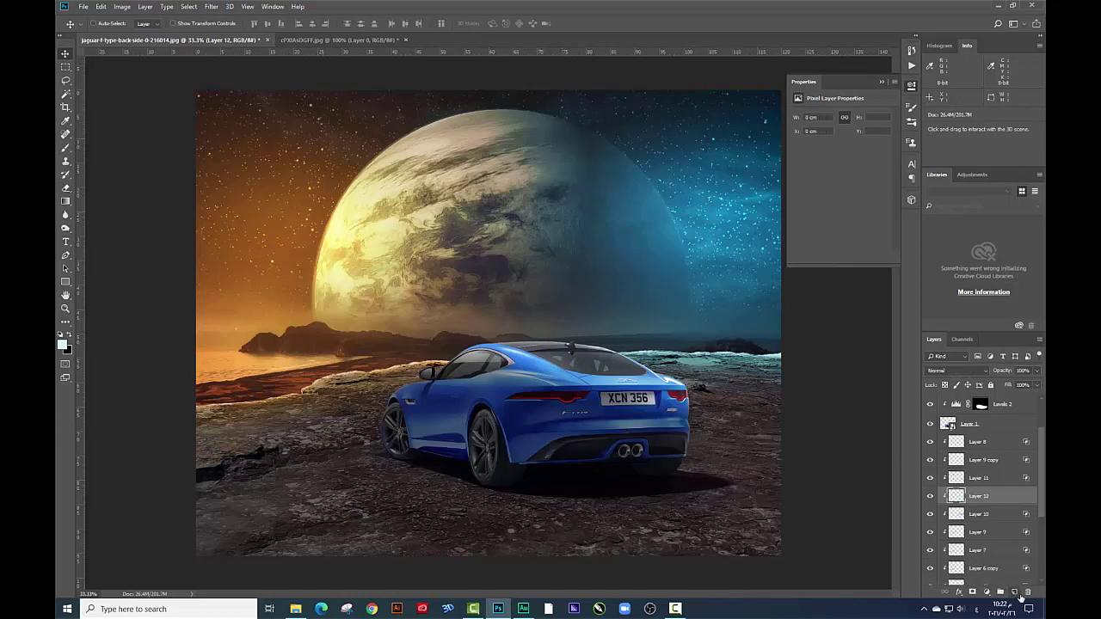
click(62, 344)
click(983, 211)
right_click(669, 260)
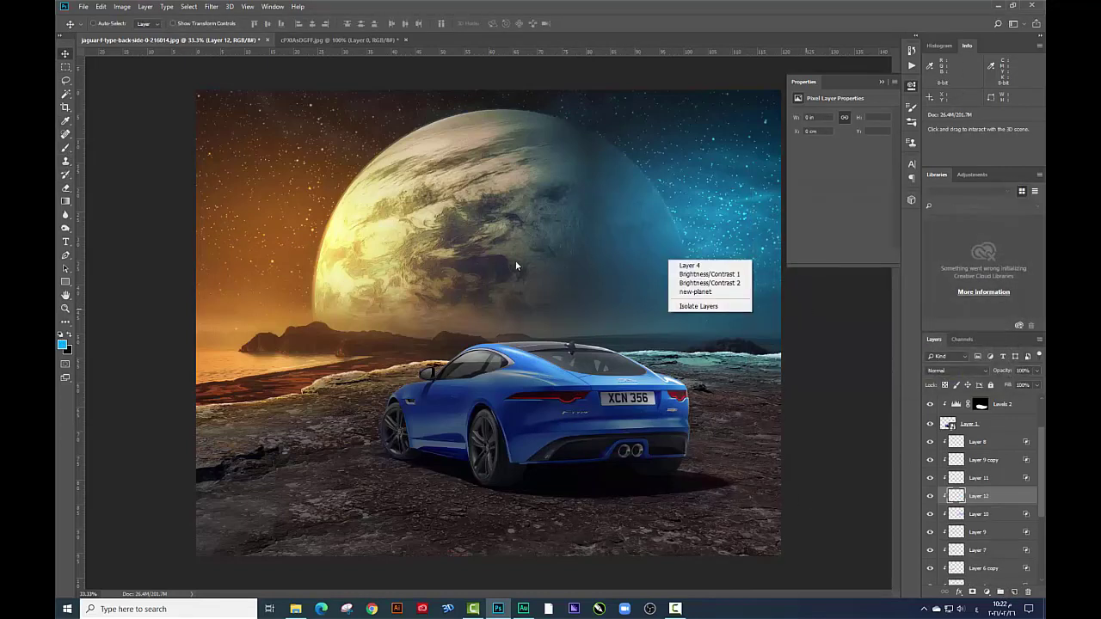
right_click(748, 393)
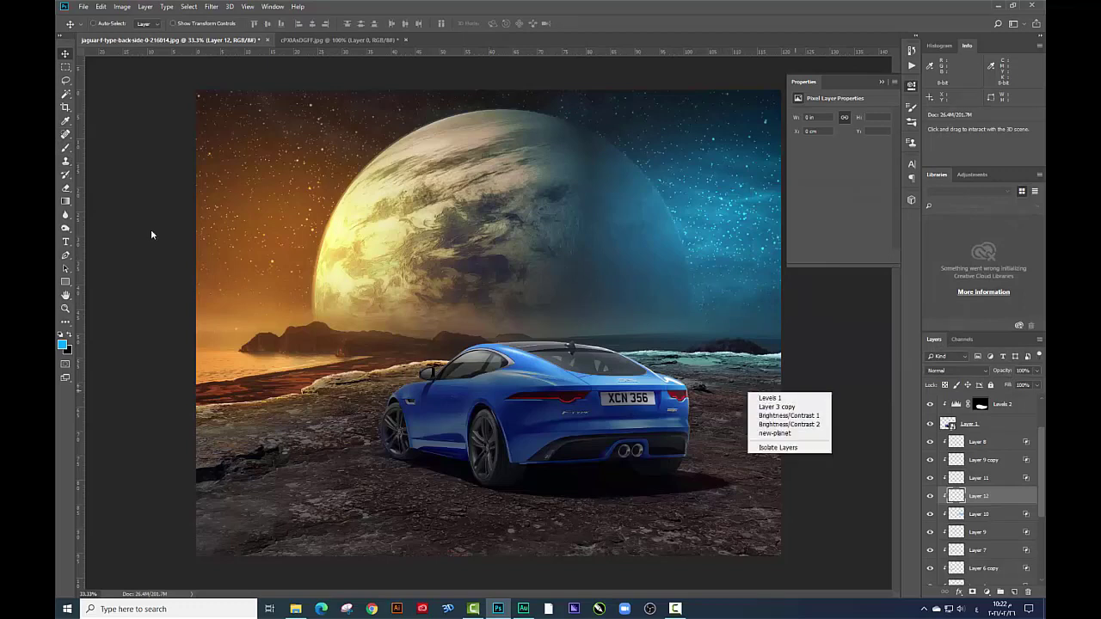
Set up a soft brush with 4% flow for gentle painting
click(66, 147)
click(271, 23)
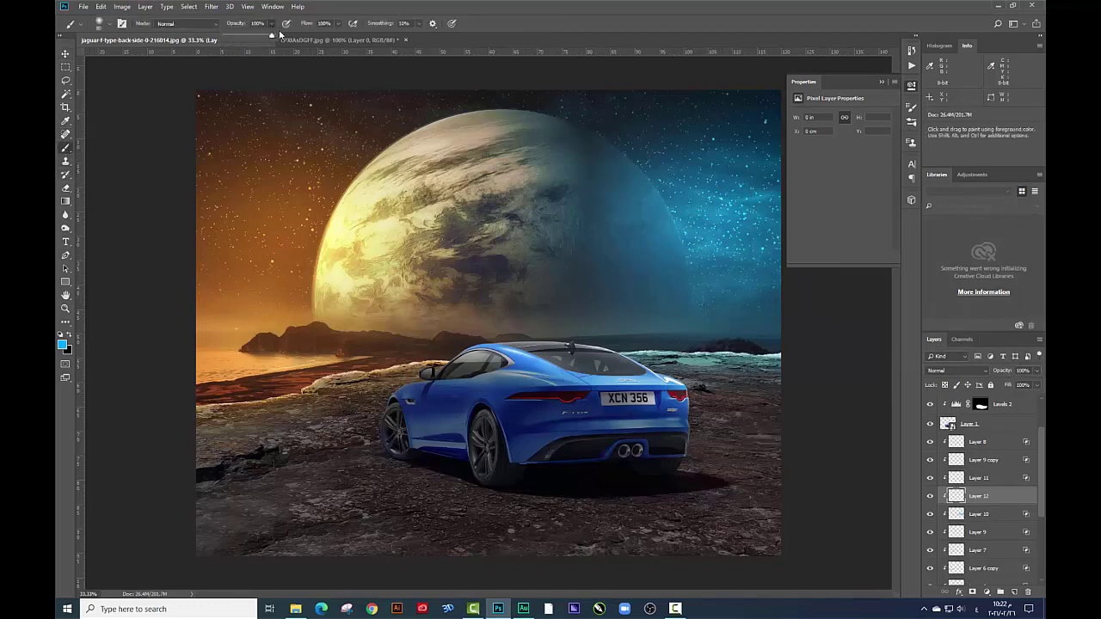
click(338, 24)
right_click(727, 392)
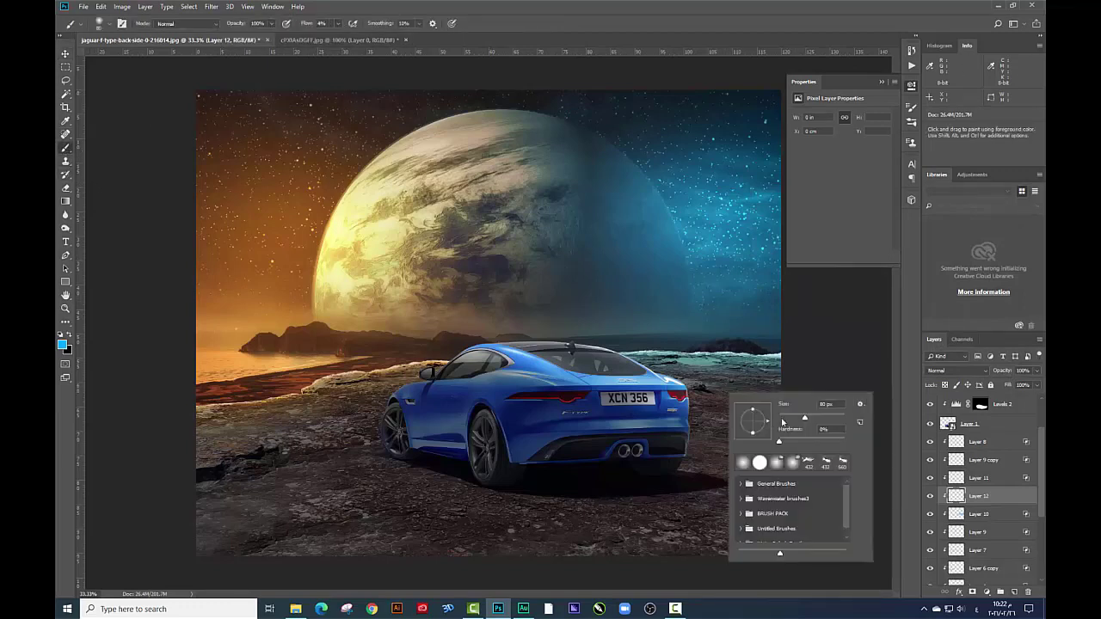
key(Return)
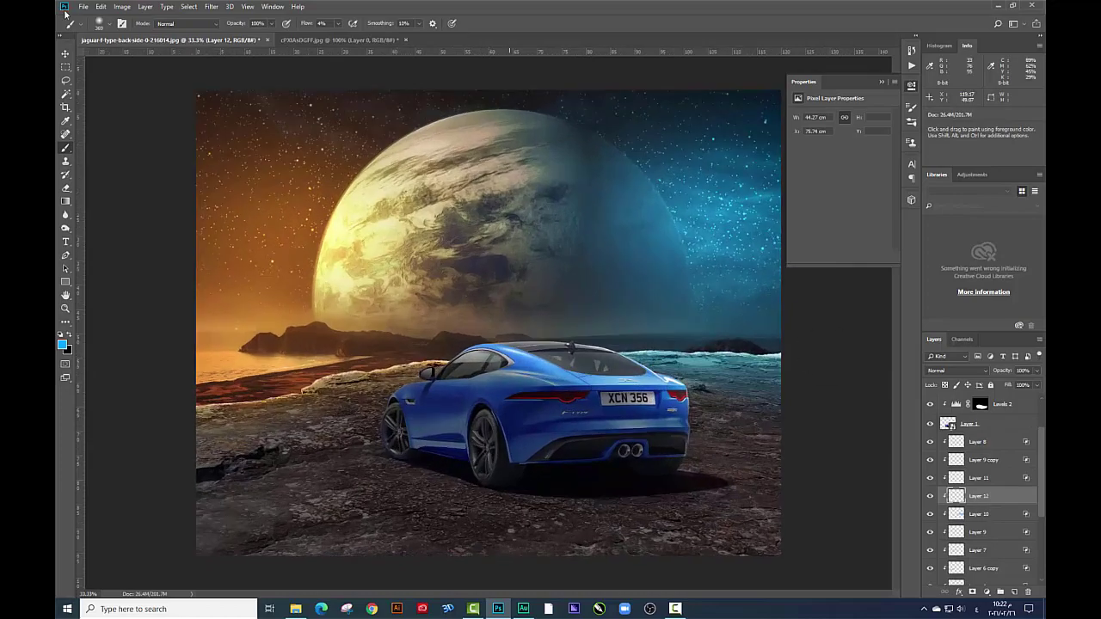
click(64, 54)
Add a new layer above Layer 1, zoomed in with the view rotated onto the car's rear
key(ctrl+plus)
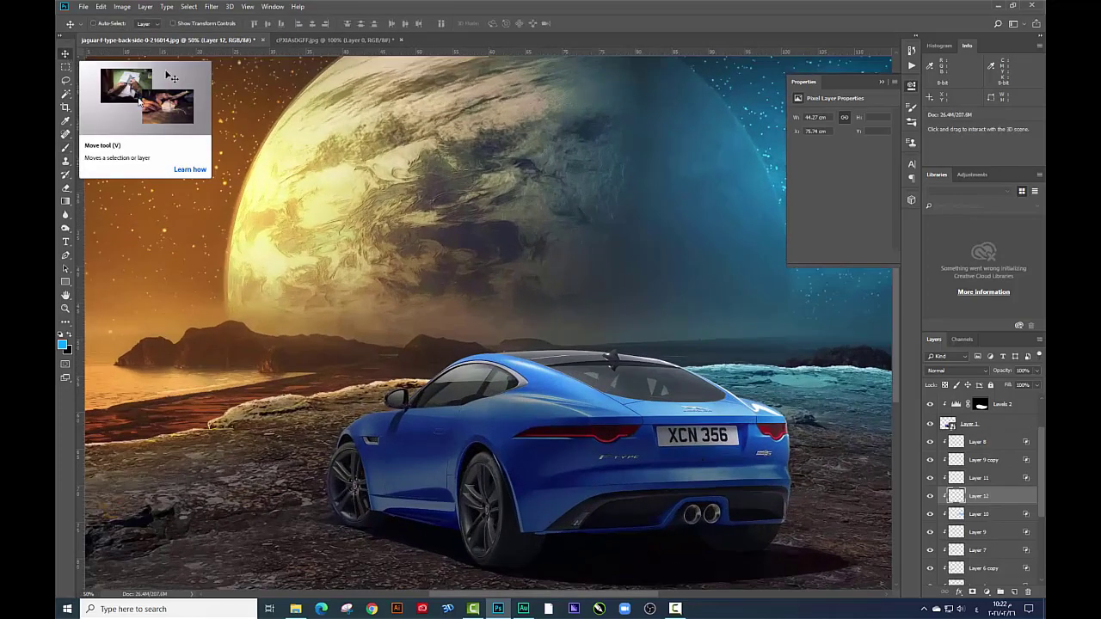
mouse_move(596, 349)
mouse_down()
mouse_move(312, 211)
mouse_move(346, 228)
mouse_up()
key(ctrl+plus)
key(ctrl+plus)
click(571, 330)
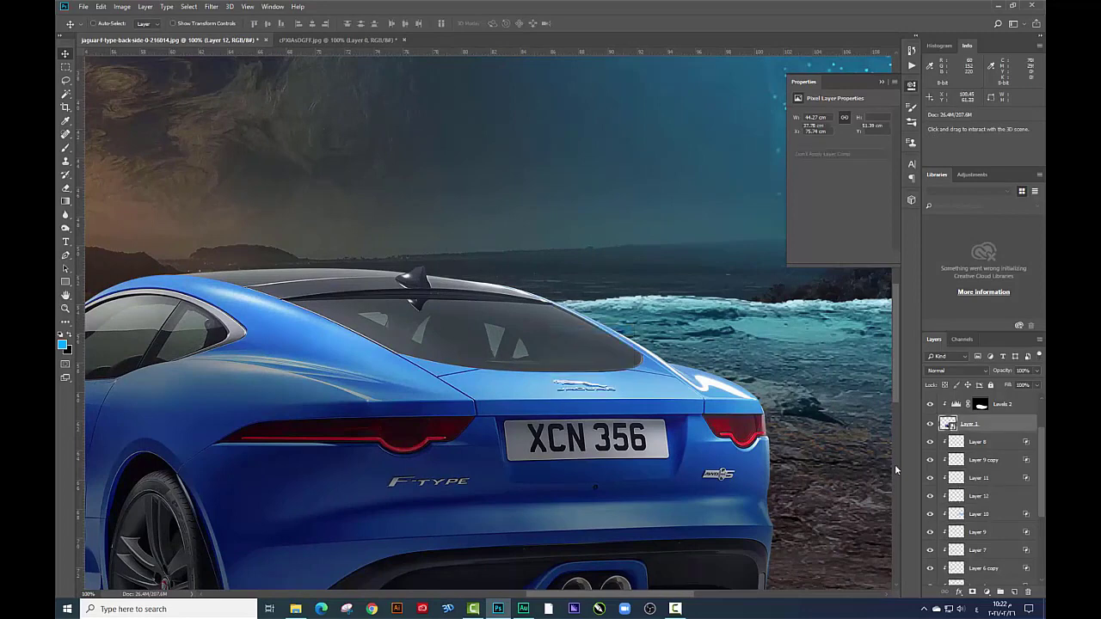
click(1015, 592)
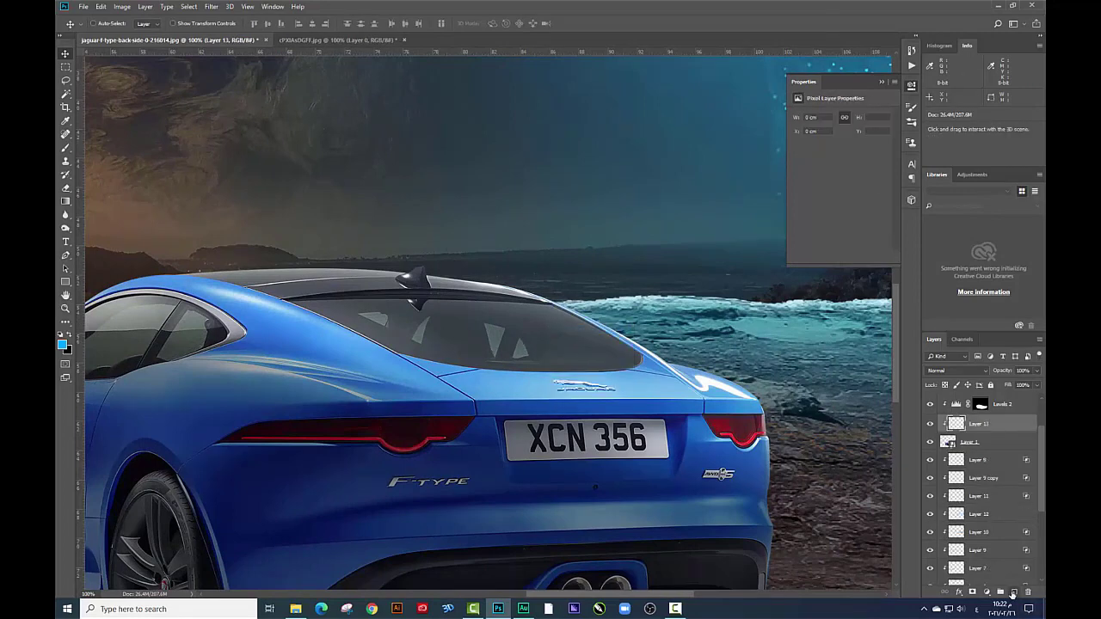
key(ctrl+plus)
scroll(779, 461, down, 10)
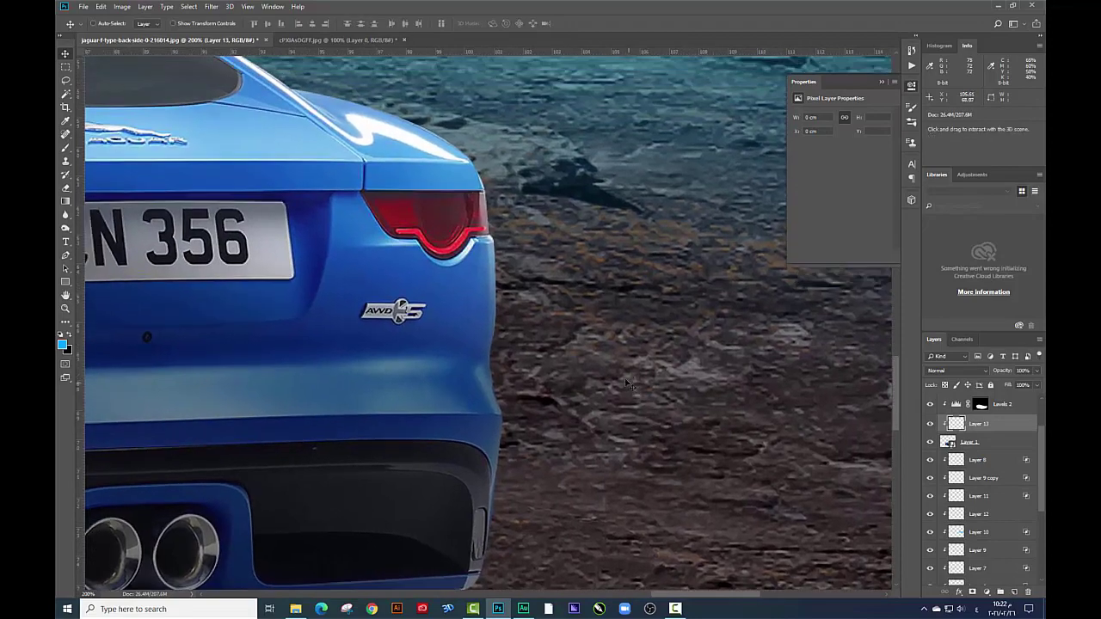
key(r)
drag(635, 353, 494, 254)
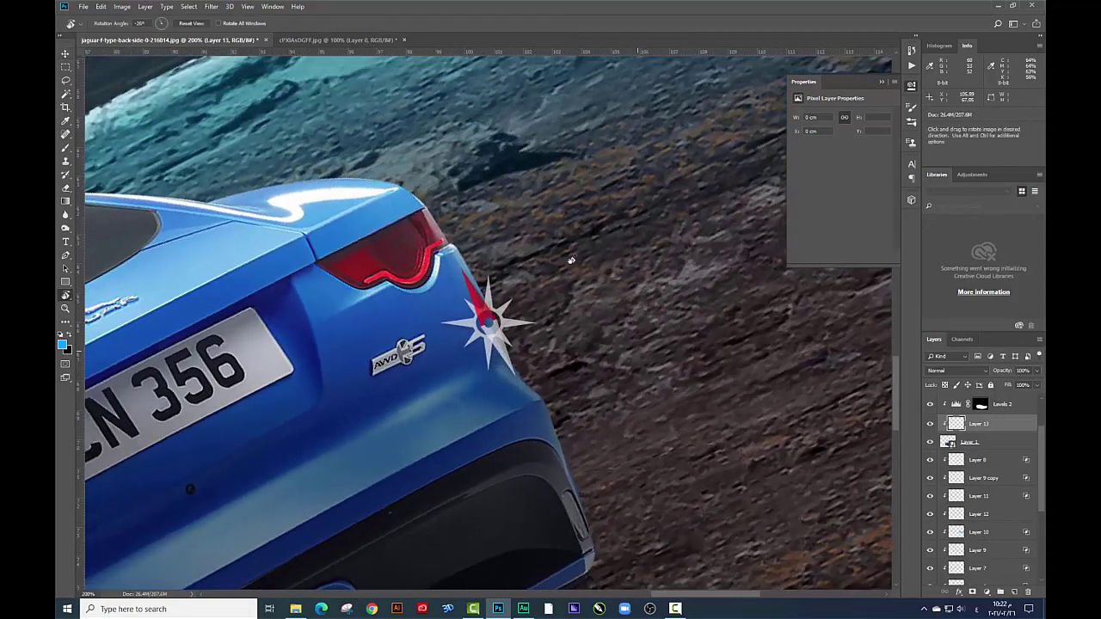
scroll(494, 254, down, 3)
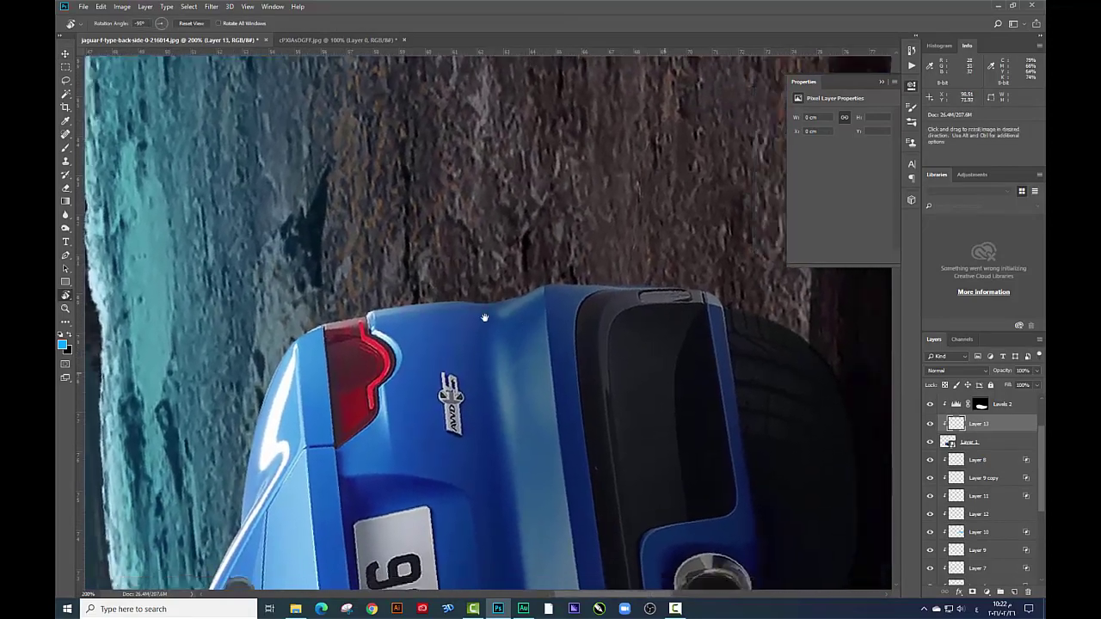
scroll(430, 266, down, 3)
With a small soft brush at 100% flow, paint blue light along the rear wheel's top edge
click(65, 147)
right_click(724, 318)
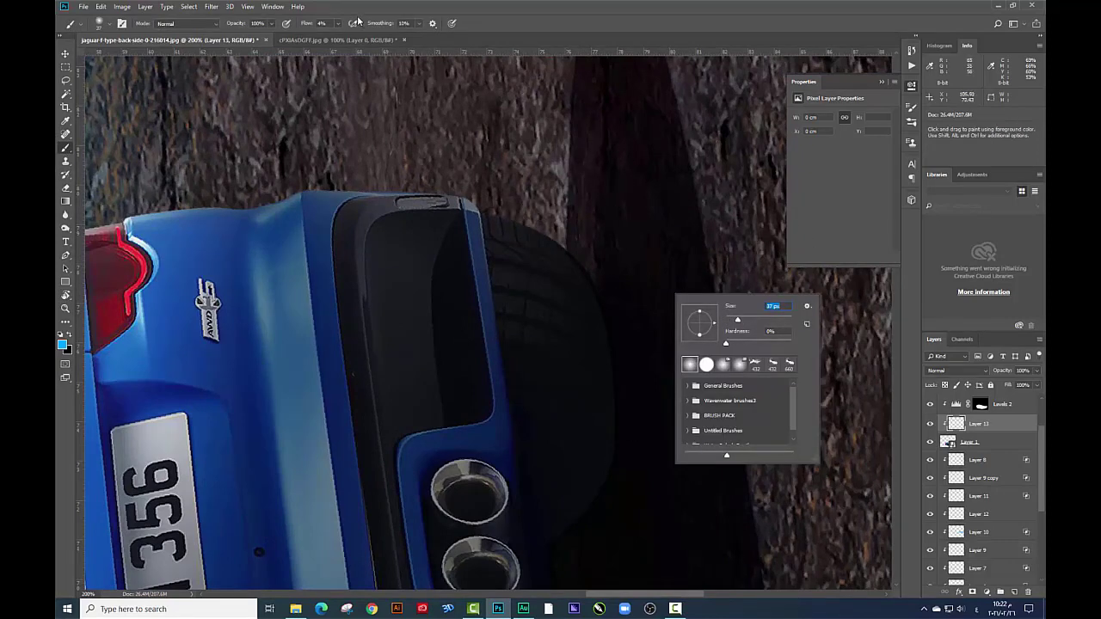
key(Return)
right_click(623, 262)
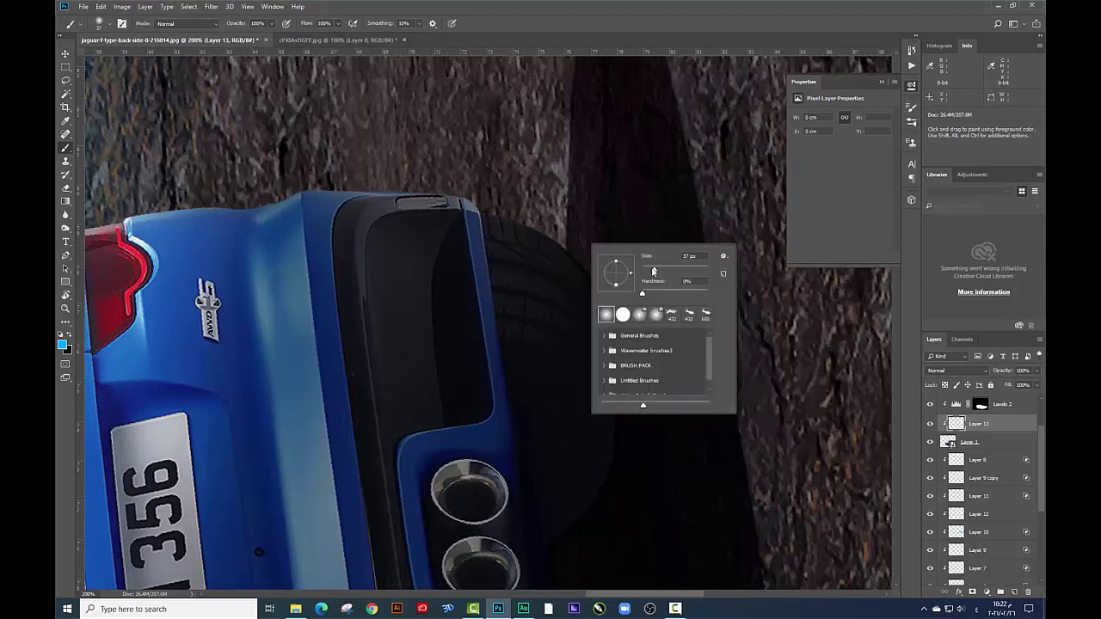
key(Return)
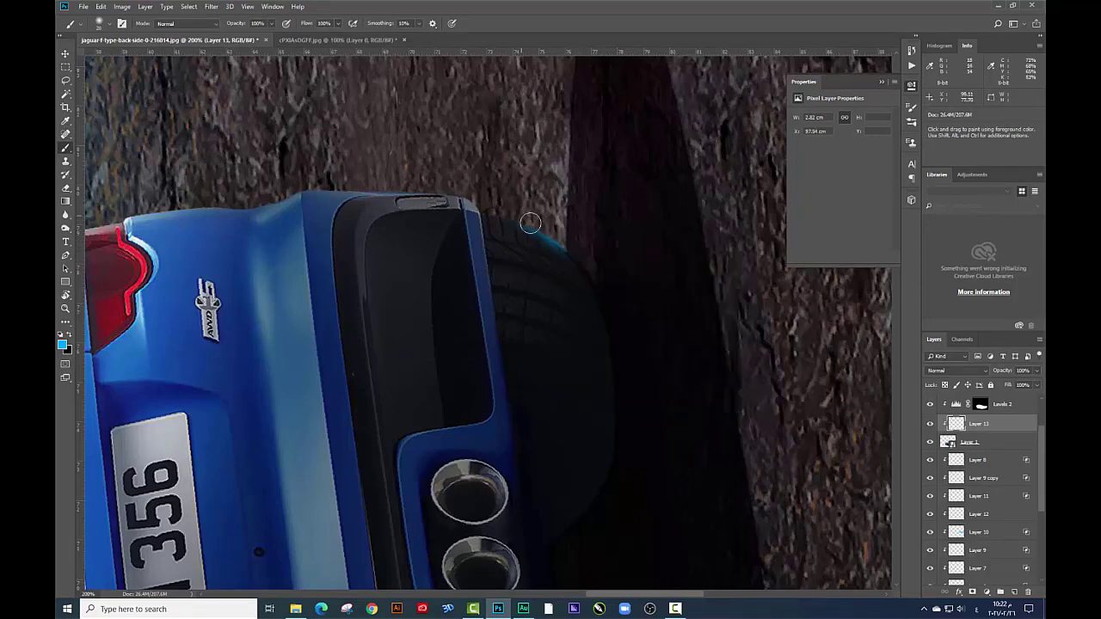
mouse_move(523, 226)
mouse_down()
mouse_move(610, 256)
mouse_move(482, 225)
mouse_move(550, 226)
mouse_move(591, 241)
mouse_move(492, 250)
mouse_up()
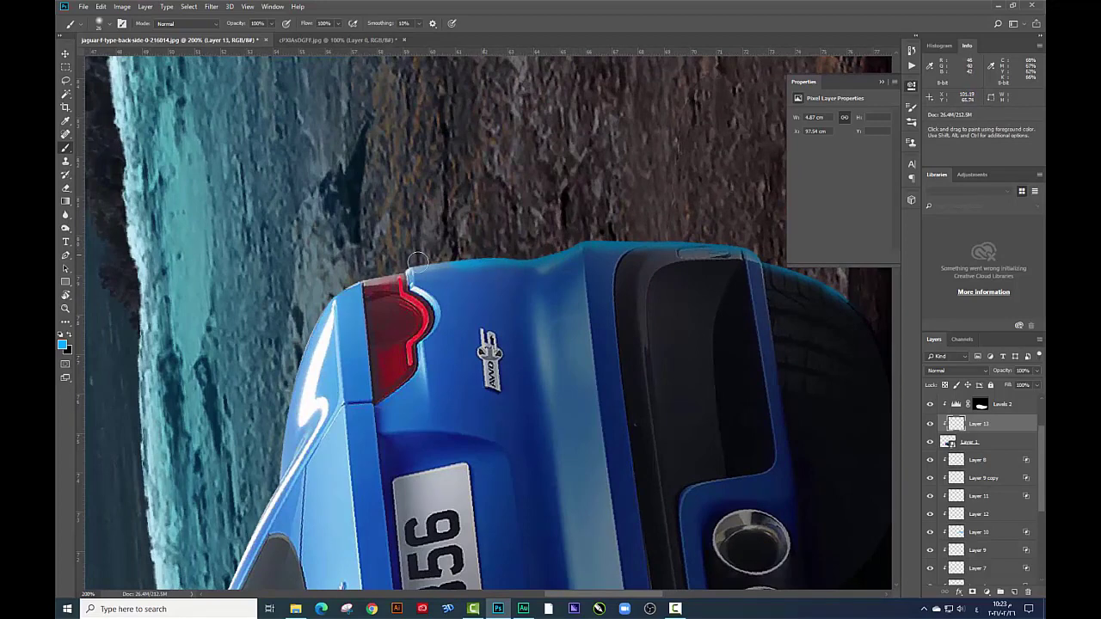
Reorient the view to follow the tail-light, rear deck edge and roof line
mouse_move(404, 262)
mouse_down()
mouse_move(522, 222)
mouse_move(545, 246)
mouse_up()
key(r)
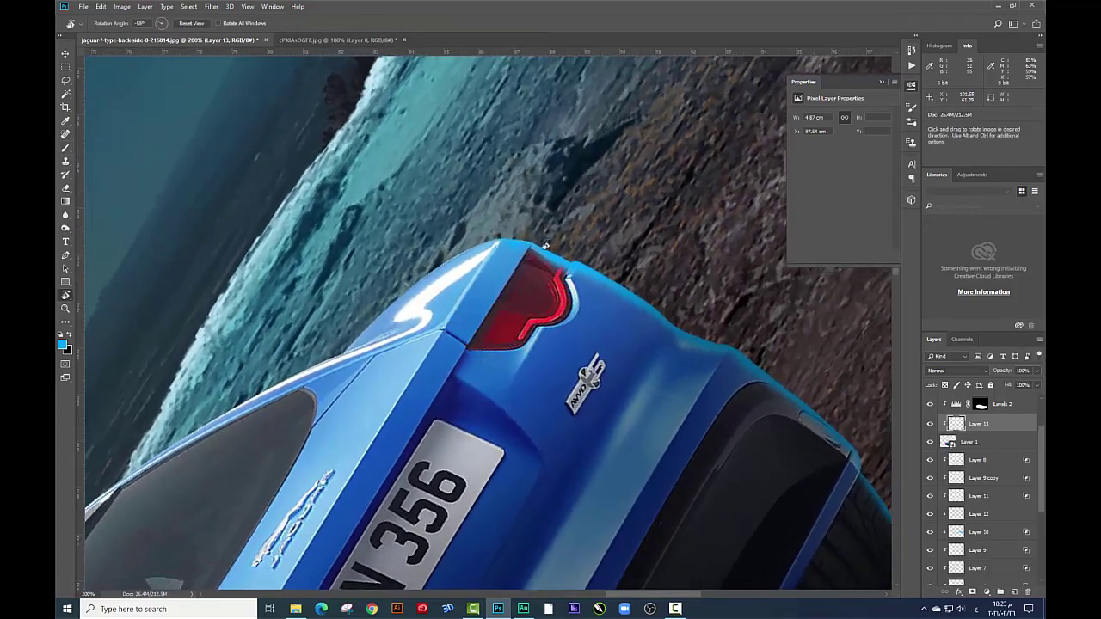
click(65, 147)
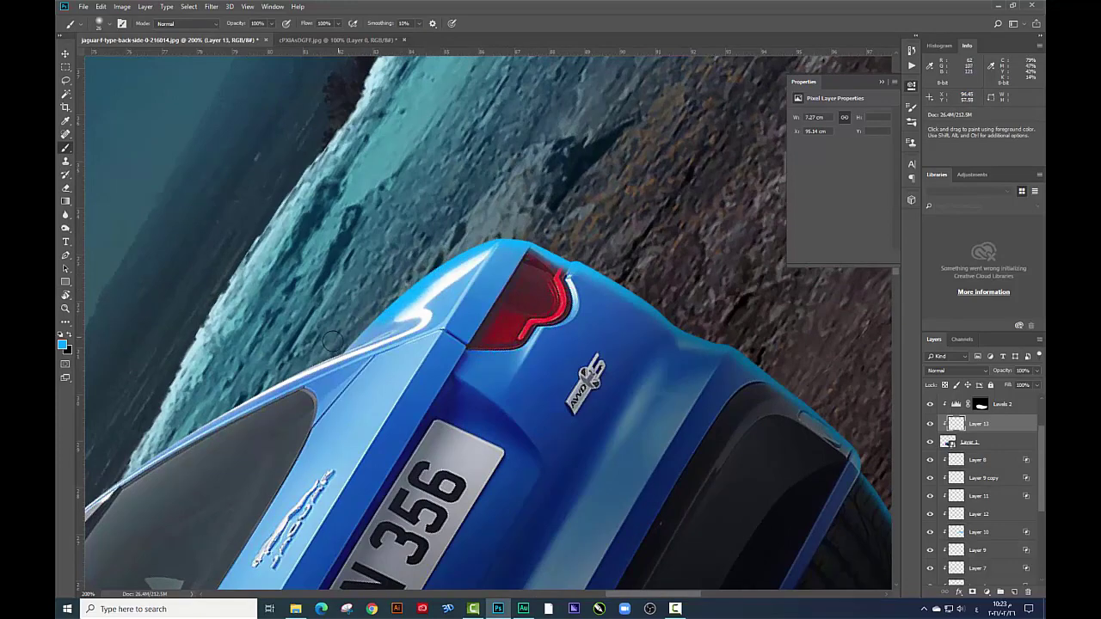
key(r)
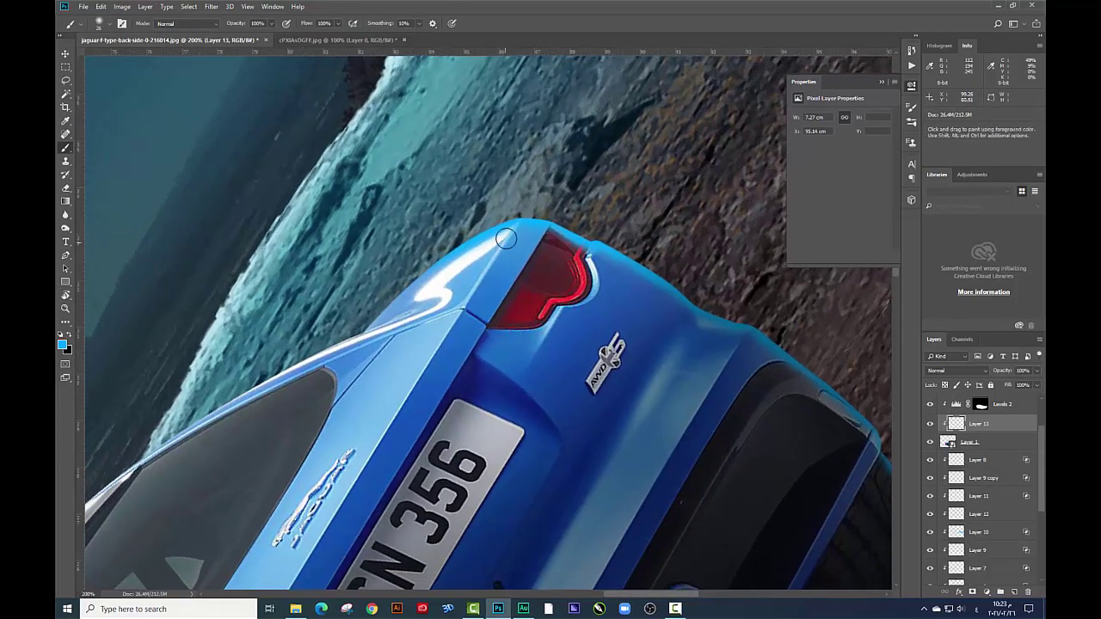
drag(486, 263, 457, 240)
click(65, 147)
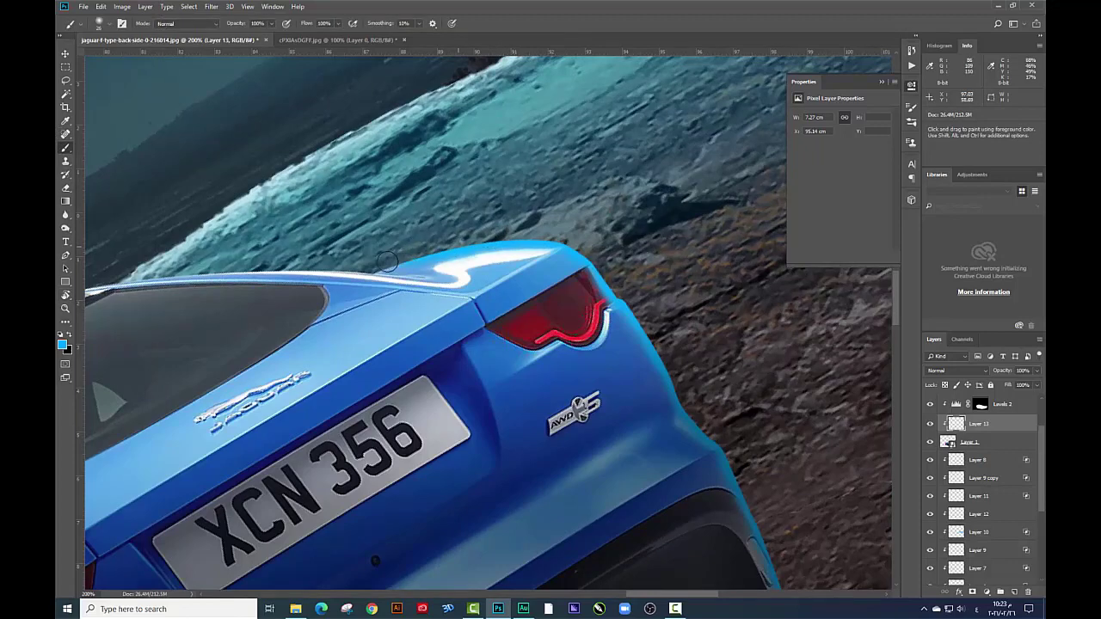
drag(376, 262, 604, 241)
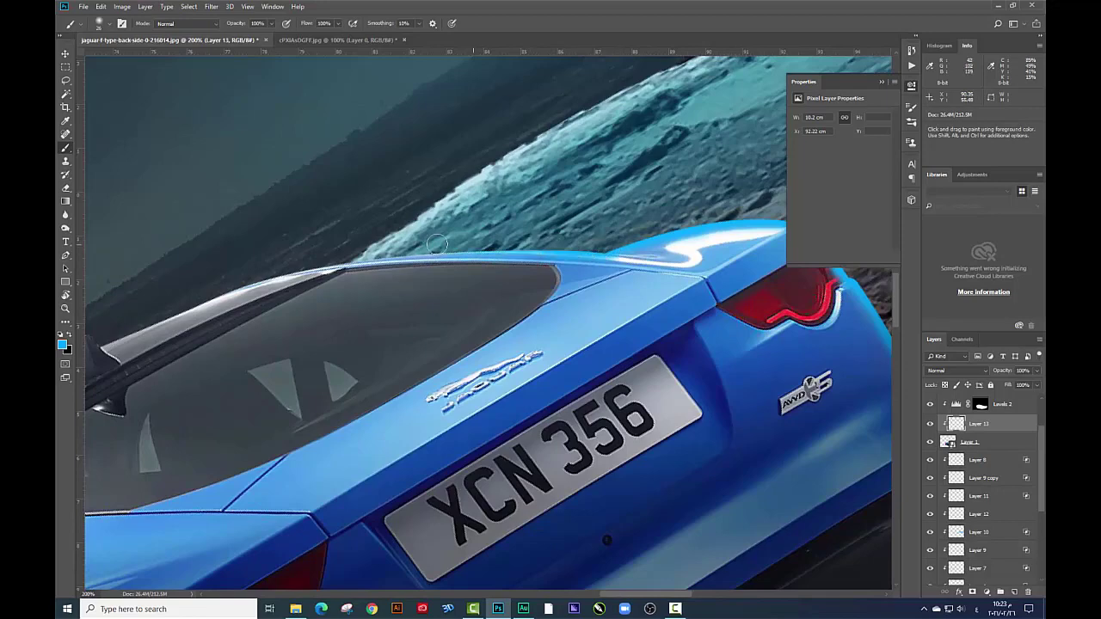
drag(435, 246, 616, 242)
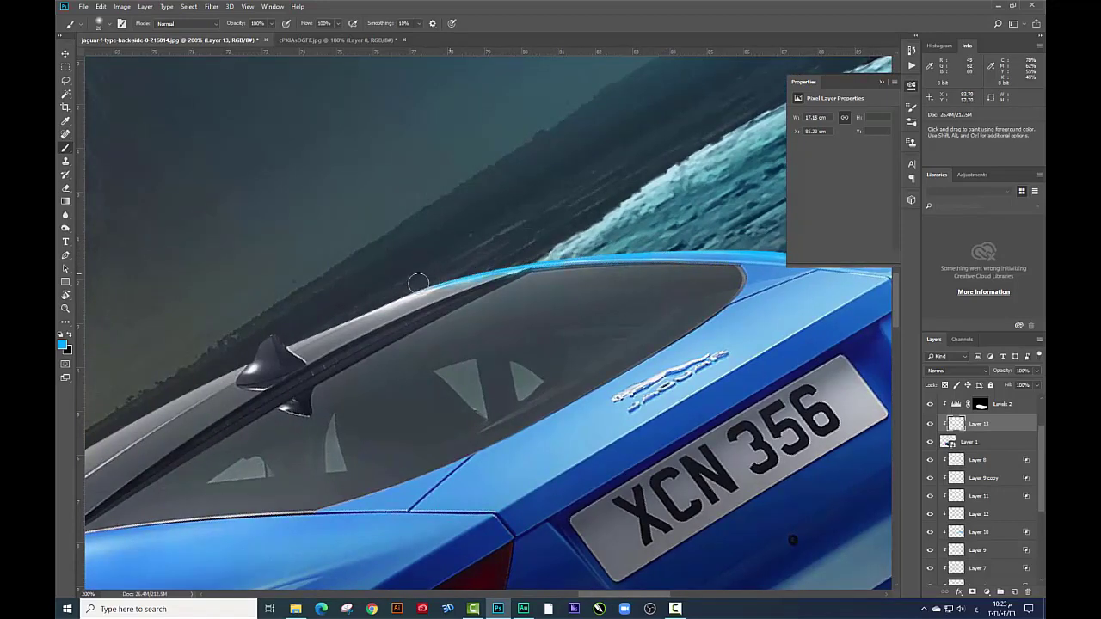
Paint blue rim light along the roof toward the shark-fin antenna, then zoom out
key(r)
mouse_move(418, 287)
mouse_down()
mouse_move(498, 241)
mouse_move(534, 250)
mouse_move(418, 263)
mouse_move(477, 264)
mouse_move(456, 261)
mouse_up()
click(65, 150)
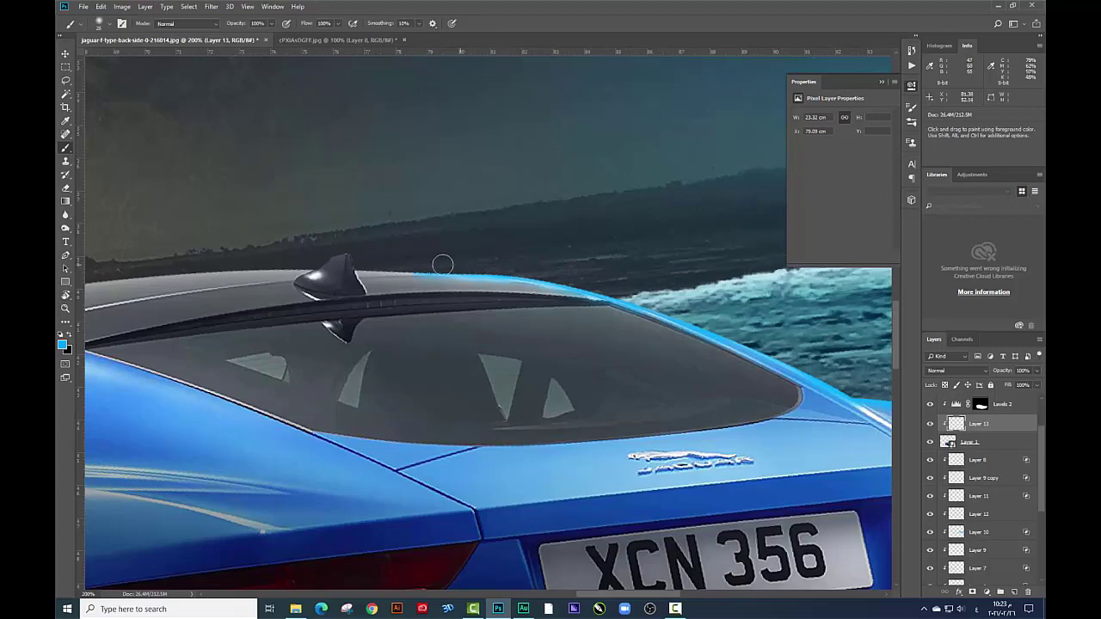
mouse_move(377, 264)
mouse_down()
mouse_move(357, 262)
mouse_move(623, 232)
mouse_up()
right_click(658, 263)
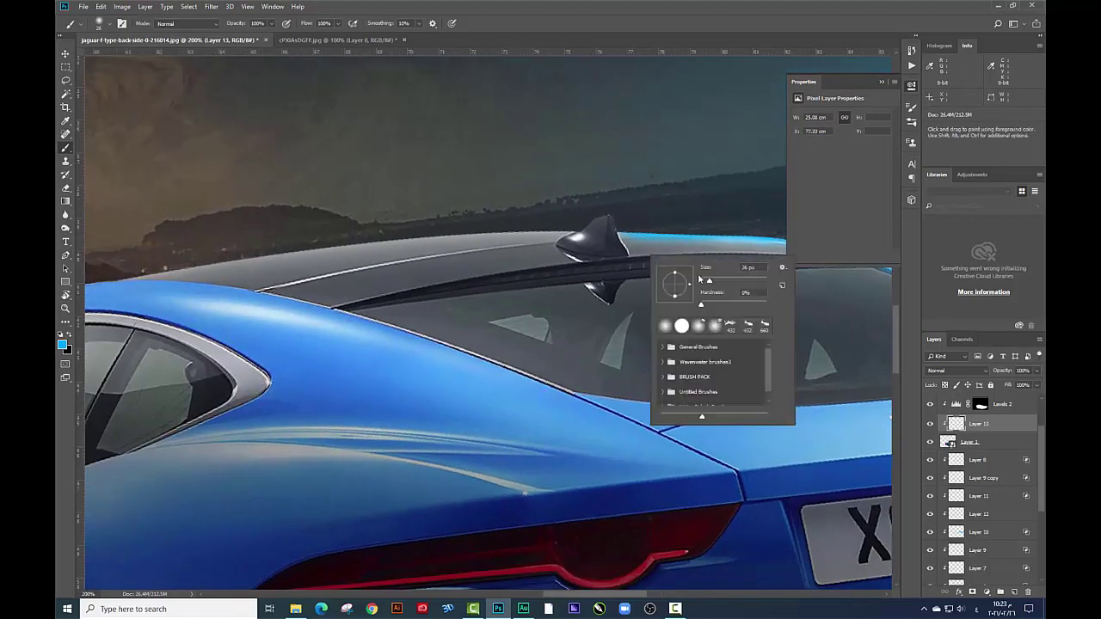
click(618, 229)
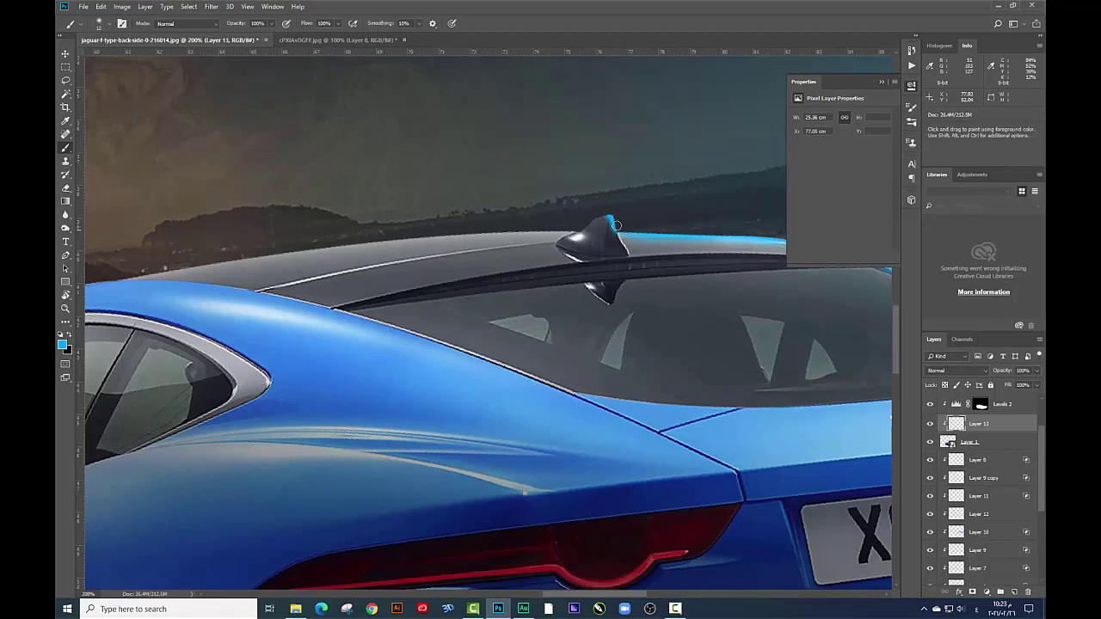
drag(596, 217, 548, 209)
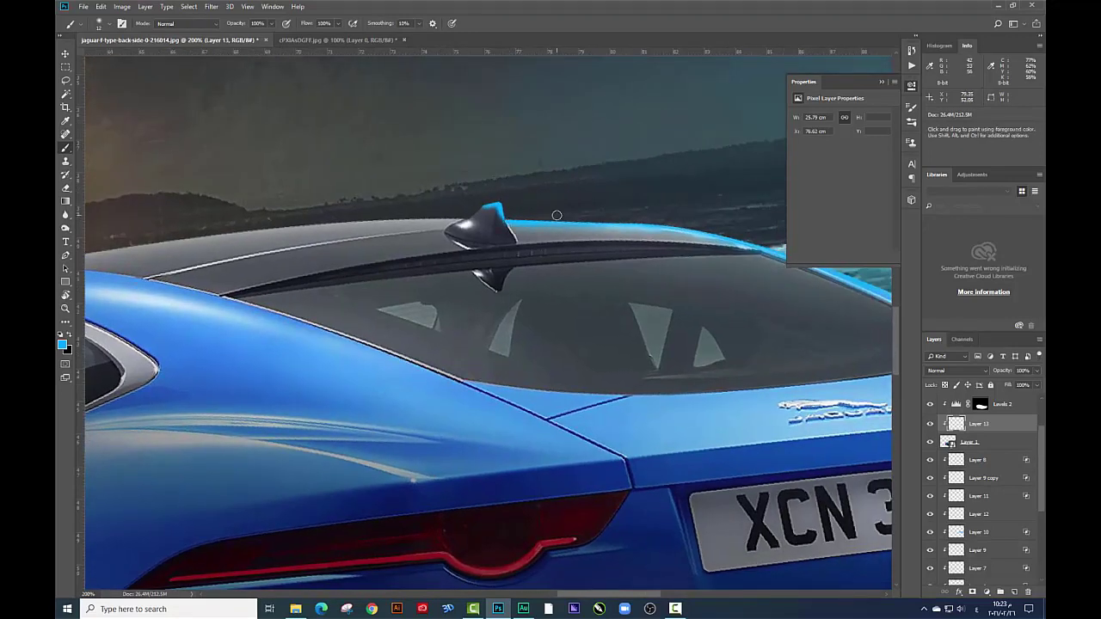
key(ctrl+minus)
key(ctrl+minus)
key(ctrl+minus)
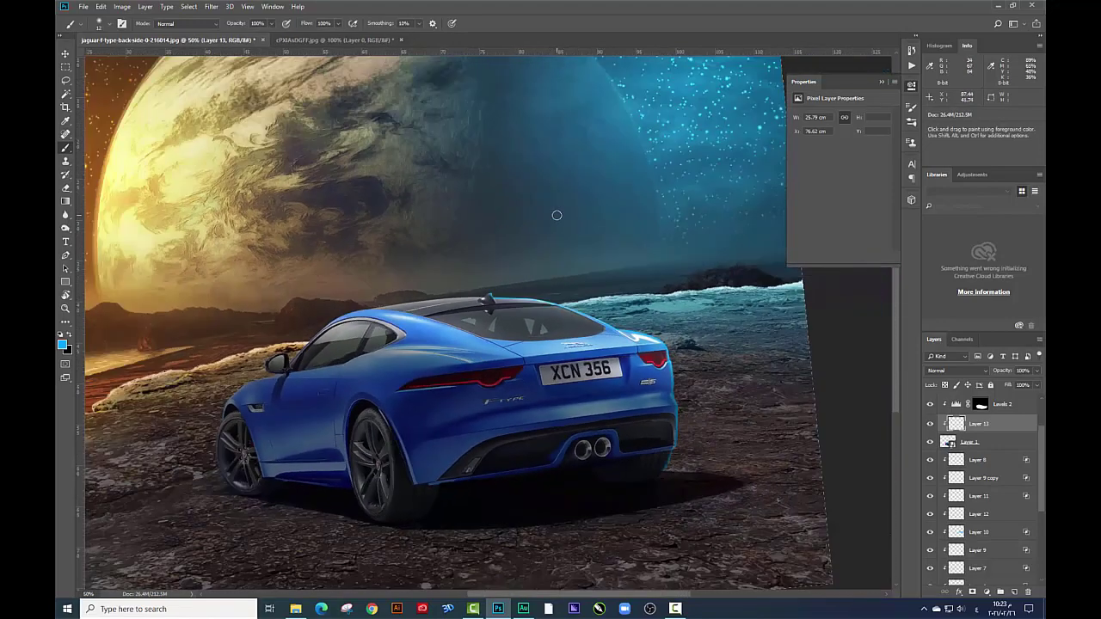
Set Layer 13's blend mode to Linear Dodge (Add)
drag(556, 215, 460, 211)
click(954, 373)
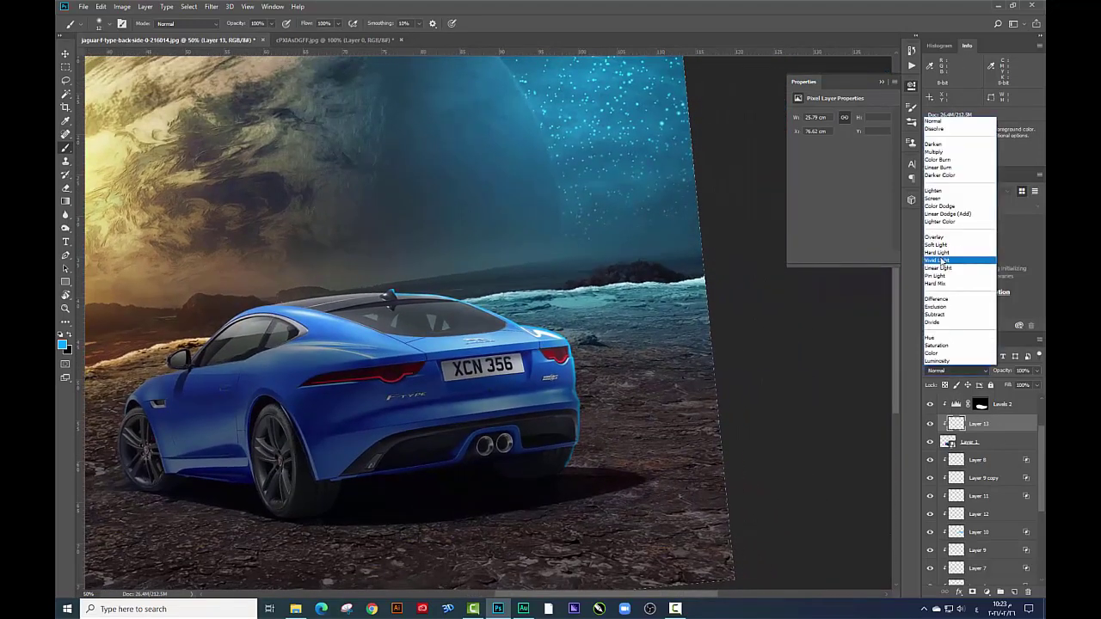
click(944, 213)
click(955, 370)
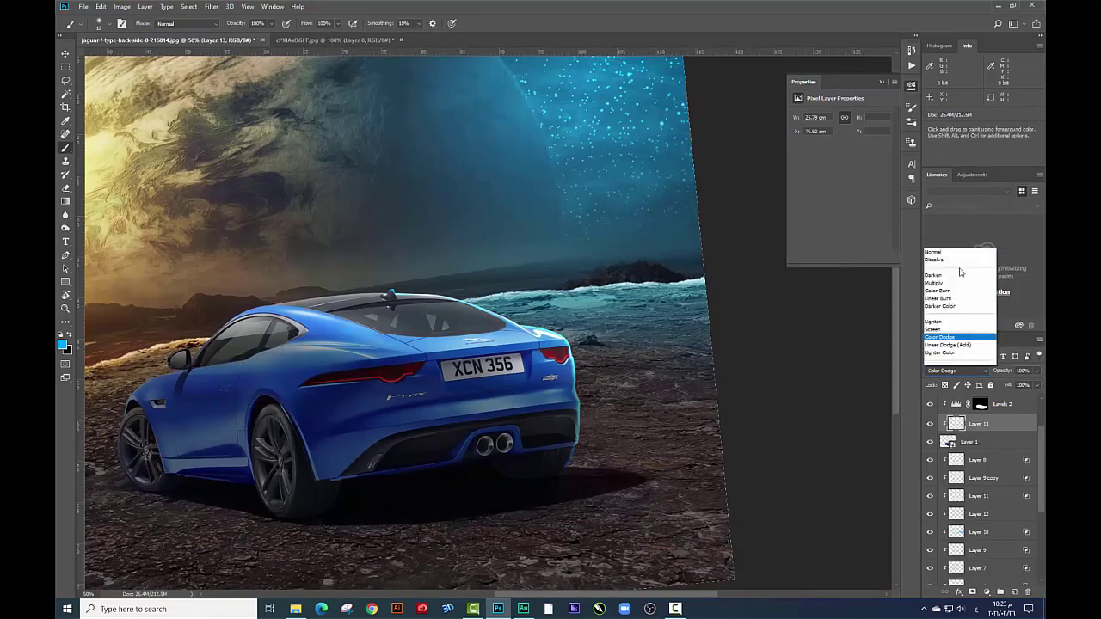
click(951, 217)
In Blending Options, split the Underlying Layer black slider to 83/143 and apply it
right_click(1001, 434)
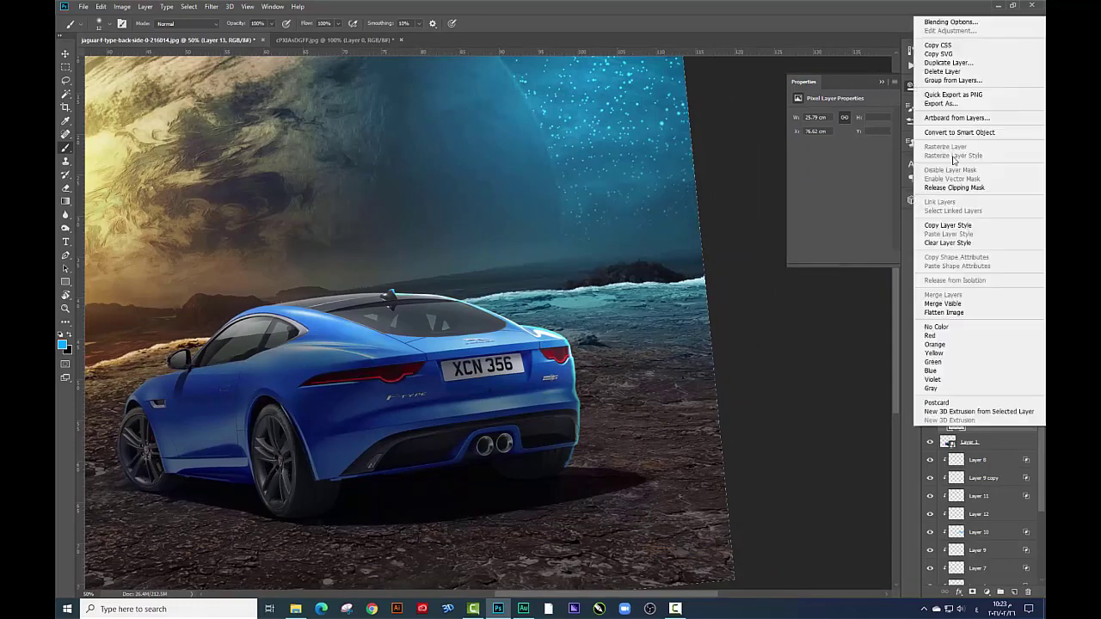
click(897, 207)
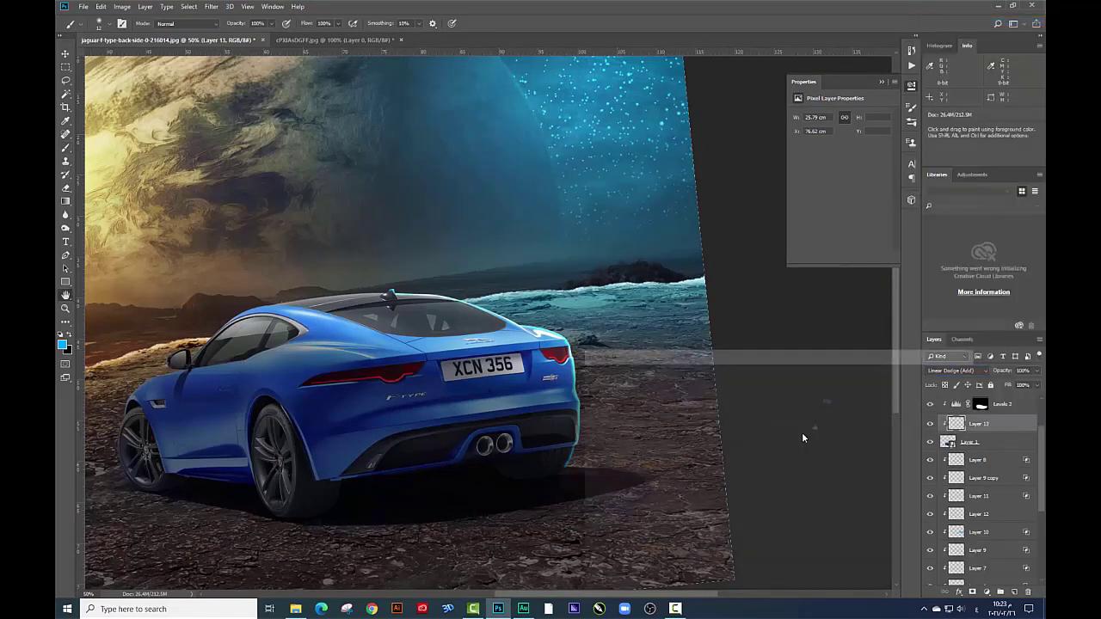
drag(763, 545, 766, 545)
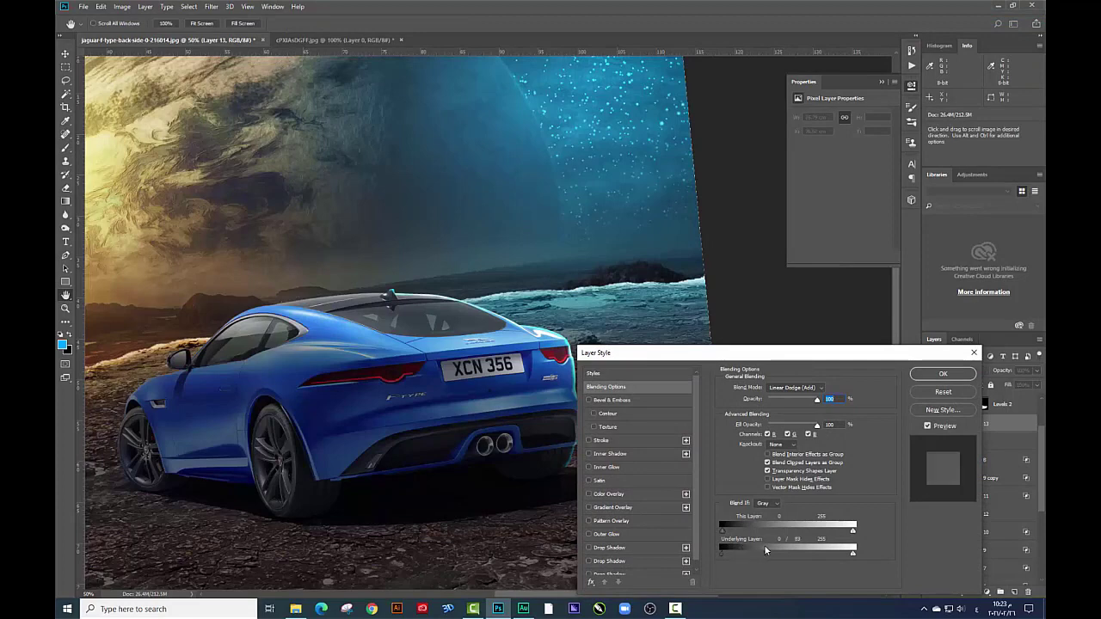
drag(707, 353, 767, 339)
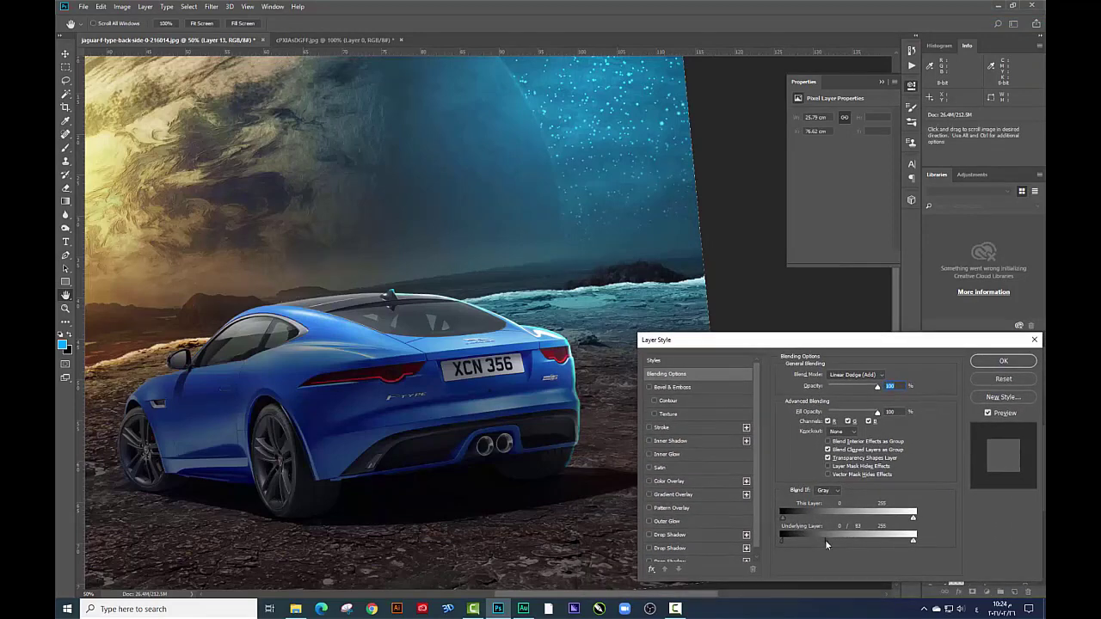
drag(826, 539, 856, 539)
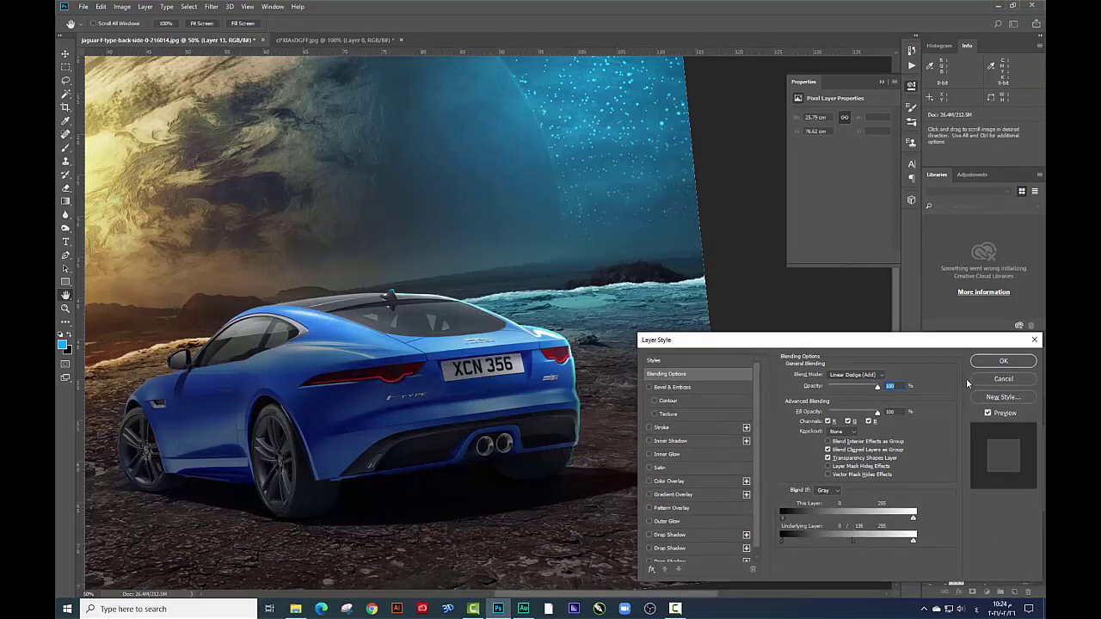
click(989, 362)
key(ctrl+plus)
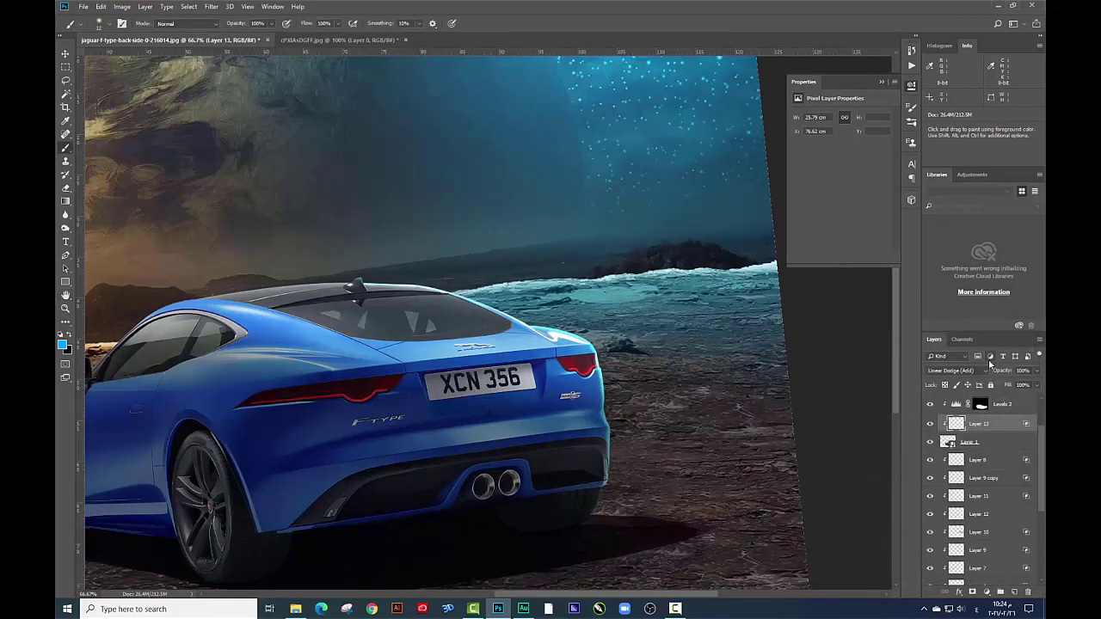
key(ctrl+plus)
Add a new glow layer and set its blend mode to Linear Dodge (Add)
drag(697, 379, 625, 250)
click(1015, 593)
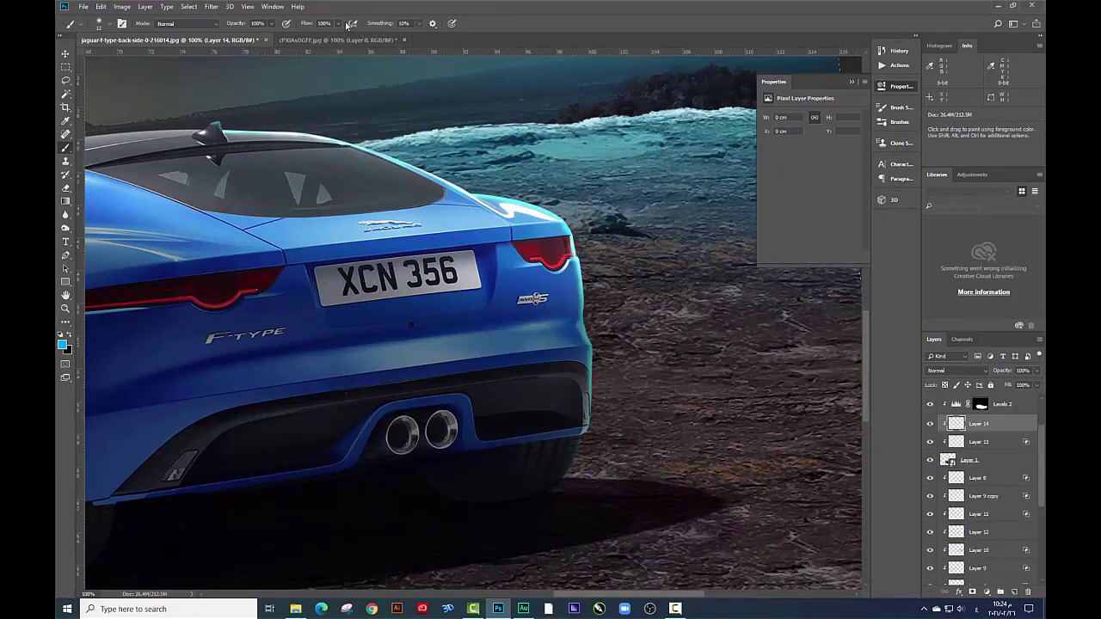
click(291, 37)
click(954, 370)
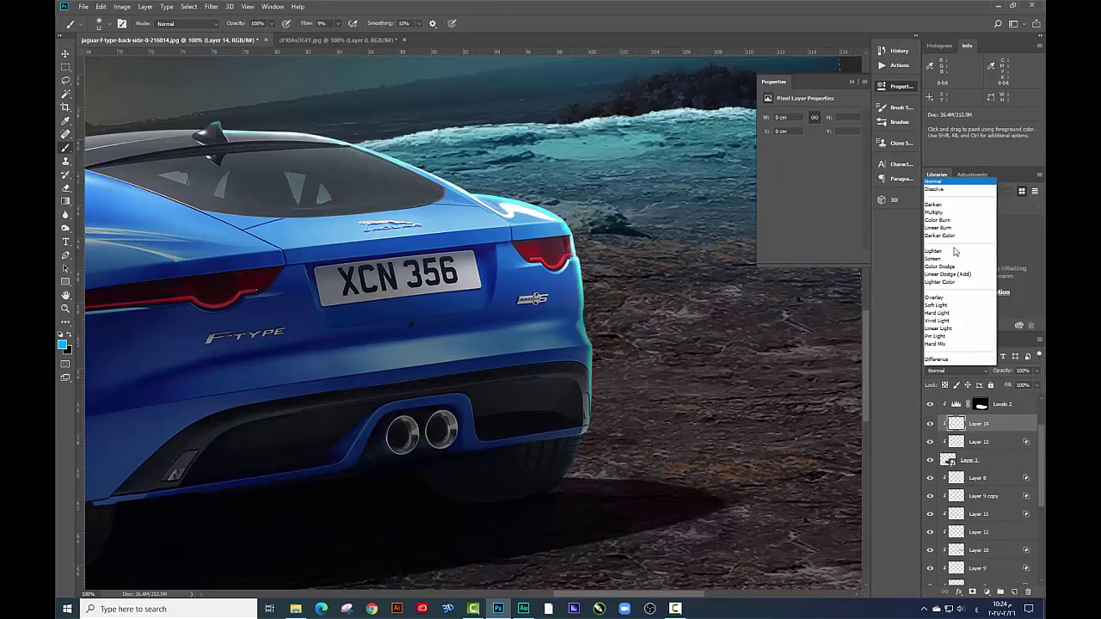
key(alt+shift+w)
Set a 354 px soft brush at 31% flow, framed over the roof and rear deck
right_click(651, 297)
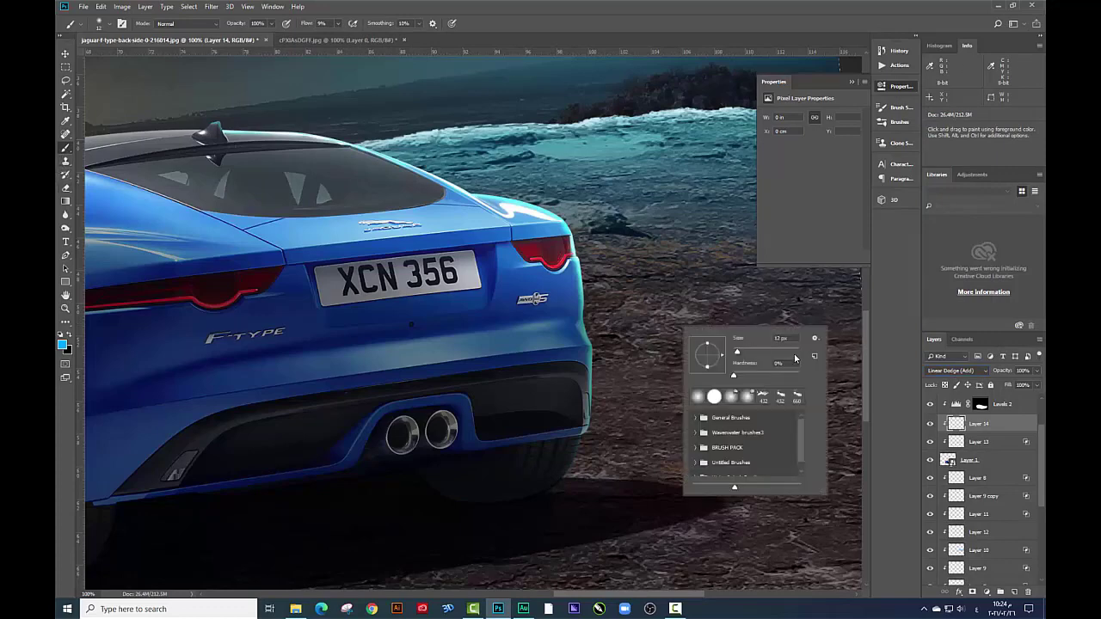
key(Return)
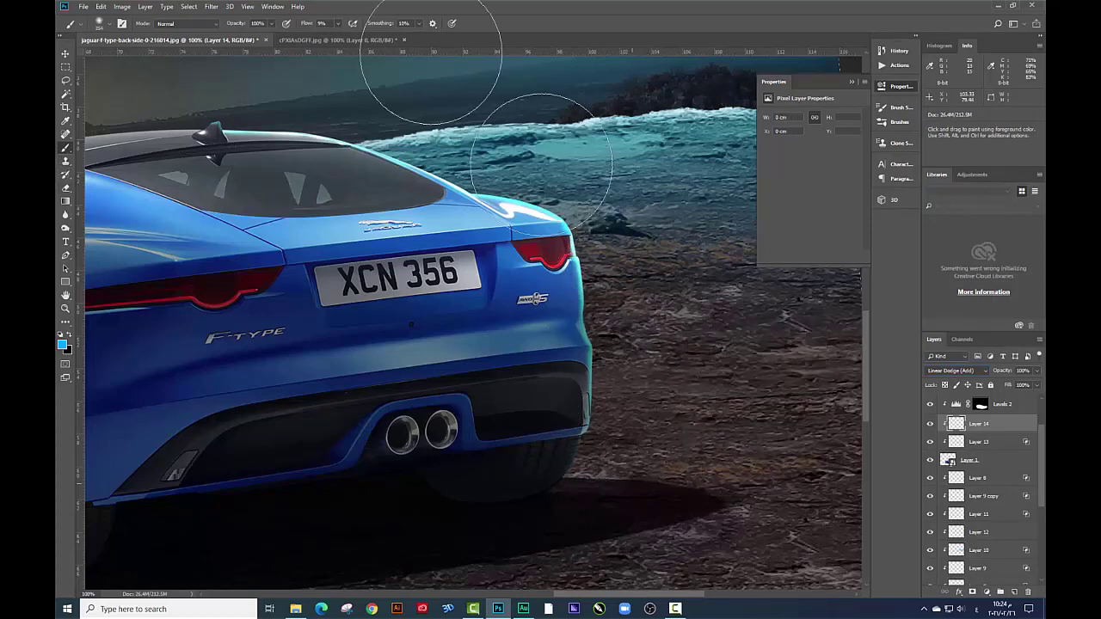
drag(344, 23, 352, 34)
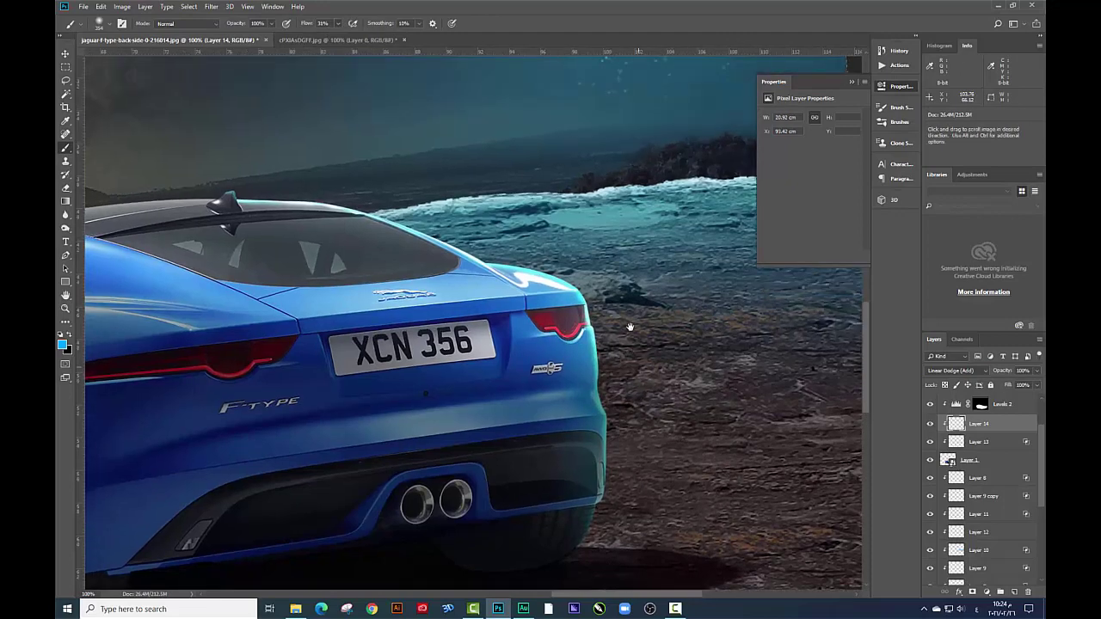
drag(619, 246, 632, 318)
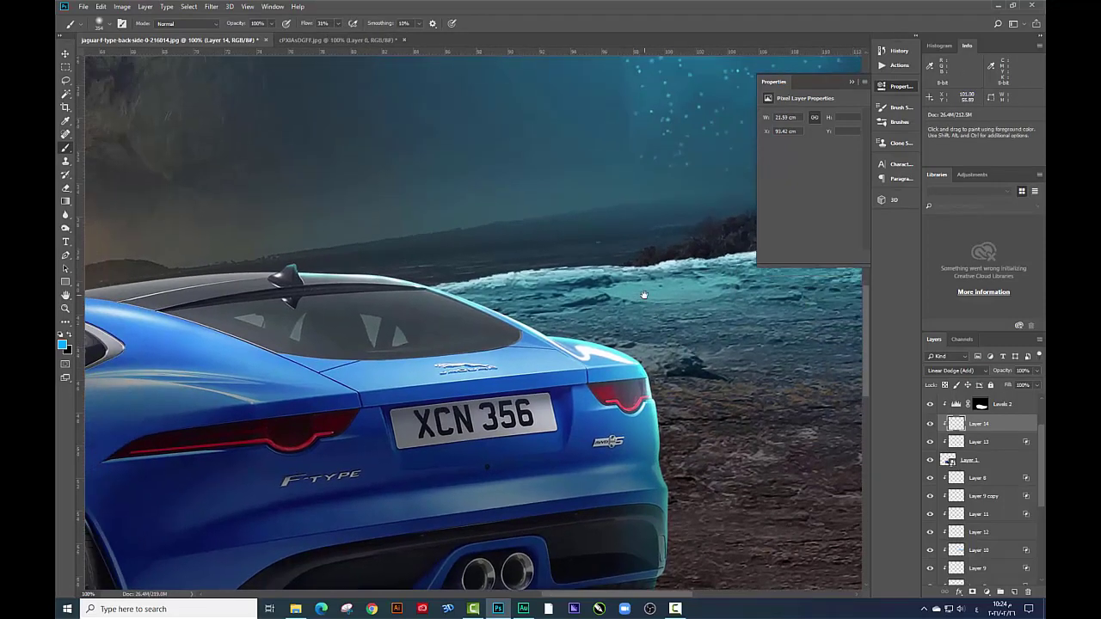
drag(621, 266, 682, 329)
drag(559, 256, 661, 285)
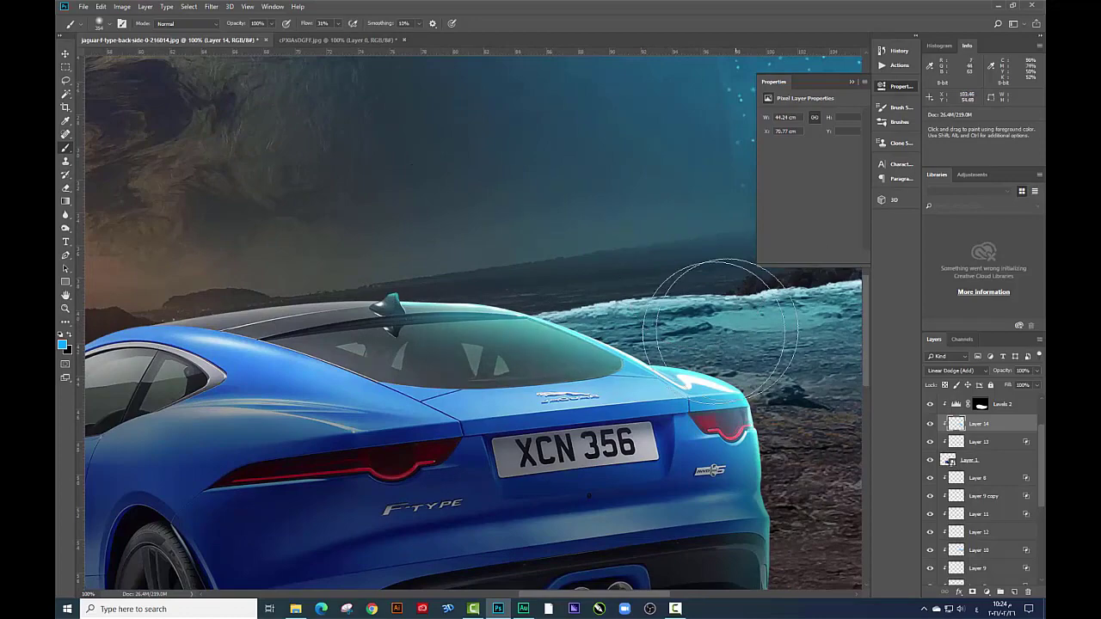
mouse_move(727, 320)
mouse_down()
mouse_move(594, 202)
mouse_move(655, 204)
mouse_up()
key(ctrl+plus)
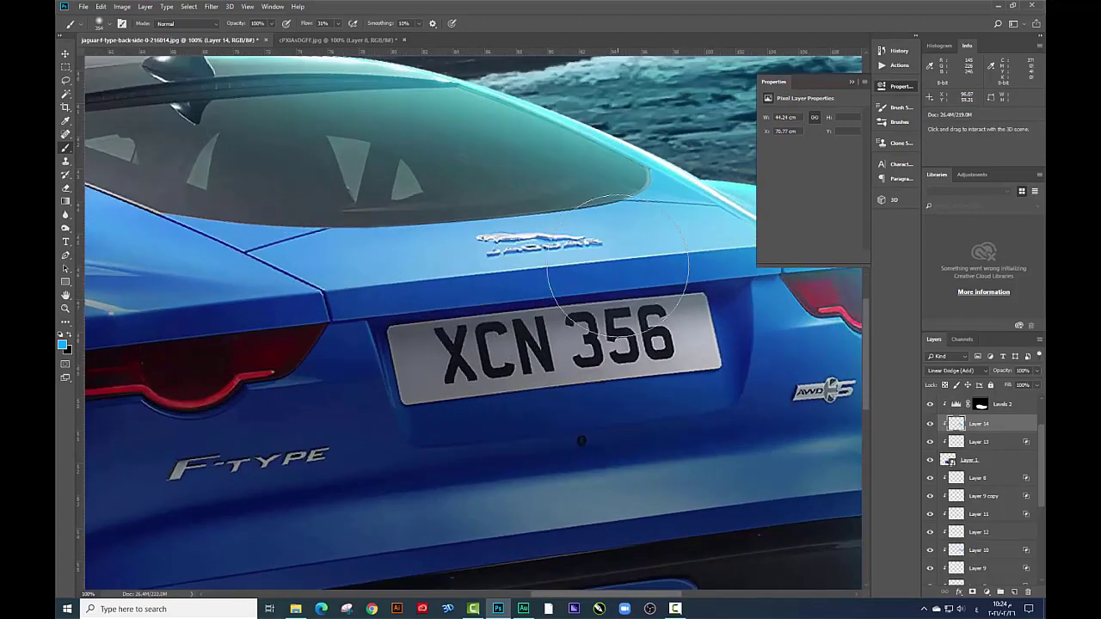
Open Layer 14's Blending Options and apply them
right_click(994, 437)
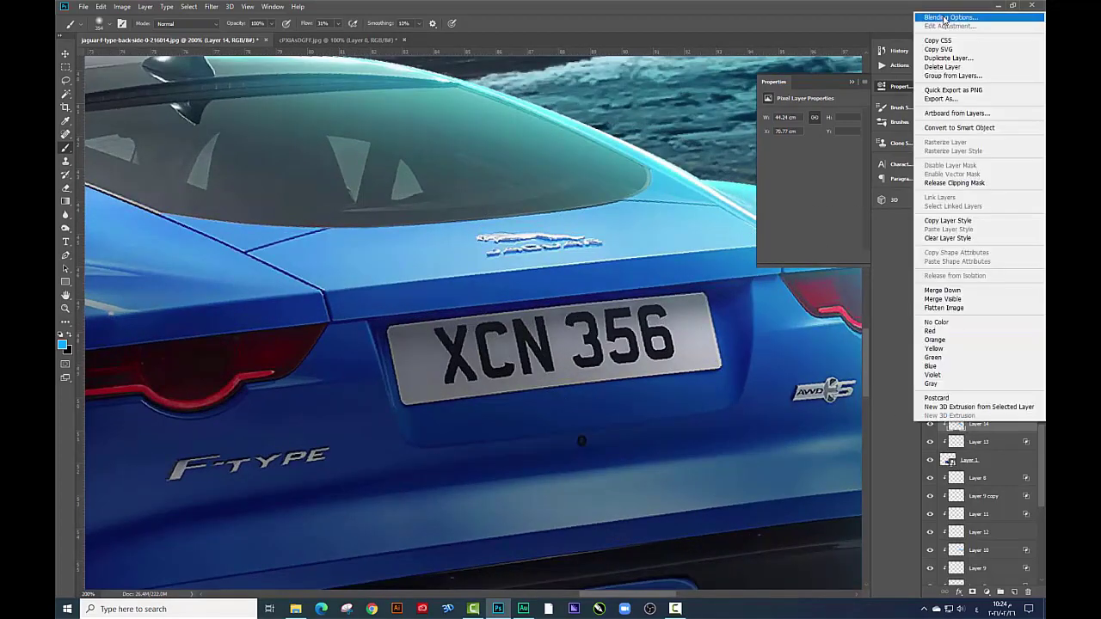
click(833, 264)
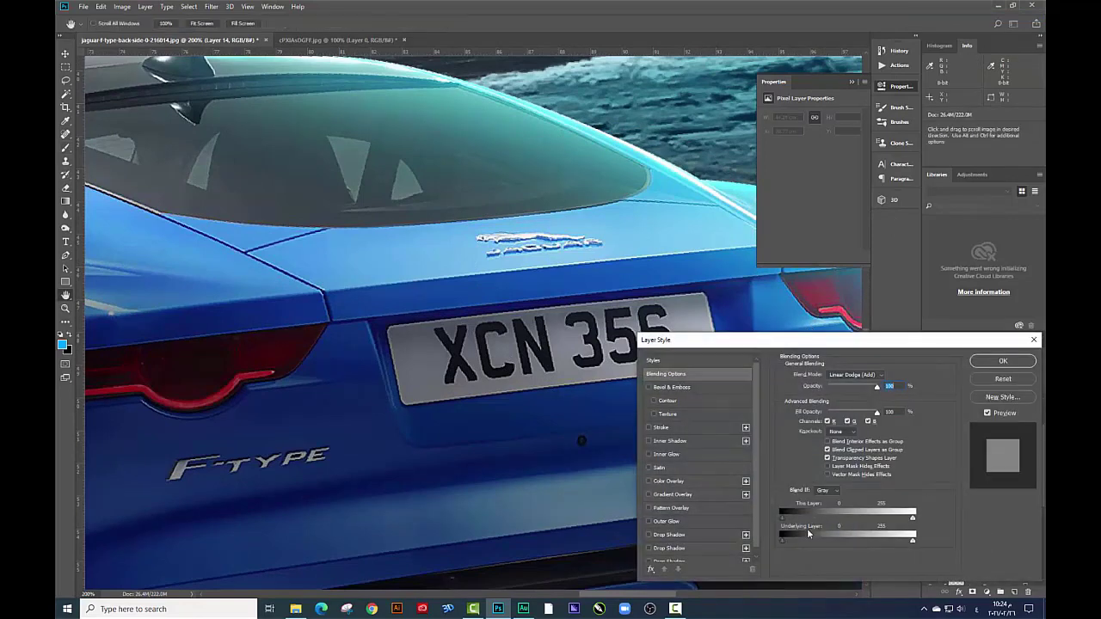
click(1002, 362)
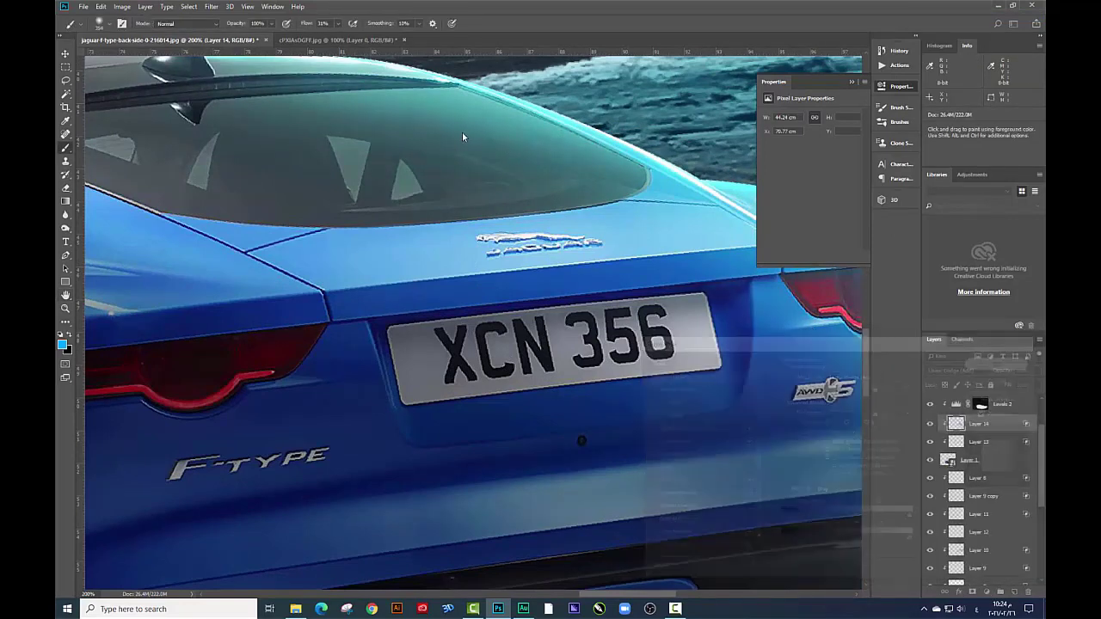
drag(579, 238, 700, 376)
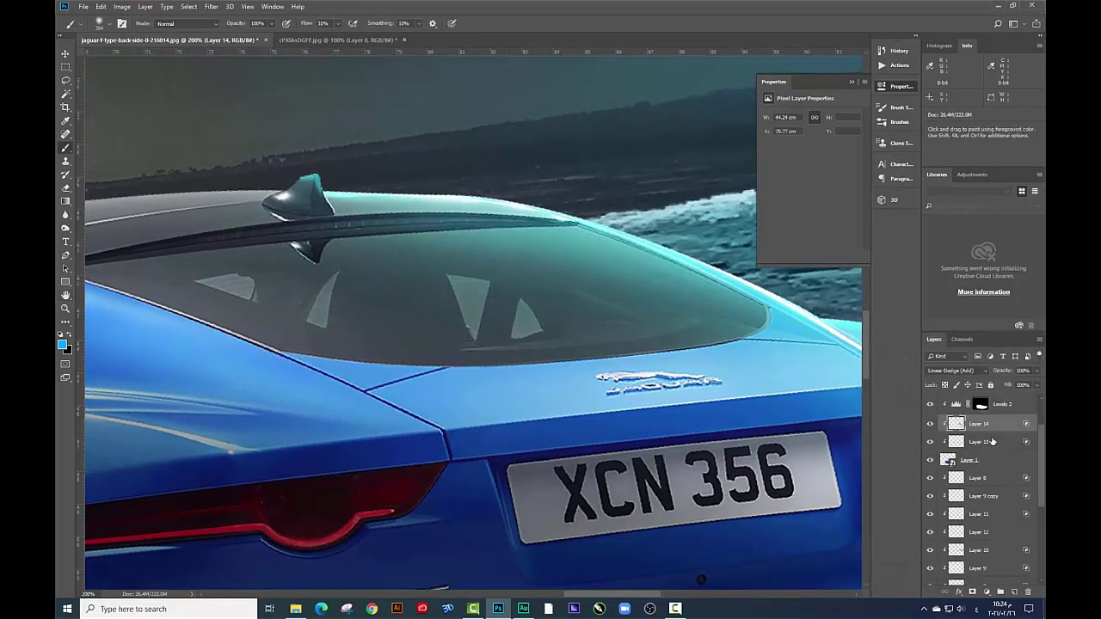
Select Layer 13, switch to a resized Eraser, and frame the view on the lower bumper
key(alt+bracketleft)
click(71, 186)
right_click(379, 240)
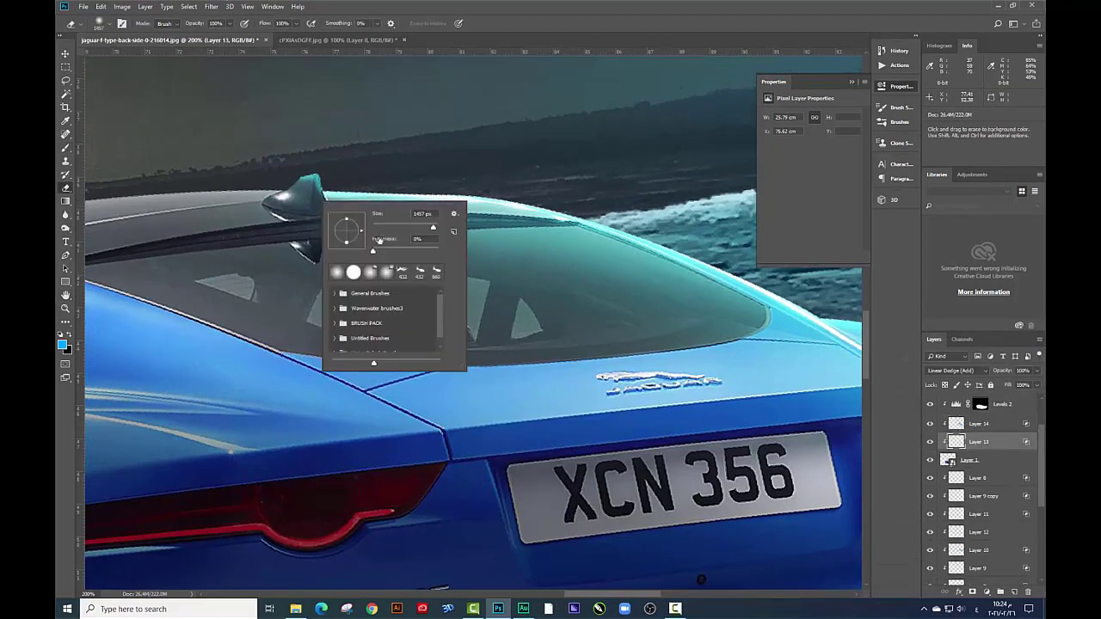
key(Return)
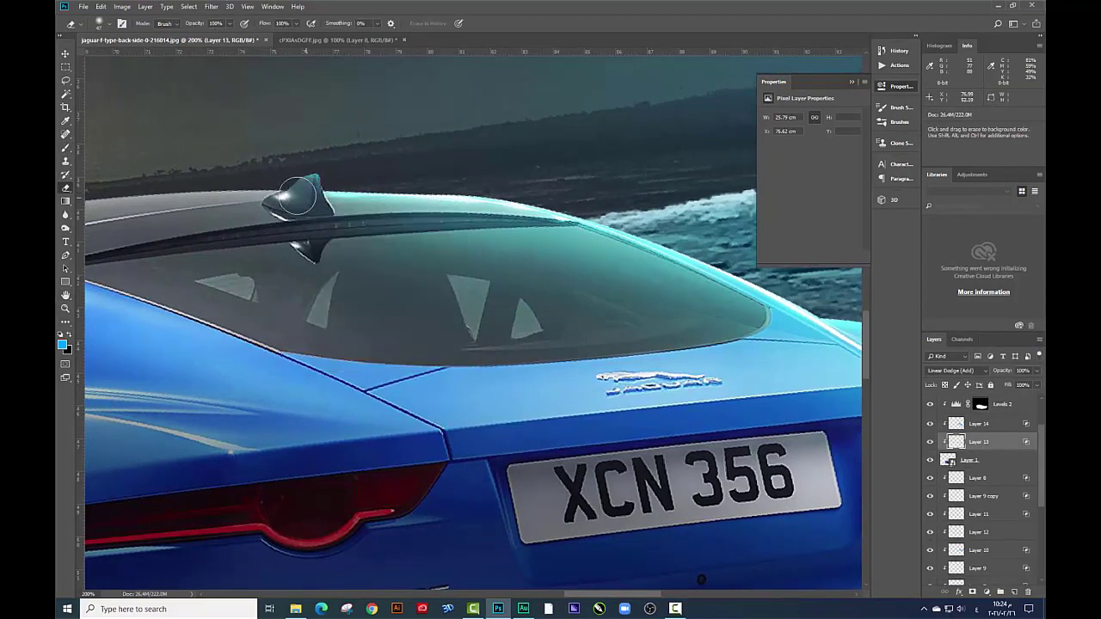
scroll(498, 289, down, 1)
scroll(498, 290, down, 1)
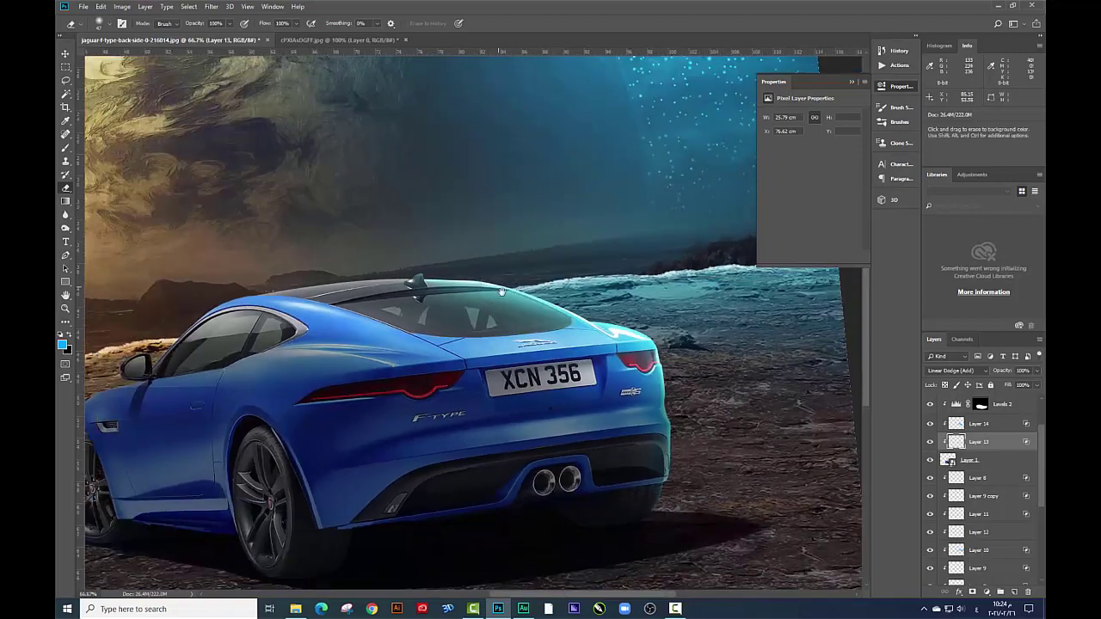
drag(514, 319, 496, 251)
scroll(441, 264, up, 1)
scroll(440, 264, up, 1)
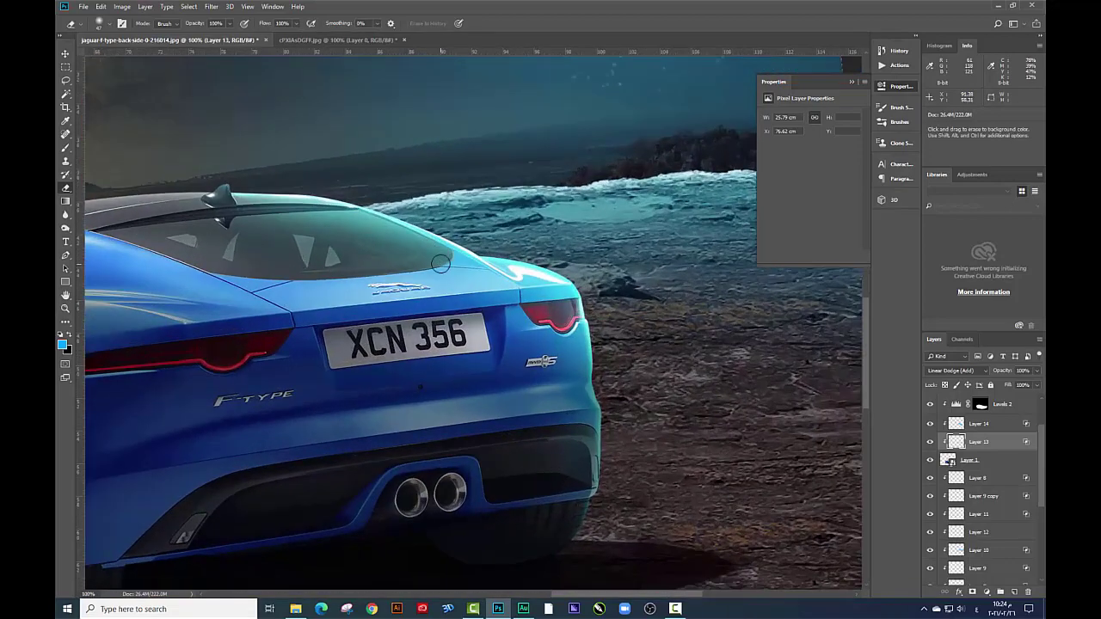
scroll(440, 264, up, 1)
drag(491, 238, 221, 93)
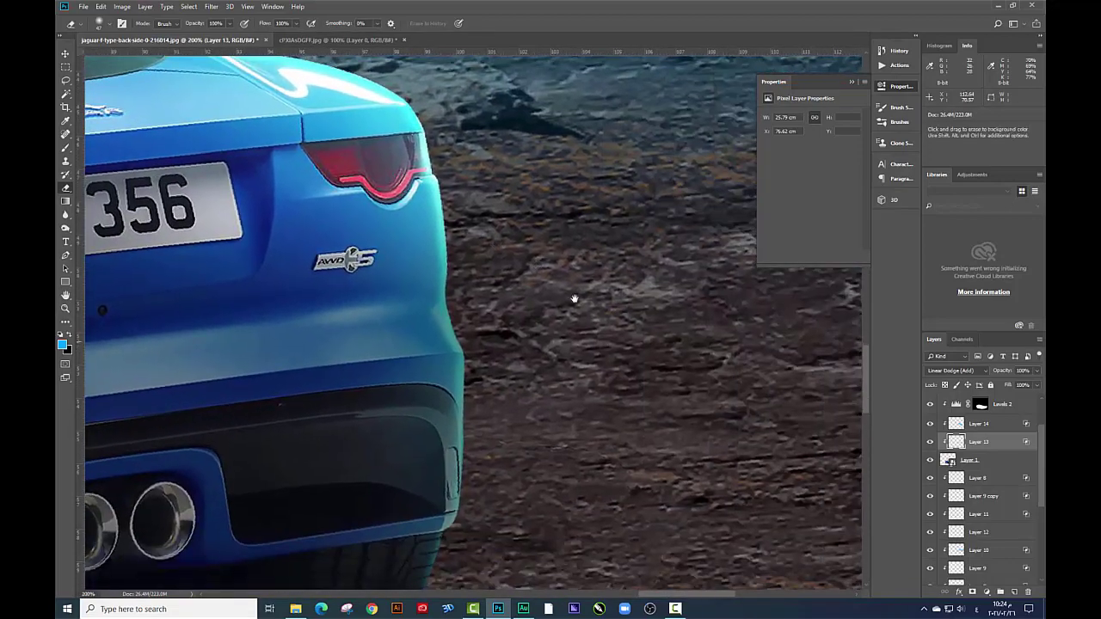
drag(496, 479, 555, 372)
scroll(794, 327, down, 4)
scroll(632, 368, up, 3)
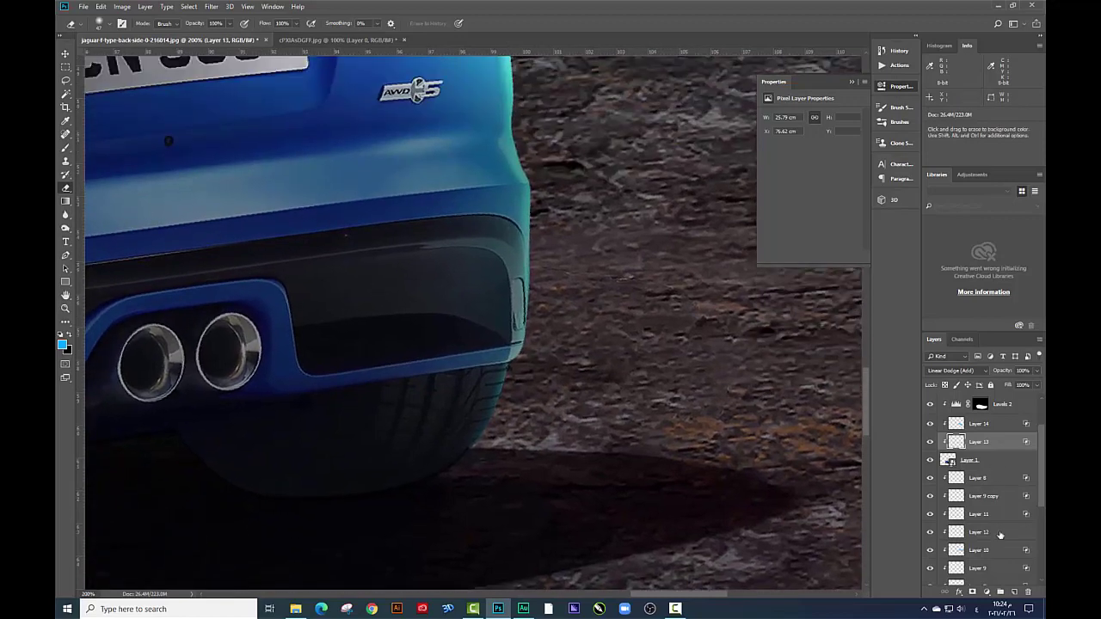
Add Layer 15 and set up a white soft round brush
click(1014, 592)
click(65, 148)
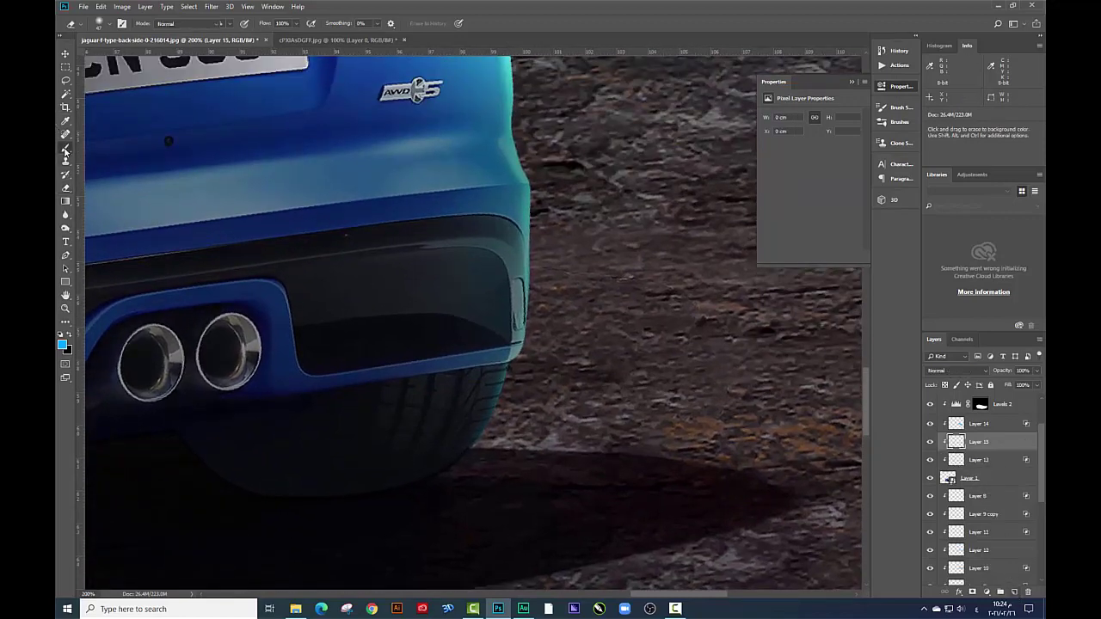
click(62, 342)
click(757, 215)
click(985, 214)
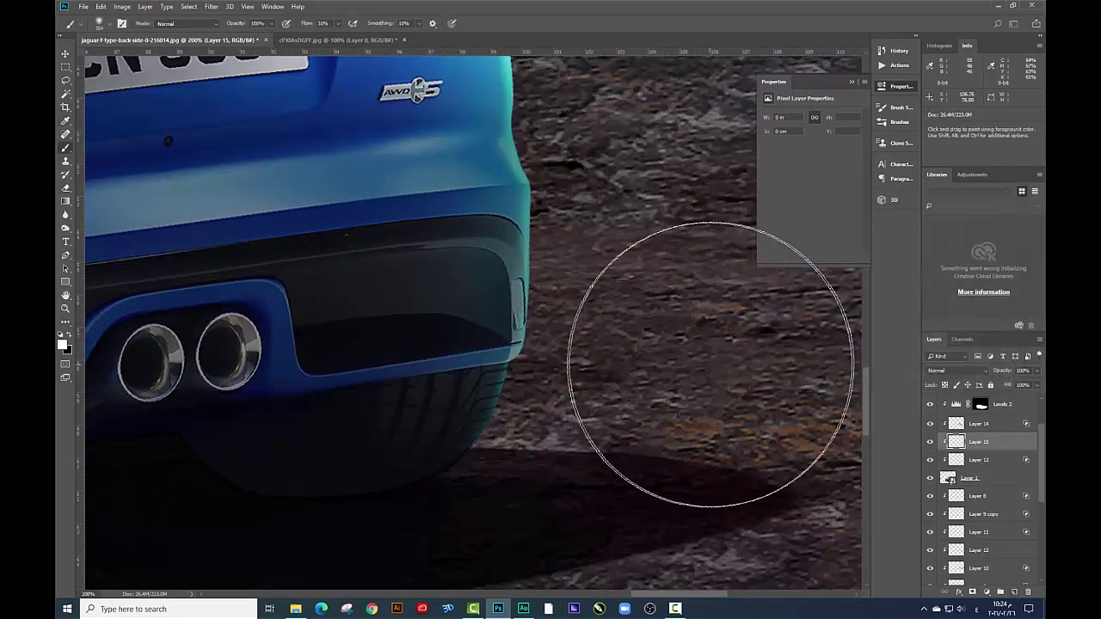
right_click(696, 368)
click(656, 410)
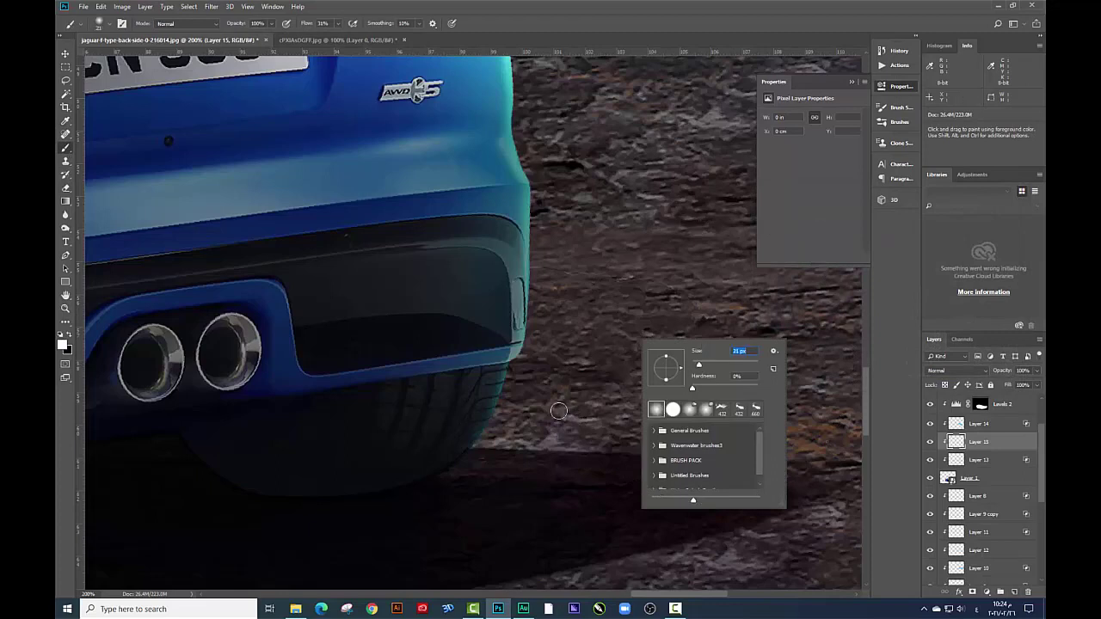
click(483, 449)
Paint white highlights at the bumper and rear edge, and move Layer 15 above Layer 14
drag(483, 449, 480, 452)
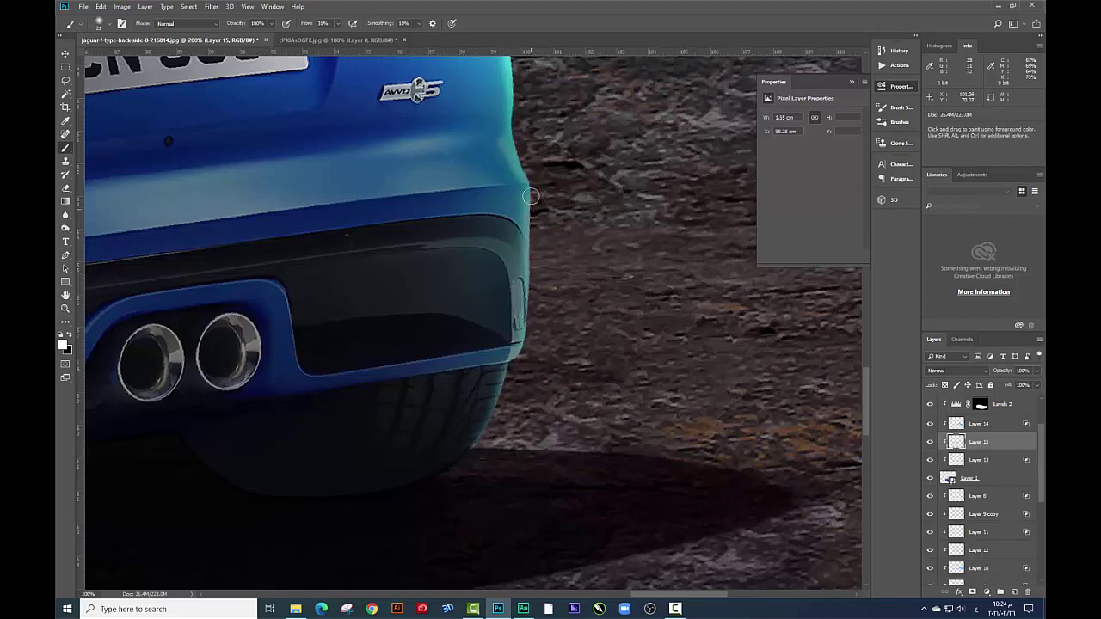
drag(531, 197, 527, 215)
scroll(526, 215, up, 3)
click(338, 23)
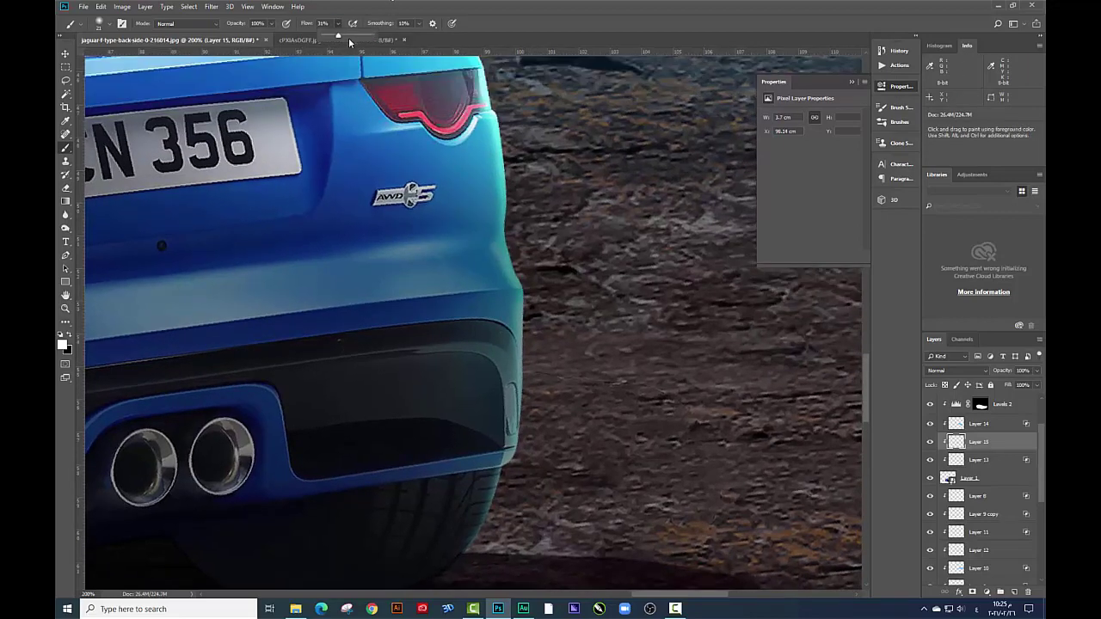
click(471, 559)
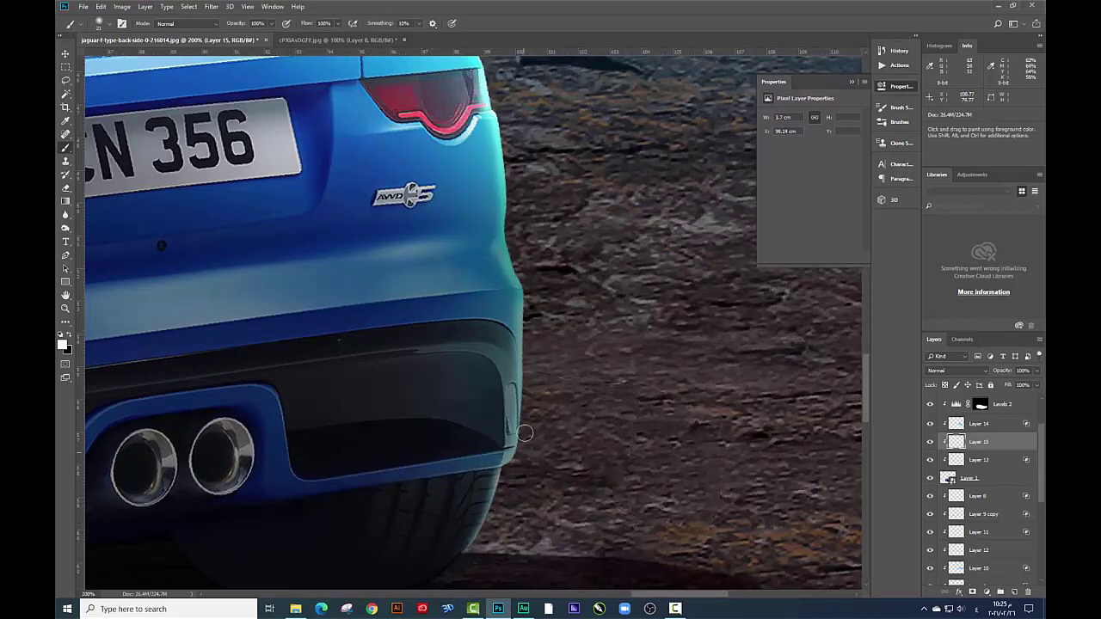
drag(533, 362, 522, 425)
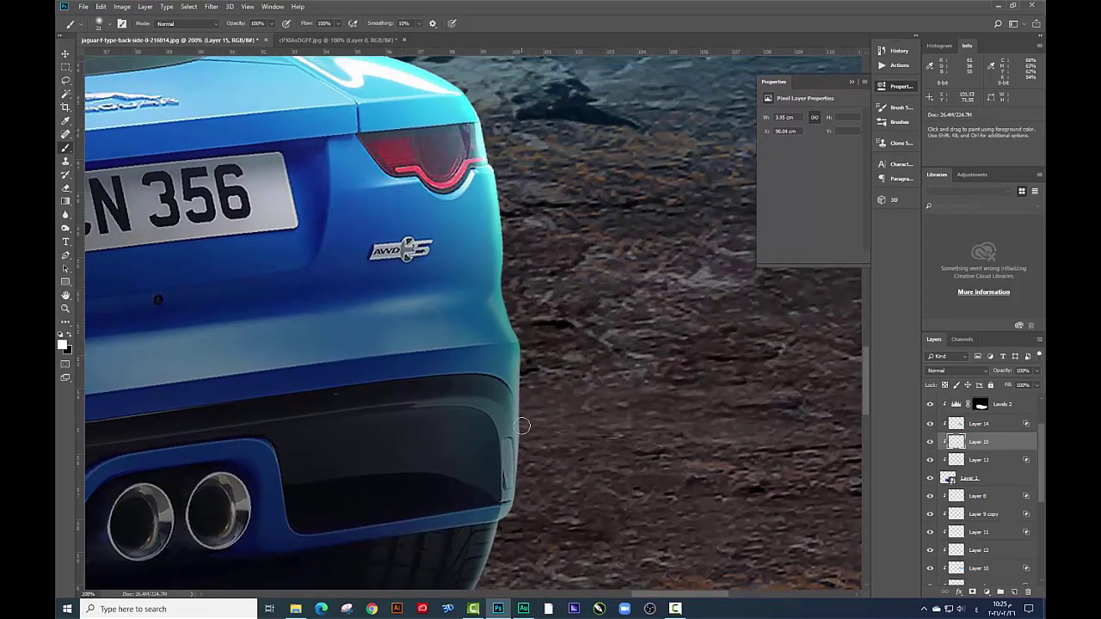
drag(974, 417, 968, 424)
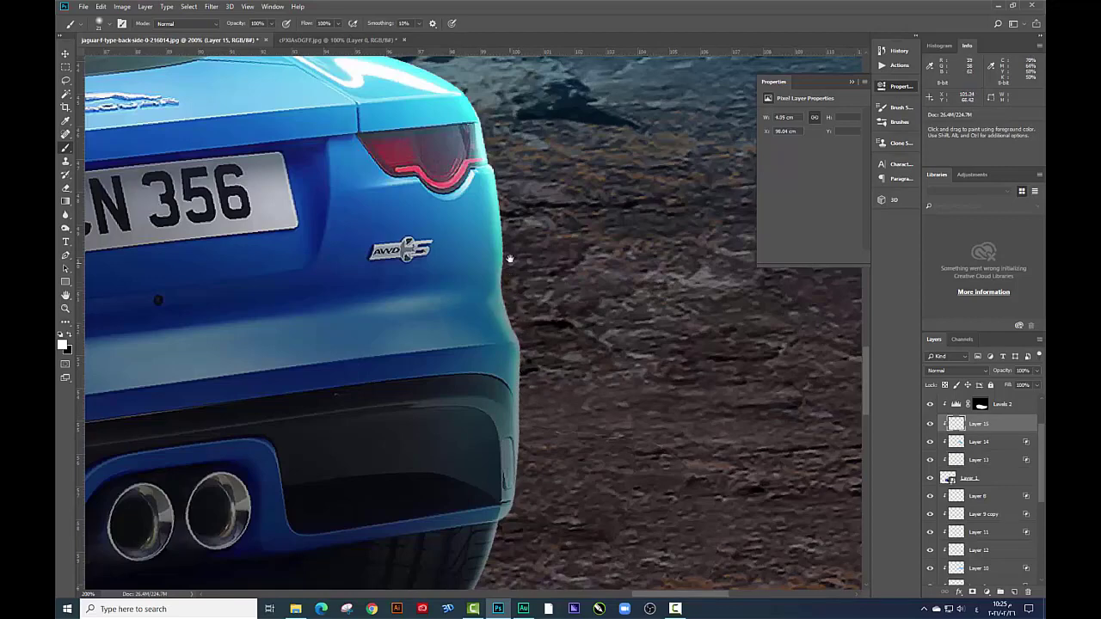
Paint a light rim along the roof edge, then zoom out to the car's whole rear
drag(509, 258, 512, 319)
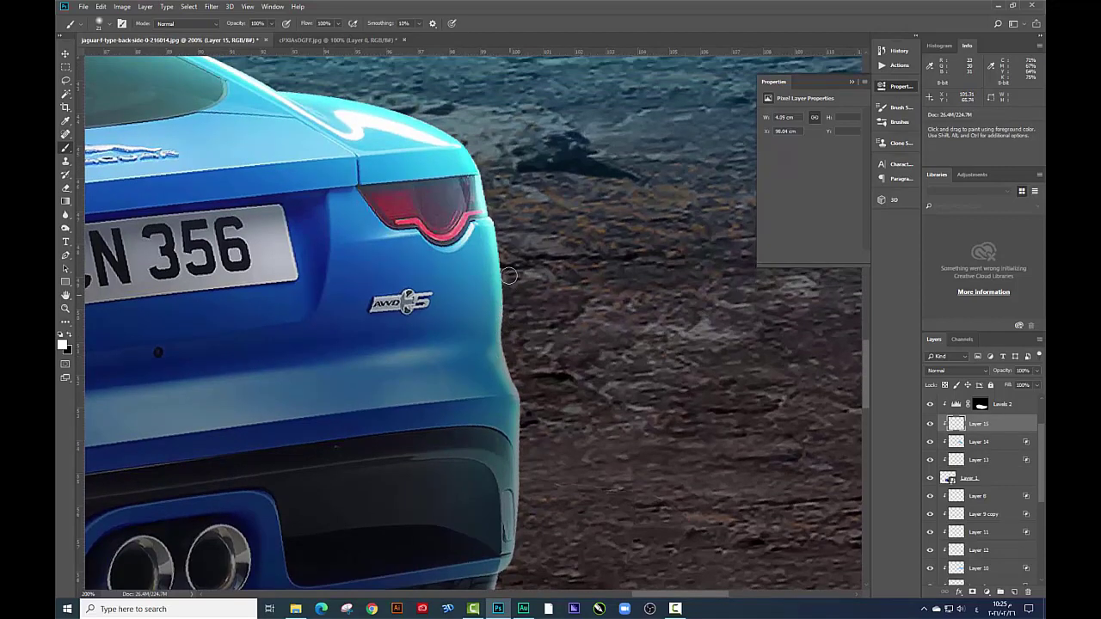
drag(485, 183, 529, 319)
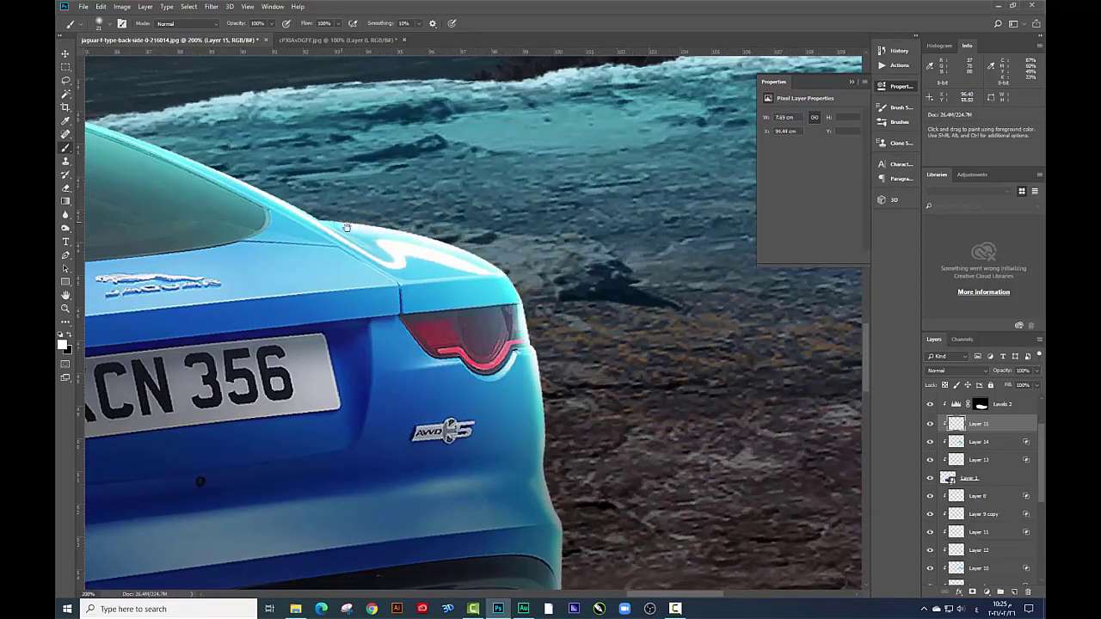
drag(354, 223, 544, 348)
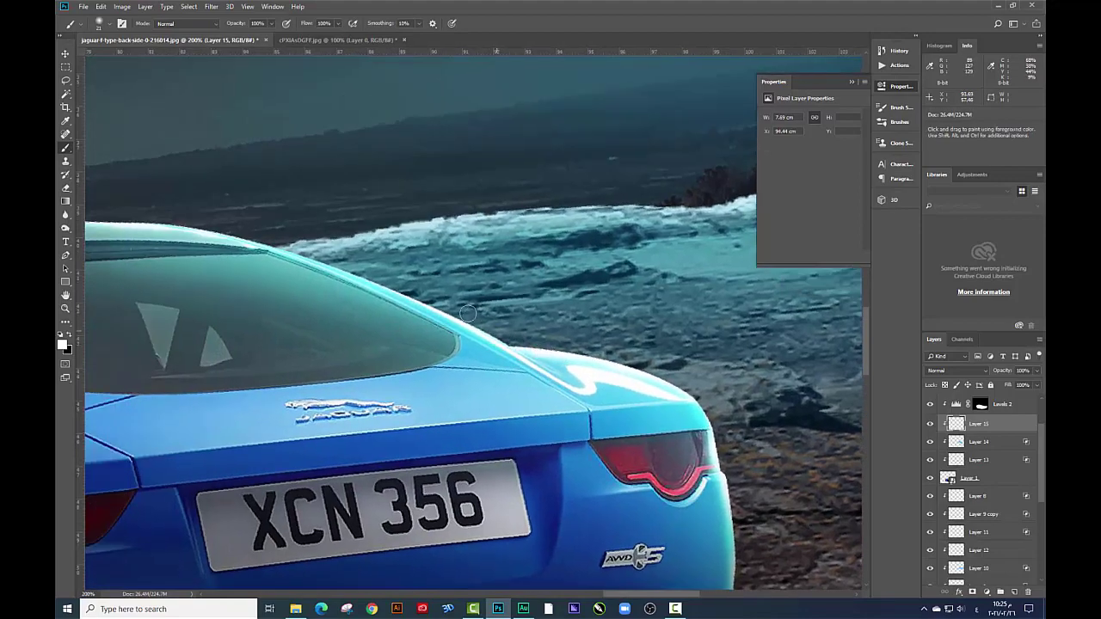
click(510, 341)
drag(399, 290, 353, 267)
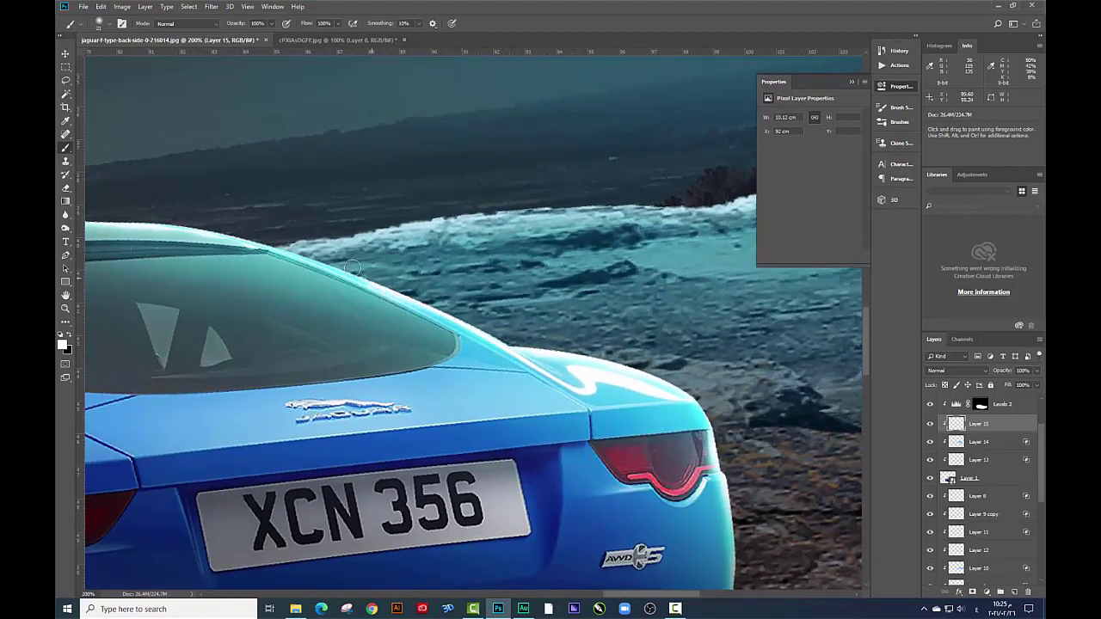
drag(465, 338, 678, 416)
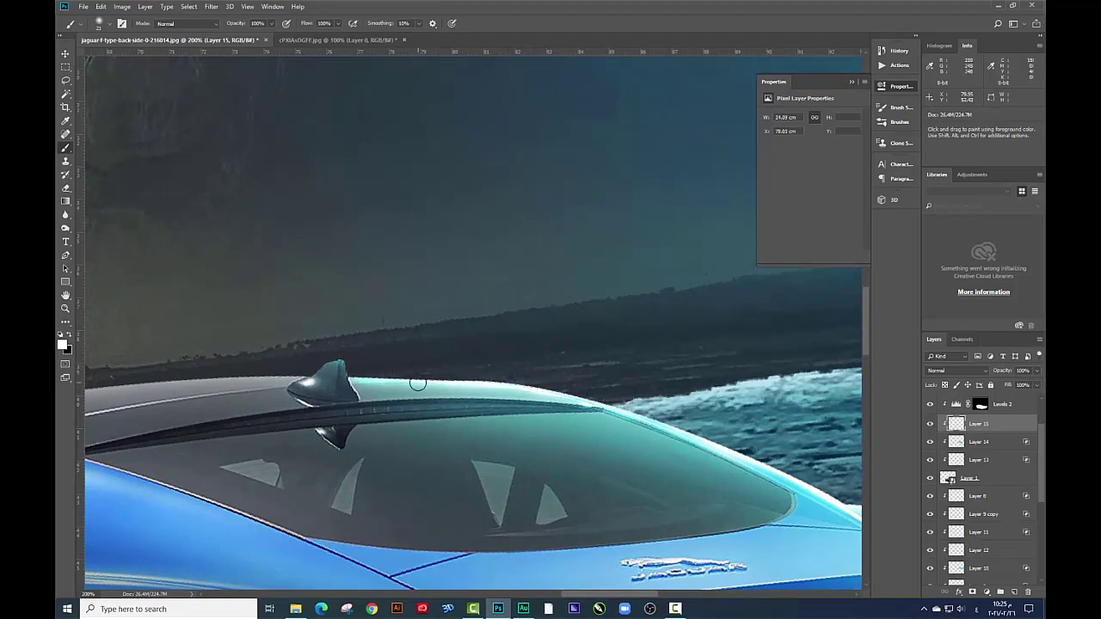
key(ctrl+minus)
drag(590, 540, 306, 394)
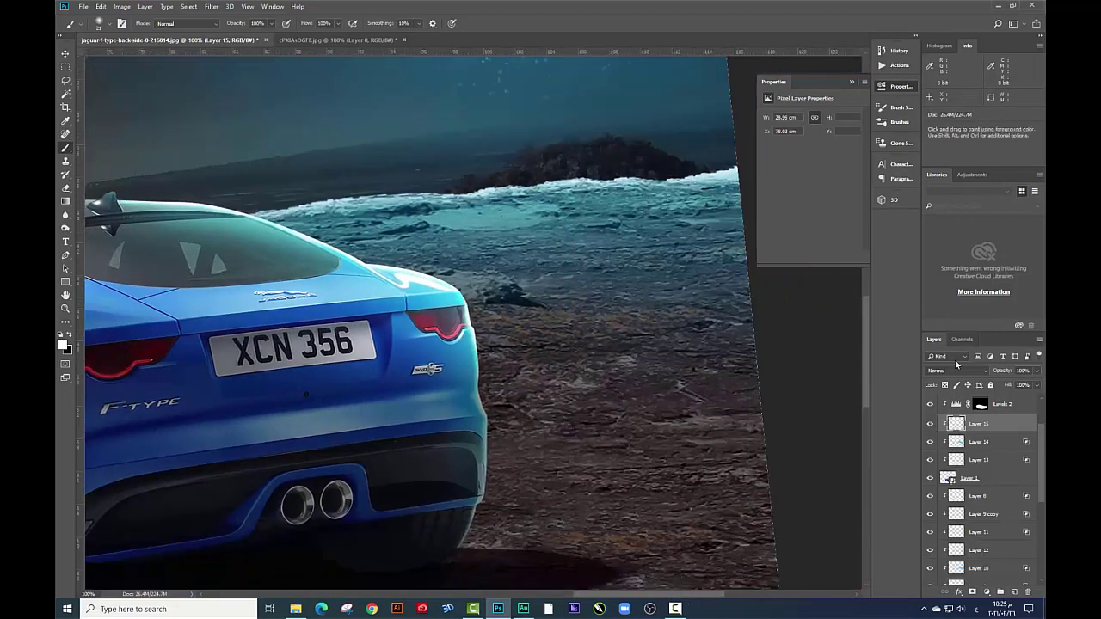
click(954, 370)
Set Layer 15 to Linear Dodge (Add) with the Underlying Layer black slider split to 0/86
click(946, 211)
right_click(1010, 436)
click(855, 231)
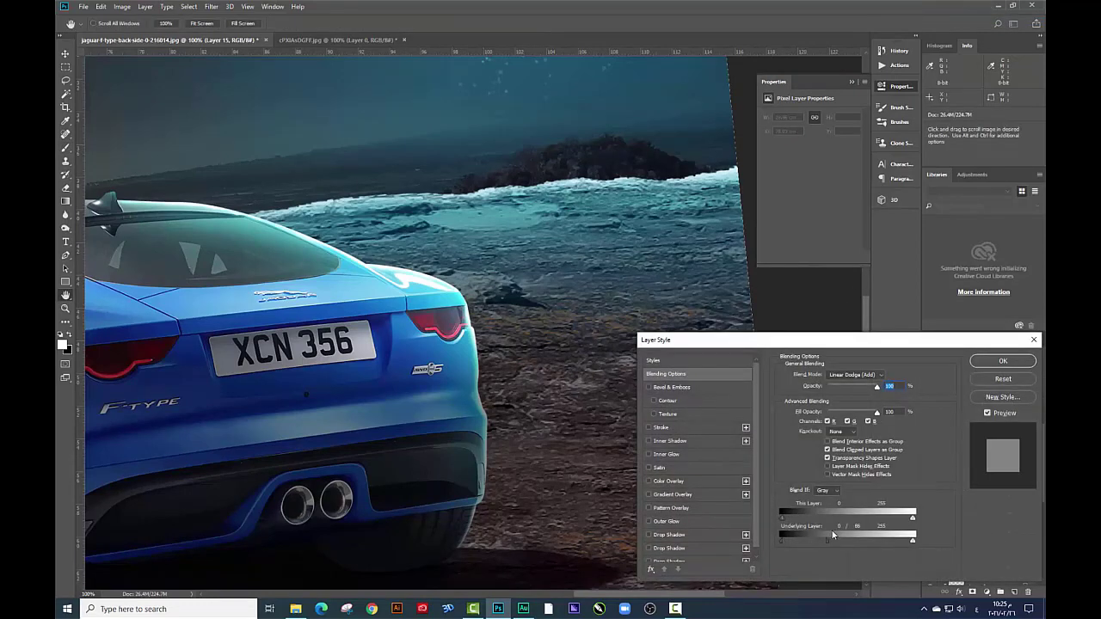
click(1023, 365)
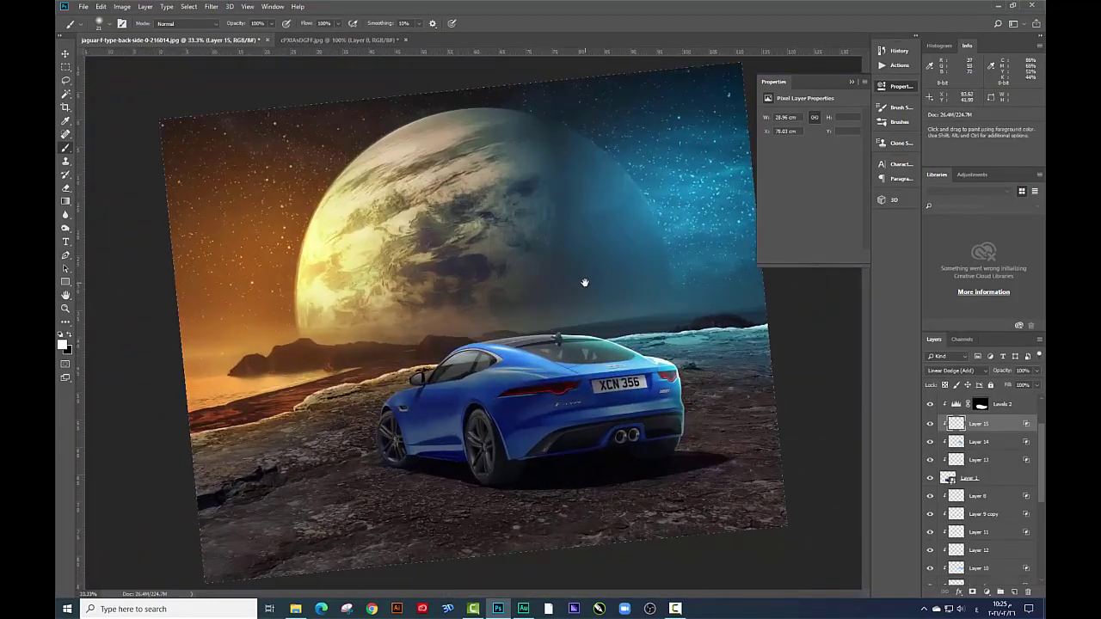
key(ctrl+plus)
key(ctrl+plus)
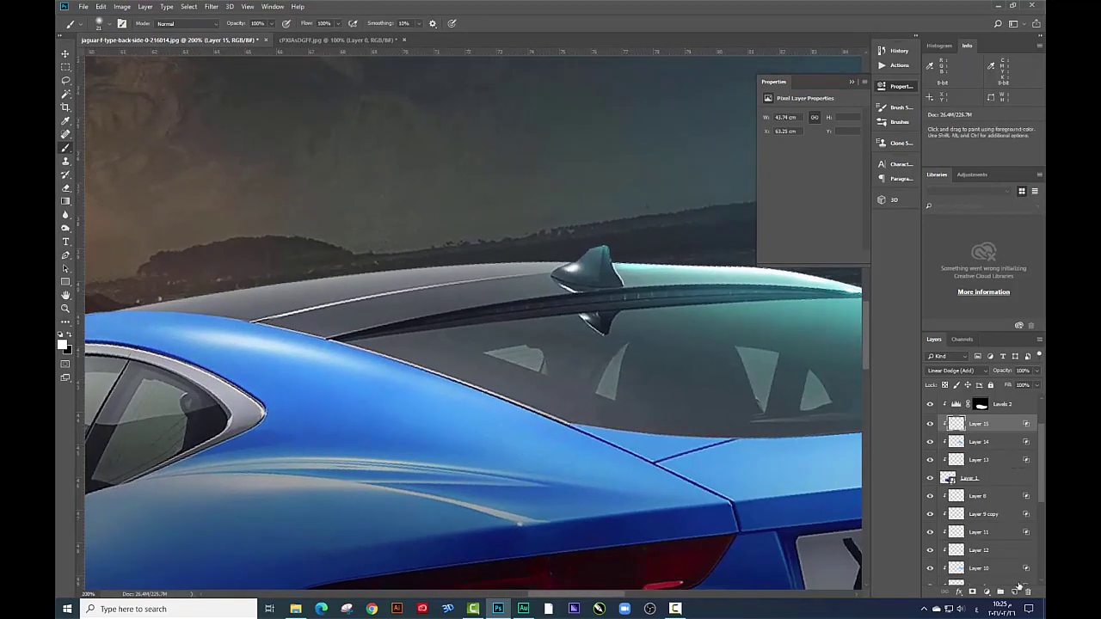
Add a new Layer 16 and set the foreground colour to orange
click(1013, 593)
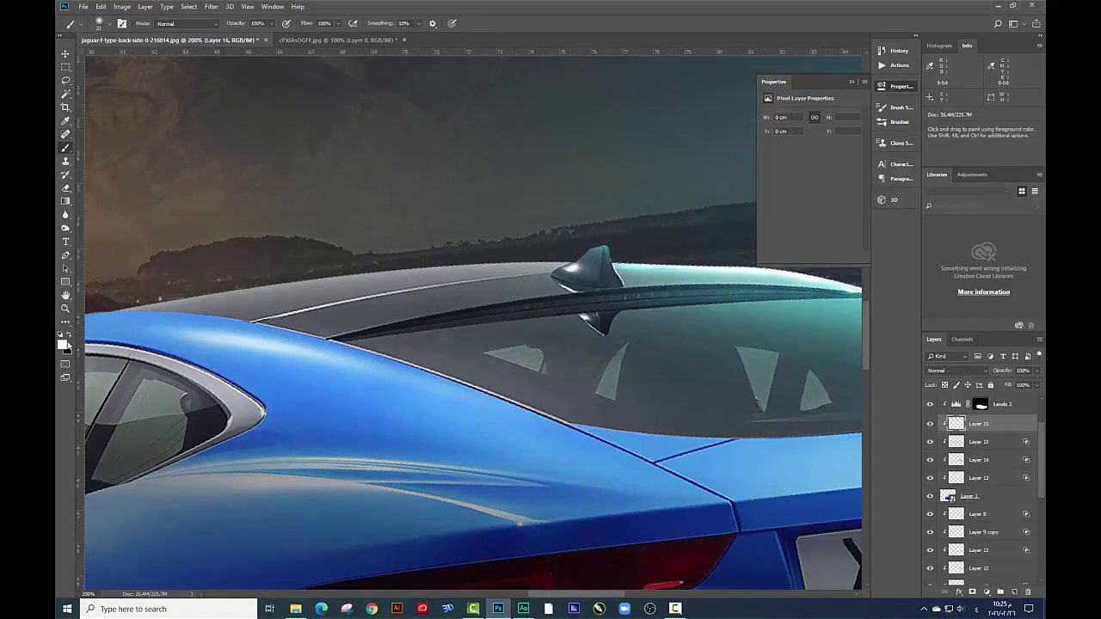
click(62, 344)
click(895, 328)
click(873, 221)
click(983, 212)
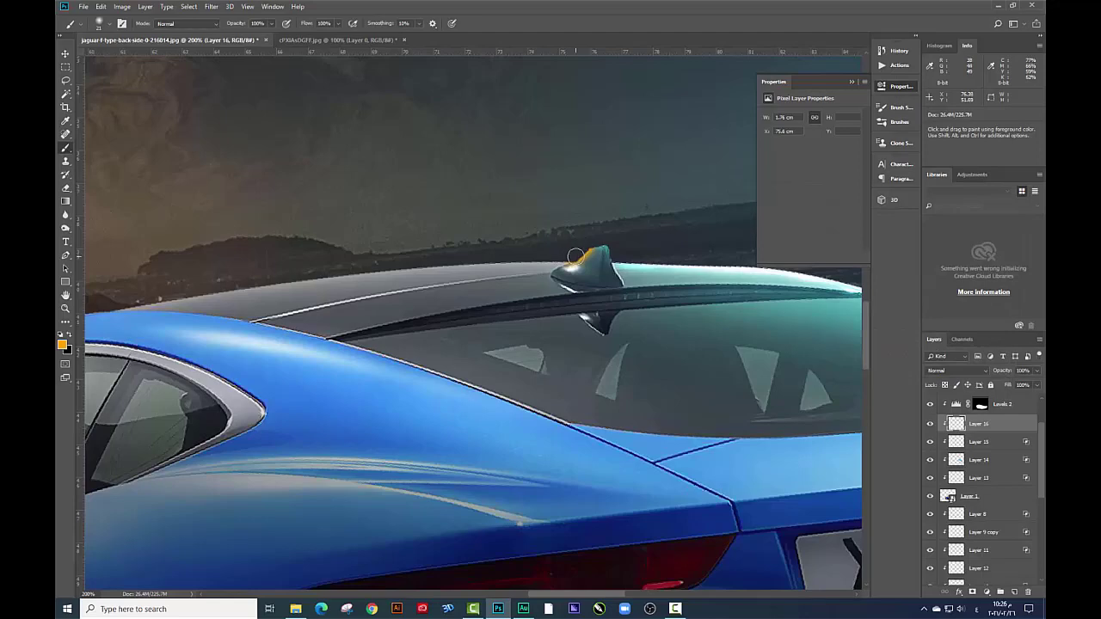
Paint the orange rim along the roof line from the antenna and down the windshield pillar
mouse_move(578, 254)
mouse_down()
mouse_move(535, 258)
mouse_move(668, 259)
mouse_up()
scroll(550, 257, left, 3)
mouse_move(551, 272)
mouse_down()
mouse_move(448, 275)
mouse_move(512, 260)
mouse_move(356, 275)
mouse_move(526, 266)
mouse_up()
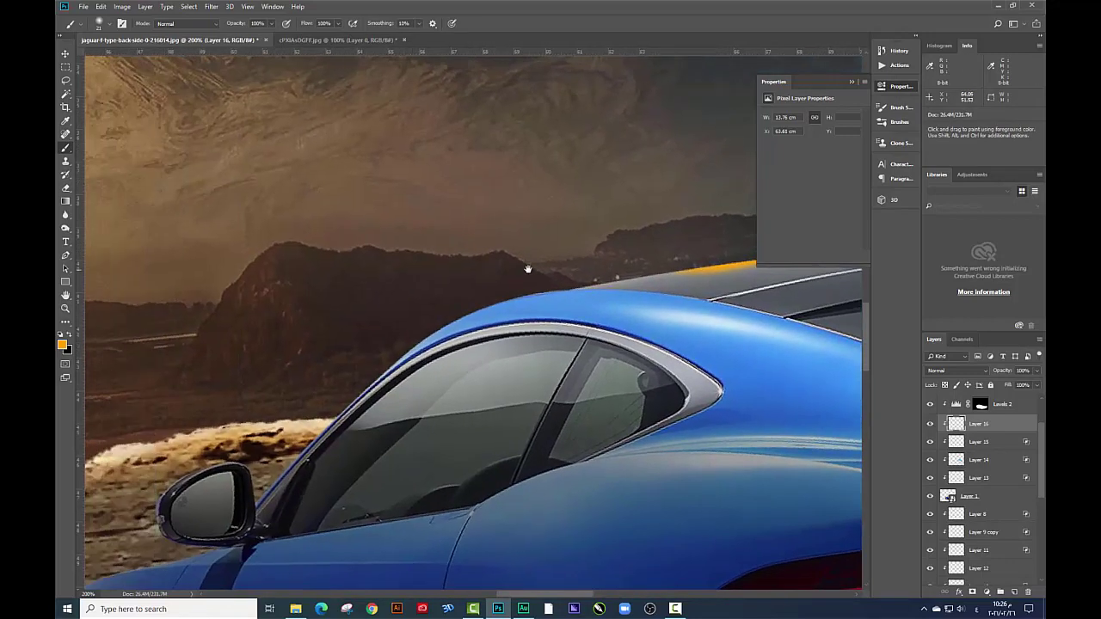
drag(654, 256, 580, 268)
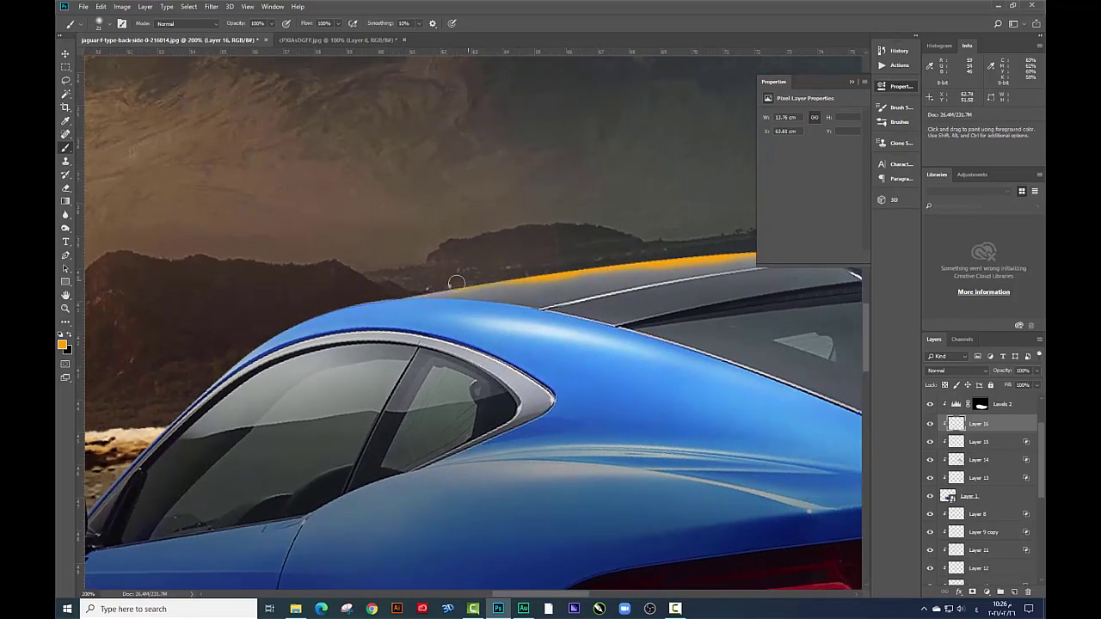
mouse_move(511, 277)
mouse_down()
mouse_move(408, 290)
mouse_move(509, 266)
mouse_move(612, 260)
mouse_up()
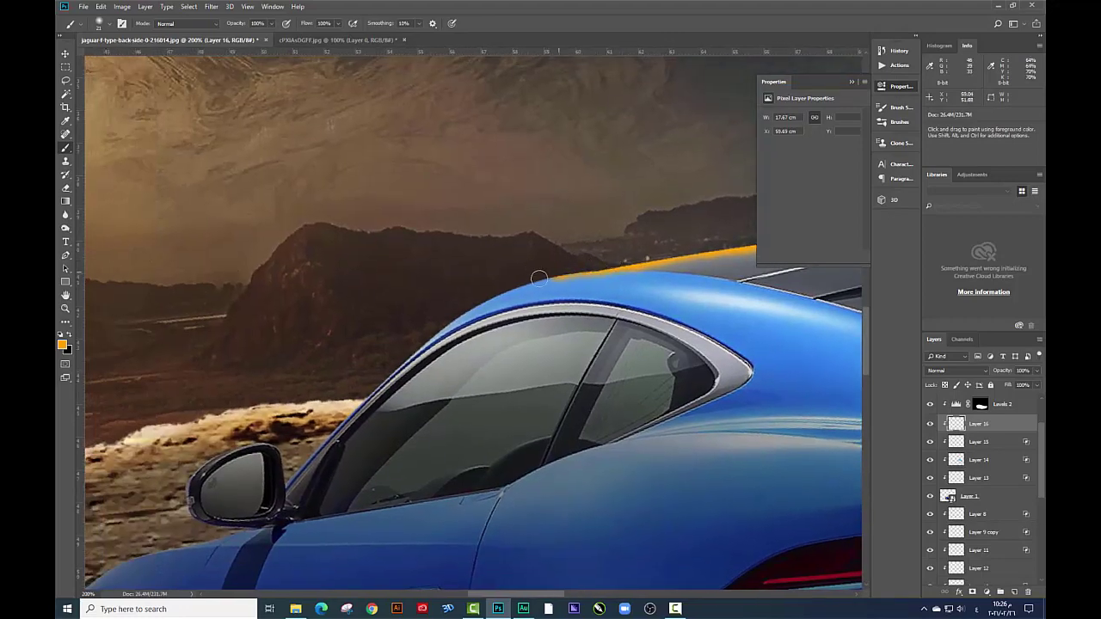
drag(538, 278, 492, 292)
drag(520, 236, 571, 213)
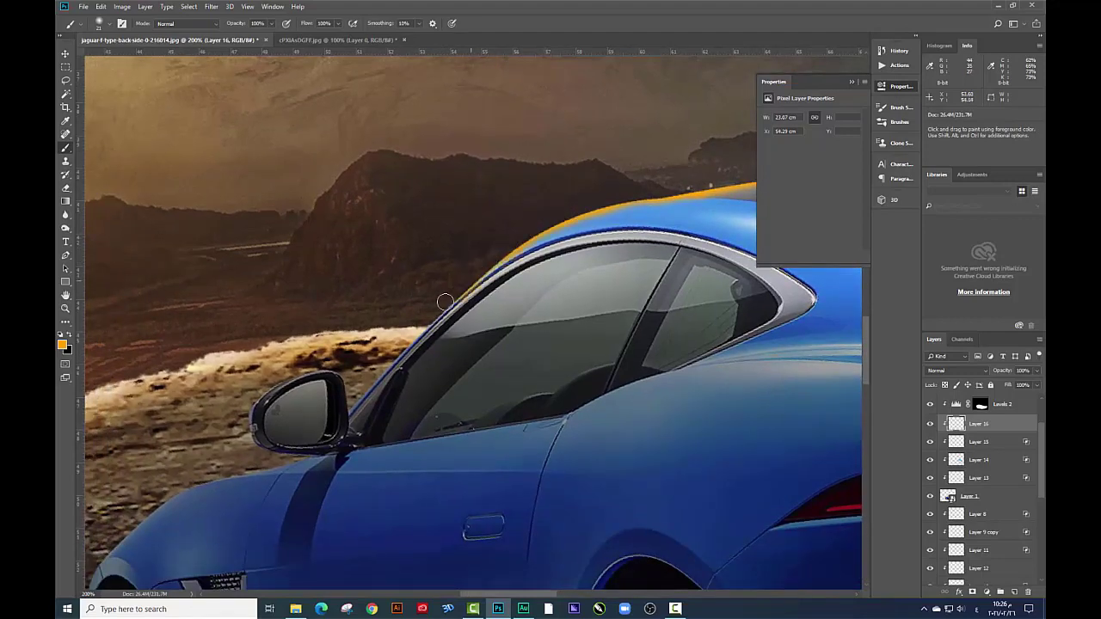
drag(482, 282, 579, 162)
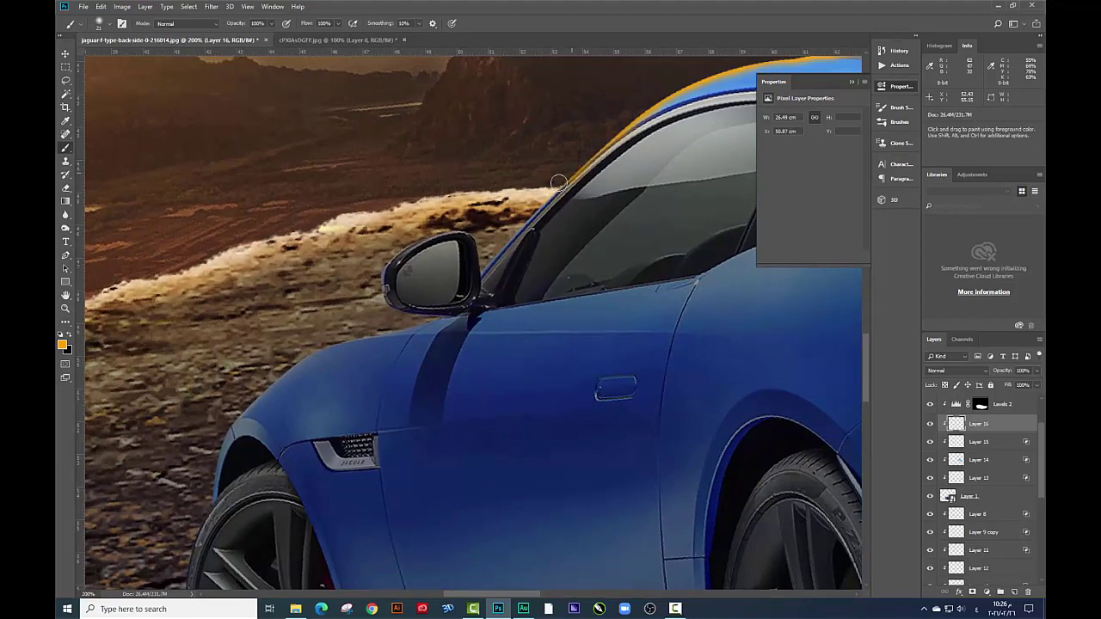
drag(510, 235, 484, 267)
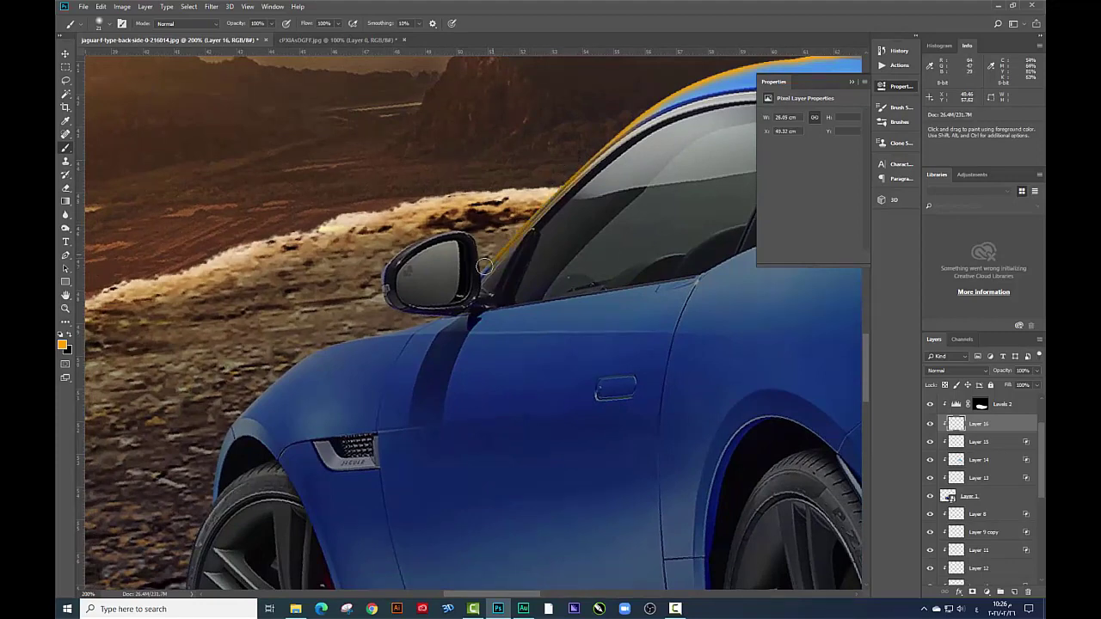
Zoom in with a smaller brush and paint orange along the mirror's top edge onto the fender
key(ctrl+plus)
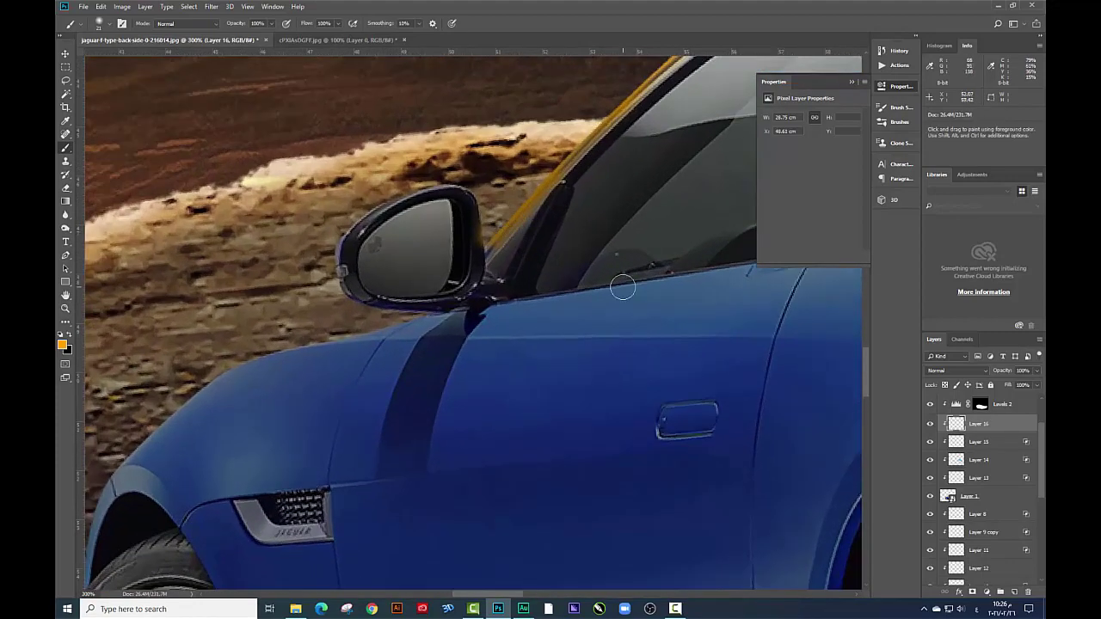
right_click(623, 285)
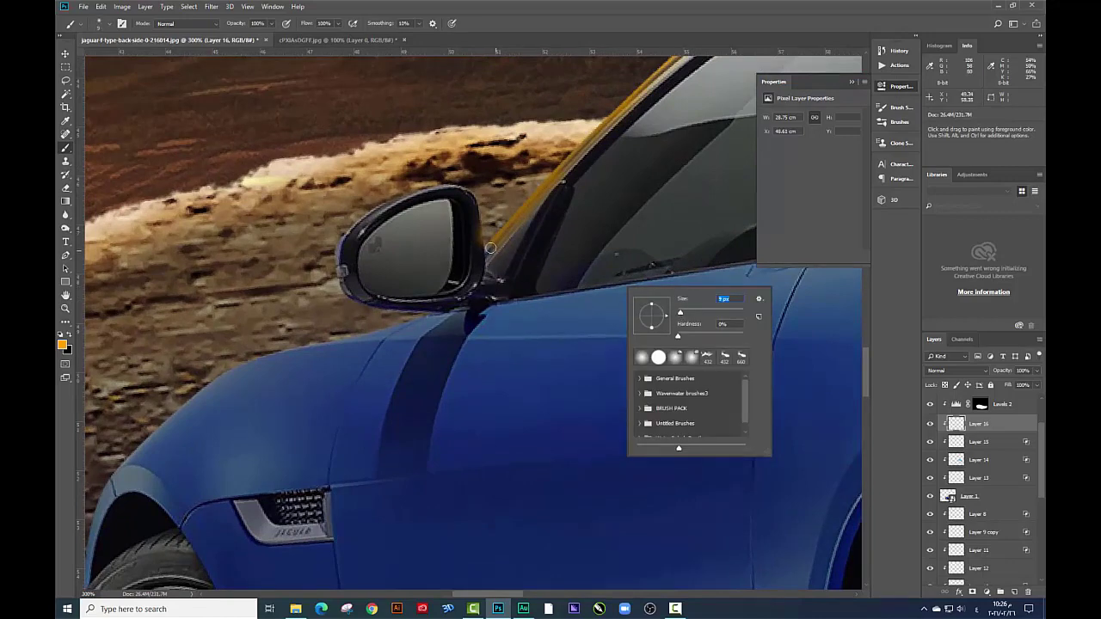
key(Return)
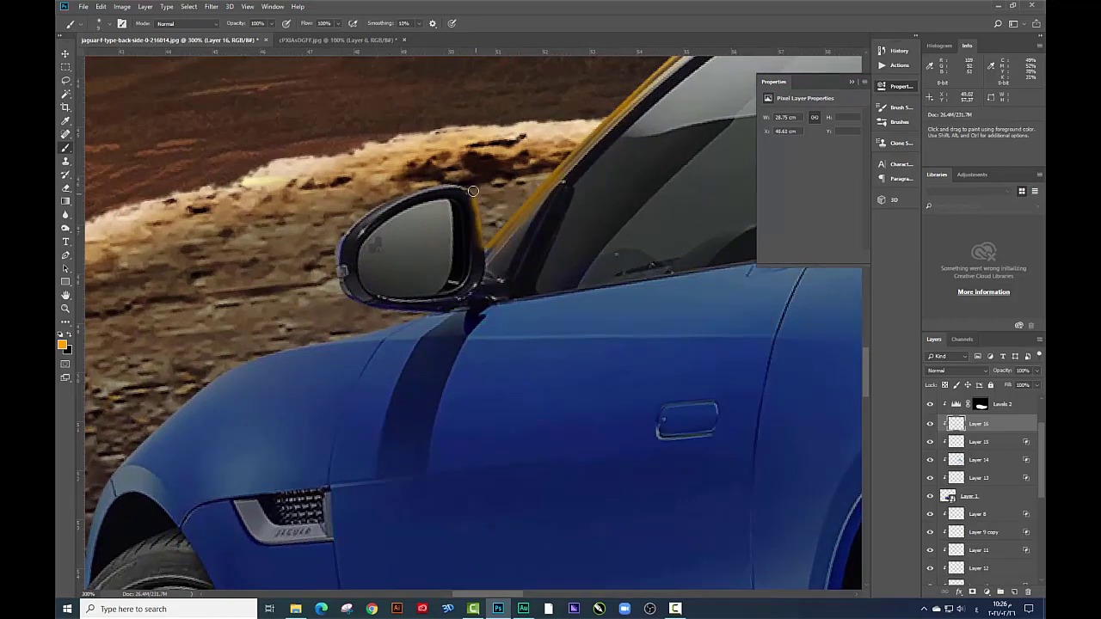
drag(442, 182, 374, 207)
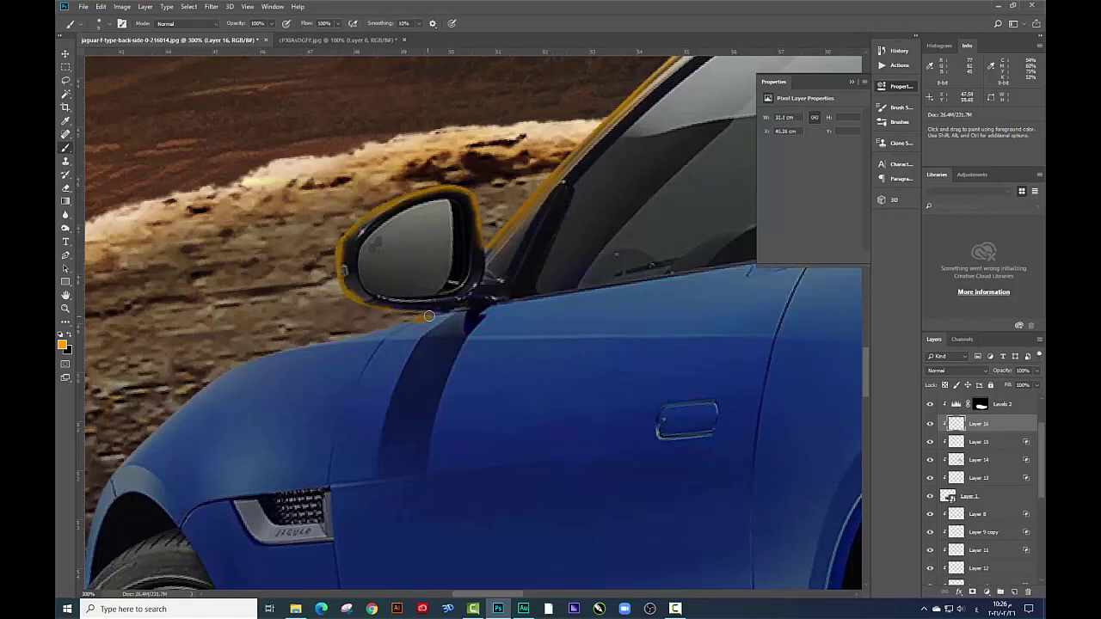
drag(382, 324, 480, 300)
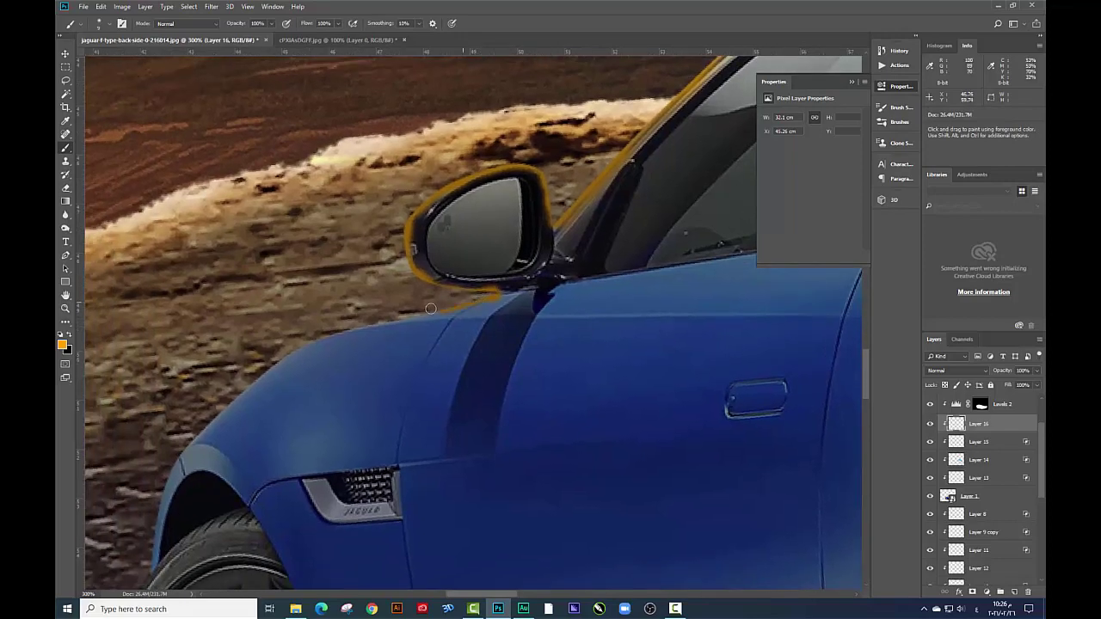
drag(399, 321, 529, 257)
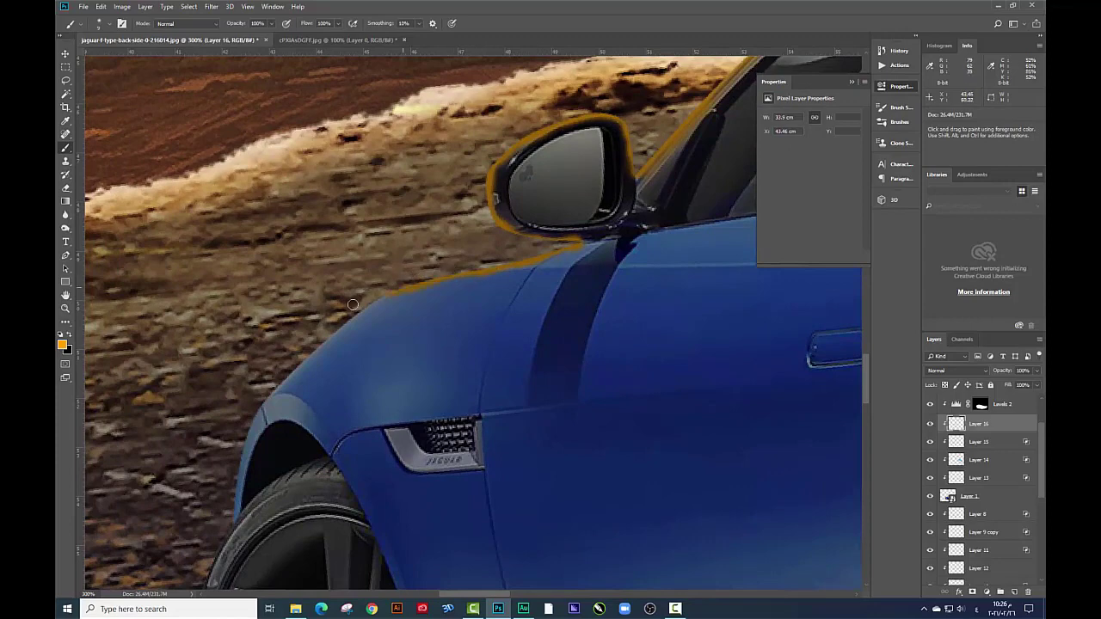
Paint the orange rim down the front tyre's left edge to its bottom, then zoom out
mouse_move(352, 319)
mouse_down()
mouse_move(444, 295)
mouse_move(556, 204)
mouse_up()
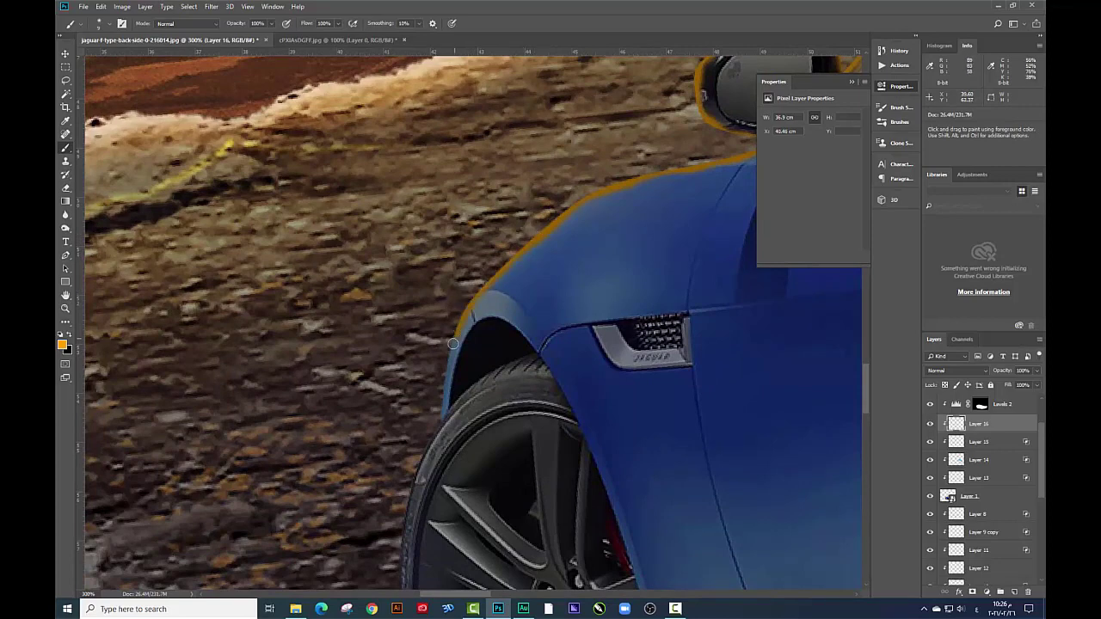
mouse_move(444, 410)
mouse_down()
mouse_move(466, 292)
mouse_move(461, 143)
mouse_move(420, 297)
mouse_move(387, 206)
mouse_move(390, 301)
mouse_move(333, 169)
mouse_up()
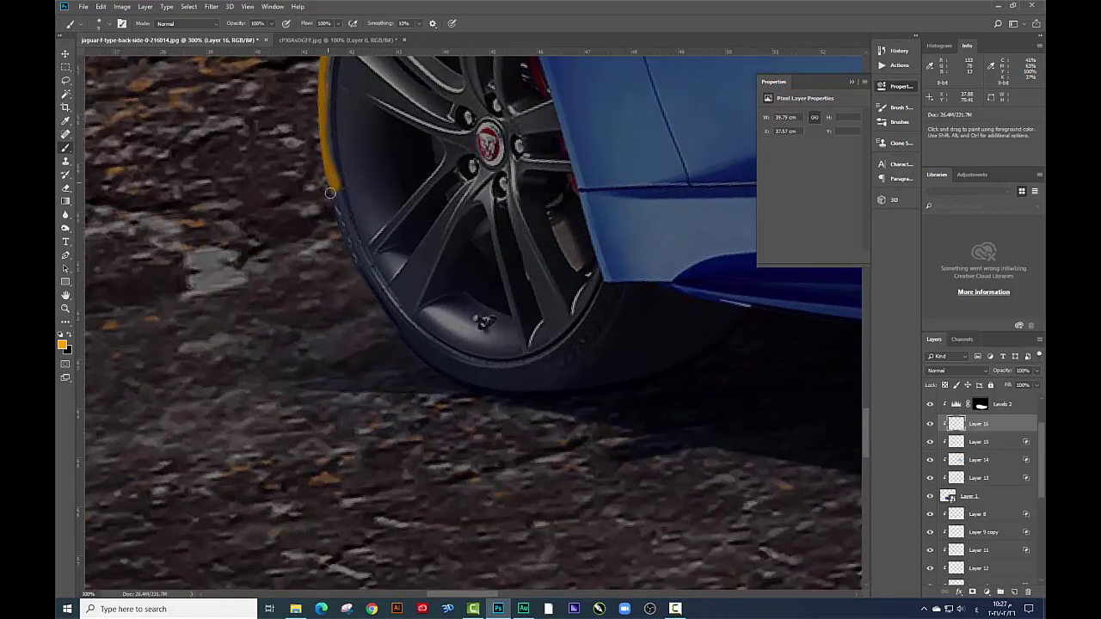
drag(341, 220, 400, 336)
drag(400, 336, 281, 150)
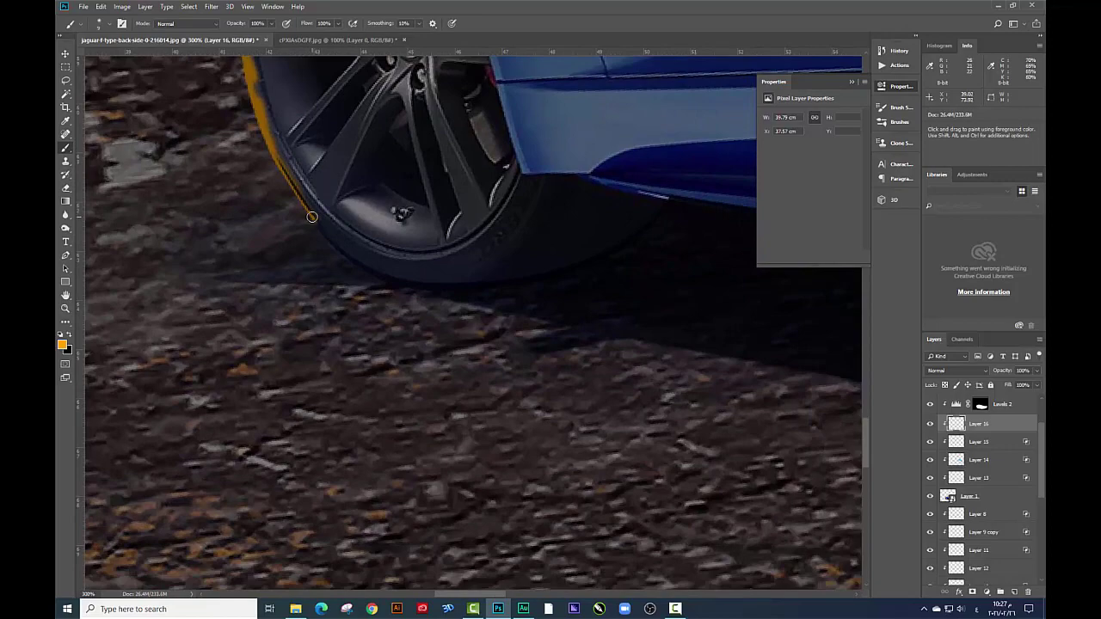
drag(342, 254, 382, 281)
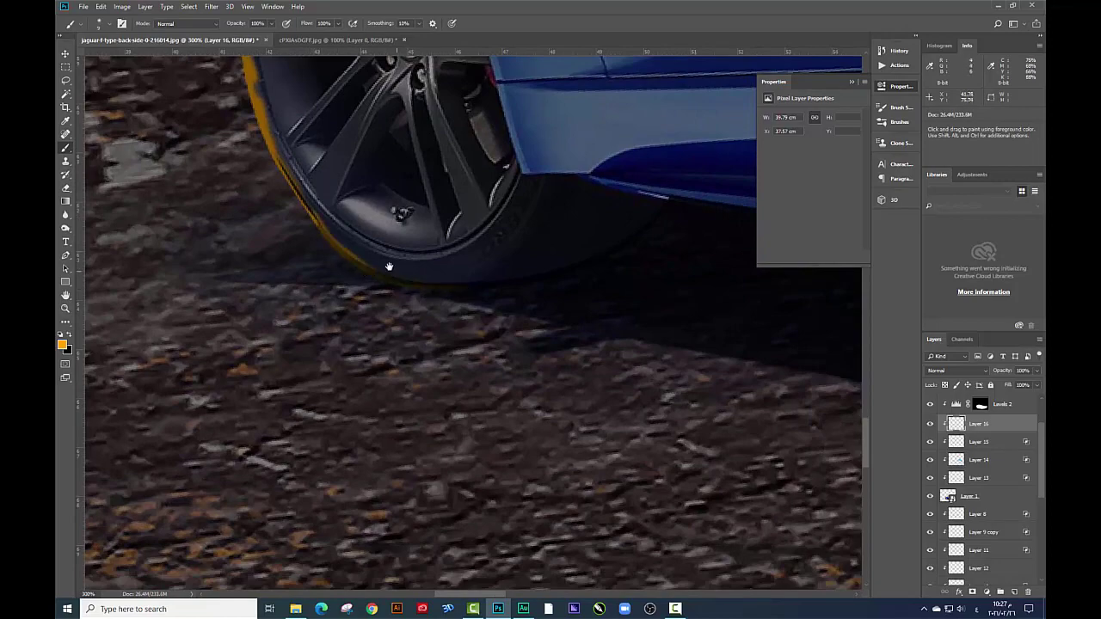
scroll(389, 267, down, 2)
scroll(370, 284, down, 3)
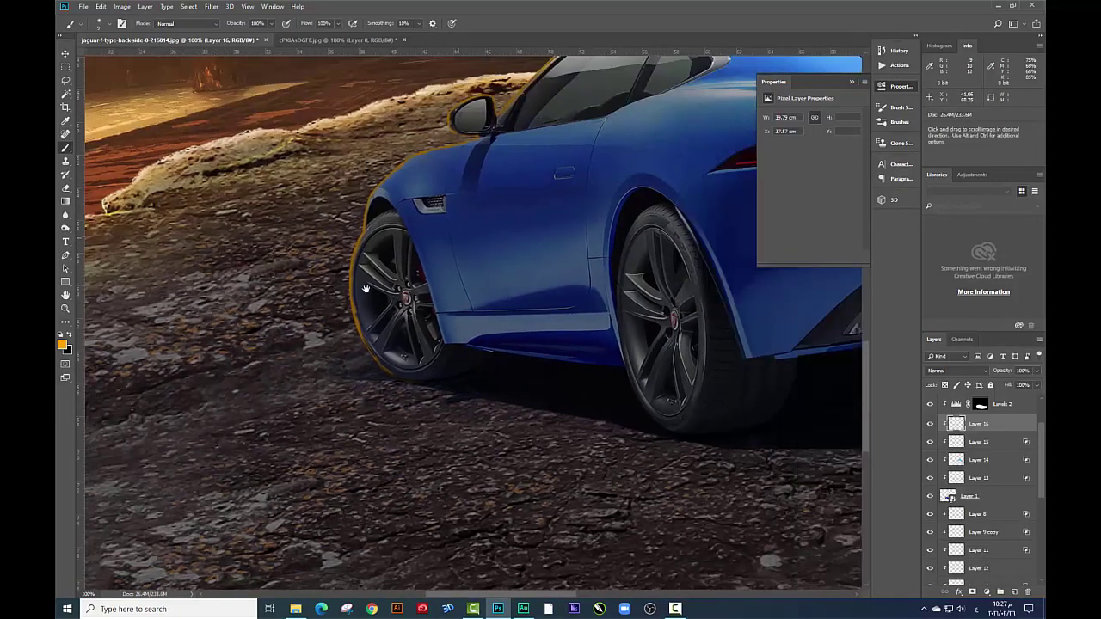
drag(365, 288, 253, 348)
click(955, 370)
Use Layer 16's Blend If to fade its orange glow over darker underlying areas
click(968, 237)
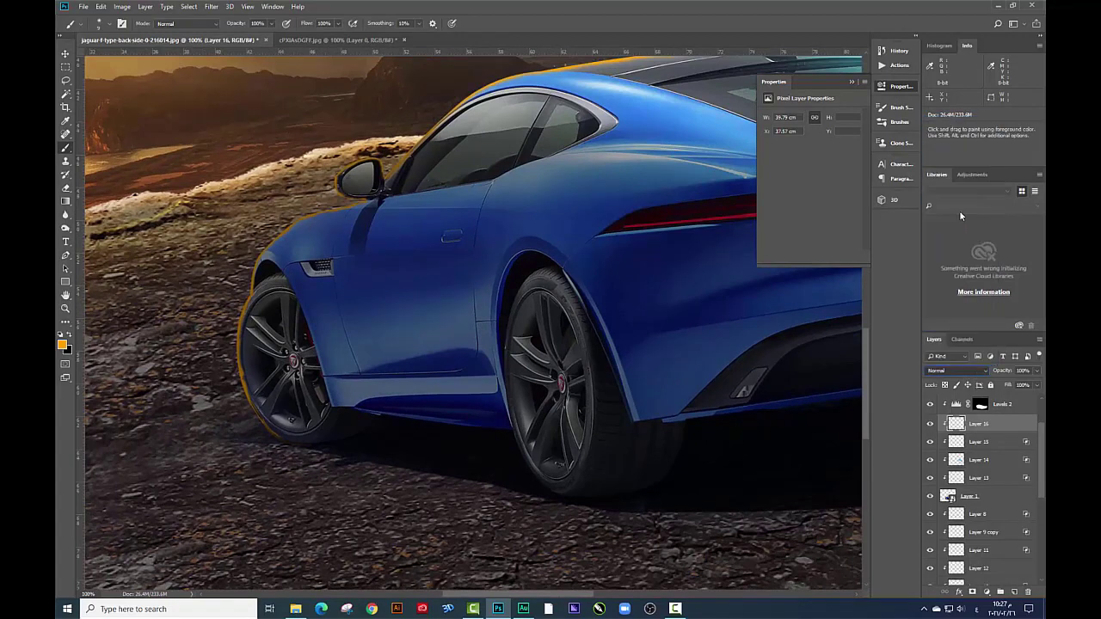
right_click(988, 431)
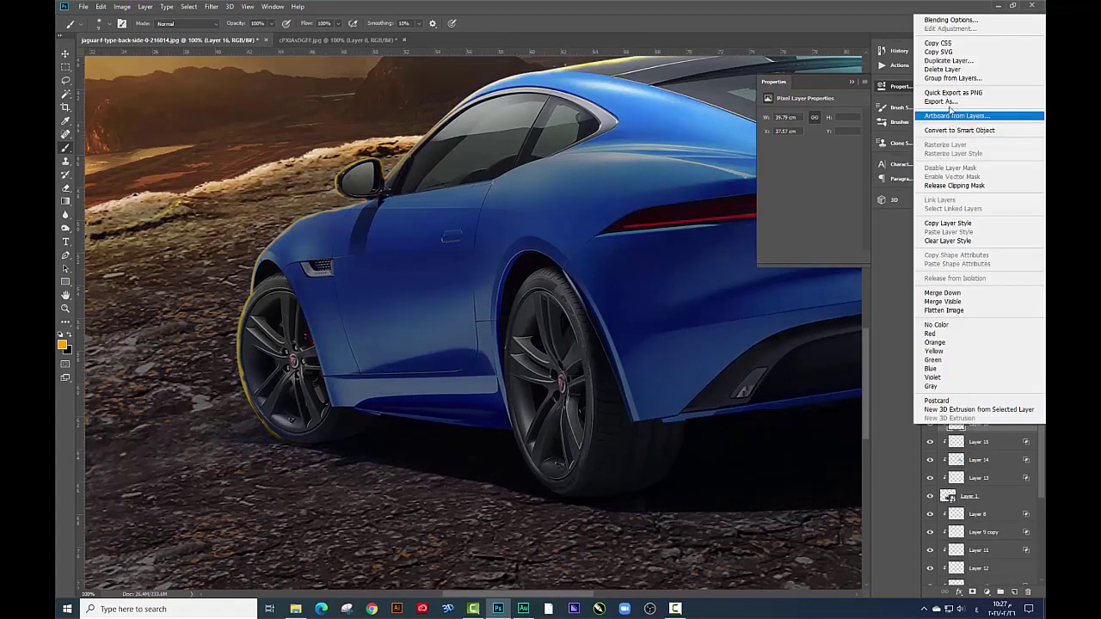
click(957, 52)
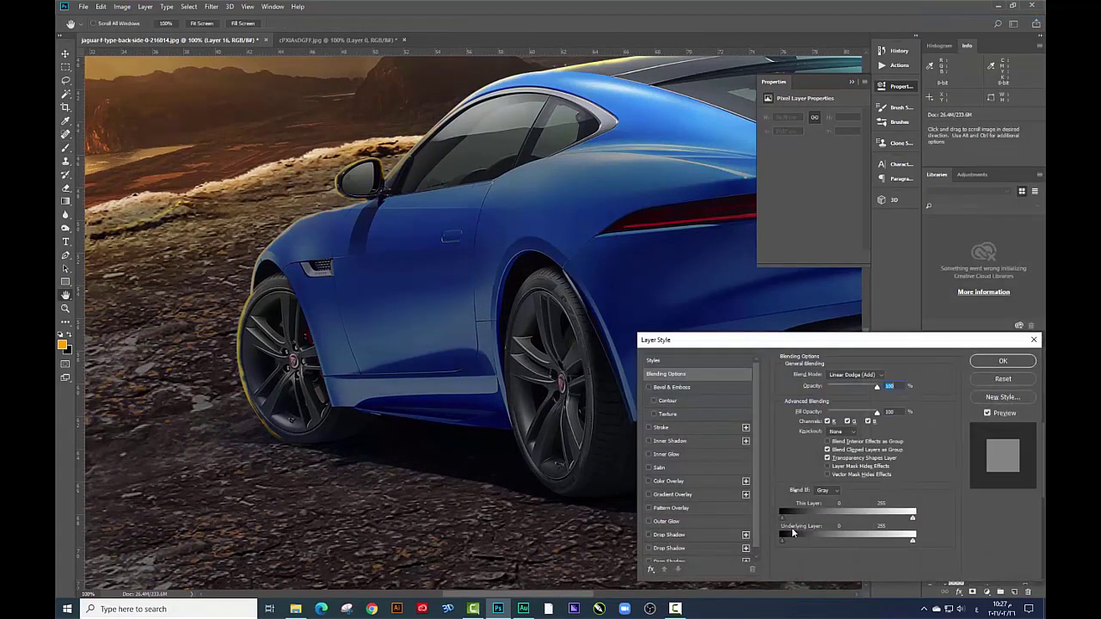
drag(832, 538, 825, 535)
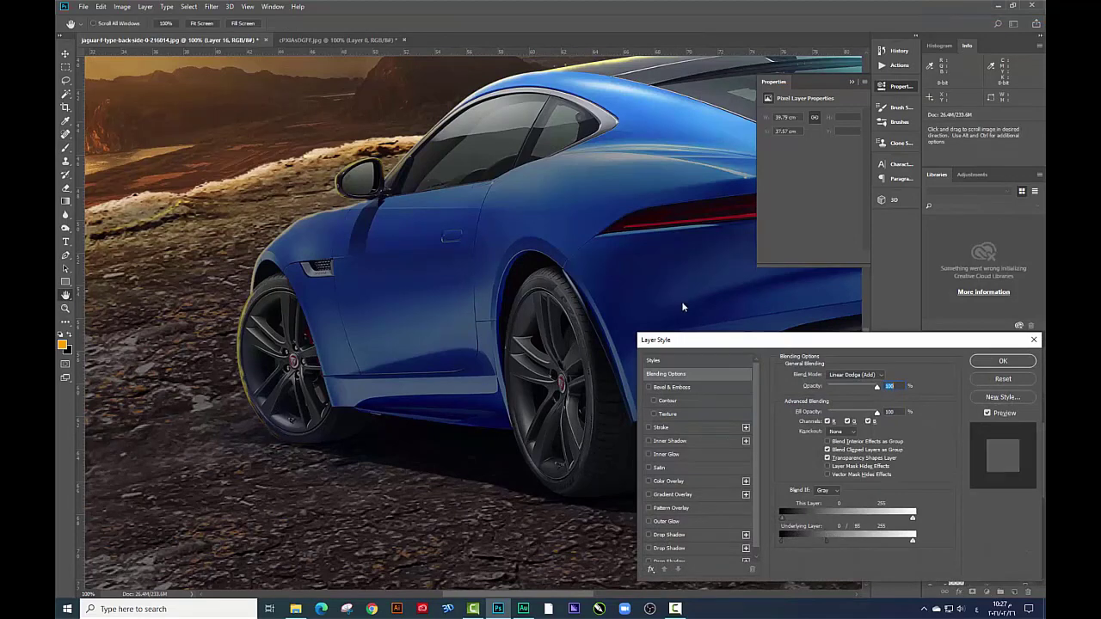
click(1002, 361)
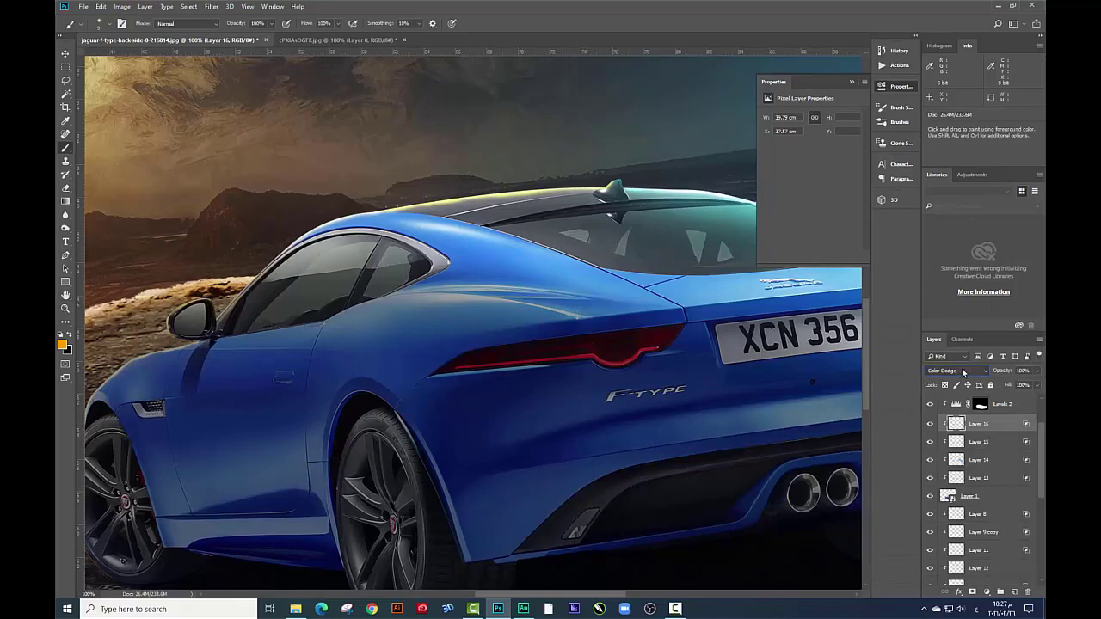
Set Layer 16's blend mode to Screen
click(963, 372)
click(946, 198)
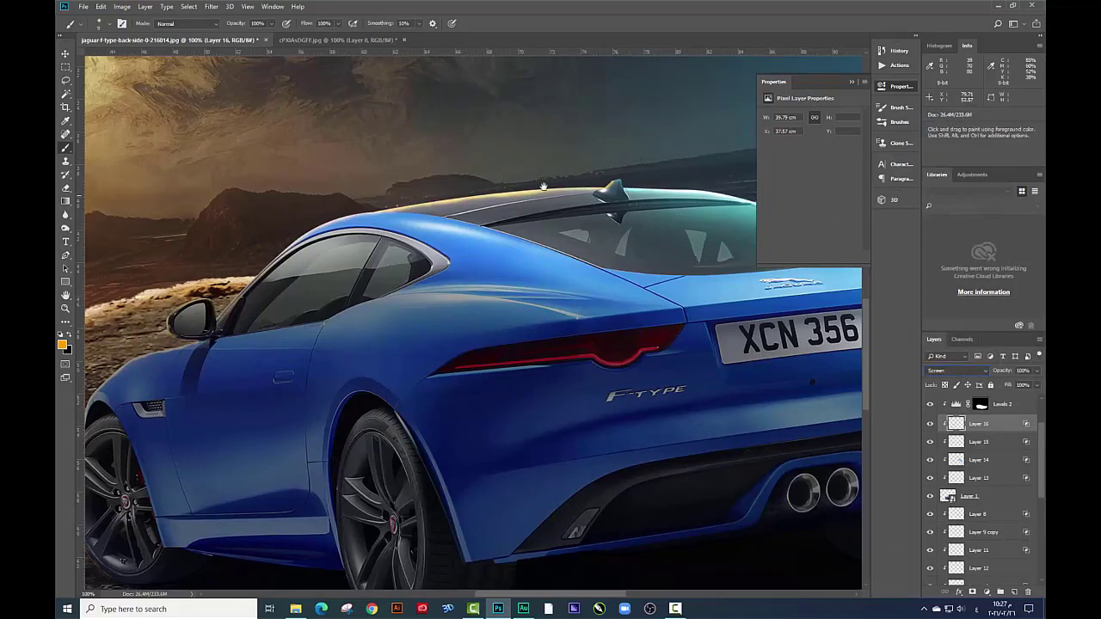
drag(543, 186, 569, 177)
click(66, 200)
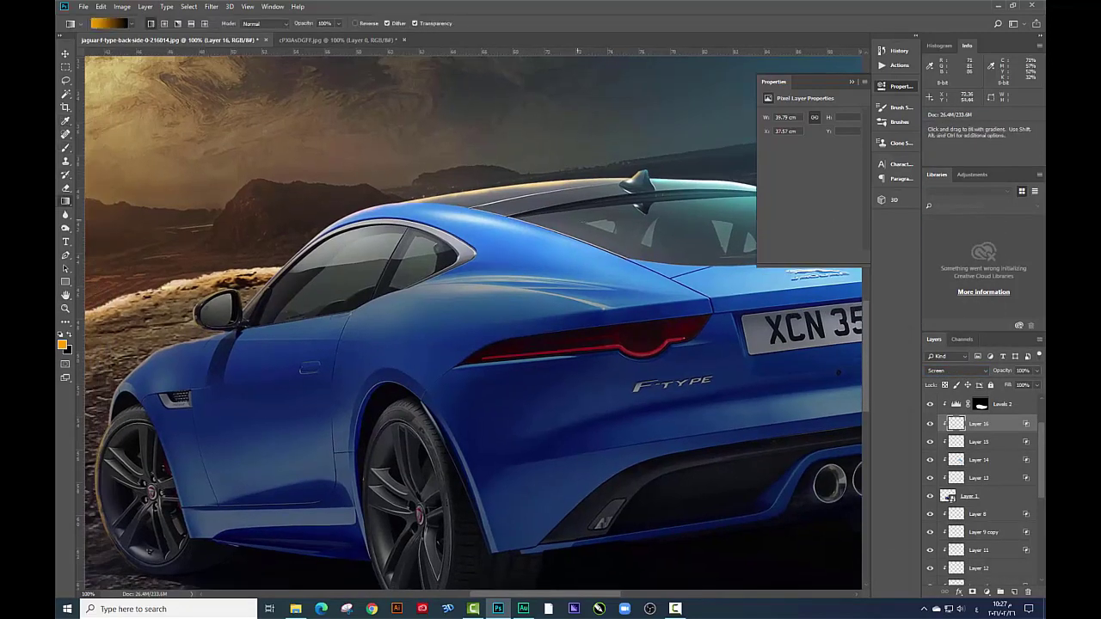
right_click(607, 201)
click(67, 189)
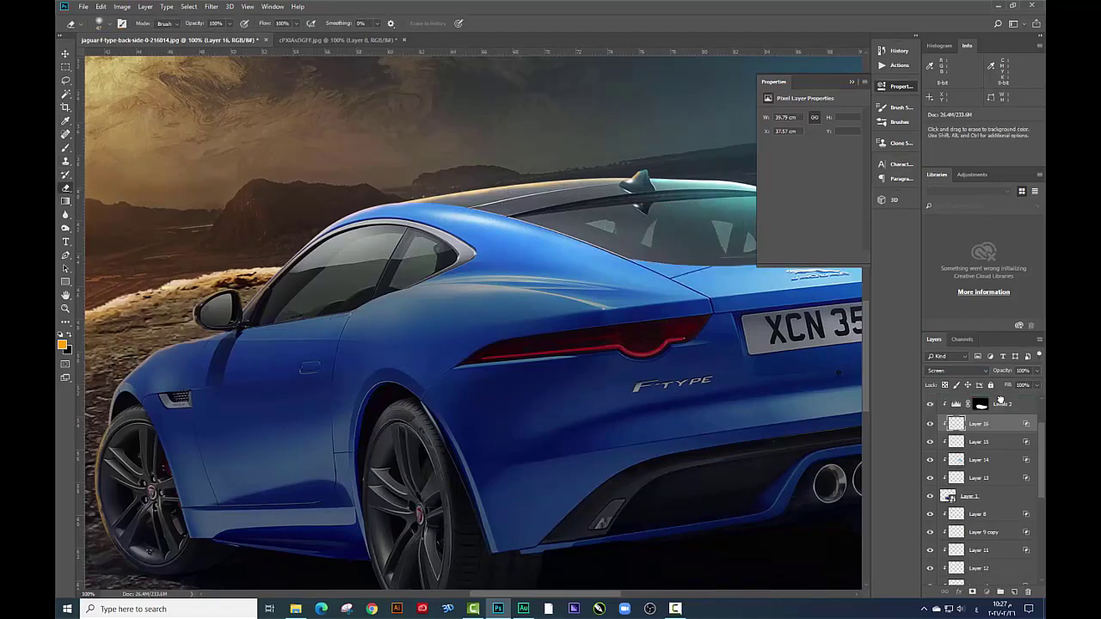
Move Layer 16 above Levels 2 and blend it as Linear Dodge (Add)
drag(994, 424, 998, 397)
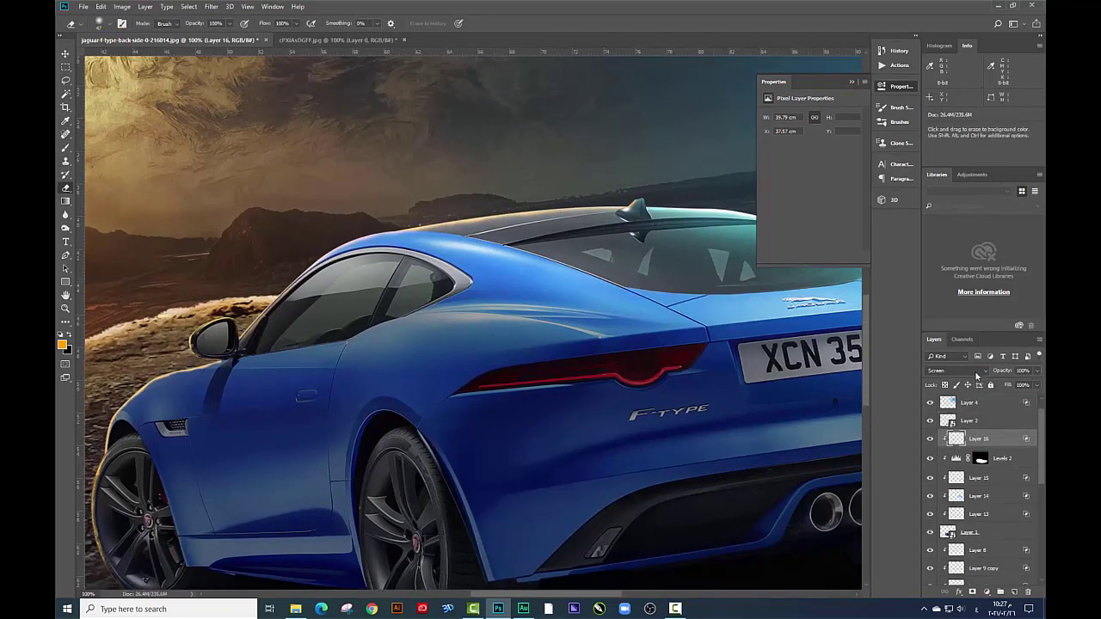
click(976, 370)
click(964, 215)
drag(544, 258, 575, 248)
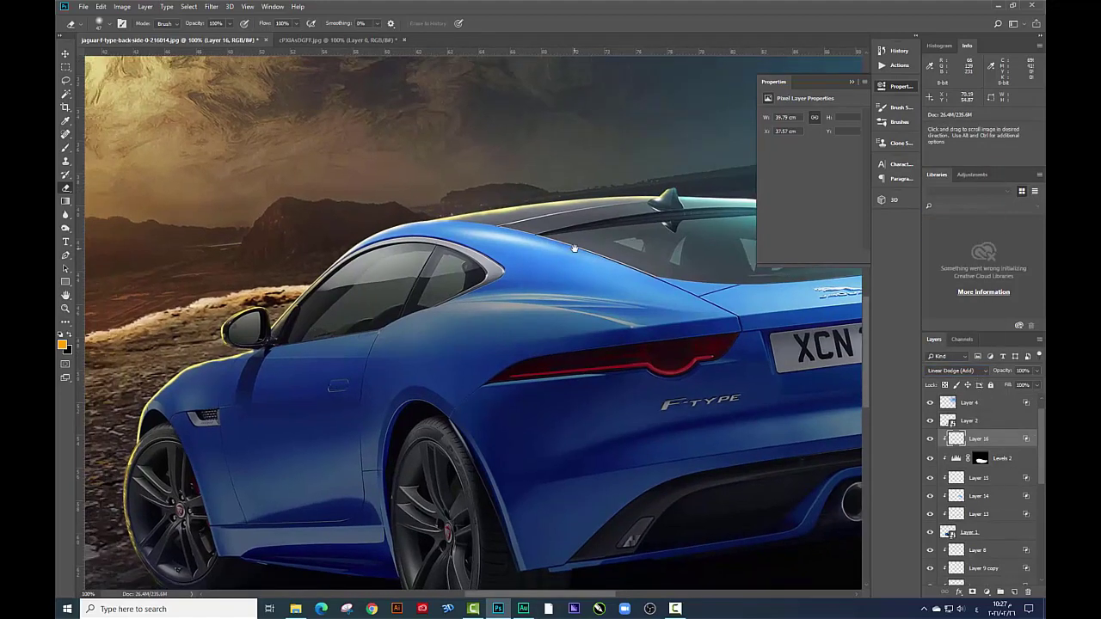
Shift the hue of Layer 16's glow slightly lower with Hue/Saturation
key(ctrl+u)
drag(792, 376, 780, 373)
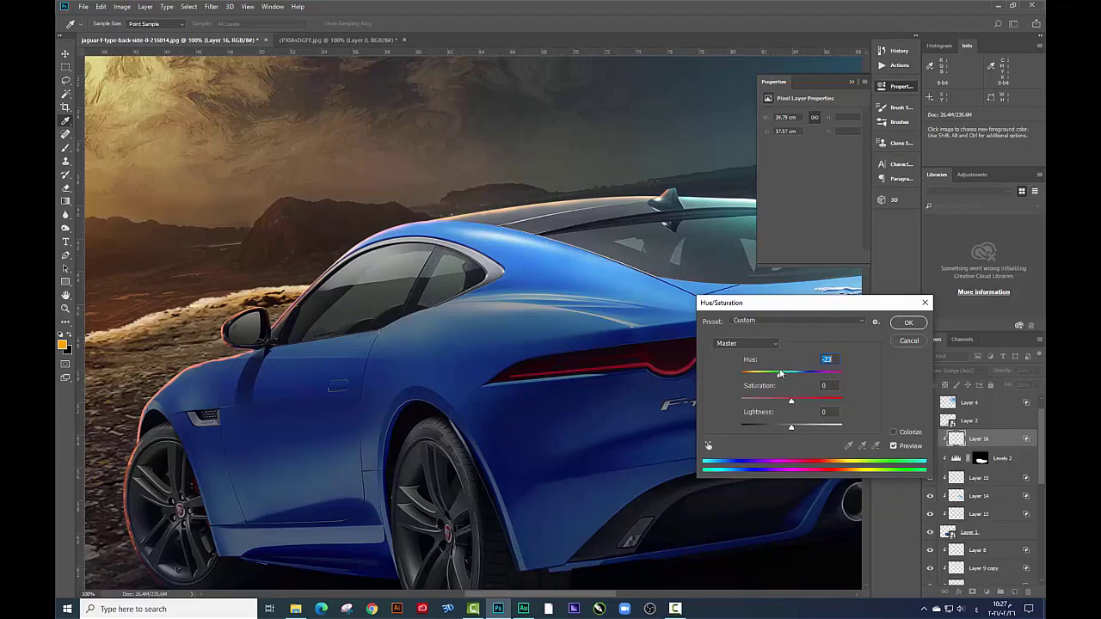
click(908, 323)
Lower Layer 16's opacity, then settle it at 79%
key(e)
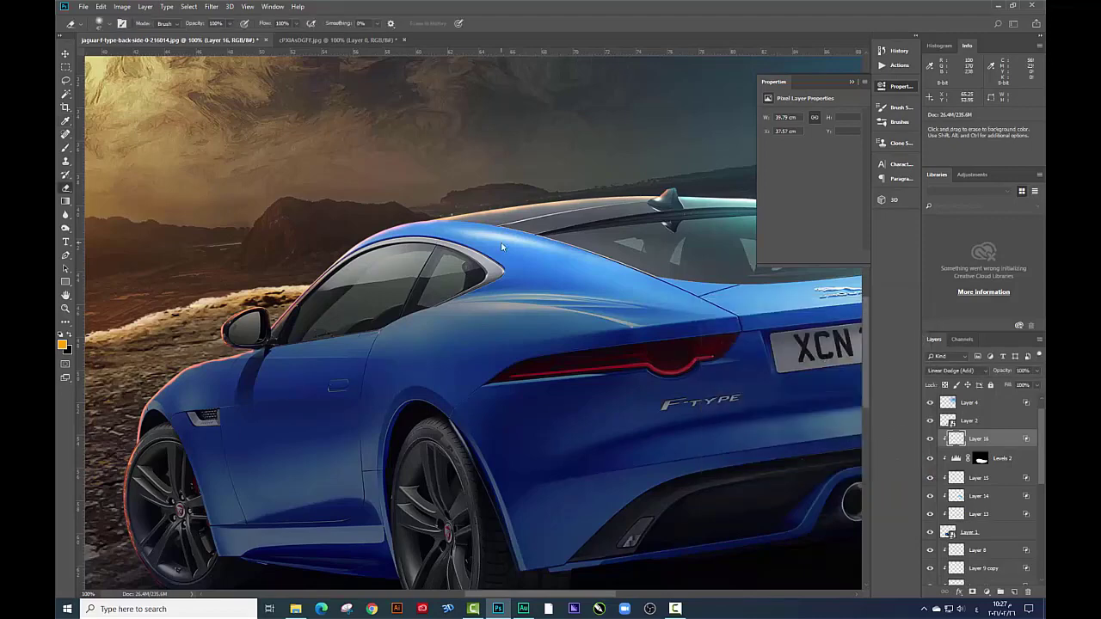
right_click(604, 270)
key(Escape)
drag(376, 254, 430, 219)
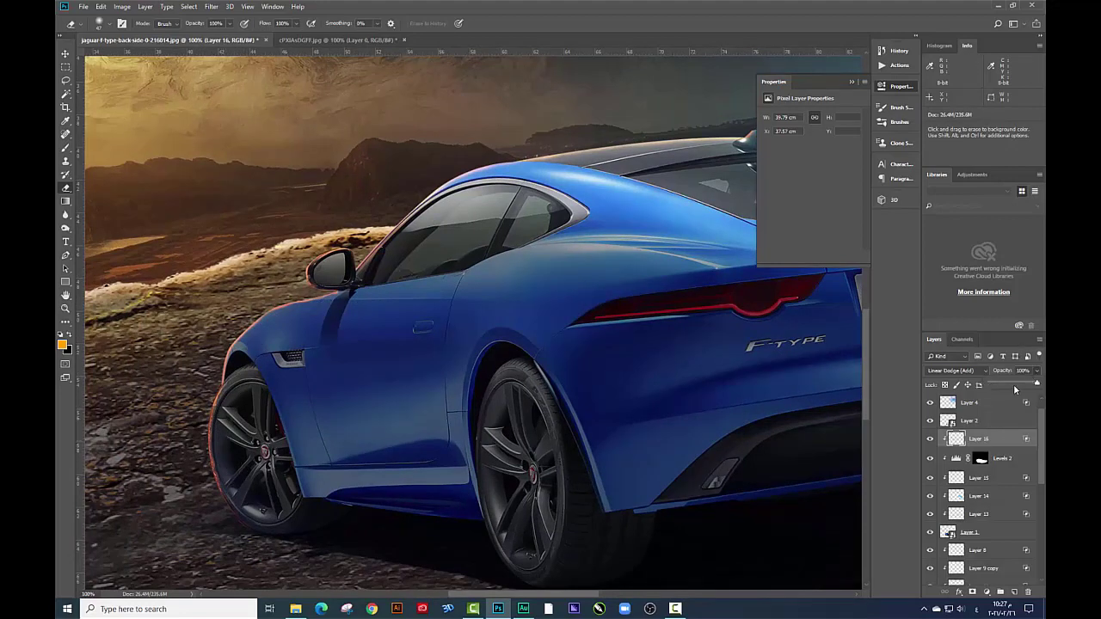
click(1012, 384)
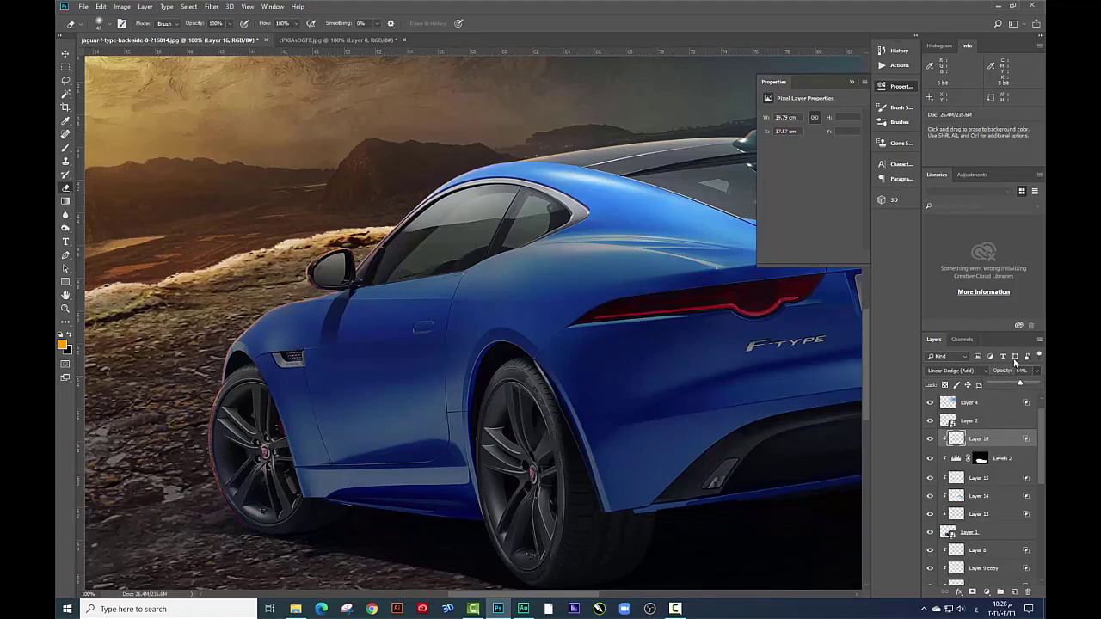
drag(1025, 385, 1028, 384)
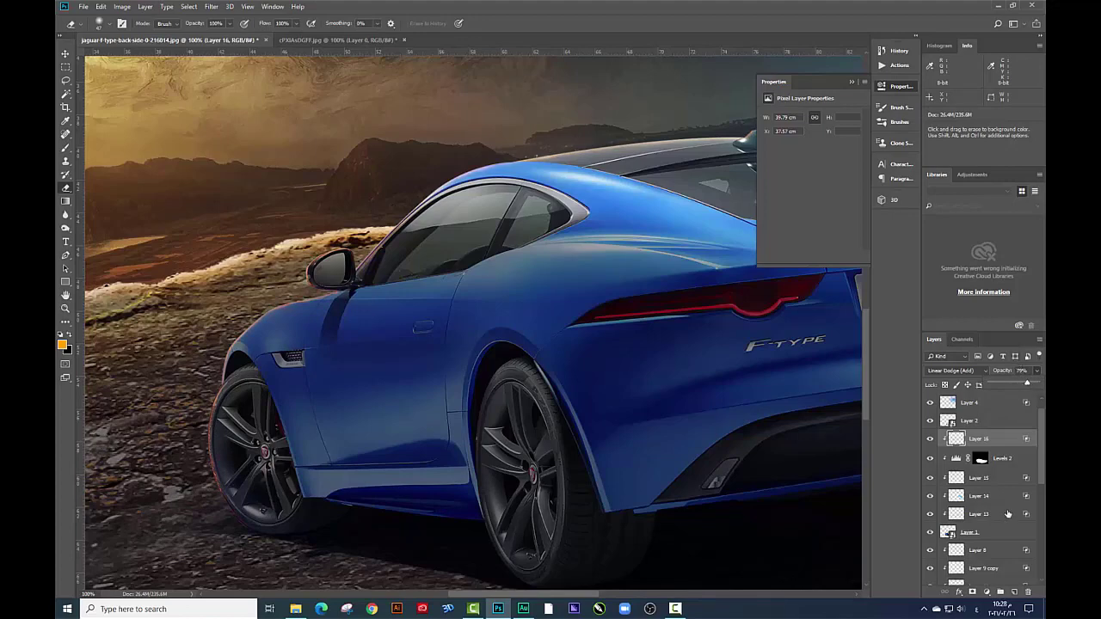
Add new Layer 17 and ready a soft orange brush, undoing a stray sky stroke
click(1015, 593)
key(ctrl+minus)
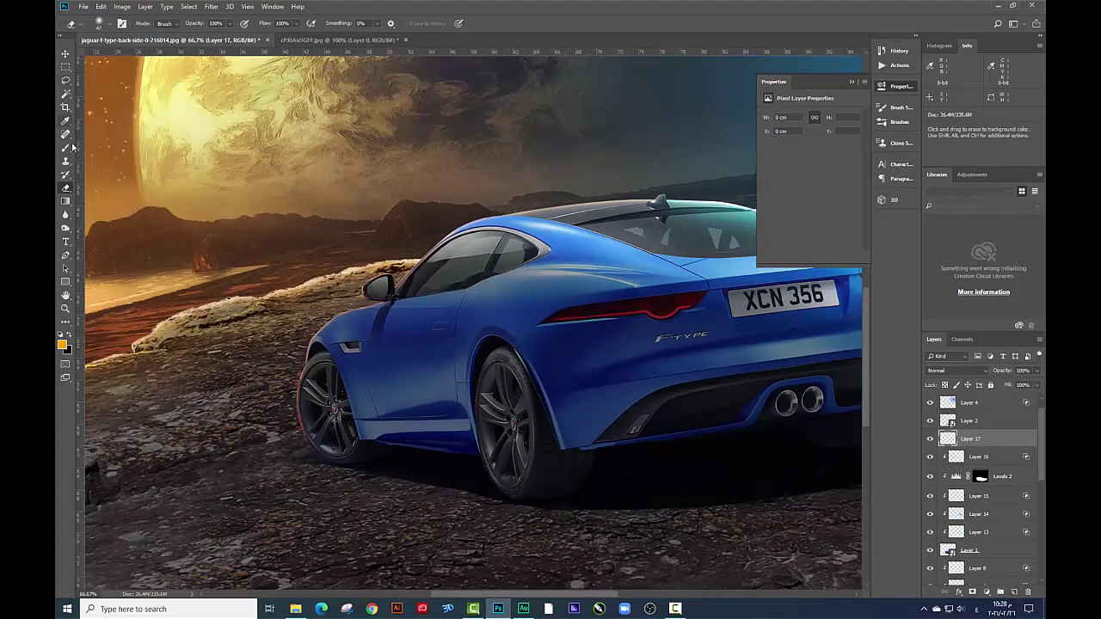
click(73, 146)
right_click(641, 208)
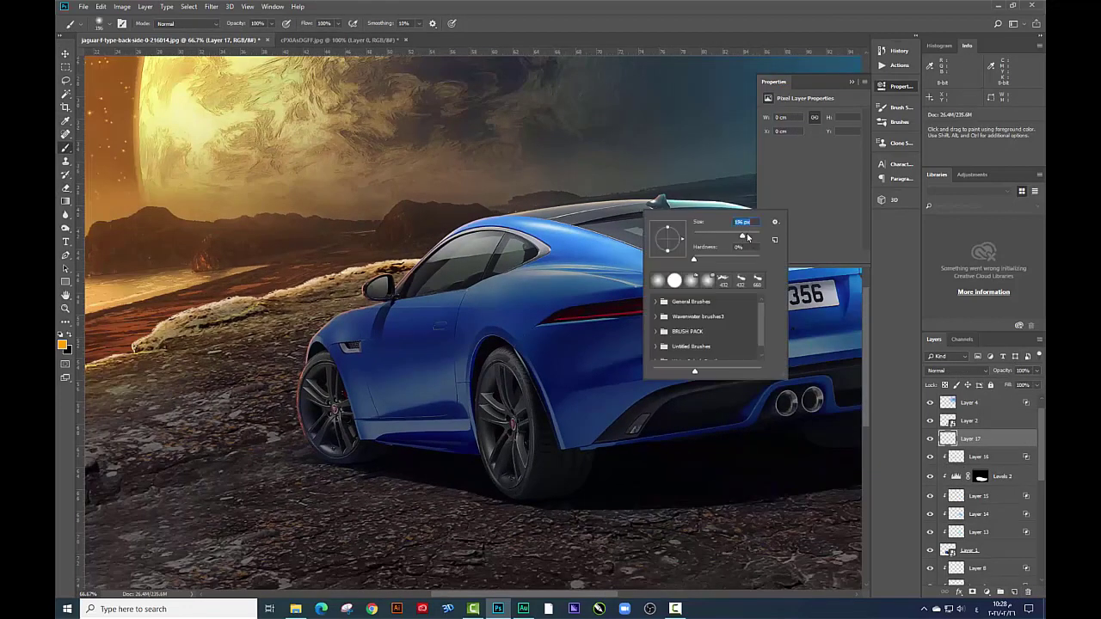
drag(650, 179, 438, 181)
key(ctrl+z)
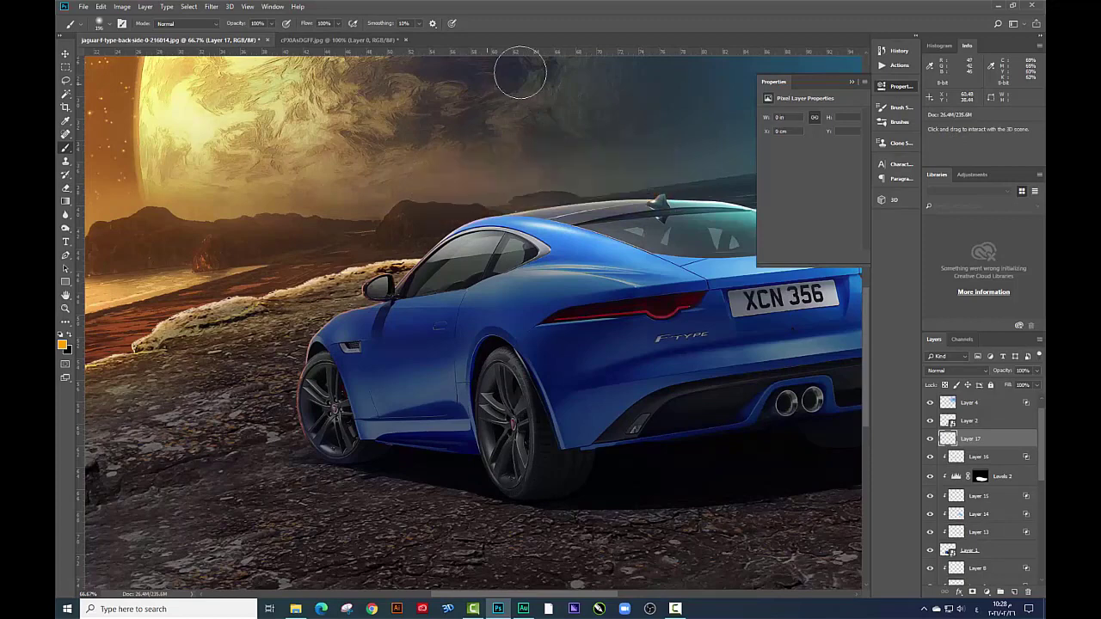
At 10% flow, paint gold glow on the roofline, mirror and wheel, blended Linear Dodge (Add)
drag(337, 23, 301, 38)
mouse_move(653, 158)
mouse_down()
mouse_move(491, 184)
mouse_move(614, 172)
mouse_move(474, 202)
mouse_move(424, 234)
mouse_move(368, 246)
mouse_move(383, 250)
mouse_move(365, 283)
mouse_move(292, 370)
mouse_move(287, 418)
mouse_move(361, 483)
mouse_move(408, 476)
mouse_move(313, 476)
mouse_move(274, 415)
mouse_move(297, 344)
mouse_move(306, 404)
mouse_move(301, 378)
mouse_up()
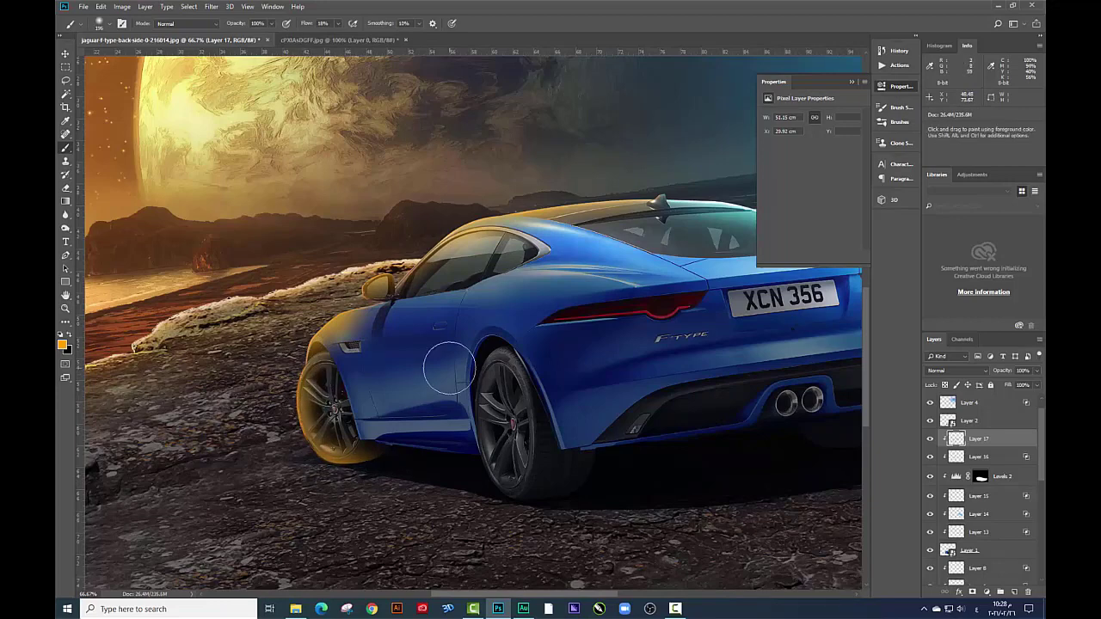
mouse_move(352, 284)
mouse_down()
mouse_move(365, 297)
mouse_move(400, 256)
mouse_up()
key(ctrl+z)
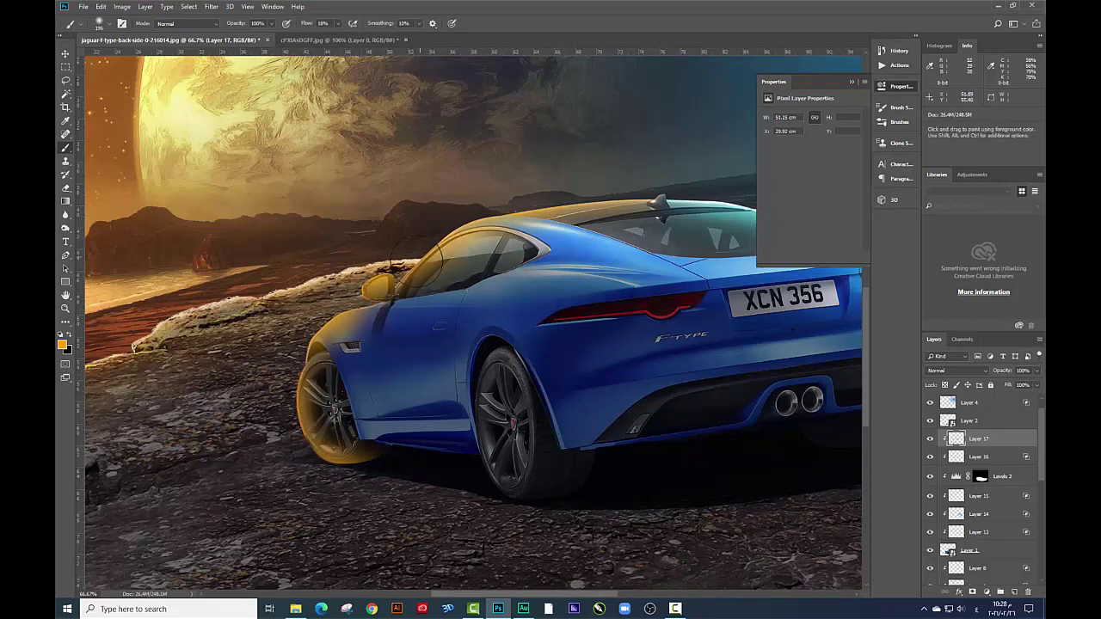
click(960, 370)
click(947, 217)
Split Layer 17's Underlying Layer black slider to 104 to keep glow off dark areas
right_click(1018, 451)
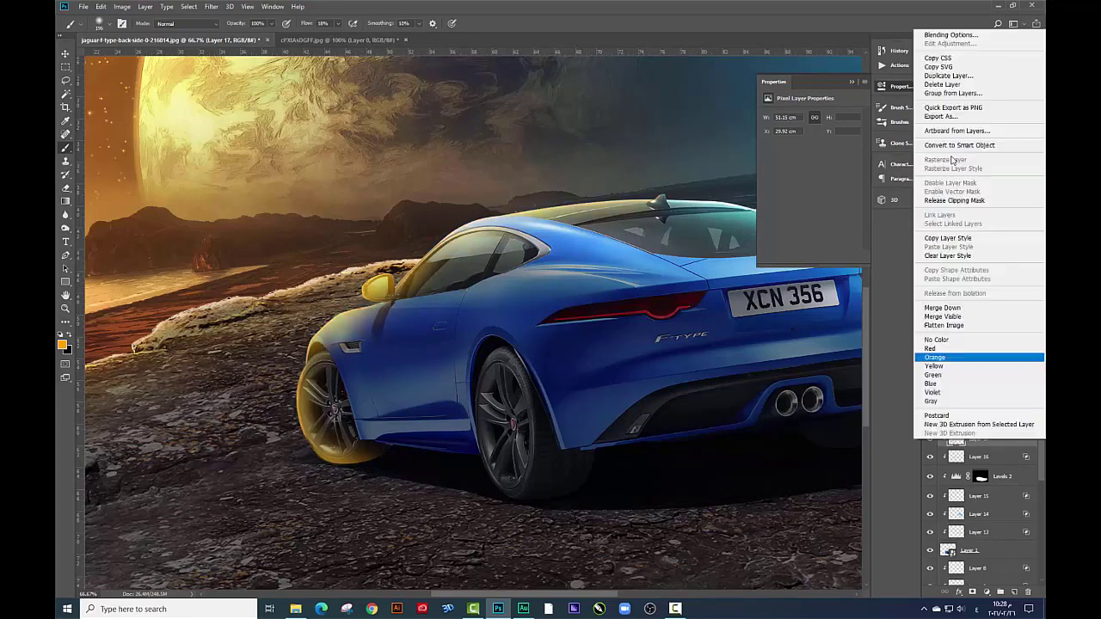
key(Escape)
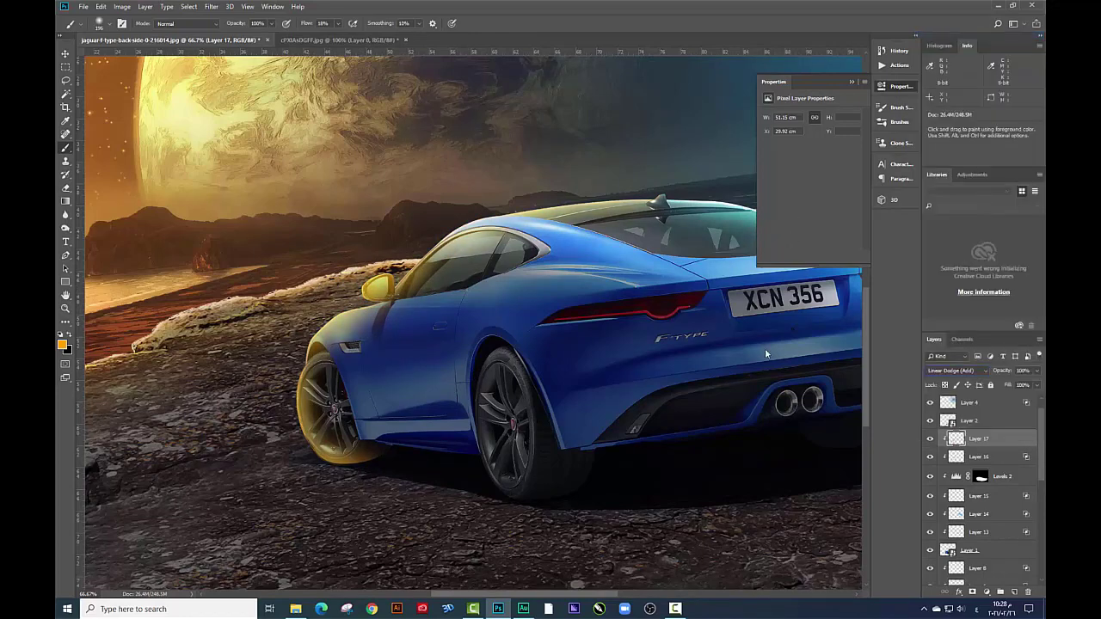
drag(781, 540, 835, 540)
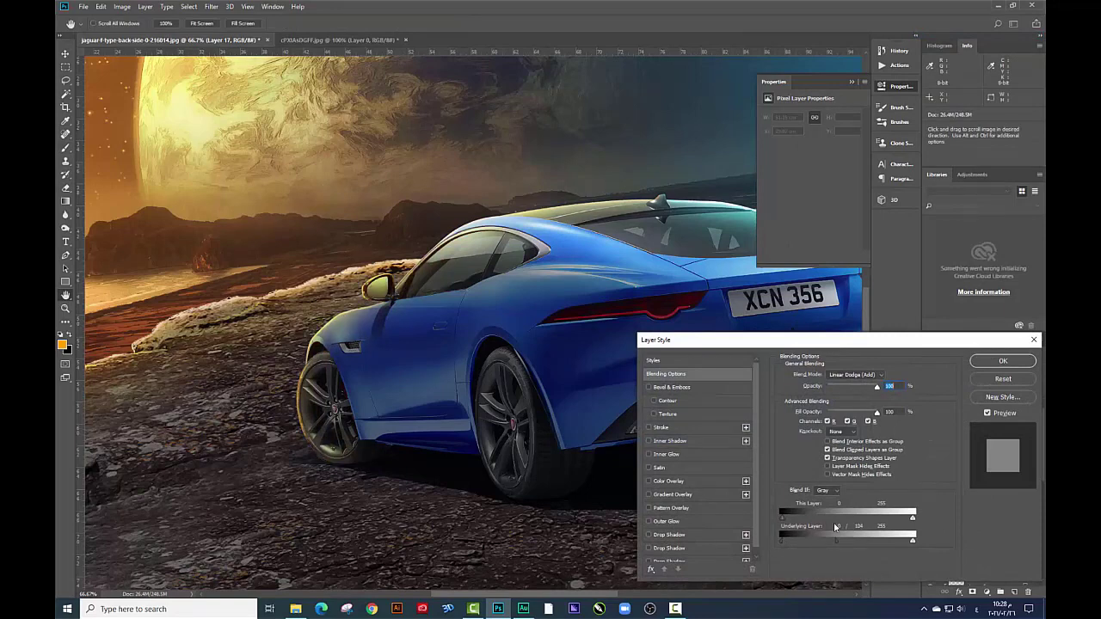
click(1003, 360)
Erase Layer 17's glow from the rear window and side mirror with a resized eraser
key(e)
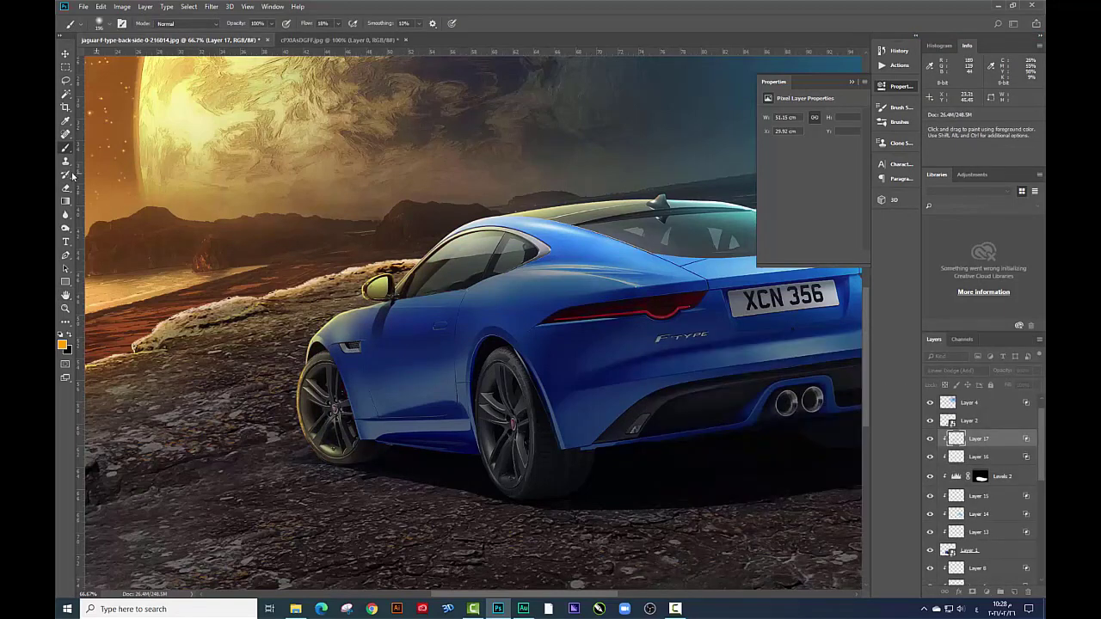
right_click(375, 401)
drag(437, 416, 477, 415)
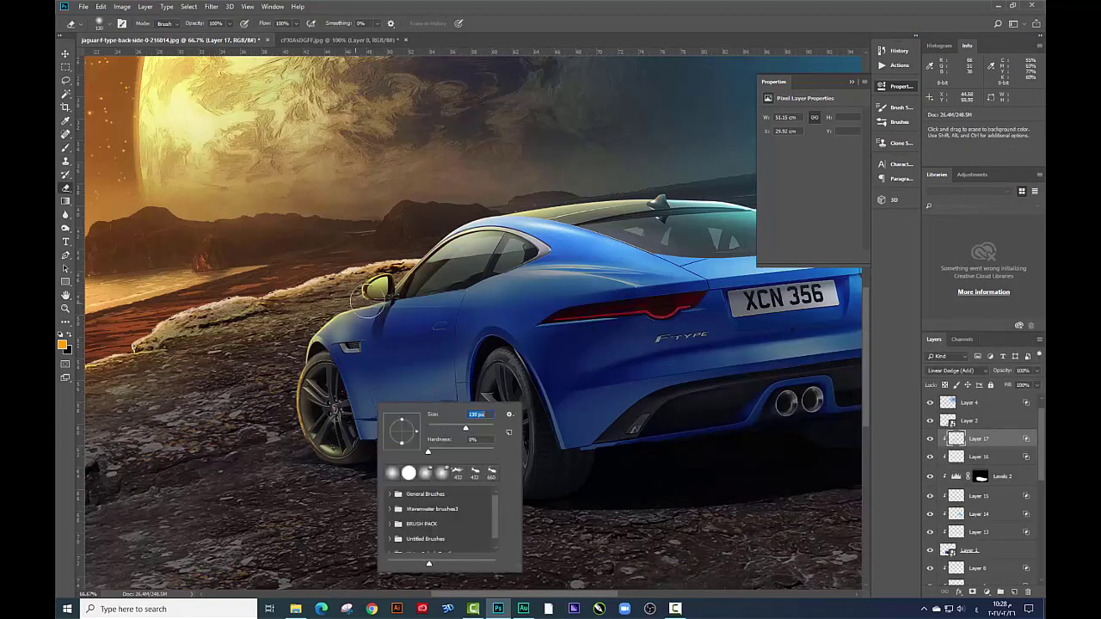
key(Return)
drag(382, 293, 483, 245)
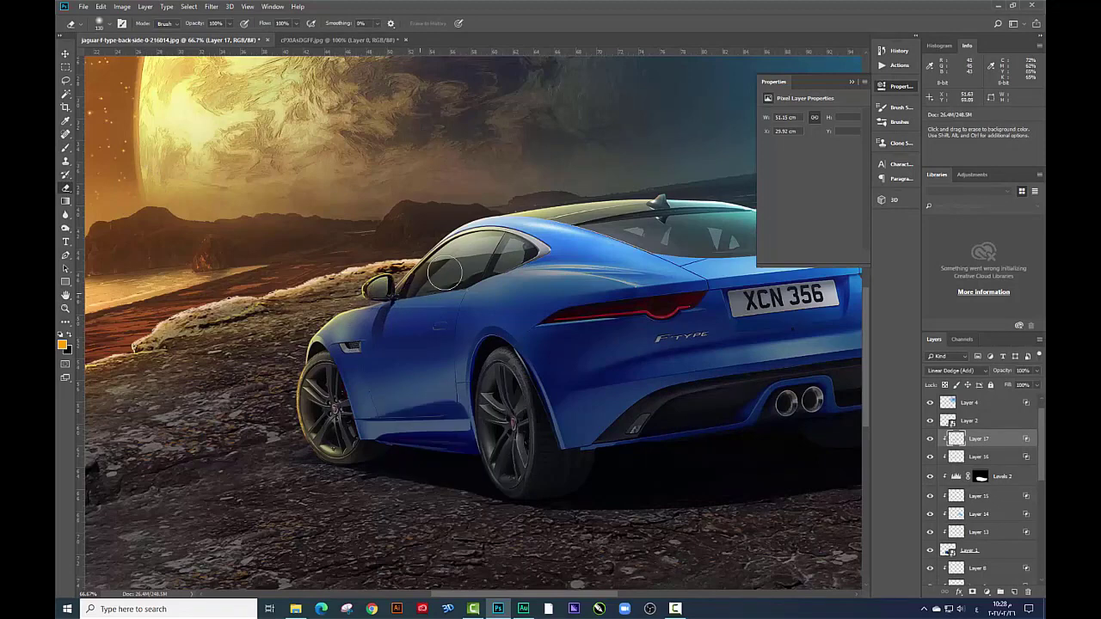
drag(484, 245, 378, 303)
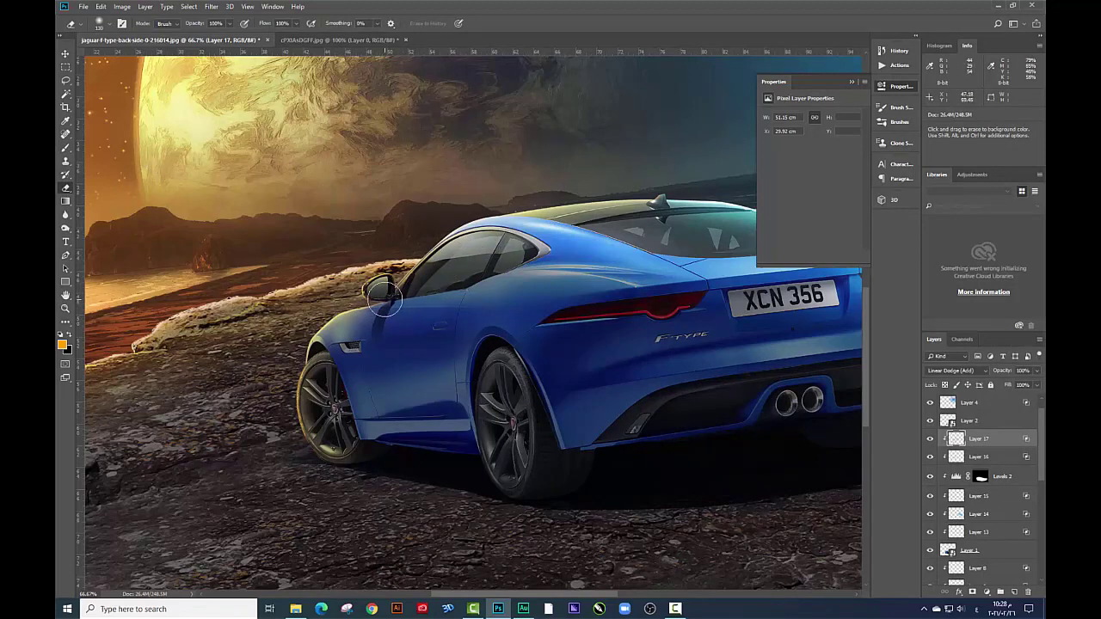
Shift Layer 16's hue to +14 with Hue/Saturation
click(982, 457)
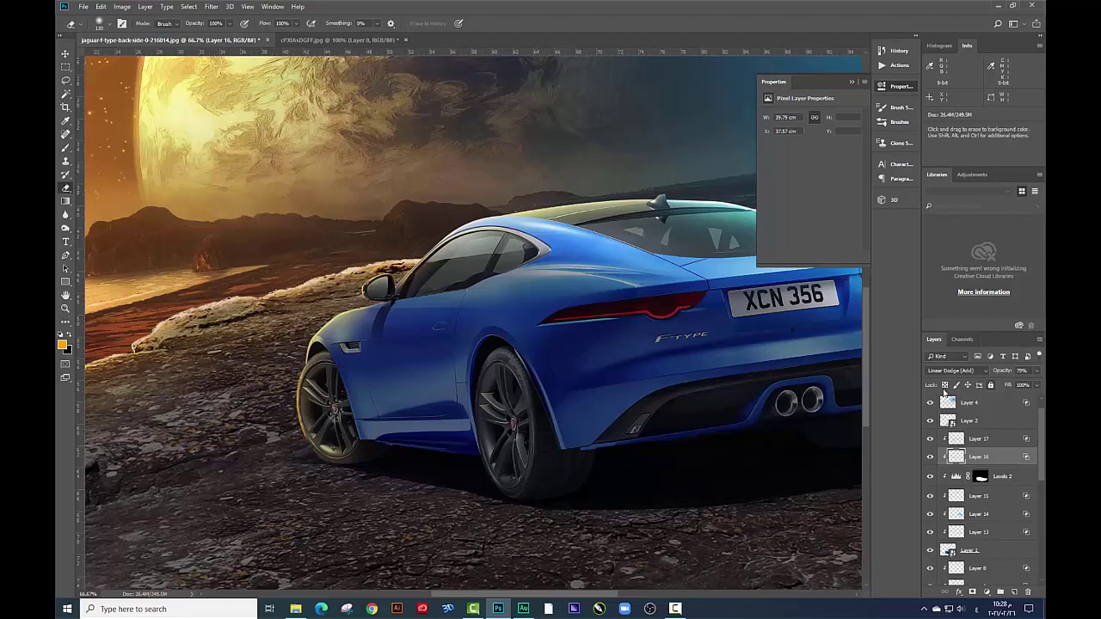
click(929, 456)
key(ctrl+u)
drag(791, 377, 799, 377)
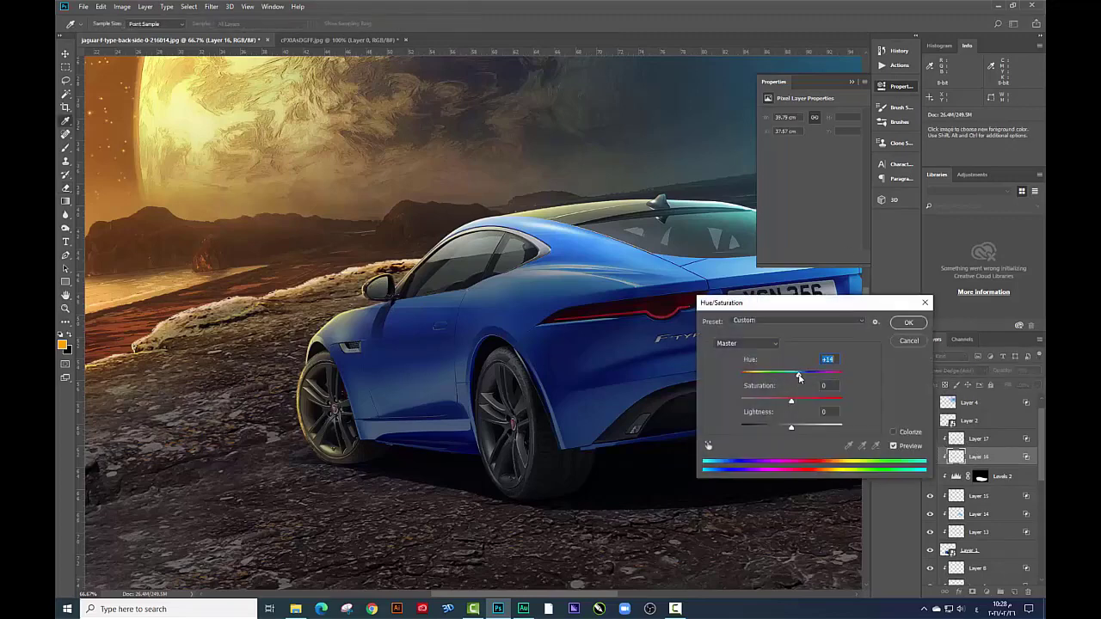
click(907, 323)
Zoom out to 50% and rotate the canvas view a few degrees
key(e)
scroll(817, 369, down, 2)
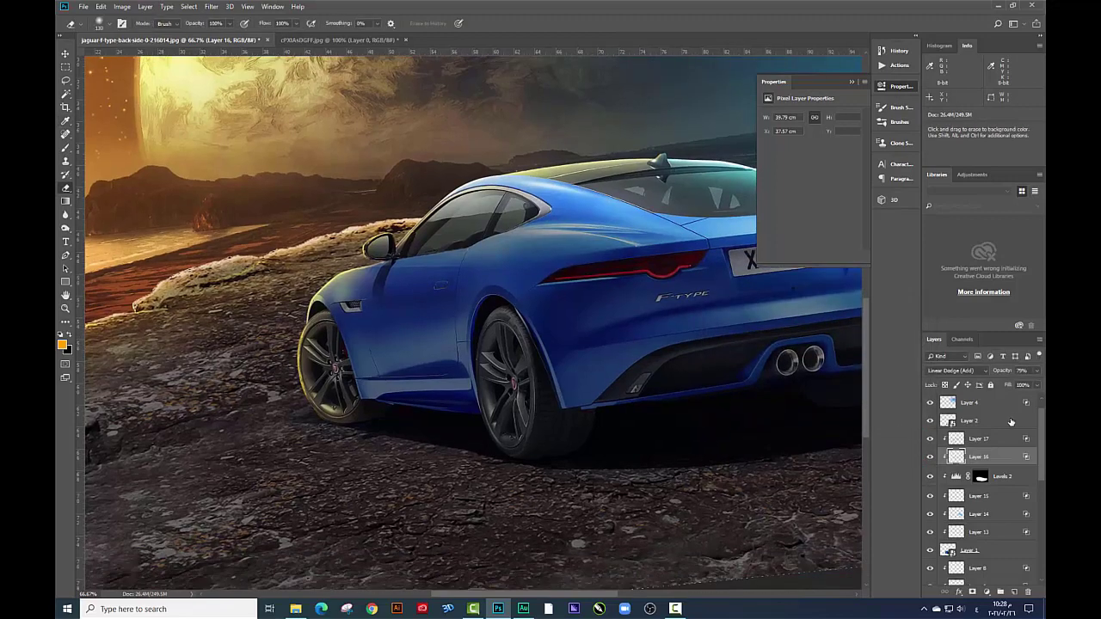
click(1036, 375)
scroll(503, 243, right, 2)
key(ctrl+minus)
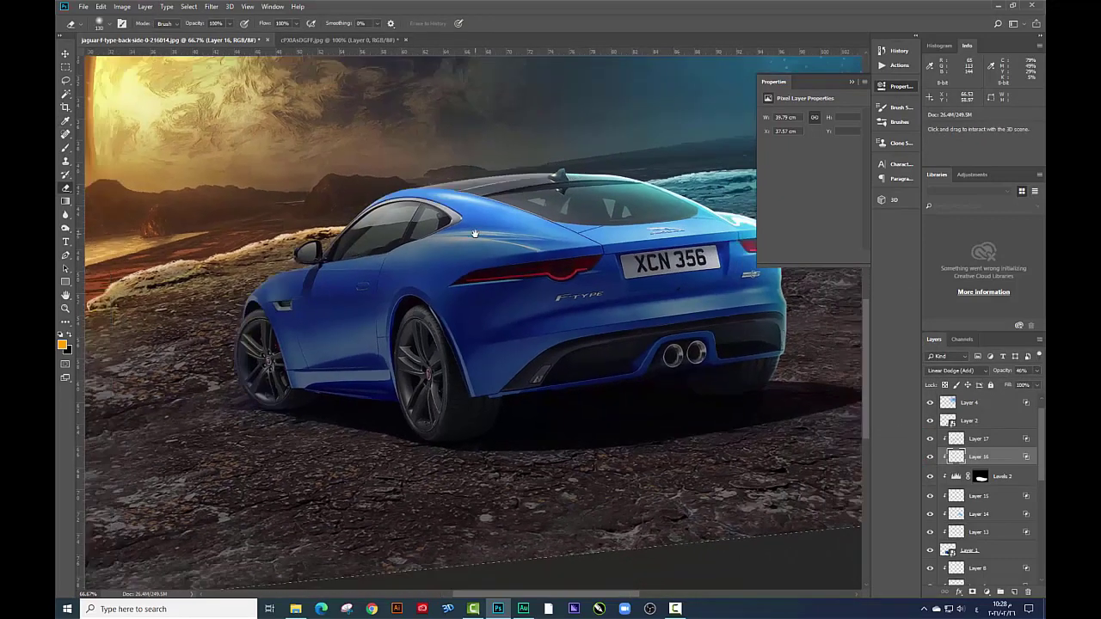
key(r)
drag(525, 227, 409, 227)
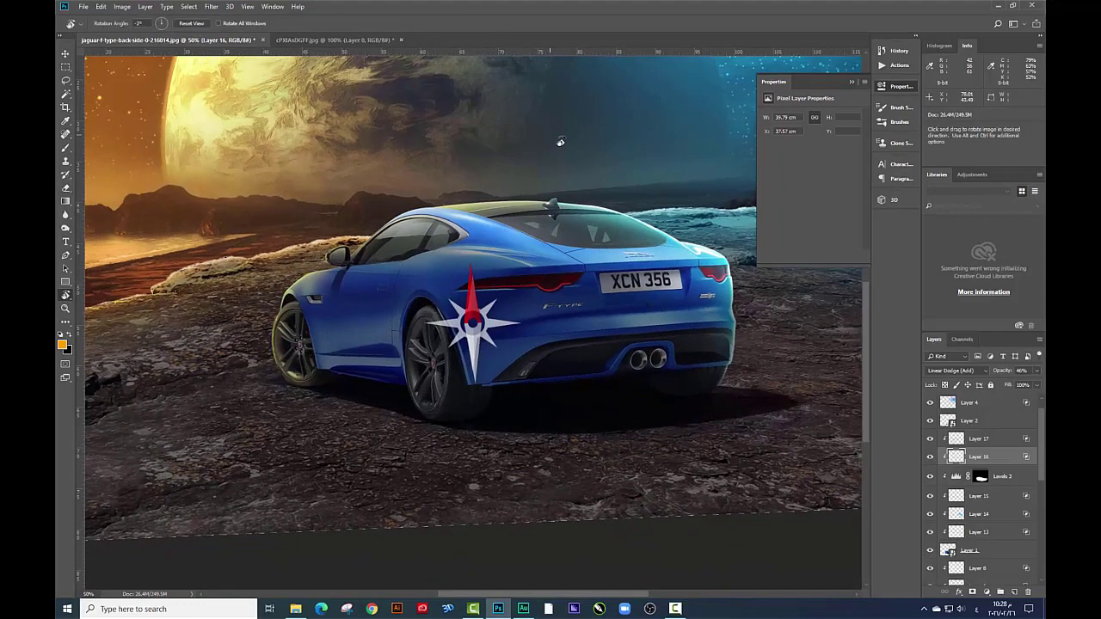
Erase Layer 17's gold glow along the roofline and the front wheel rim
click(66, 187)
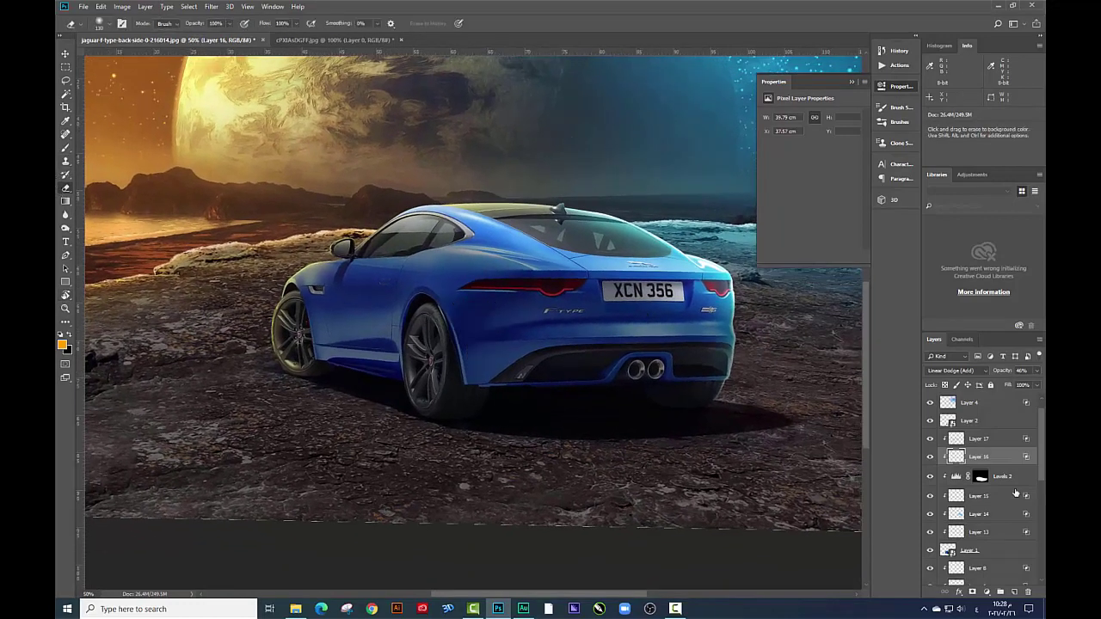
click(972, 440)
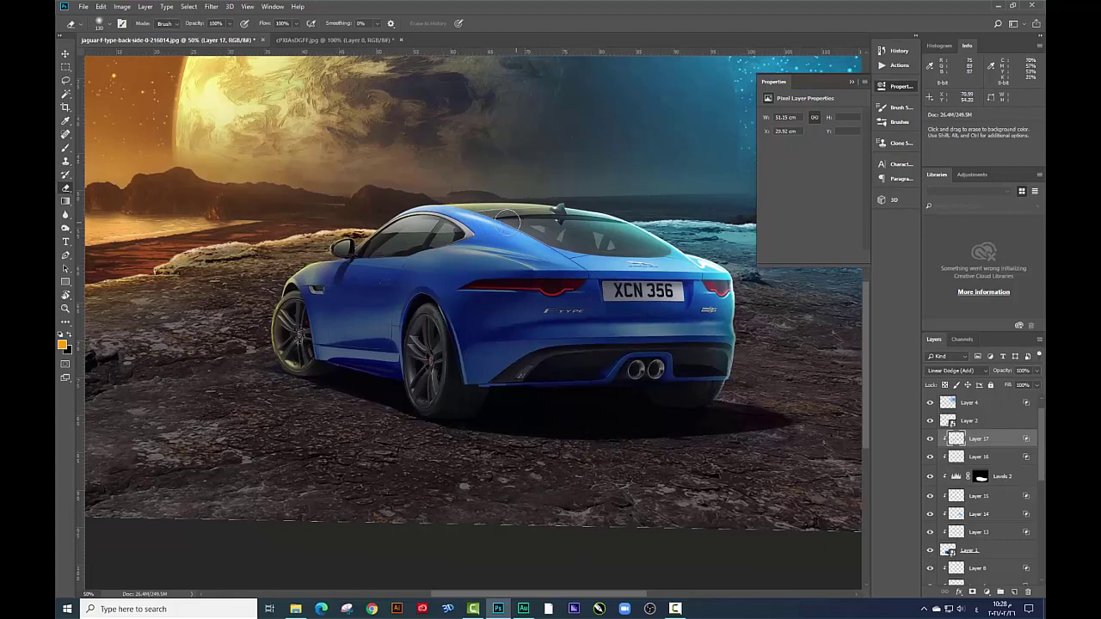
drag(565, 215, 414, 225)
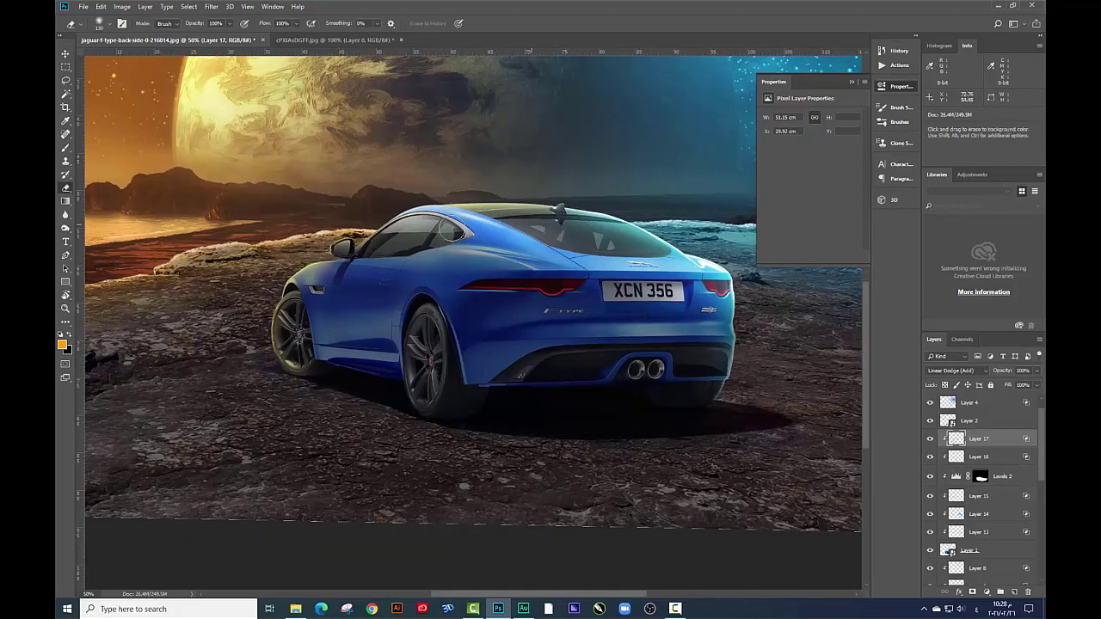
scroll(361, 250, down, 2)
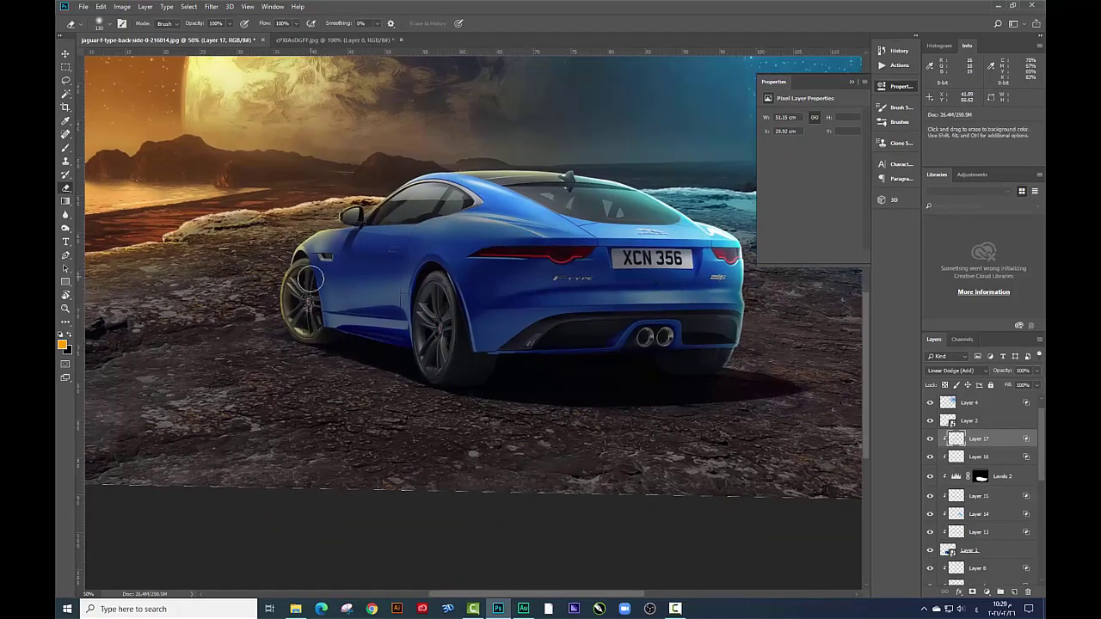
drag(311, 325, 370, 247)
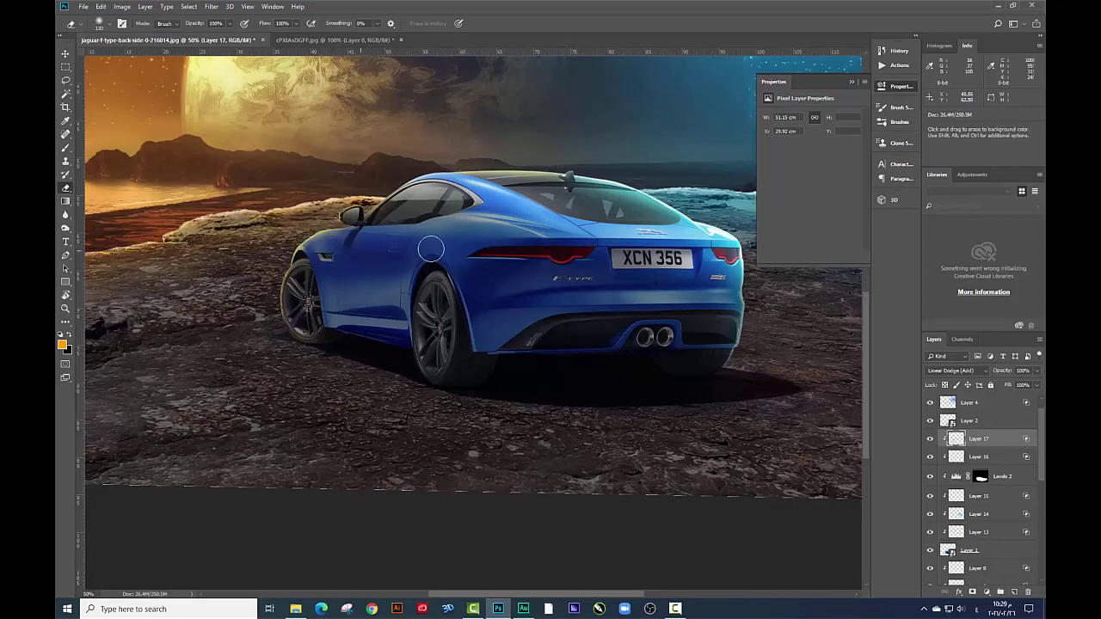
Zoom to the front wheel and add new empty Layer 18
mouse_move(373, 240)
mouse_down()
mouse_move(421, 256)
mouse_move(501, 253)
mouse_move(511, 198)
mouse_up()
scroll(421, 255, up, 1)
scroll(422, 253, up, 2)
scroll(502, 255, up, 2)
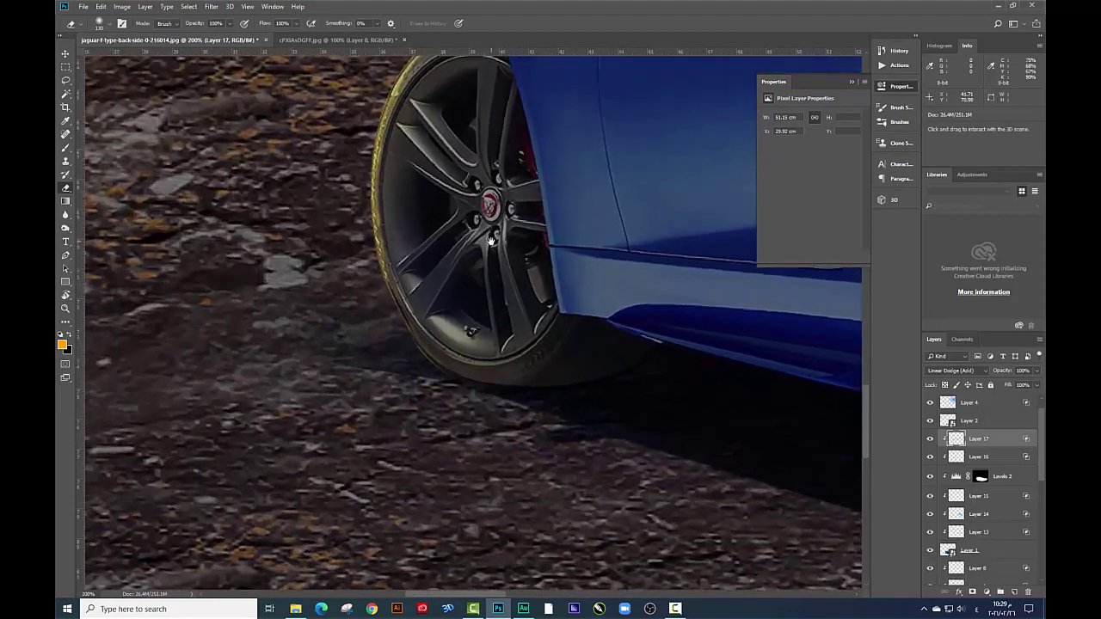
scroll(478, 286, up, 2)
scroll(479, 285, down, 1)
scroll(478, 286, down, 1)
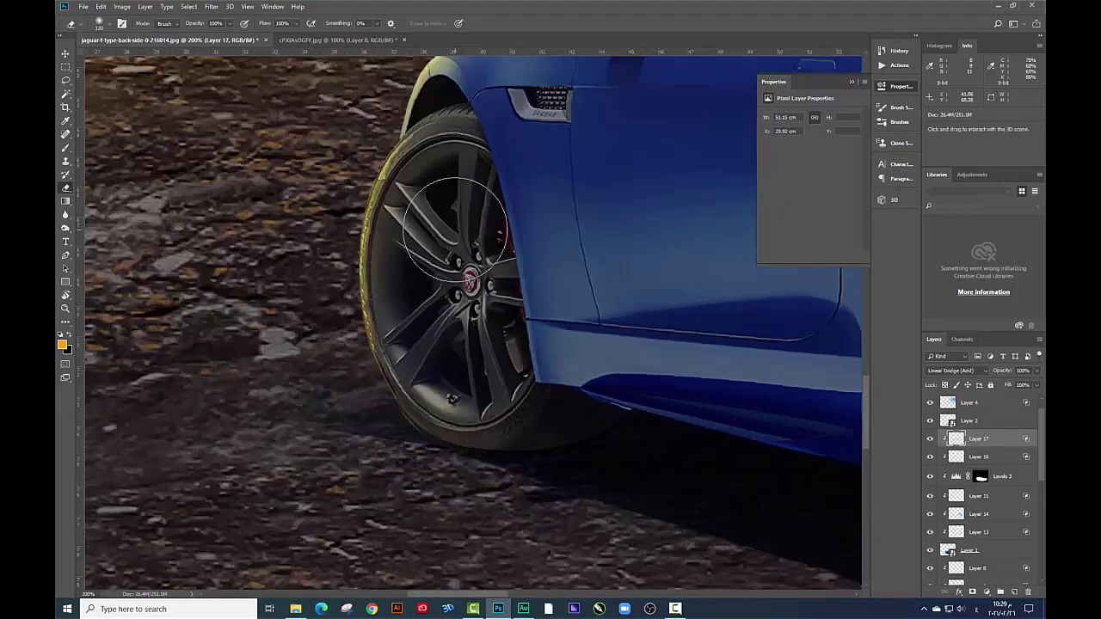
scroll(439, 344, up, 2)
click(1013, 591)
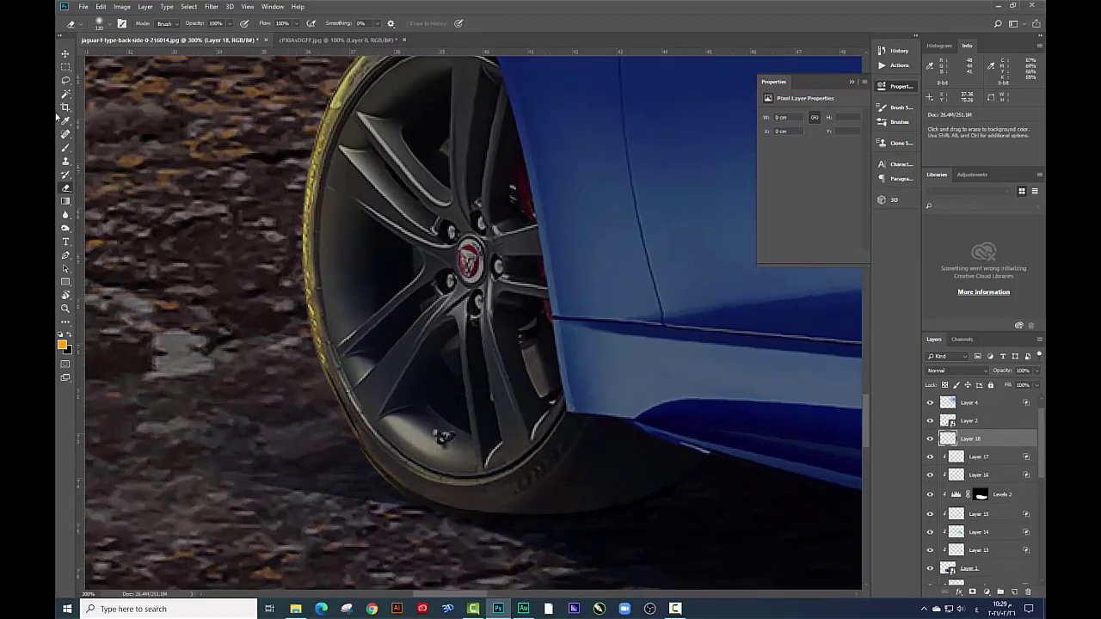
Set up a 7 px brush with an amber-orange foreground colour (starting from ff6c00)
click(65, 147)
right_click(640, 301)
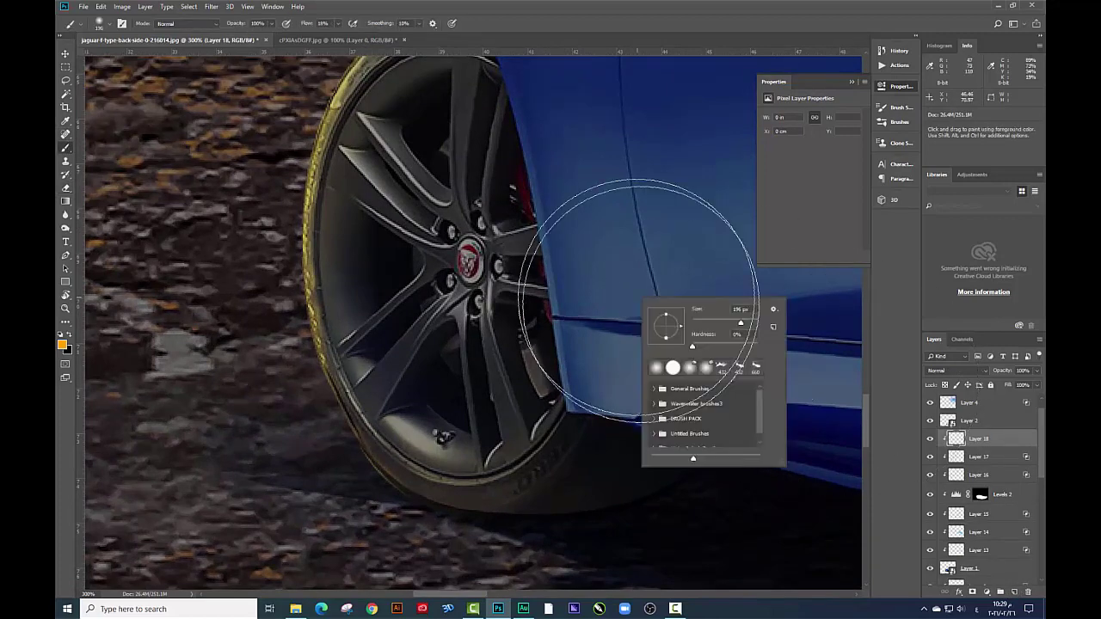
click(62, 344)
text(ff6c00)
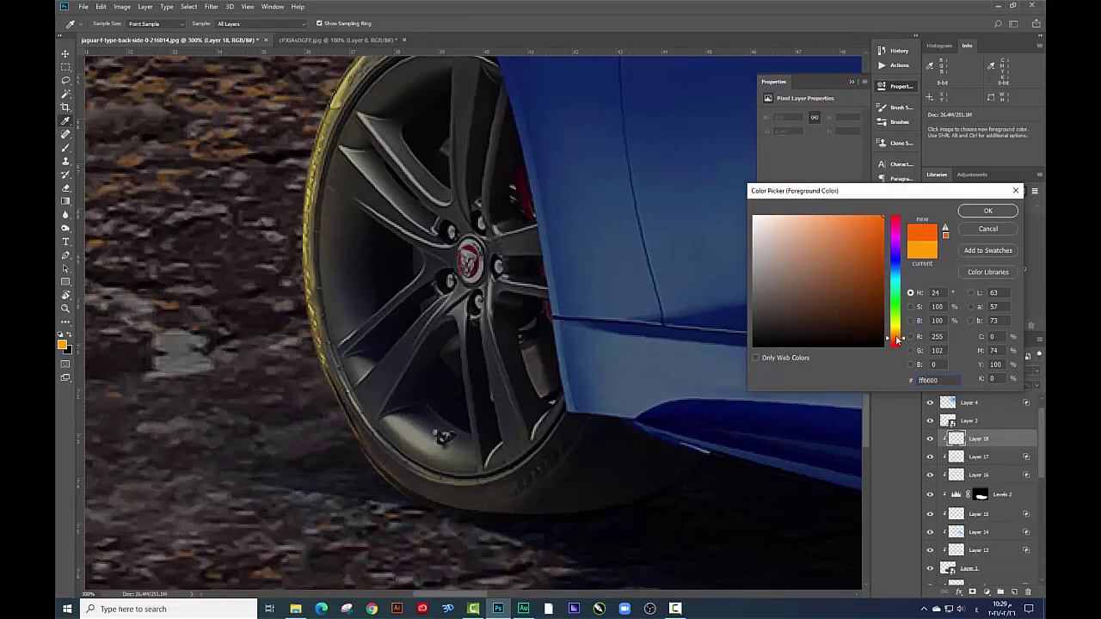
drag(897, 340, 897, 333)
click(986, 211)
drag(462, 293, 471, 289)
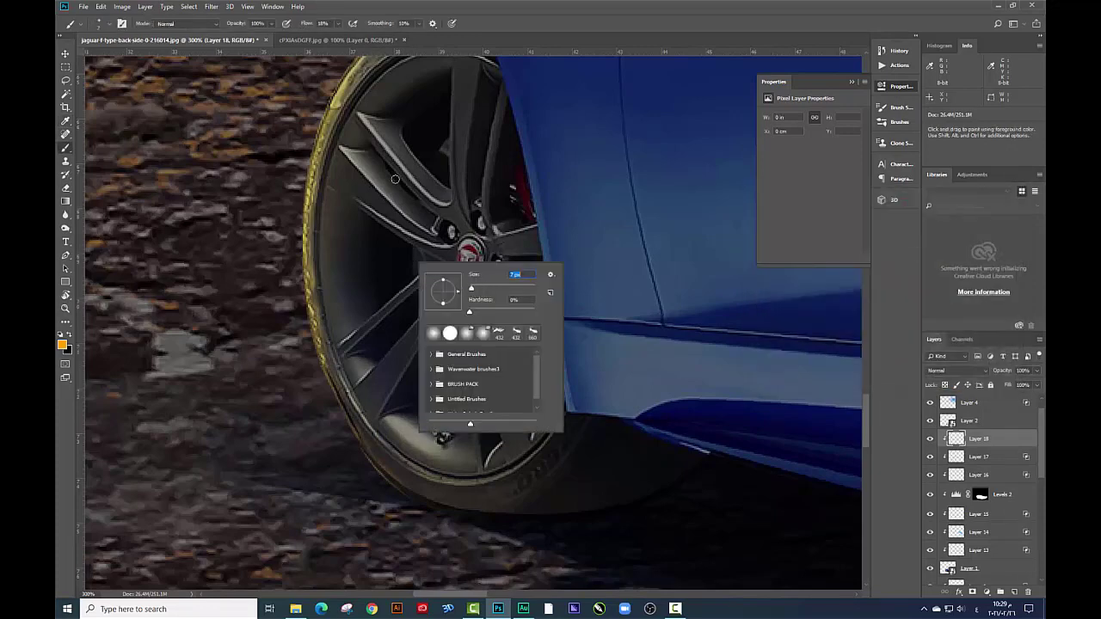
key(Return)
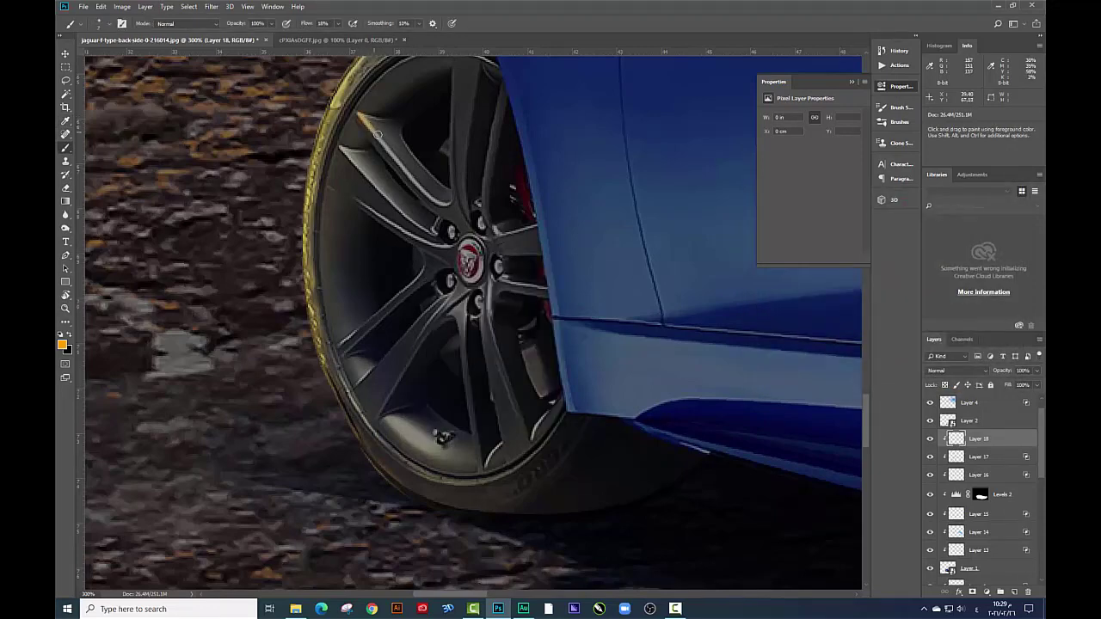
Paint orange highlights along the front wheel's upper-left spoke edges, undoing and redoing a stroke
drag(387, 145, 430, 197)
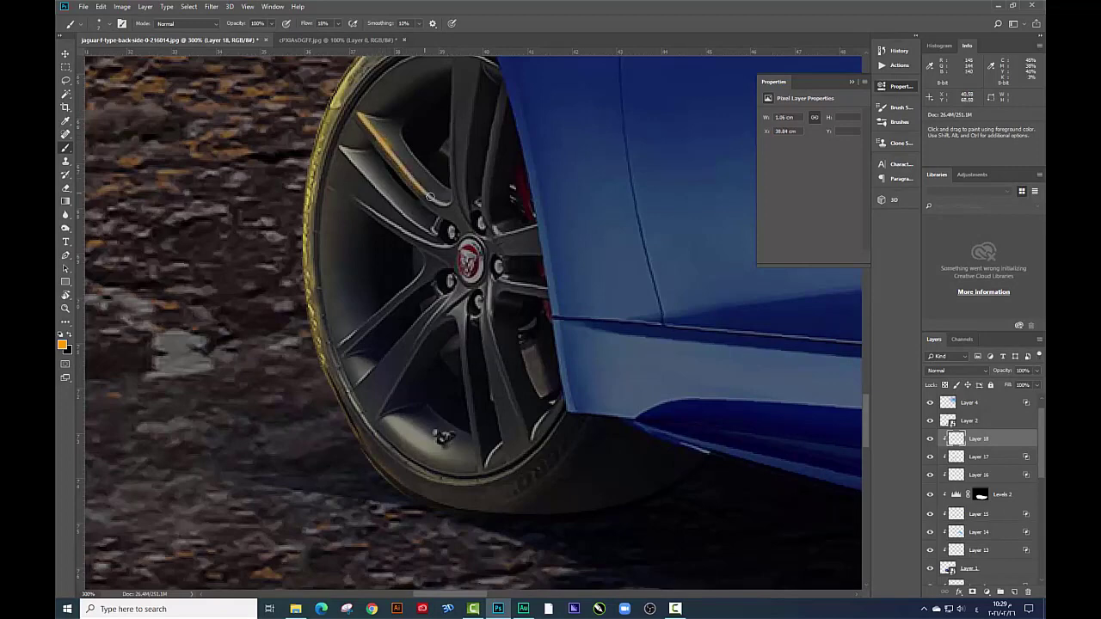
drag(425, 233, 355, 167)
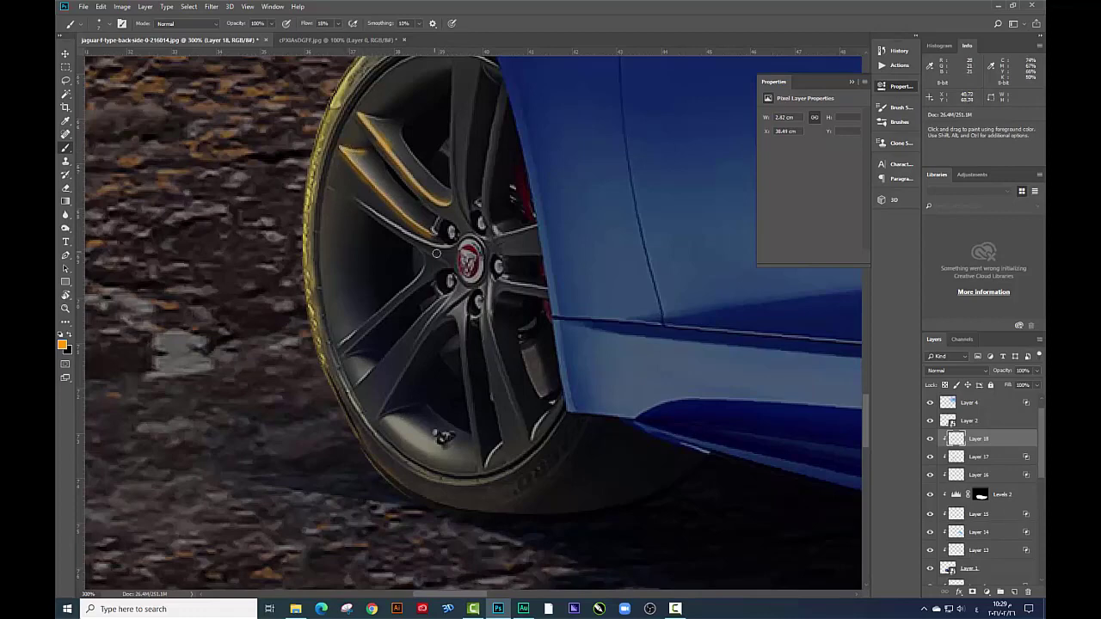
mouse_move(454, 246)
mouse_down()
mouse_move(416, 241)
mouse_move(363, 205)
mouse_up()
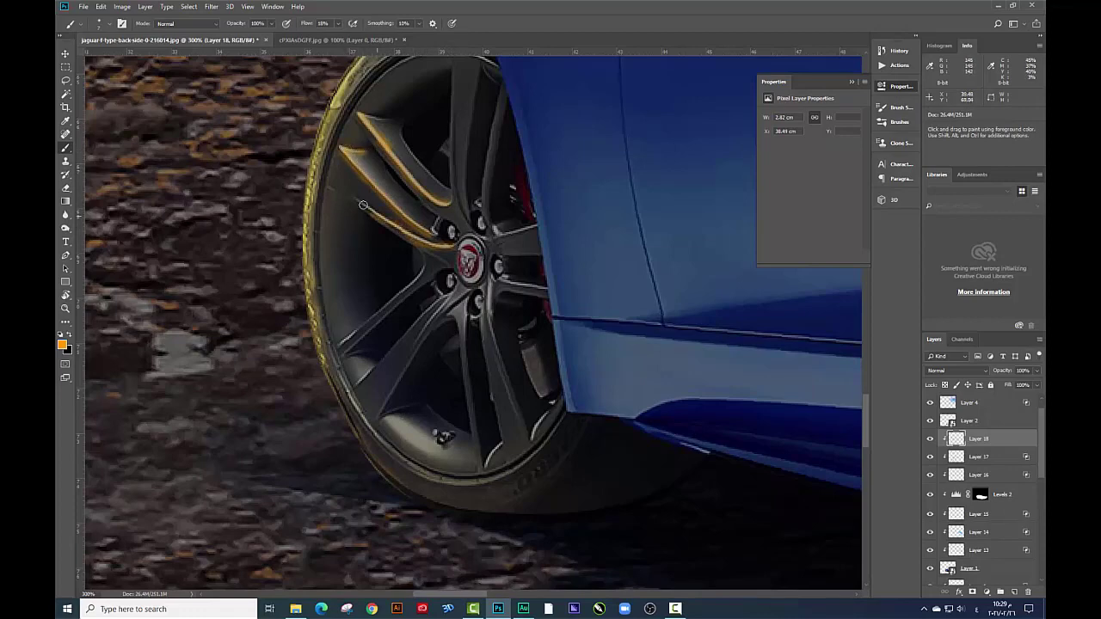
drag(420, 252, 397, 291)
key(ctrl+s)
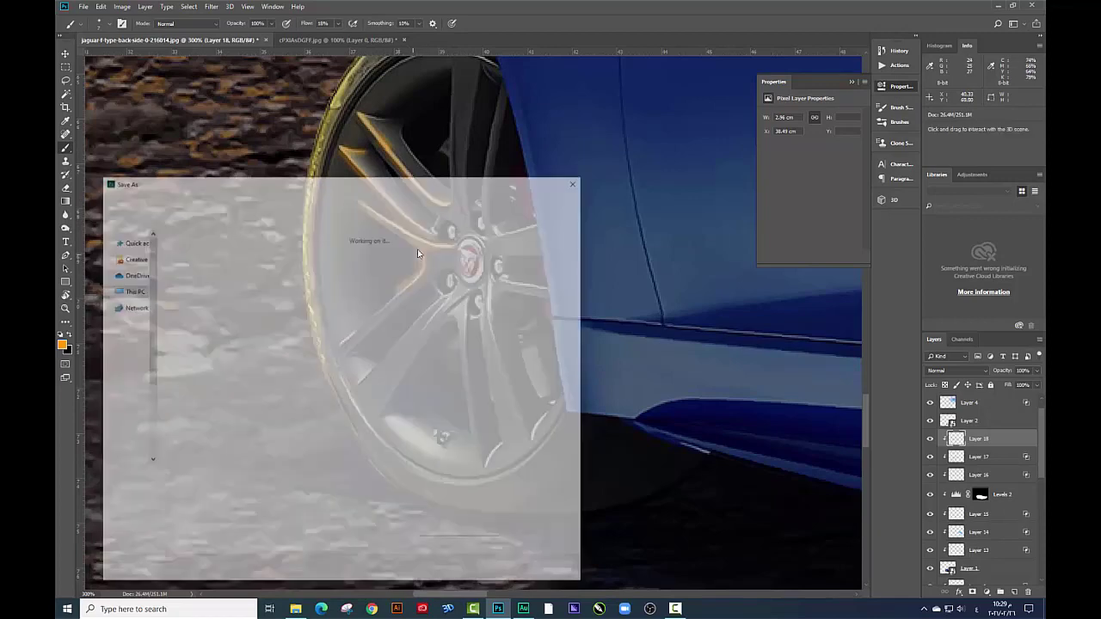
key(Escape)
key(ctrl+z)
key(ctrl+z)
key(ctrl+shift+z)
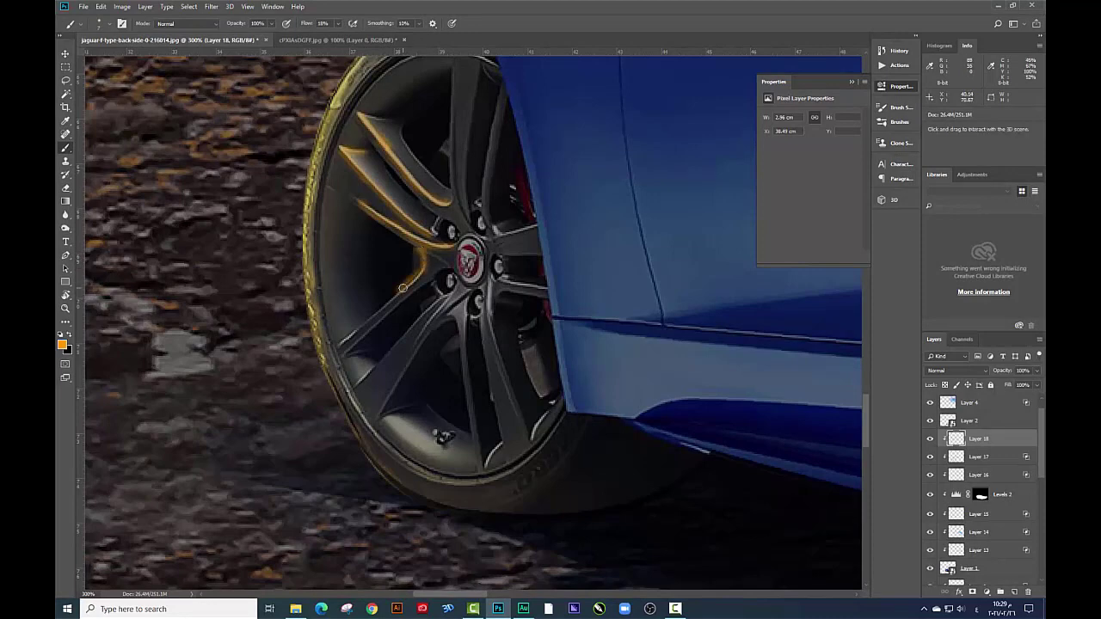
Paint orange edges down several more spokes, including a lower spoke
scroll(404, 288, up, 1)
right_click(419, 239)
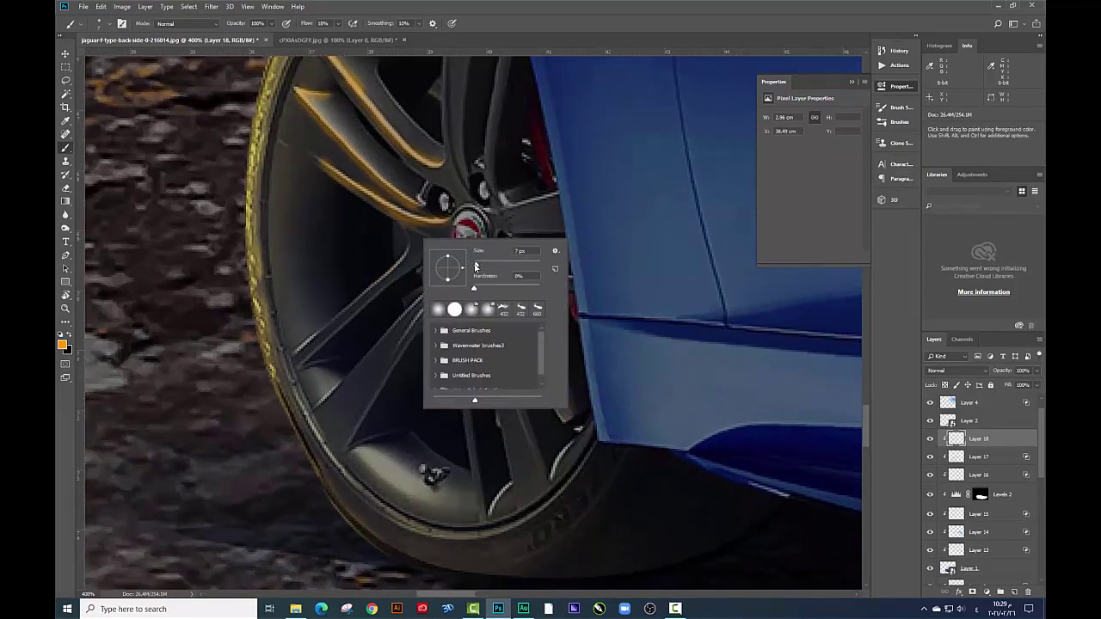
click(400, 225)
mouse_move(400, 222)
mouse_down()
mouse_move(374, 281)
mouse_move(293, 354)
mouse_up()
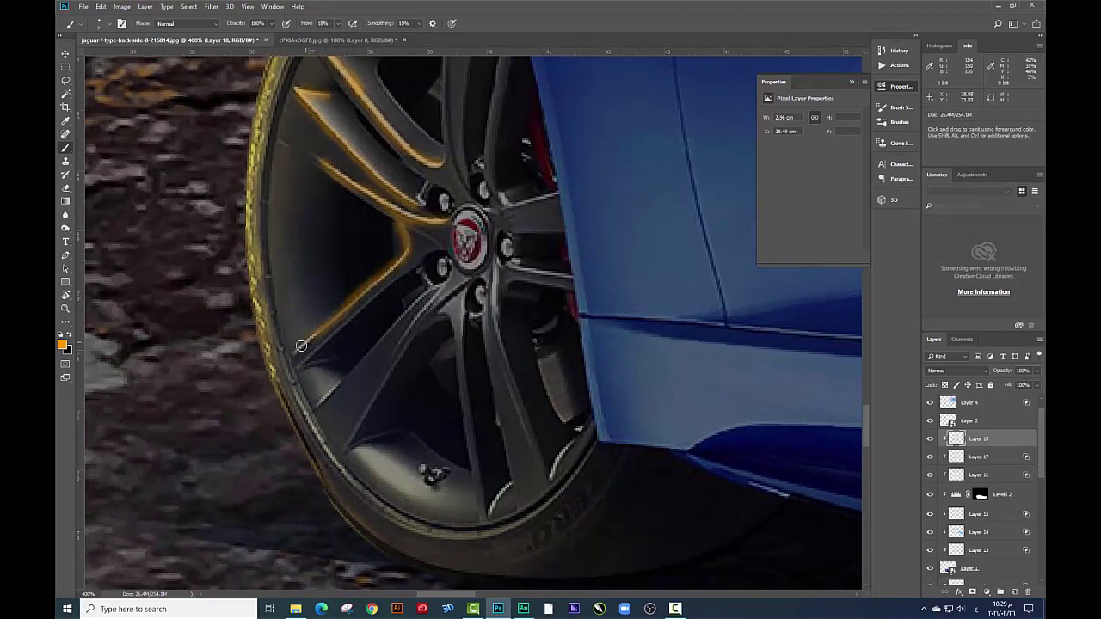
mouse_move(315, 406)
mouse_down()
mouse_move(439, 281)
mouse_move(349, 446)
mouse_move(400, 430)
mouse_up()
scroll(379, 361, right, 2)
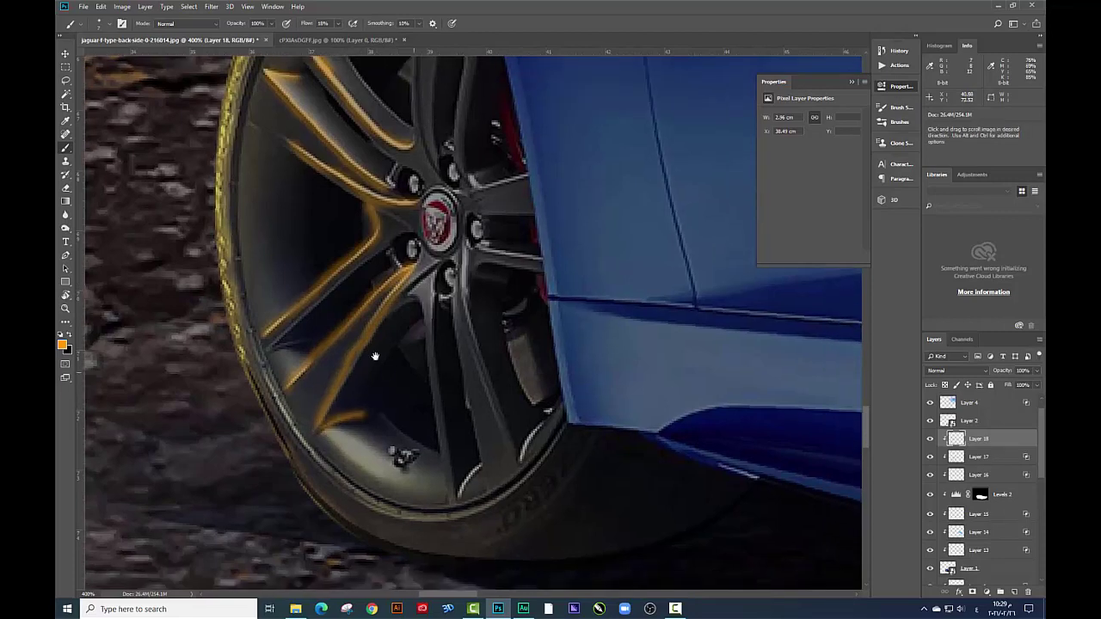
scroll(370, 250, down, 2)
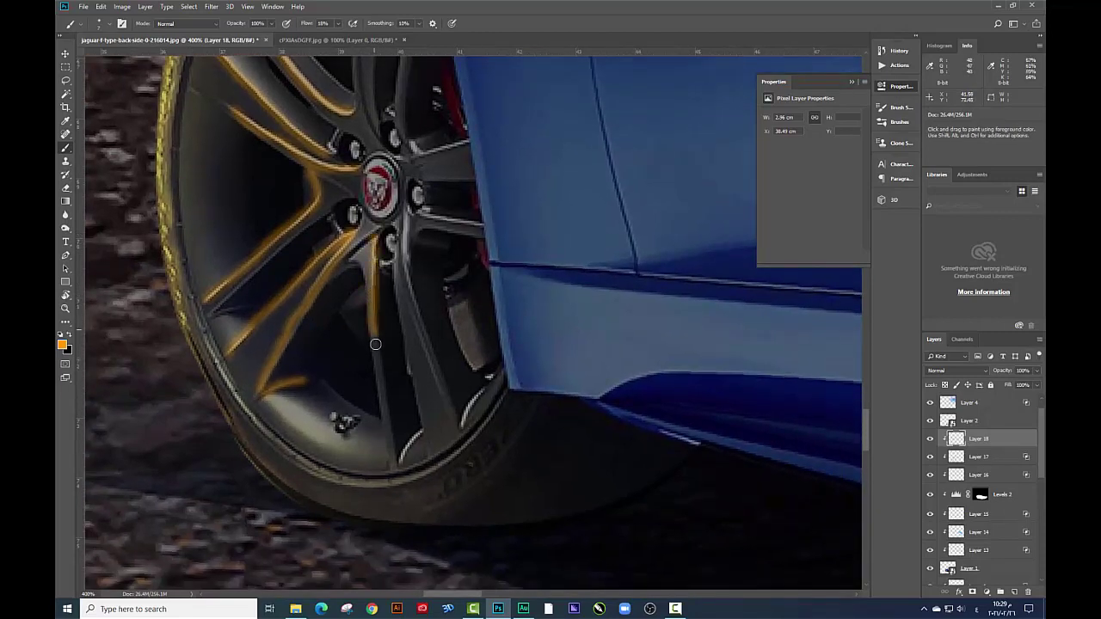
drag(375, 242, 378, 345)
mouse_move(454, 418)
mouse_down()
mouse_move(410, 282)
mouse_move(406, 210)
mouse_up()
Paint orange edges on the right and left spokes, repainting the left one bottom to top
mouse_move(414, 192)
mouse_down()
mouse_move(398, 287)
mouse_move(443, 273)
mouse_up()
drag(400, 350, 467, 355)
mouse_move(381, 256)
mouse_down()
mouse_move(461, 428)
mouse_move(459, 349)
mouse_move(477, 261)
mouse_up()
drag(421, 230, 417, 400)
drag(412, 277, 436, 355)
key(ctrl+z)
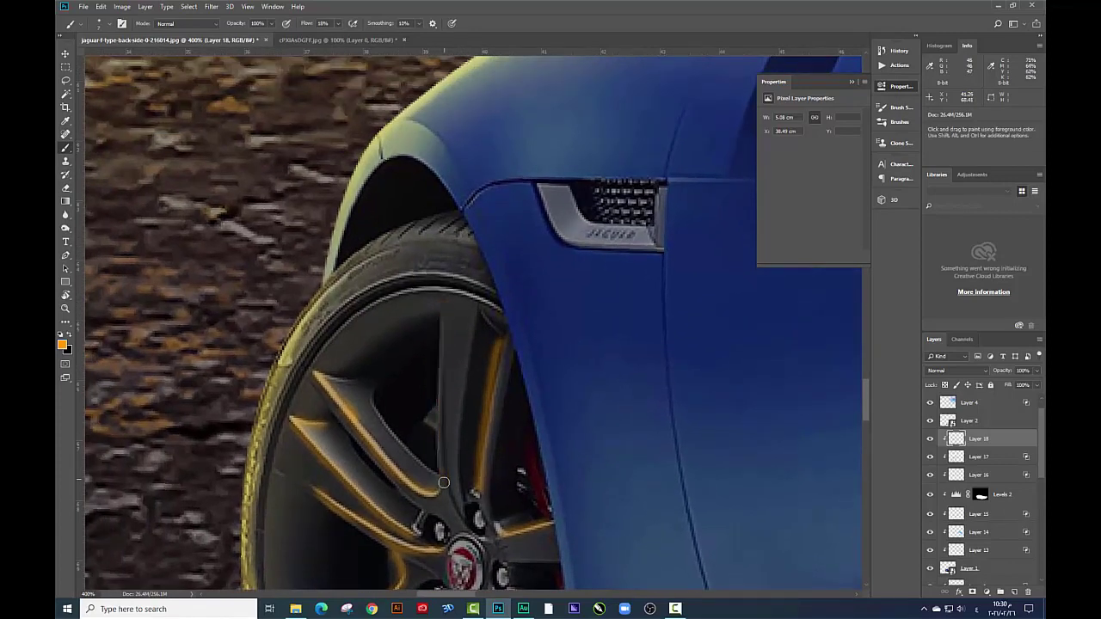
drag(443, 482, 442, 298)
Switch to a 3 px brush and extend the orange highlight along the rim
scroll(441, 299, down, 2)
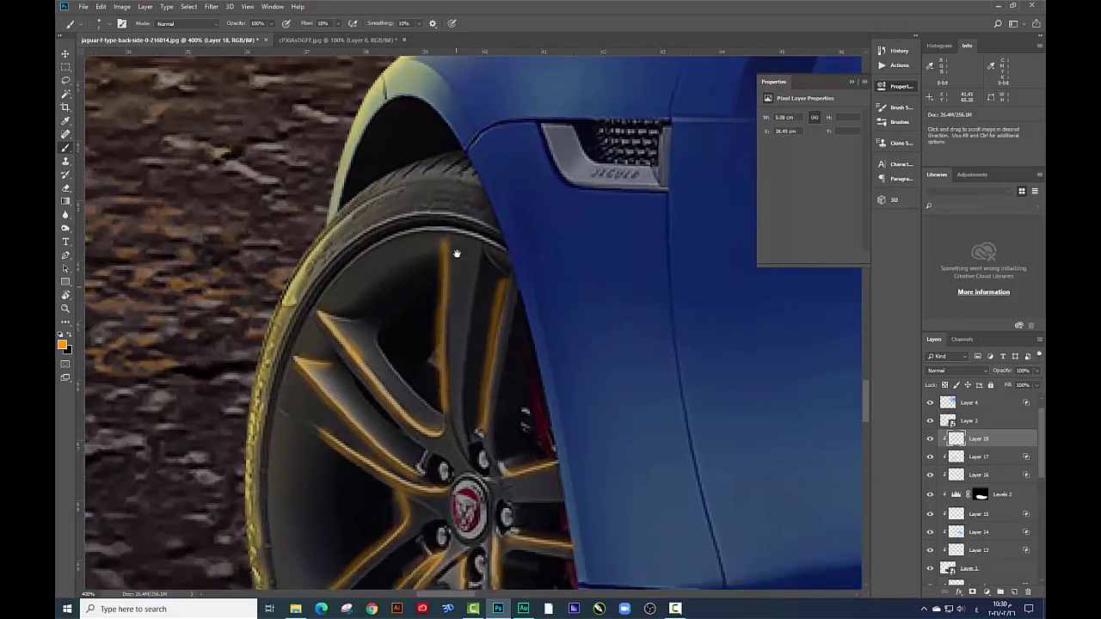
scroll(457, 254, down, 2)
right_click(478, 263)
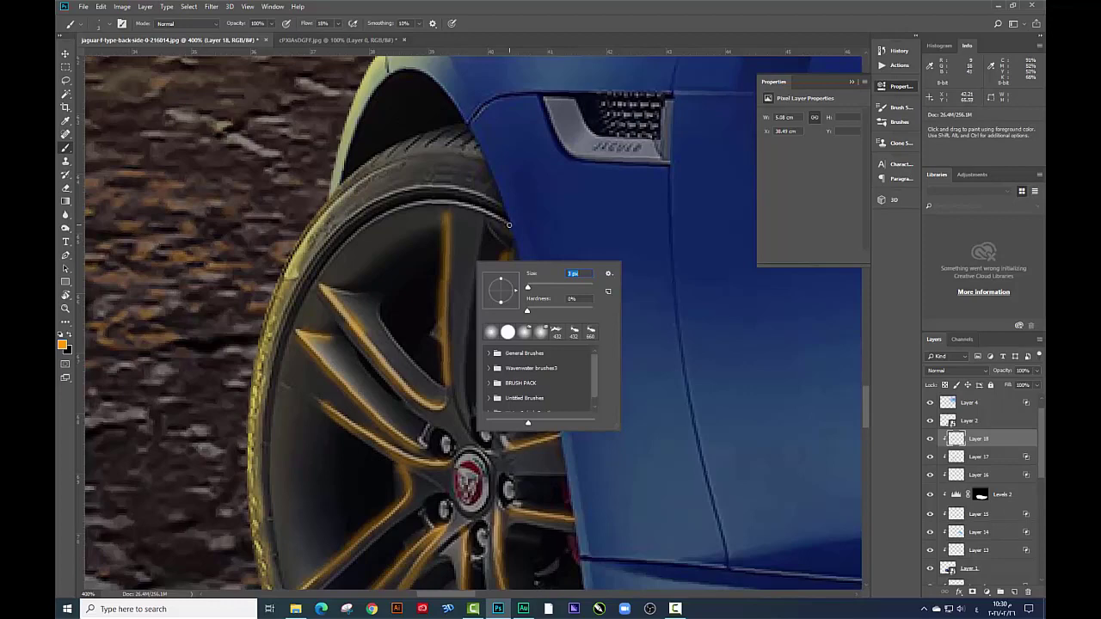
key(Return)
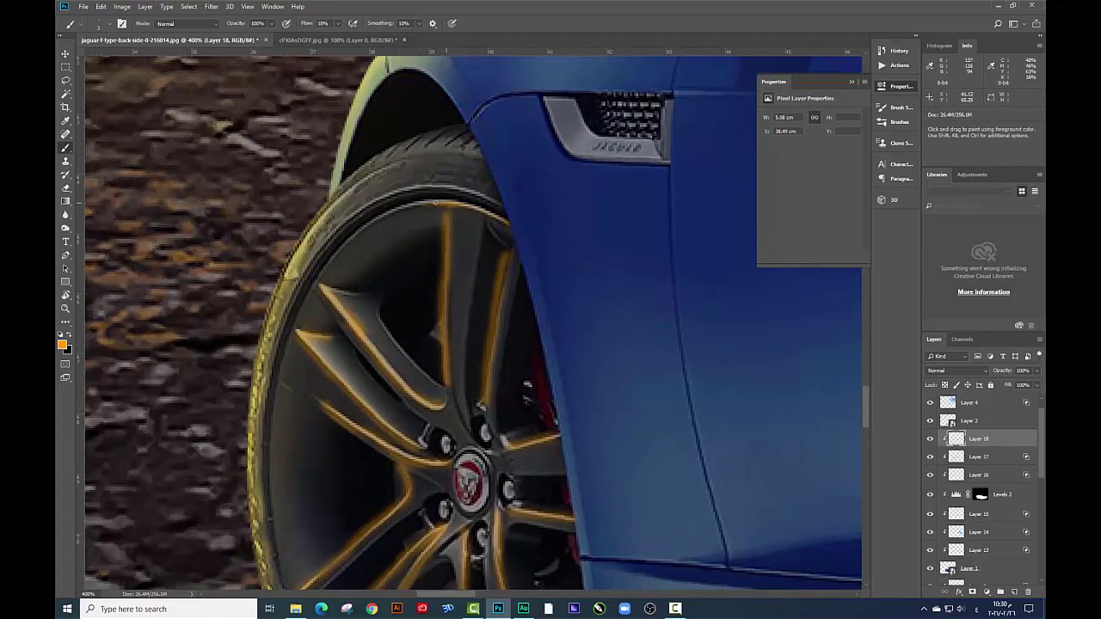
drag(425, 201, 416, 206)
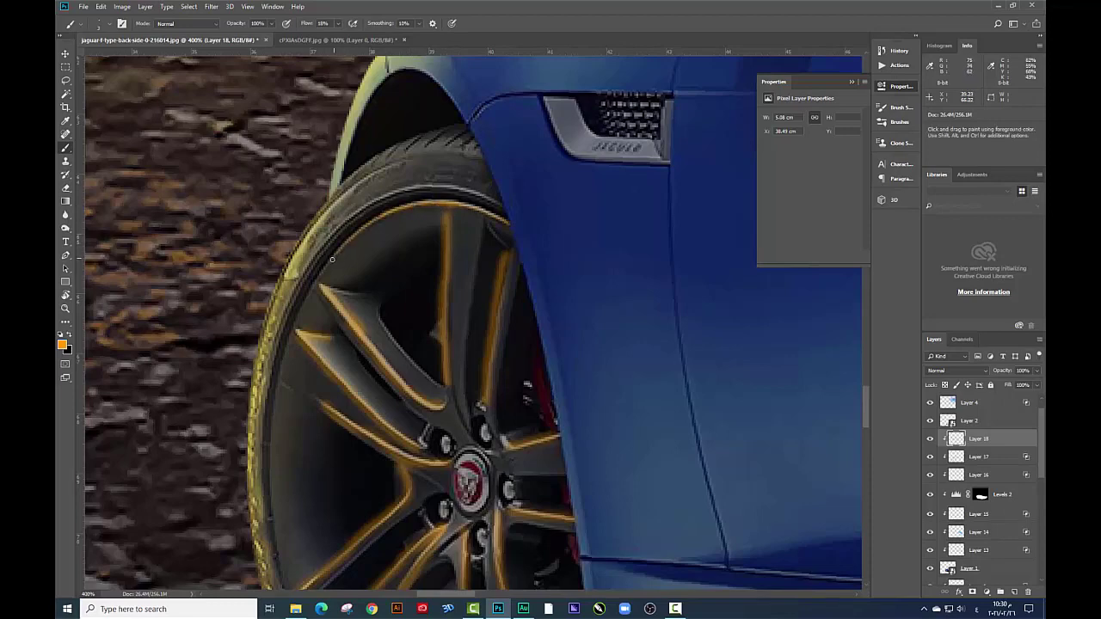
drag(304, 299, 312, 215)
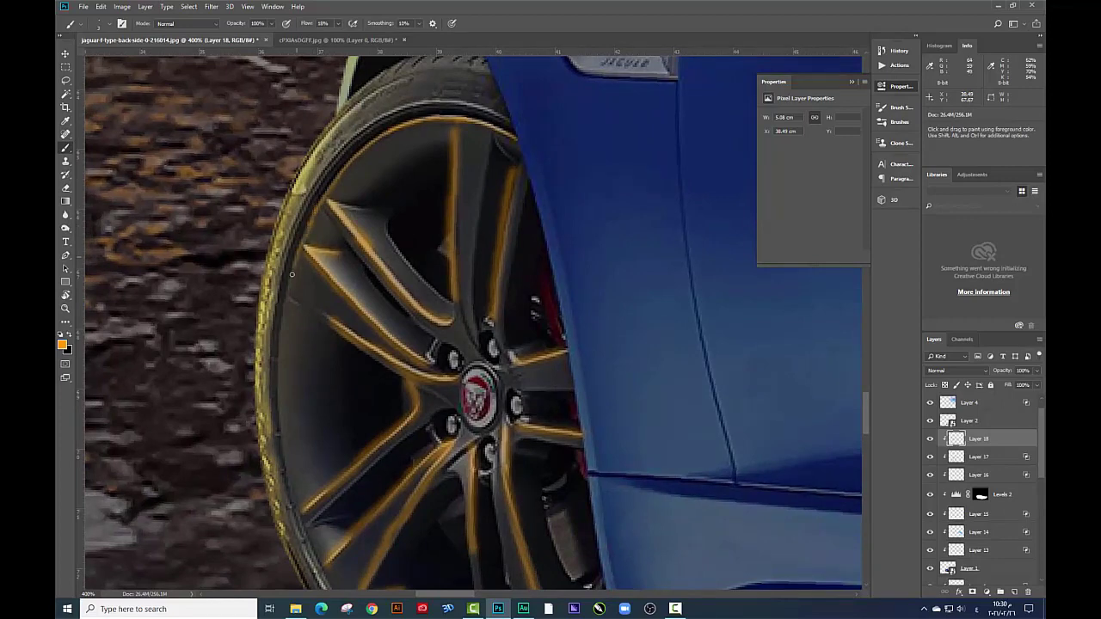
drag(278, 333, 265, 154)
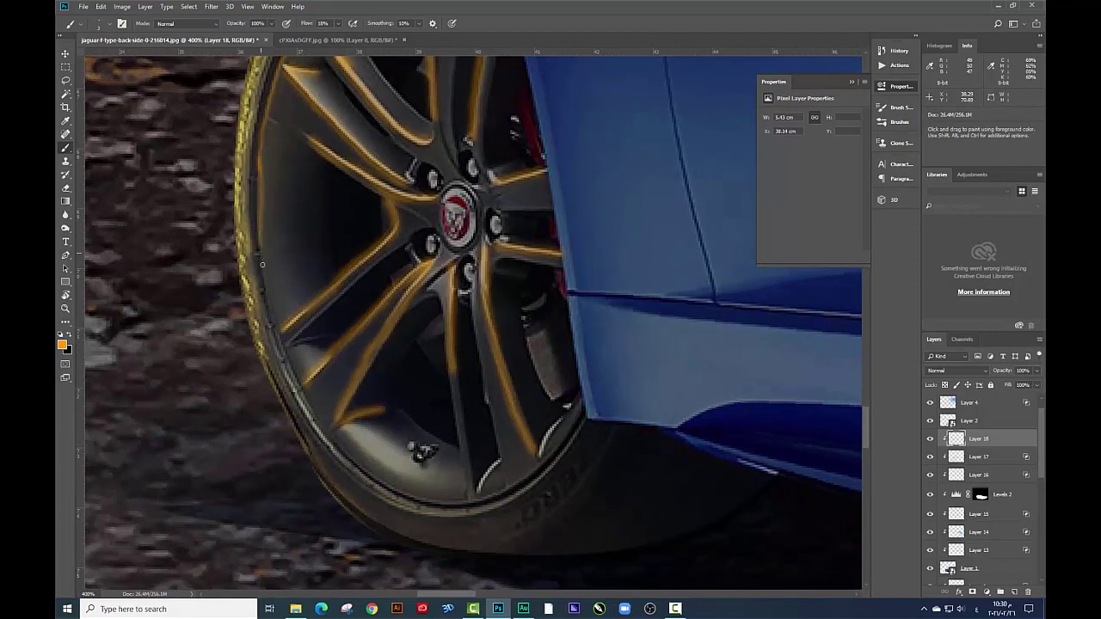
drag(279, 333, 254, 257)
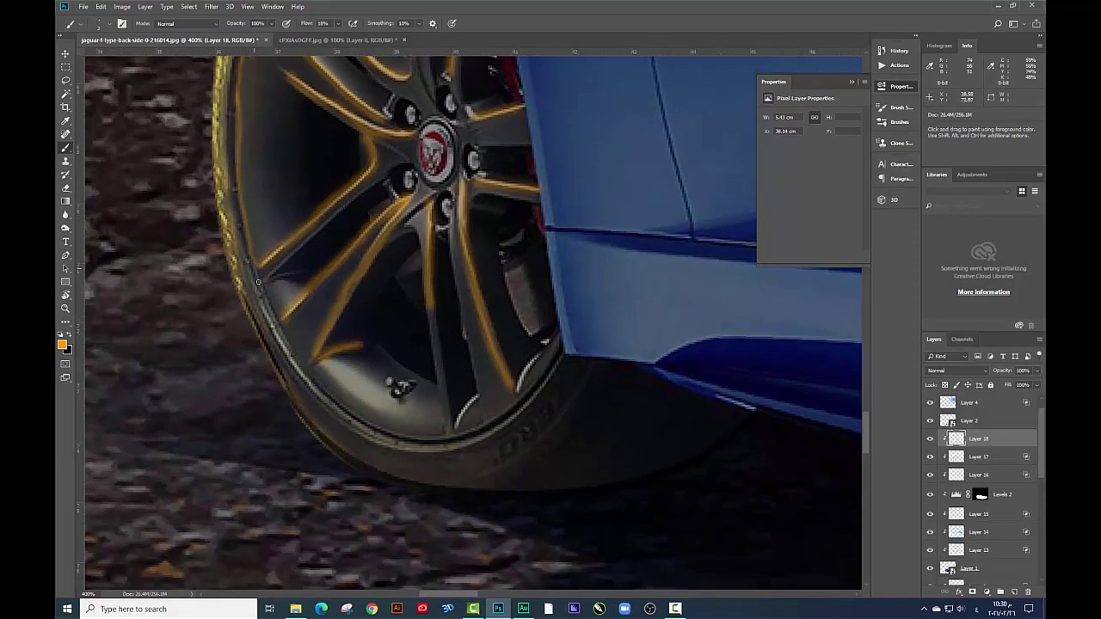
drag(272, 315, 248, 253)
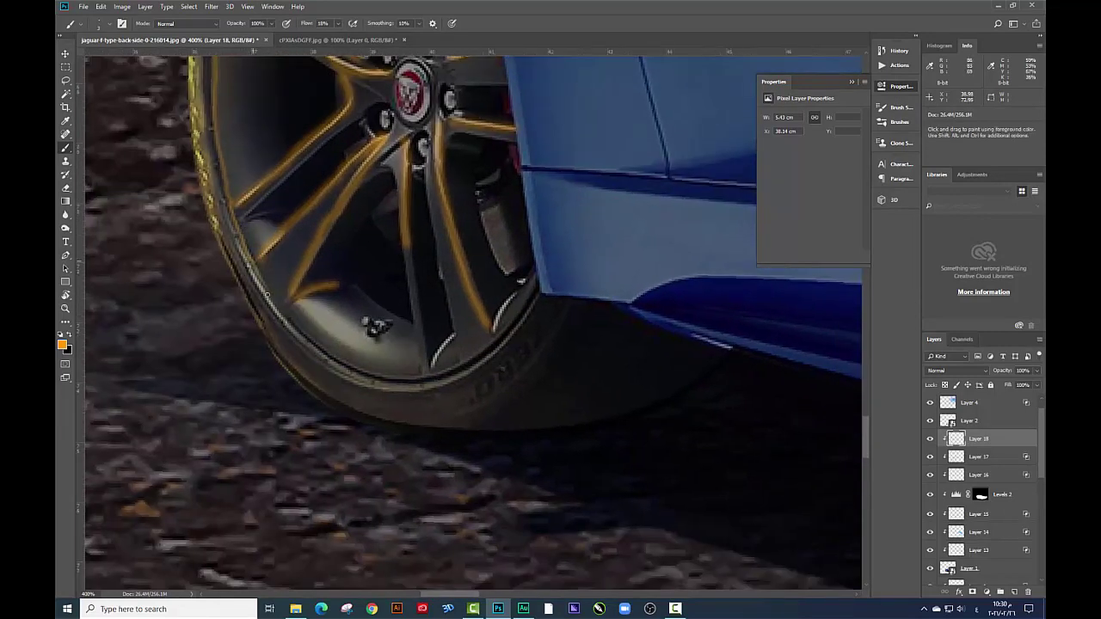
Trace an orange highlight along the top of the rim
scroll(340, 370, up, 3)
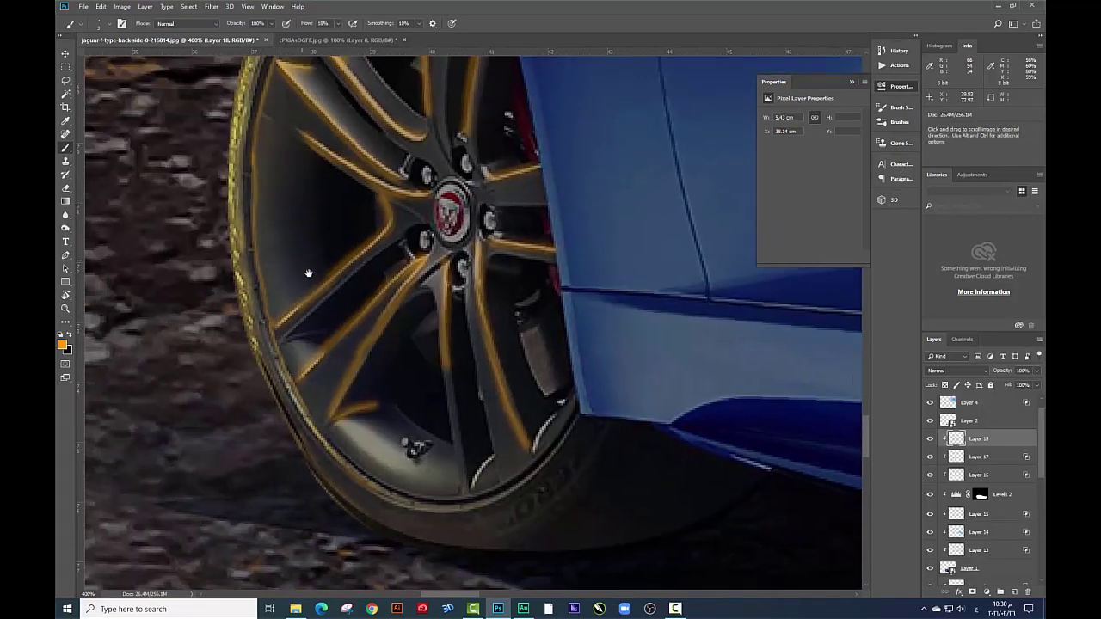
scroll(304, 270, up, 4)
scroll(352, 246, up, 1)
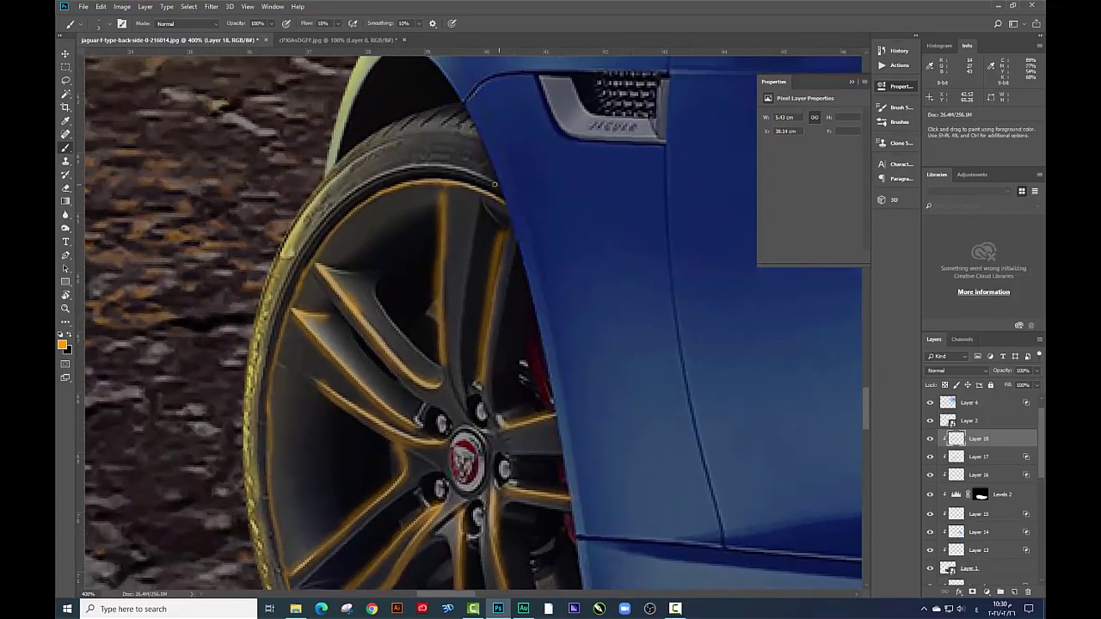
drag(459, 175, 359, 189)
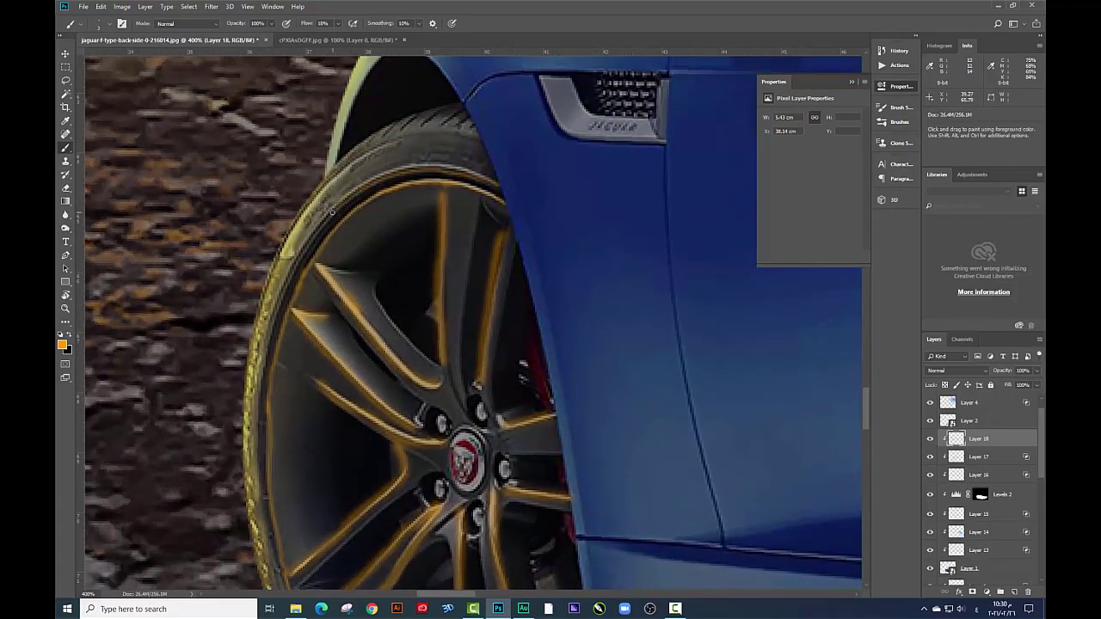
scroll(331, 210, up, 3)
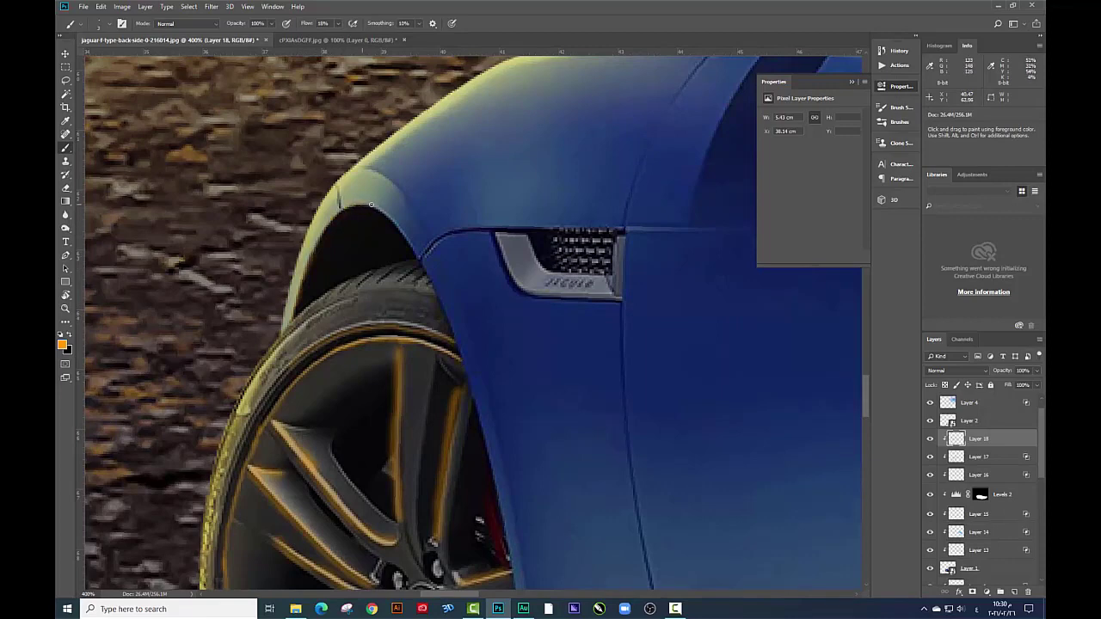
mouse_move(430, 255)
mouse_down()
mouse_move(366, 285)
mouse_move(359, 268)
mouse_up()
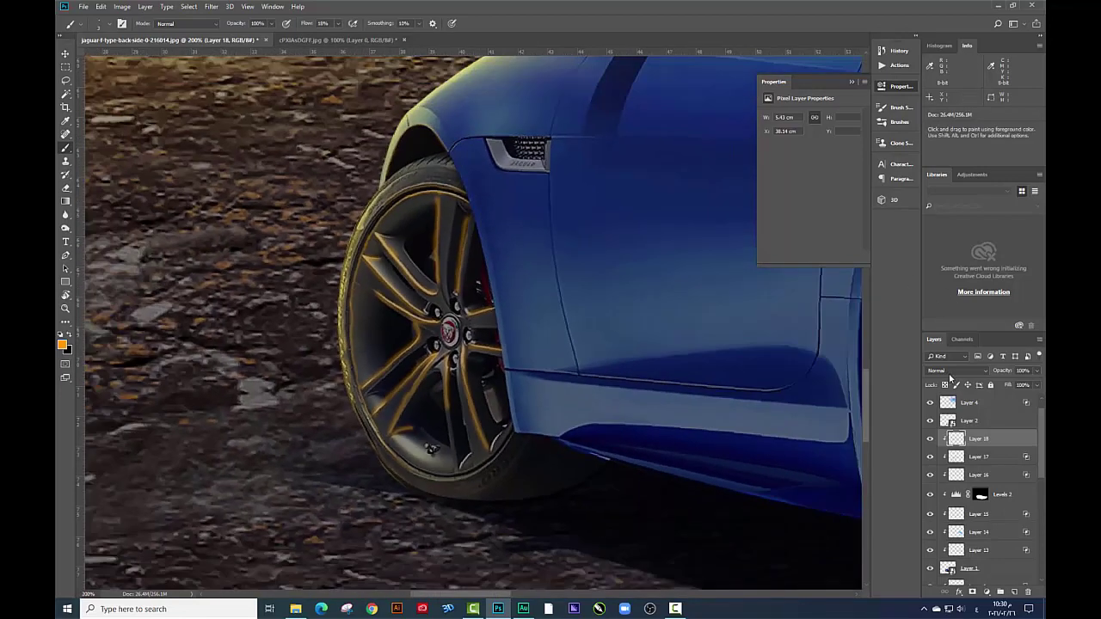
Blend Layer 18 as Linear Dodge (Add), limited by Blend If to brighter underlying areas
click(950, 372)
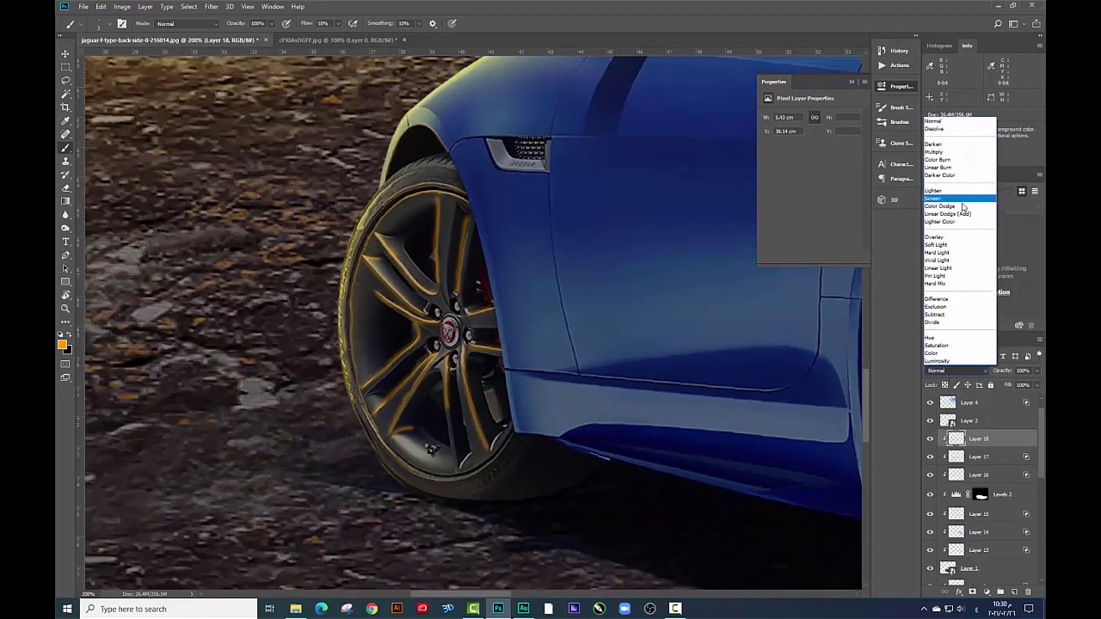
click(971, 209)
right_click(985, 436)
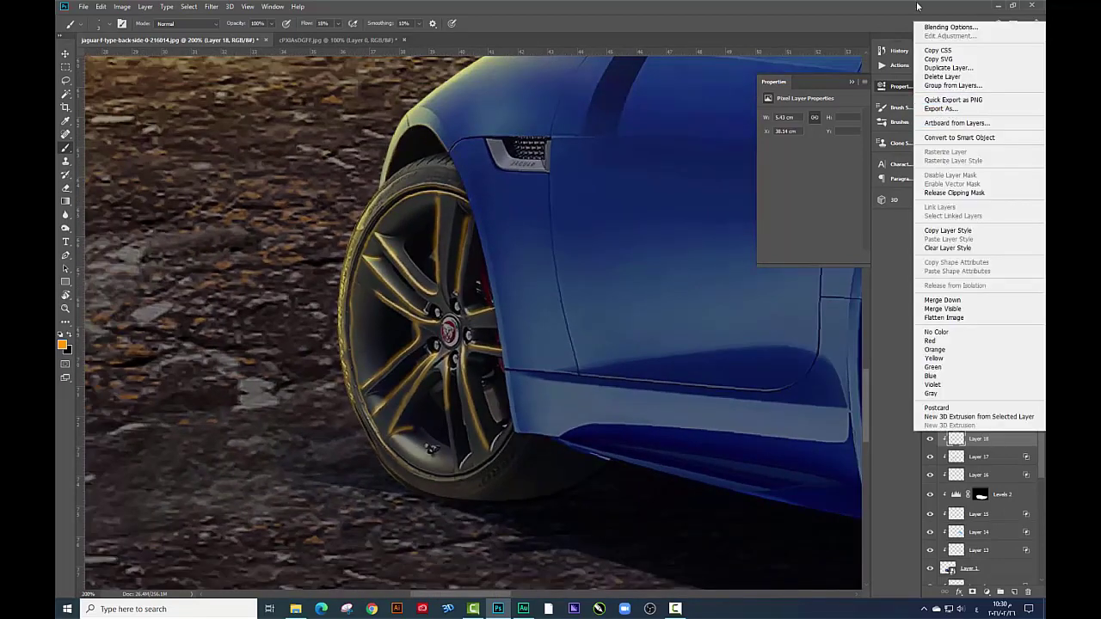
key(Escape)
key(space)
double_click(998, 438)
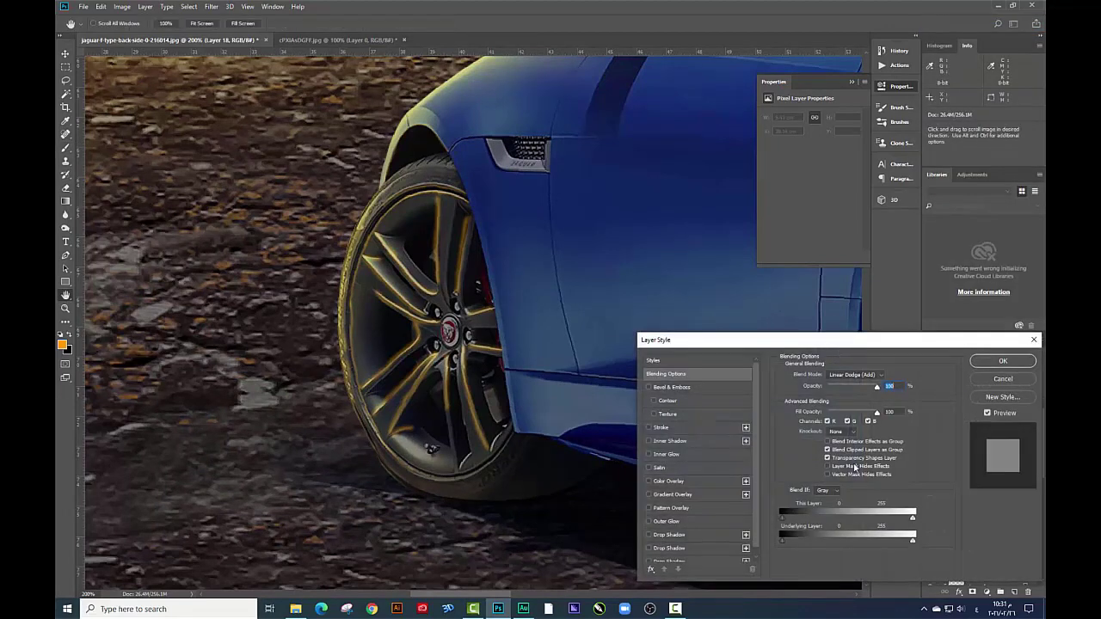
drag(798, 531, 815, 535)
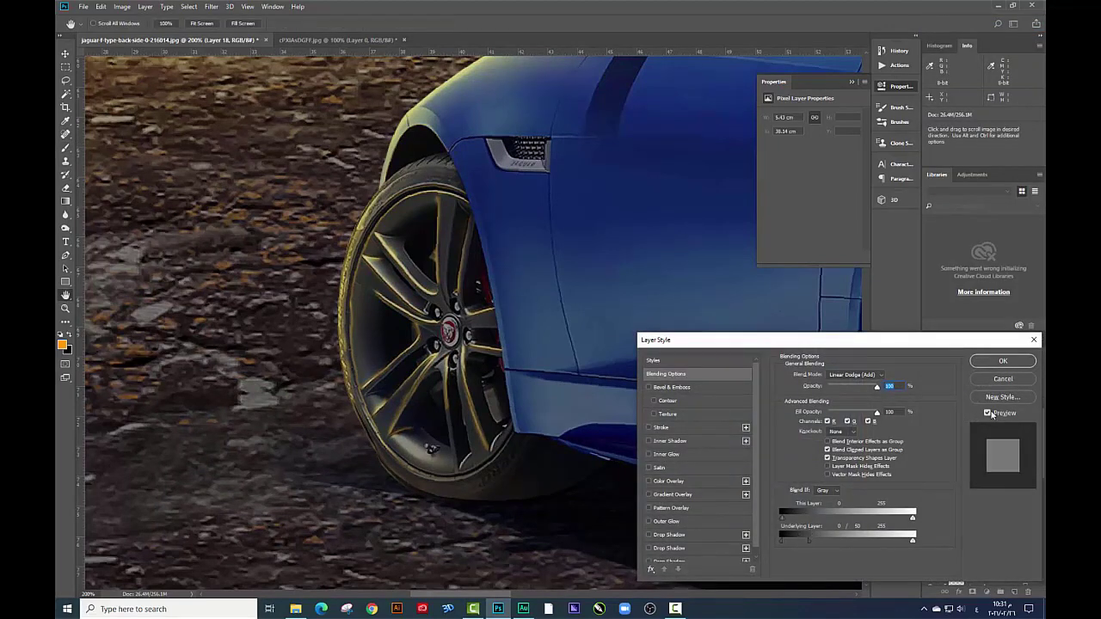
click(1003, 361)
Set Layer 18 to 40% opacity and erase gold from the upper spokes
key(e)
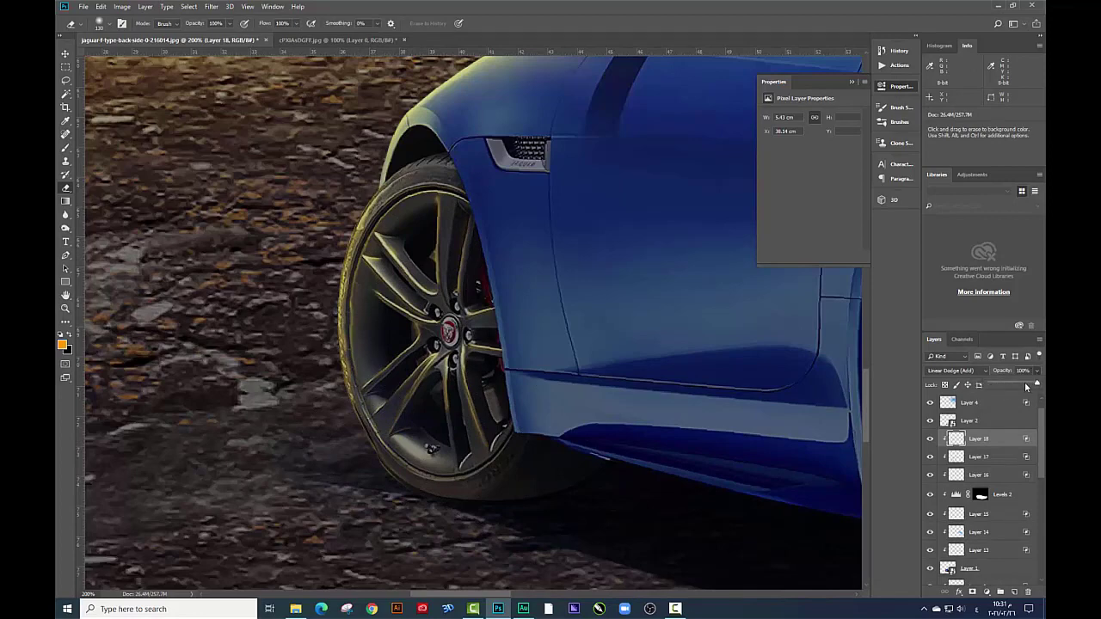
drag(1025, 387, 1010, 387)
drag(404, 297, 400, 244)
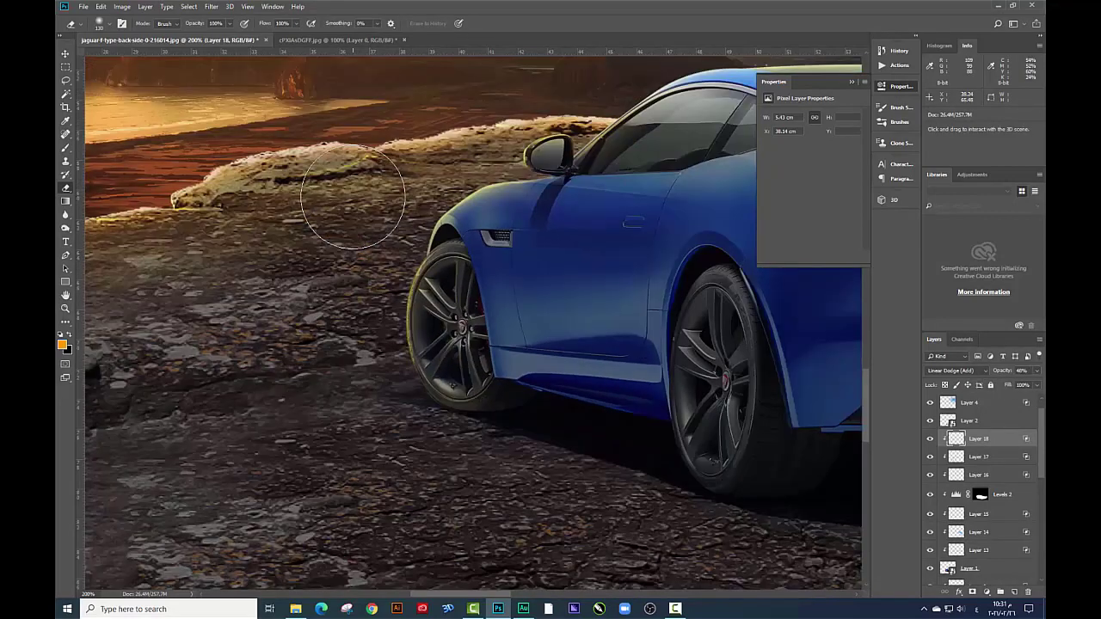
Reframe the car and add new empty Layer 19 above Layer 18
key(ctrl+minus)
key(ctrl+minus)
key(ctrl+minus)
drag(654, 362, 547, 306)
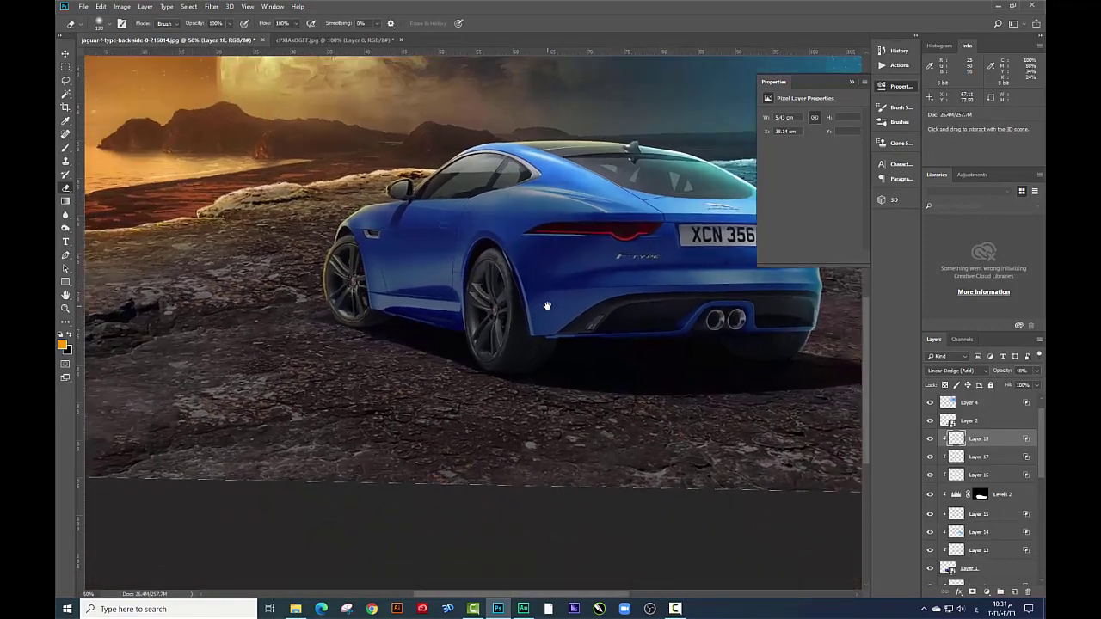
key(ctrl+plus)
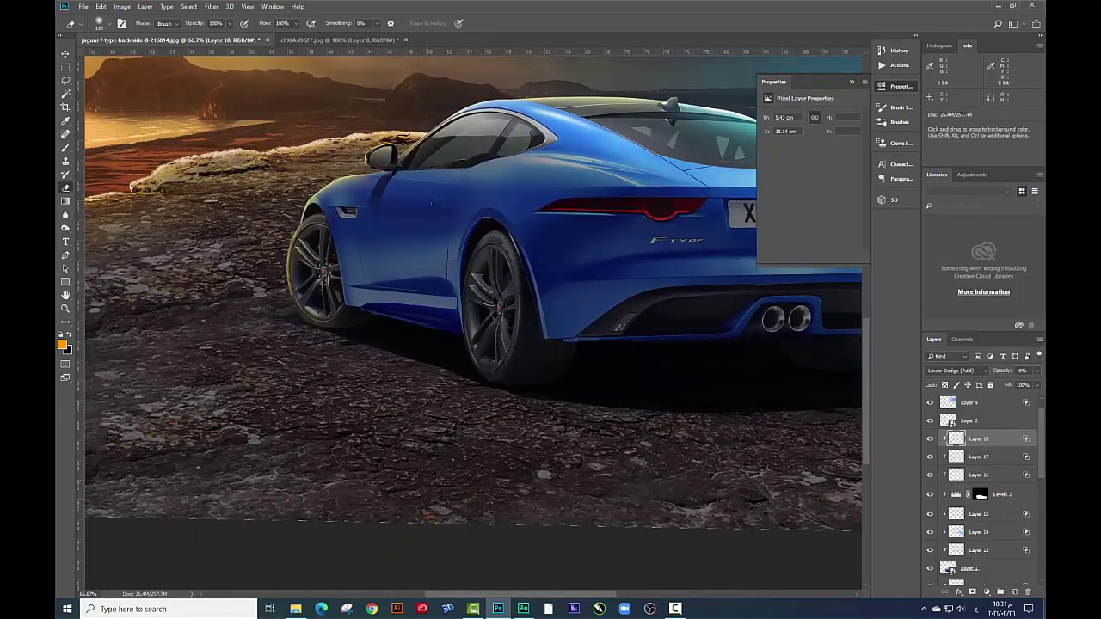
click(1013, 592)
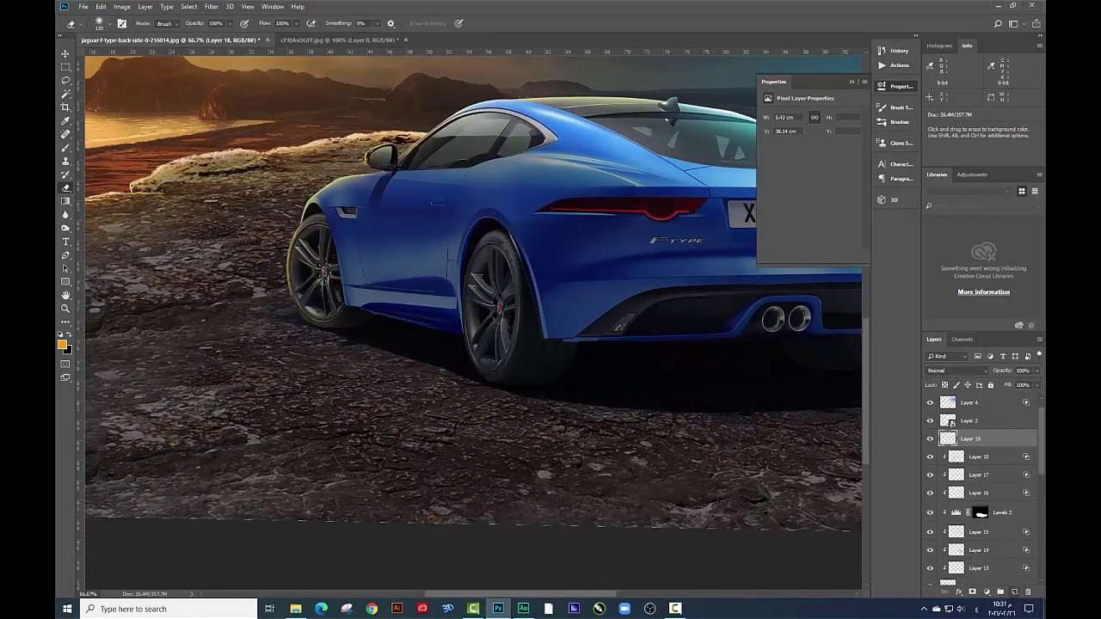
Paint orange over both wheels with a 259 px brush, clipped to the layer below
click(65, 147)
right_click(527, 321)
drag(440, 299, 456, 301)
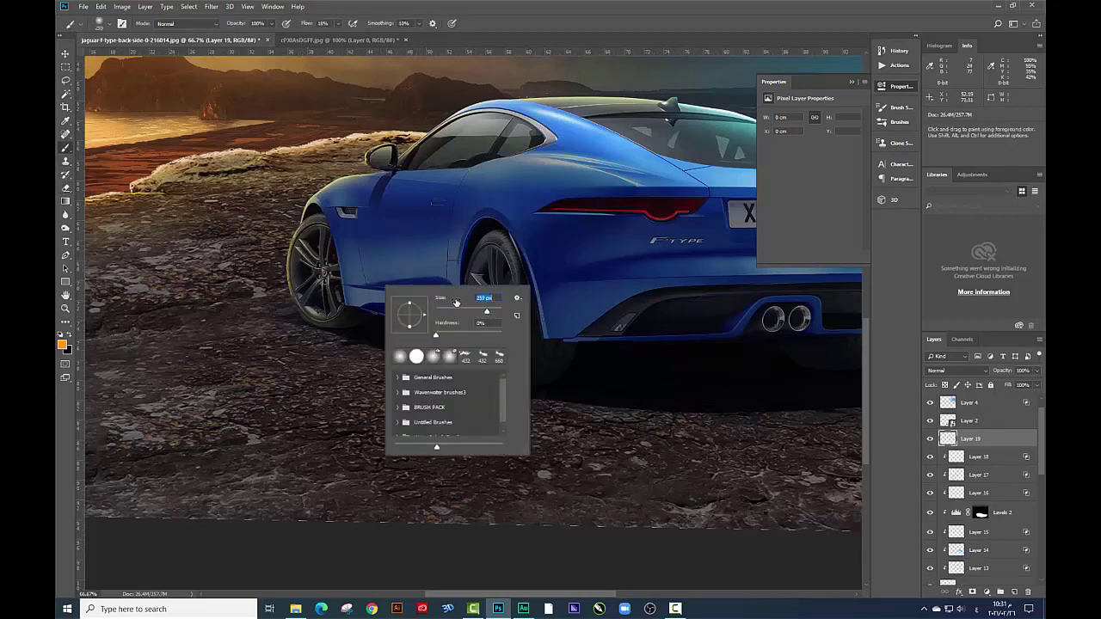
drag(301, 284, 749, 442)
key(ctrl+alt+g)
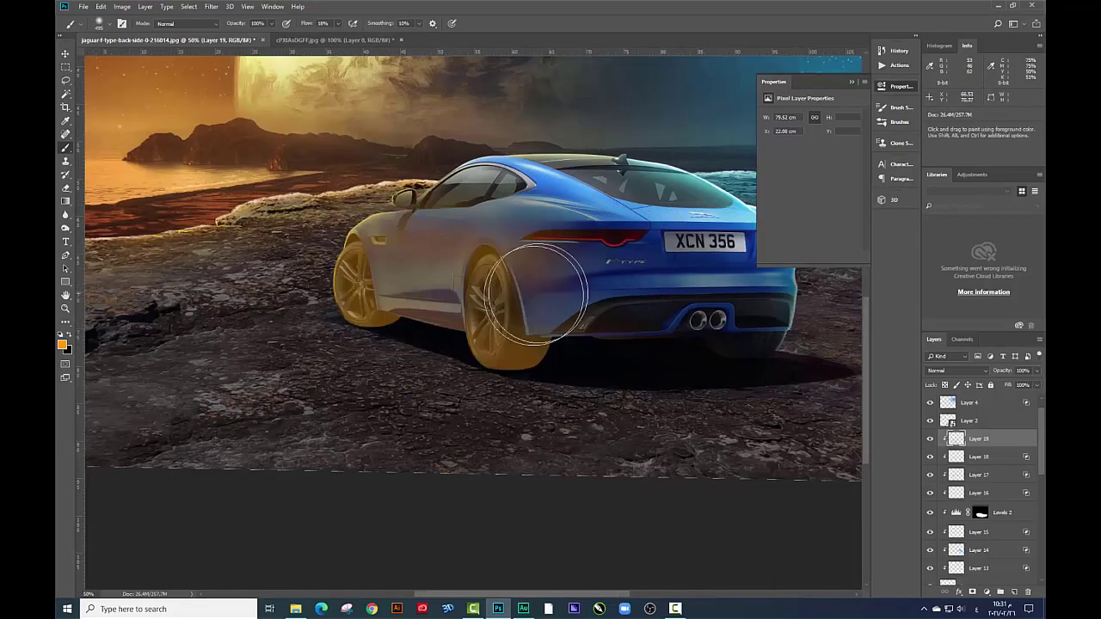
Set Layer 19 to Linear Dodge (Add) and restrict it to brighter areas via Blend If
click(955, 370)
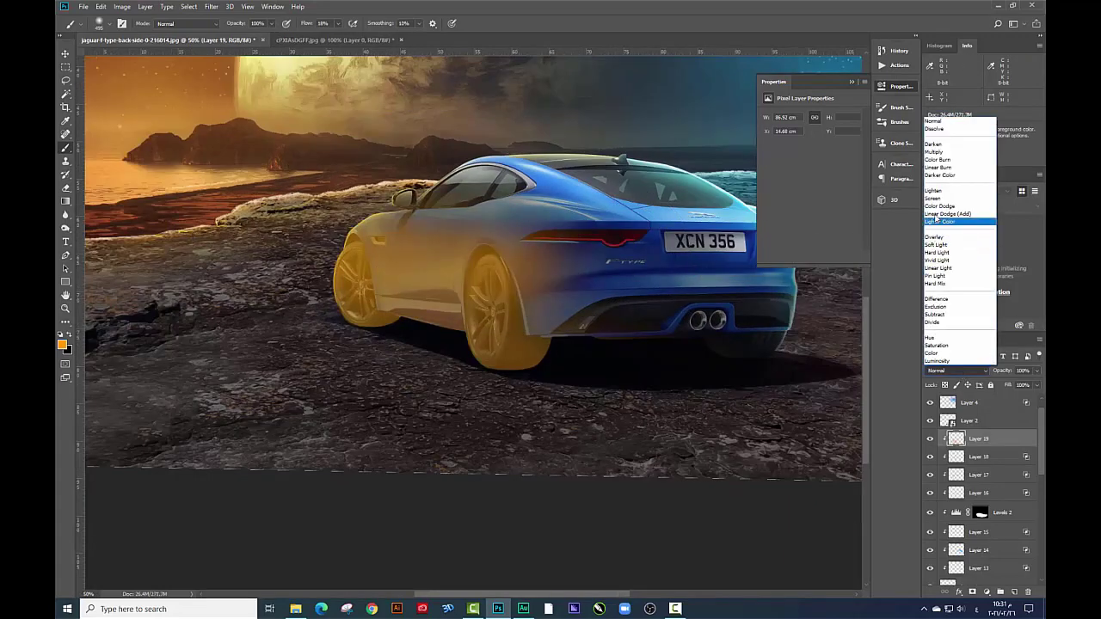
click(955, 218)
right_click(969, 439)
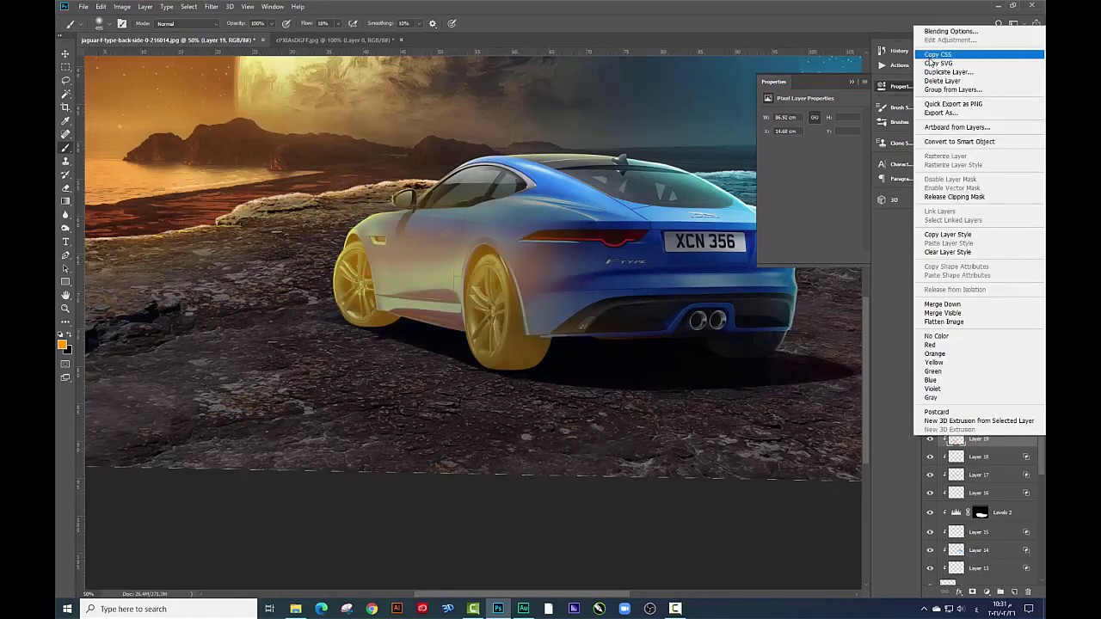
click(946, 31)
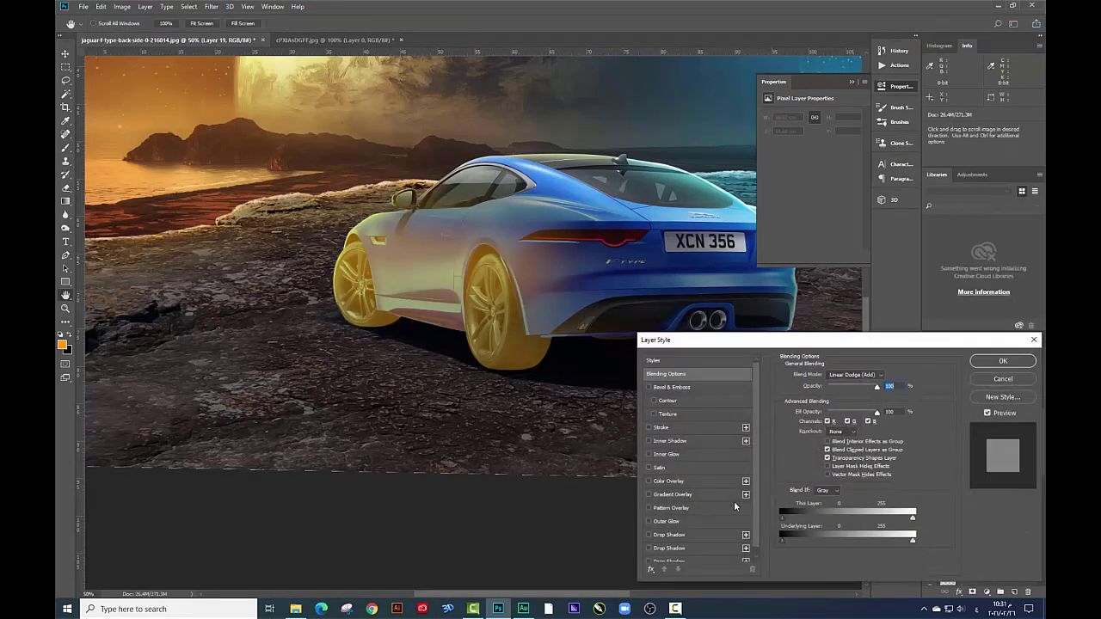
drag(800, 534, 835, 537)
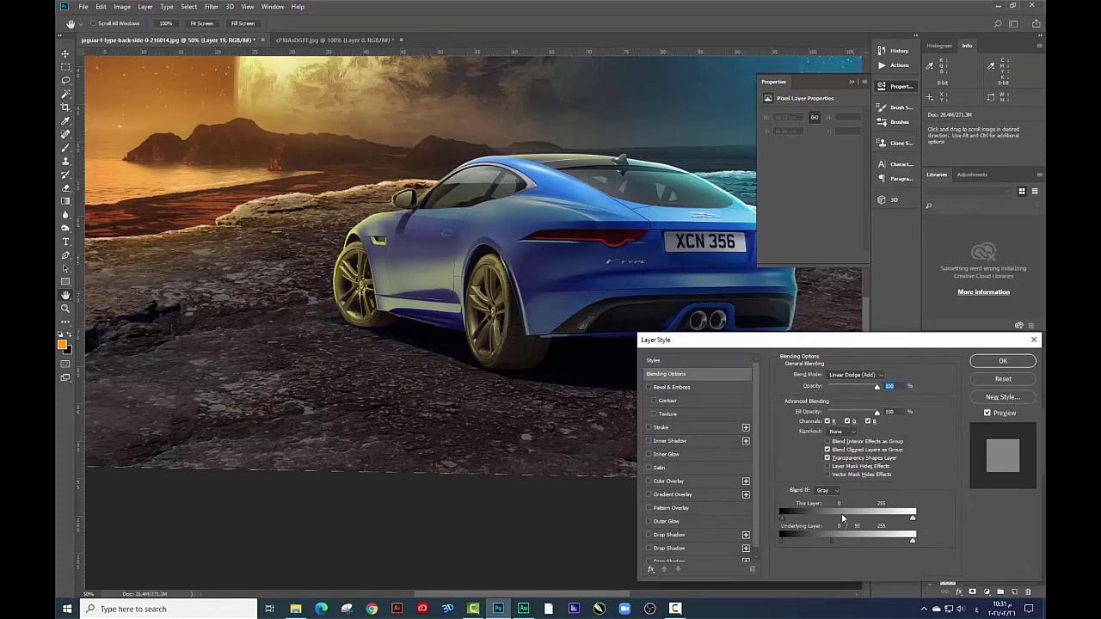
click(1002, 360)
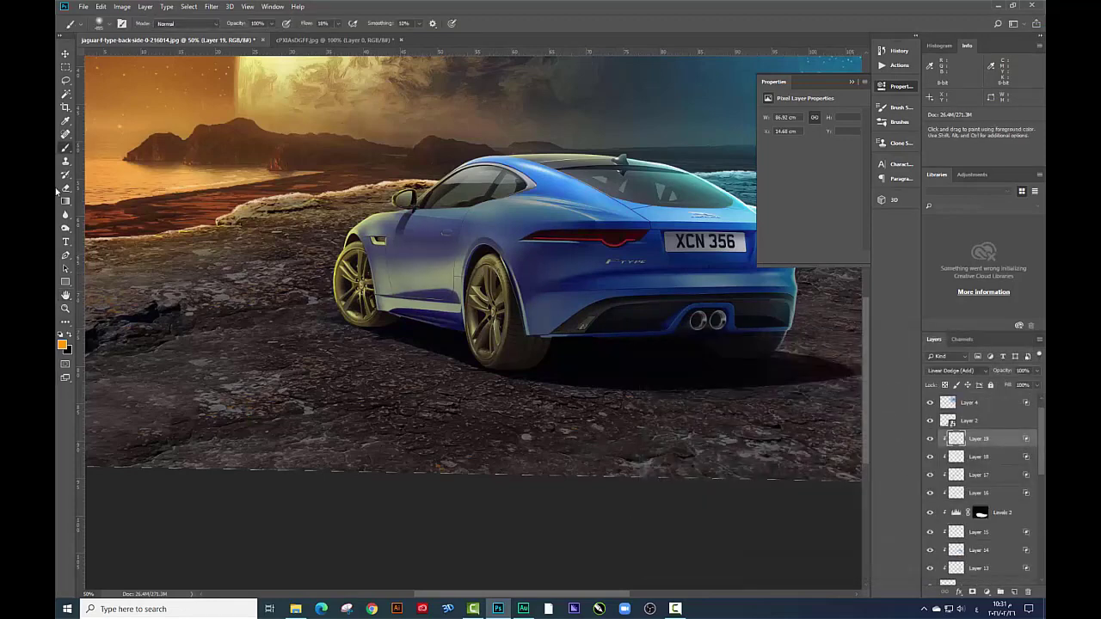
Erase excess gold glow from the rear wheel with a 2874 px eraser
key(e)
right_click(514, 310)
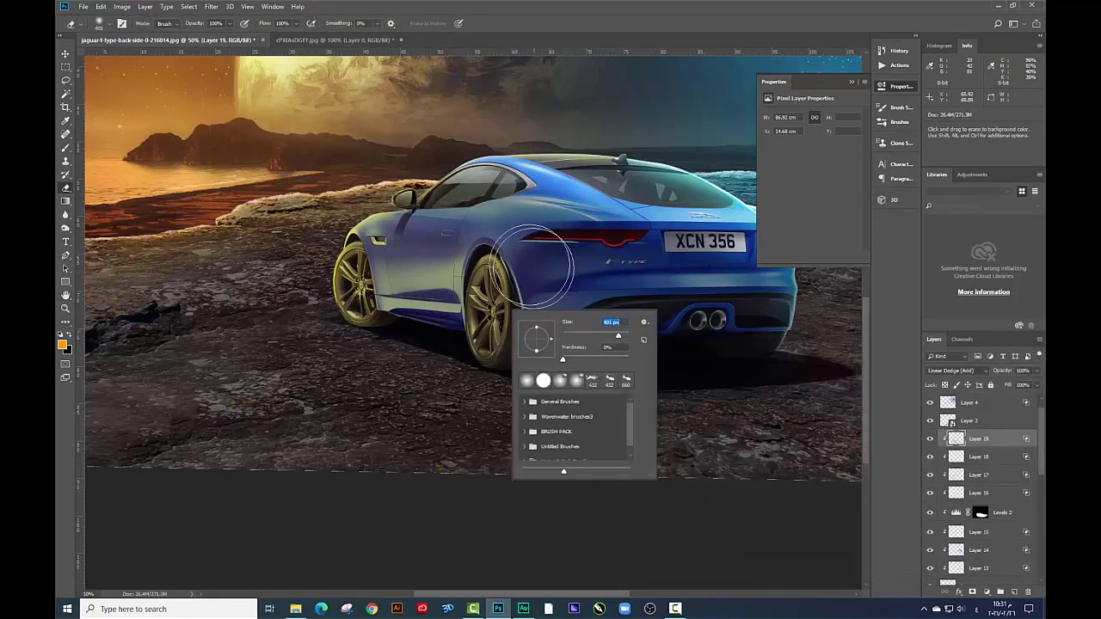
click(625, 335)
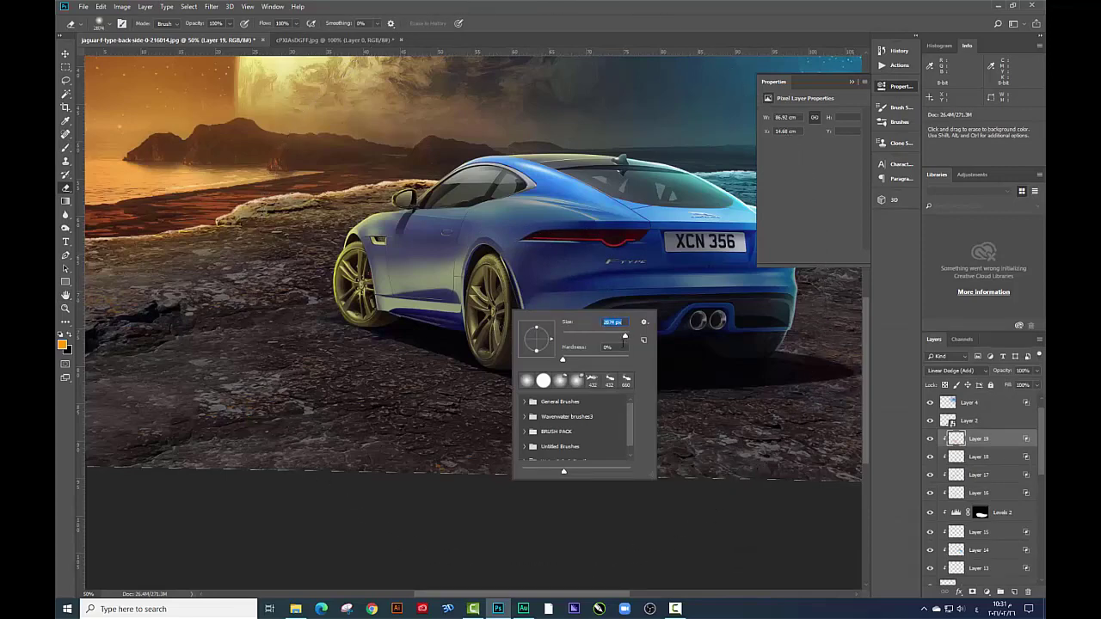
click(645, 315)
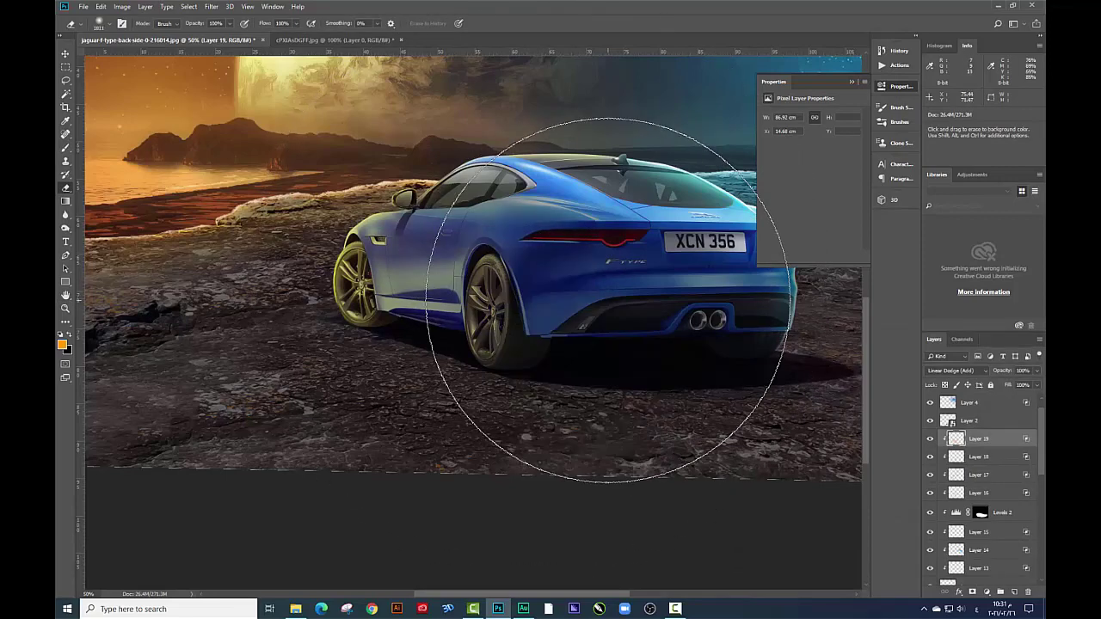
scroll(607, 300, down, 1)
scroll(608, 300, down, 1)
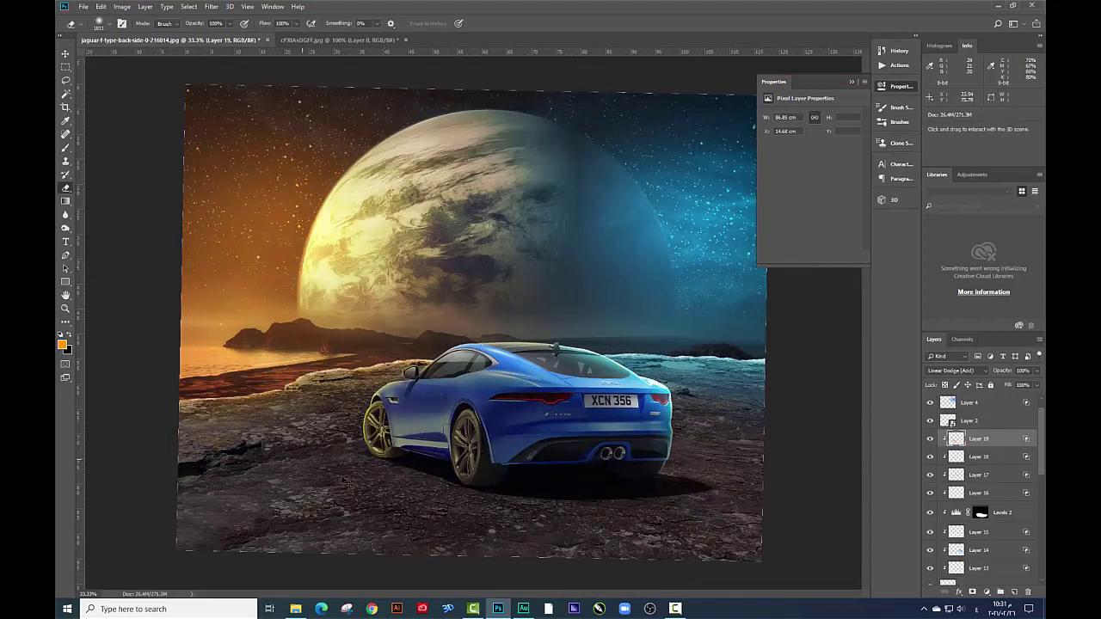
Lower Layer 19 to 75% opacity and erase faint glow over the foreground ground
click(1036, 372)
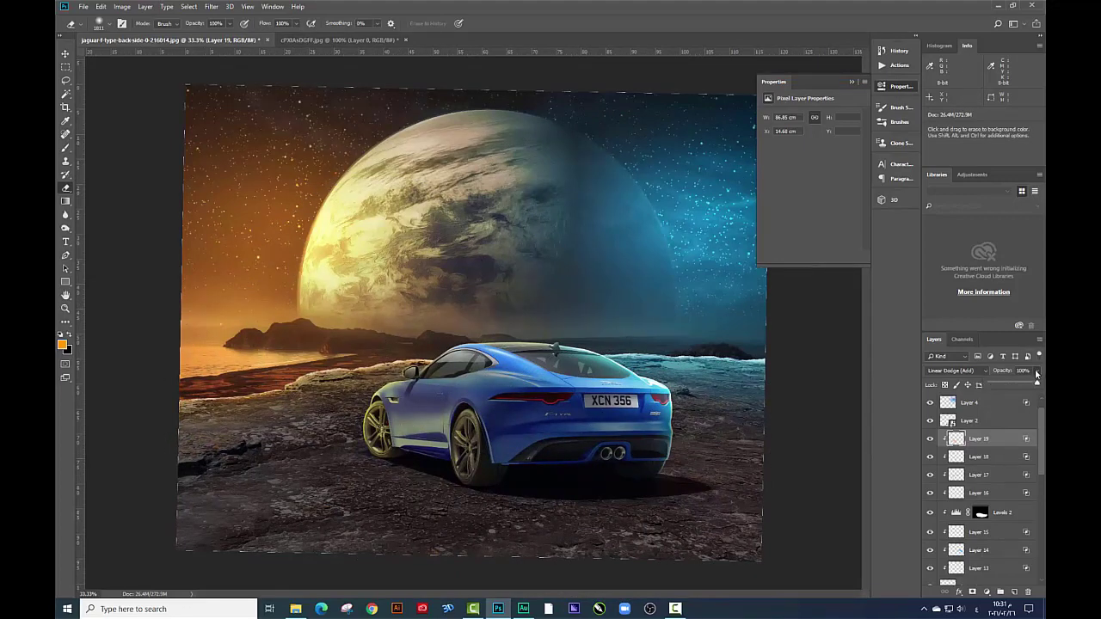
drag(1030, 386, 1022, 389)
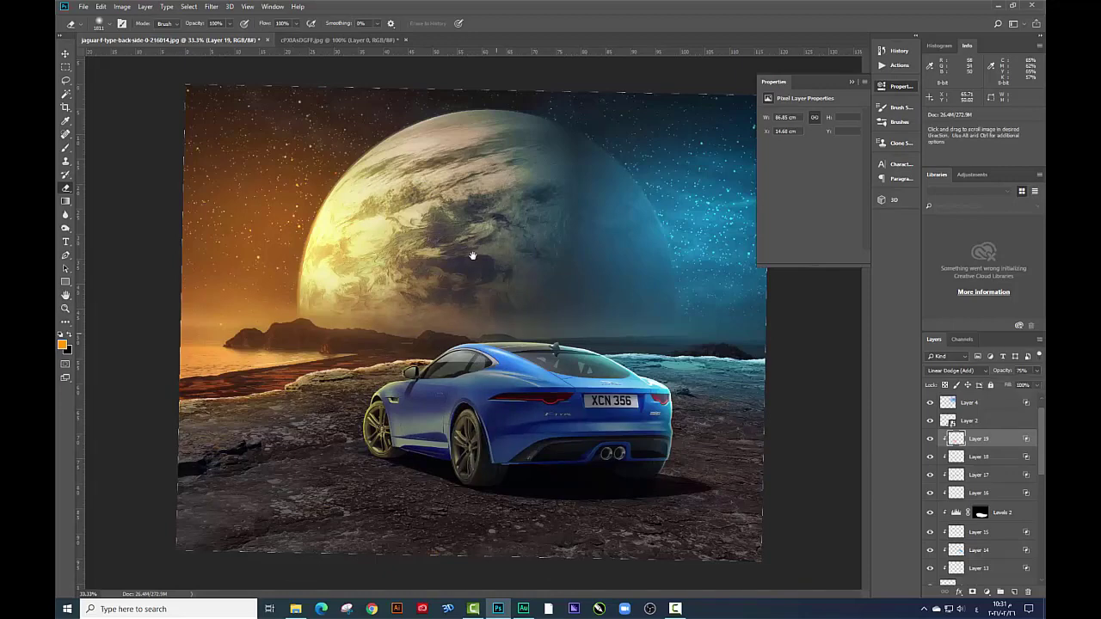
key(ctrl+minus)
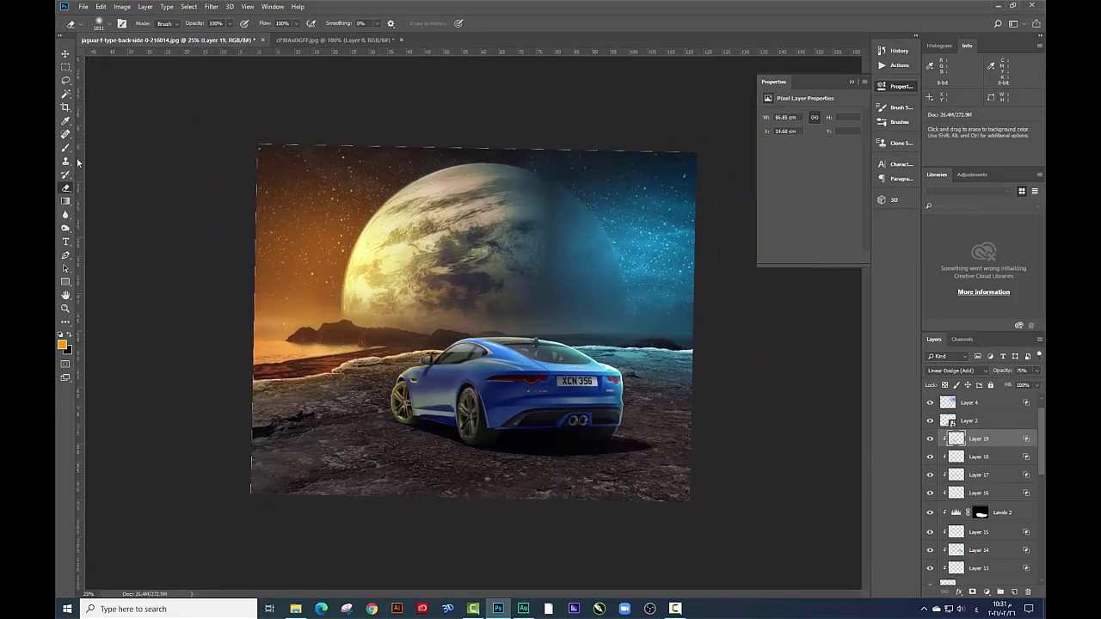
drag(295, 393, 366, 419)
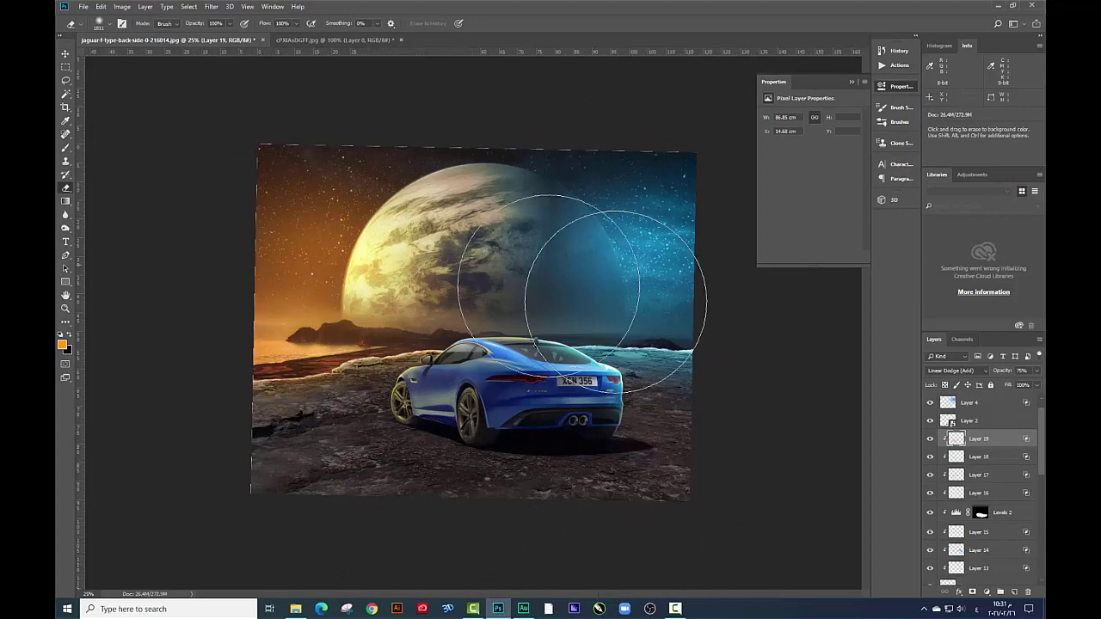
click(66, 54)
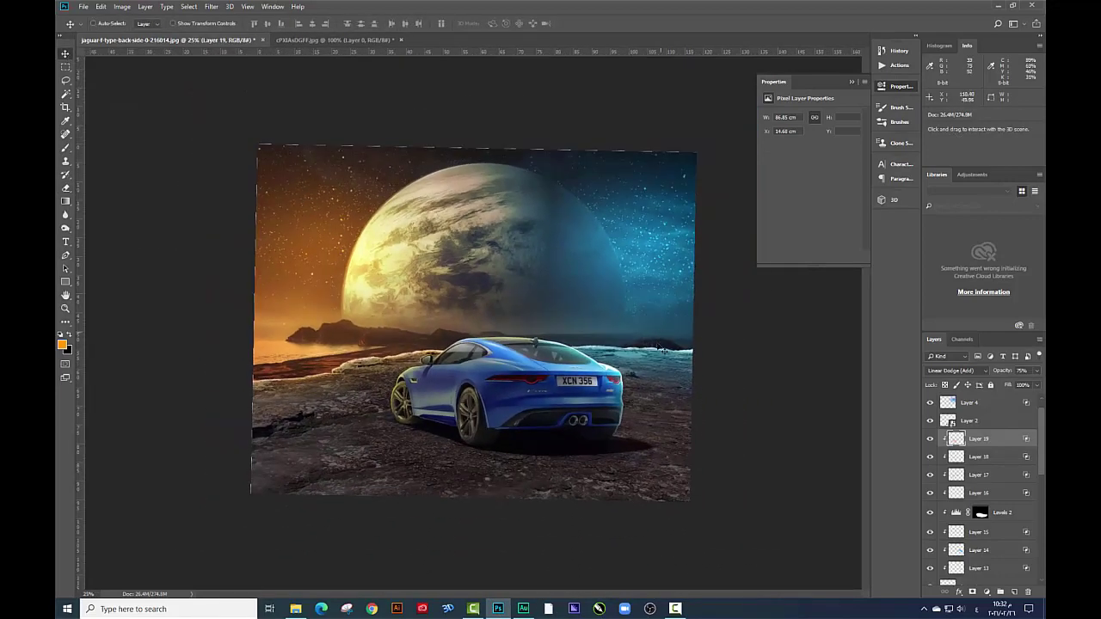
Try shifting Layer 19's glow left, undo it, and toggle Levels 2 to compare
drag(659, 346, 464, 344)
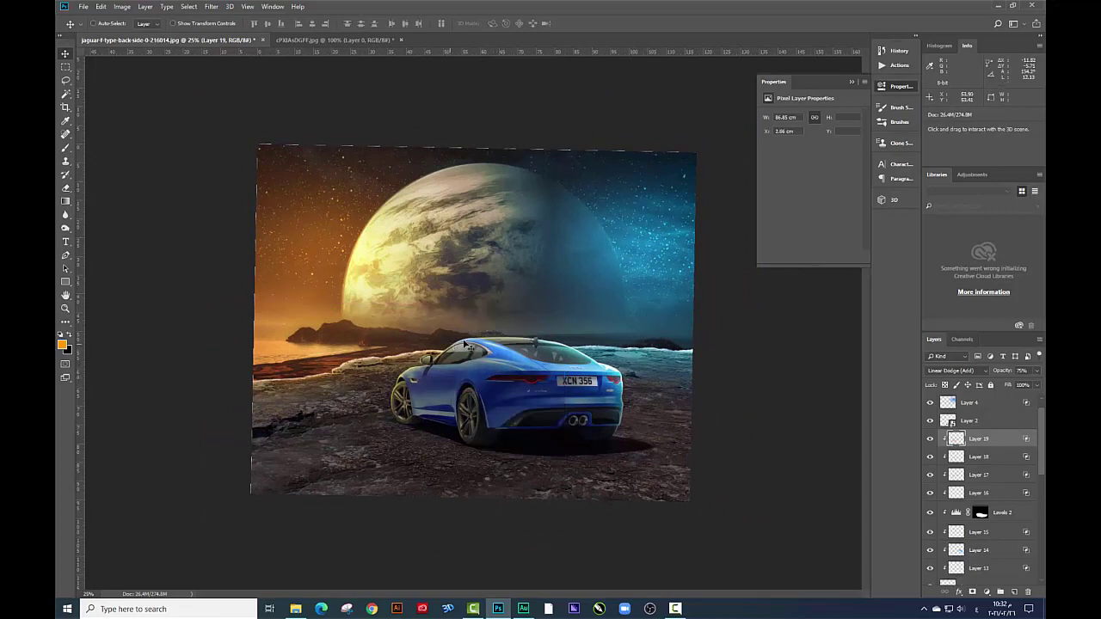
key(ctrl+z)
click(998, 512)
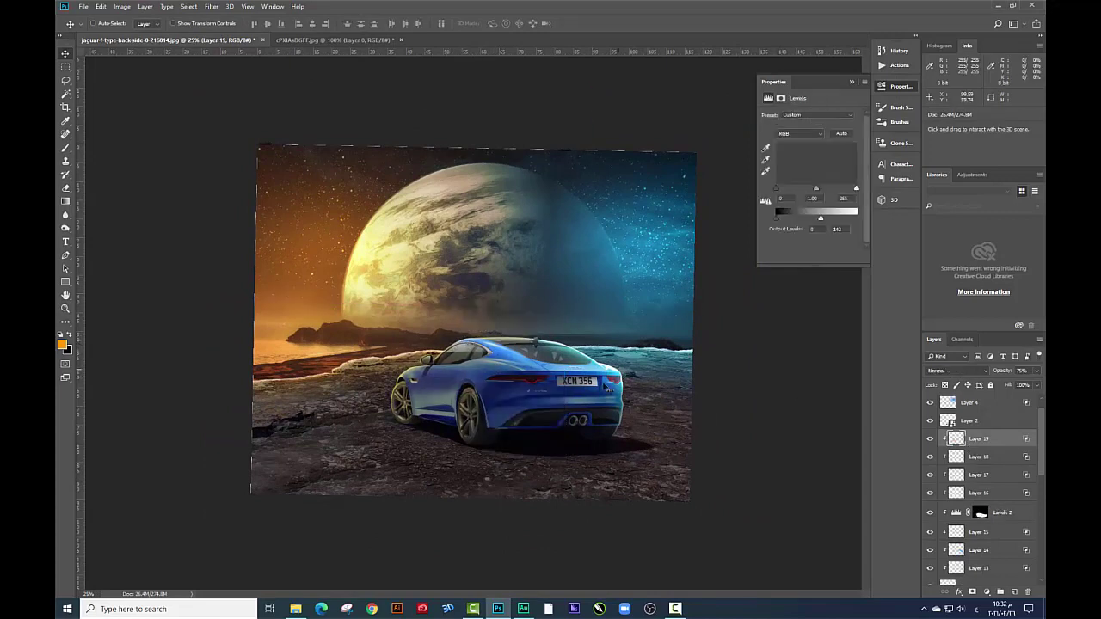
click(931, 512)
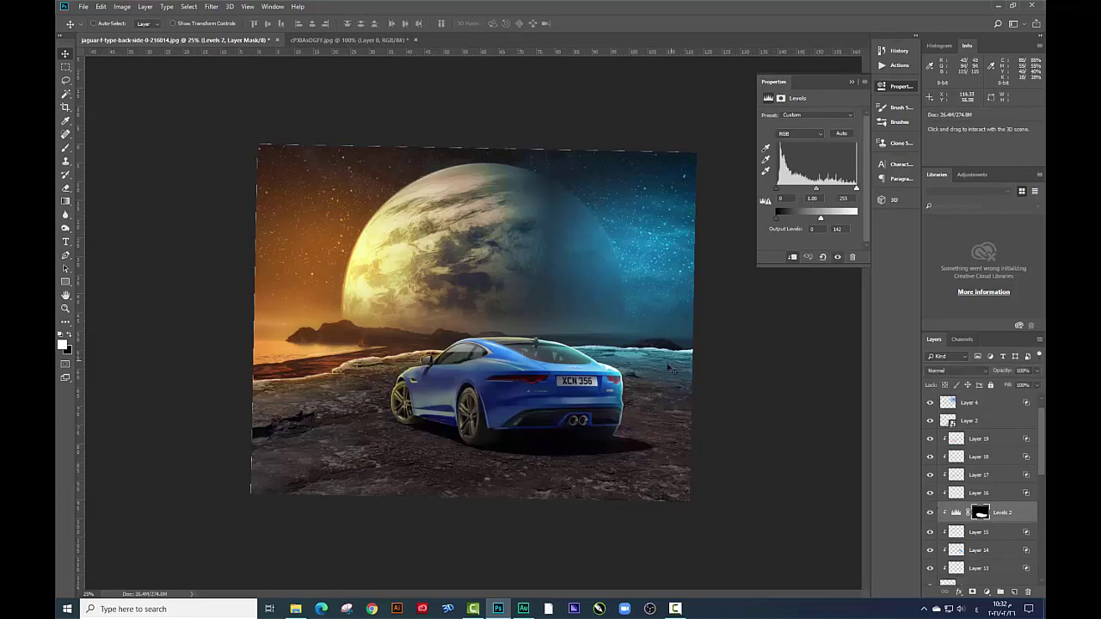
Add a new empty Layer 5 at the top of the stack
key(ctrl)
key(ctrl+alt+shift+e)
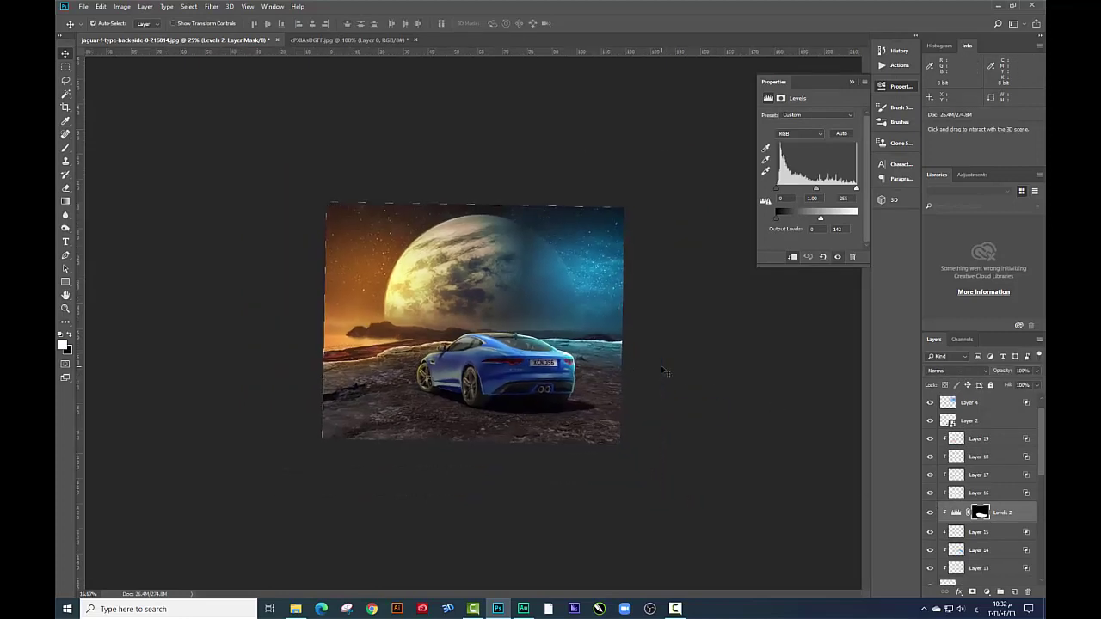
click(993, 406)
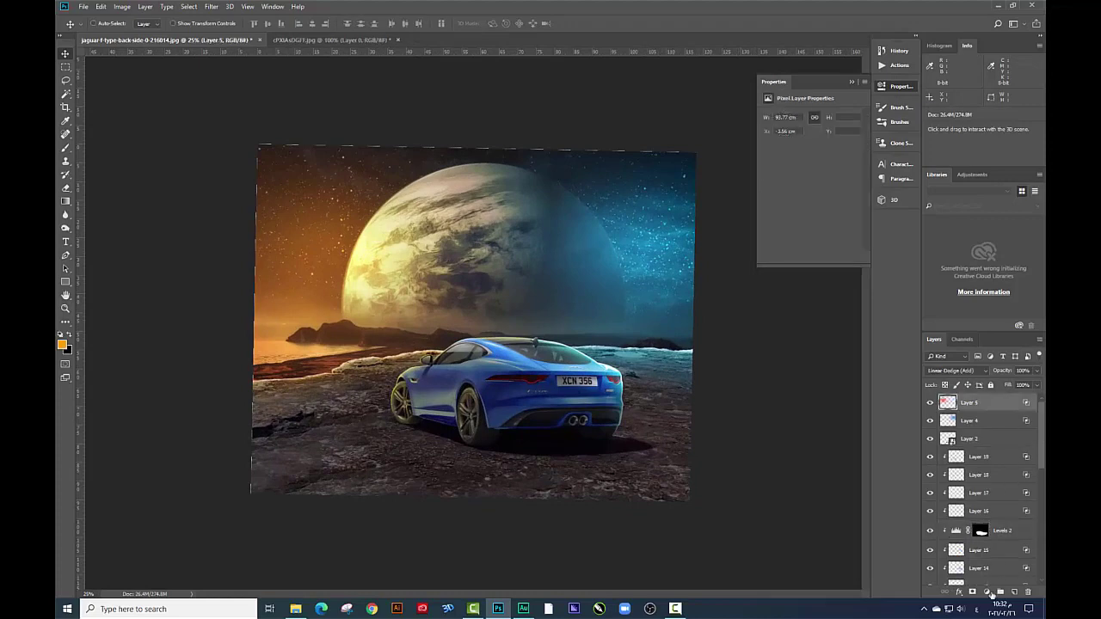
Add a Color Lookup adjustment using the Orange and Teal 3DLUT profile
click(986, 592)
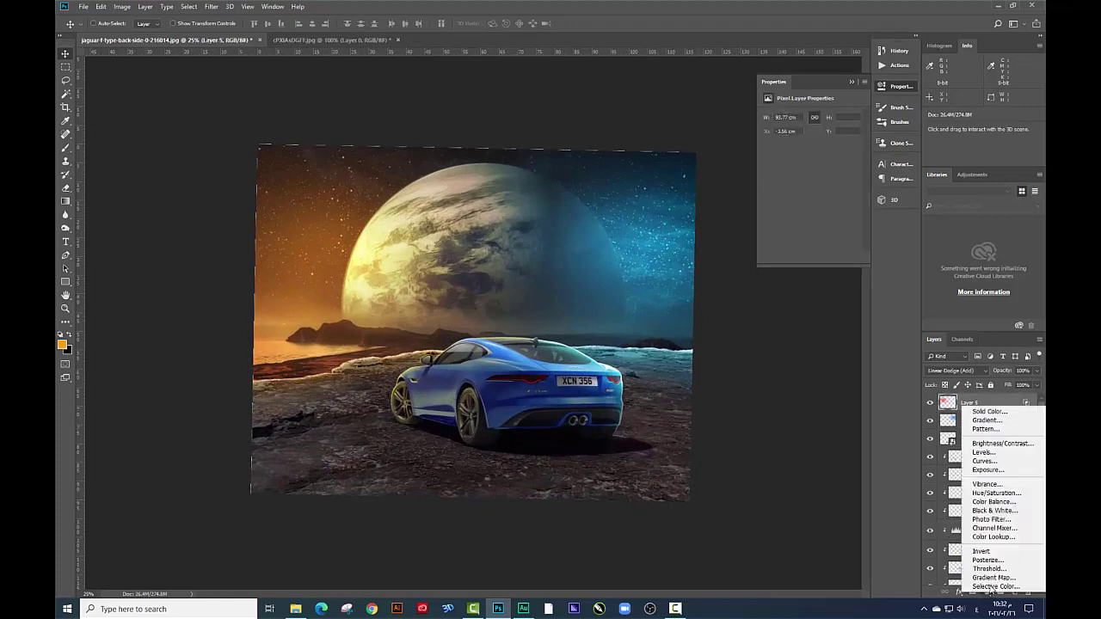
click(993, 537)
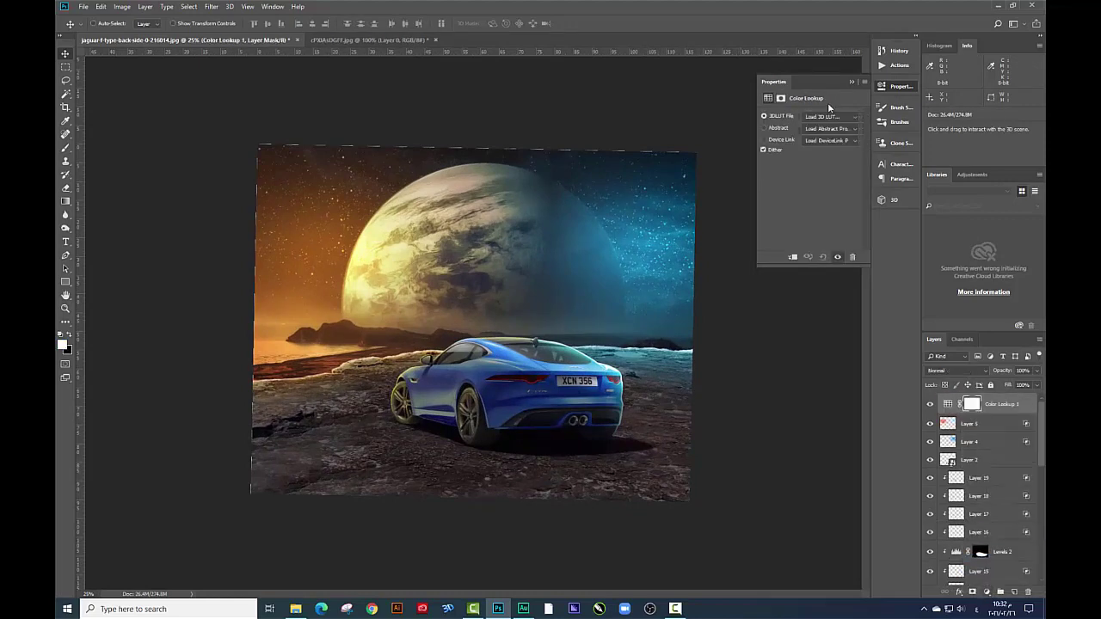
click(830, 116)
click(834, 41)
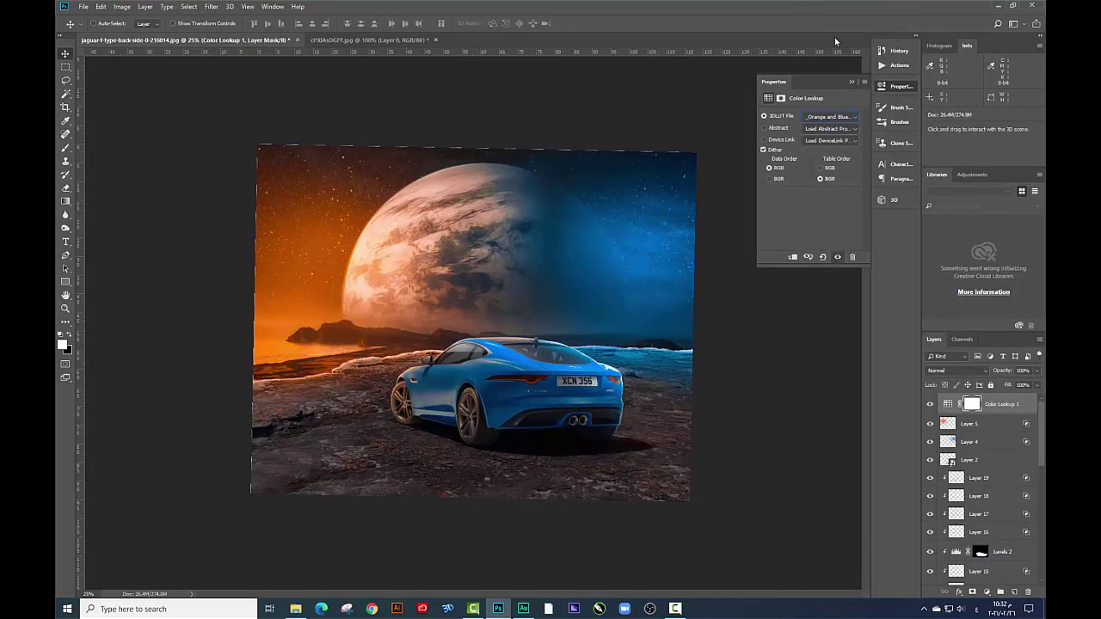
key(Down)
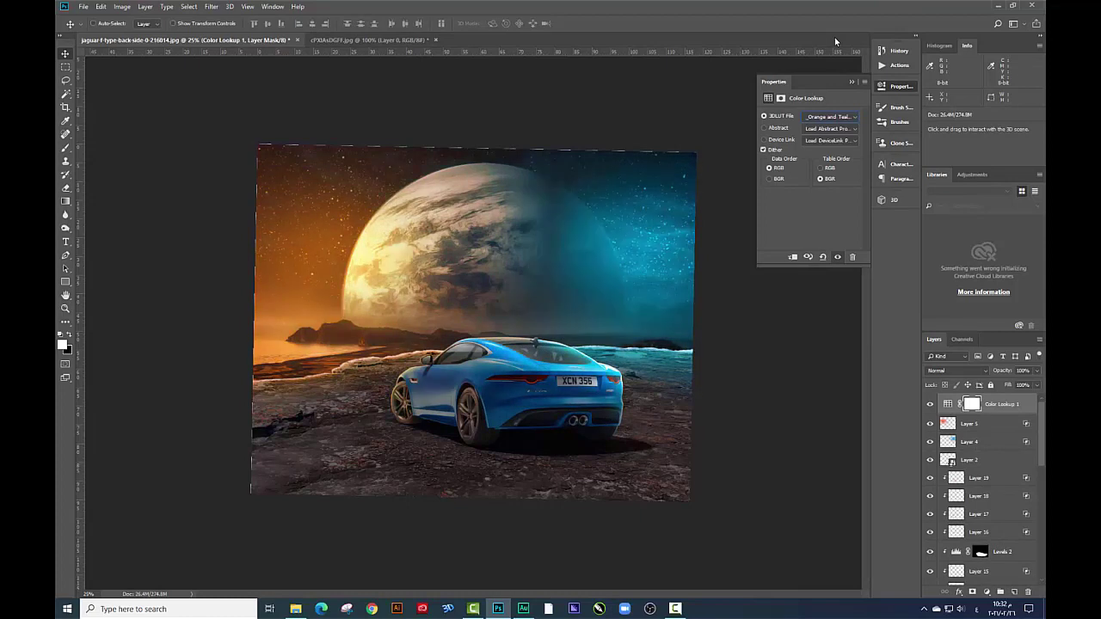
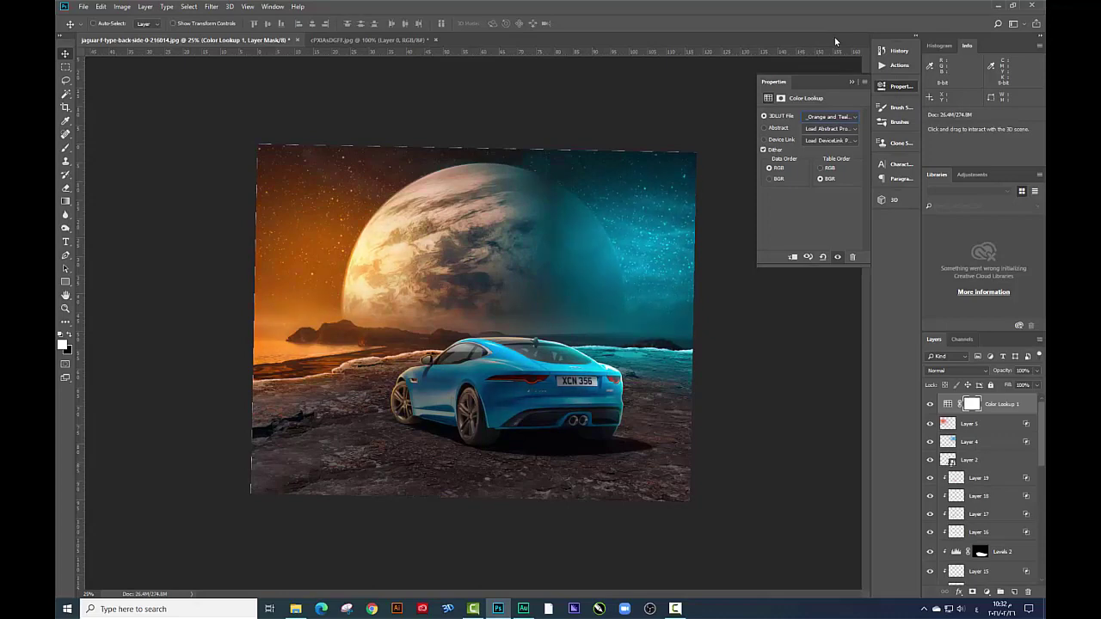
Apply the Orange and Teal LUT in Soft Light blending at about 40% opacity
click(825, 122)
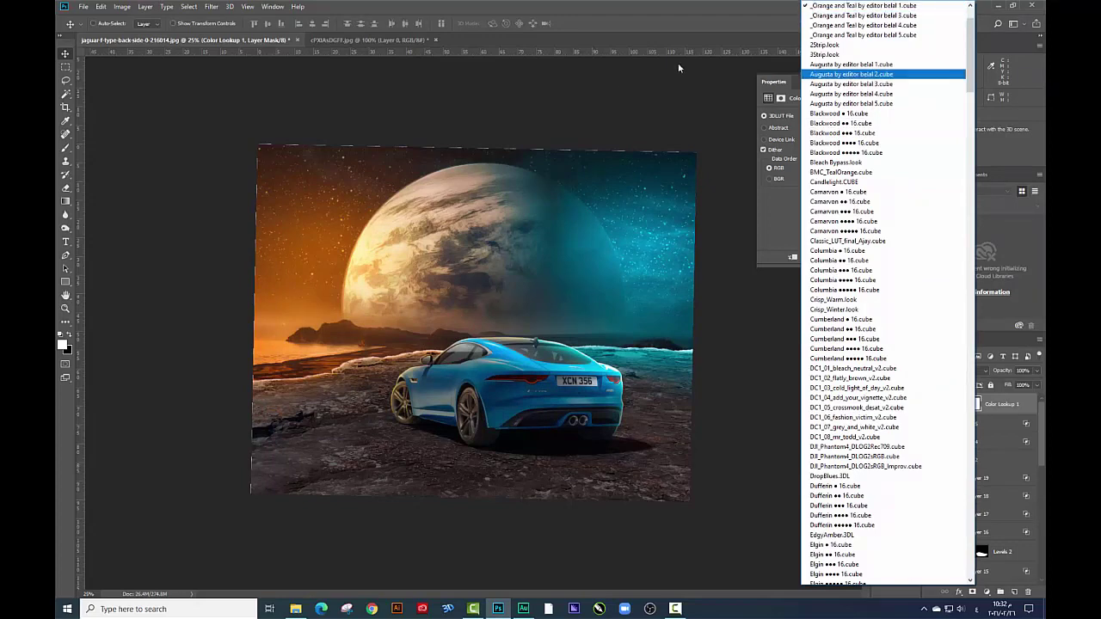
click(867, 9)
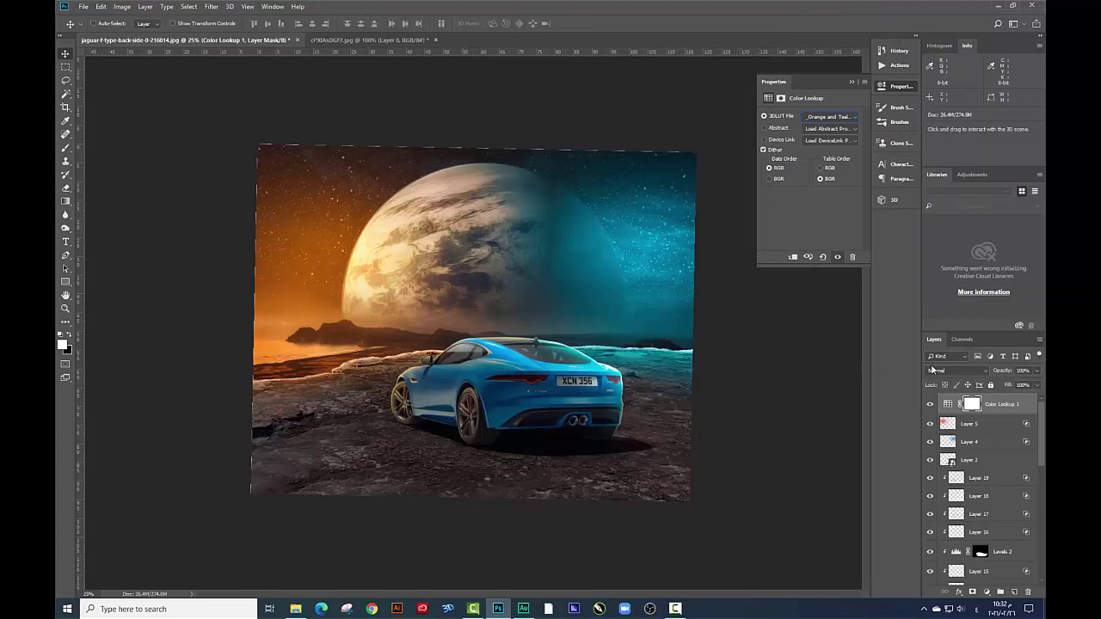
click(933, 370)
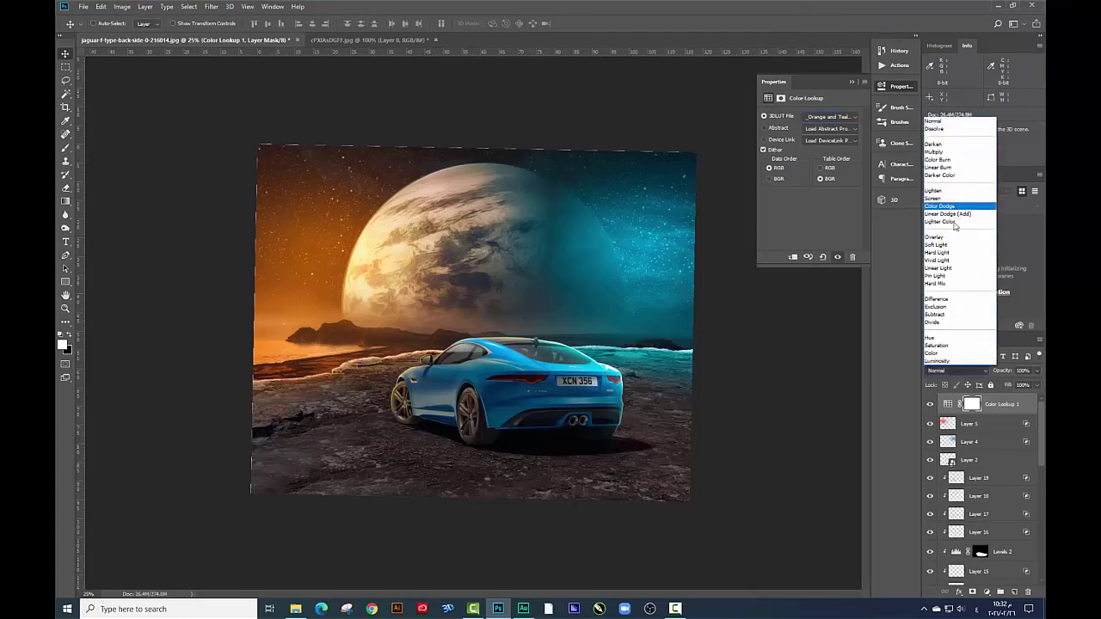
click(961, 245)
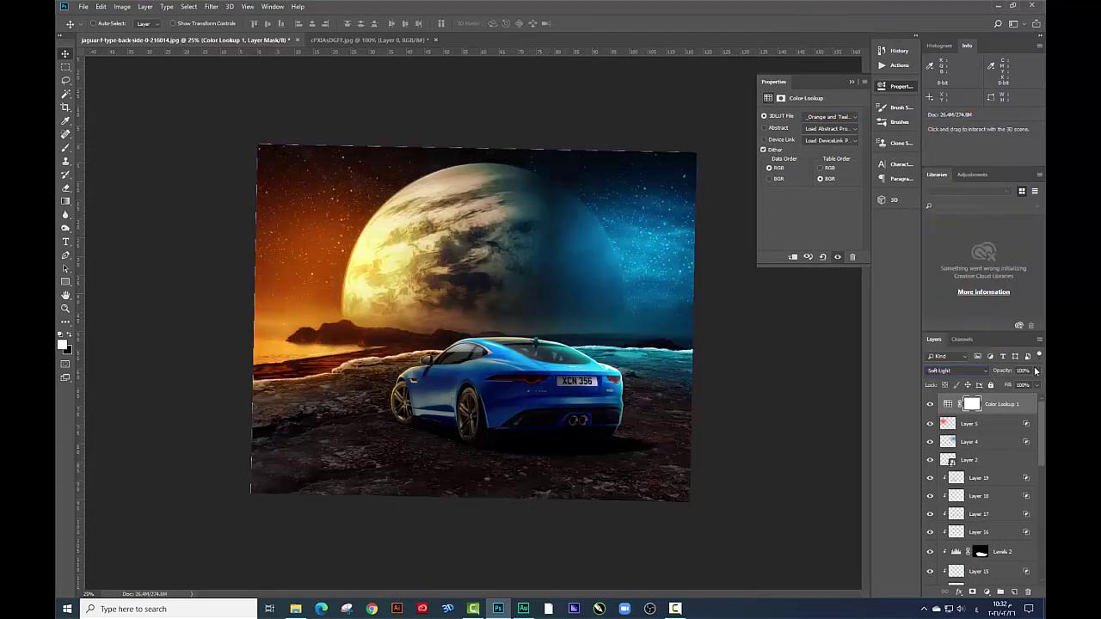
drag(1003, 384, 1012, 385)
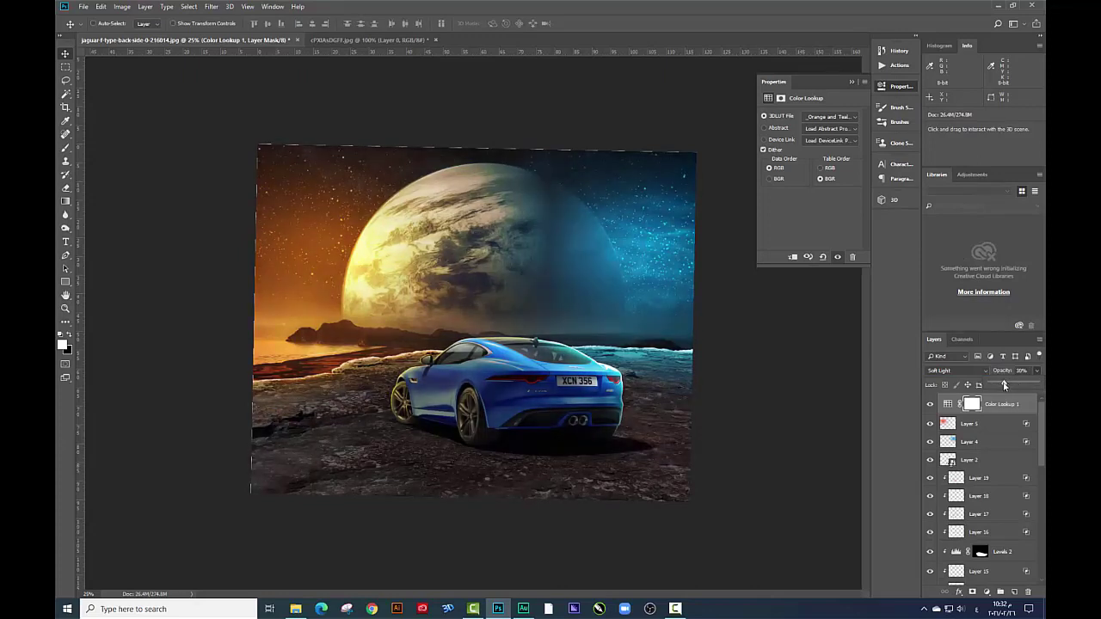
click(931, 413)
drag(1011, 383, 1015, 384)
Try Dissolve and Normal blending on the lookup layer, then return it to Soft Light
click(957, 370)
click(934, 129)
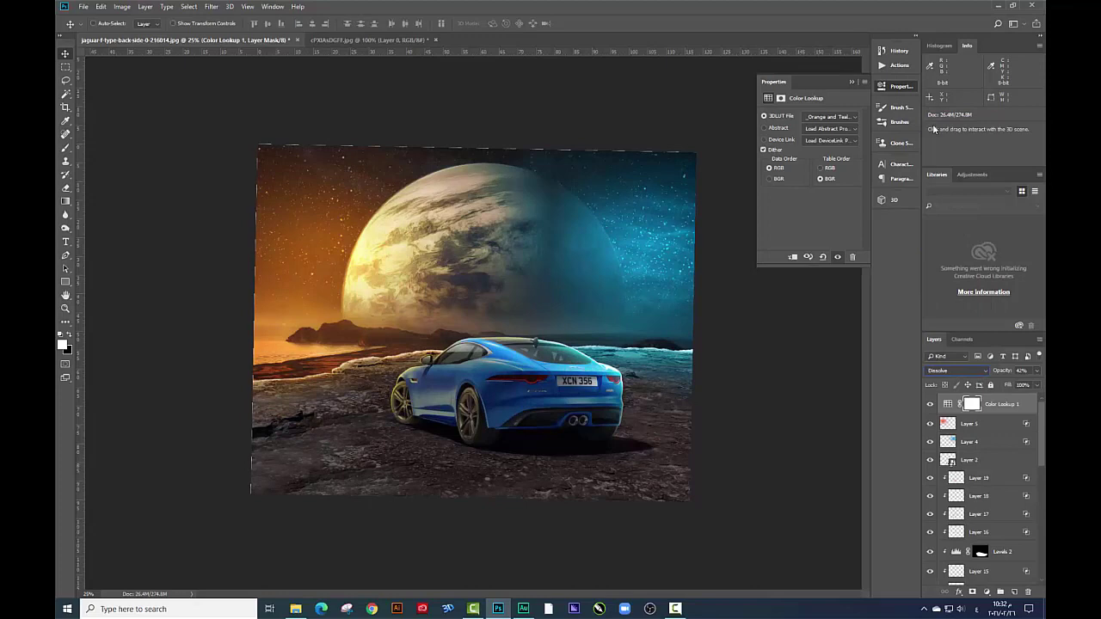
click(955, 371)
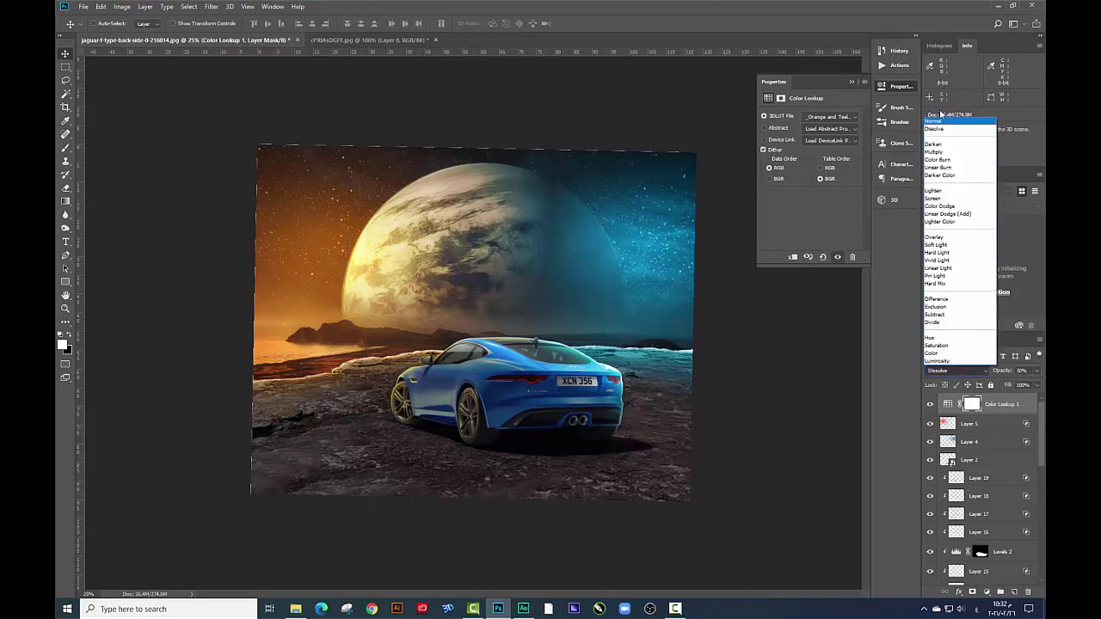
click(941, 127)
click(947, 371)
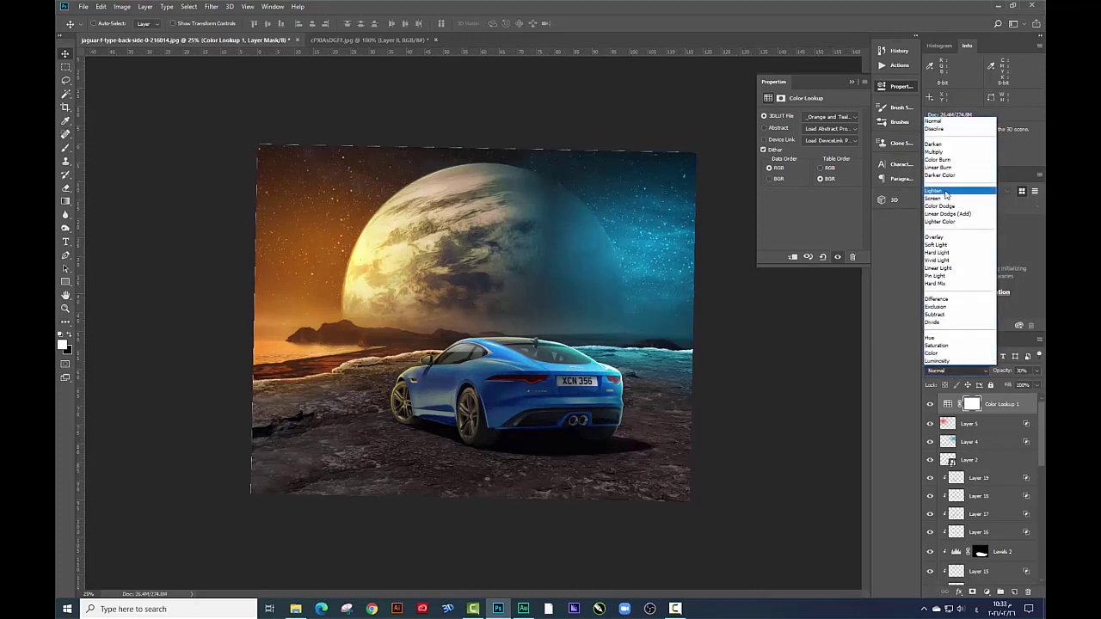
click(938, 245)
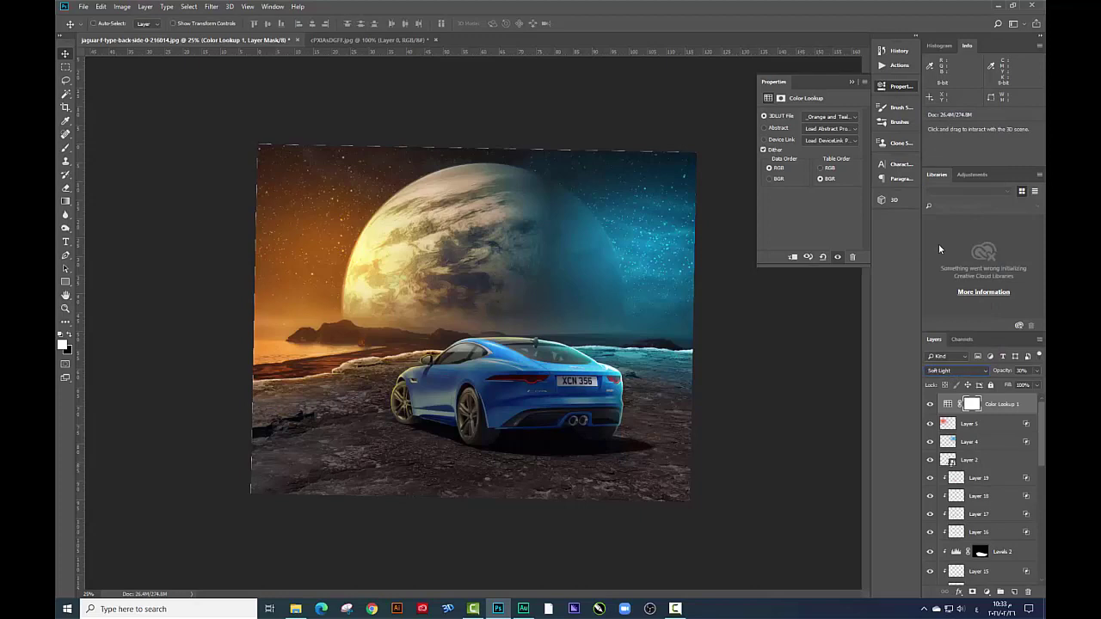
Add a Color Balance adjustment layer shifting the midtones toward red
click(987, 593)
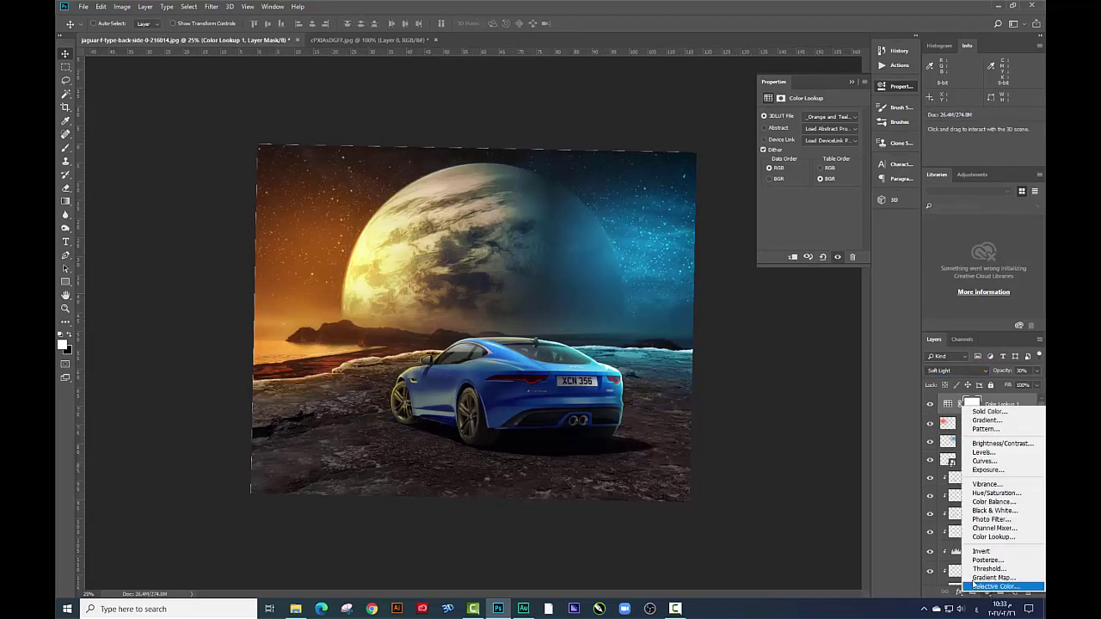
click(989, 501)
drag(795, 141, 810, 139)
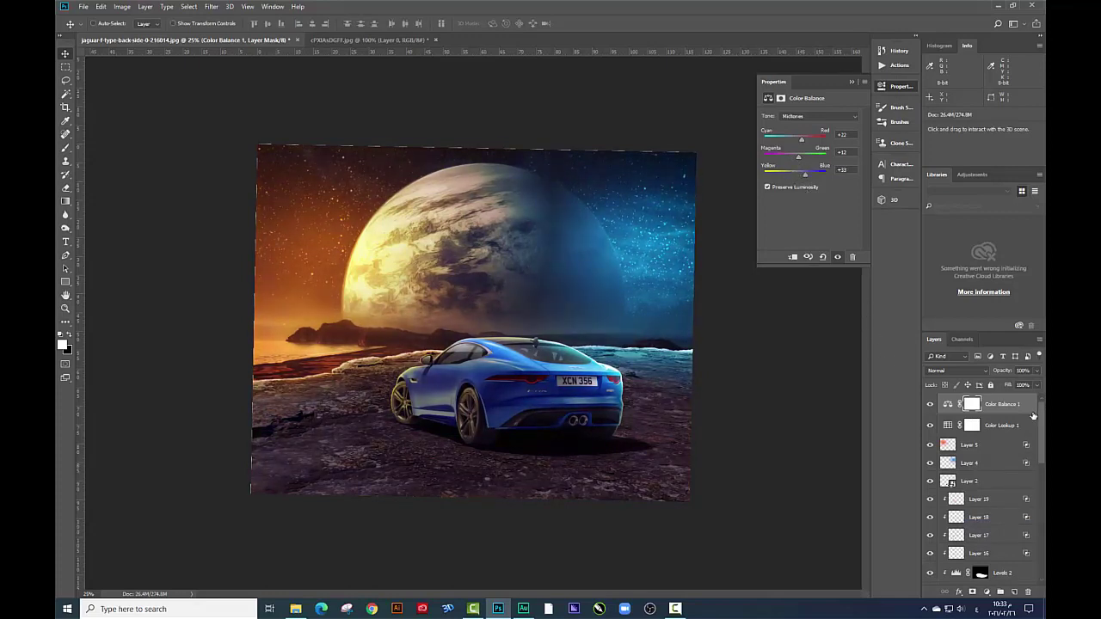
key(r)
drag(596, 142, 592, 144)
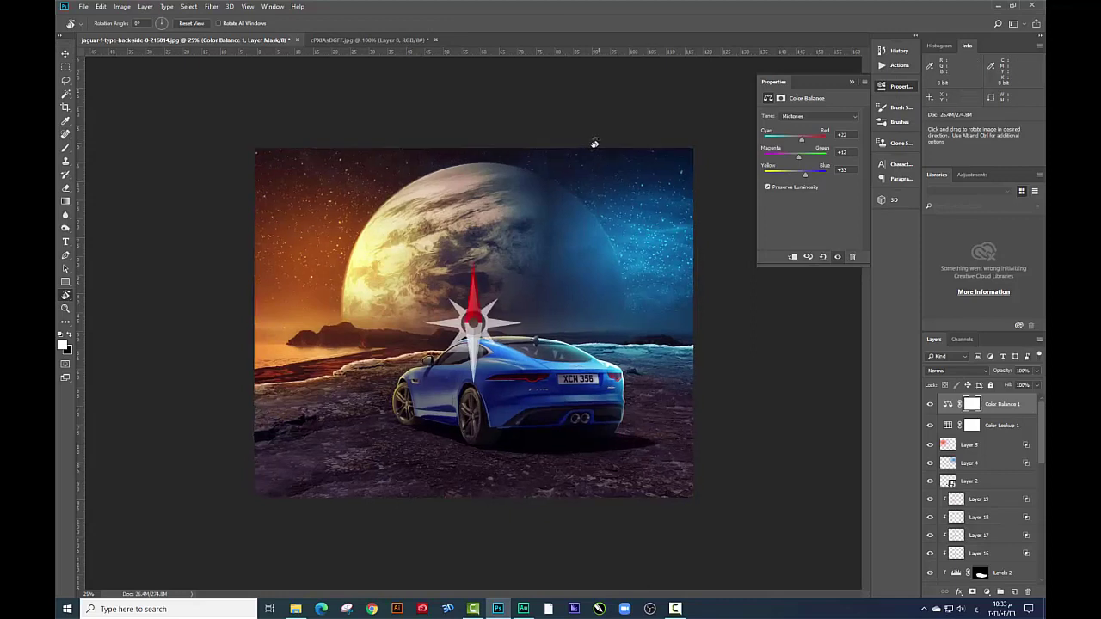
scroll(1019, 500, down, 3)
scroll(997, 507, down, 3)
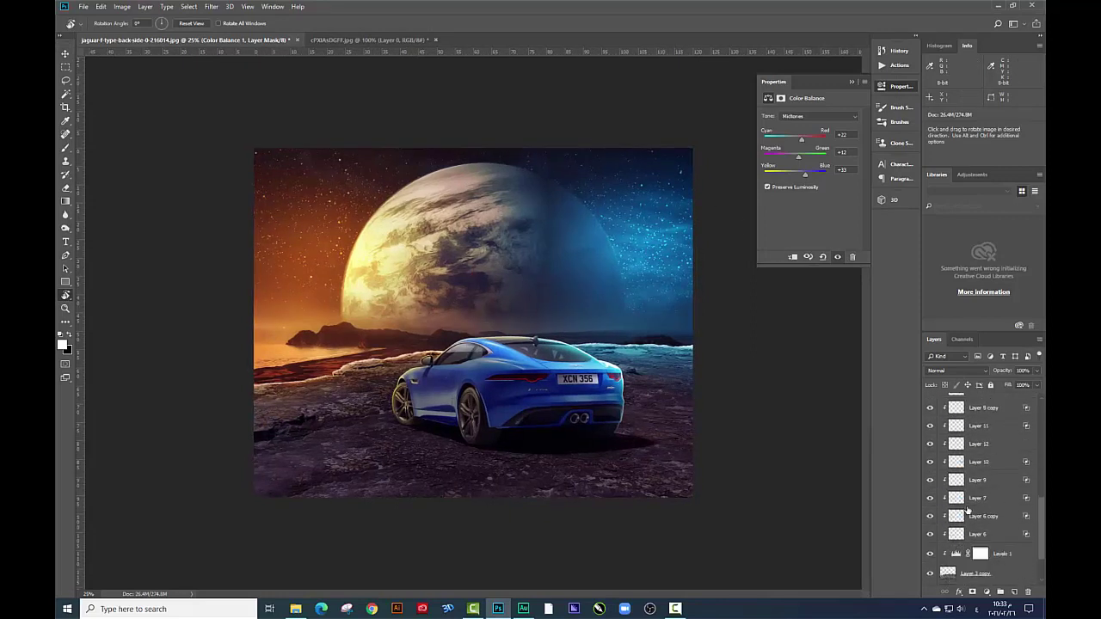
scroll(976, 516, down, 3)
scroll(984, 507, up, 5)
scroll(986, 502, up, 4)
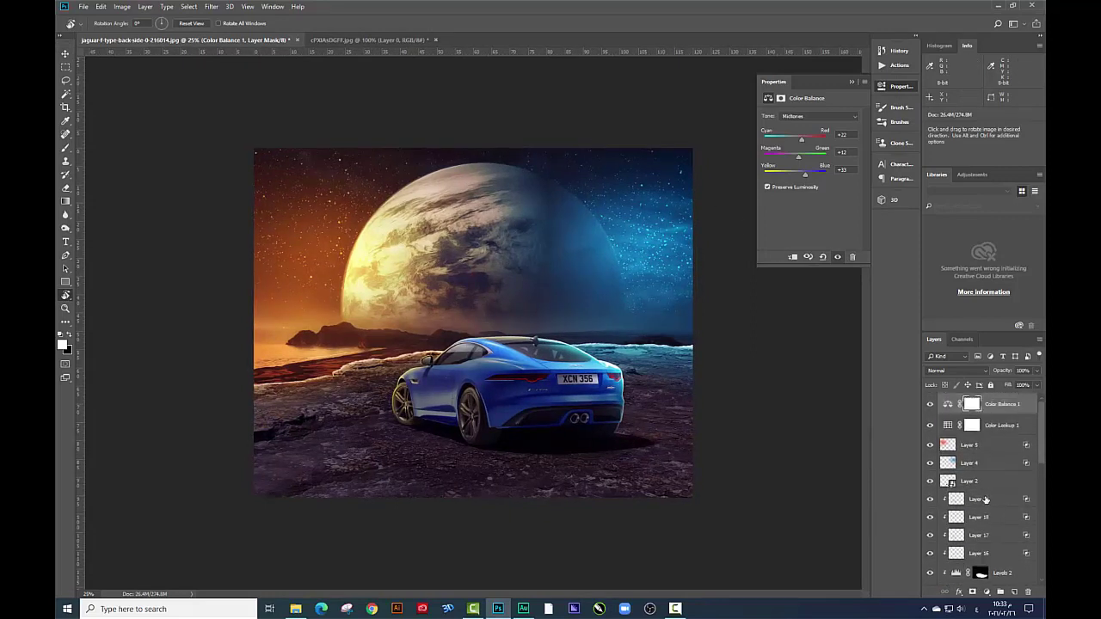
On a new layer, paint a black stroke along the bottom of the image
click(1017, 593)
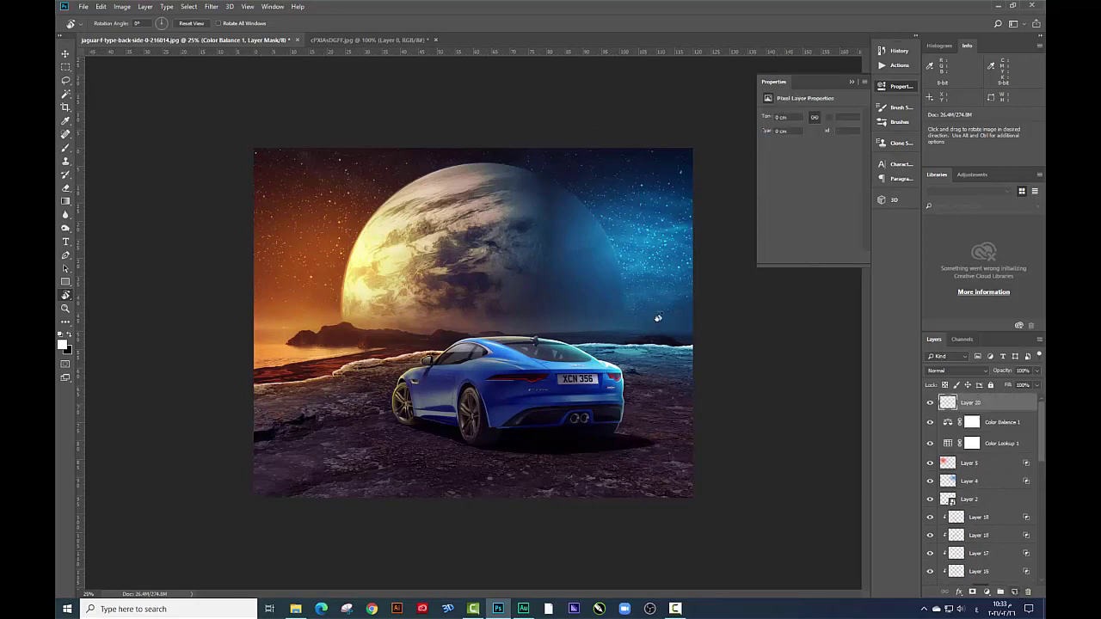
click(65, 147)
click(62, 344)
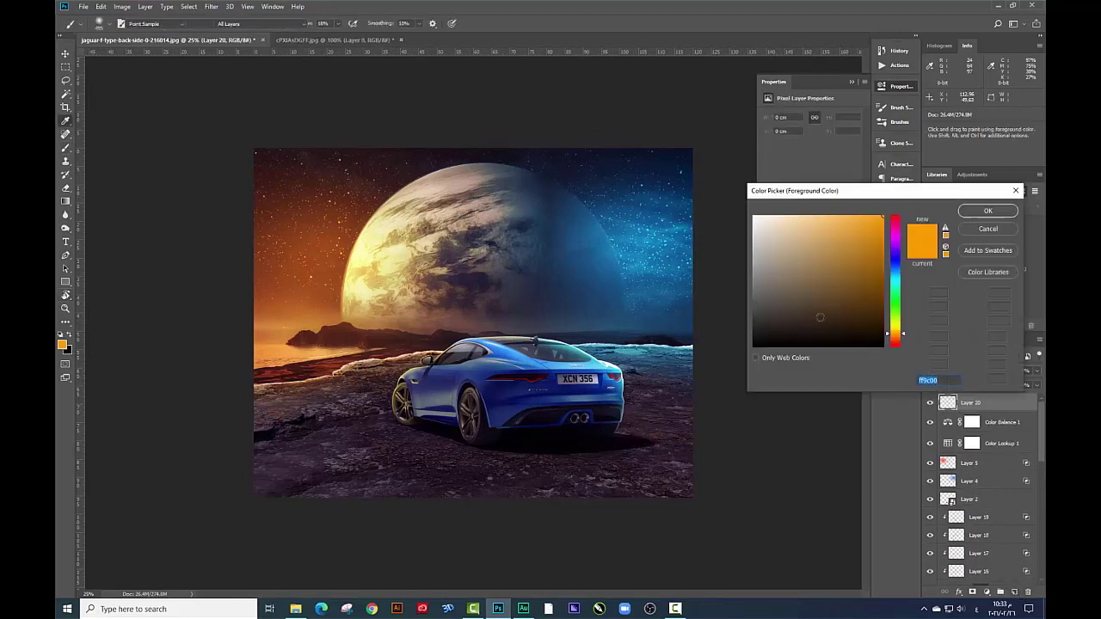
click(757, 360)
click(983, 212)
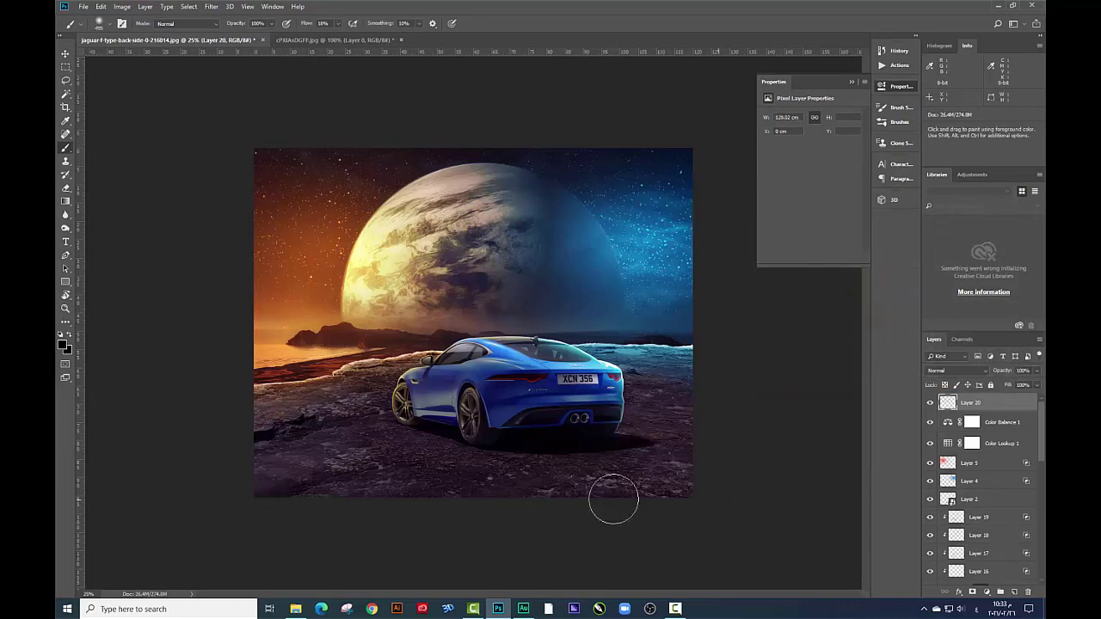
drag(688, 488, 292, 488)
Stretch the black stroke up over the foreground and duplicate its layer
key(ctrl+t)
drag(513, 438, 513, 306)
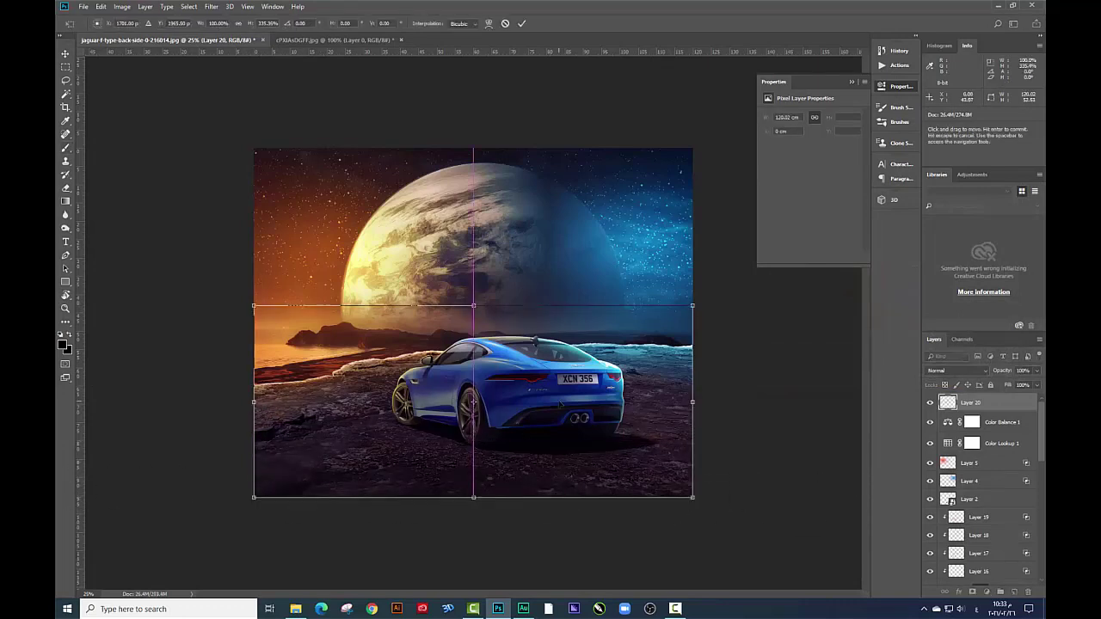
key(Return)
key(ctrl+j)
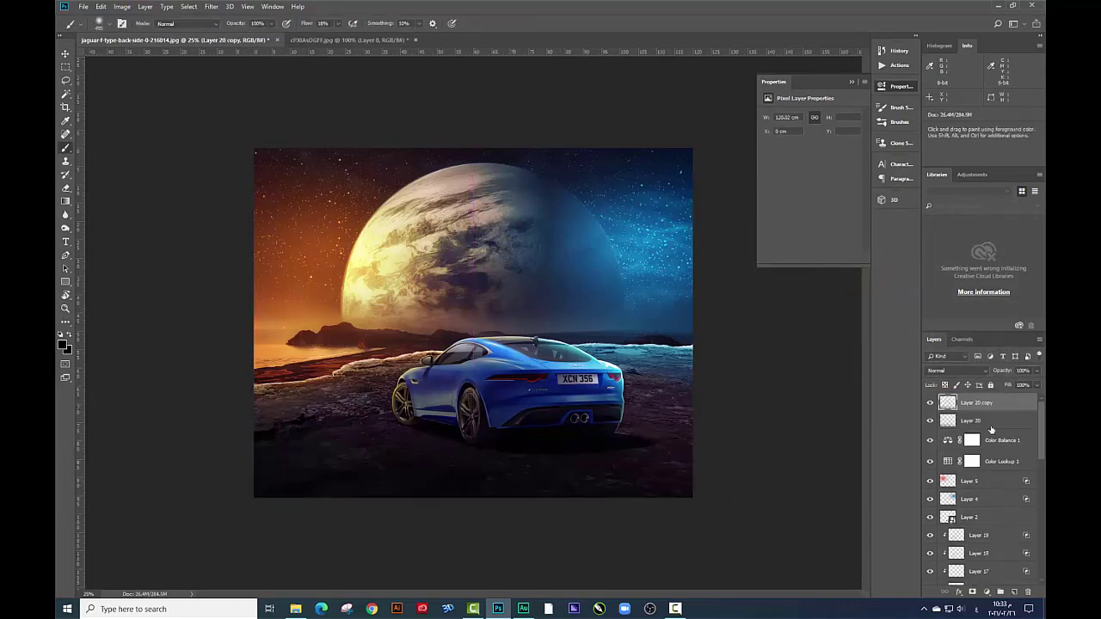
Stretch, widen and skew both dark layers toward the top right, then nudge them into place
shift+click(992, 422)
key(ctrl+t)
drag(473, 491, 473, 524)
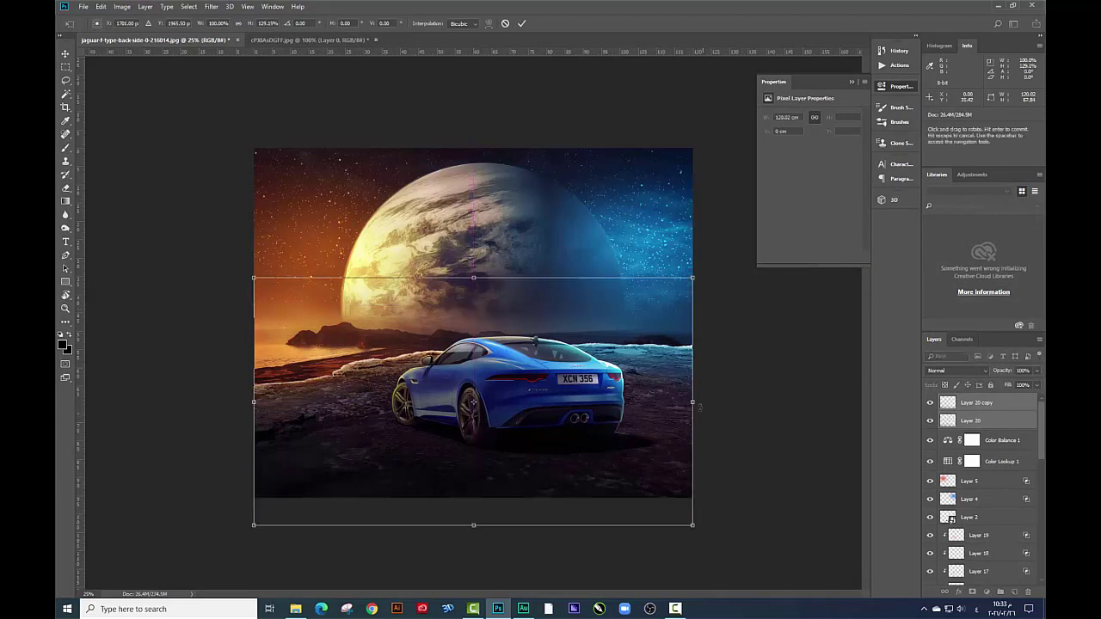
drag(699, 406, 847, 372)
mouse_move(843, 275)
mouse_down()
mouse_move(859, 220)
mouse_move(846, 195)
mouse_up()
key(Return)
key(b)
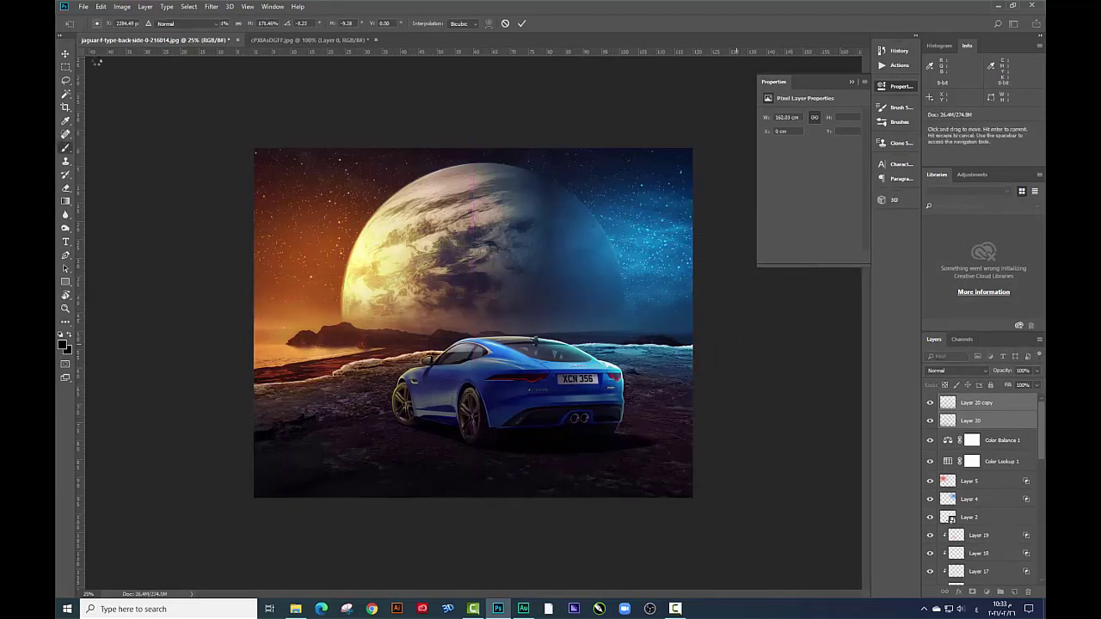
key(v)
drag(630, 402, 685, 402)
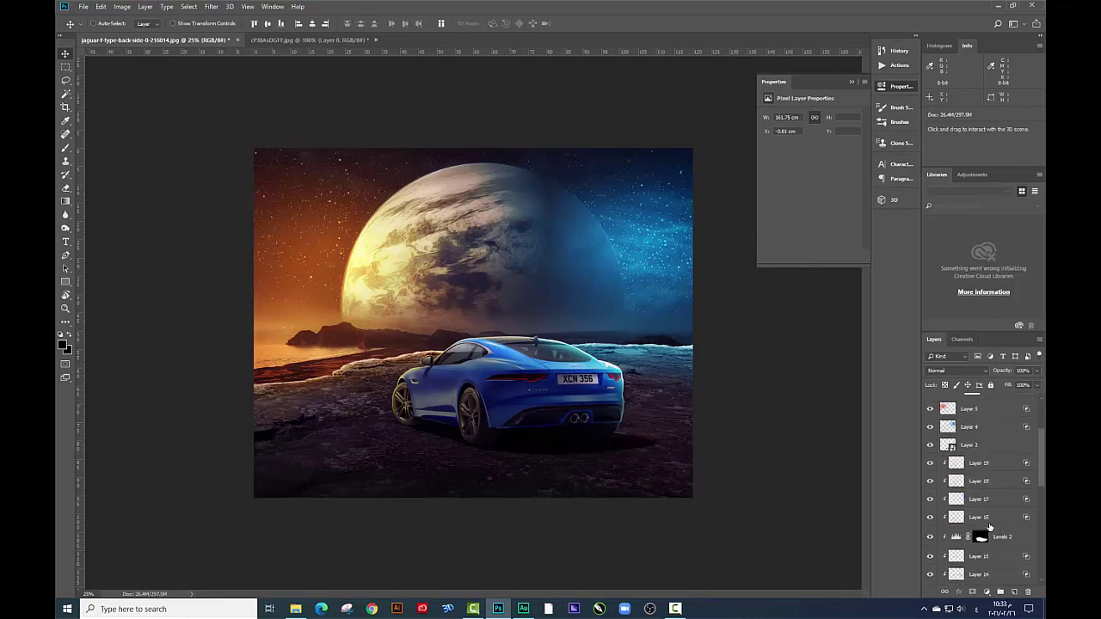
Set the Levels 1 output white to 98 and fill its mask with black
scroll(981, 516, down, 3)
scroll(985, 512, down, 3)
scroll(988, 509, down, 3)
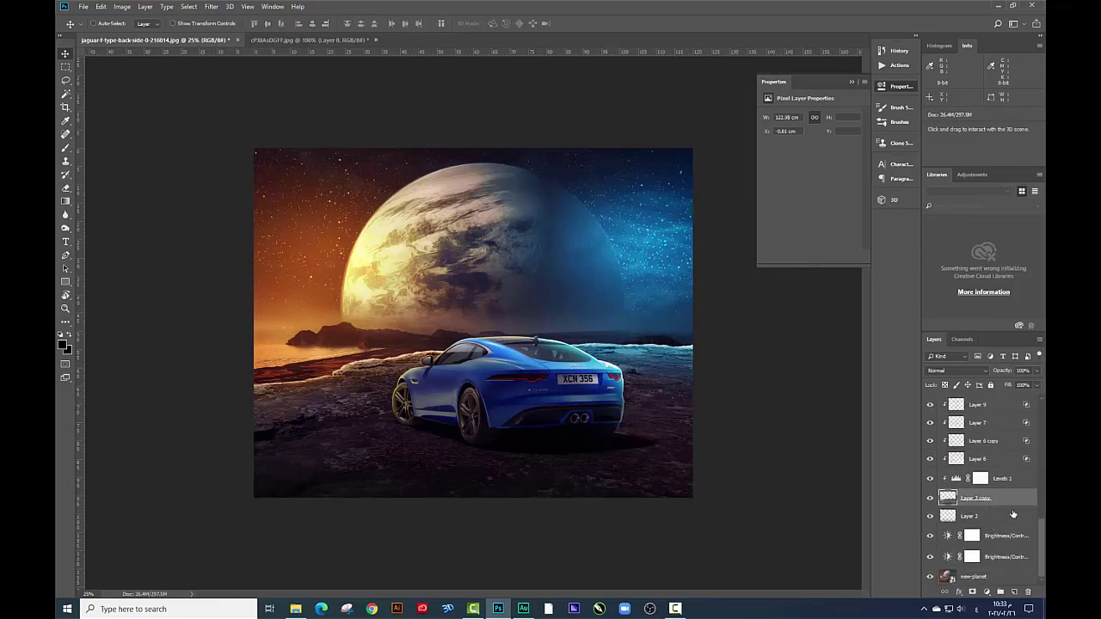
click(981, 478)
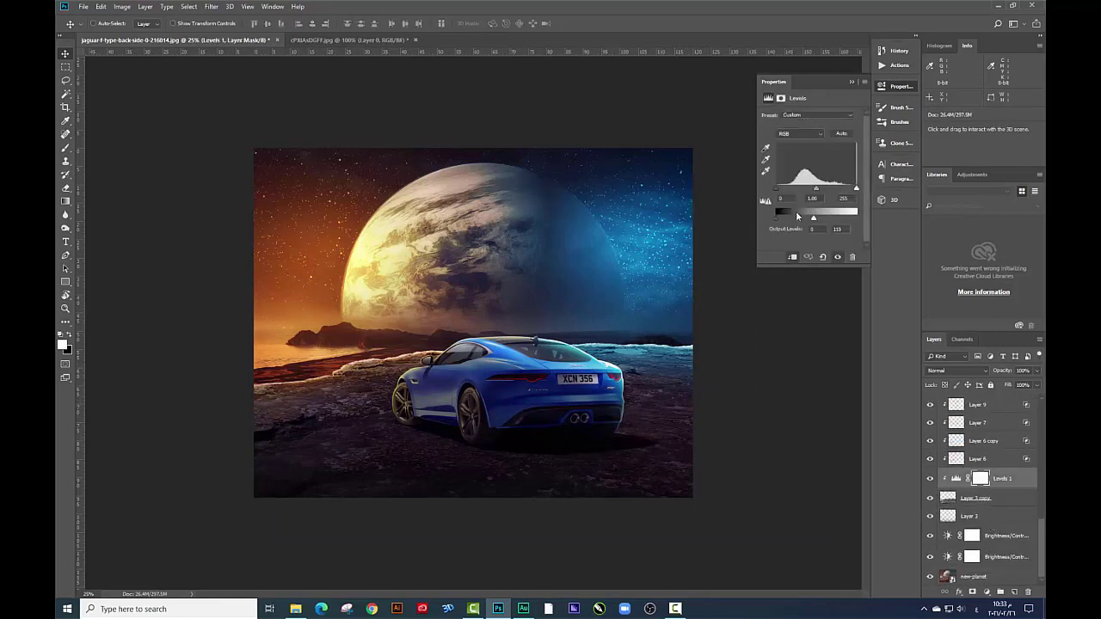
drag(814, 221, 808, 221)
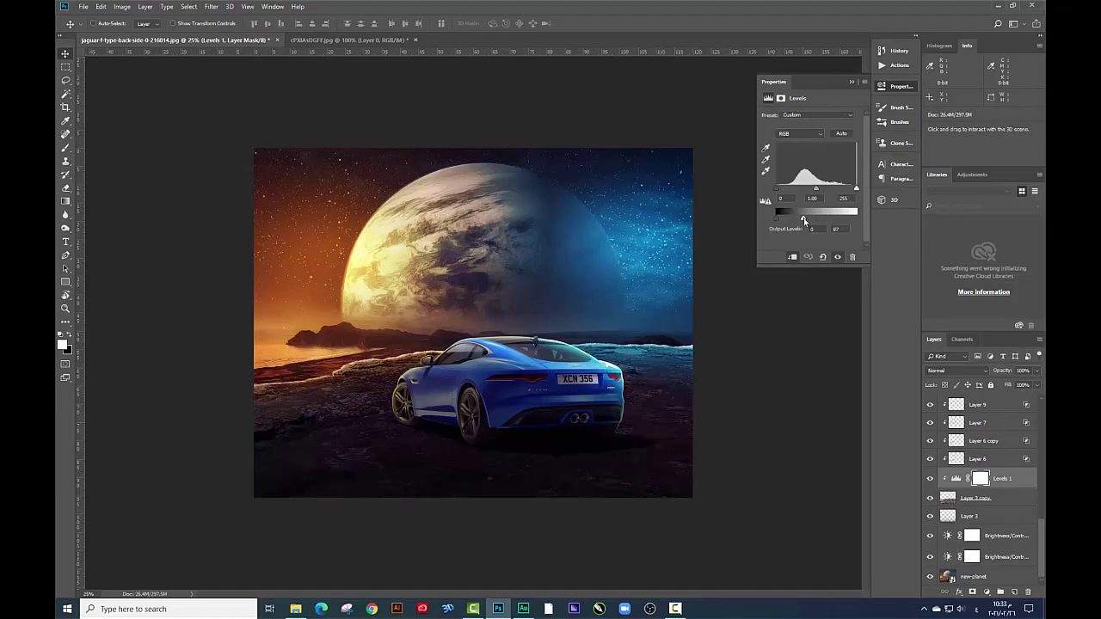
click(979, 478)
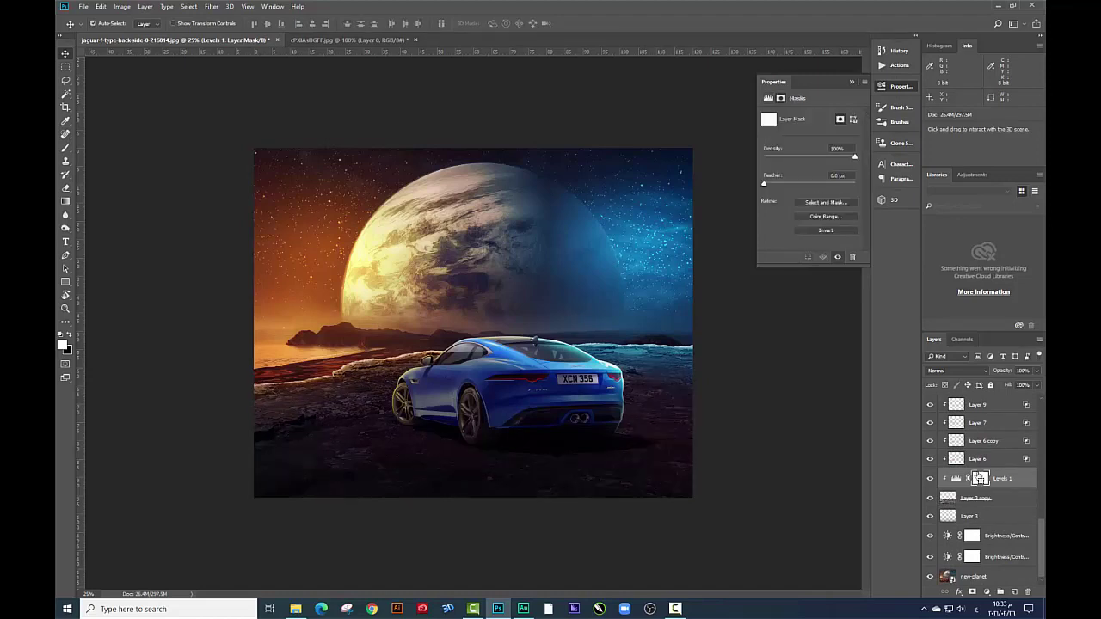
key(ctrl+i)
Paint the Levels 1 mask over the bottom and lower-left foreground with an enlarged brush
key(b)
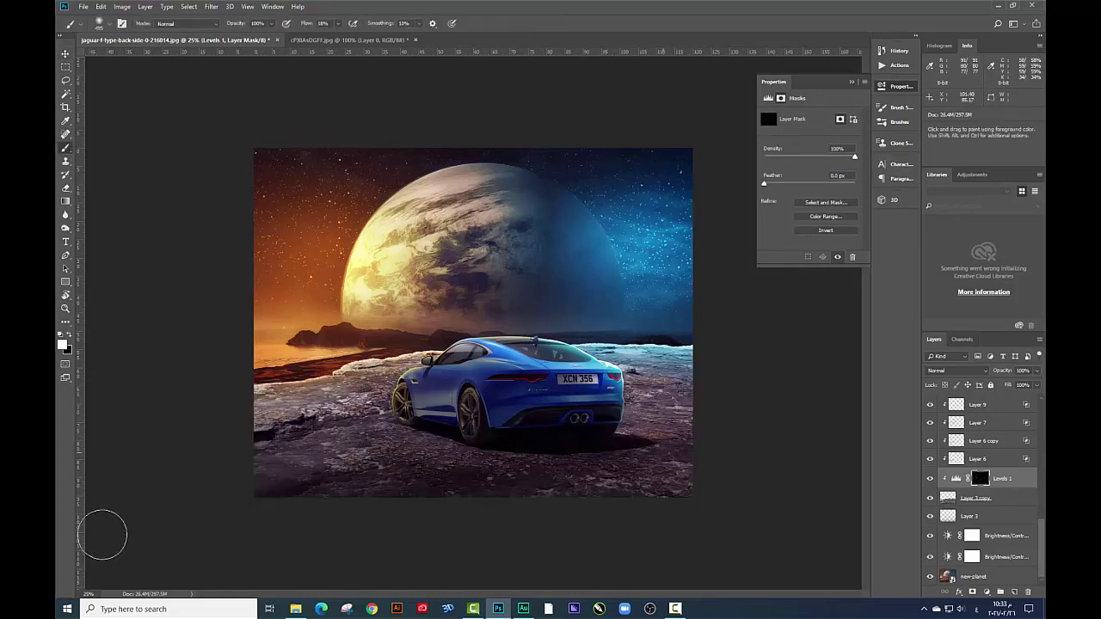
mouse_move(101, 535)
mouse_down()
mouse_move(747, 452)
mouse_move(192, 535)
mouse_up()
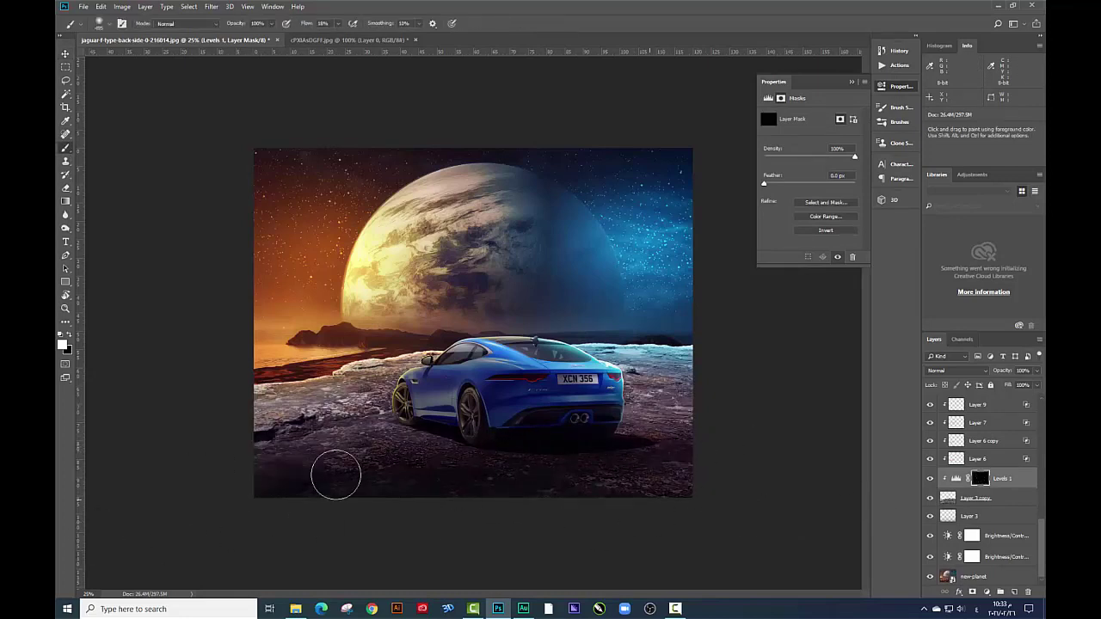
mouse_move(335, 474)
mouse_down()
mouse_move(246, 445)
mouse_move(482, 404)
mouse_move(635, 406)
mouse_move(752, 438)
mouse_up()
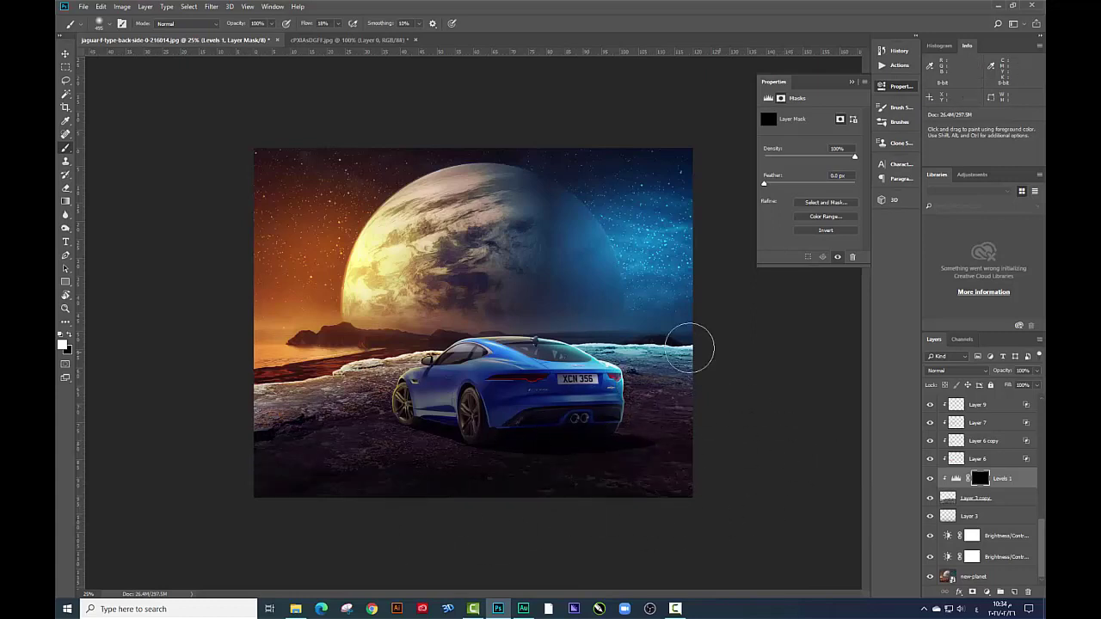
mouse_move(689, 349)
mouse_down()
mouse_move(351, 436)
mouse_move(227, 487)
mouse_move(284, 502)
mouse_move(228, 439)
mouse_up()
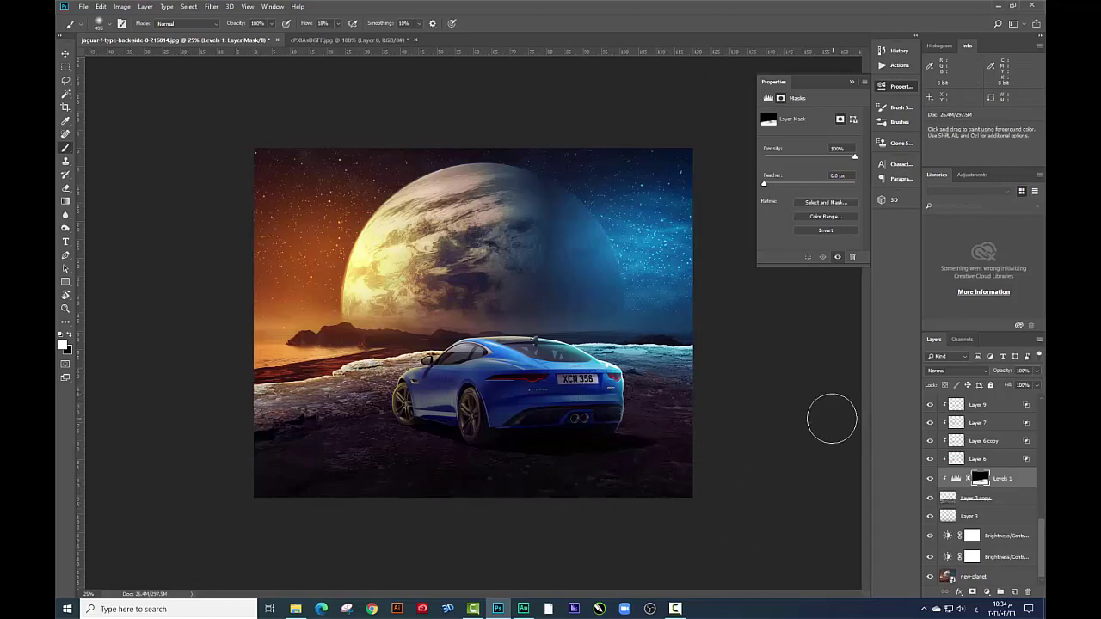
right_click(572, 479)
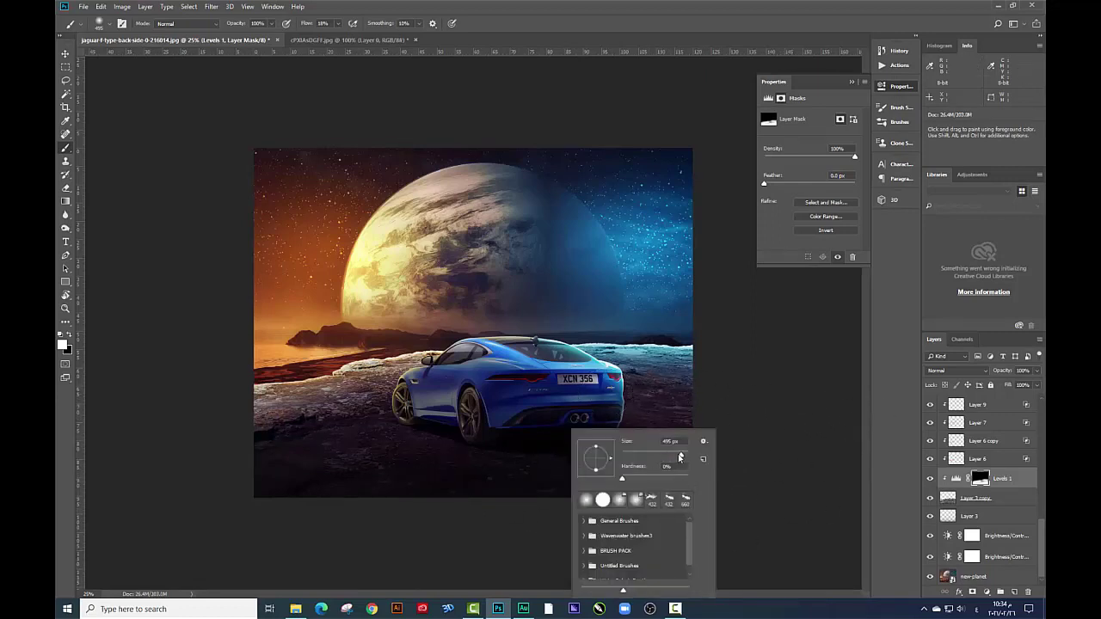
drag(680, 457, 686, 457)
click(482, 465)
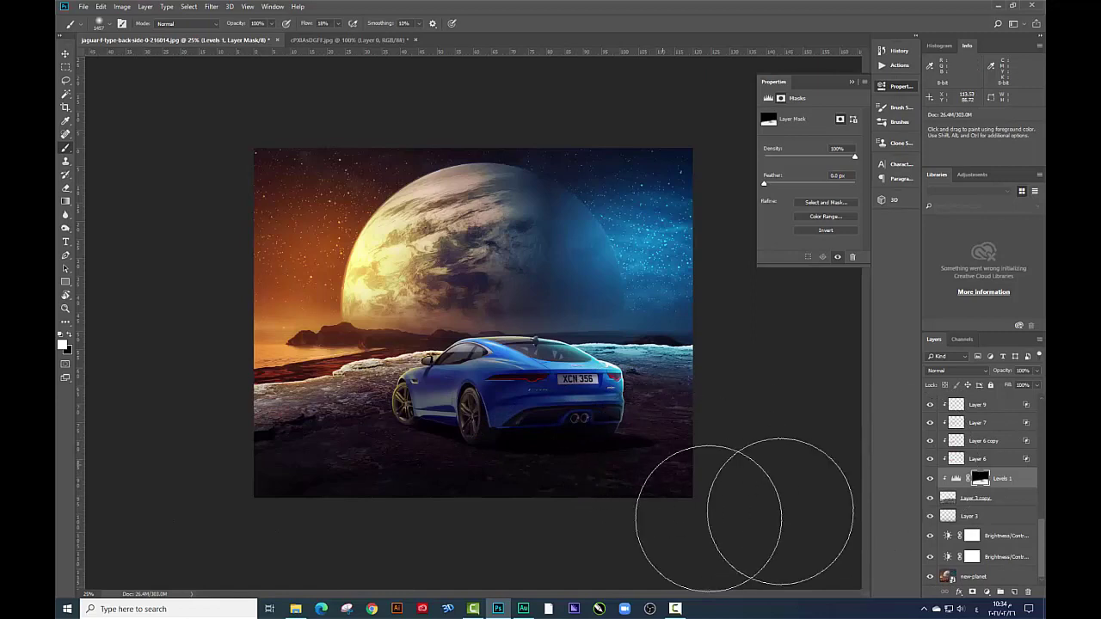
click(66, 54)
Lower the Levels 2 adjustment layer's opacity to about 85%
right_click(508, 407)
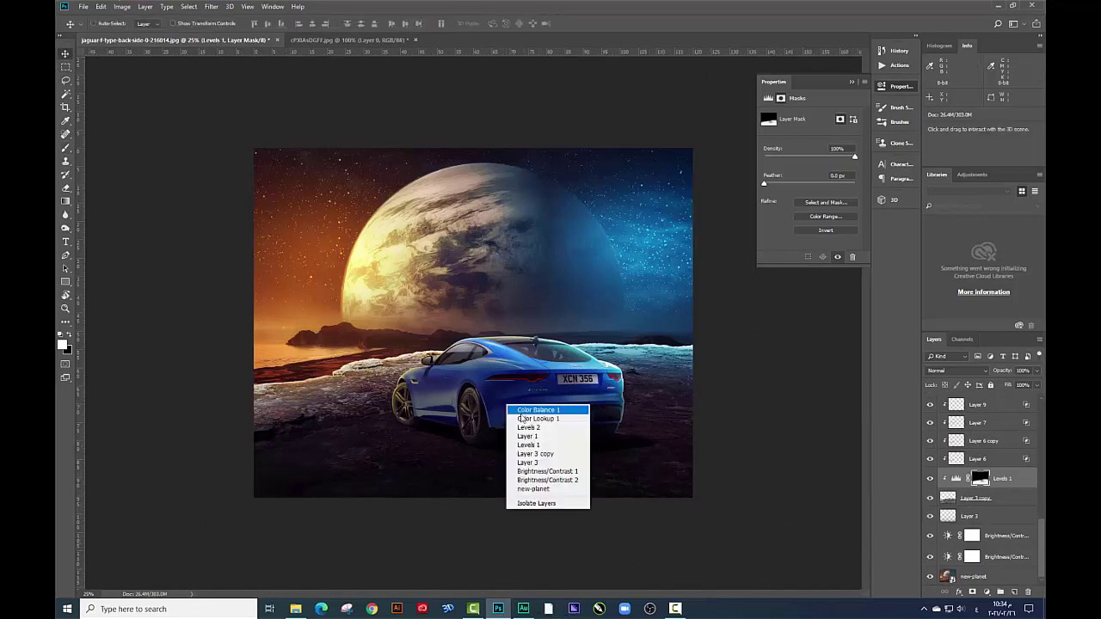
click(525, 418)
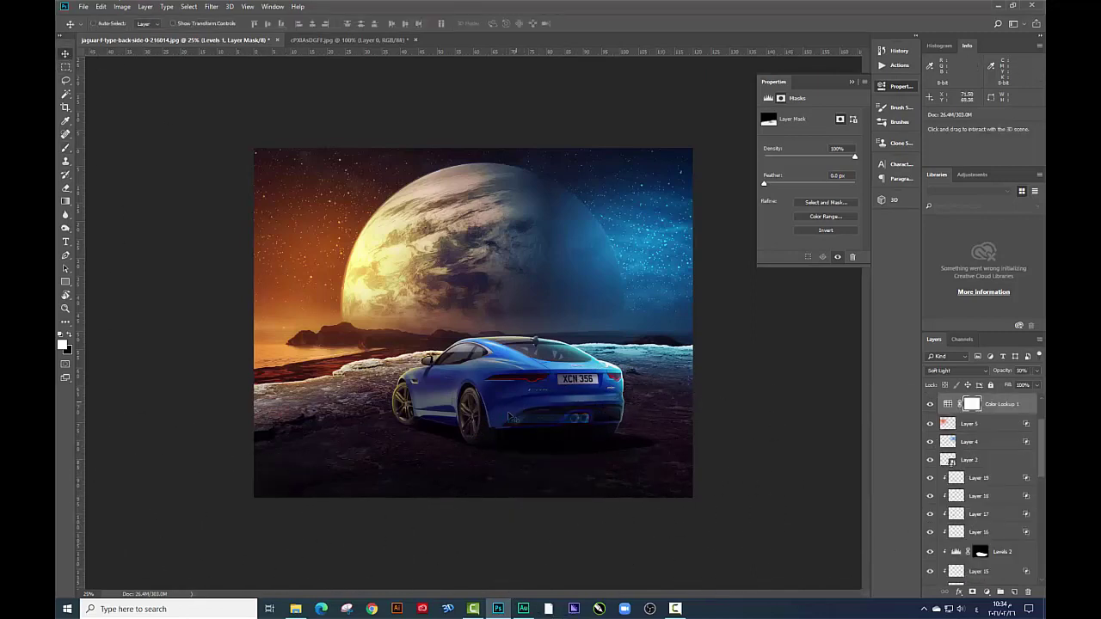
click(1018, 540)
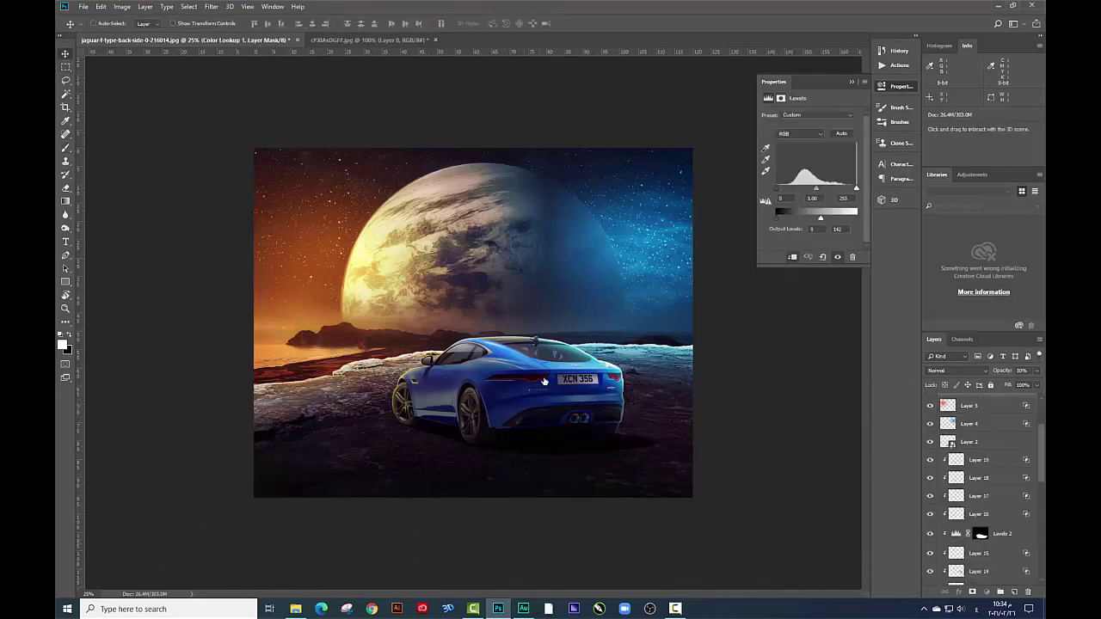
click(930, 534)
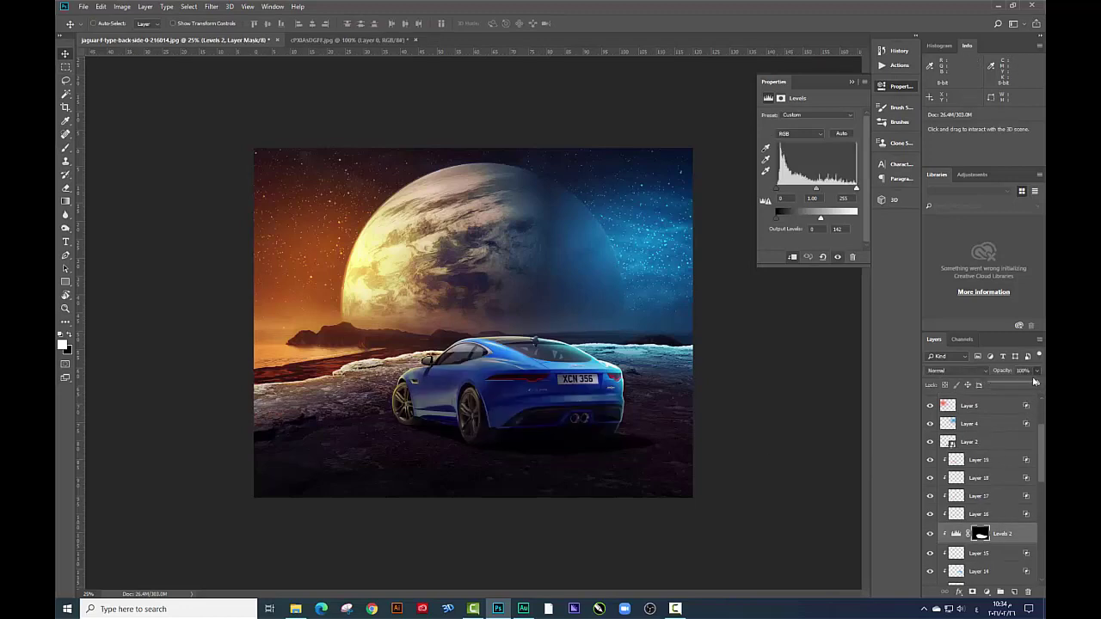
drag(1031, 385, 1030, 385)
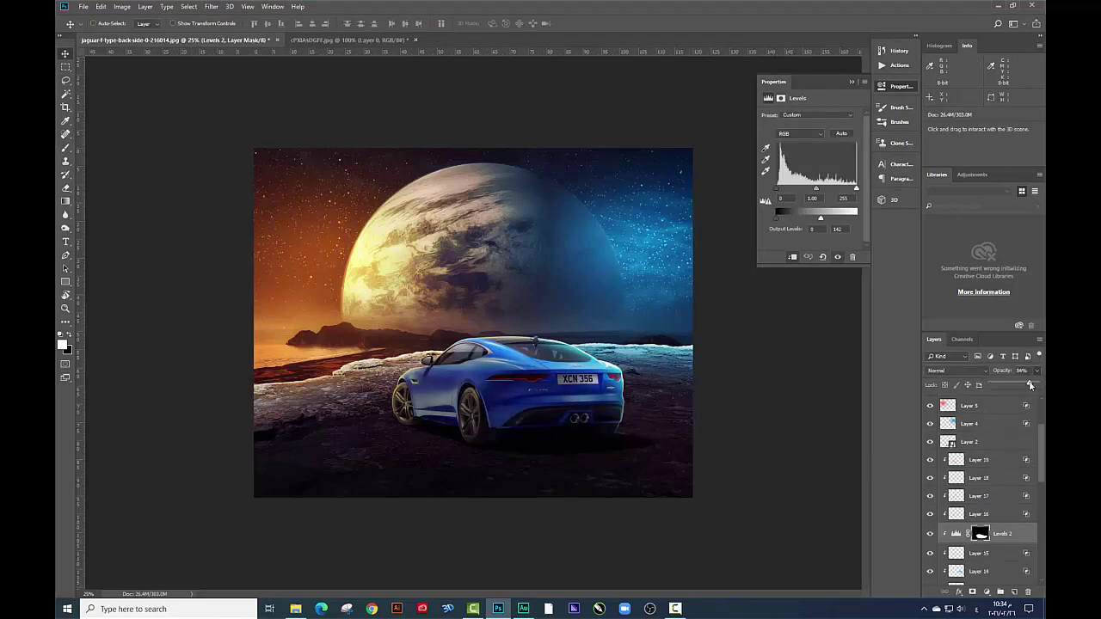
scroll(980, 536, down, 2)
scroll(981, 536, down, 1)
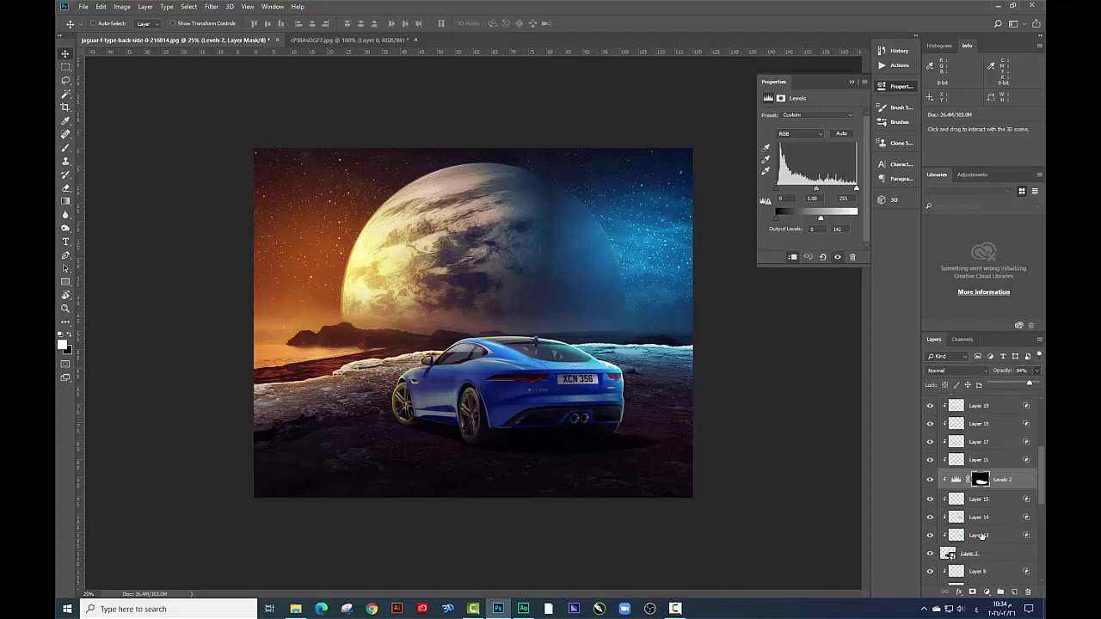
scroll(980, 536, down, 1)
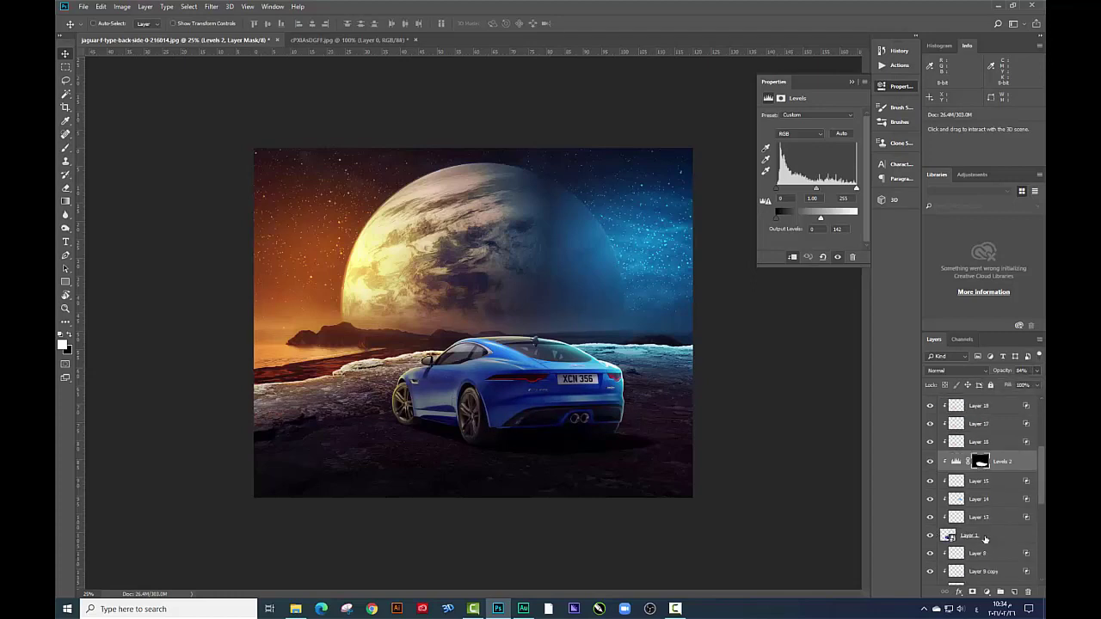
Merge Layer 1 and its clipped layers into Layer 19, then zoom to 50% on the car
click(984, 539)
scroll(979, 439, up, 2)
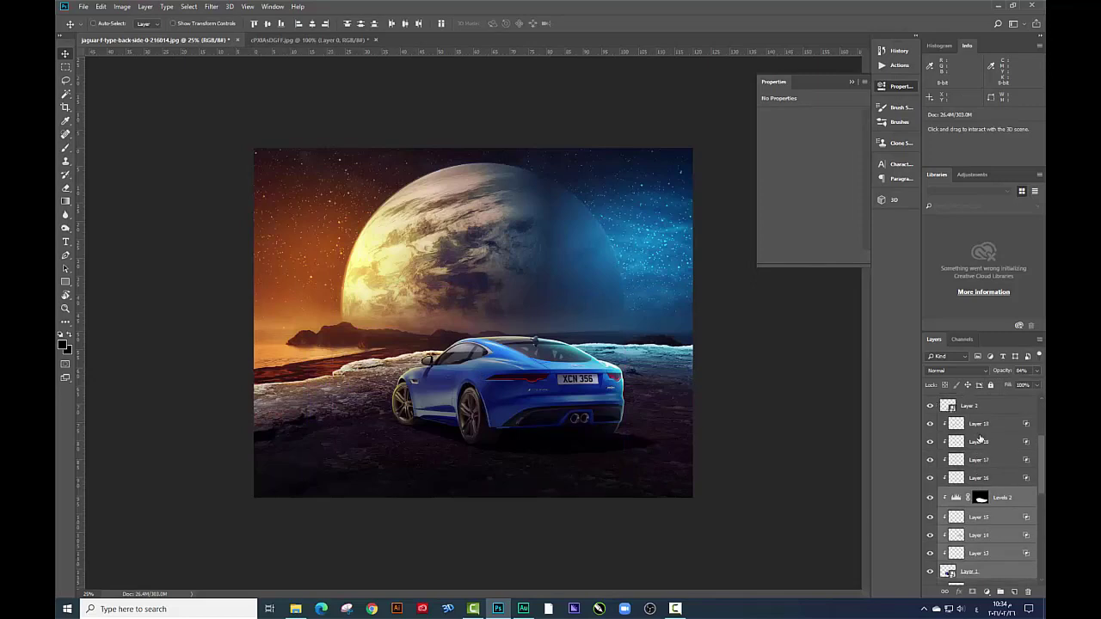
scroll(977, 481, down, 1)
click(974, 552)
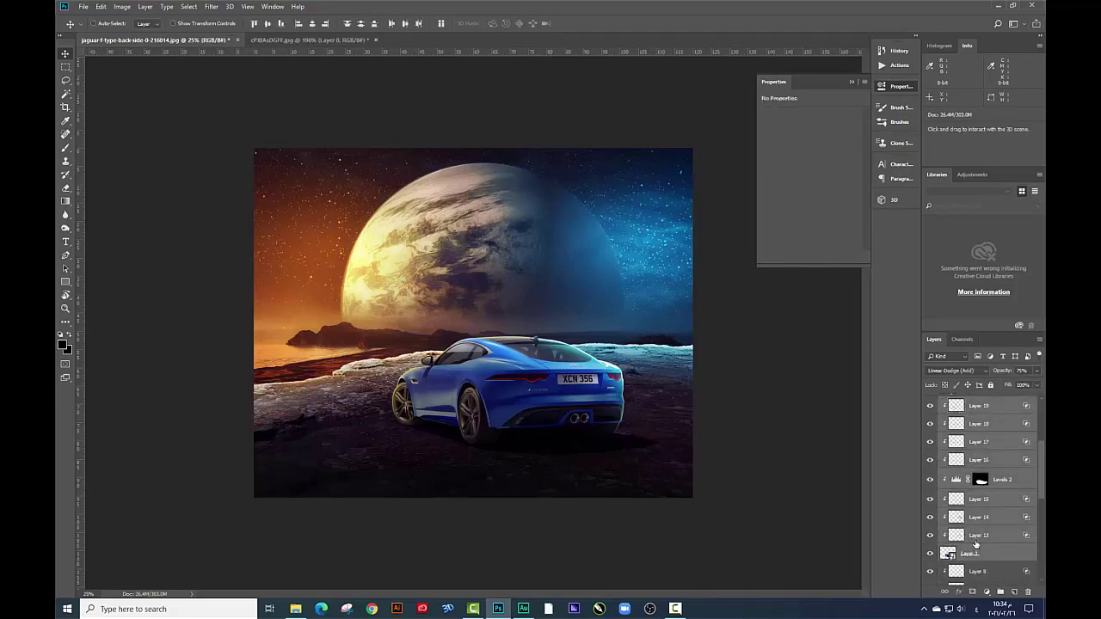
key(ctrl+e)
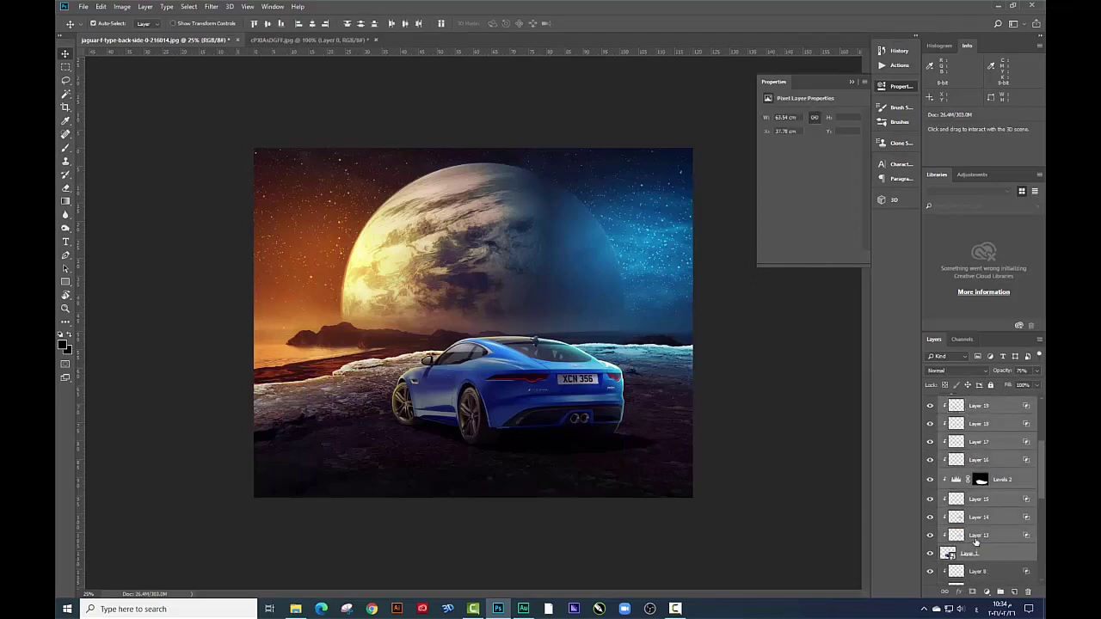
key(ctrl+plus)
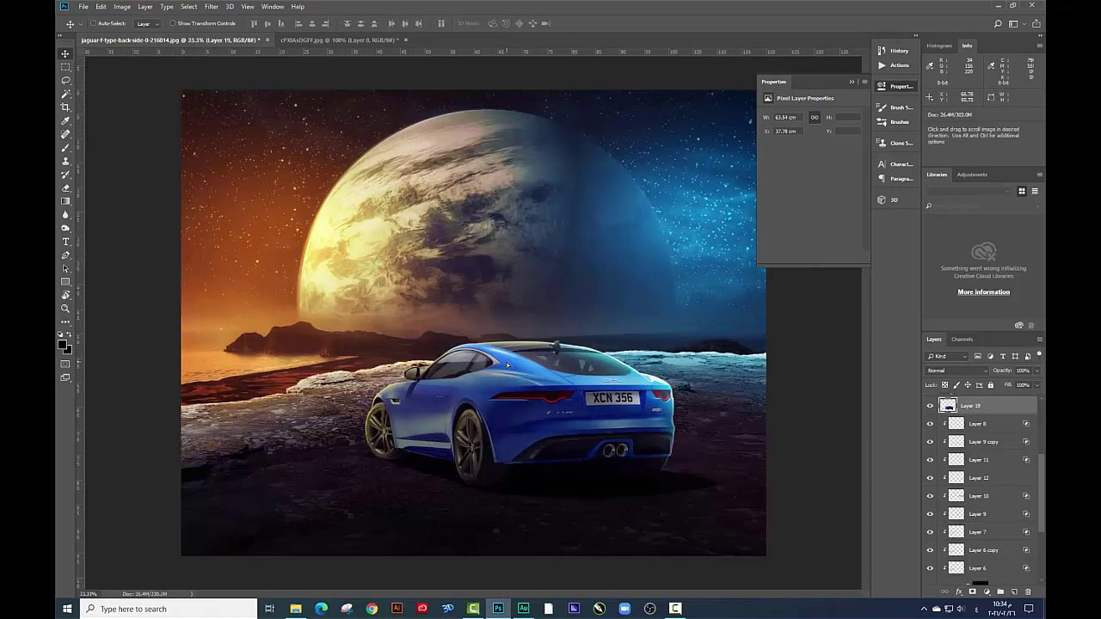
key(ctrl+plus)
drag(458, 328, 387, 280)
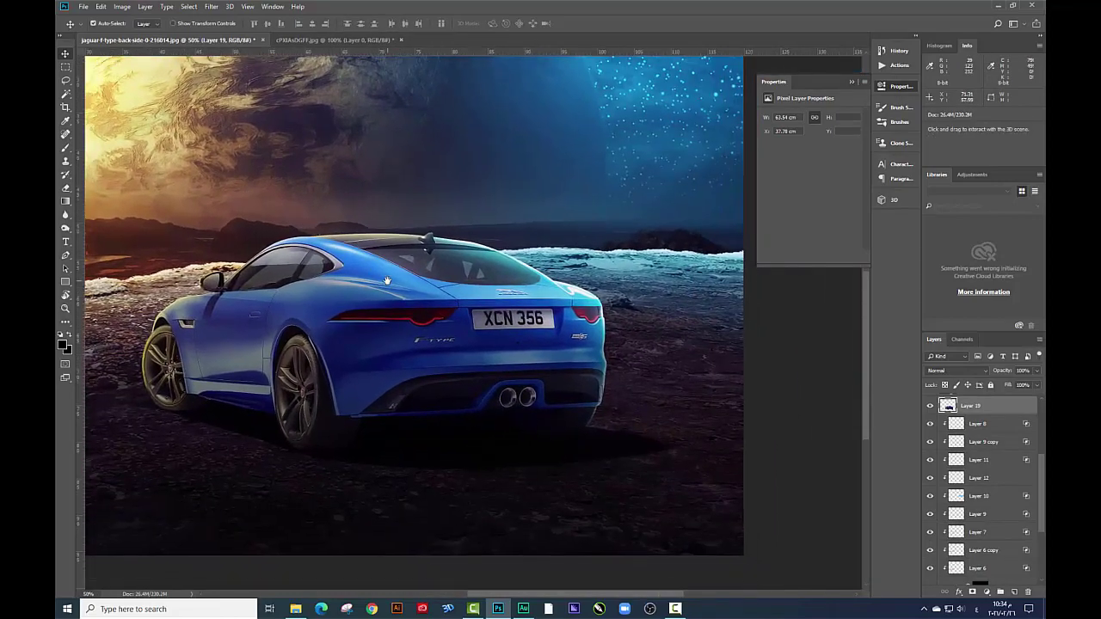
scroll(387, 280, up, 2)
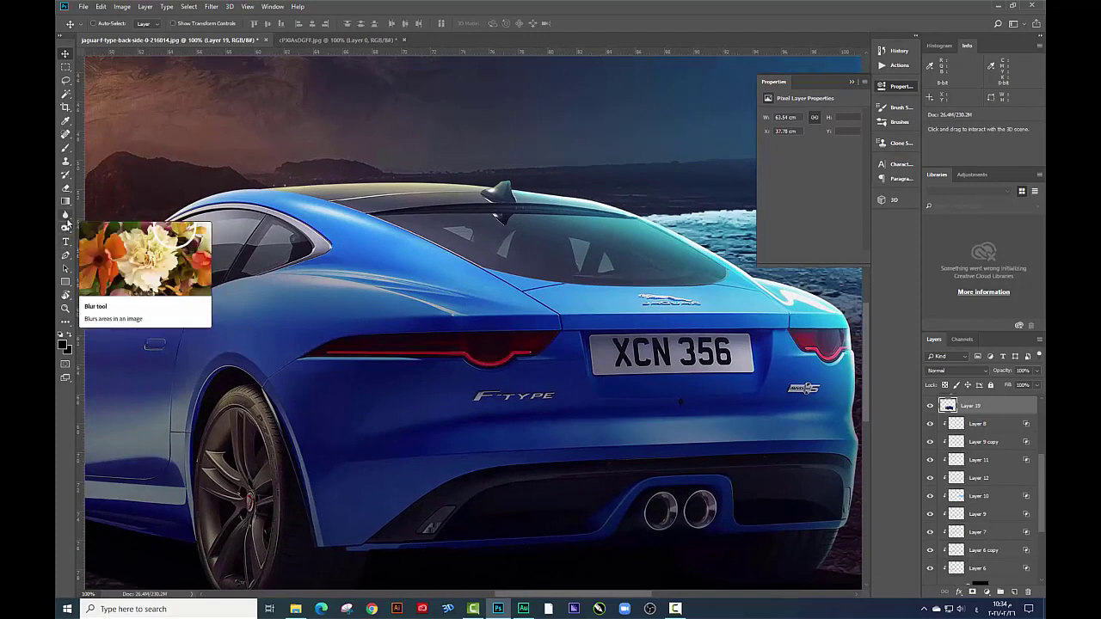
Choose the Dodge tool at 40% exposure and zoom to 200% on the roof
click(67, 220)
click(68, 229)
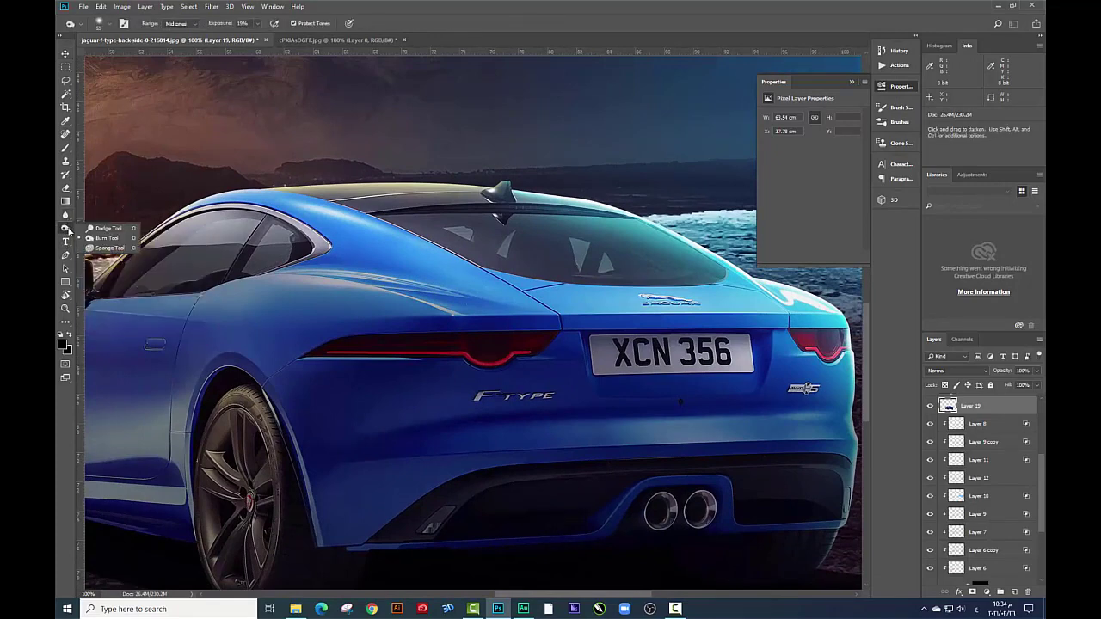
click(102, 229)
drag(407, 236, 540, 322)
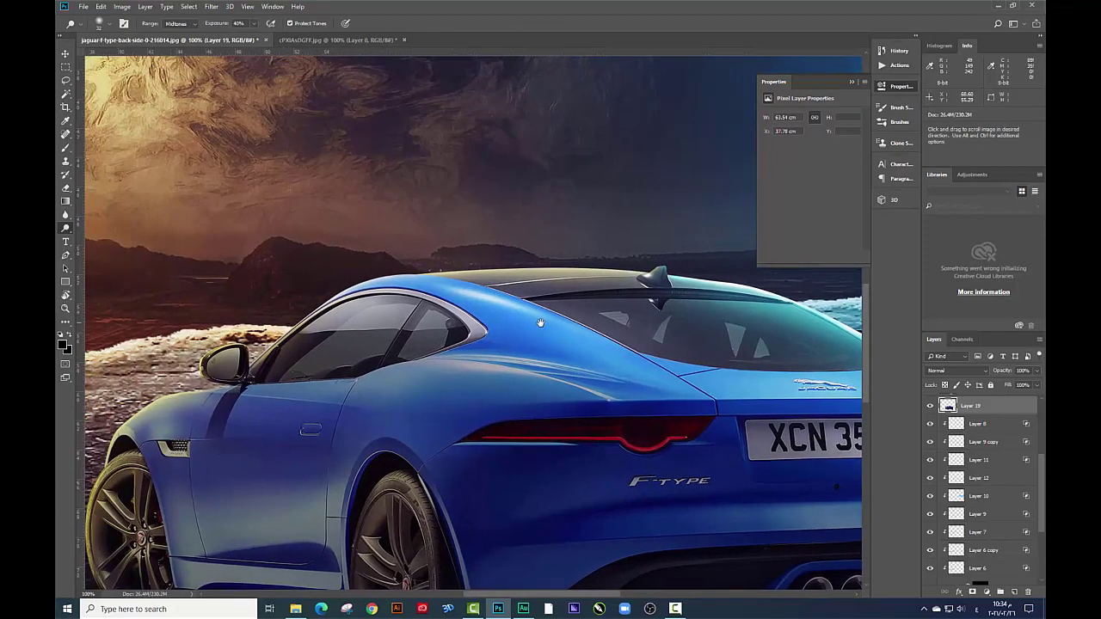
key(ctrl+plus)
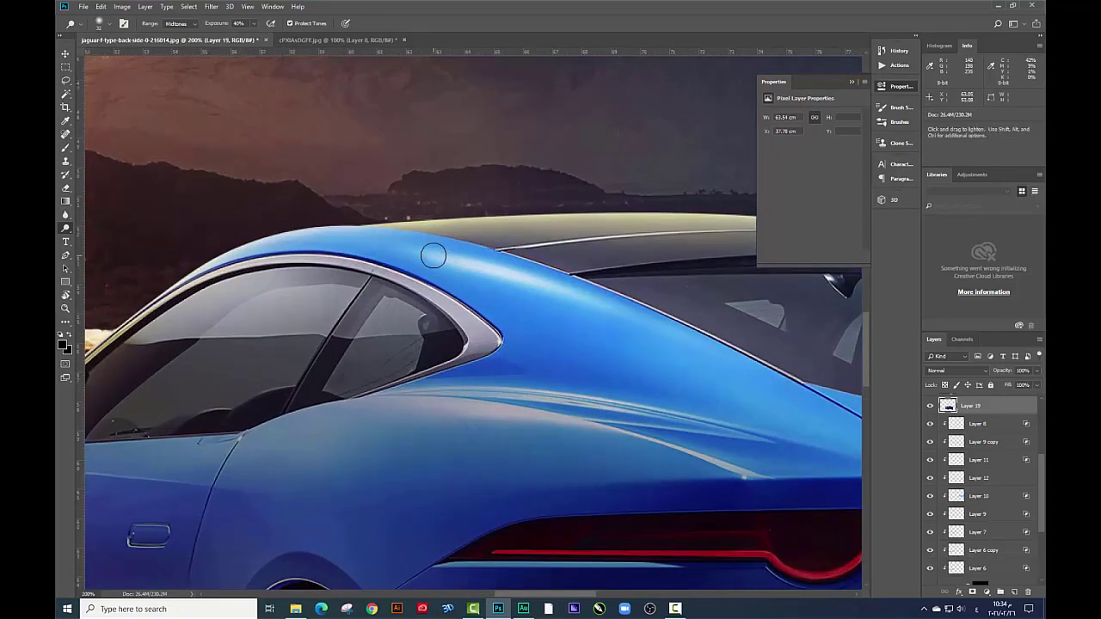
Dodge the highlights along the car's roof and shoulder line
drag(432, 256, 632, 311)
drag(436, 256, 701, 345)
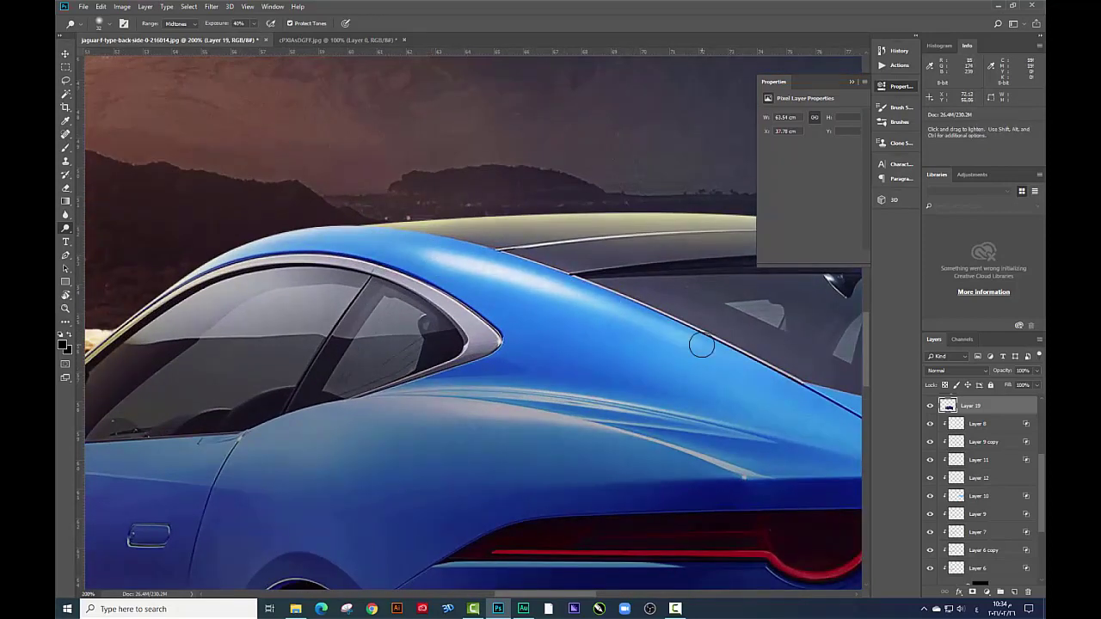
mouse_move(459, 266)
mouse_down()
mouse_move(718, 359)
mouse_move(701, 345)
mouse_move(468, 335)
mouse_move(573, 369)
mouse_up()
drag(511, 352, 247, 299)
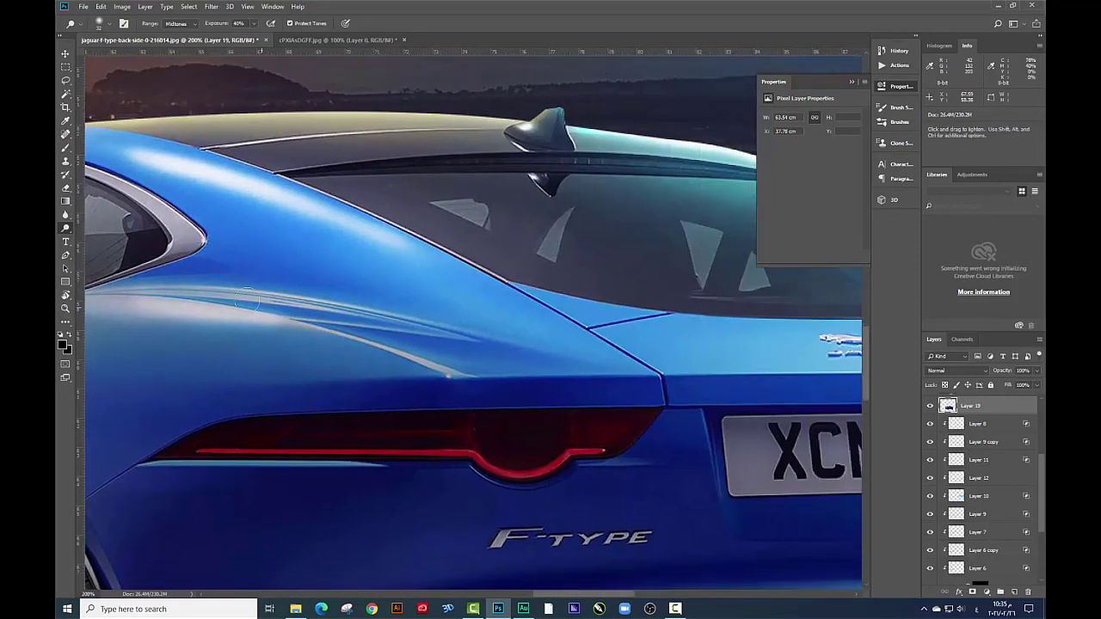
drag(180, 287, 433, 324)
drag(281, 290, 464, 331)
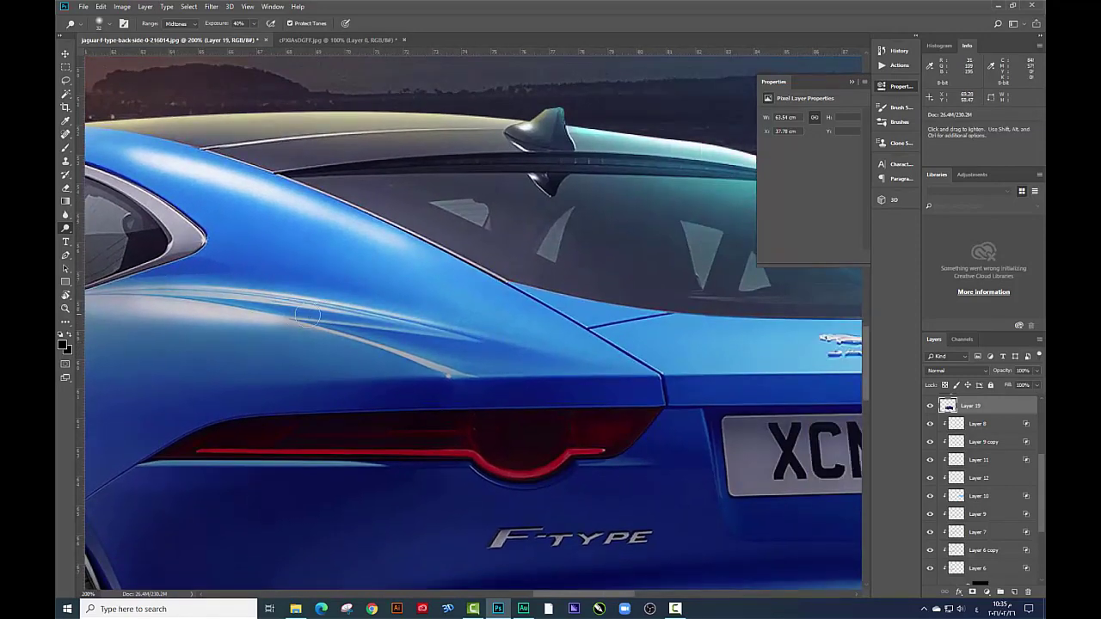
drag(334, 330, 473, 365)
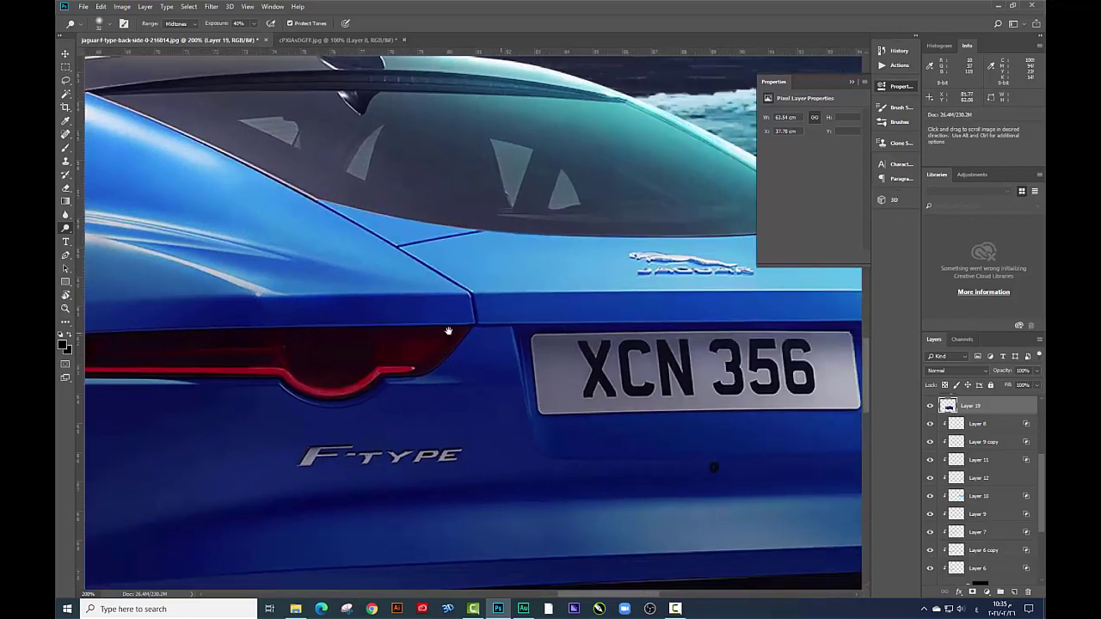
drag(654, 353, 537, 330)
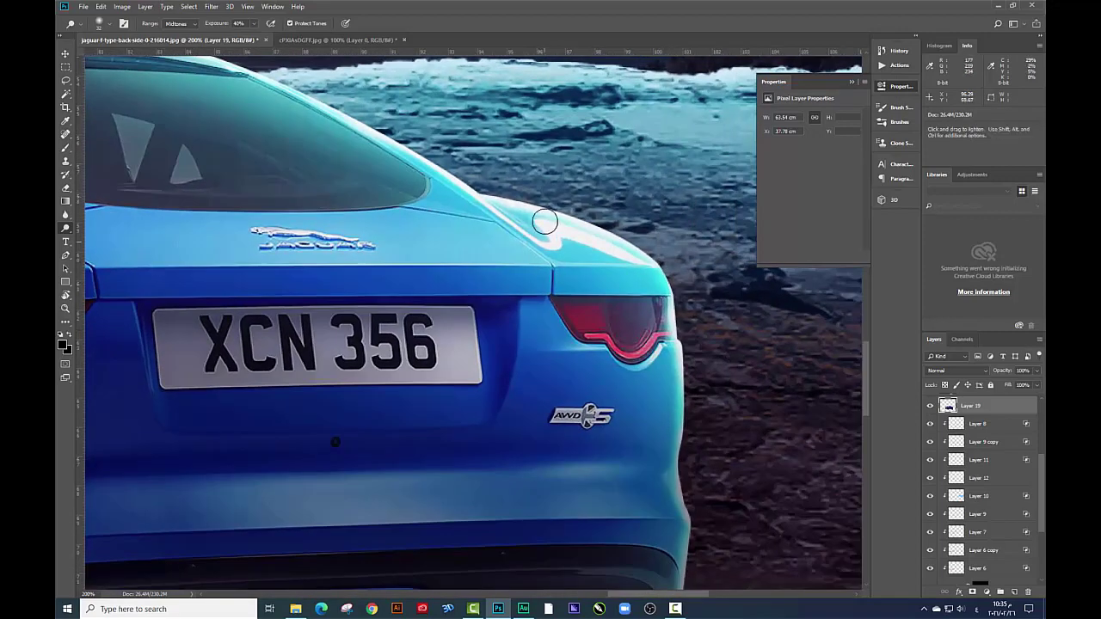
Dodge the bumper highlight near the AWD badge and along the rear bumper
scroll(589, 242, left, 5)
scroll(678, 359, right, 7)
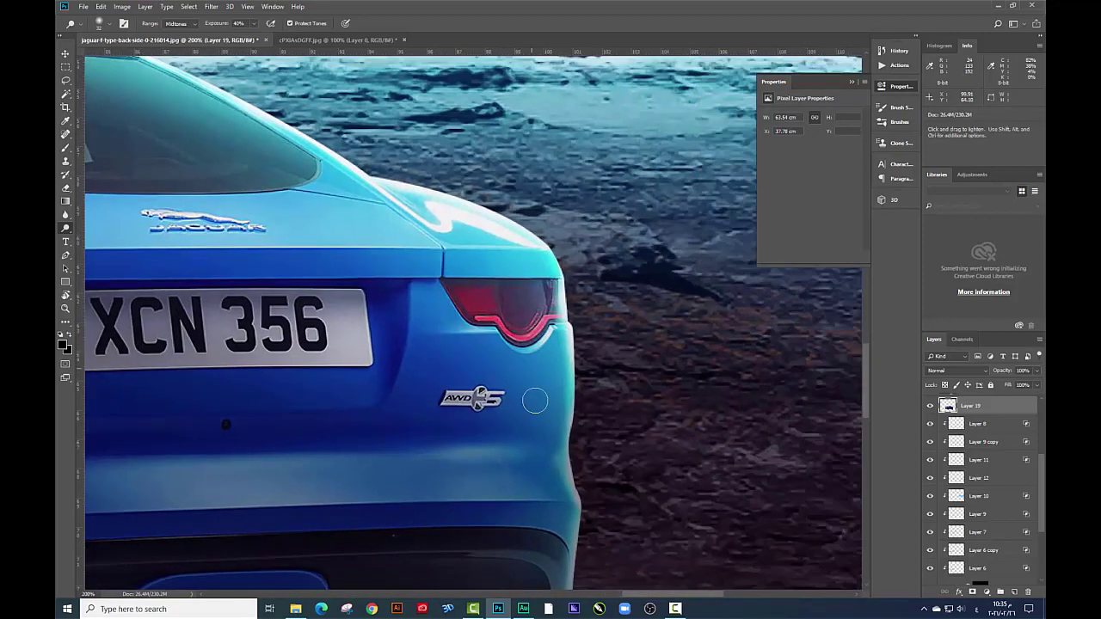
mouse_move(438, 456)
mouse_down()
mouse_move(516, 445)
mouse_move(414, 448)
mouse_up()
scroll(414, 448, down, 2)
scroll(490, 430, left, 5)
scroll(602, 387, left, 5)
scroll(498, 344, right, 2)
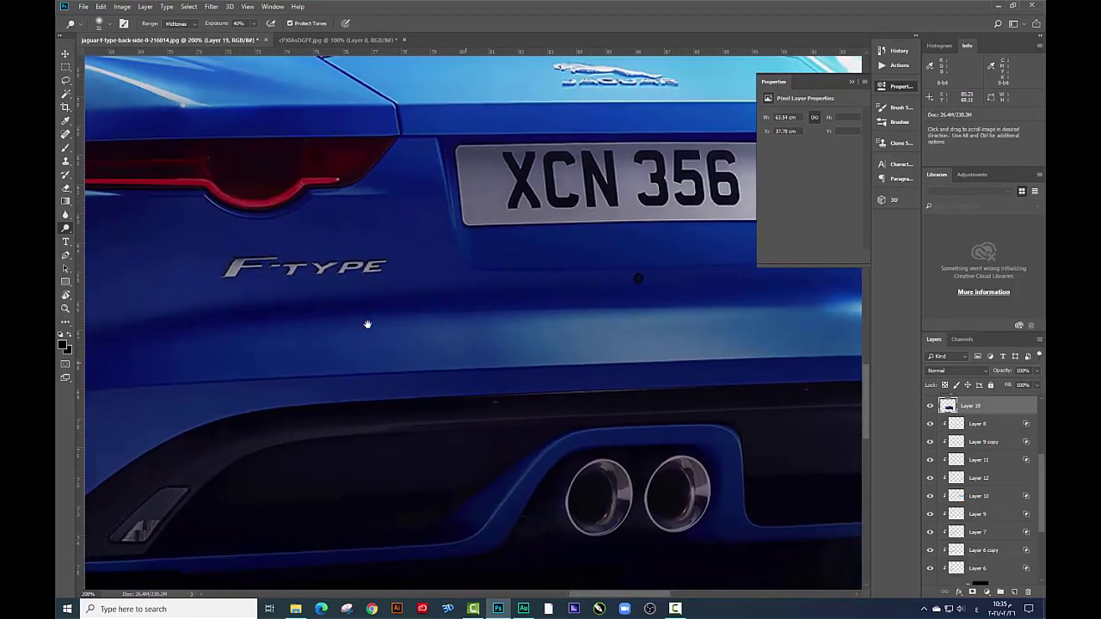
scroll(516, 335, right, 2)
right_click(555, 342)
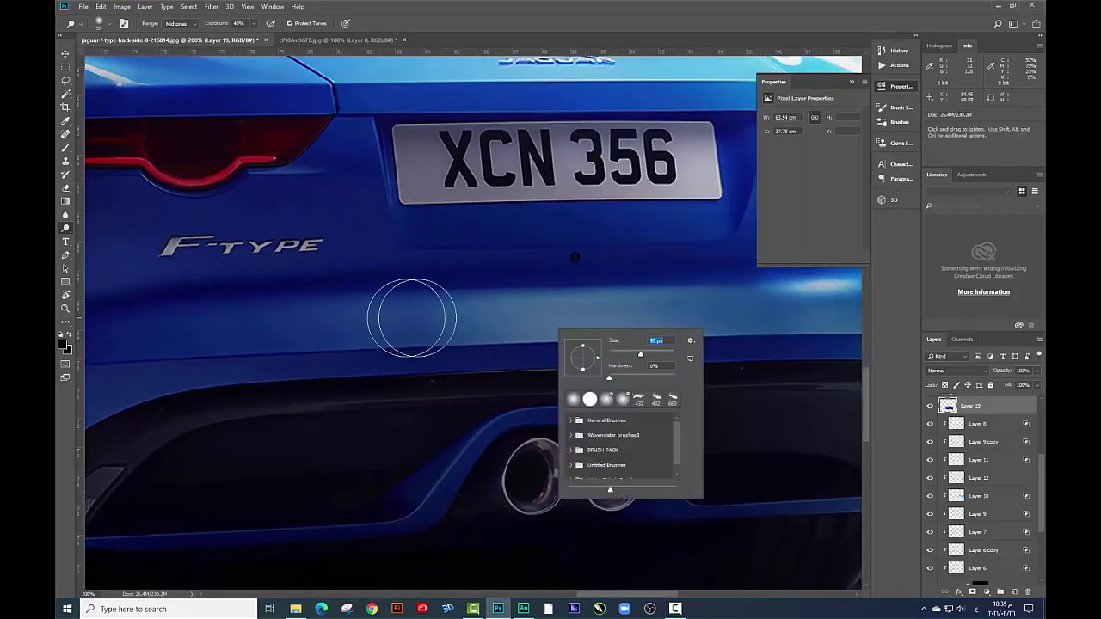
key(Escape)
mouse_move(632, 319)
mouse_down()
mouse_move(762, 319)
mouse_move(284, 319)
mouse_move(893, 314)
mouse_up()
Enlarge the dodge brush and frame the car's lower side
key(ctrl+minus)
key(ctrl+minus)
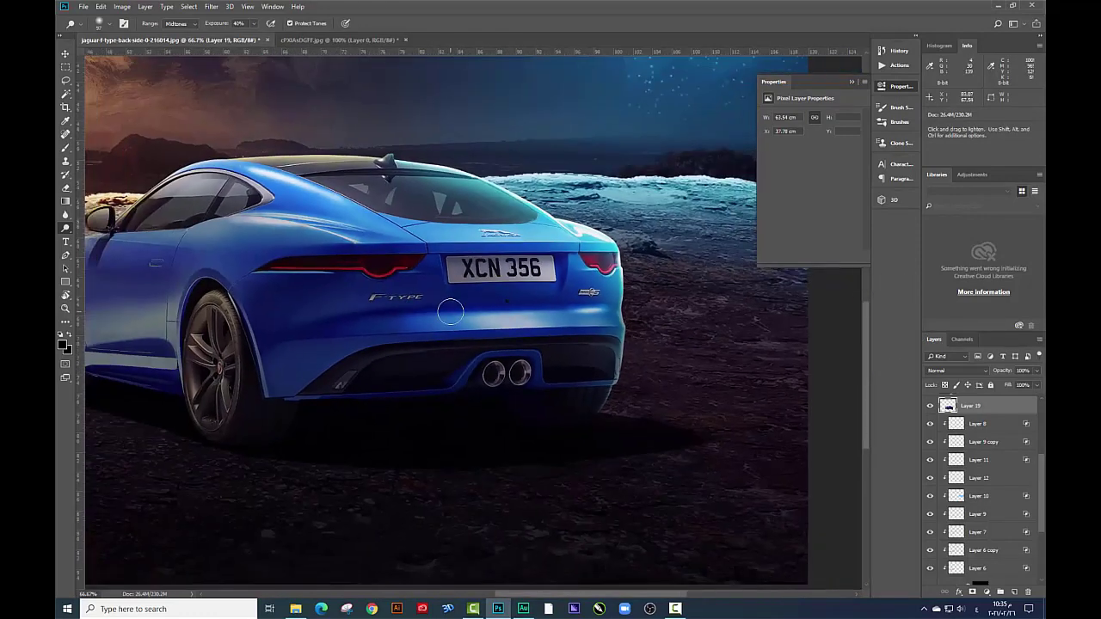
right_click(408, 297)
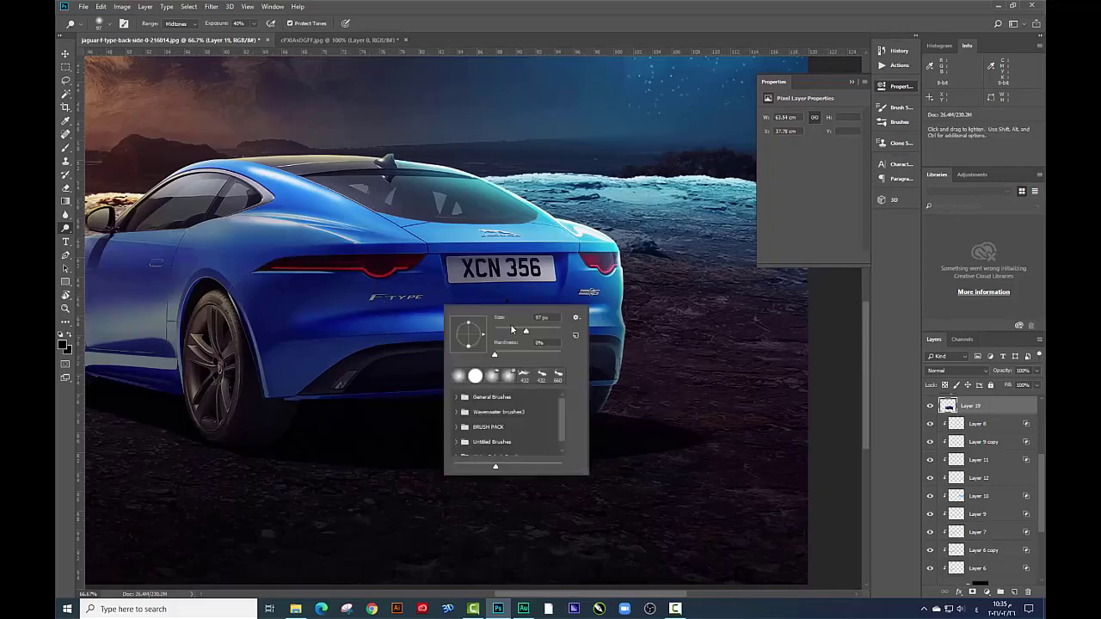
drag(508, 318, 525, 328)
key(Escape)
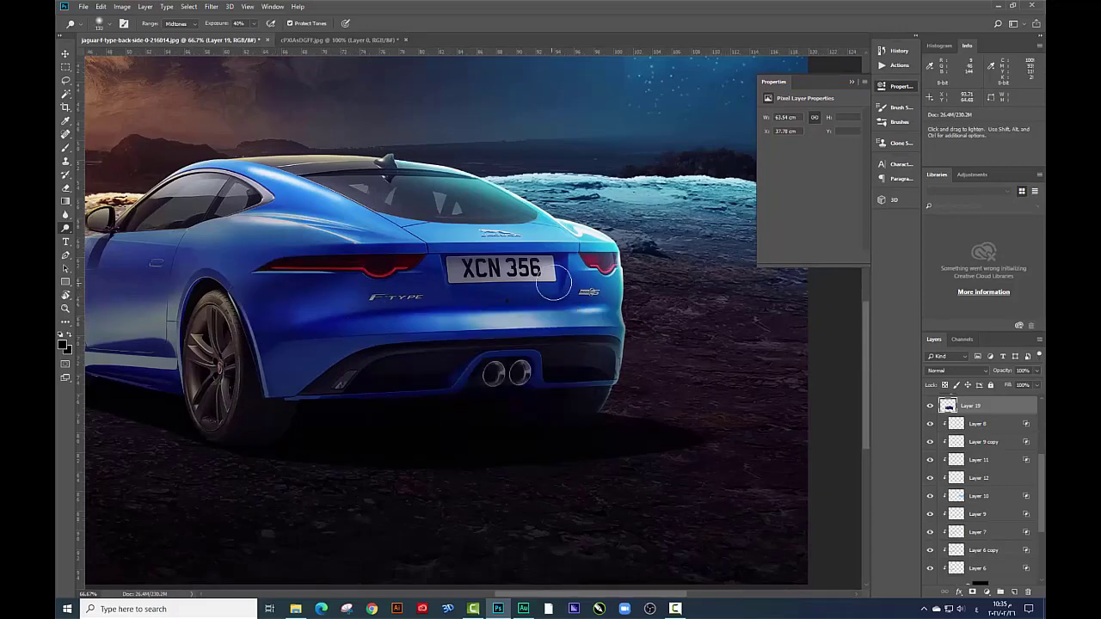
drag(602, 258, 645, 182)
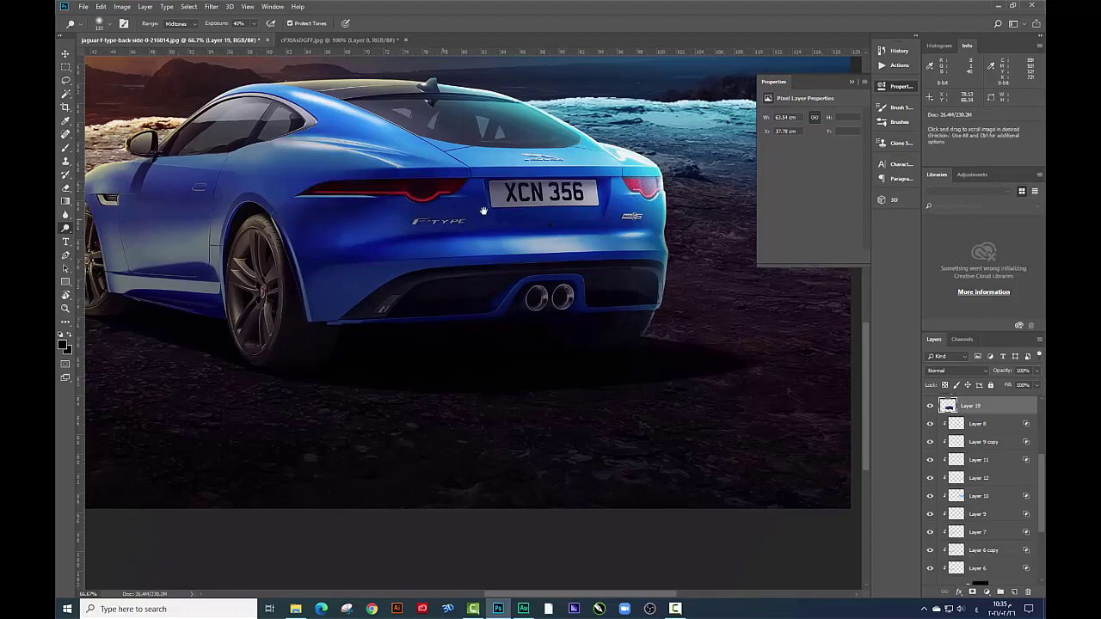
drag(435, 207, 515, 138)
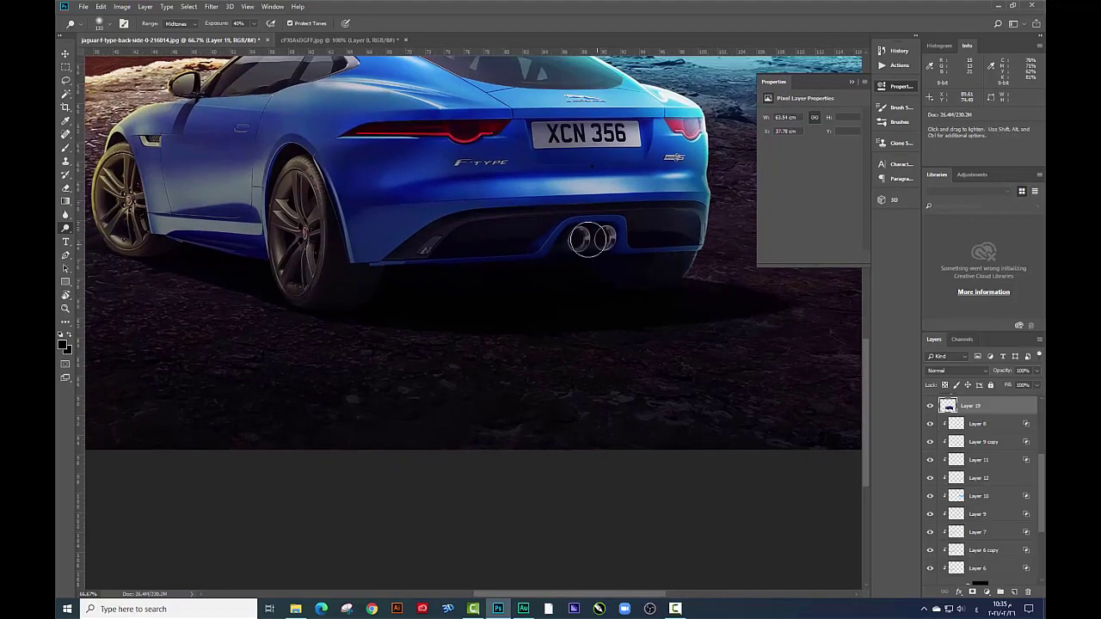
scroll(579, 240, left, 4)
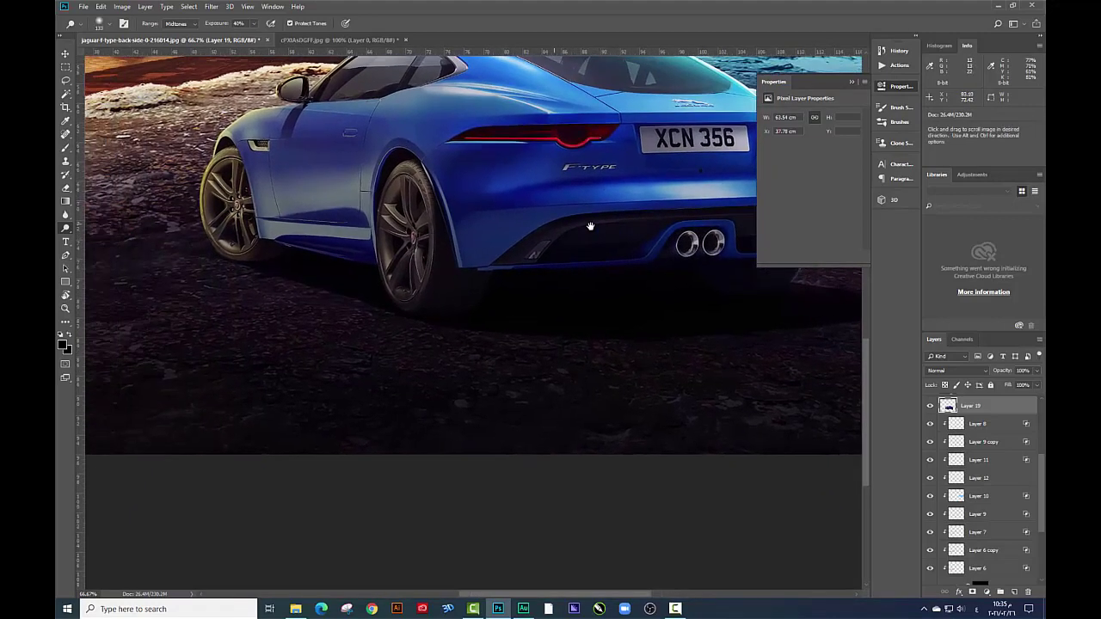
Dodge the rear wheel, front wheel and door panel
mouse_move(434, 219)
mouse_down()
mouse_move(437, 291)
mouse_move(460, 265)
mouse_up()
drag(439, 193, 456, 275)
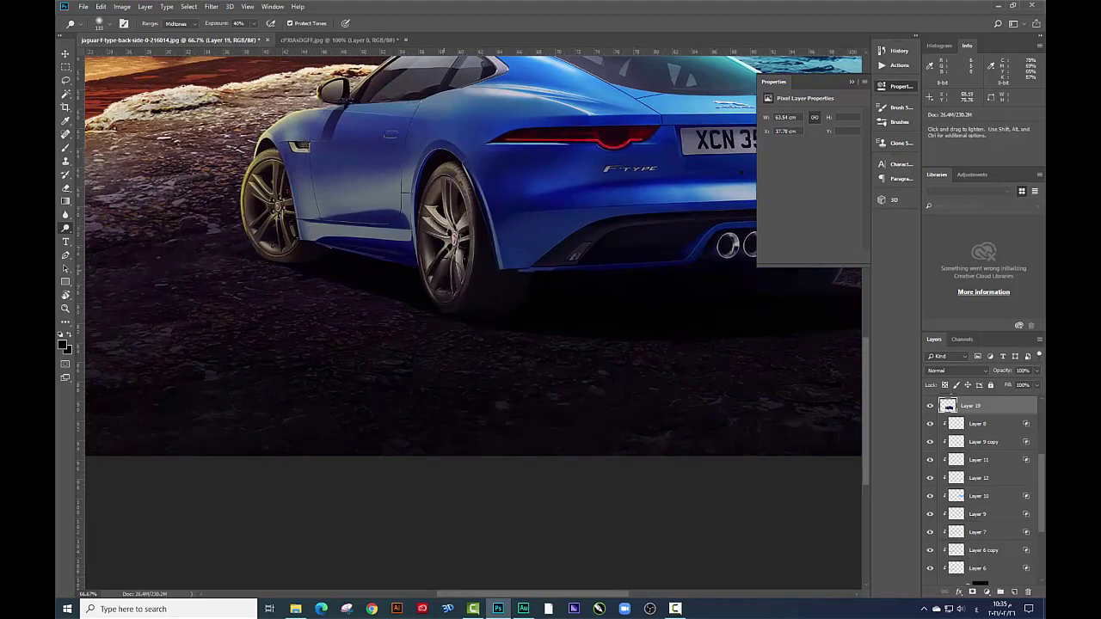
scroll(473, 258, left, 1)
mouse_move(284, 189)
mouse_down()
mouse_move(297, 253)
mouse_move(284, 228)
mouse_move(277, 252)
mouse_up()
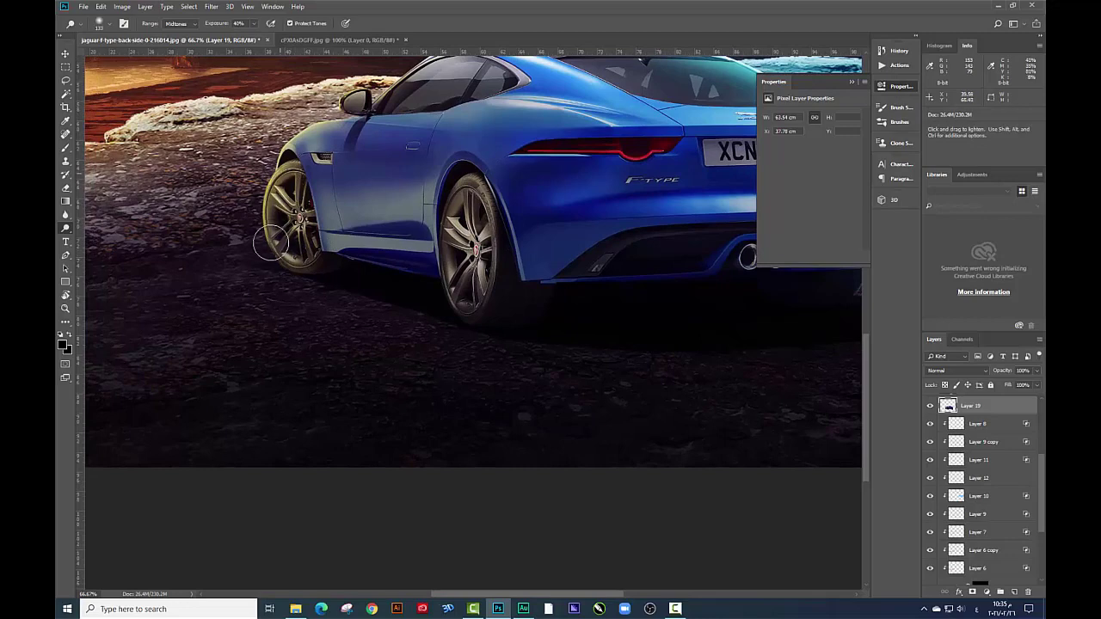
mouse_move(323, 183)
mouse_down()
mouse_move(335, 204)
mouse_move(430, 258)
mouse_up()
mouse_move(331, 202)
mouse_down()
mouse_move(434, 224)
mouse_move(336, 189)
mouse_up()
Undo the sill stroke and dodge the front fender and wheel arch
drag(442, 182, 484, 231)
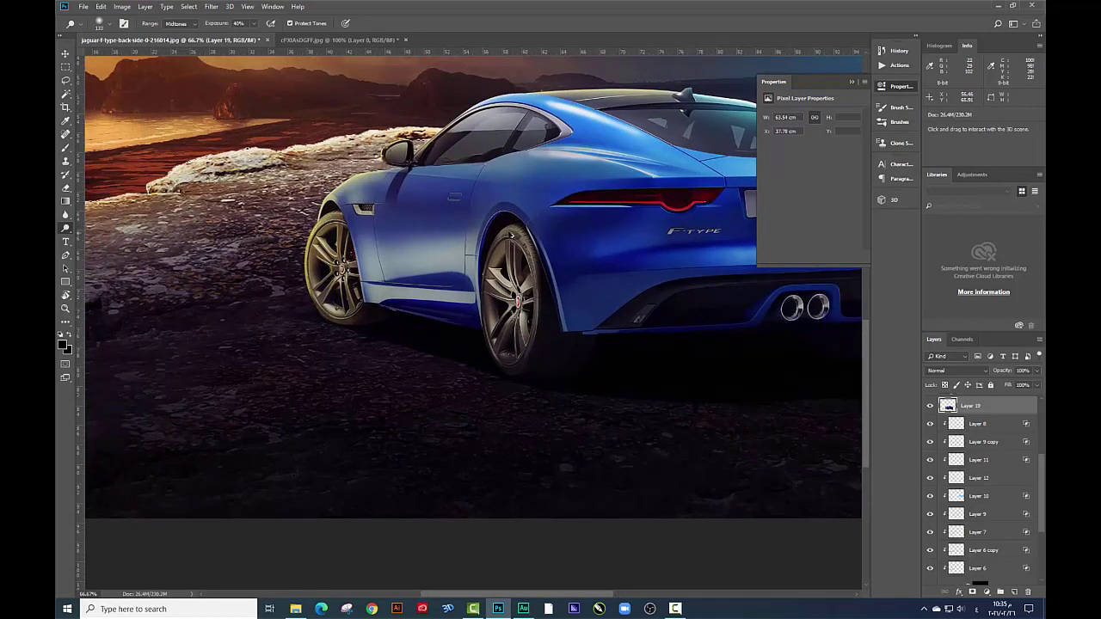
key(ctrl+z)
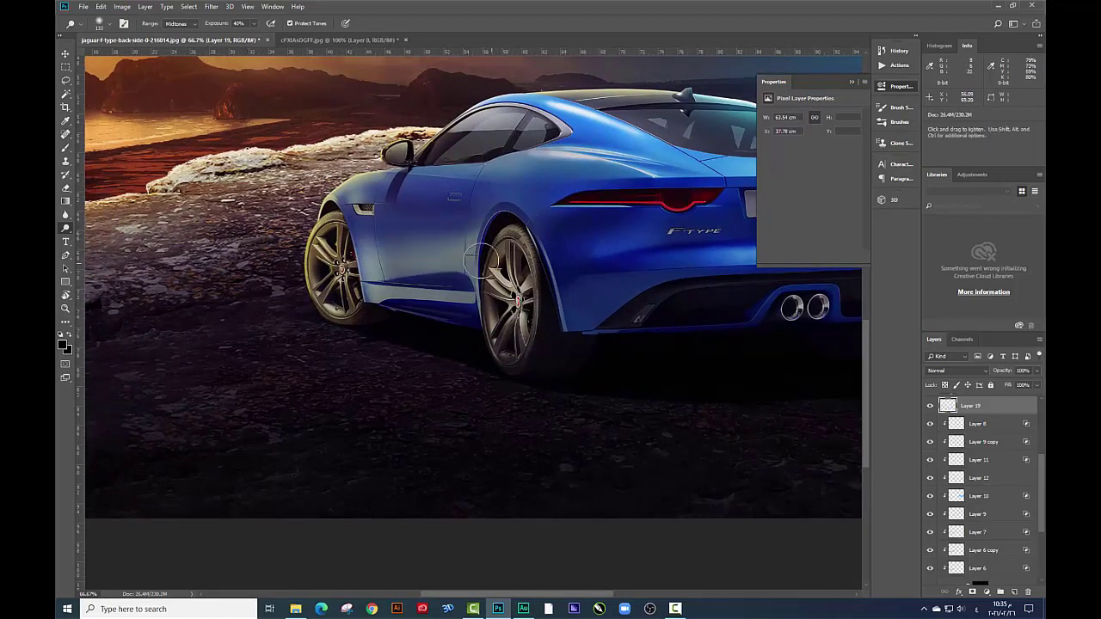
drag(478, 263, 452, 298)
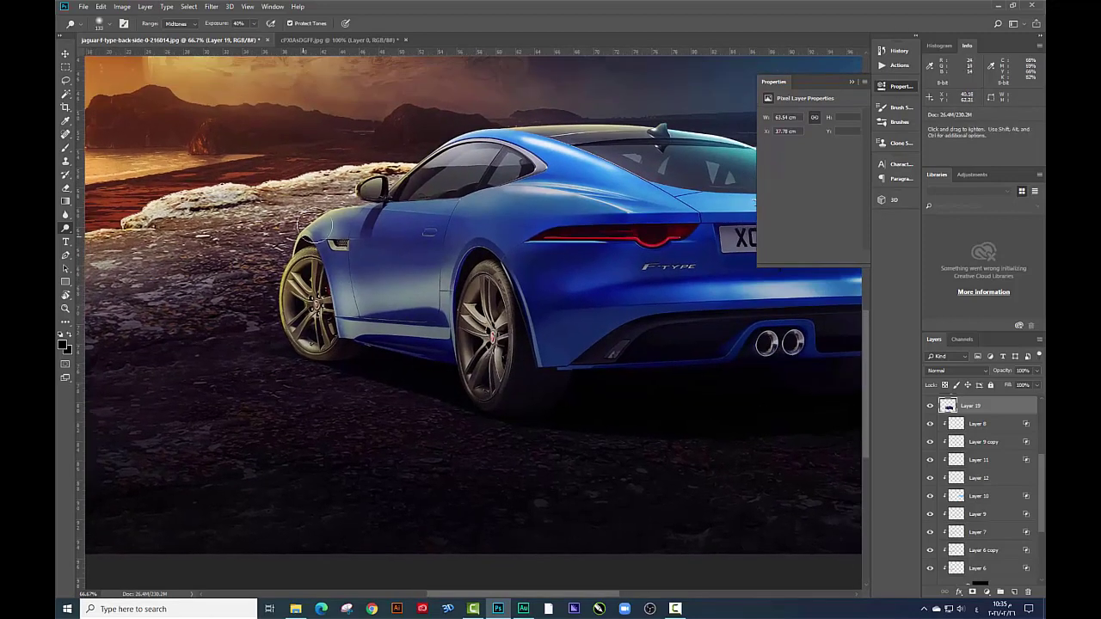
drag(357, 297, 325, 246)
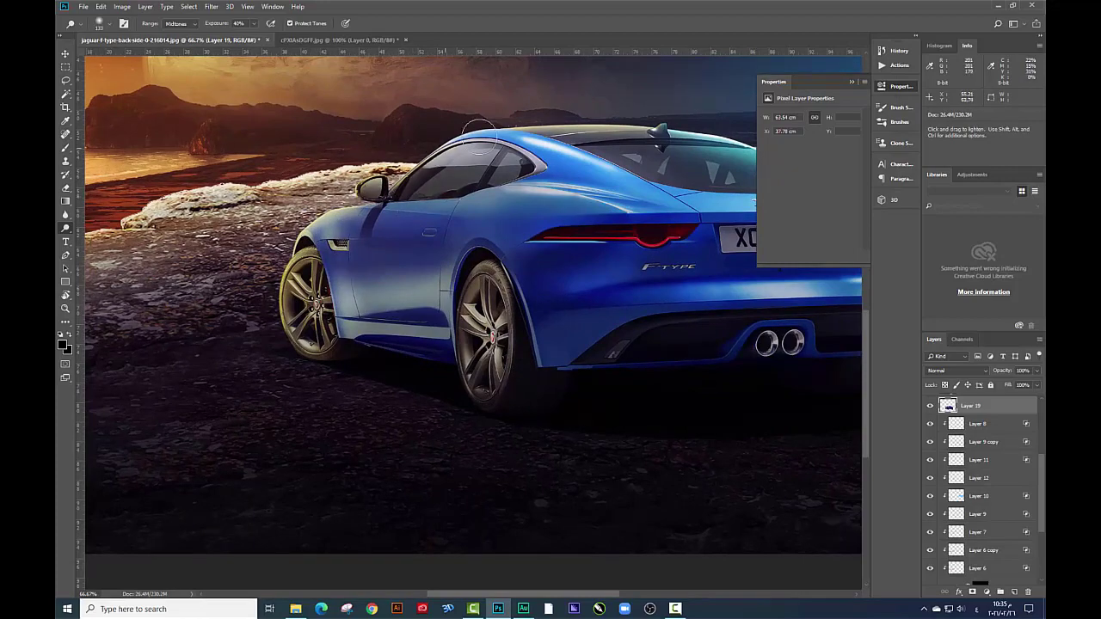
drag(439, 168, 378, 218)
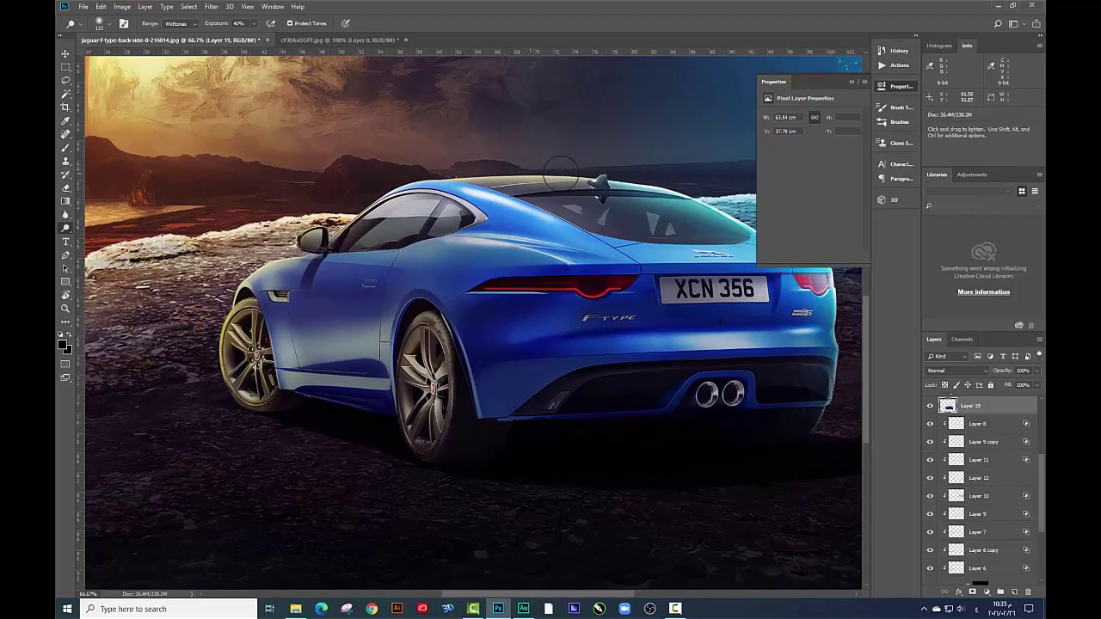
Lighten the car's roof line, then bring the rear side windows into view
drag(559, 168, 547, 188)
scroll(470, 216, up, 1)
scroll(469, 216, up, 1)
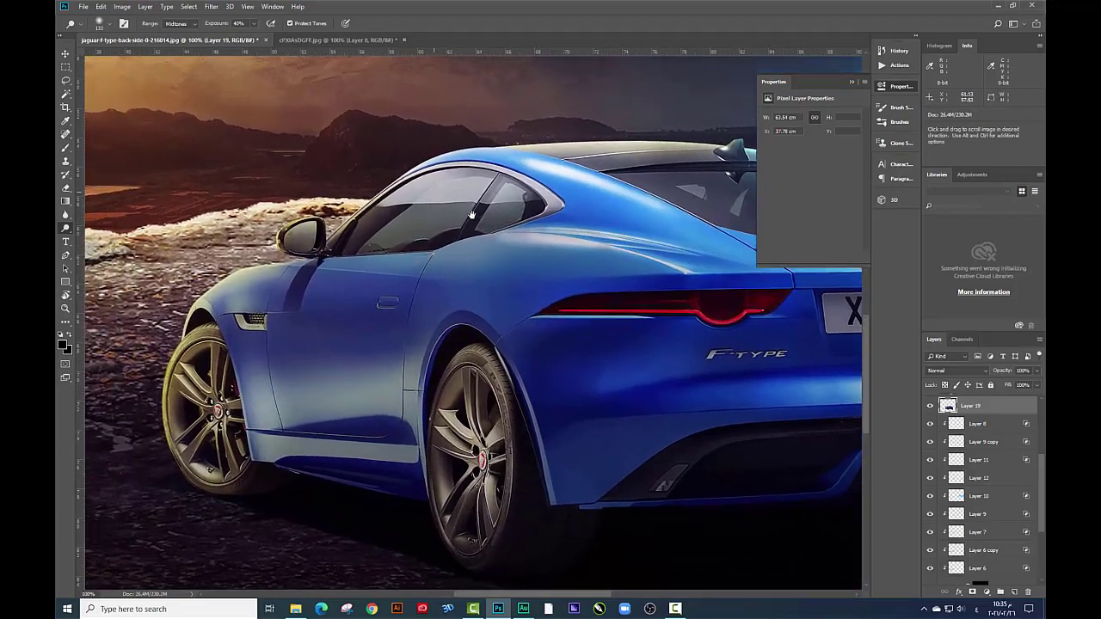
scroll(469, 216, up, 2)
drag(467, 266, 453, 380)
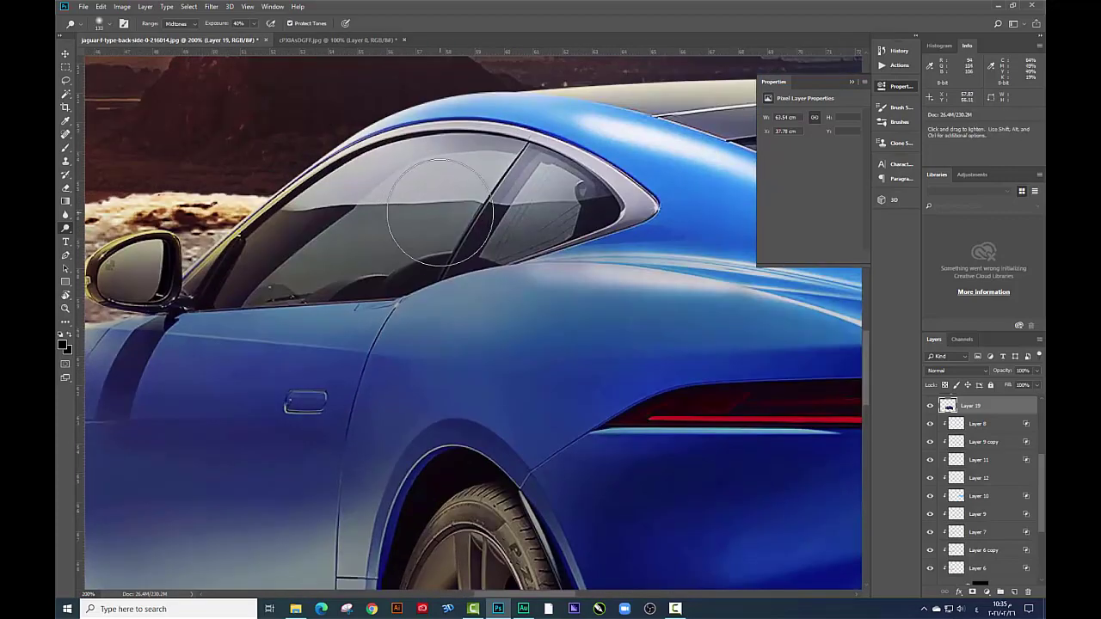
scroll(440, 210, down, 3)
scroll(376, 281, up, 1)
right_click(376, 281)
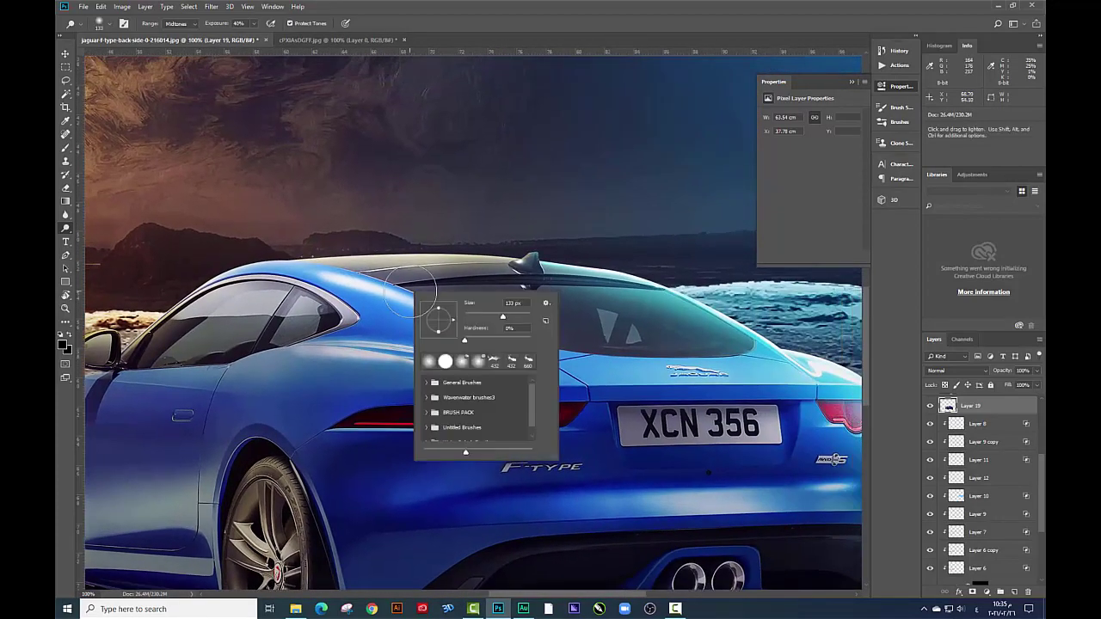
key(Escape)
Inspect the car's rear and the planet, then lighten the body near the rear side window
drag(319, 271, 230, 254)
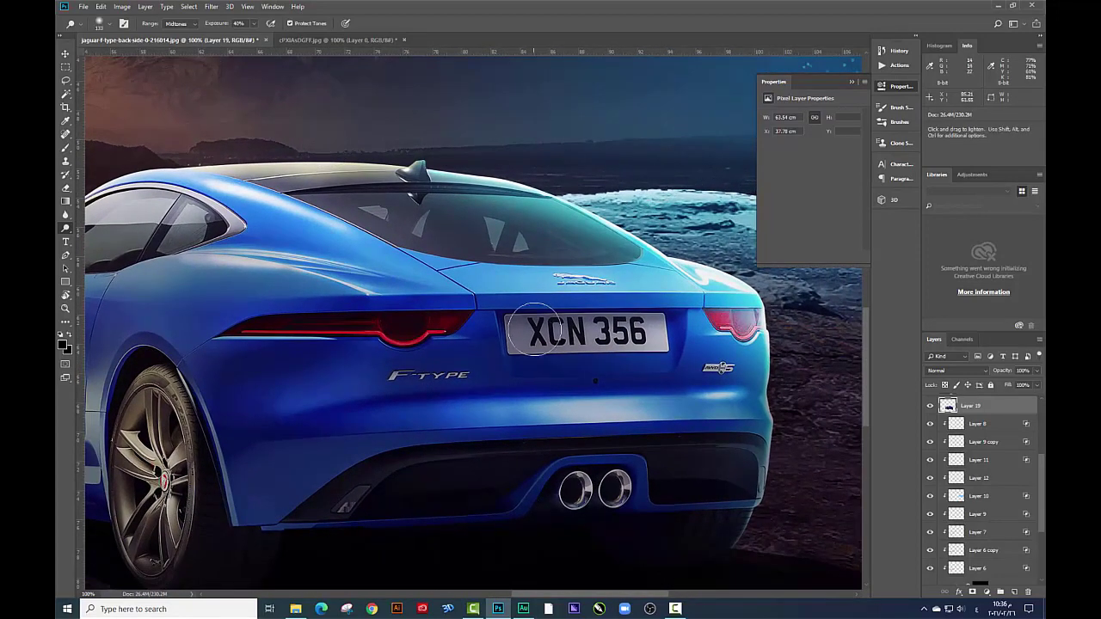
mouse_move(673, 350)
mouse_down()
mouse_move(661, 338)
mouse_move(661, 285)
mouse_up()
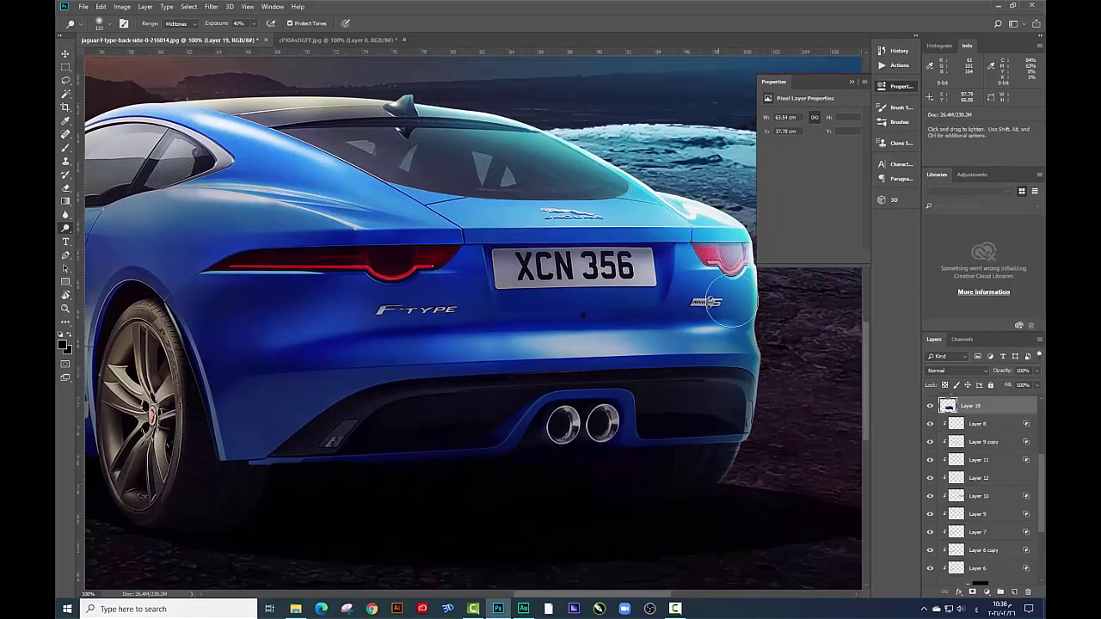
scroll(661, 327, down, 2)
scroll(660, 334, down, 2)
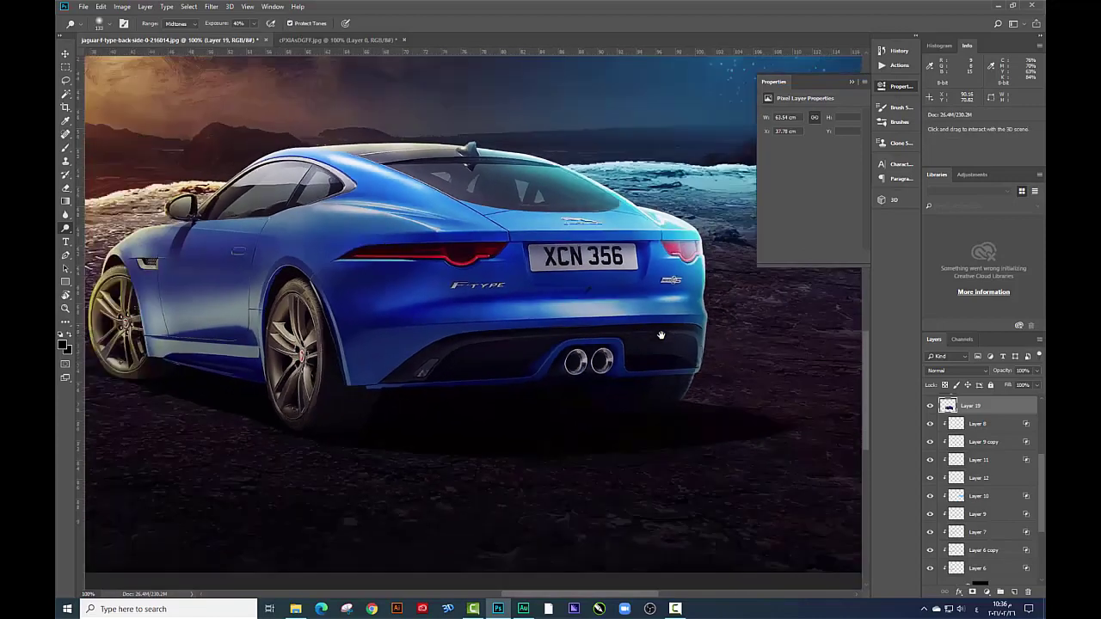
scroll(661, 335, down, 2)
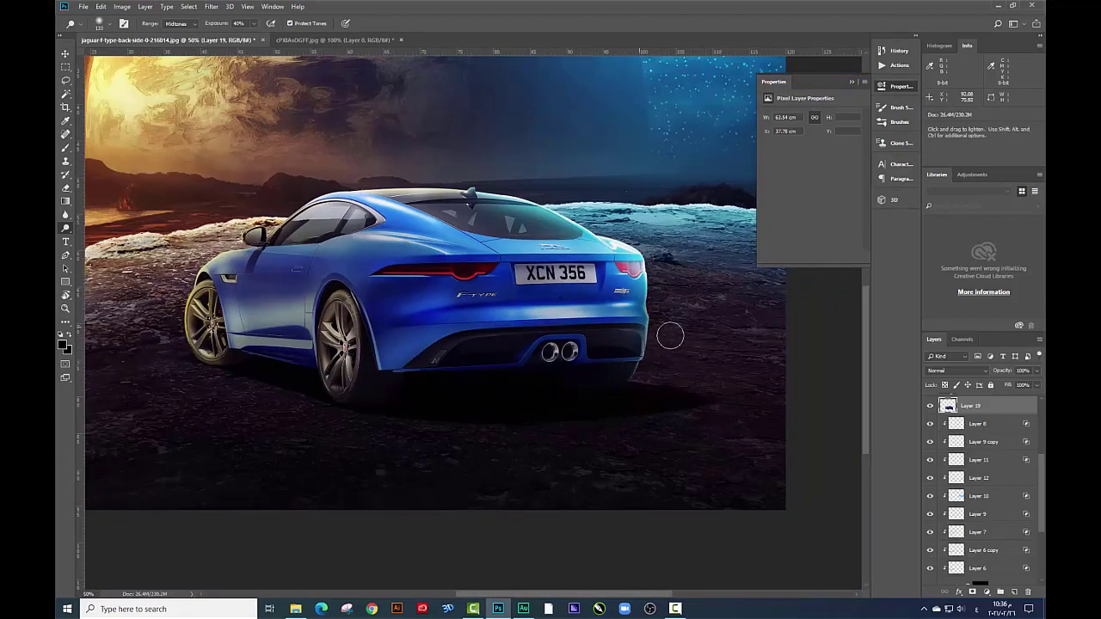
drag(670, 335, 903, 352)
scroll(560, 327, down, 2)
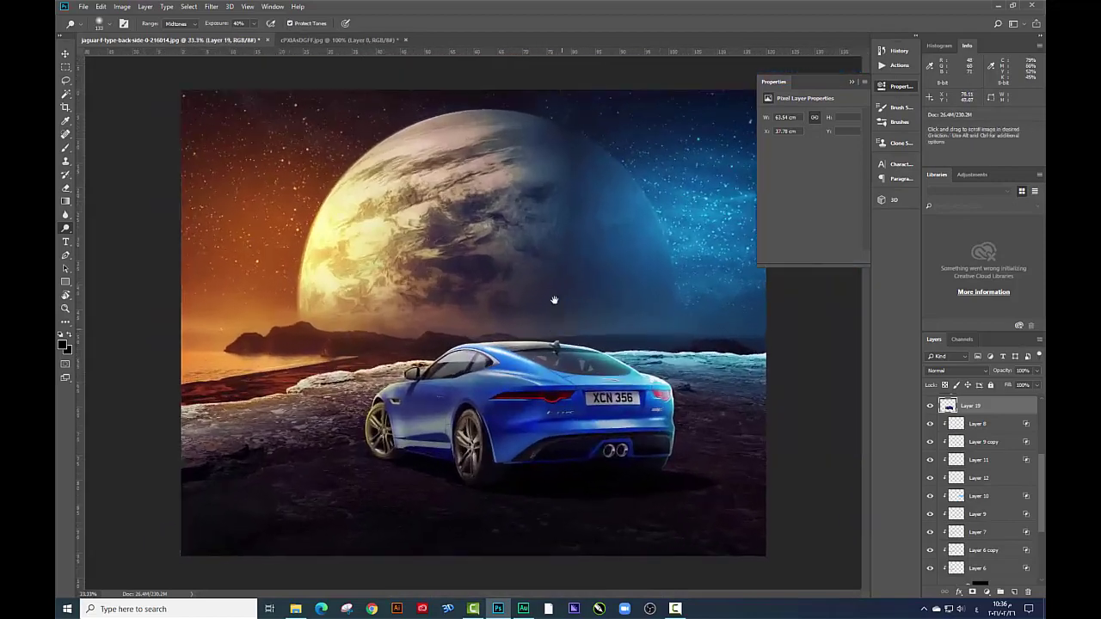
scroll(528, 265, up, 1)
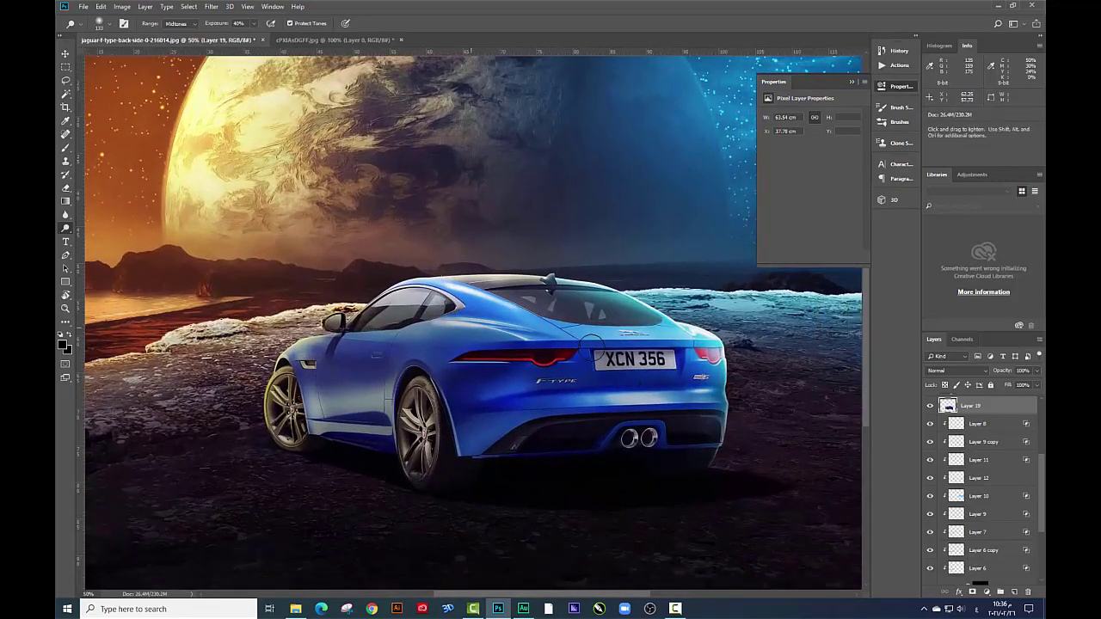
drag(416, 329, 411, 330)
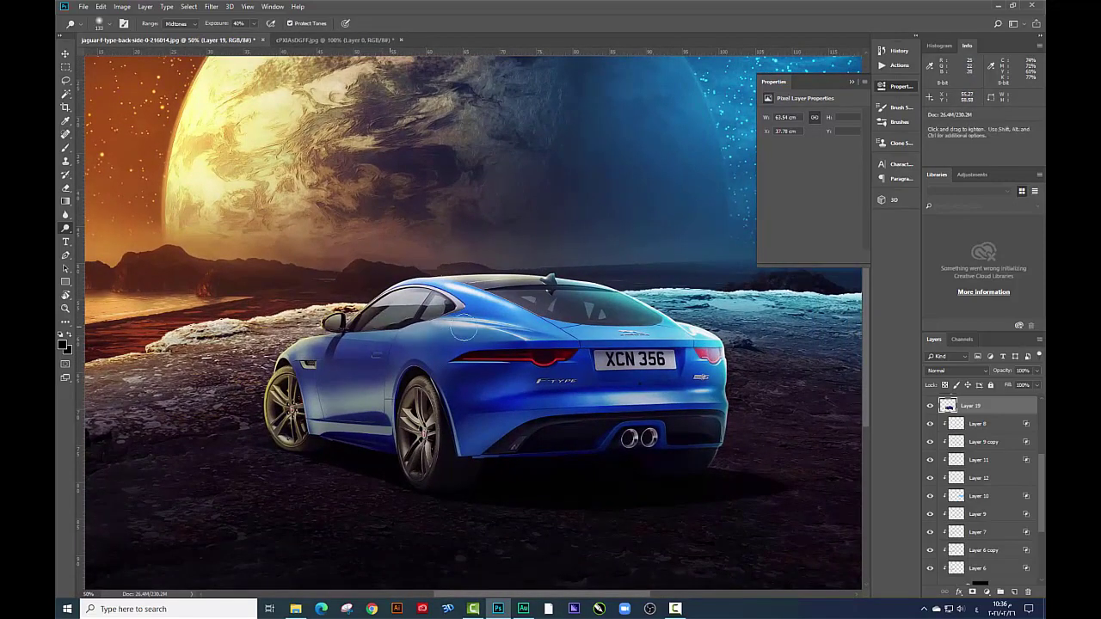
scroll(462, 328, up, 1)
drag(352, 289, 436, 282)
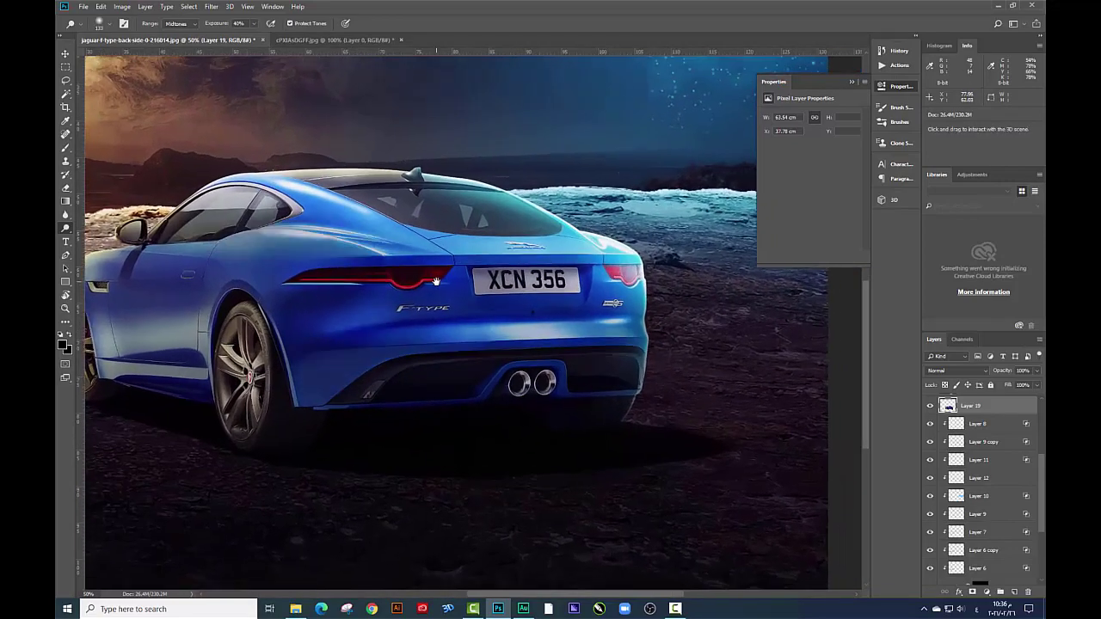
On a new layer, paint a red glow over the left taillight with a smaller brush at 100% flow
click(1015, 593)
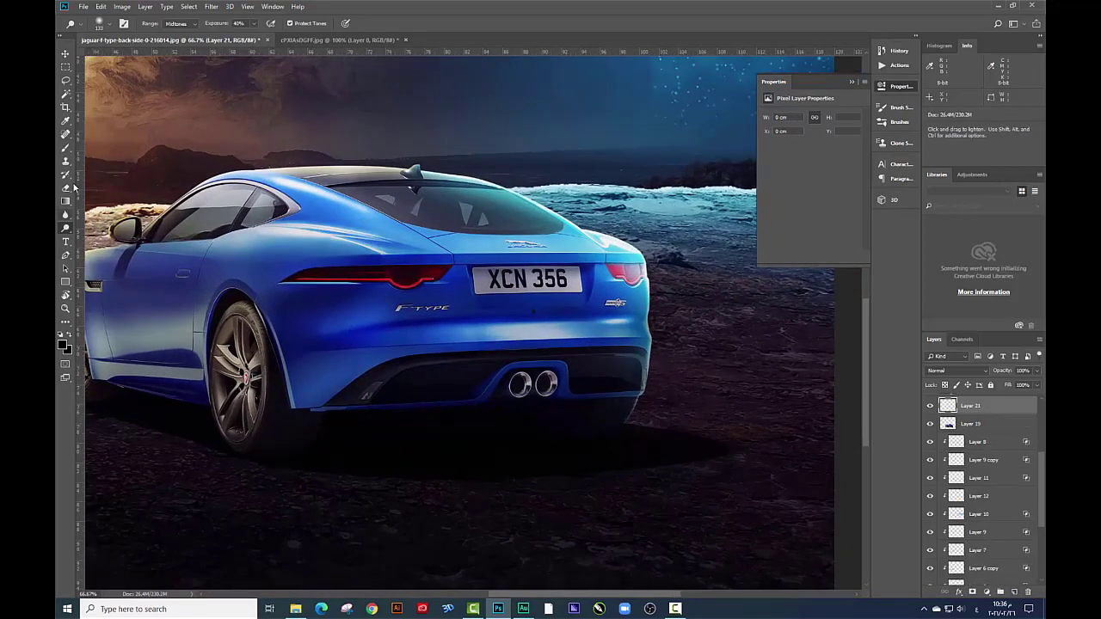
click(64, 147)
click(63, 345)
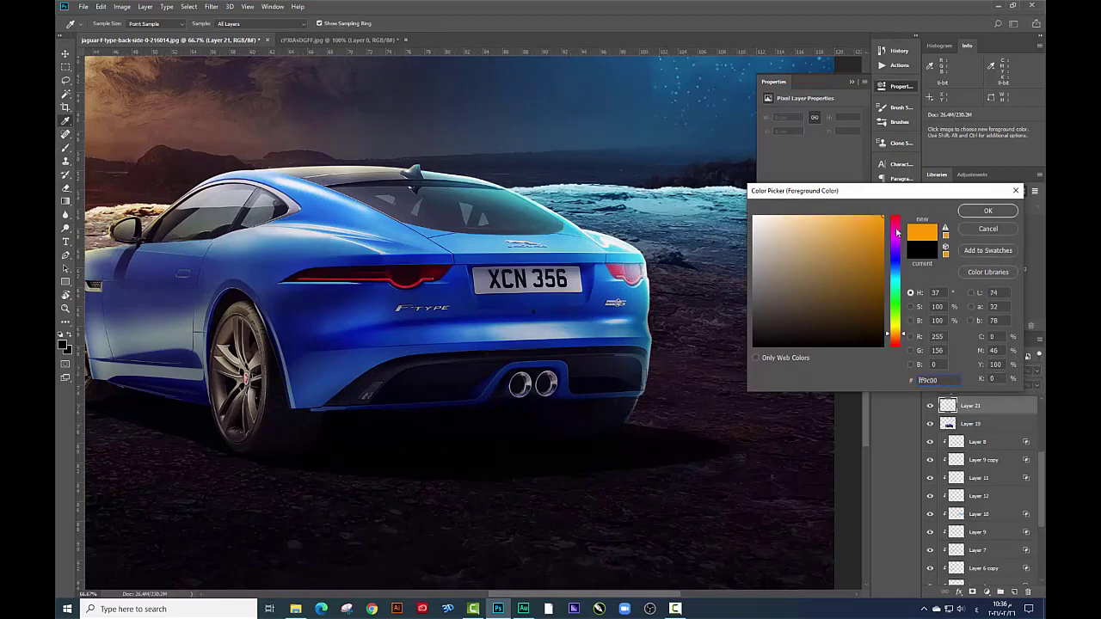
click(983, 212)
right_click(519, 314)
drag(550, 295, 499, 295)
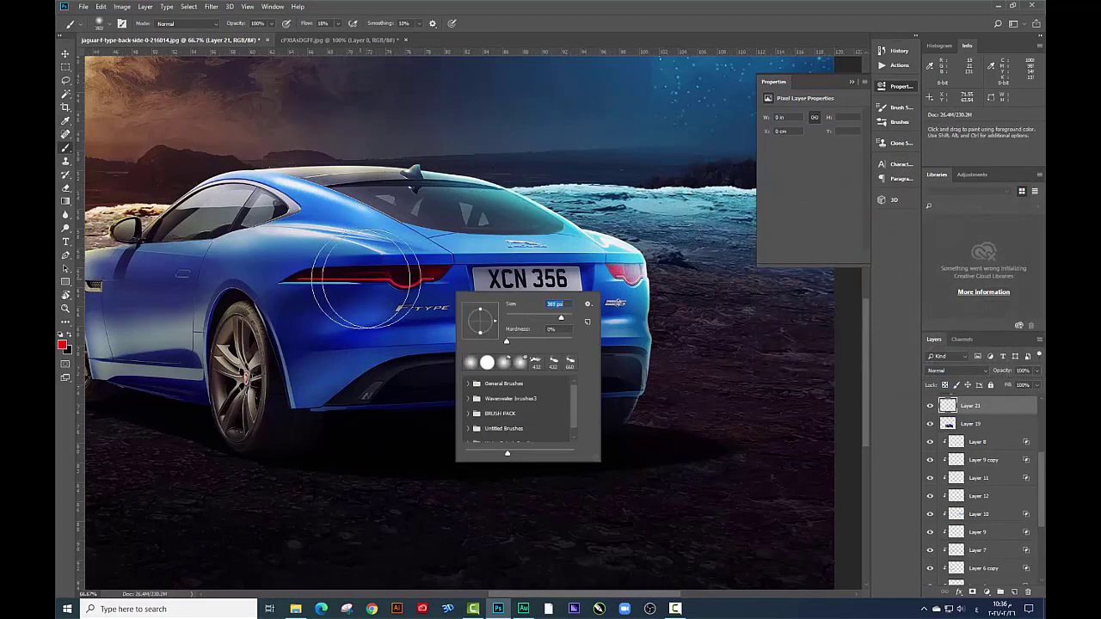
key(Return)
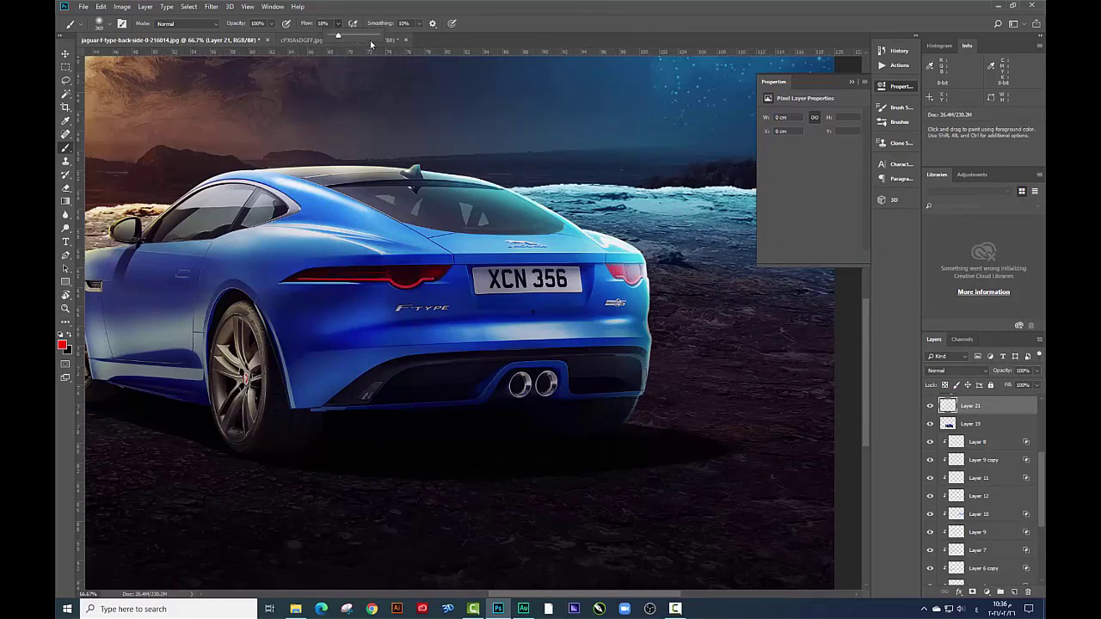
drag(338, 35, 376, 35)
click(393, 267)
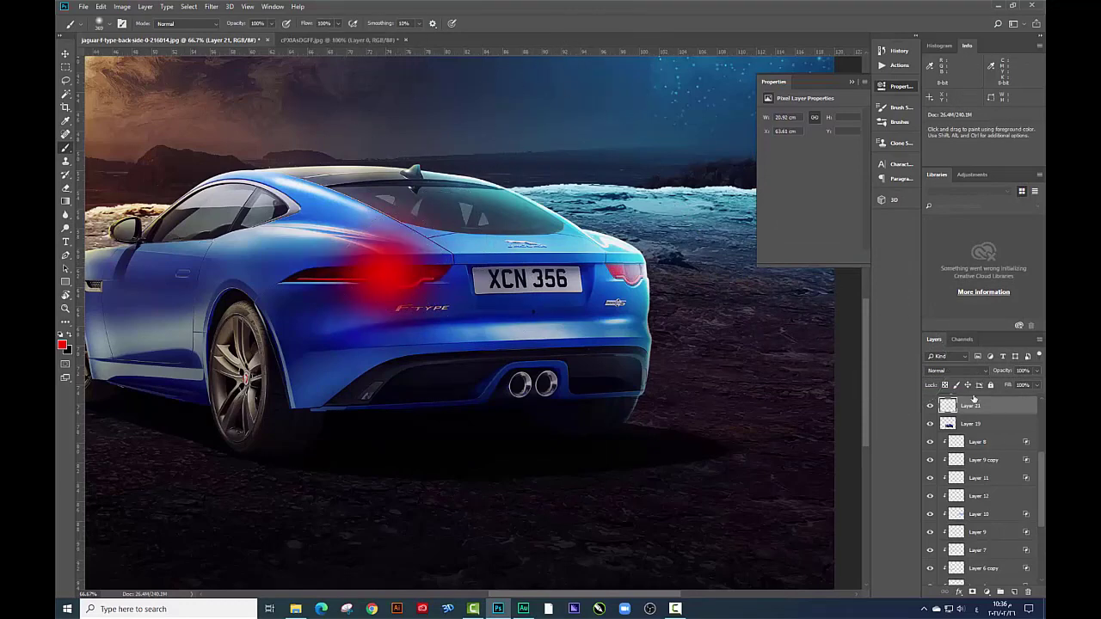
Try Color Dodge, Linear Dodge (Add) and Soft Light on the glow layer, settling on Screen
click(957, 370)
click(954, 207)
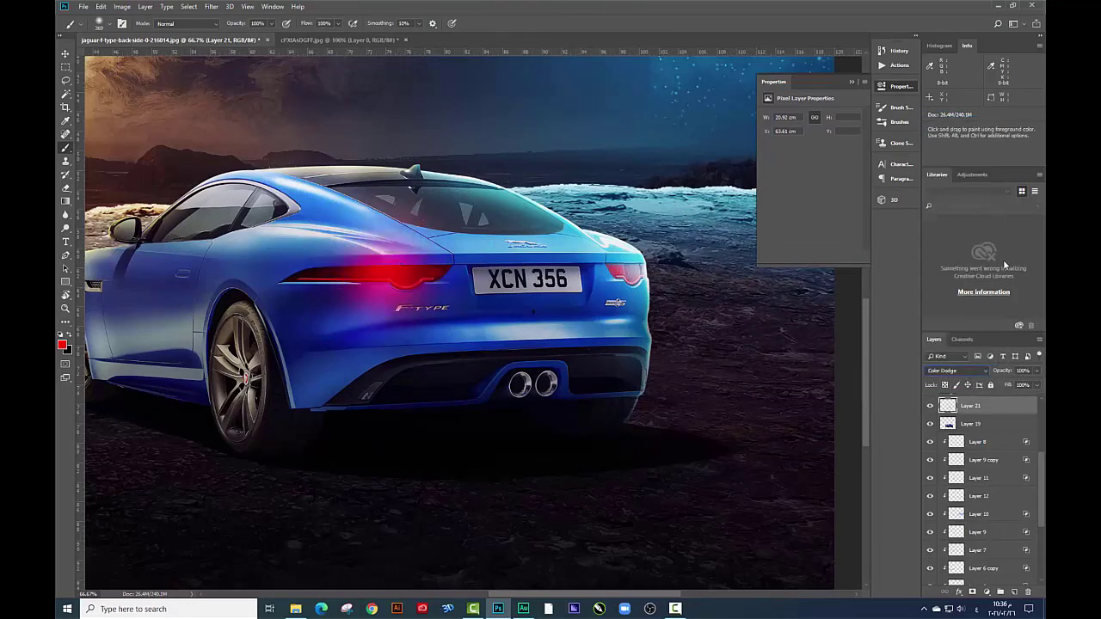
click(946, 371)
click(948, 215)
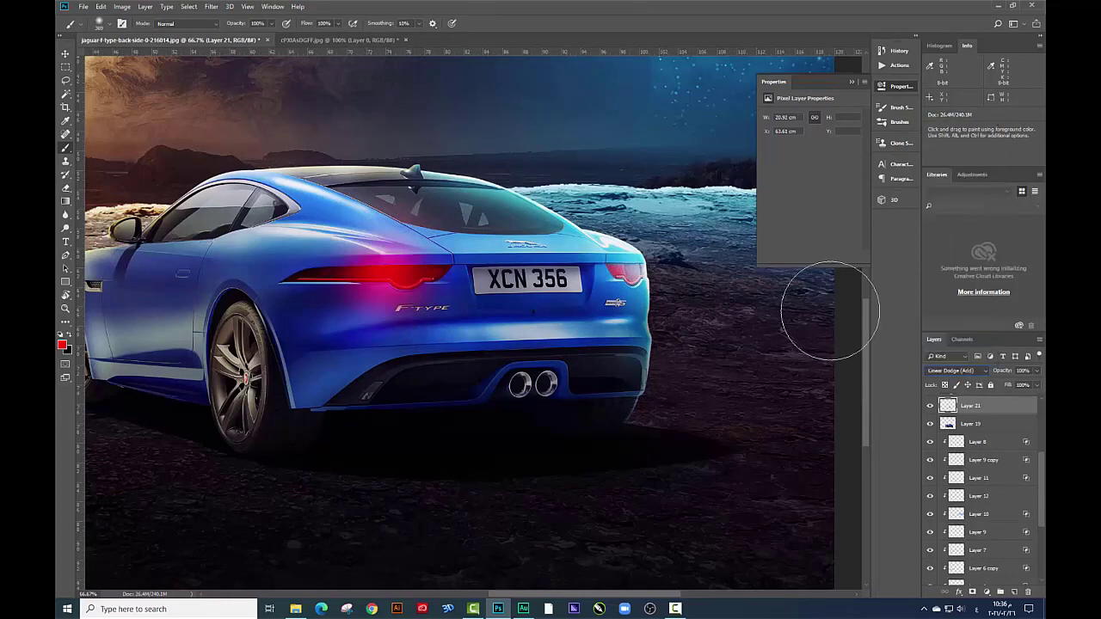
click(927, 371)
click(945, 244)
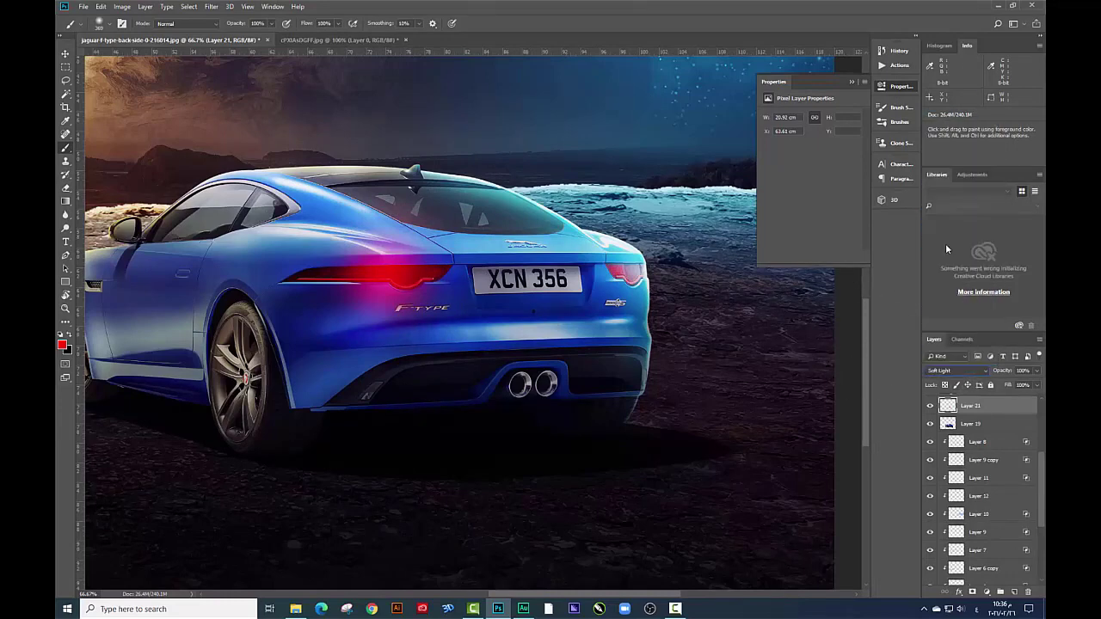
click(941, 372)
click(950, 196)
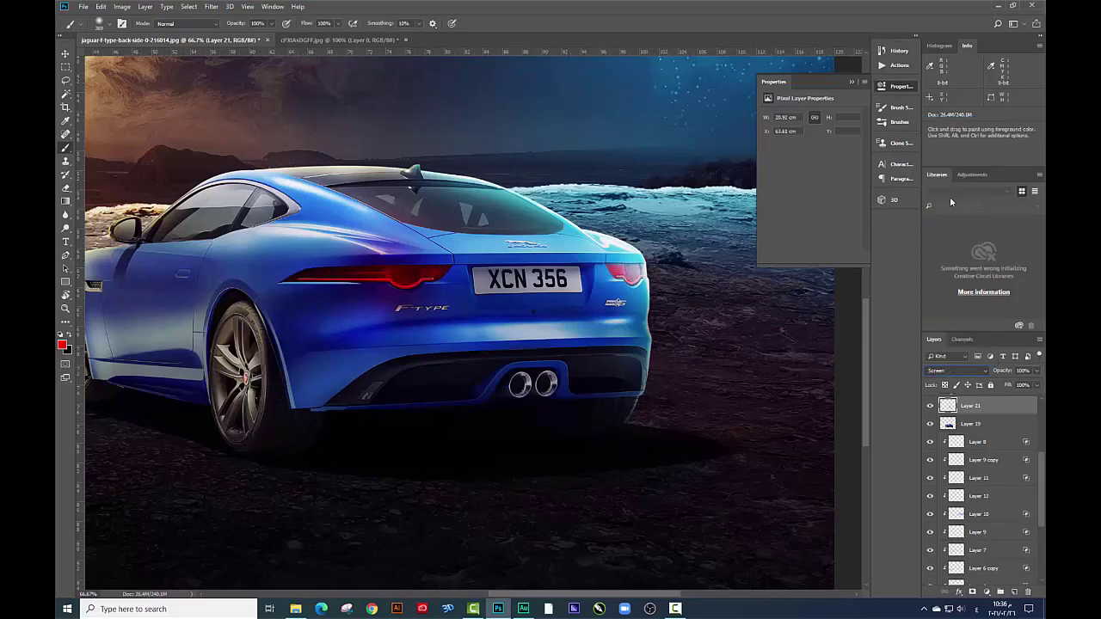
Move the glow layer higher in the stack and enlarge the red glow over the taillight
click(66, 55)
mouse_move(970, 405)
mouse_down()
mouse_move(984, 321)
mouse_move(976, 402)
mouse_up()
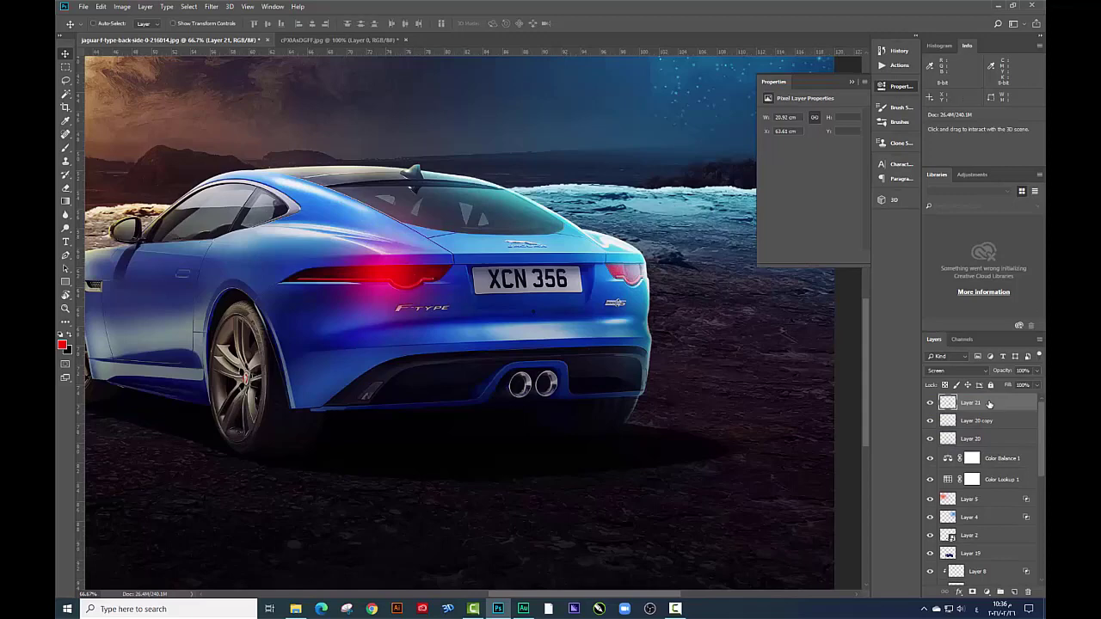
key(ctrl+t)
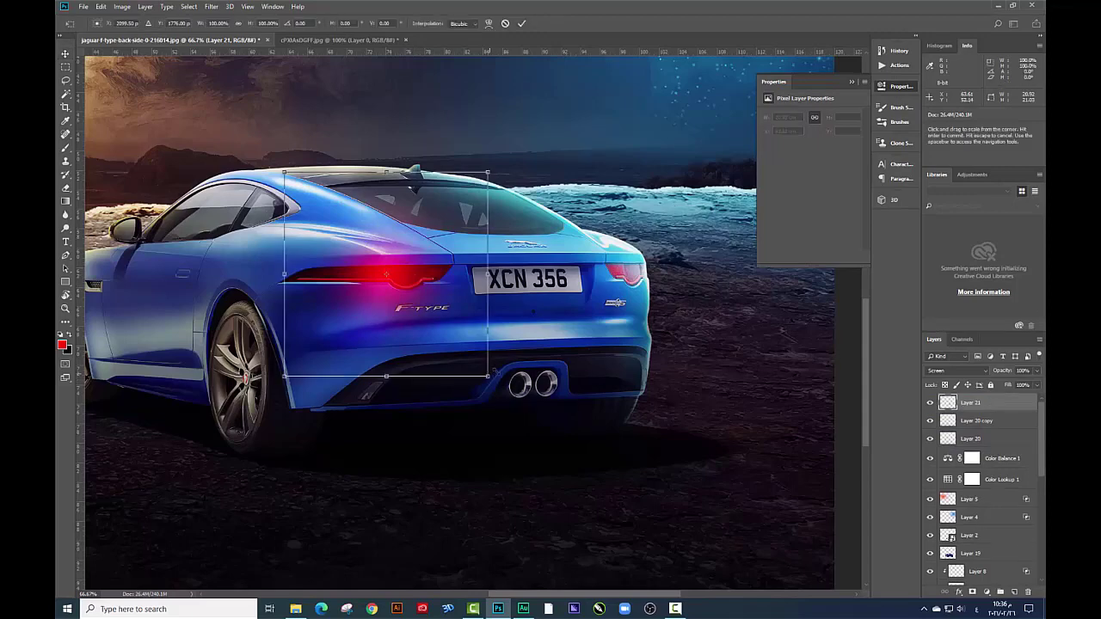
drag(488, 376, 540, 360)
key(Return)
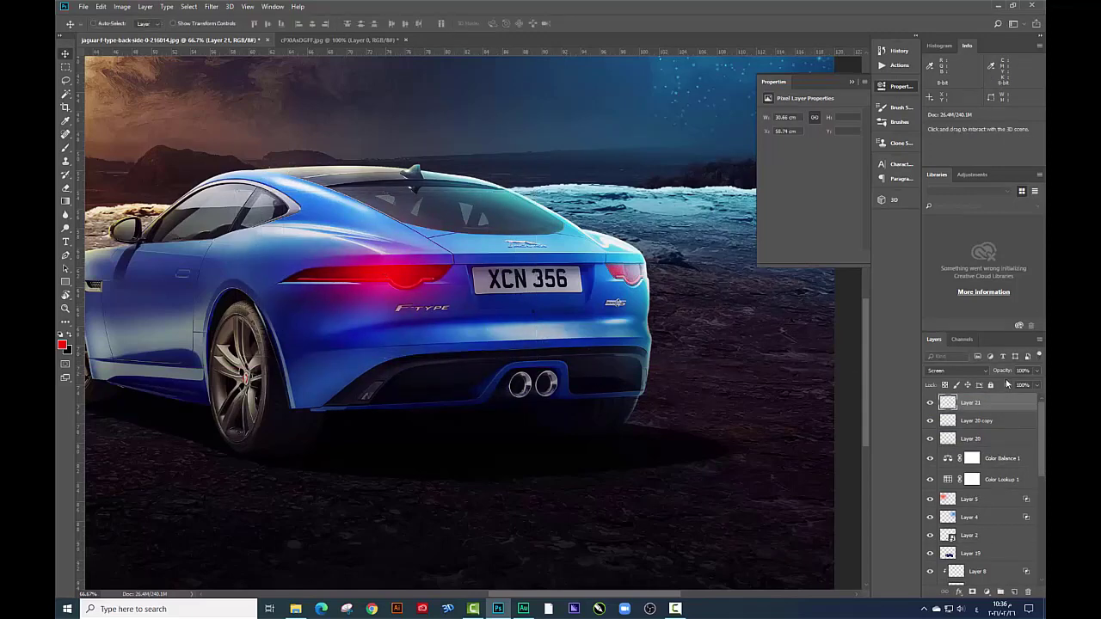
Lower the glow to 45% opacity, hide Layer 21, and add a new empty layer
drag(1025, 382, 998, 384)
mouse_move(470, 278)
mouse_down()
mouse_move(741, 166)
mouse_move(594, 292)
mouse_up()
click(954, 370)
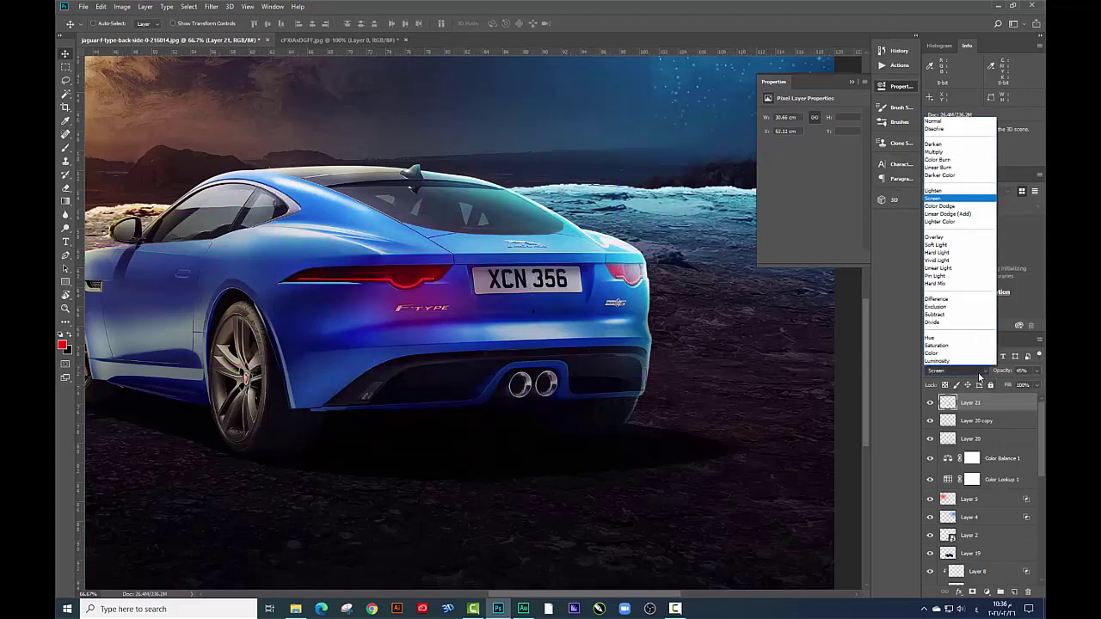
click(625, 320)
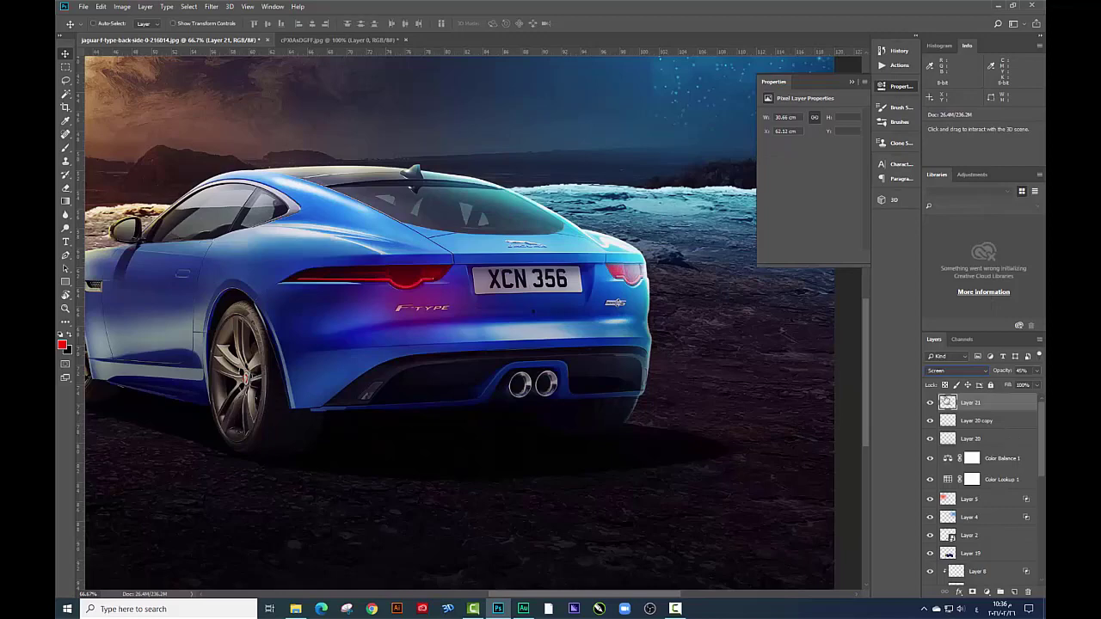
click(930, 405)
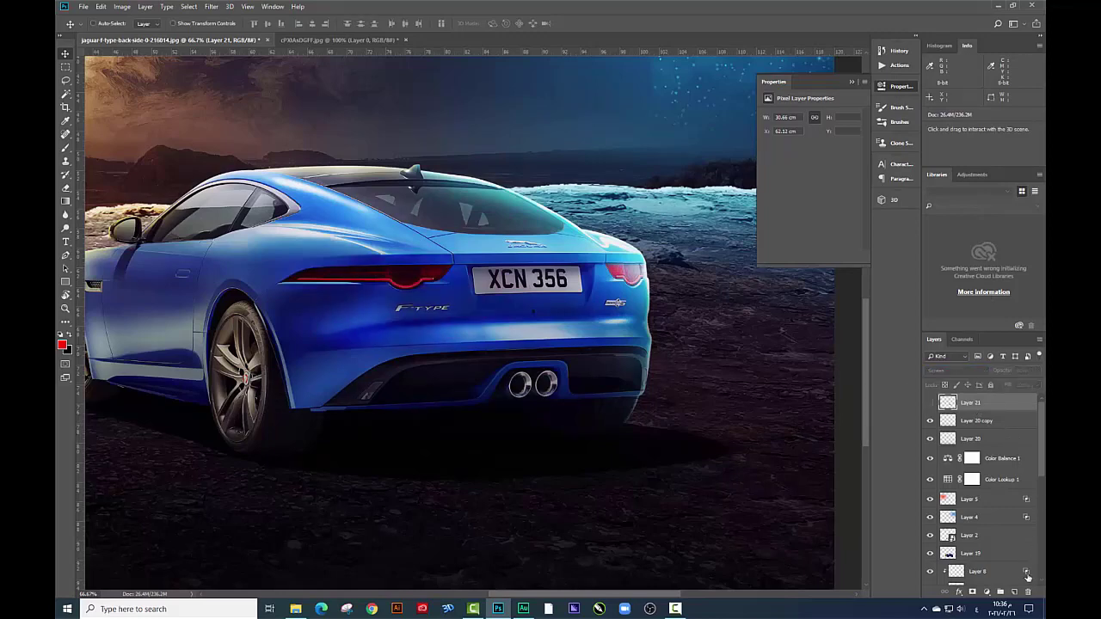
click(1015, 592)
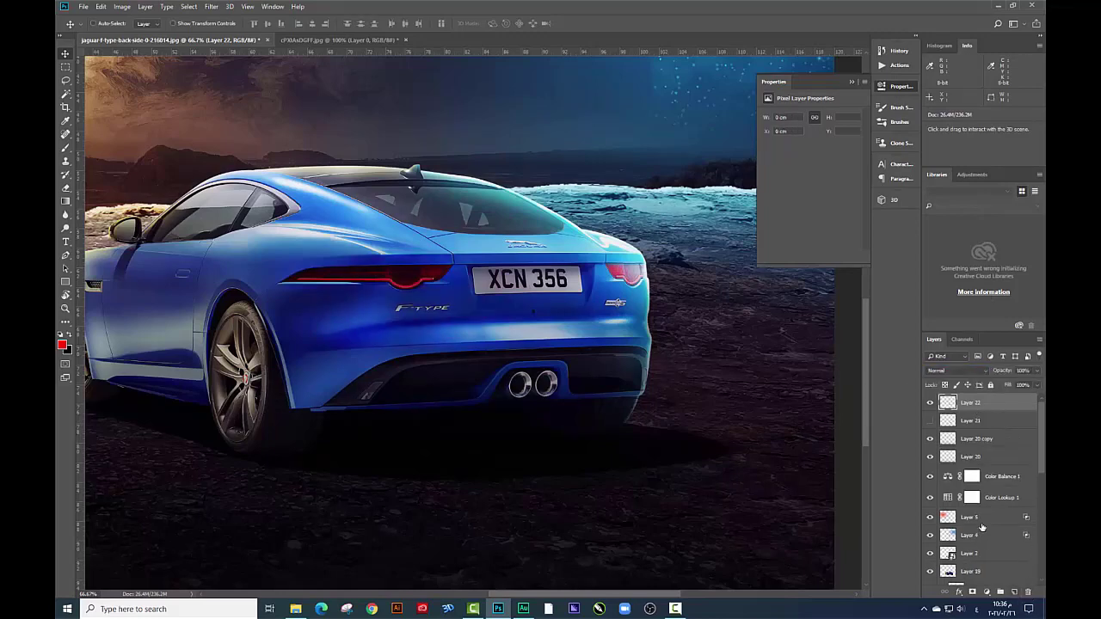
Reset the colours, choose a bright red, and brush a red dab on the left tail light
right_click(398, 272)
click(422, 274)
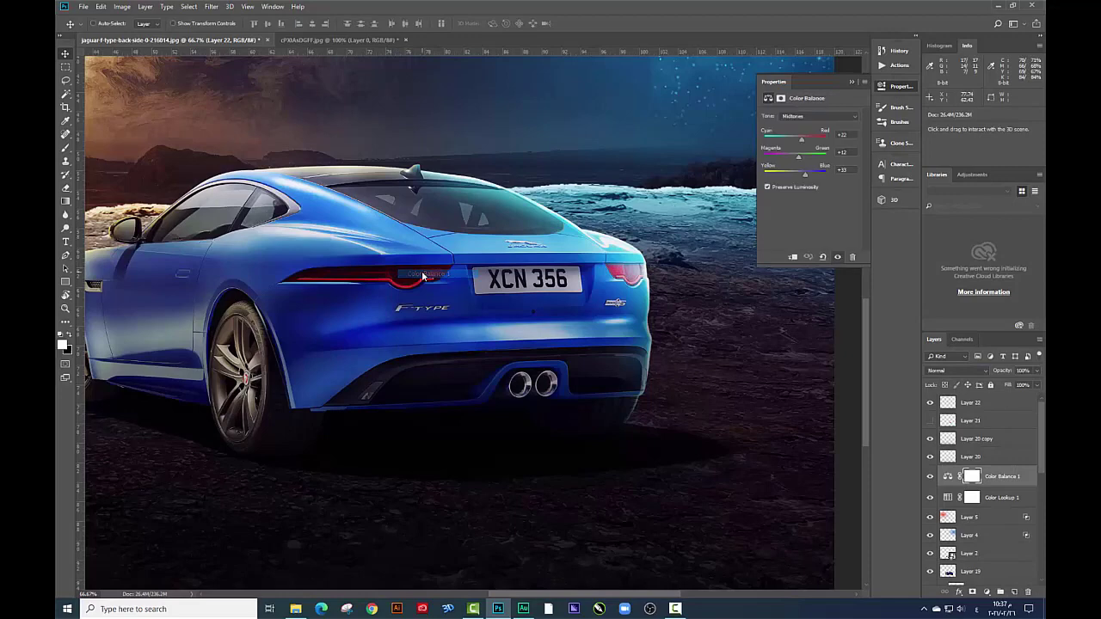
click(65, 120)
click(61, 345)
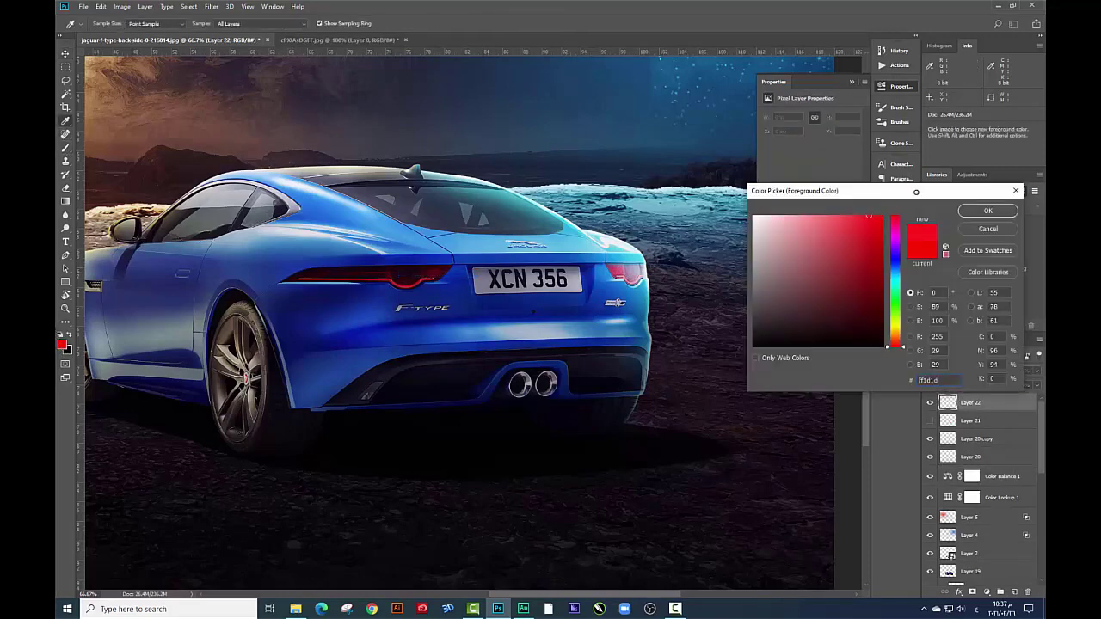
click(987, 211)
key(b)
right_click(387, 291)
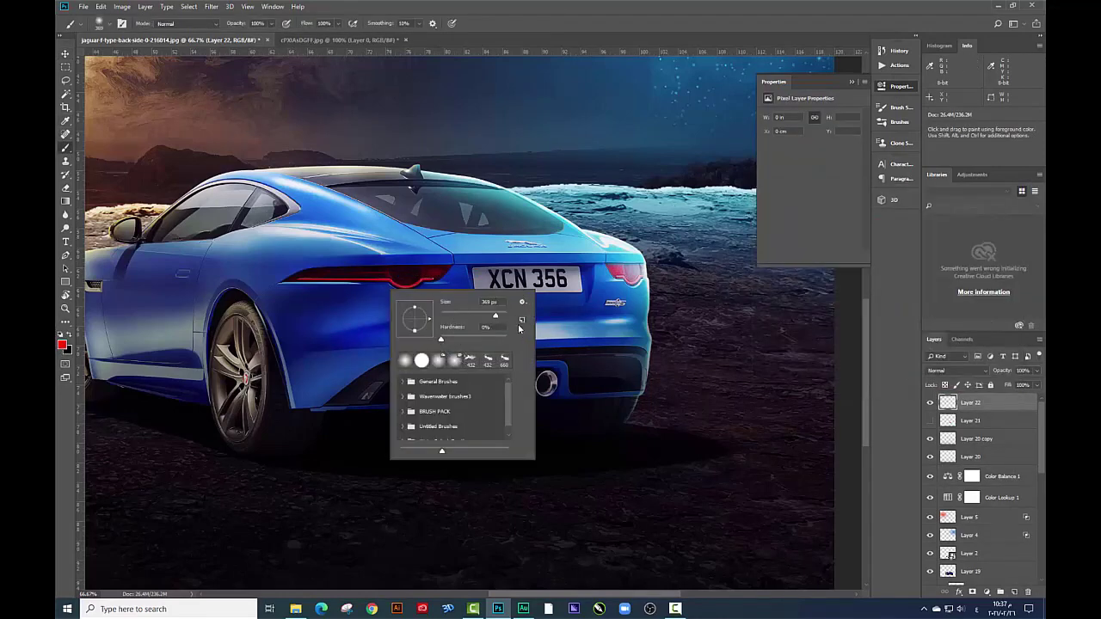
click(61, 345)
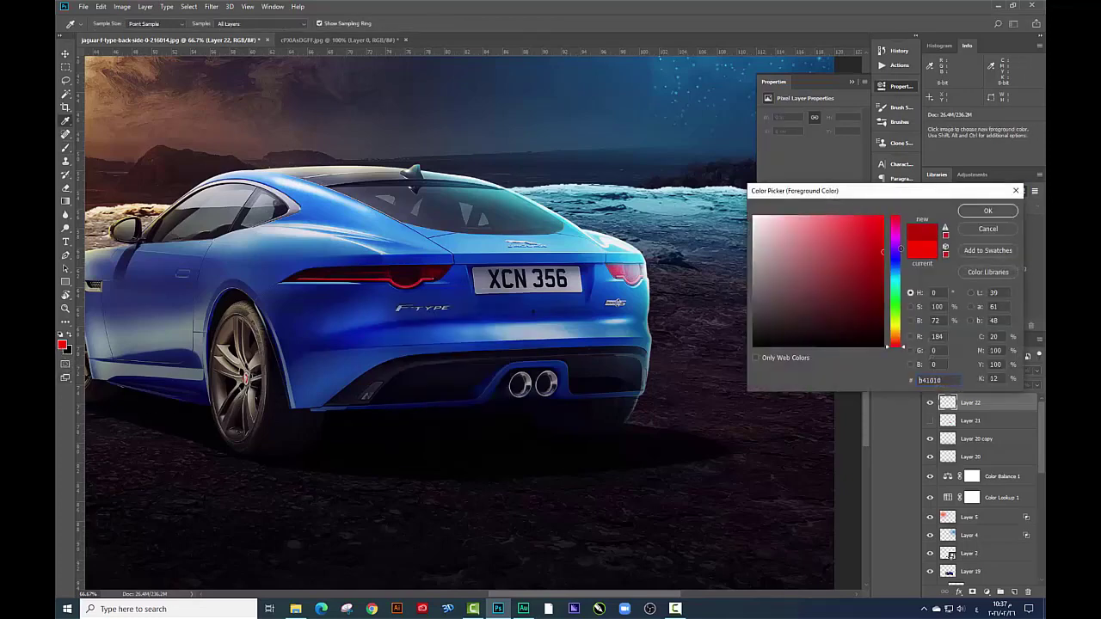
key(Return)
click(404, 275)
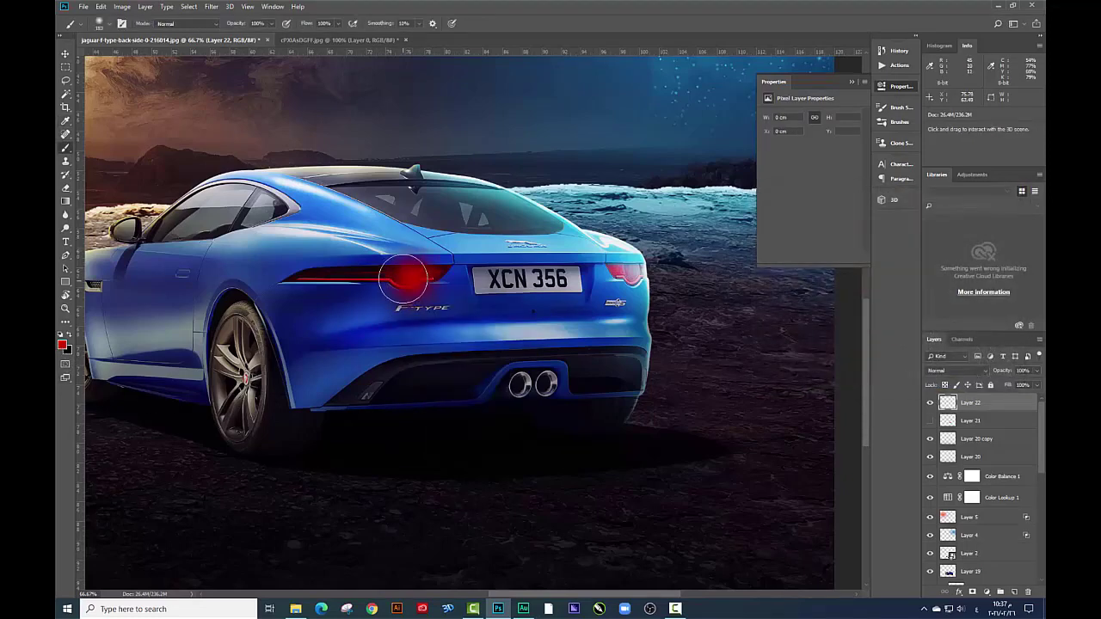
Stretch the red dab wider across the tail light and blend it in Screen mode
key(ctrl+t)
drag(453, 331, 544, 333)
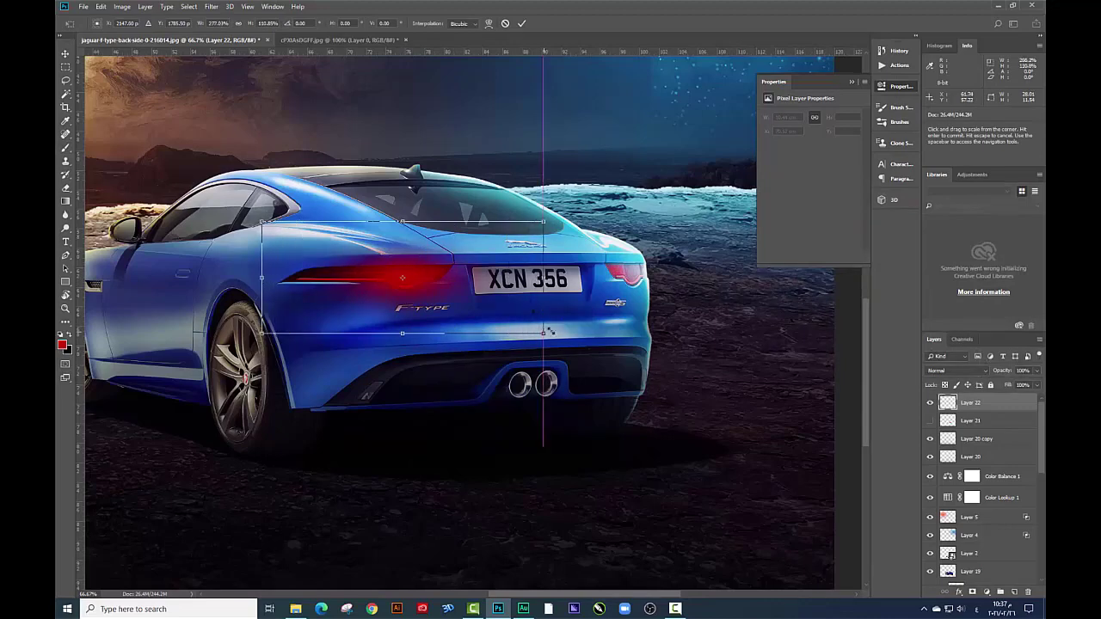
click(950, 370)
click(946, 208)
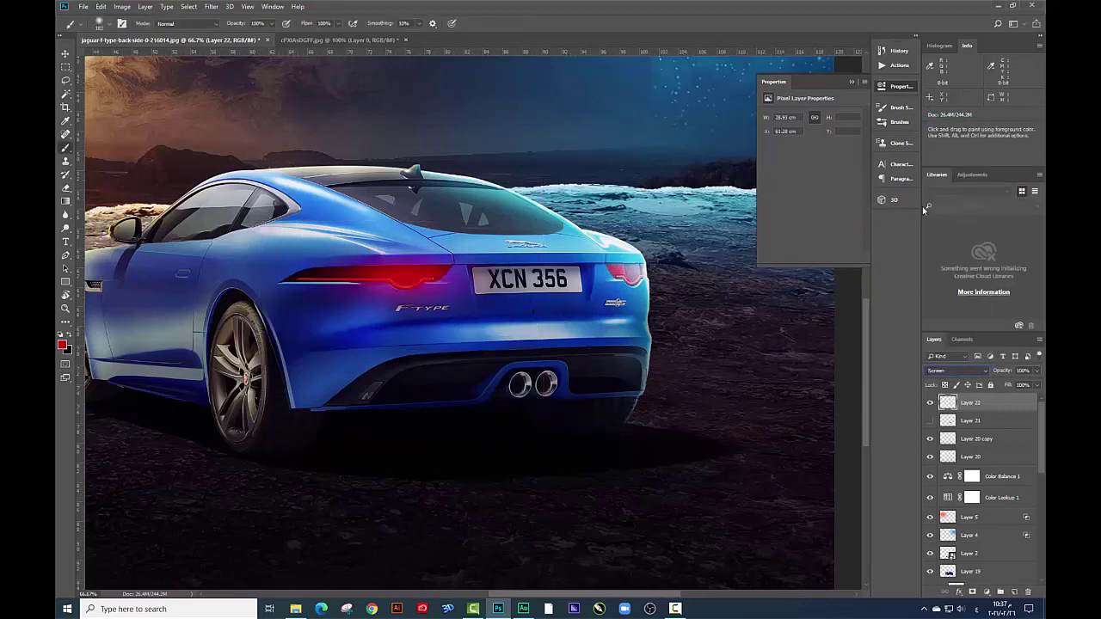
click(67, 55)
key(ctrl+t)
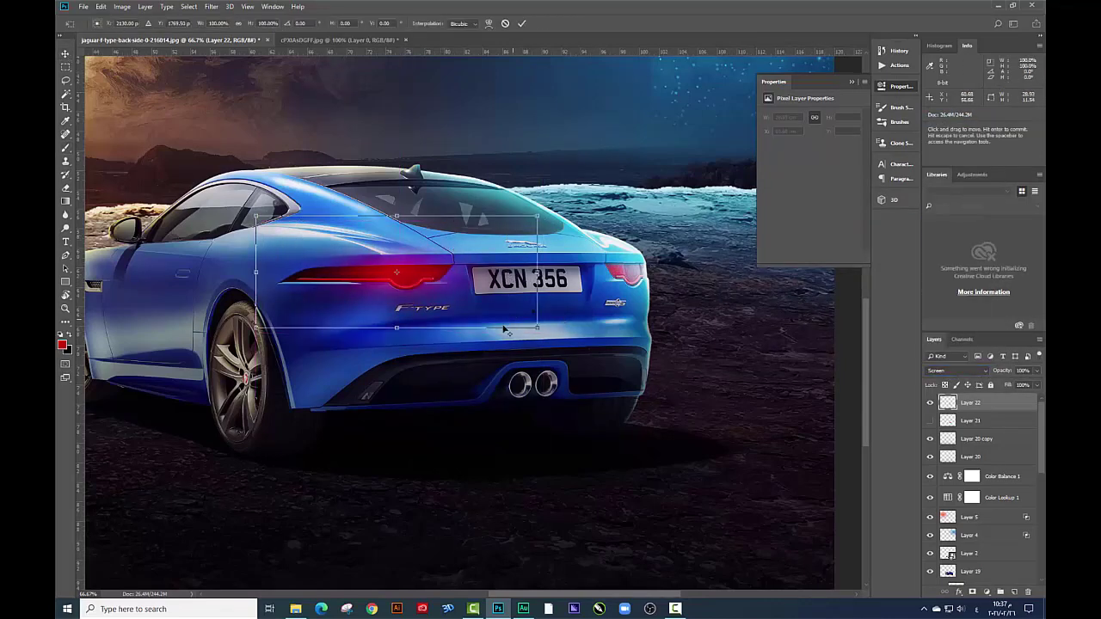
drag(537, 328, 595, 333)
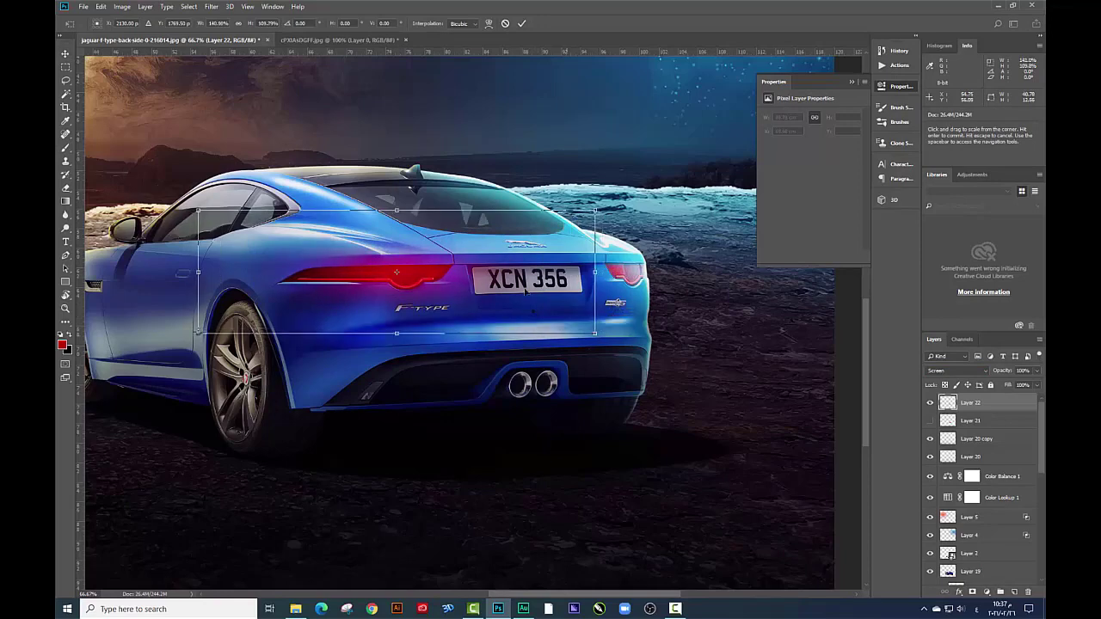
key(Return)
Pick a lighter red and add a new empty Layer 23 on top
right_click(946, 402)
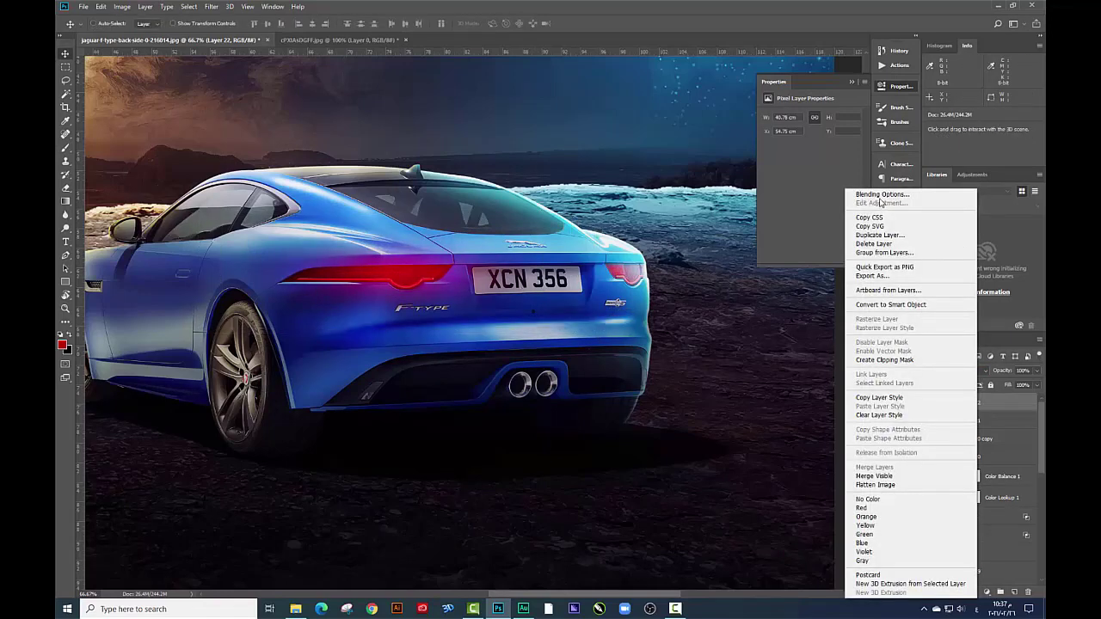
click(58, 335)
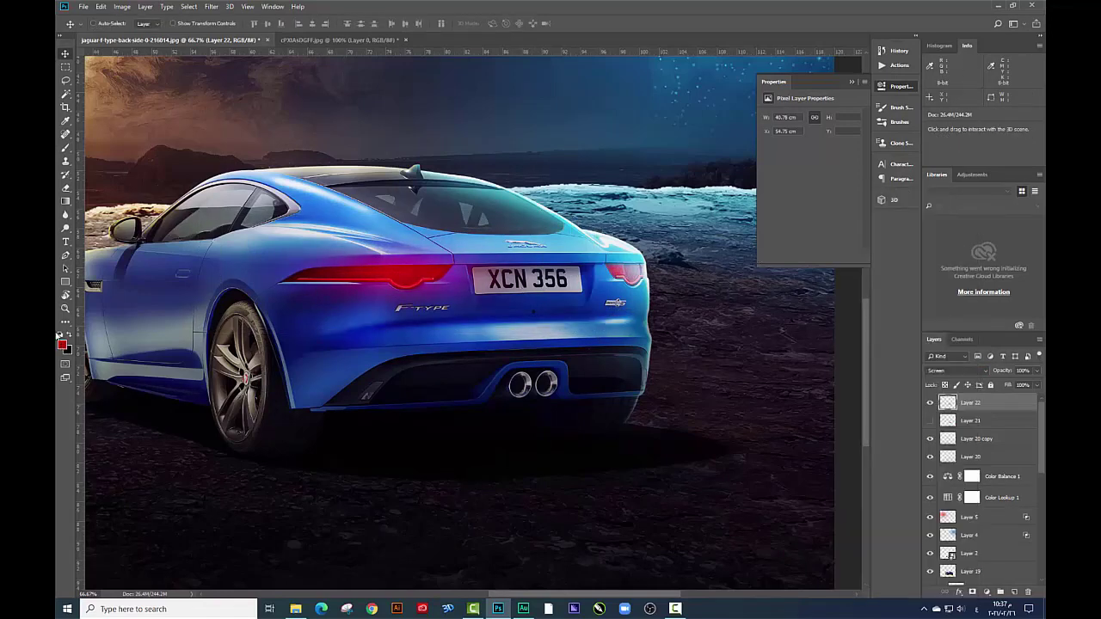
click(61, 344)
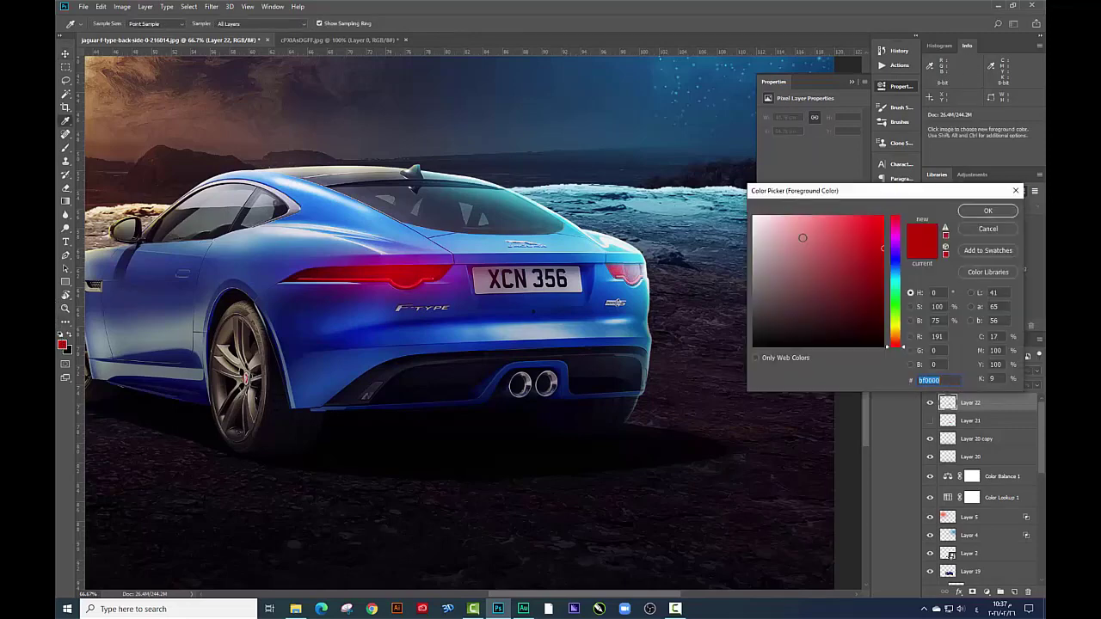
click(804, 238)
key(Return)
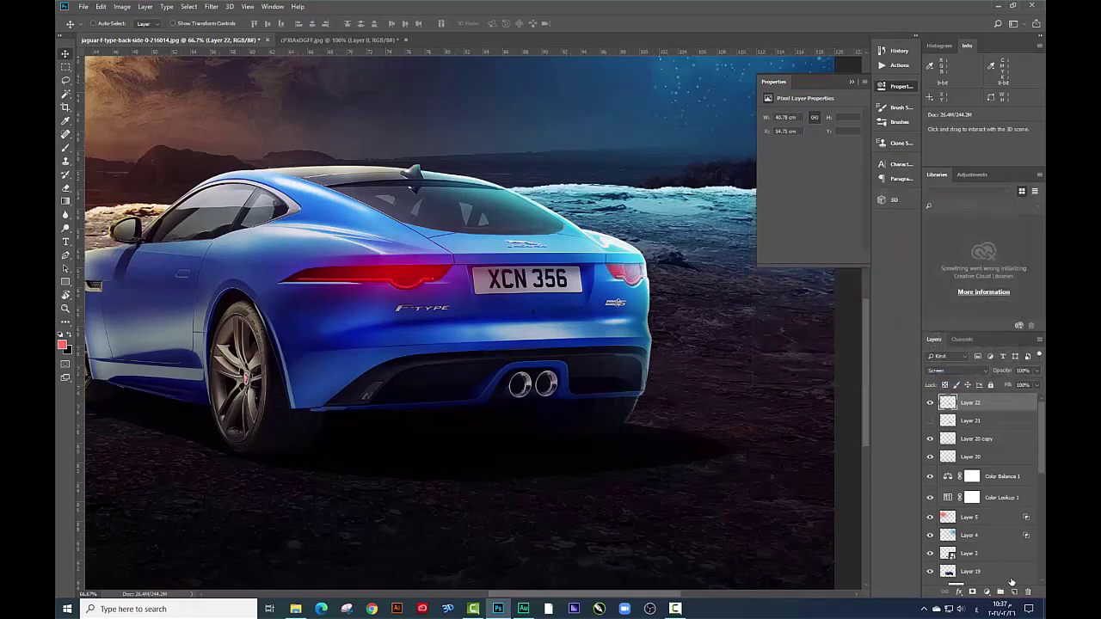
click(1014, 592)
click(66, 147)
Paint a soft red glow in Linear Dodge (Add) and reshape it to fit the tail light
click(400, 275)
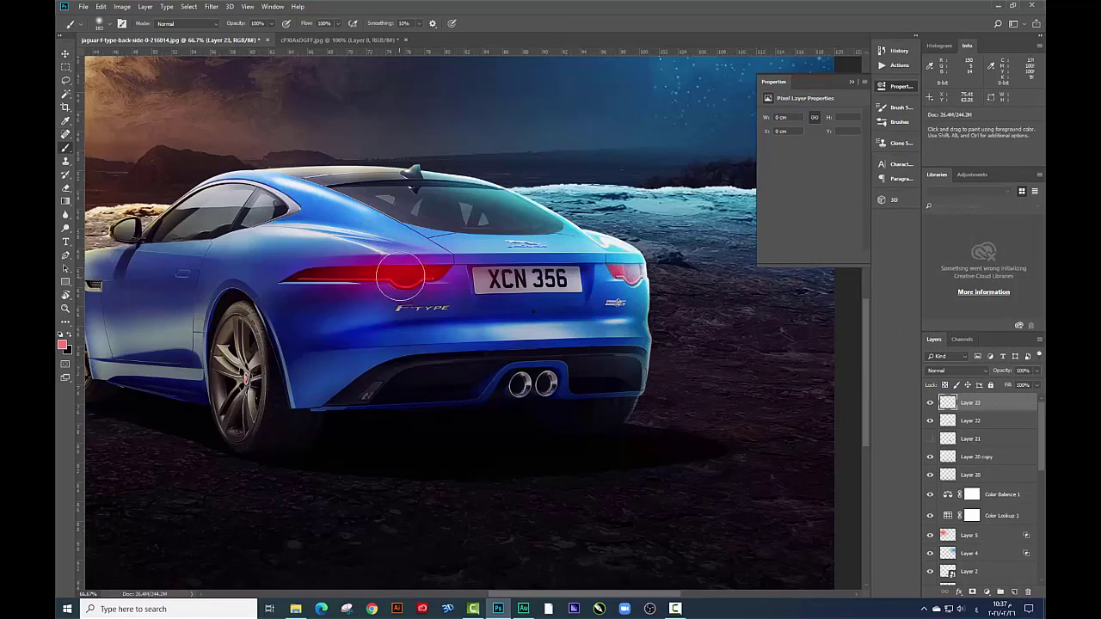
click(964, 370)
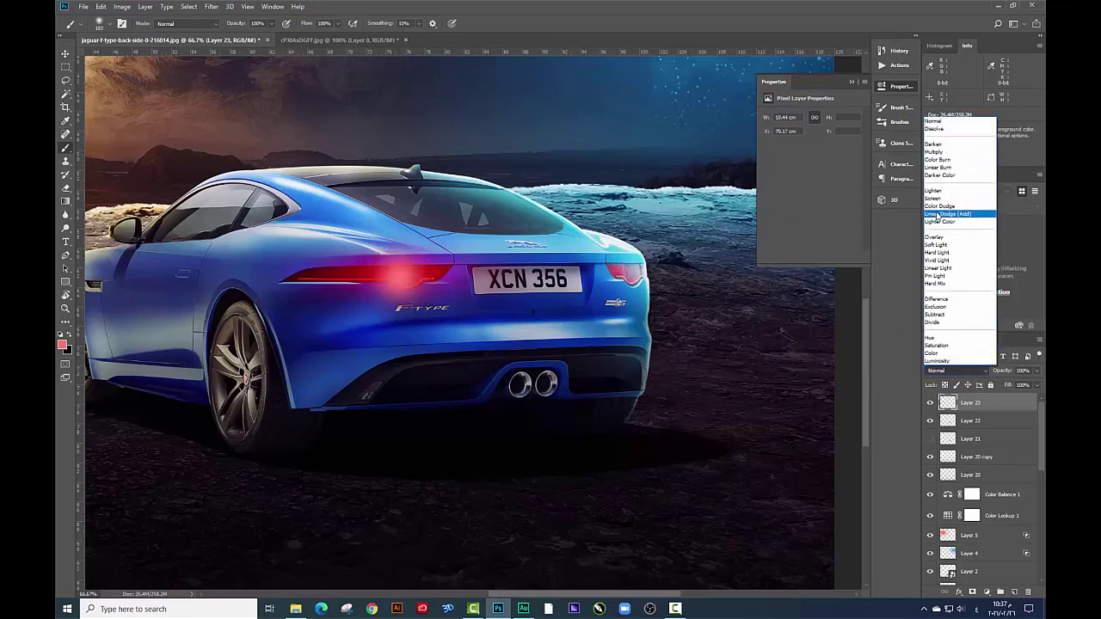
click(946, 213)
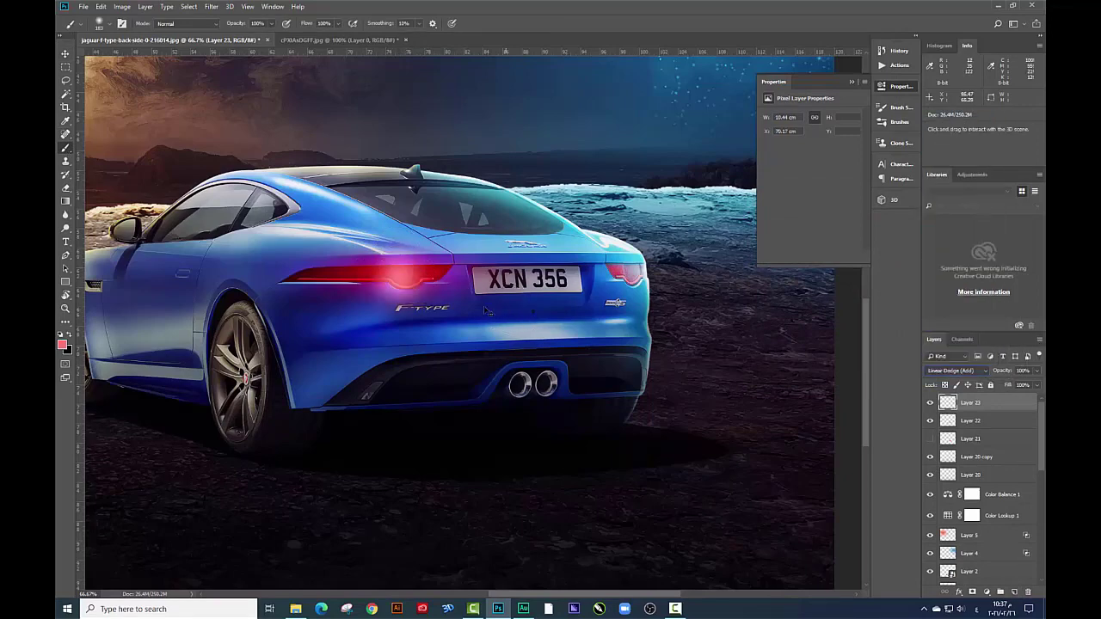
key(ctrl+t)
drag(453, 326, 516, 317)
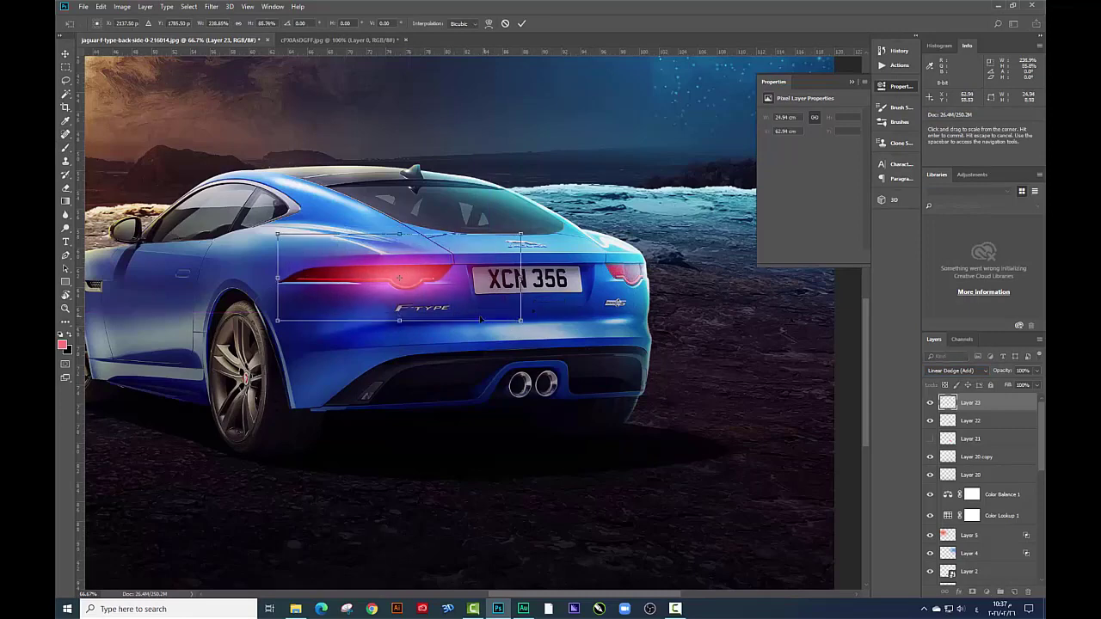
drag(404, 276, 447, 280)
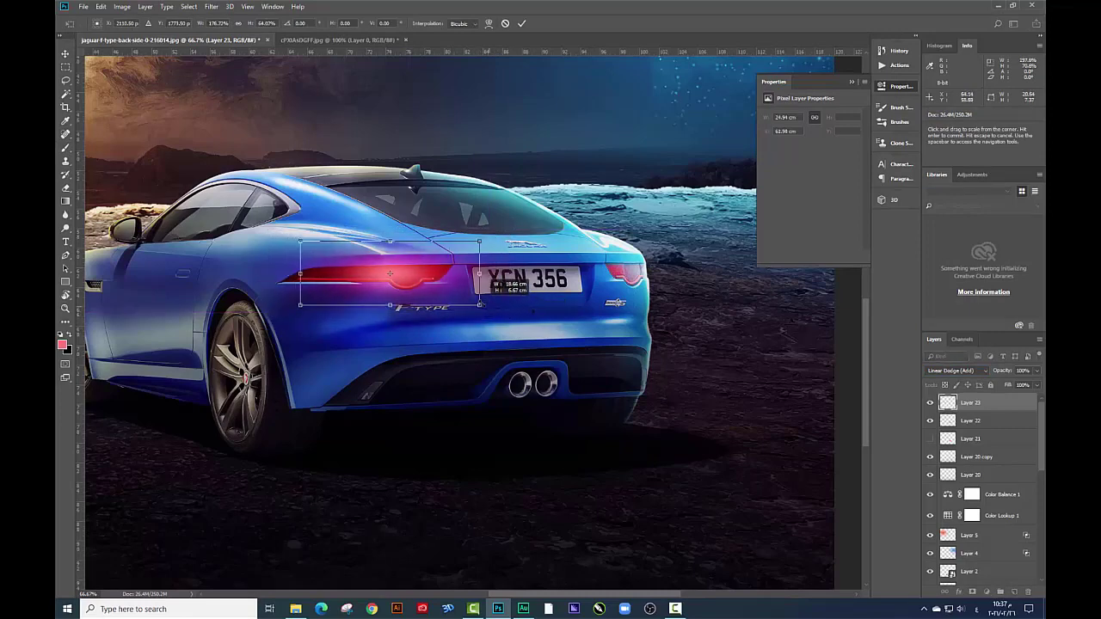
key(Return)
key(b)
Merge away the earlier red glow layer and keep the glow as Linear Dodge (Add)
click(64, 53)
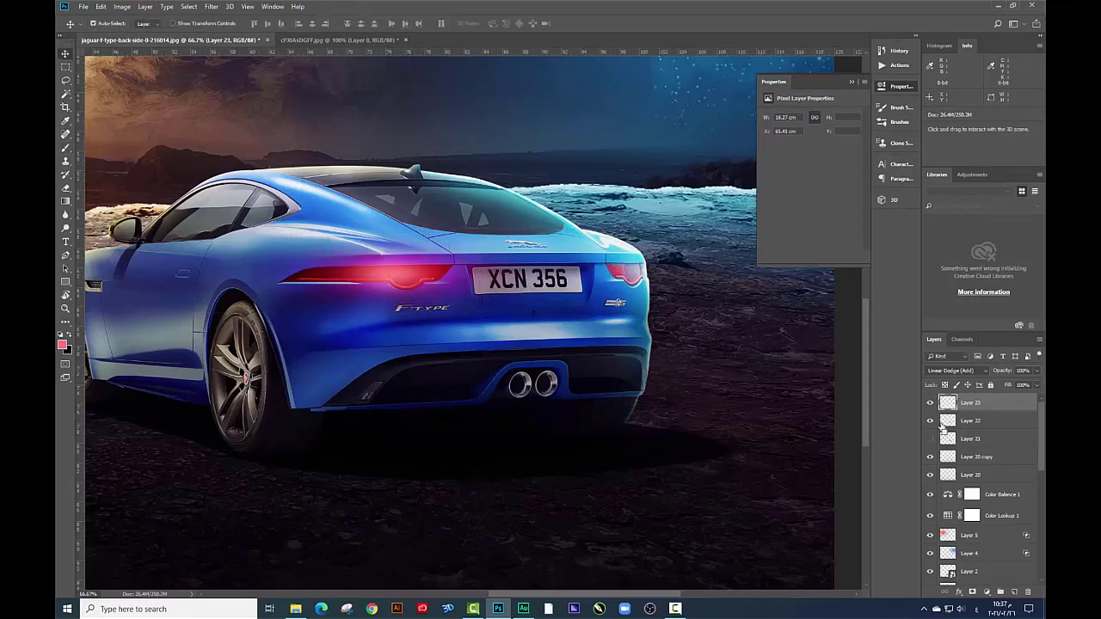
shift+click(962, 422)
key(ctrl+e)
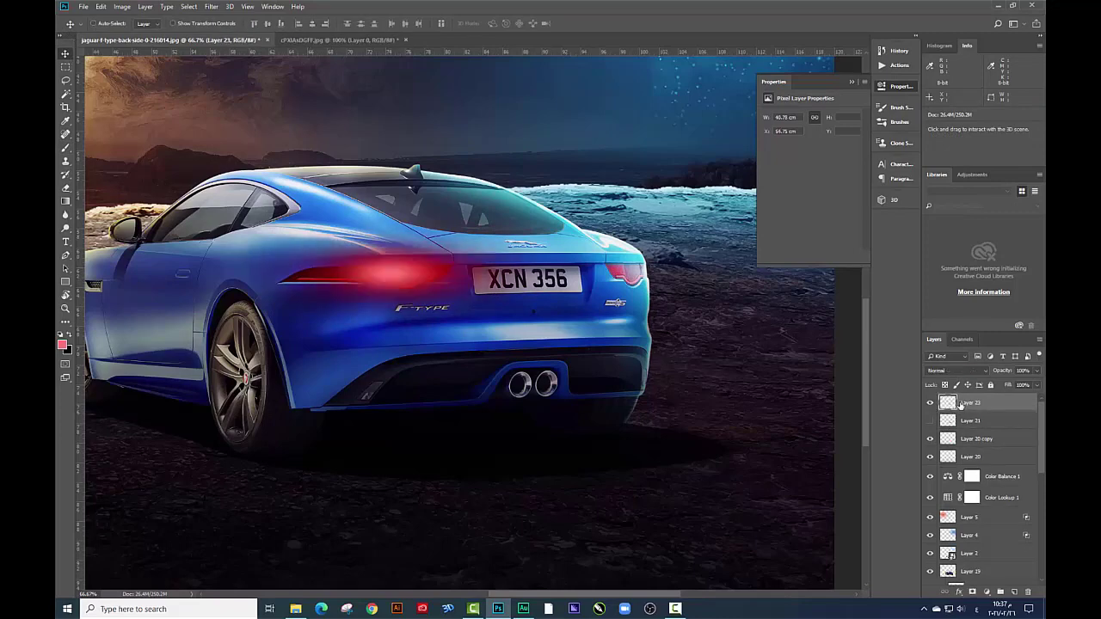
click(955, 370)
click(955, 223)
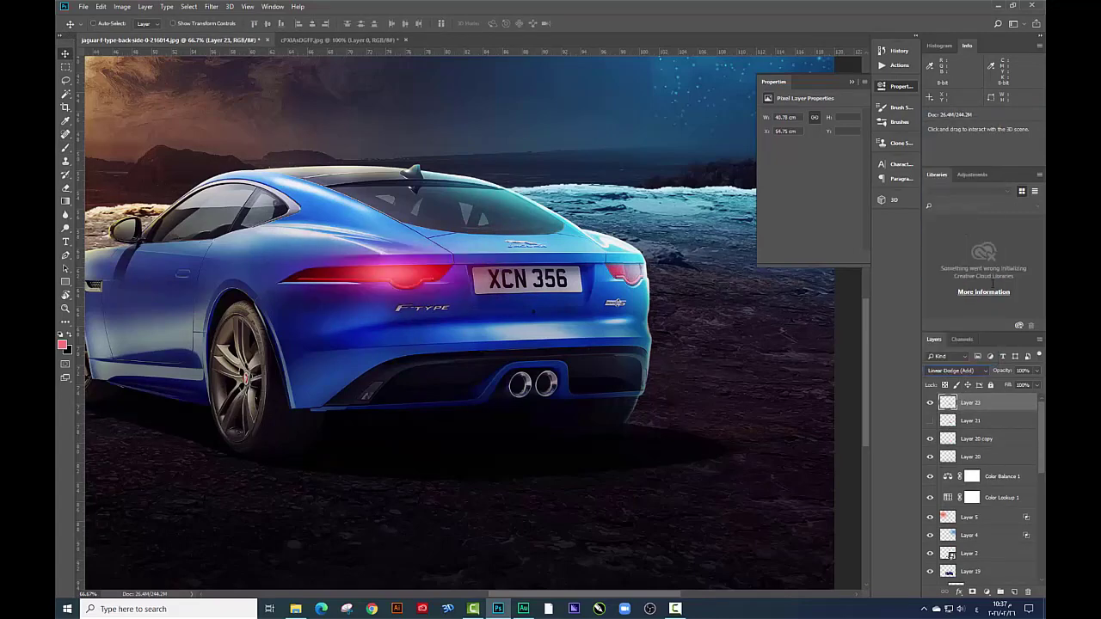
In Blending Options, split the Underlying Layer black slider to 0/30 so the glow drops out over dark pixels
right_click(975, 403)
click(874, 194)
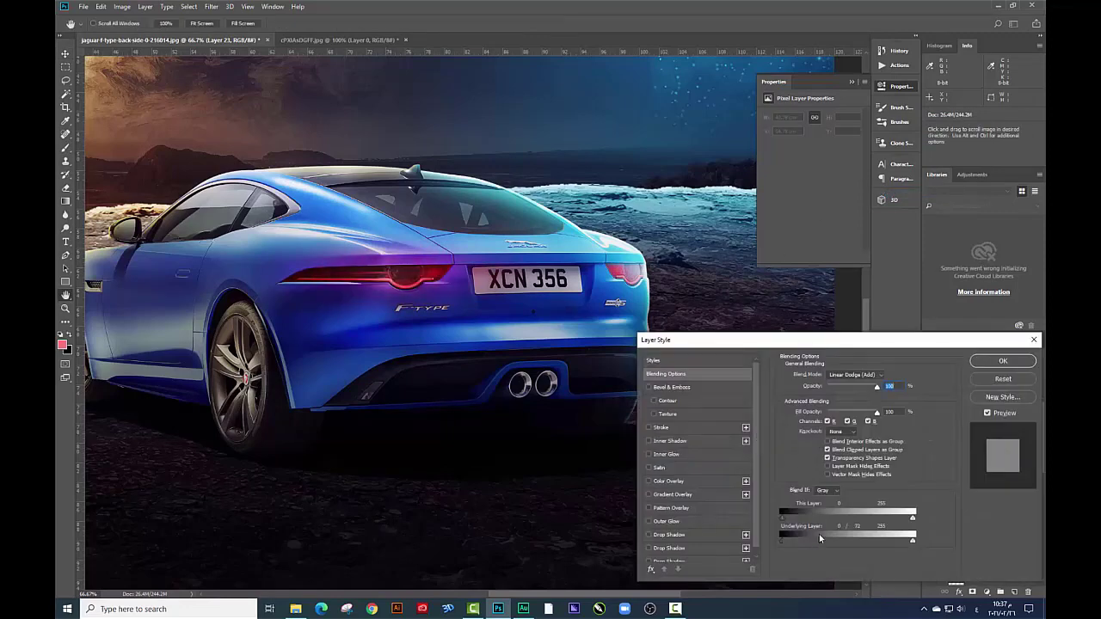
drag(796, 541, 799, 537)
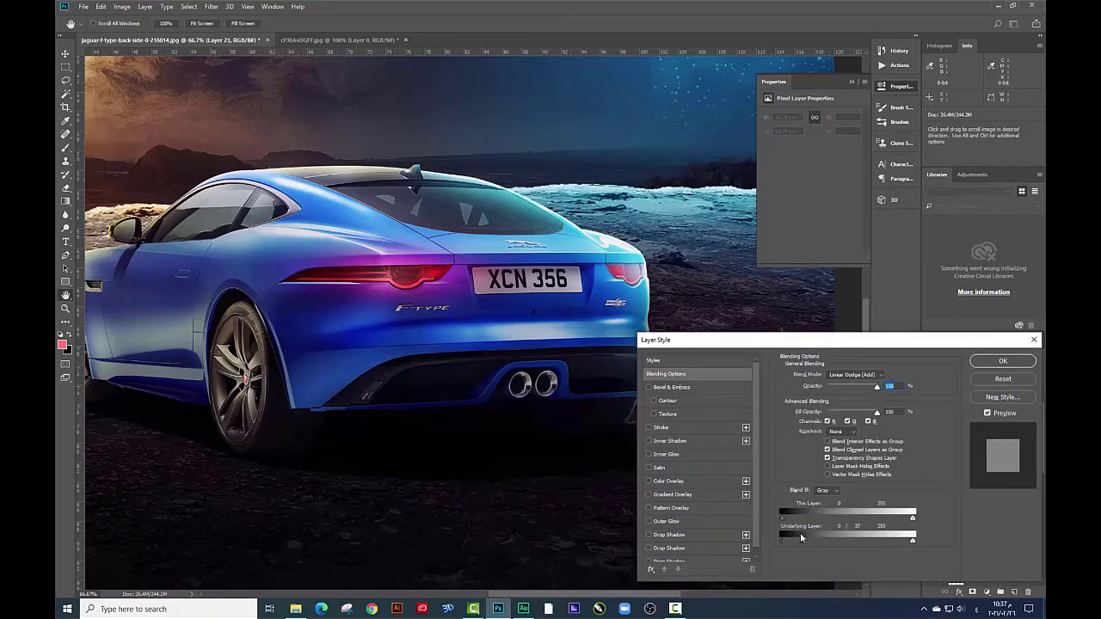
click(1011, 364)
key(ctrl+minus)
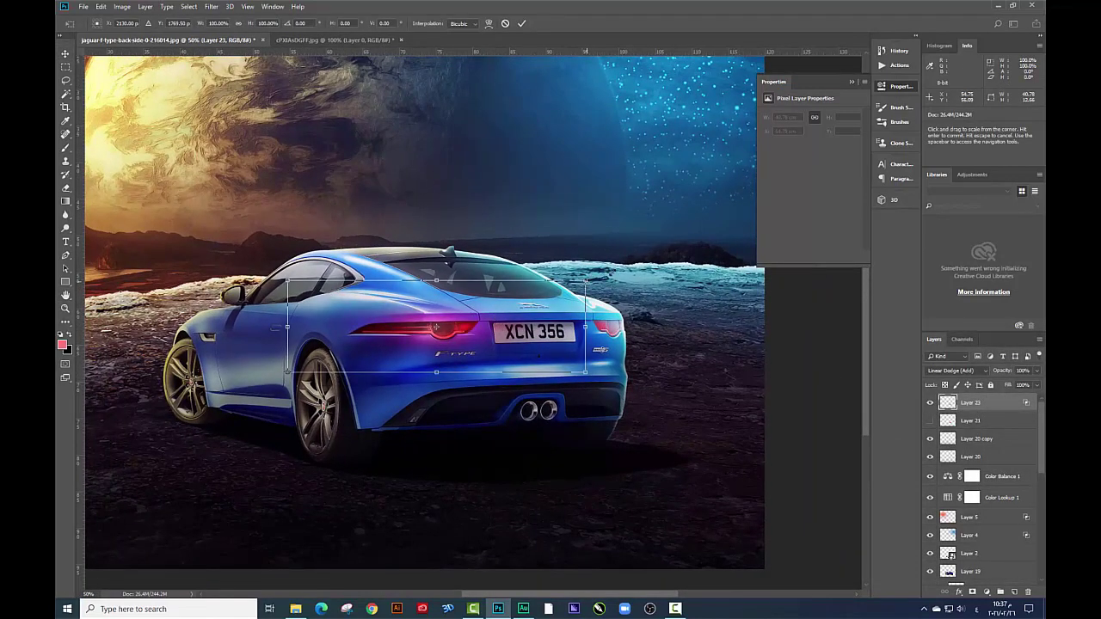
Cycle the glow's blend modes through Lighter Color and Overlay, settling on Screen
key(ctrl+t)
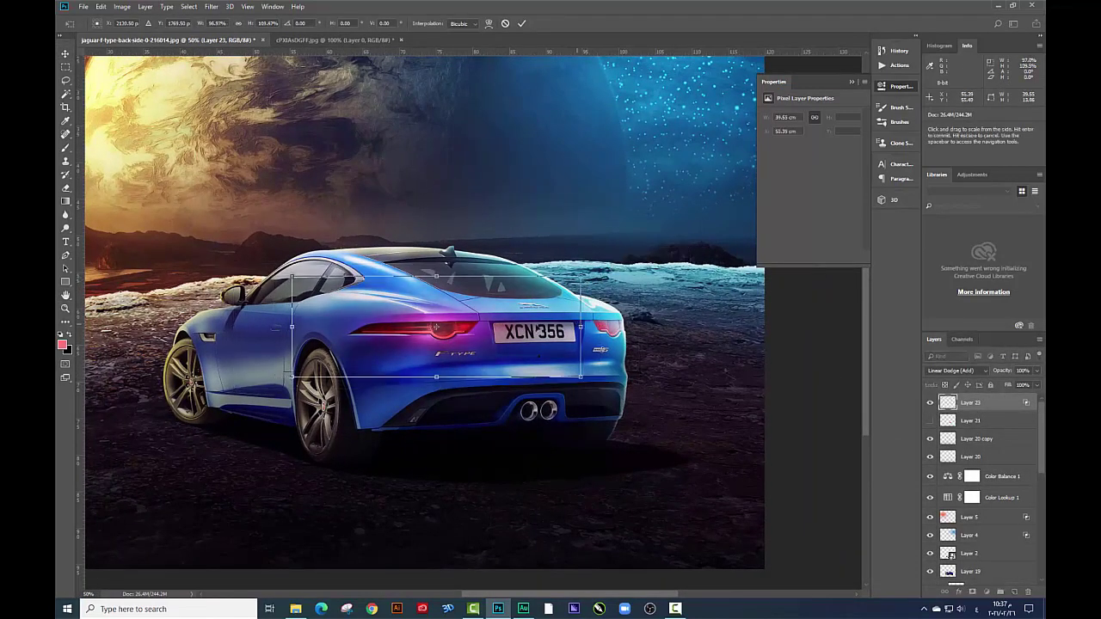
key(Return)
click(963, 371)
click(963, 372)
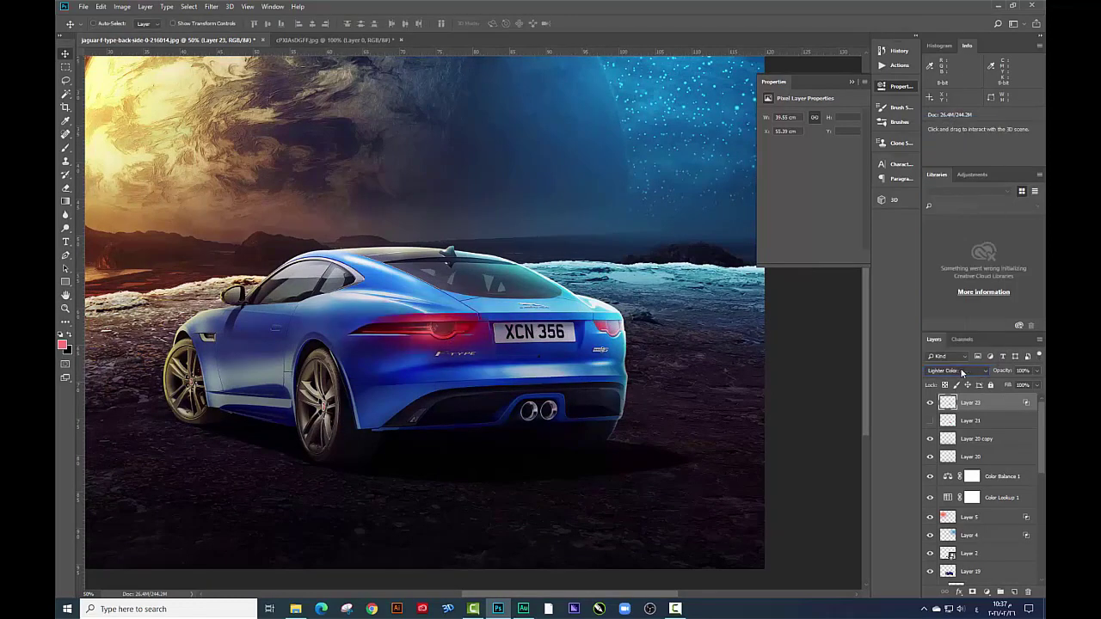
scroll(961, 372, down, 1)
scroll(961, 372, up, 1)
scroll(962, 372, up, 1)
scroll(961, 371, up, 2)
scroll(962, 371, down, 1)
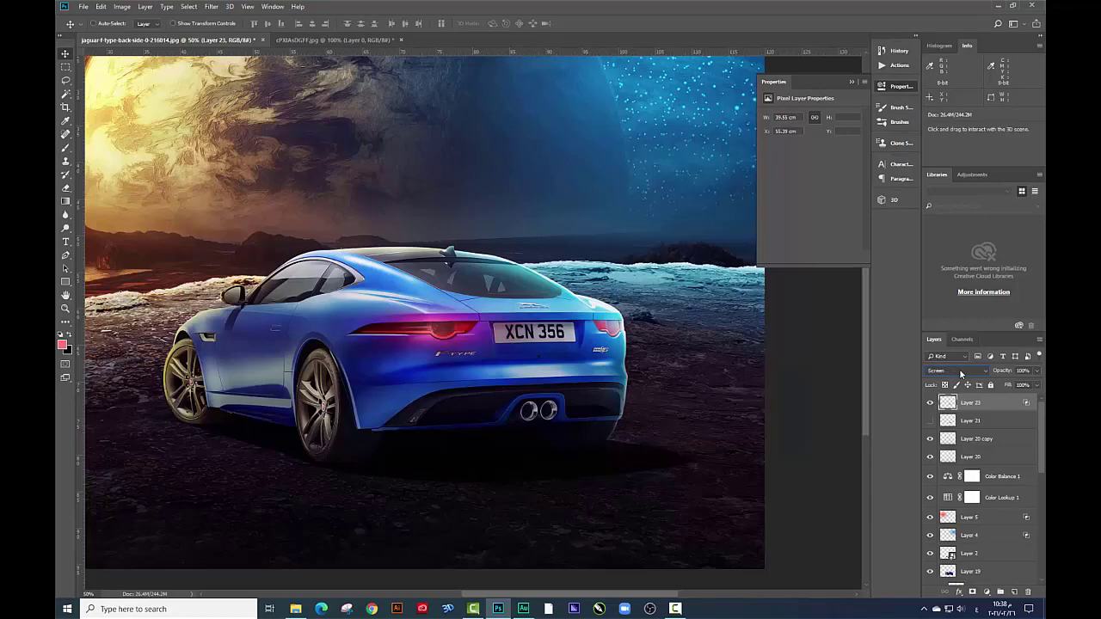
click(962, 371)
click(942, 246)
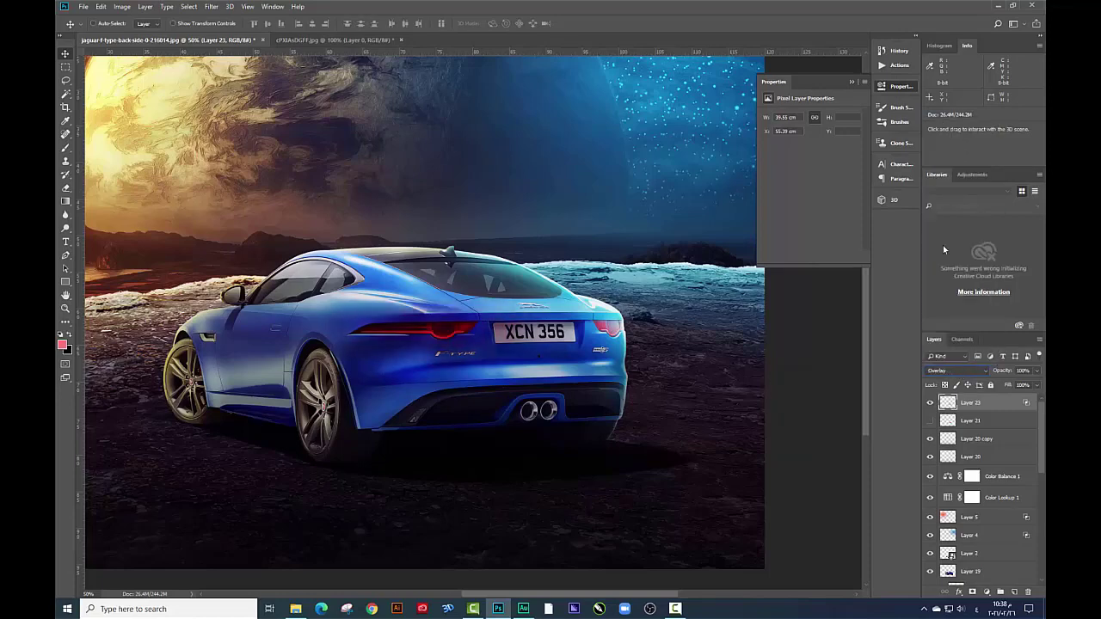
scroll(951, 370, up, 1)
scroll(950, 370, up, 1)
scroll(950, 370, up, 1)
scroll(950, 370, up, 1)
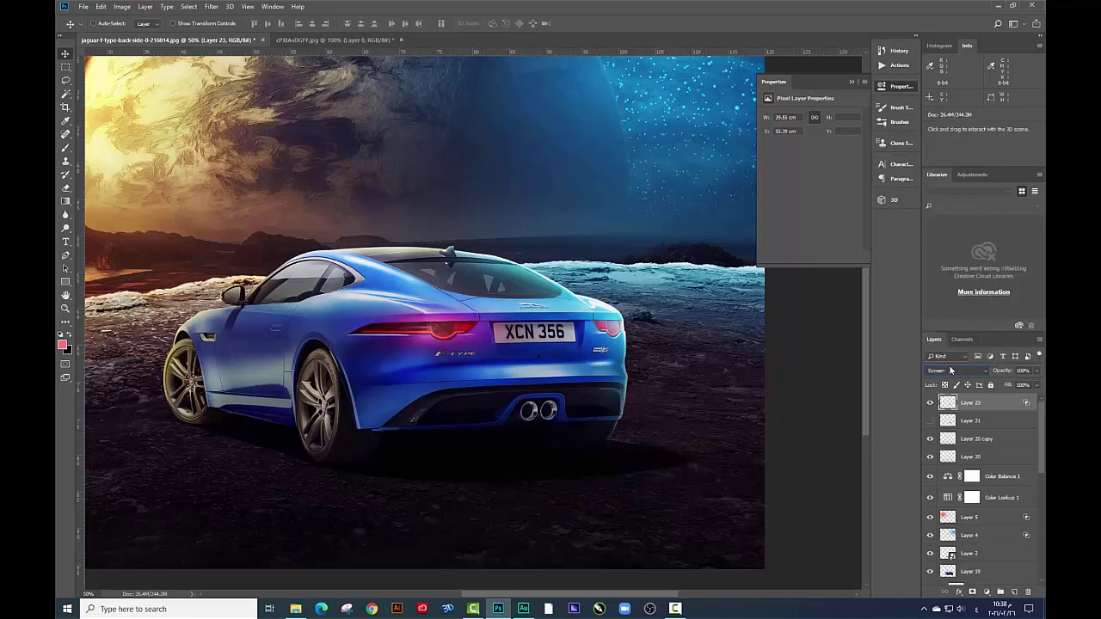
Reposition the glow and apply Hue/Saturation with Saturation +100 and Lightness +13
drag(476, 357, 476, 365)
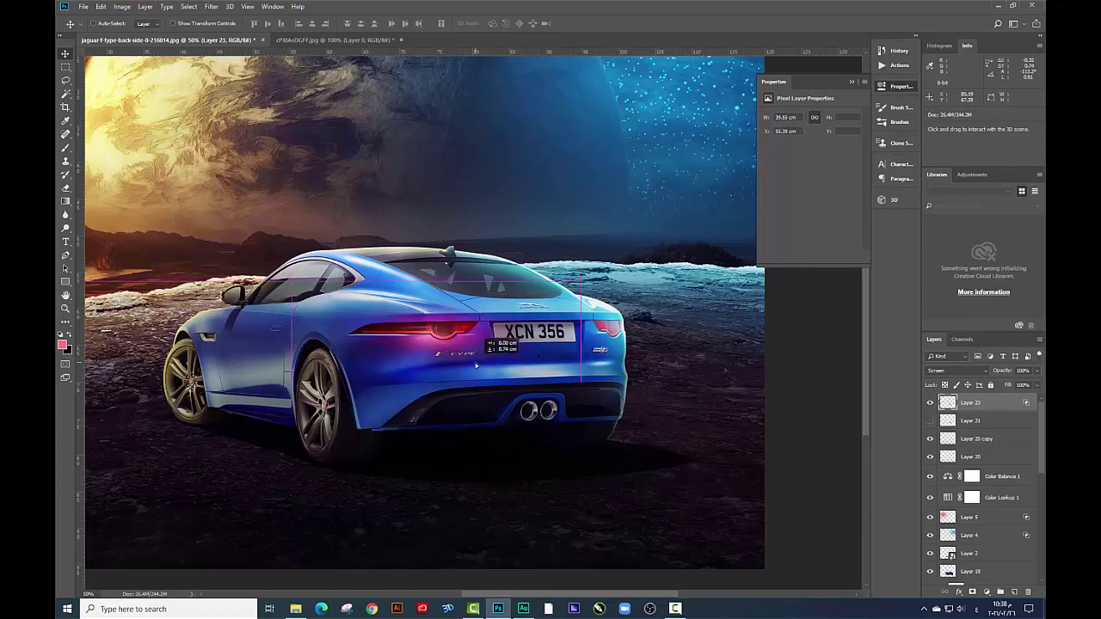
key(ctrl+minus)
key(ctrl+u)
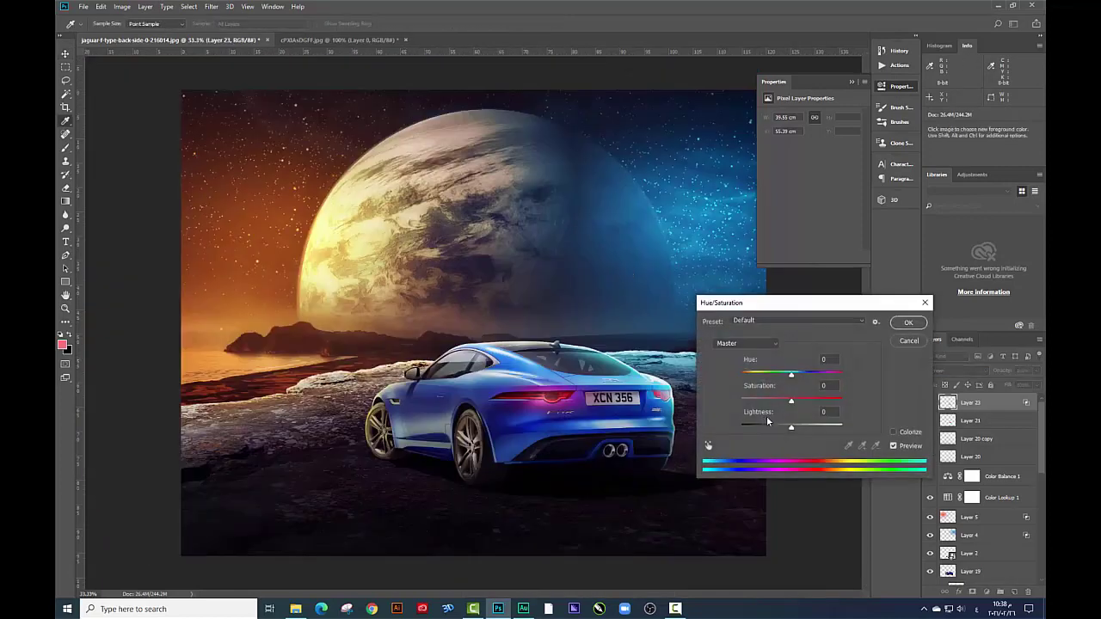
mouse_move(793, 428)
mouse_down()
mouse_move(780, 429)
mouse_move(798, 429)
mouse_up()
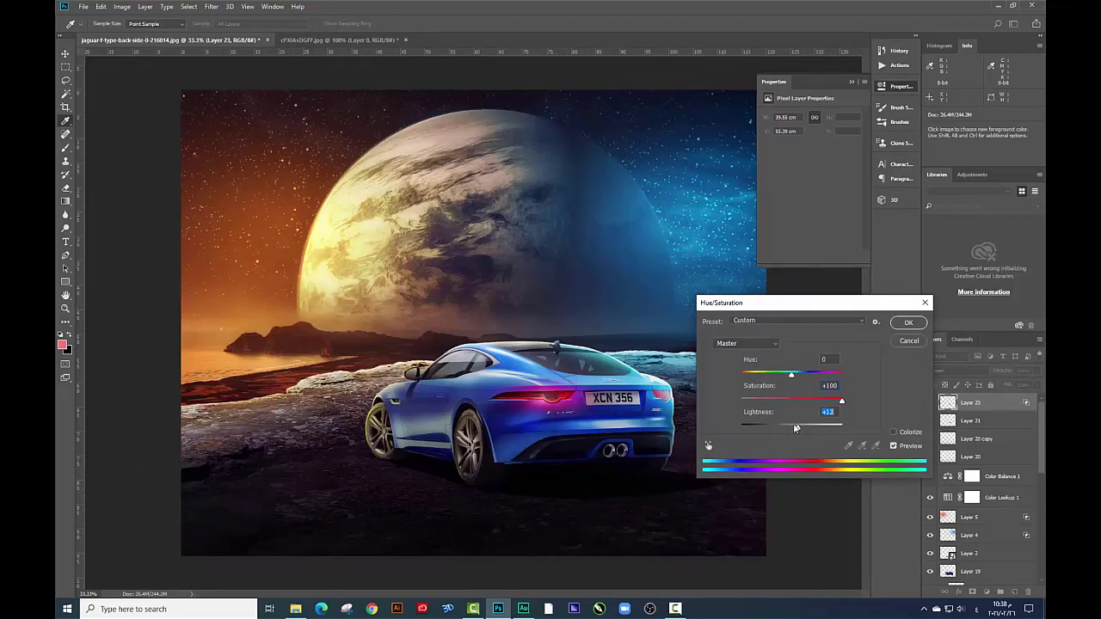
key(Return)
Reselect the Layer 23 glow from the canvas and keep it on the tail-light
scroll(1002, 486, down, 1)
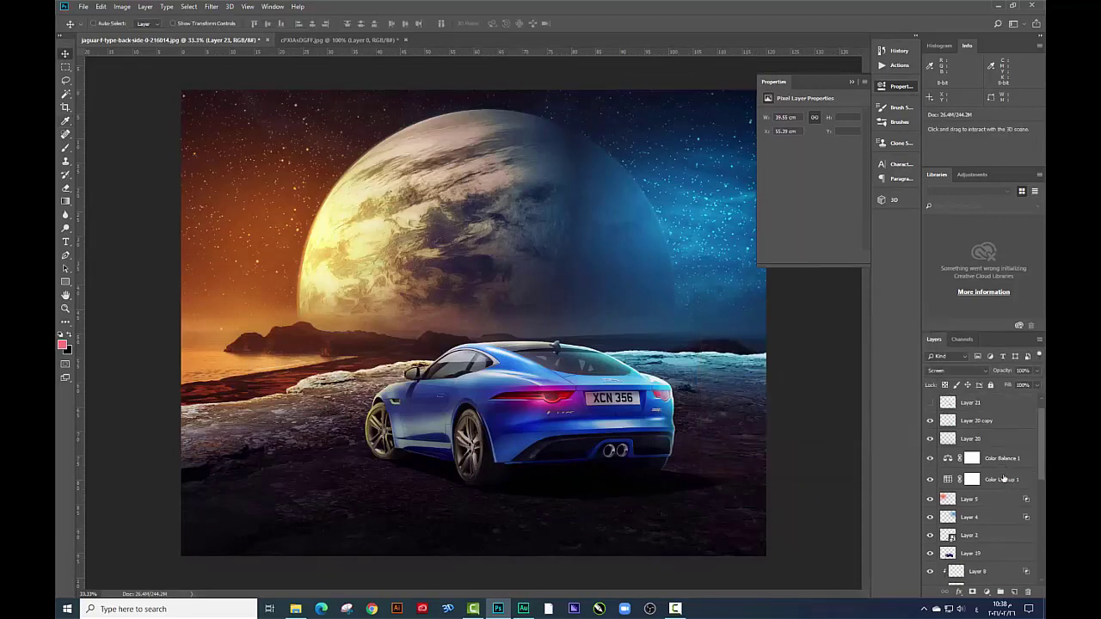
scroll(1004, 478, down, 1)
scroll(1006, 476, down, 2)
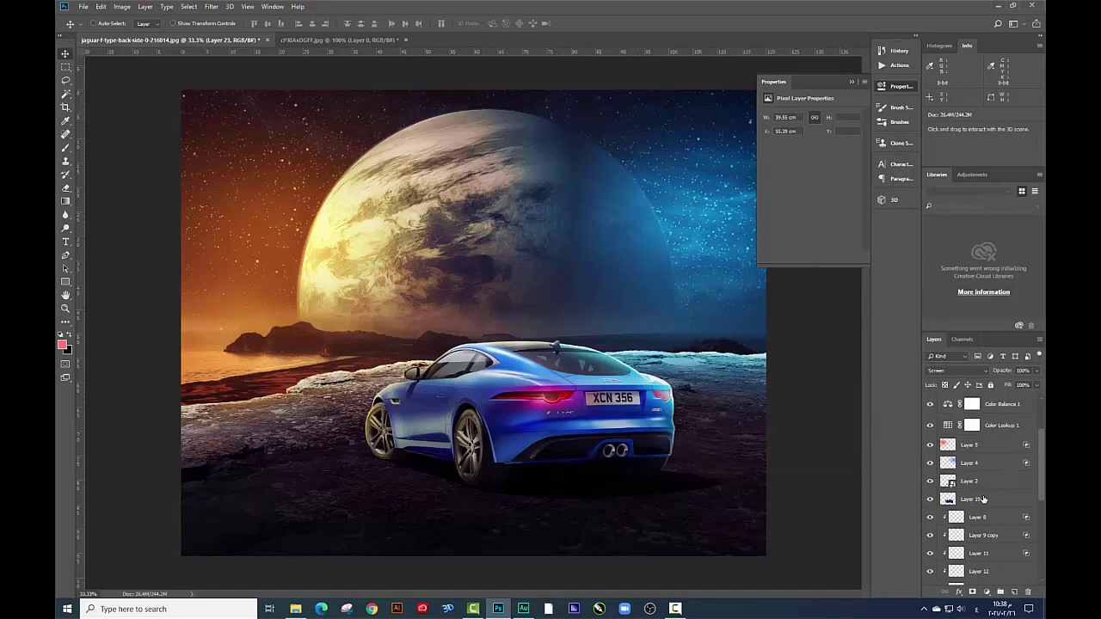
click(983, 499)
scroll(998, 459, up, 2)
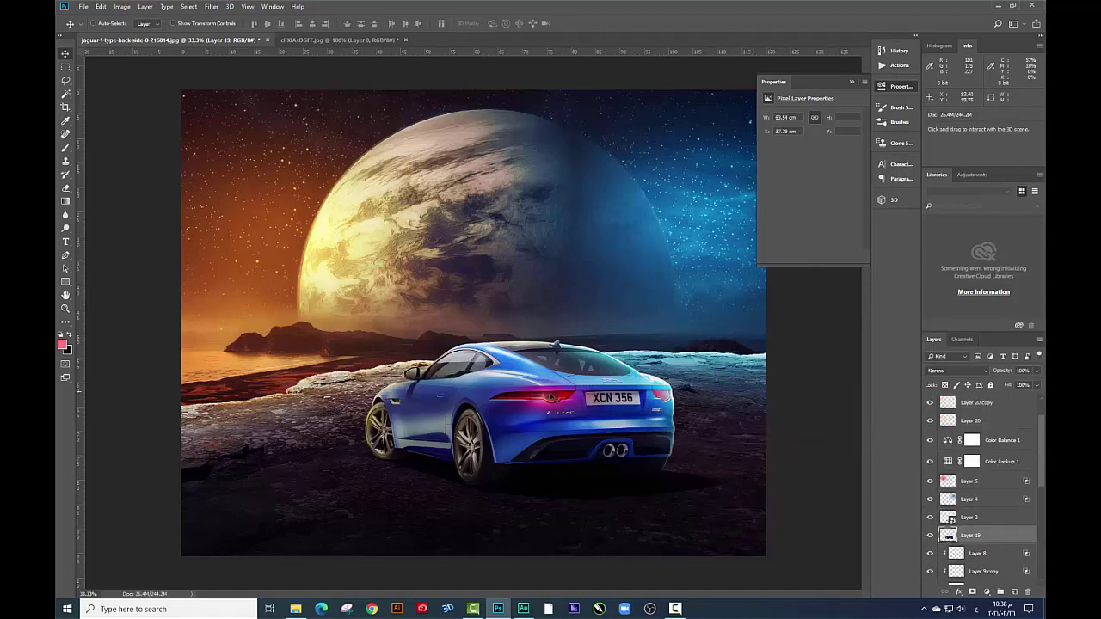
right_click(554, 397)
click(572, 391)
drag(572, 397, 612, 419)
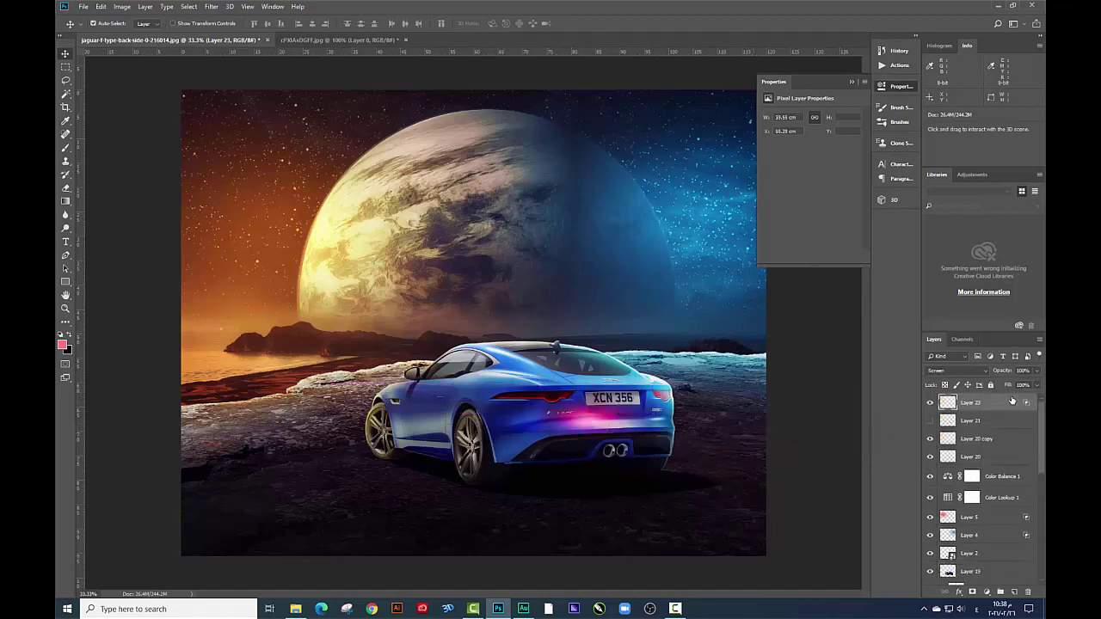
key(ctrl+z)
Lower the old glow's opacity, then paint soft red on a new layer over the car's rear
drag(1038, 371, 1011, 382)
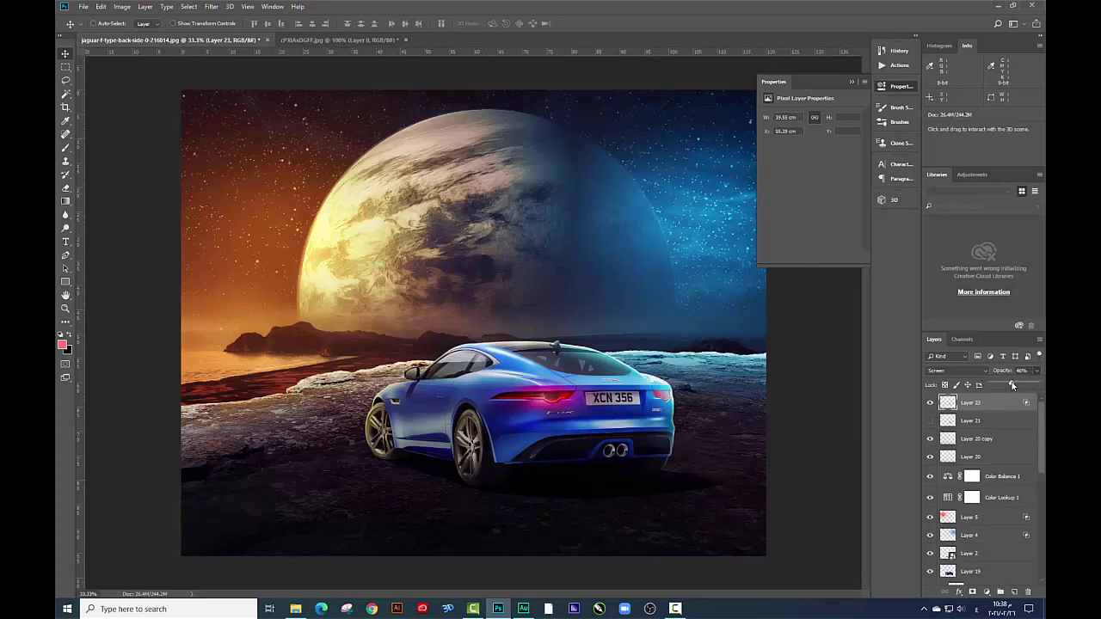
click(1015, 593)
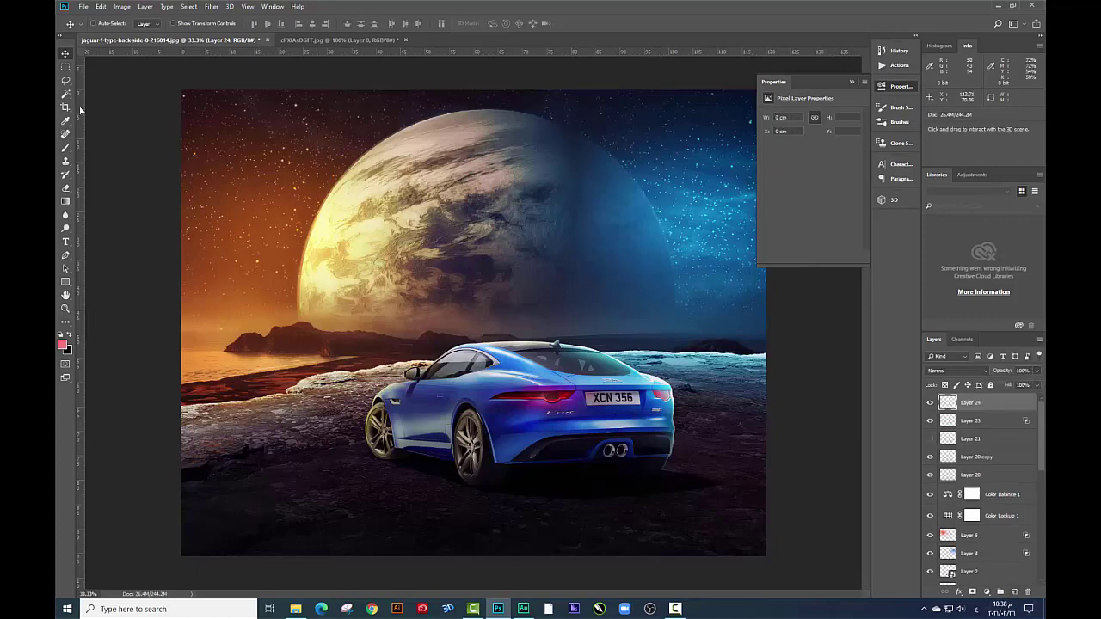
click(64, 120)
click(61, 345)
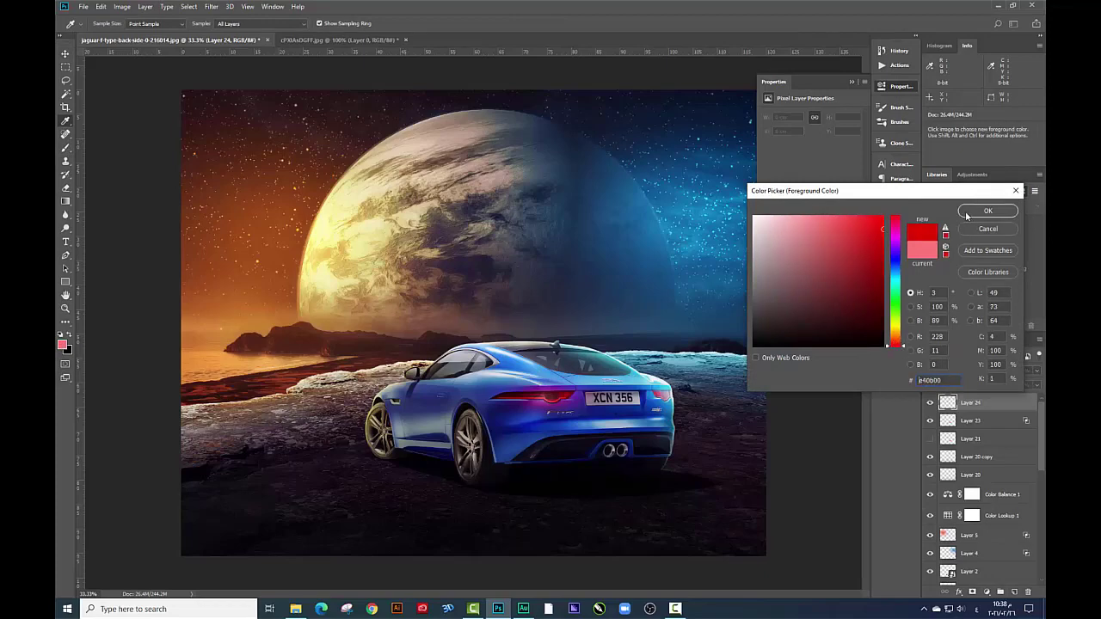
click(967, 215)
key(b)
right_click(606, 417)
drag(656, 429, 662, 429)
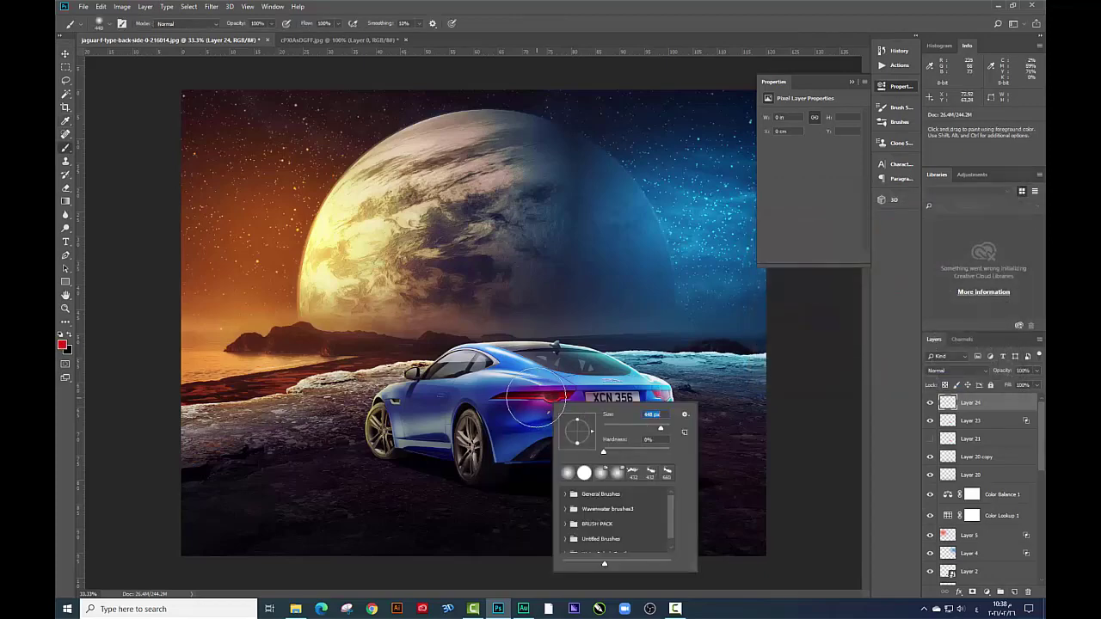
click(535, 398)
Stretch the new red glow larger and set it to Screen at 53% opacity
key(ctrl+t)
mouse_move(597, 393)
mouse_down()
mouse_move(718, 473)
mouse_move(717, 483)
mouse_move(676, 405)
mouse_up()
key(Return)
click(1017, 385)
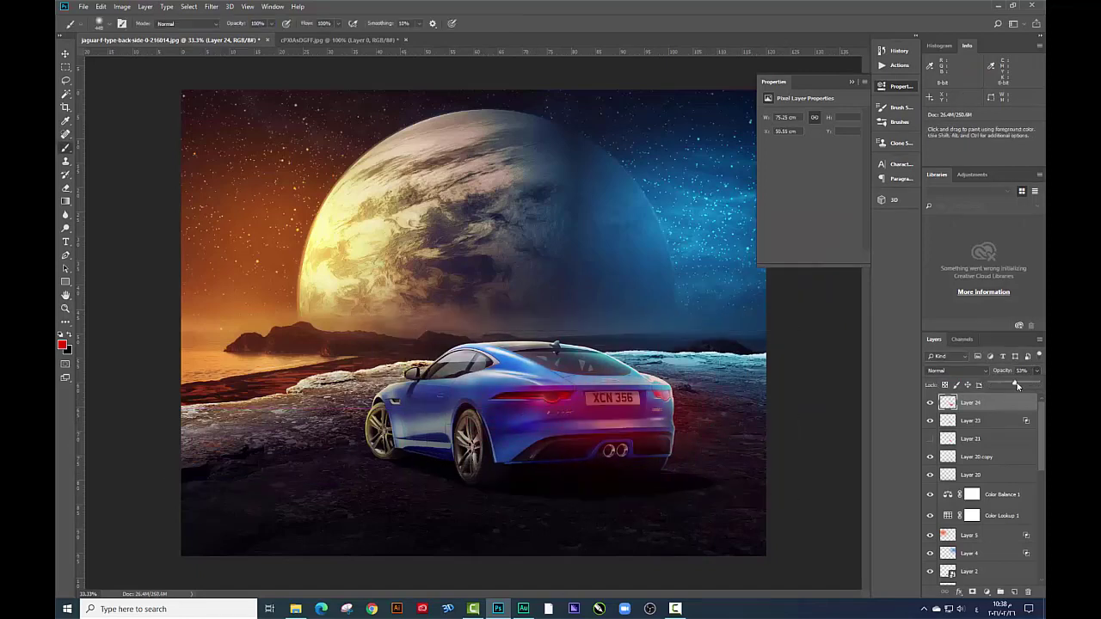
click(964, 369)
click(934, 200)
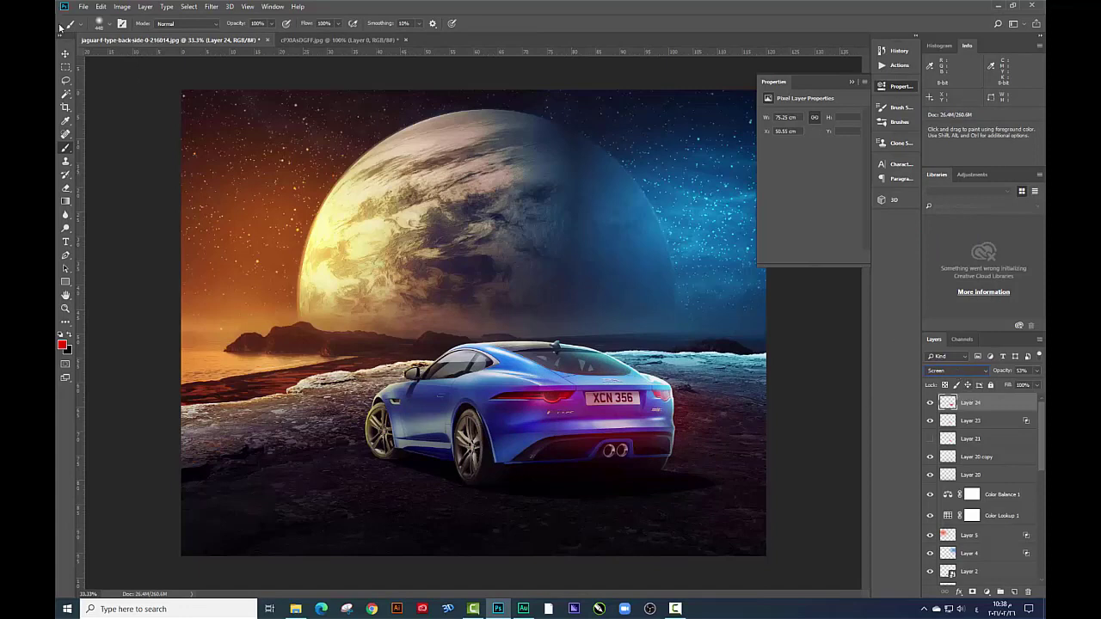
Enlarge the red glow to about 122% and shift it left over the car
key(ctrl+t)
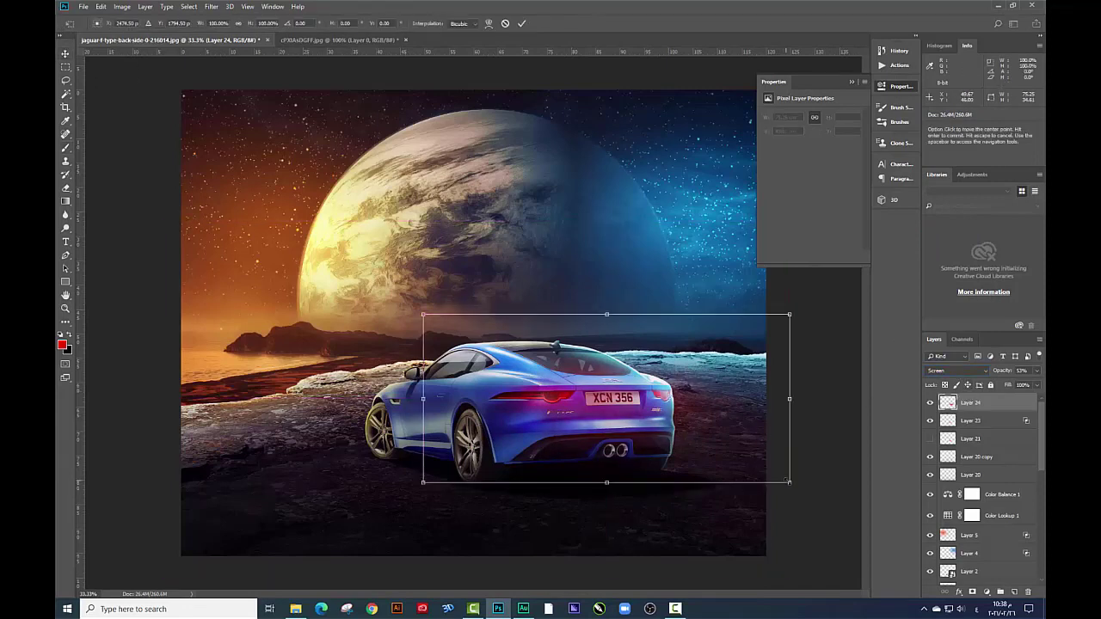
drag(831, 486, 869, 508)
drag(800, 425, 787, 424)
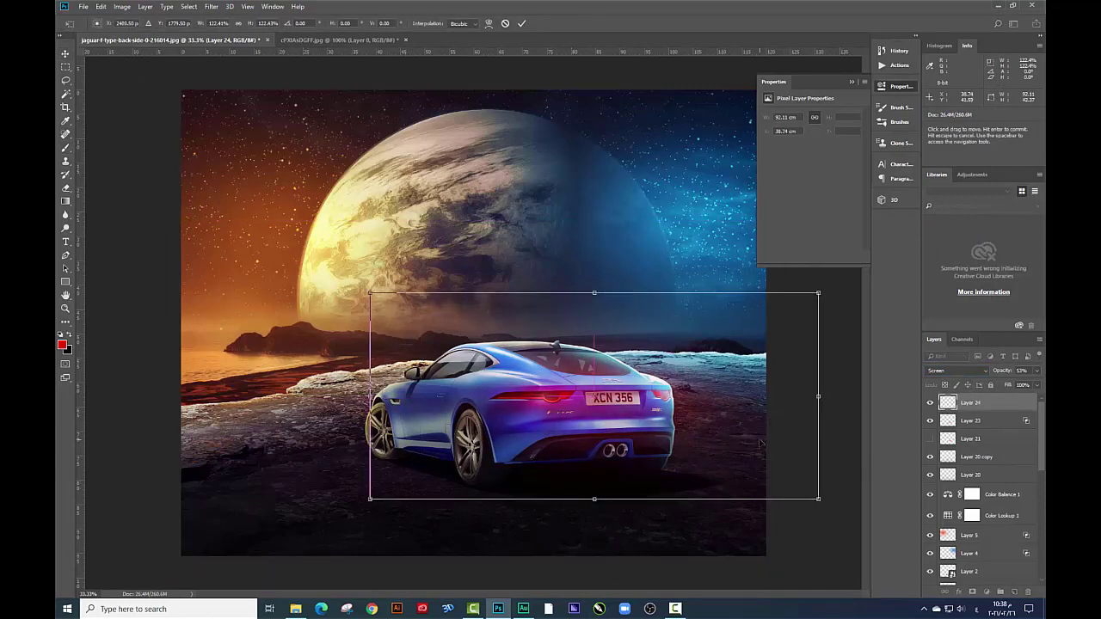
key(Return)
Merge Layer 23 down into Layer 21
click(972, 421)
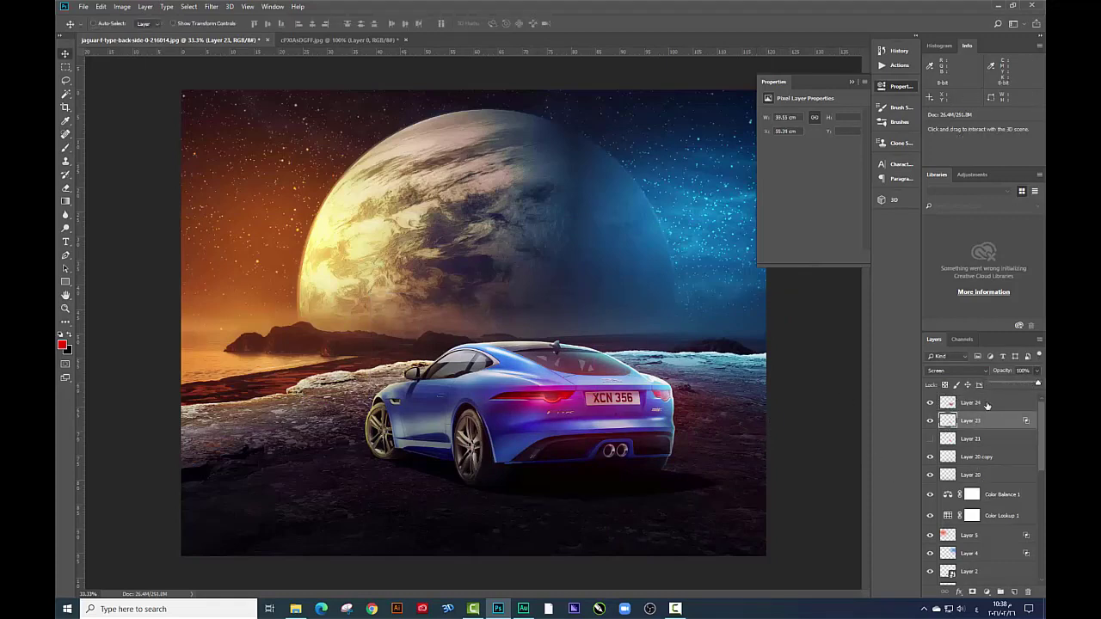
key(ctrl+e)
key(ctrl+plus)
key(ctrl+plus)
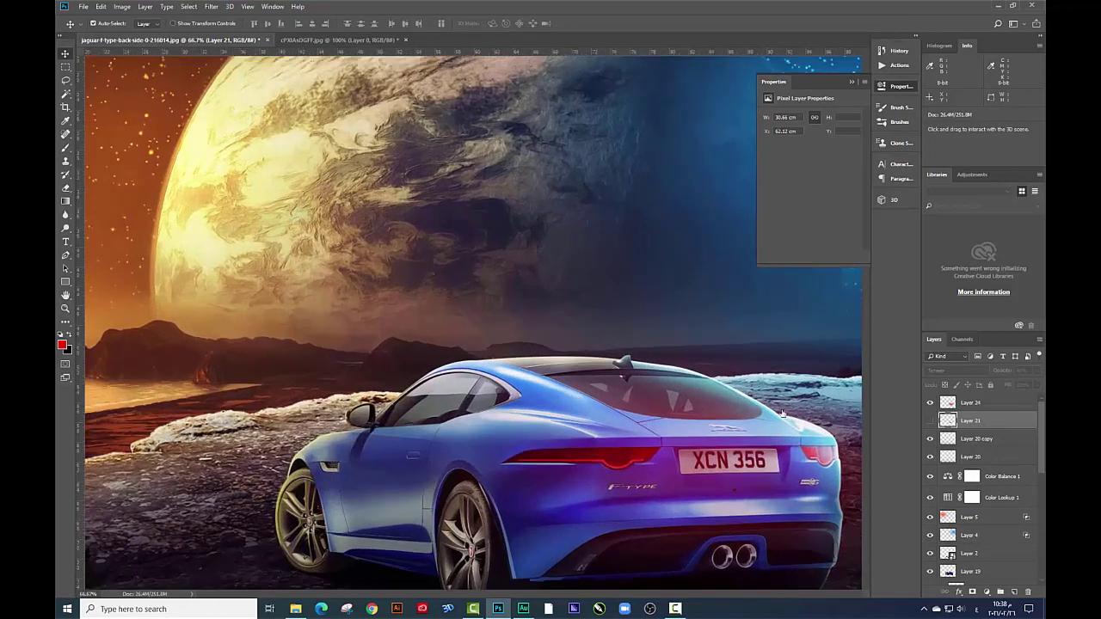
Paint a soft red glow on the left taillight and squash it wider and flatter
drag(783, 413, 642, 332)
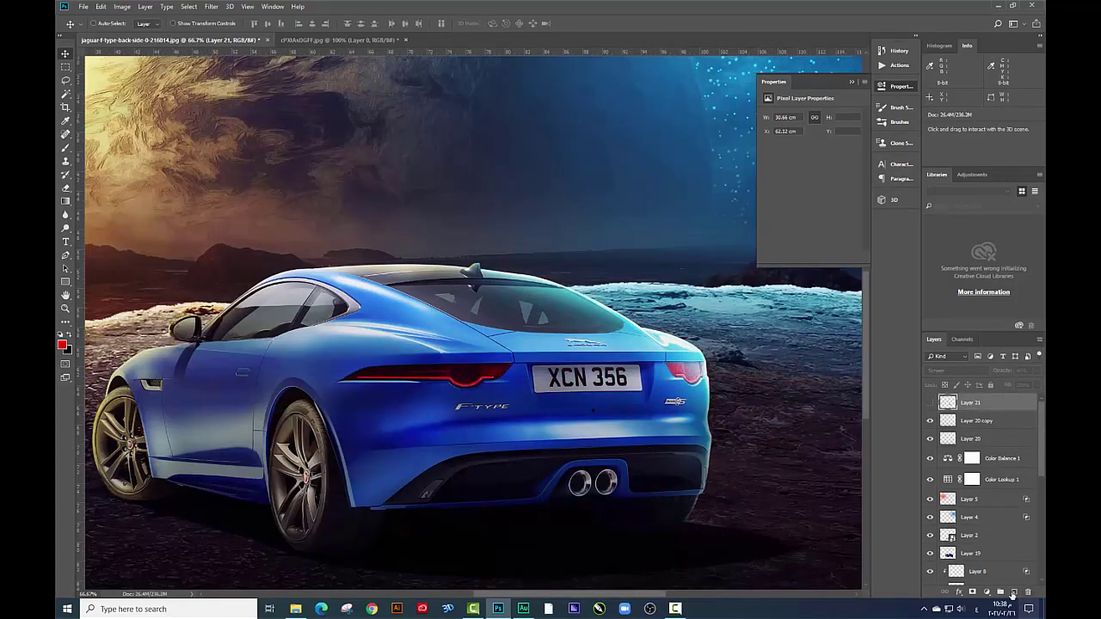
click(1013, 592)
click(67, 151)
click(459, 380)
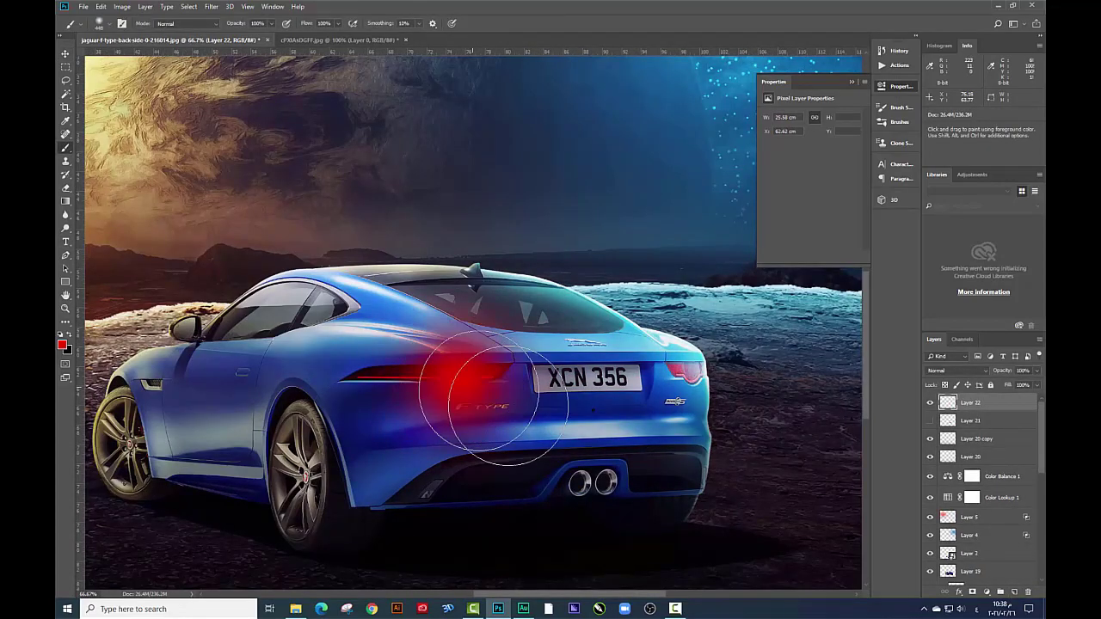
key(ctrl+t)
drag(584, 505, 608, 444)
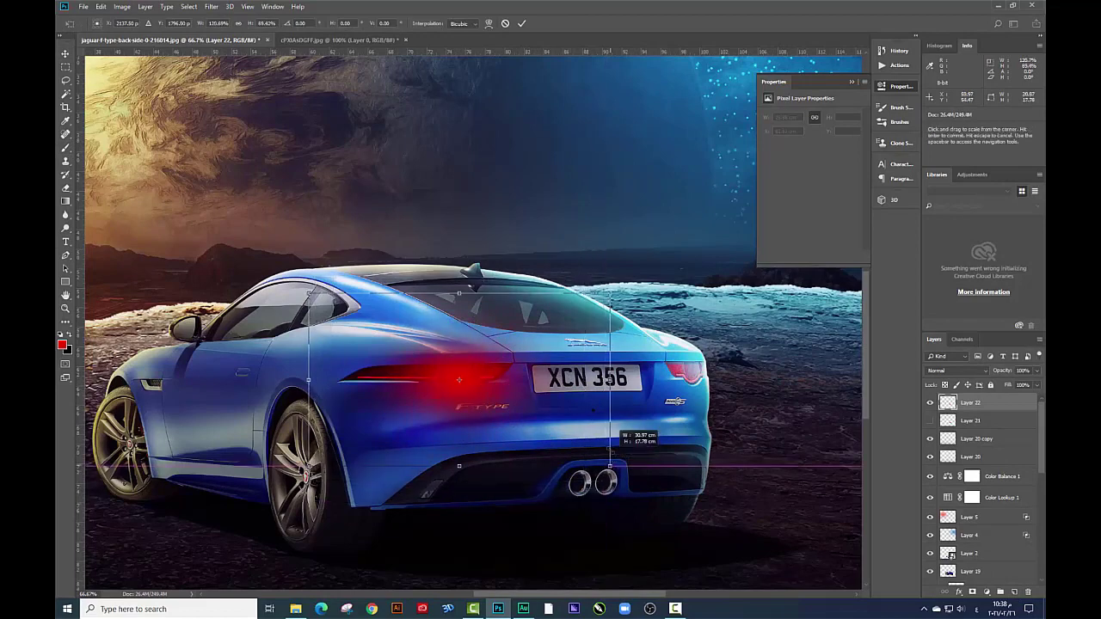
key(Return)
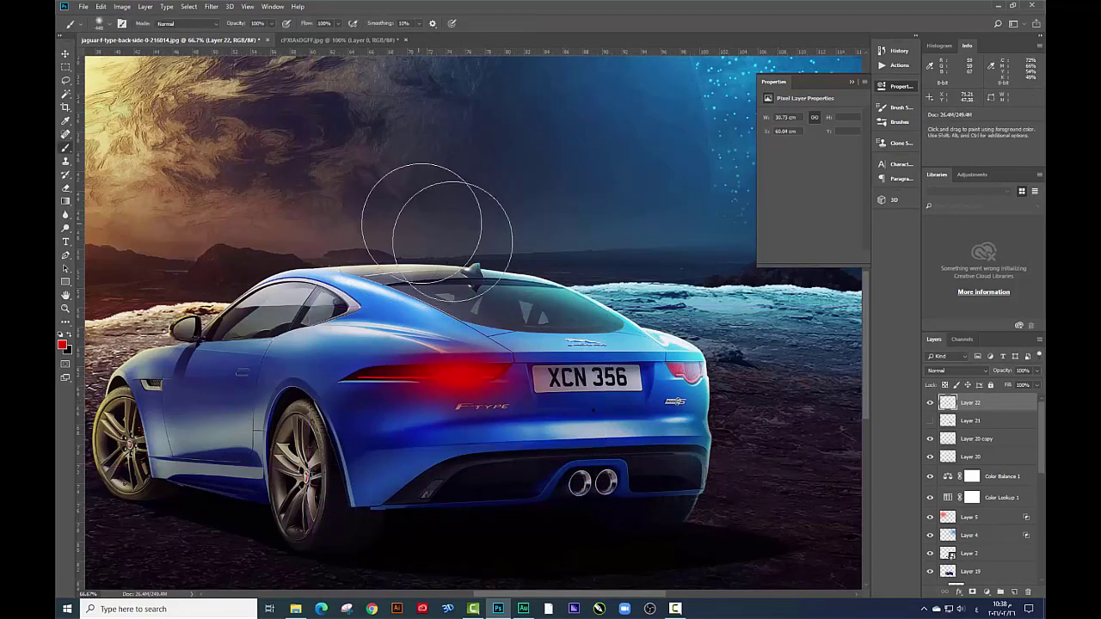
Set the left taillight glow (Layer 22) to Screen and reposition it
key(v)
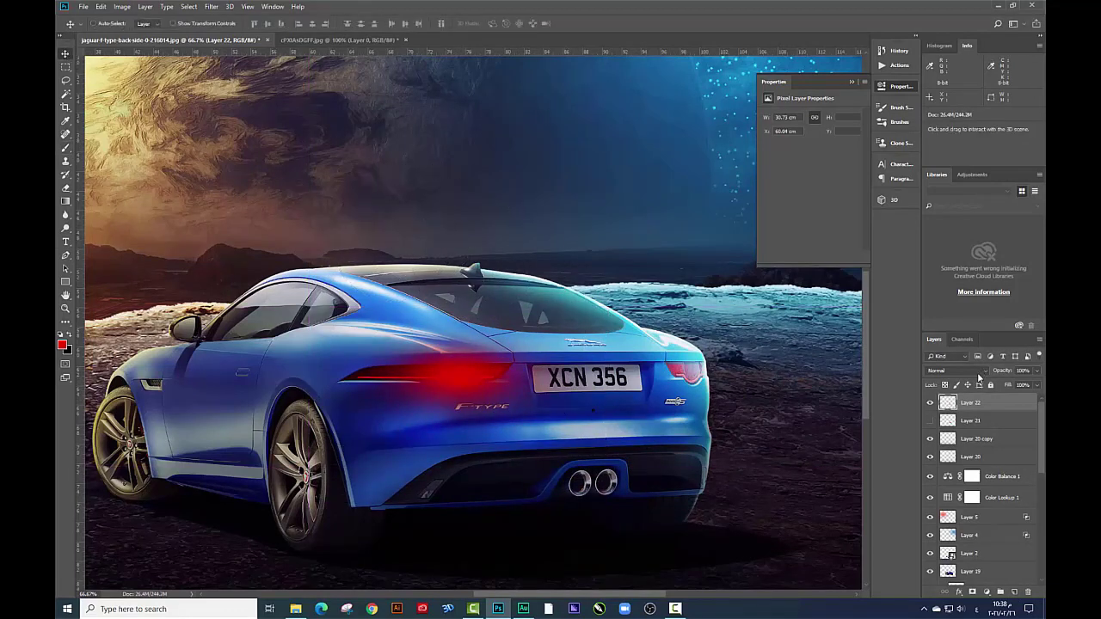
click(979, 371)
click(954, 207)
drag(546, 405, 519, 400)
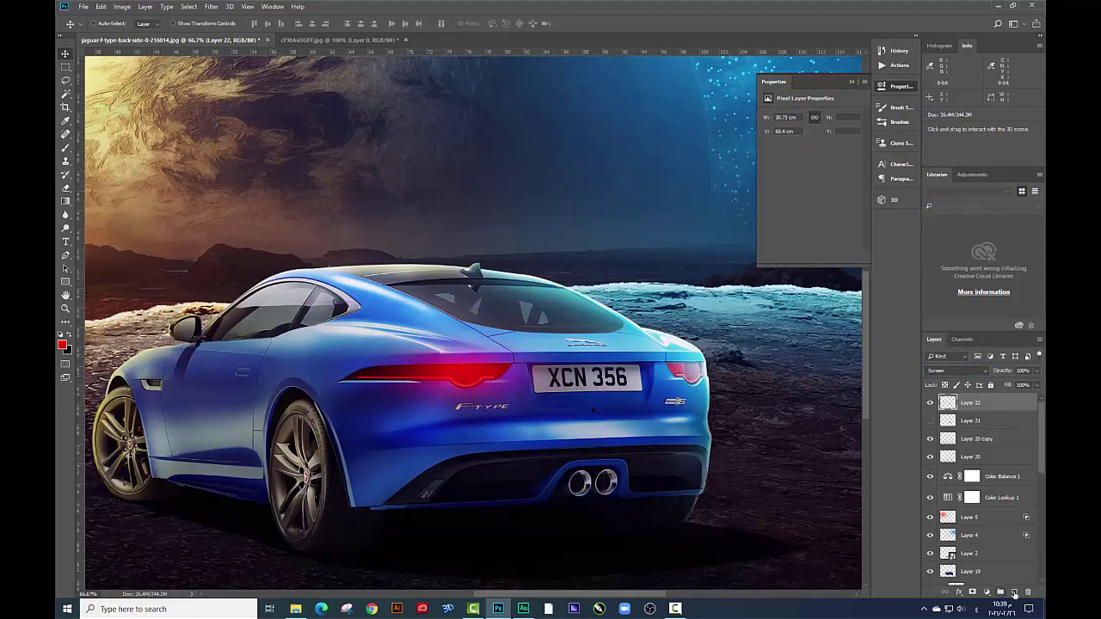
Paint an enlarged red glow over the right taillight on Layer 23, blended as Screen
click(1014, 593)
click(66, 147)
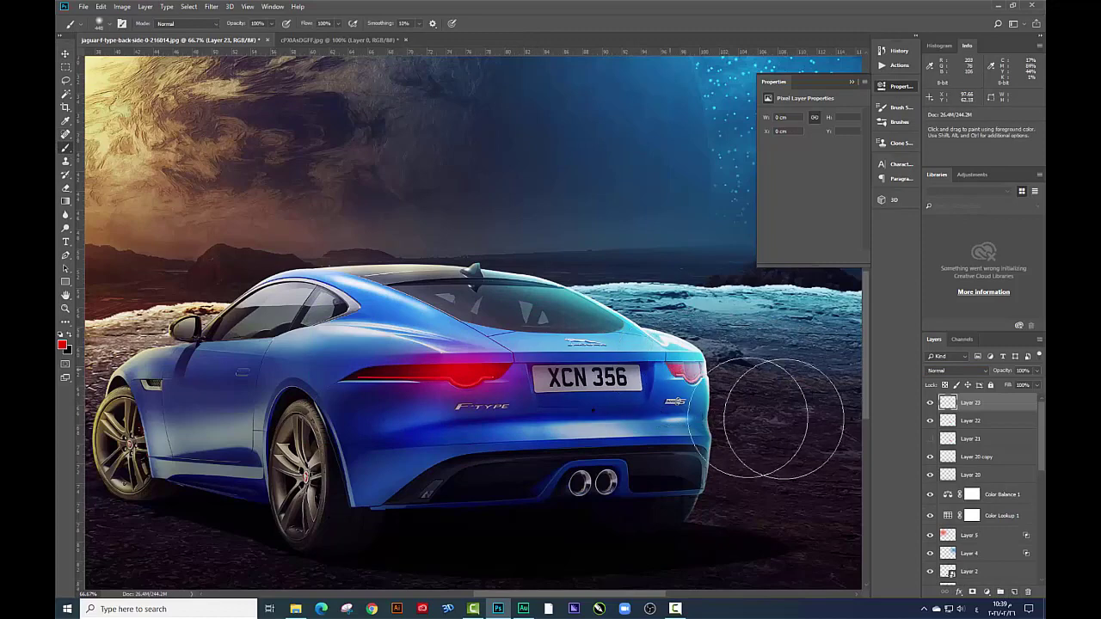
drag(675, 353, 679, 383)
key(t)
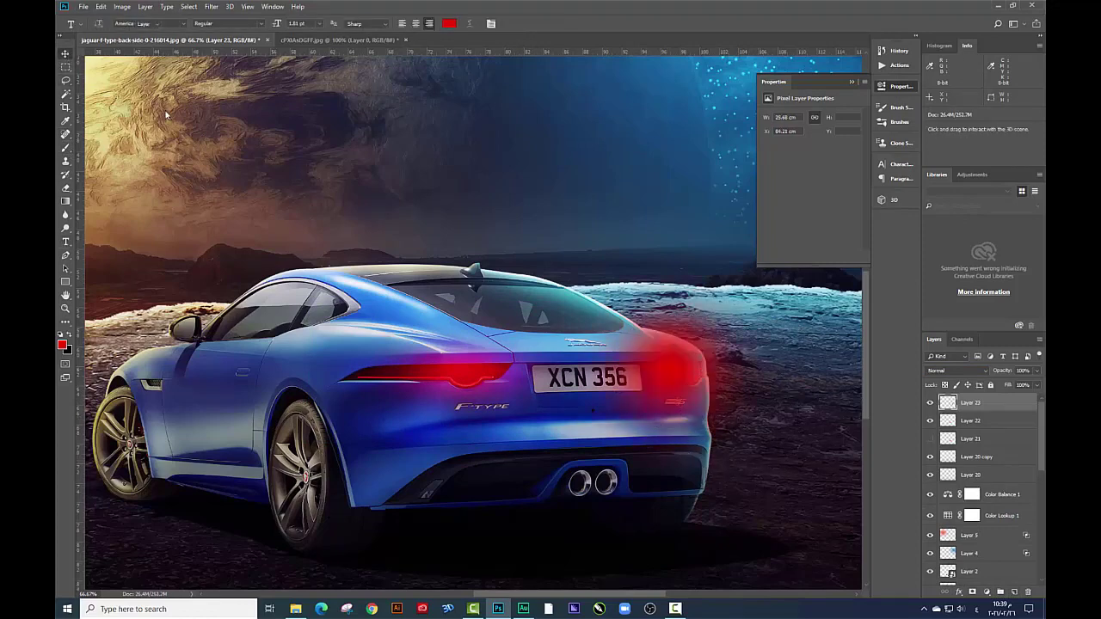
key(ctrl+t)
drag(796, 488, 807, 439)
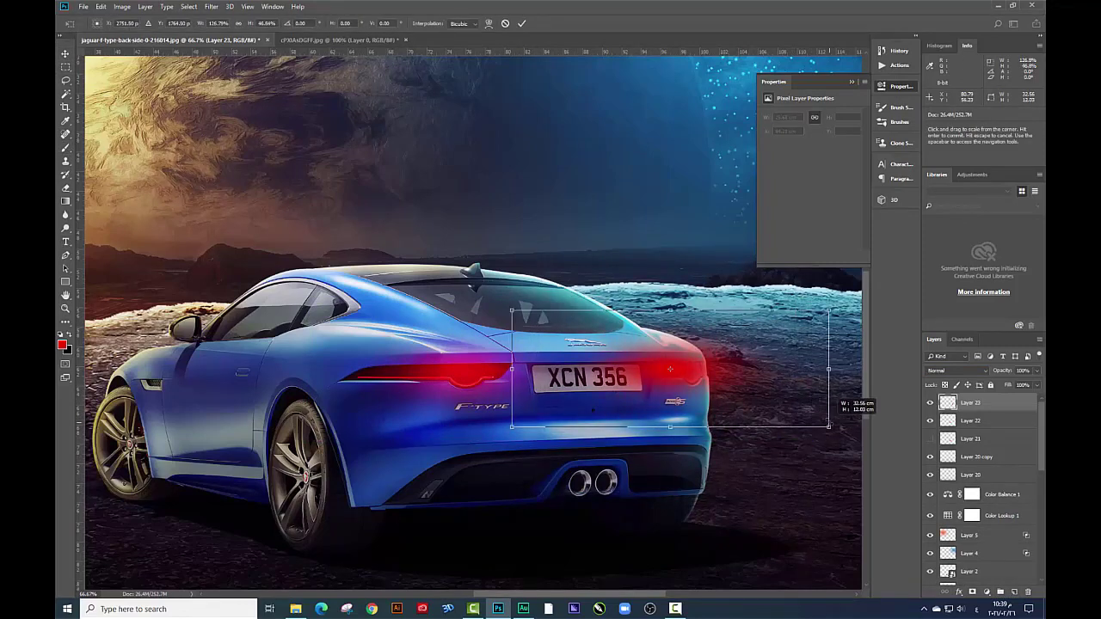
key(Return)
click(948, 371)
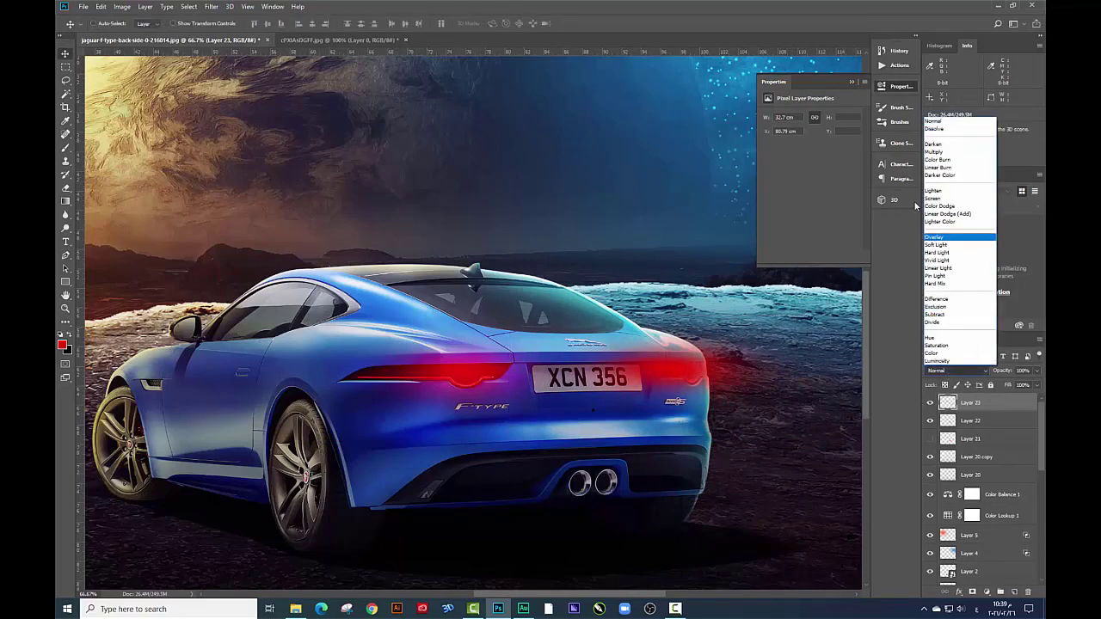
click(933, 198)
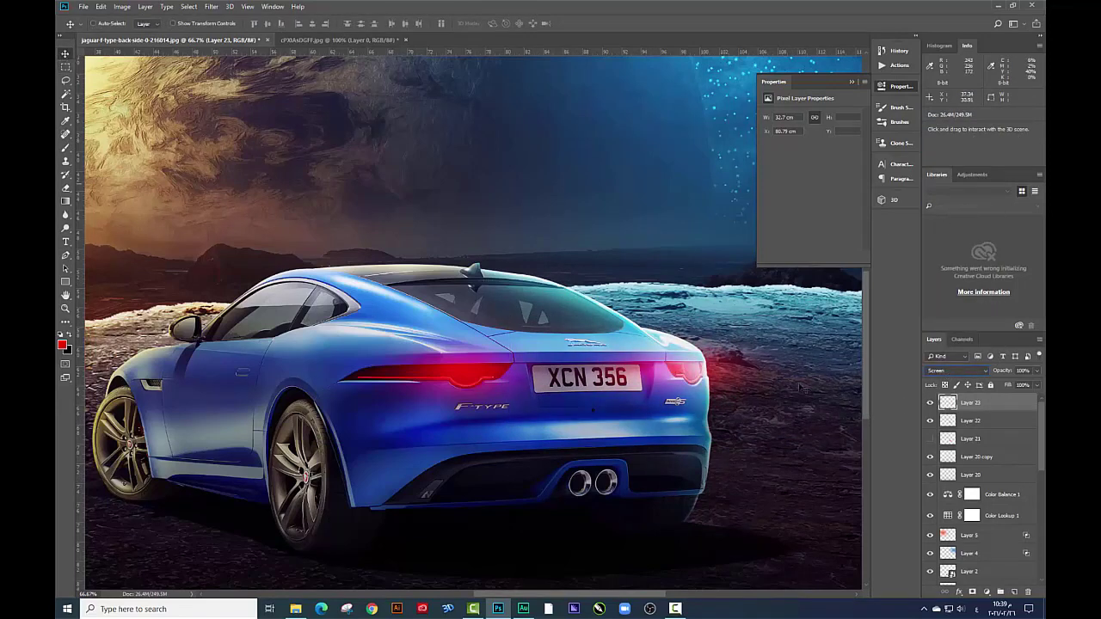
Nudge the left taillight glow into place, then make Layer 23 active
drag(561, 421, 650, 321)
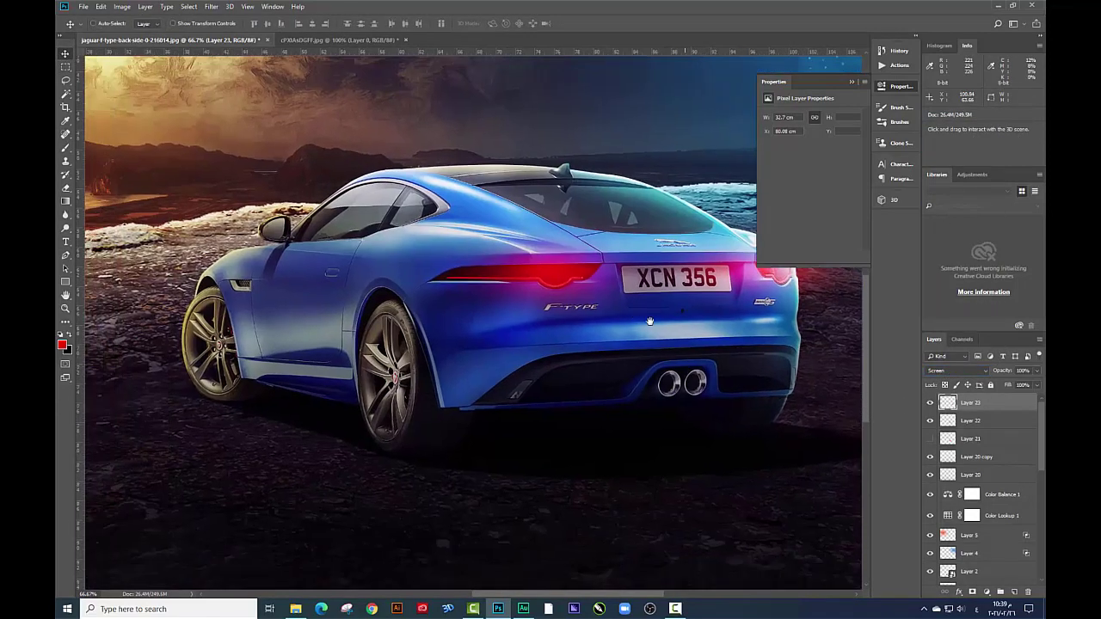
click(1010, 430)
drag(598, 286, 596, 281)
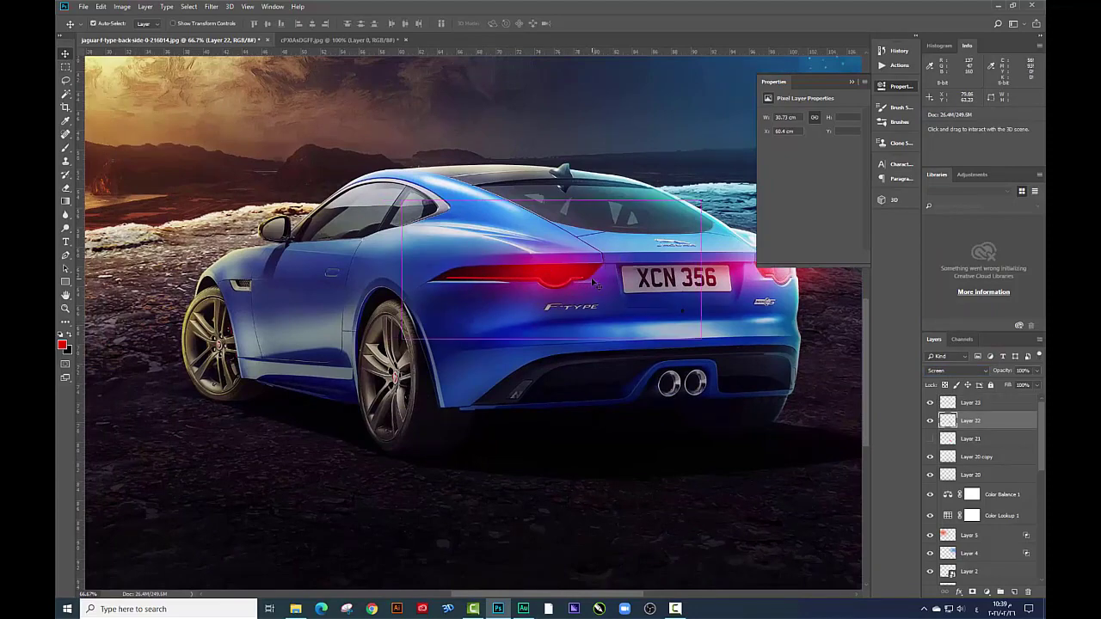
key(ctrl+minus)
key(ctrl+minus)
key(ctrl+plus)
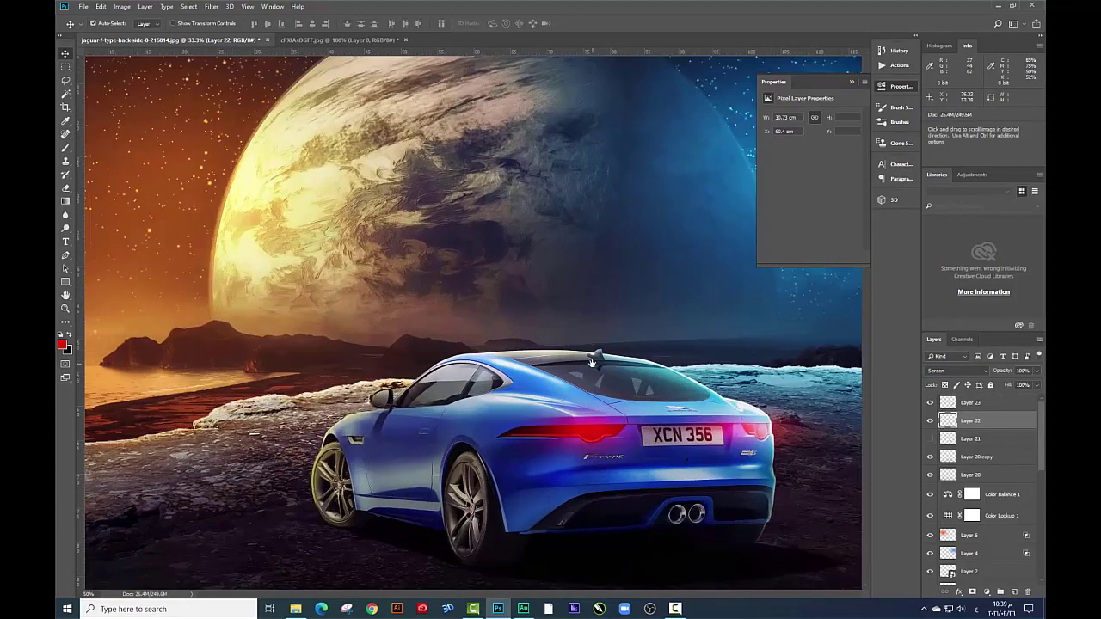
drag(701, 429, 487, 283)
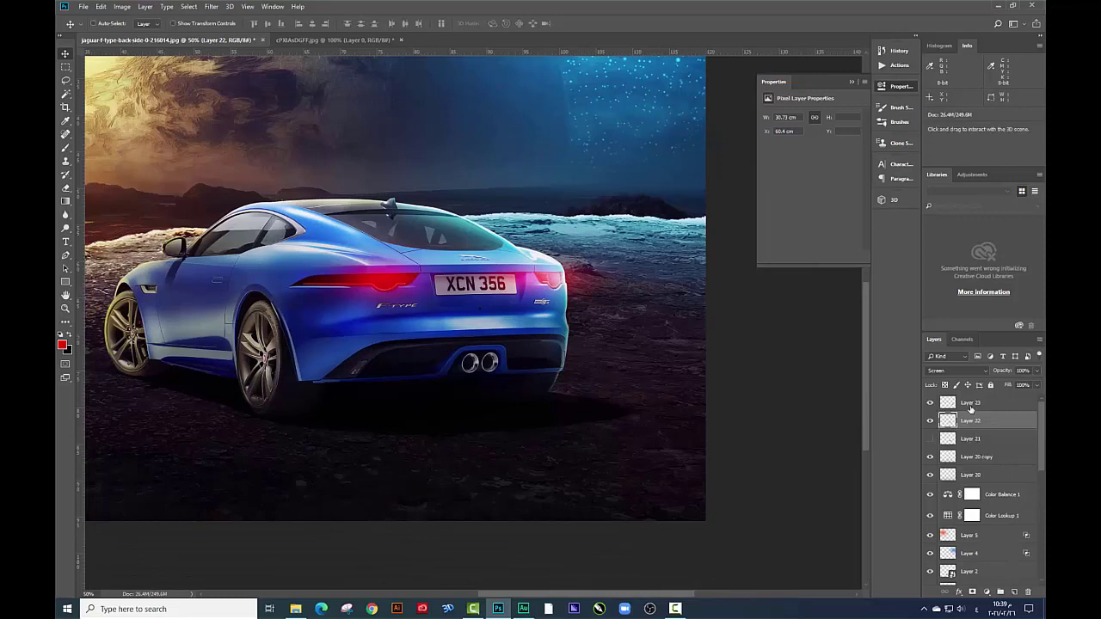
click(971, 404)
On a new layer, paint a red stroke enlarged across the whole rear, set to Screen
click(1014, 592)
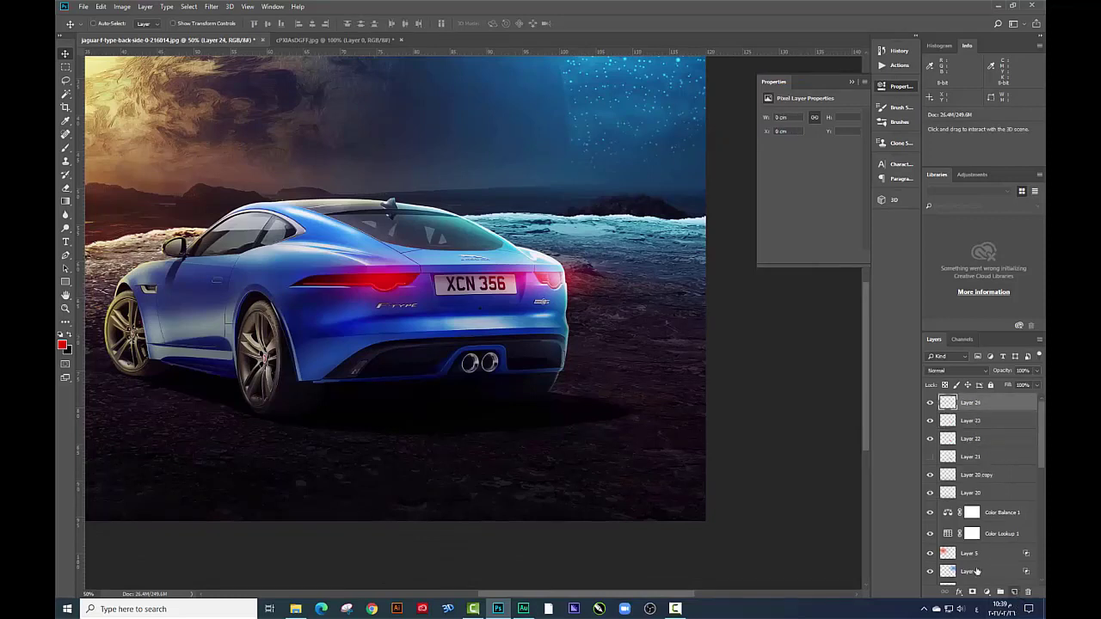
key(b)
drag(352, 284, 435, 340)
key(ctrl+t)
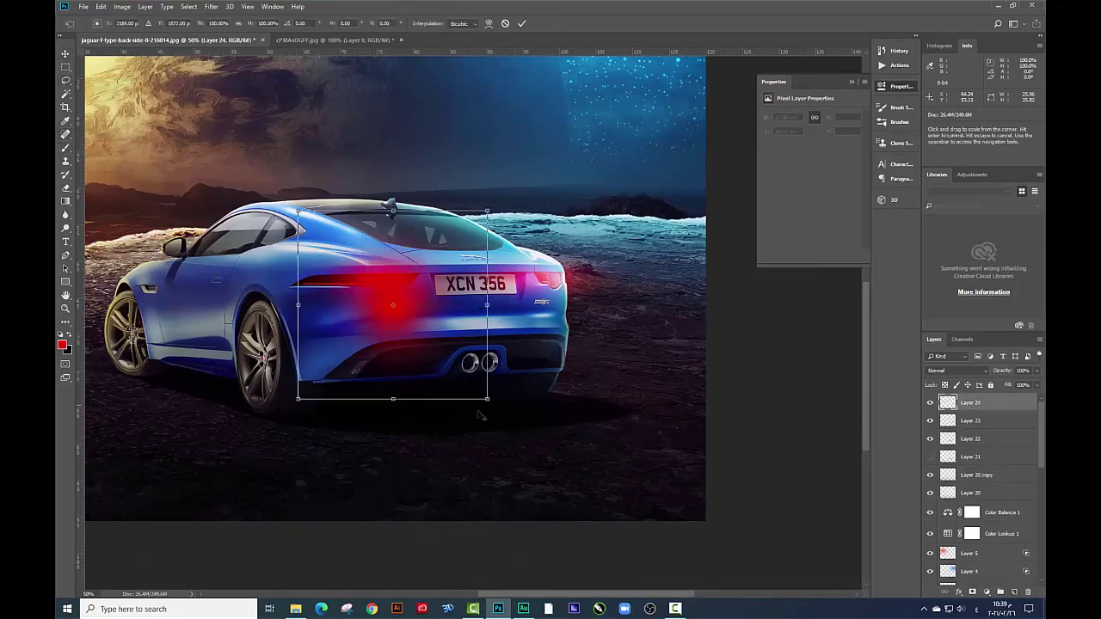
drag(491, 393, 811, 433)
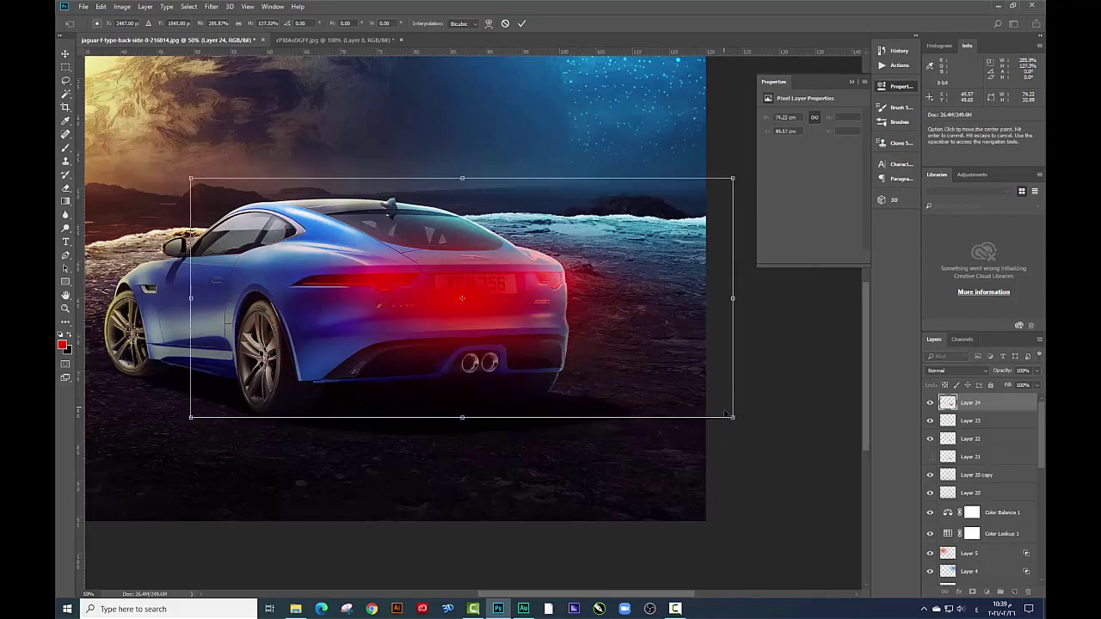
key(Return)
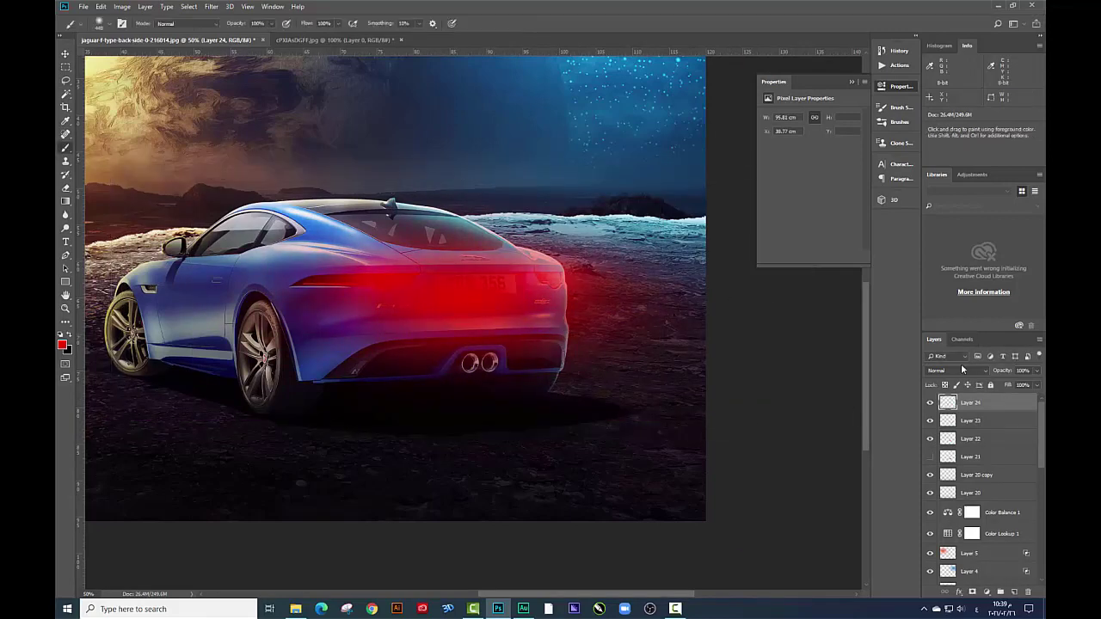
click(946, 369)
click(939, 220)
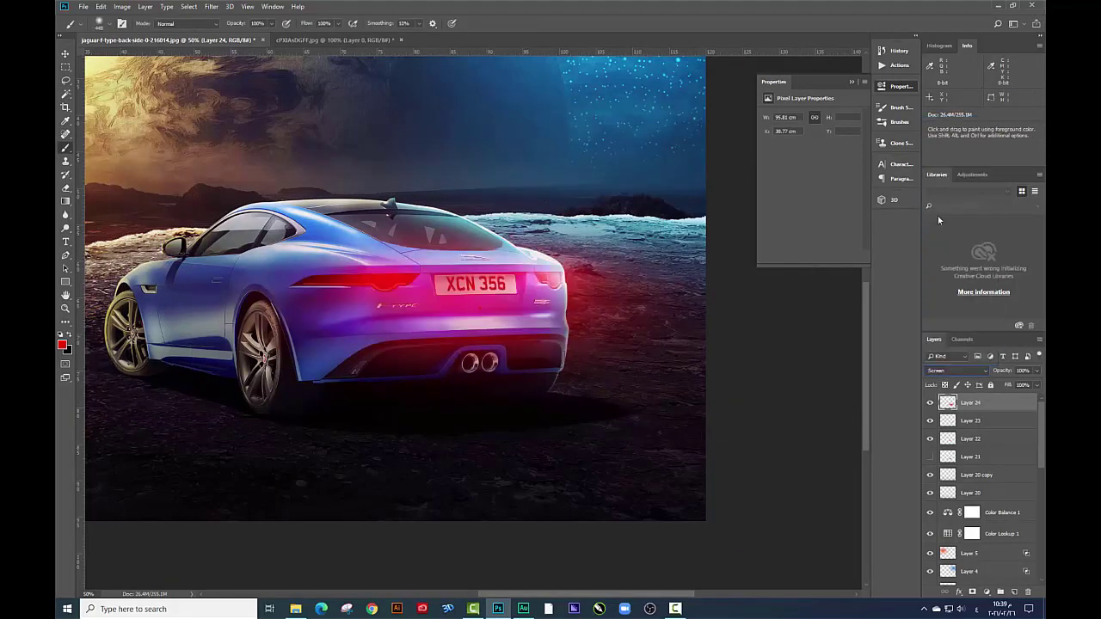
Split the Blend If Underlying Layer slider to 88, then shift the wide glow into position
right_click(967, 412)
key(Escape)
drag(803, 535, 827, 536)
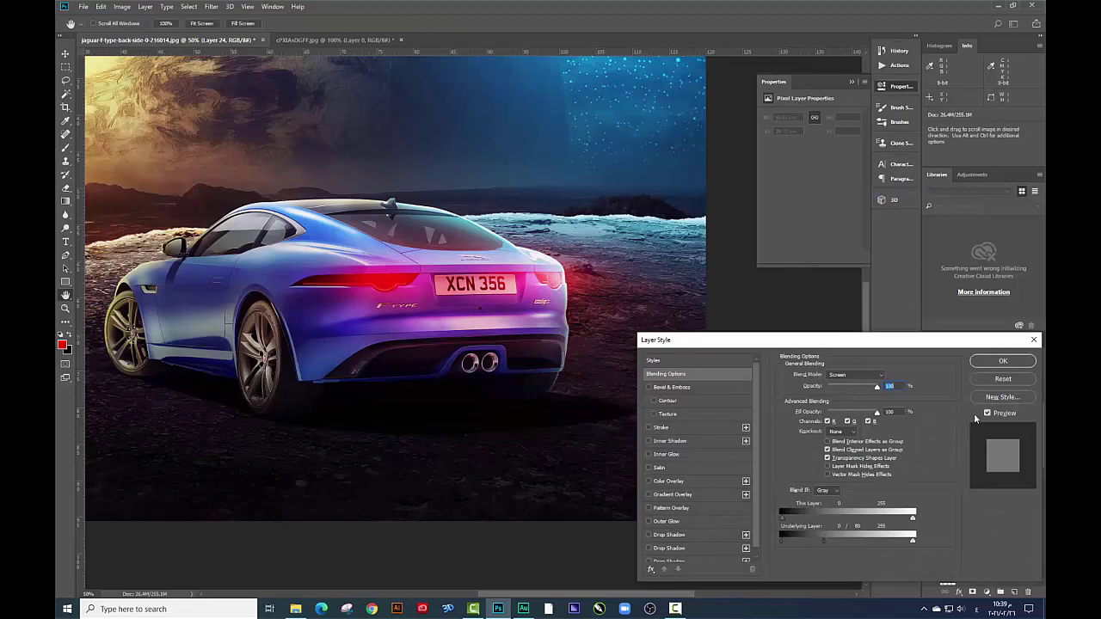
click(1003, 361)
key(v)
drag(604, 399, 591, 371)
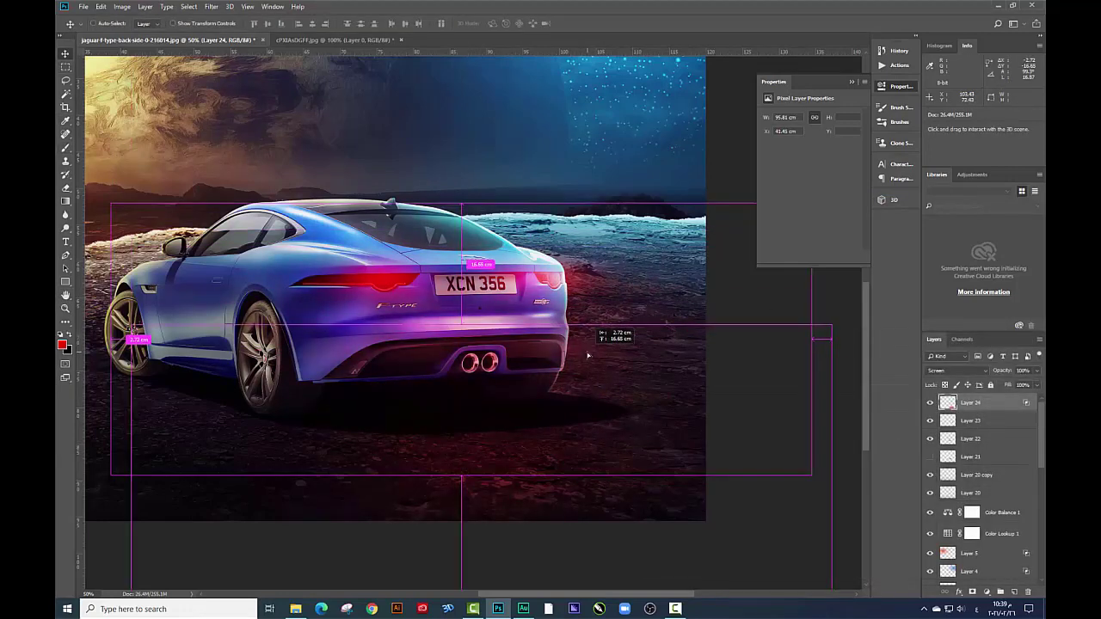
Duplicate the wide red glow layer and squash the copy's height from top and bottom
key(ctrl+j)
key(ctrl+t)
drag(462, 204, 462, 230)
drag(462, 448, 460, 423)
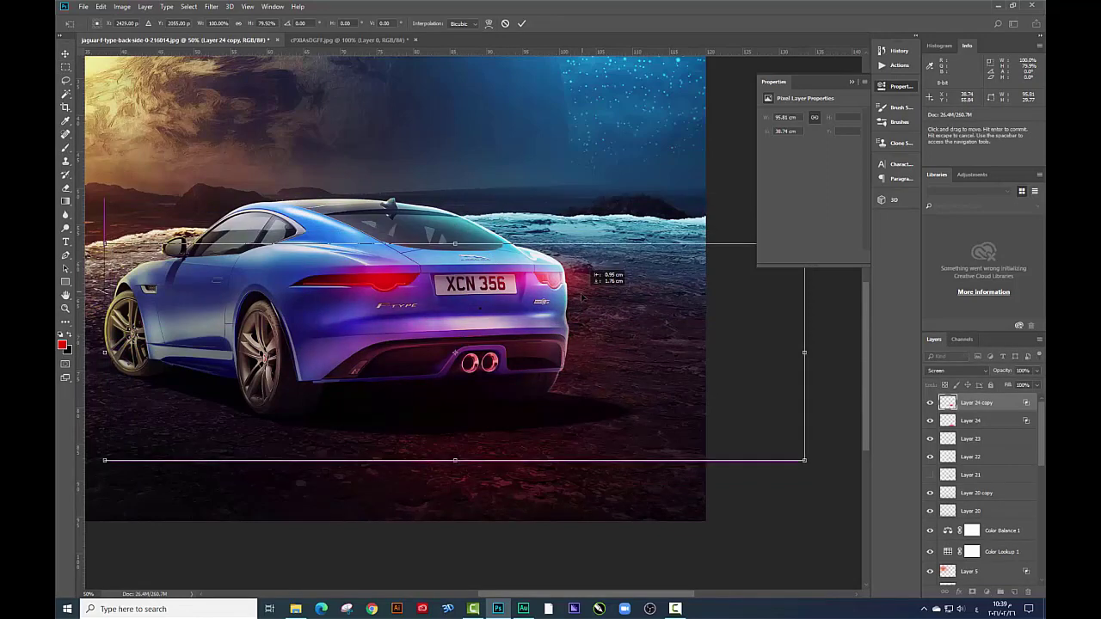
key(Return)
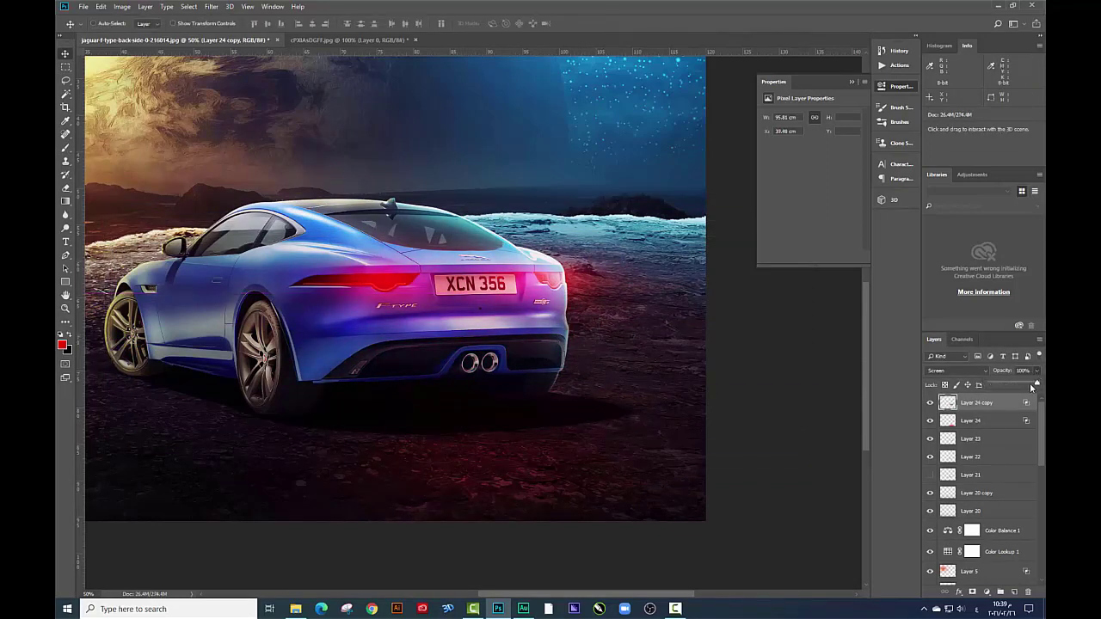
Set taillight glow Layers 22 and 23 to 75% opacity and zoom out to the full image
click(992, 420)
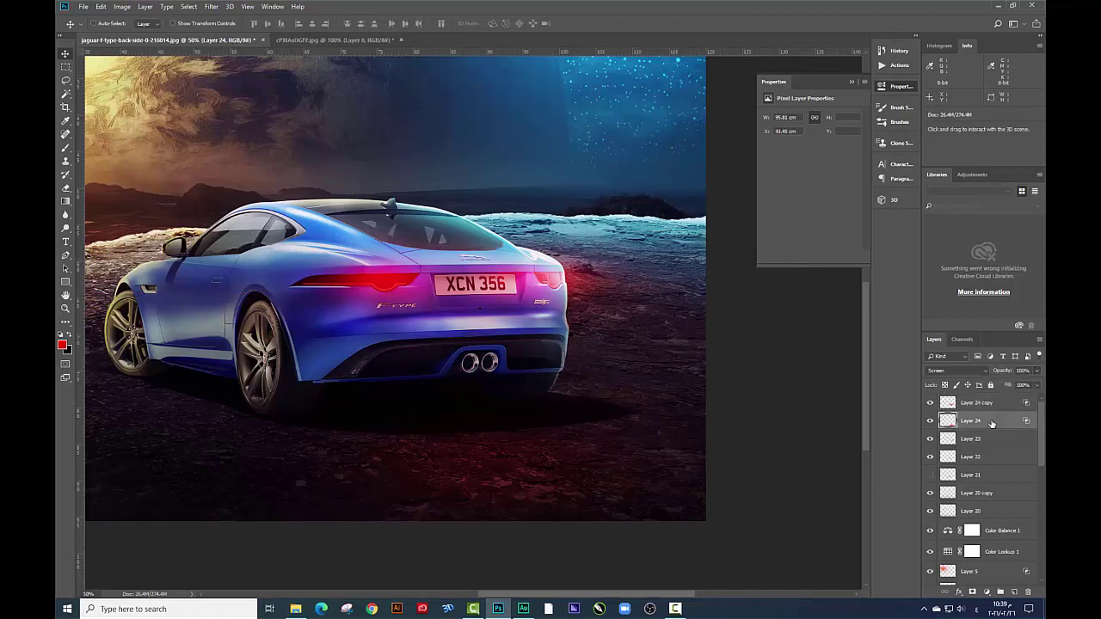
click(979, 439)
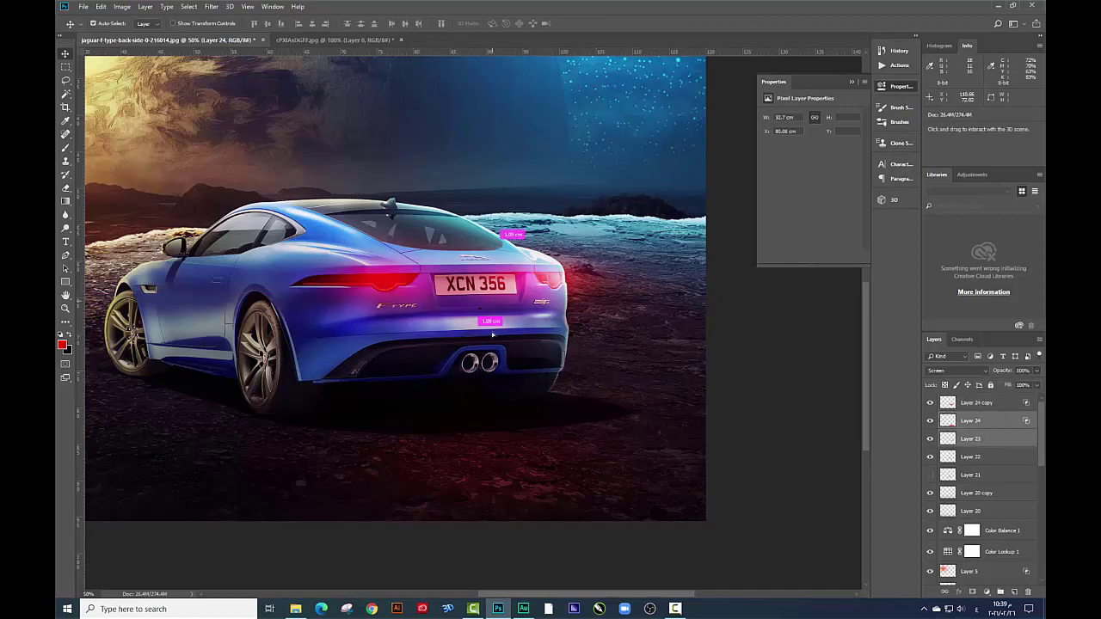
shift+click(971, 457)
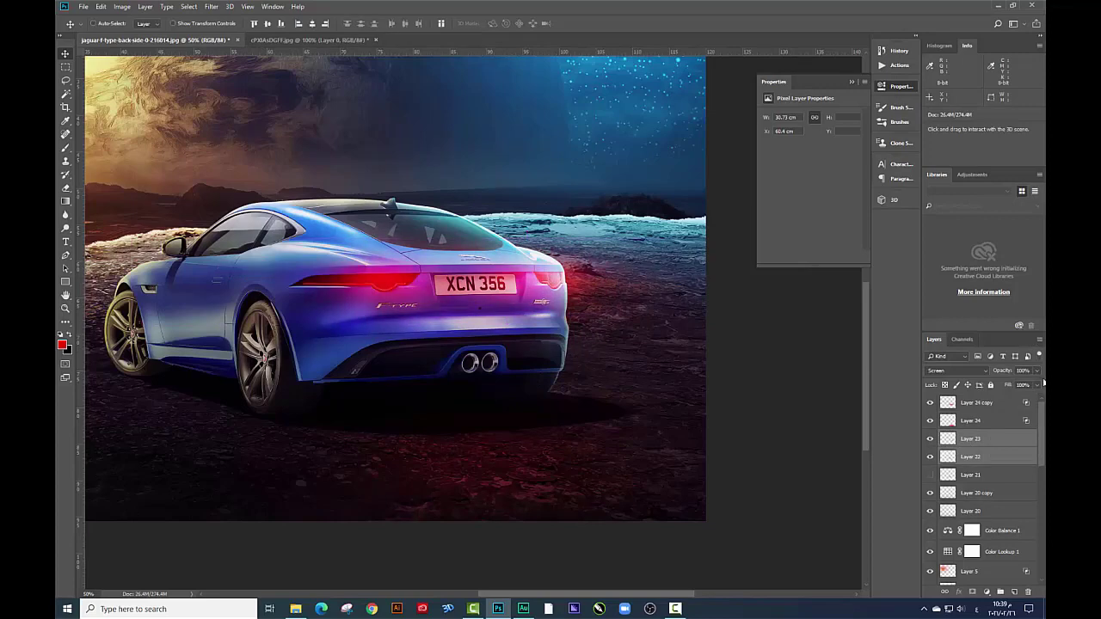
click(1038, 372)
key(ctrl+minus)
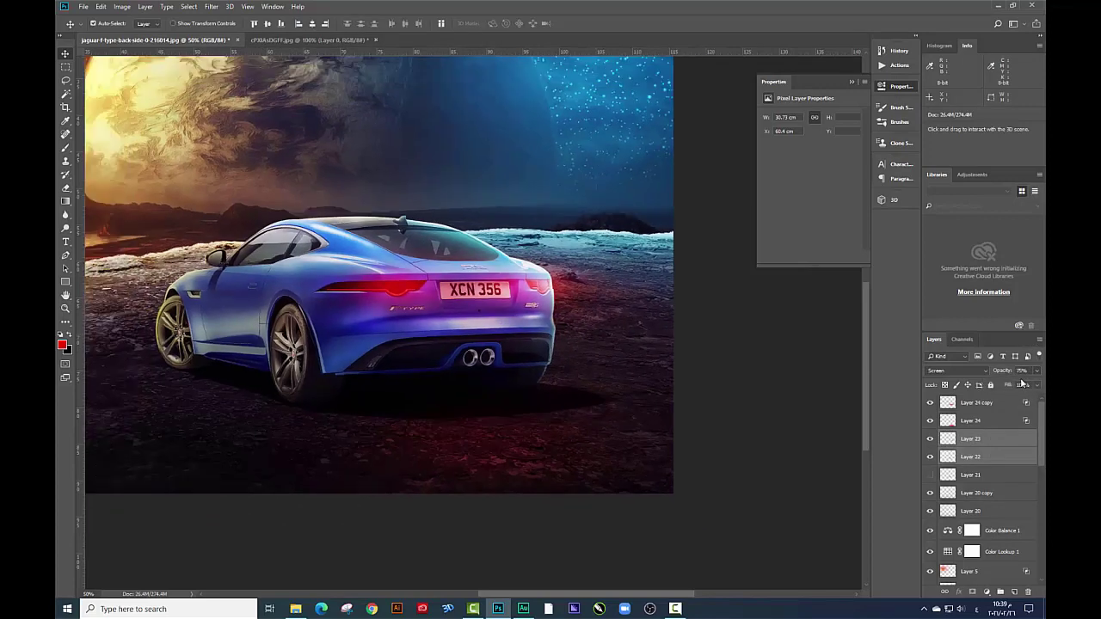
key(ctrl+minus)
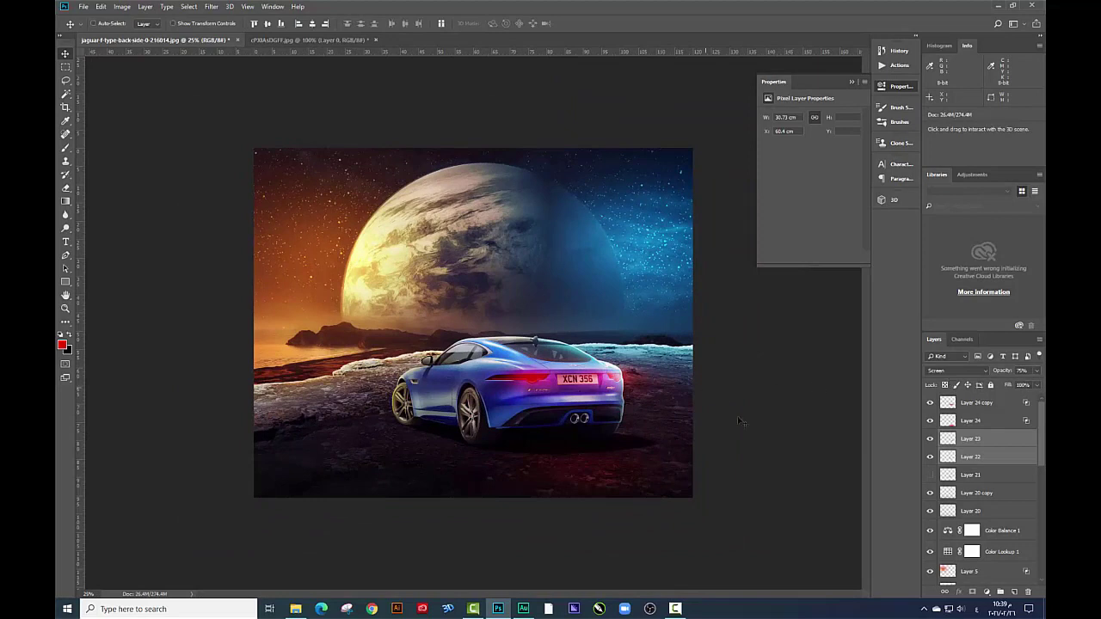
Move the wide glow lower and stretch it to about 143 cm wide across the ground
drag(626, 485, 624, 479)
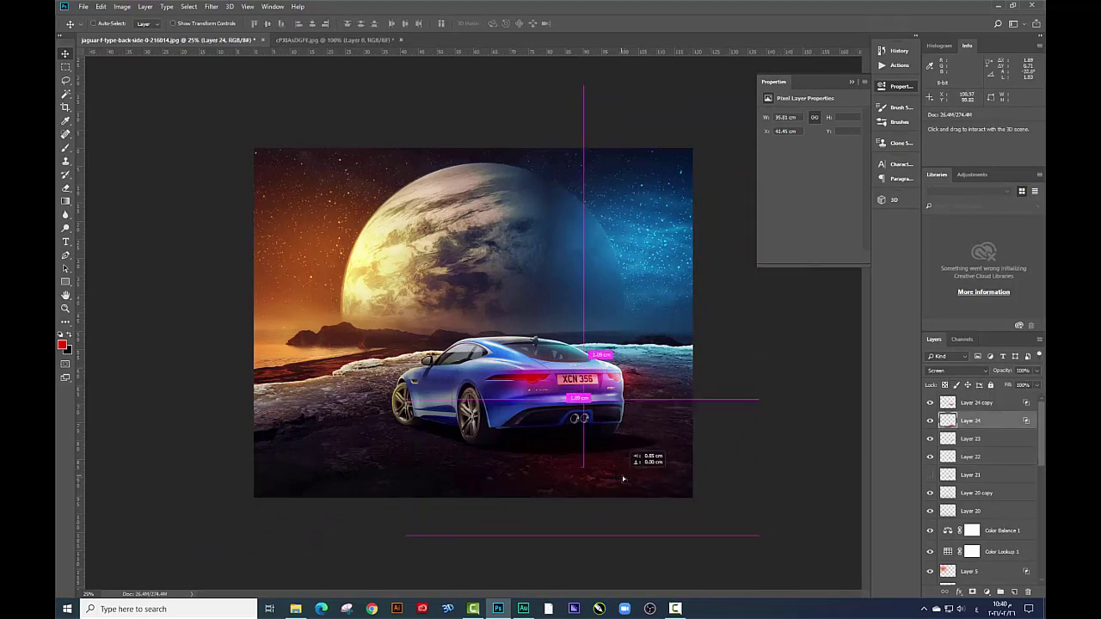
key(ctrl+t)
mouse_move(764, 537)
mouse_down()
mouse_move(797, 559)
mouse_move(847, 561)
mouse_up()
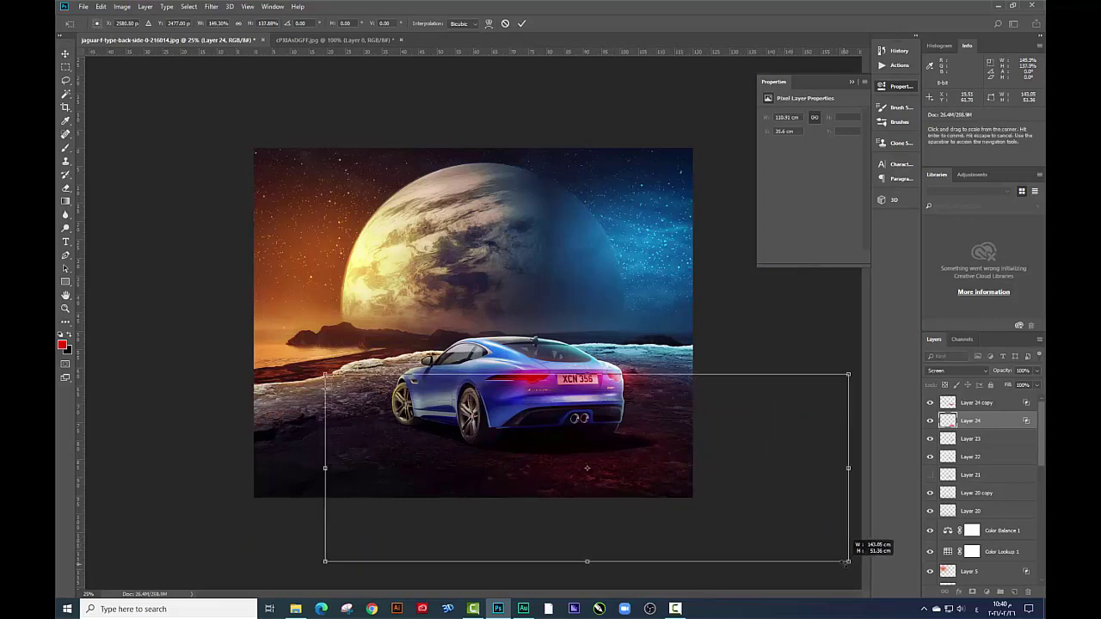
key(Return)
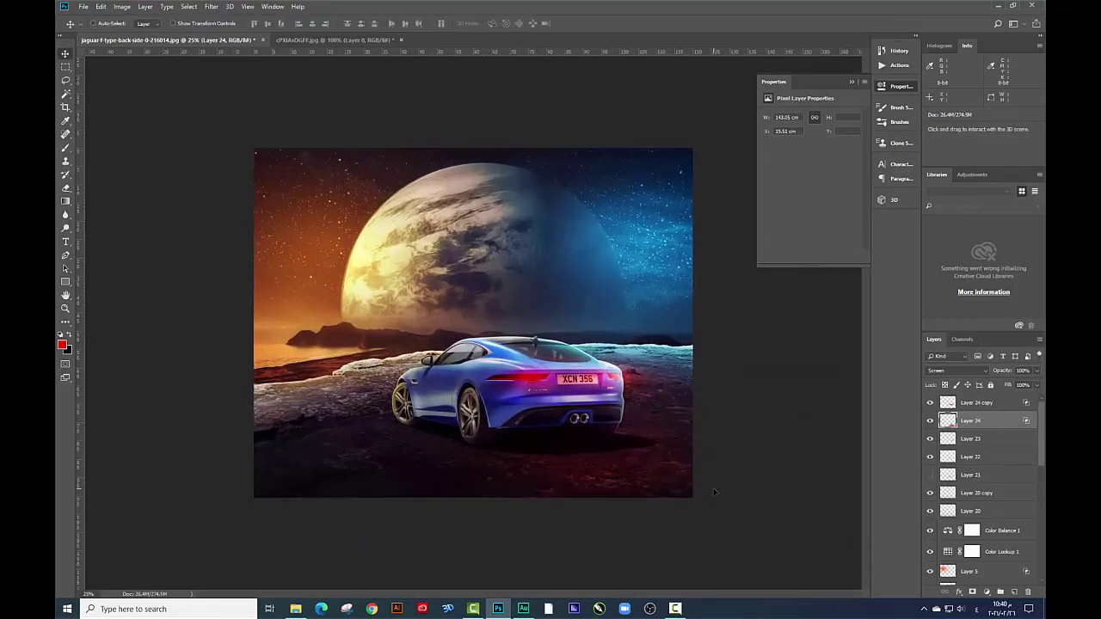
Zoom in close on the car's rear so plate, tail lights and exhausts fill the view
key(ctrl+plus)
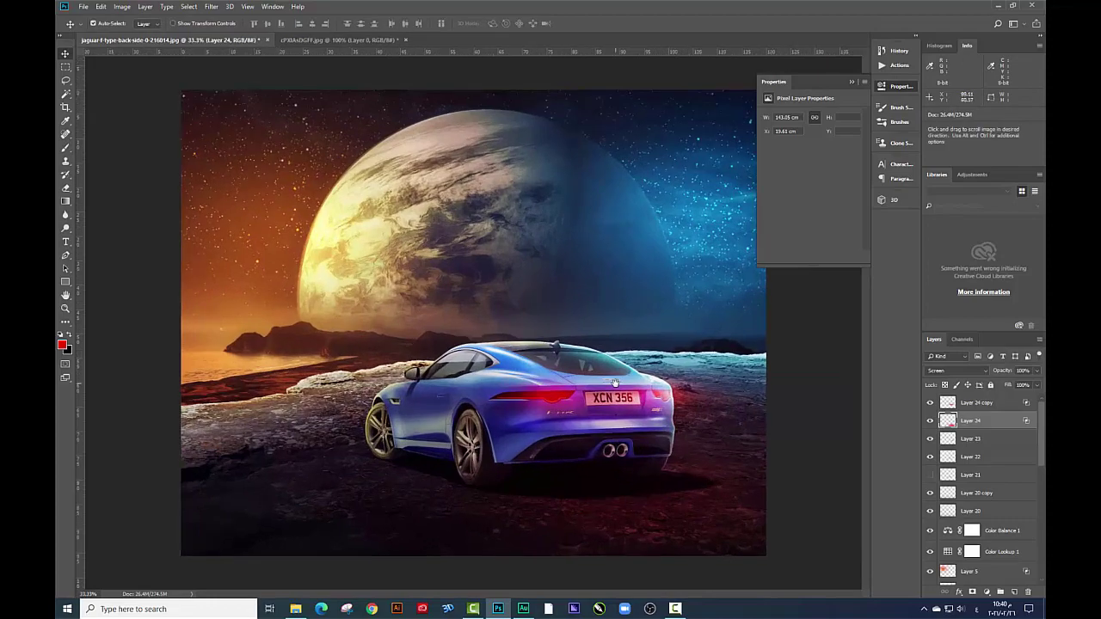
scroll(614, 382, up, 4)
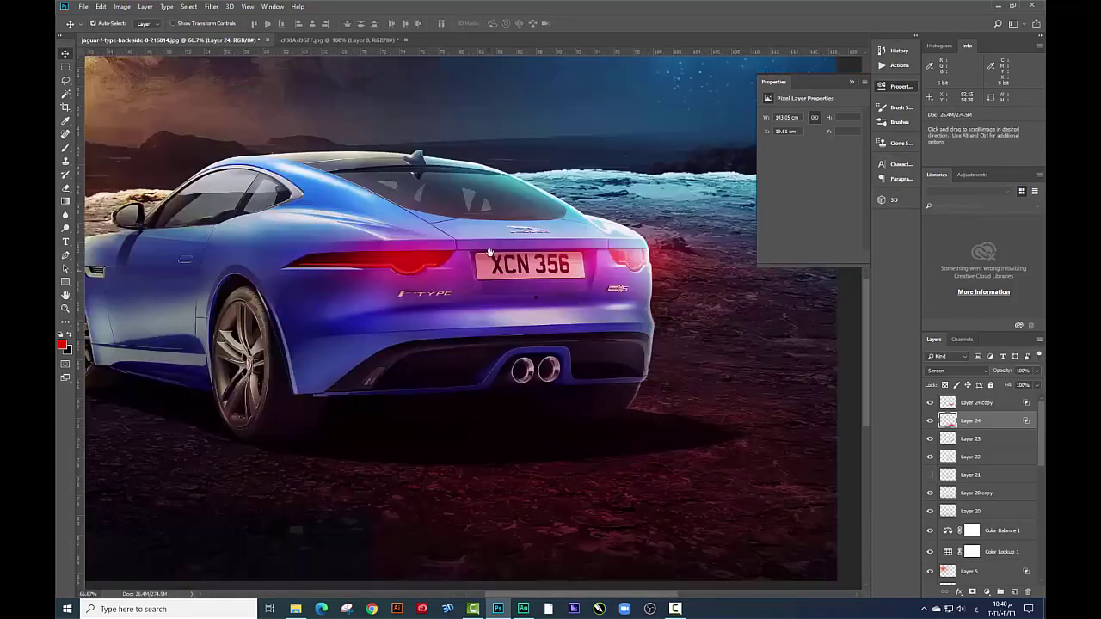
scroll(489, 253, up, 2)
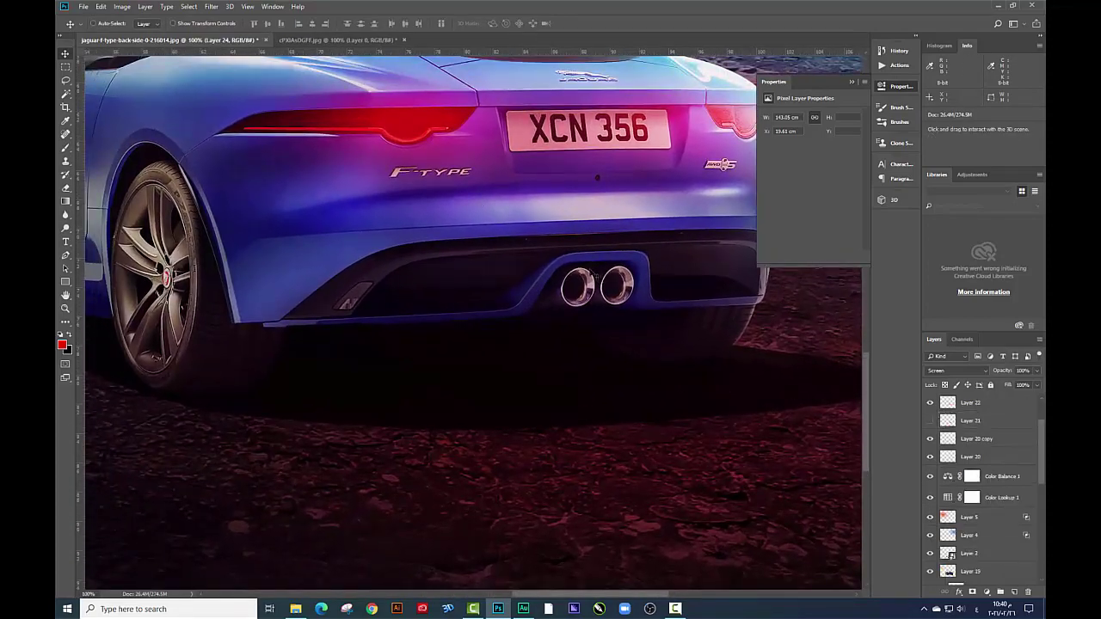
Add a new layer above Layer 19 and set a soft brush to size 28
scroll(983, 466, down, 1)
click(979, 537)
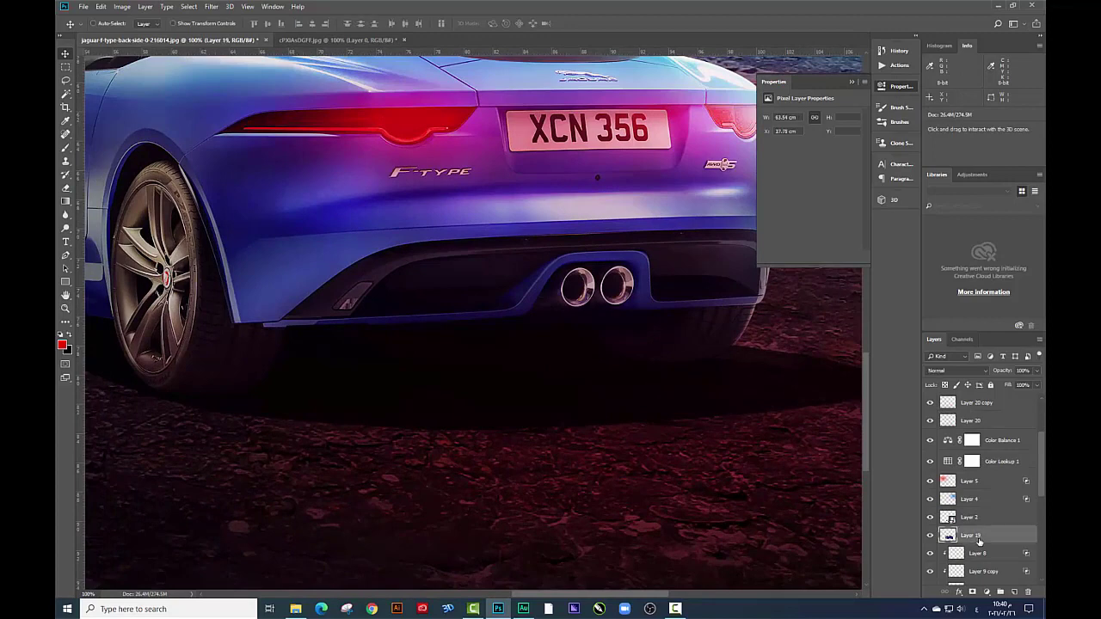
click(1016, 594)
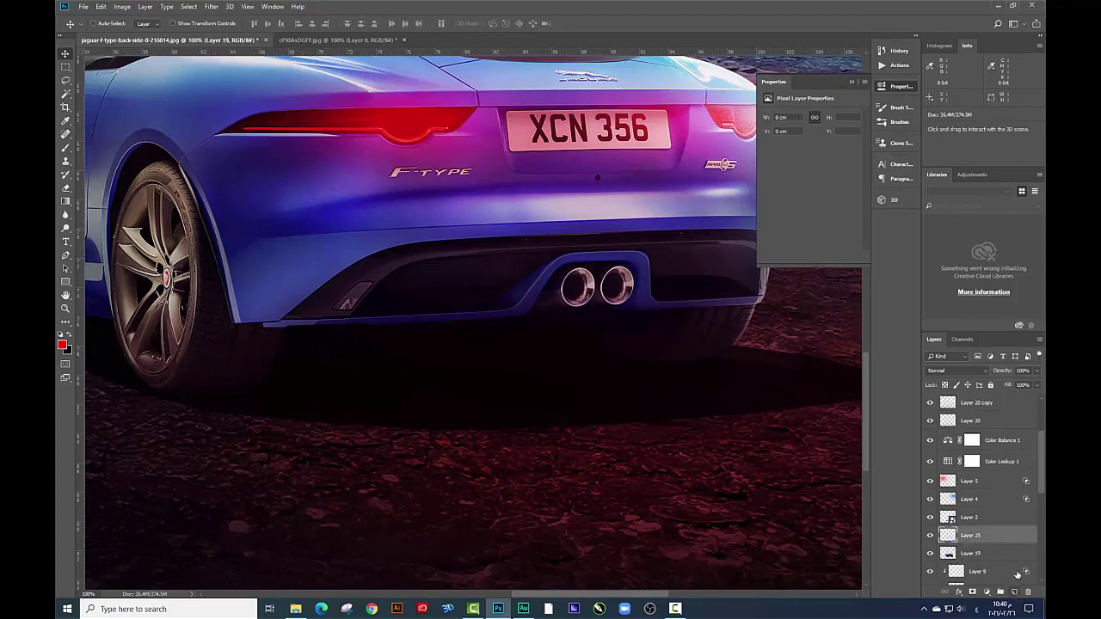
click(65, 148)
right_click(498, 325)
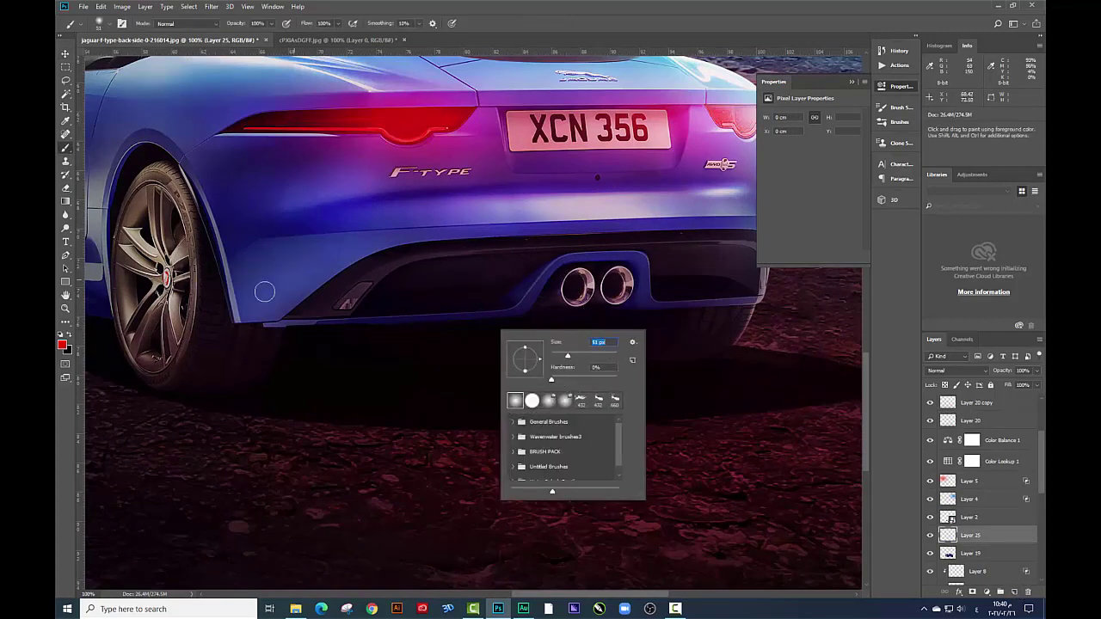
right_click(473, 303)
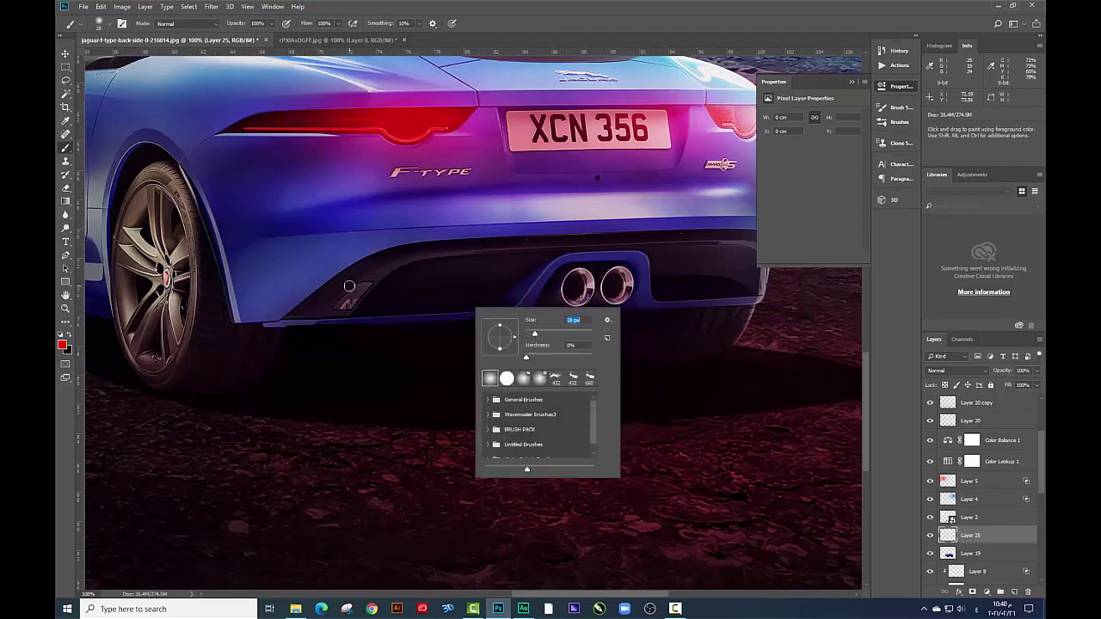
text(28)
key(Return)
scroll(339, 285, up, 2)
right_click(396, 336)
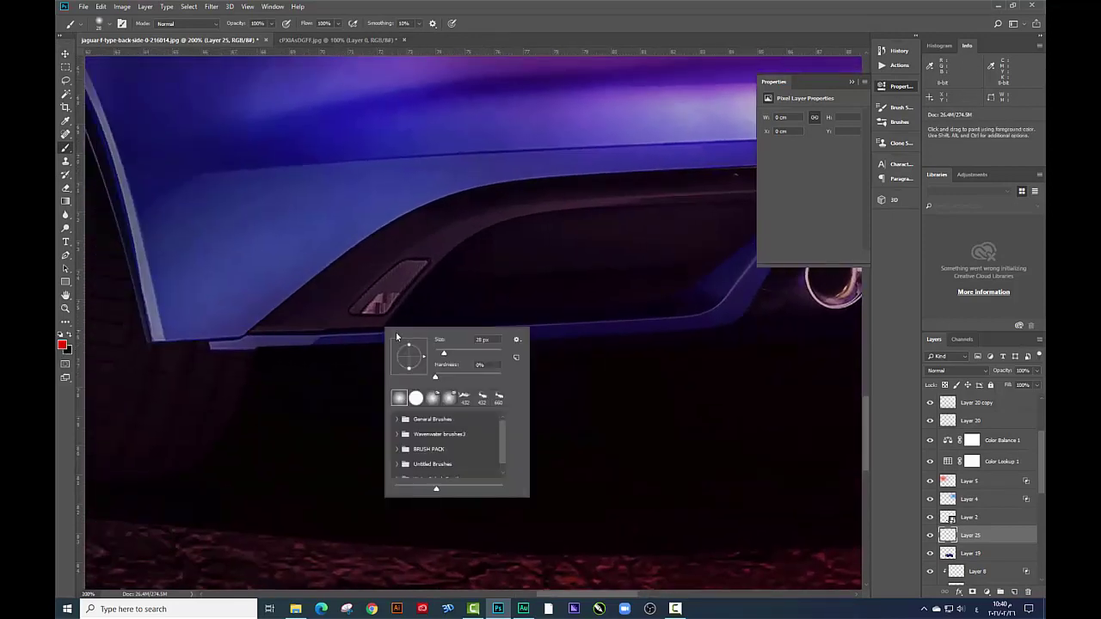
key(Return)
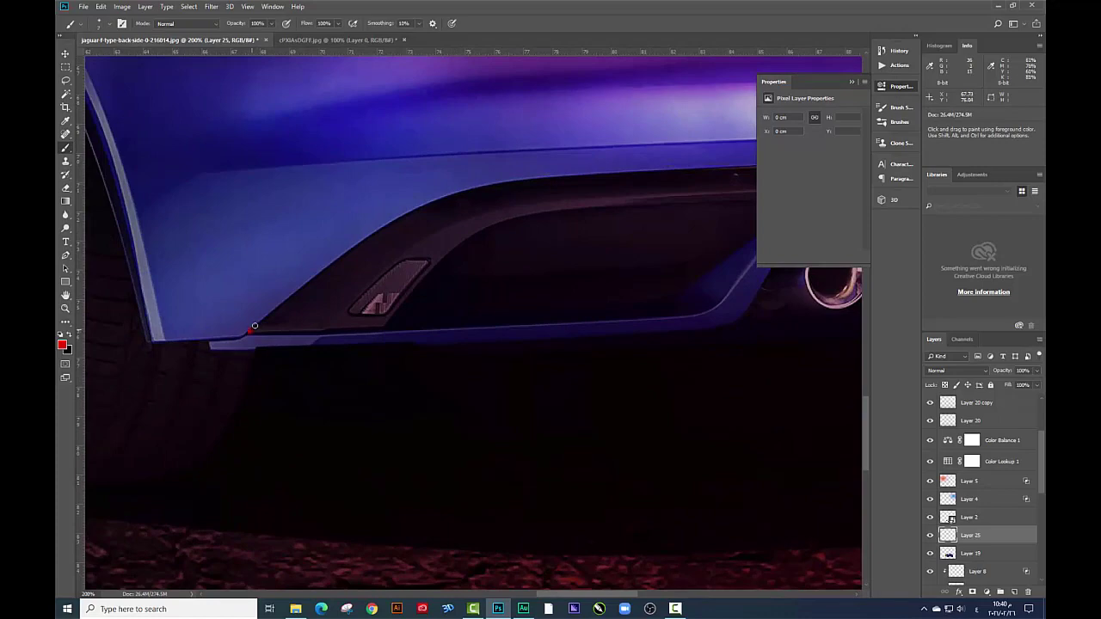
Trace the left tail light's edge in red and blend it as Linear Dodge (Add)
drag(288, 299, 221, 260)
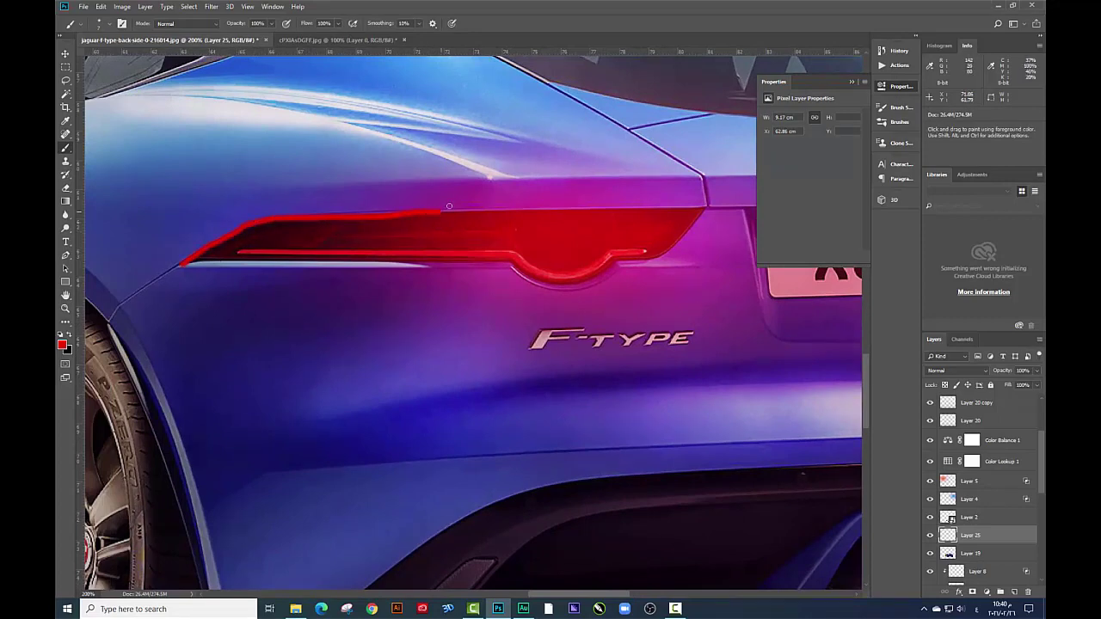
key(ctrl+z)
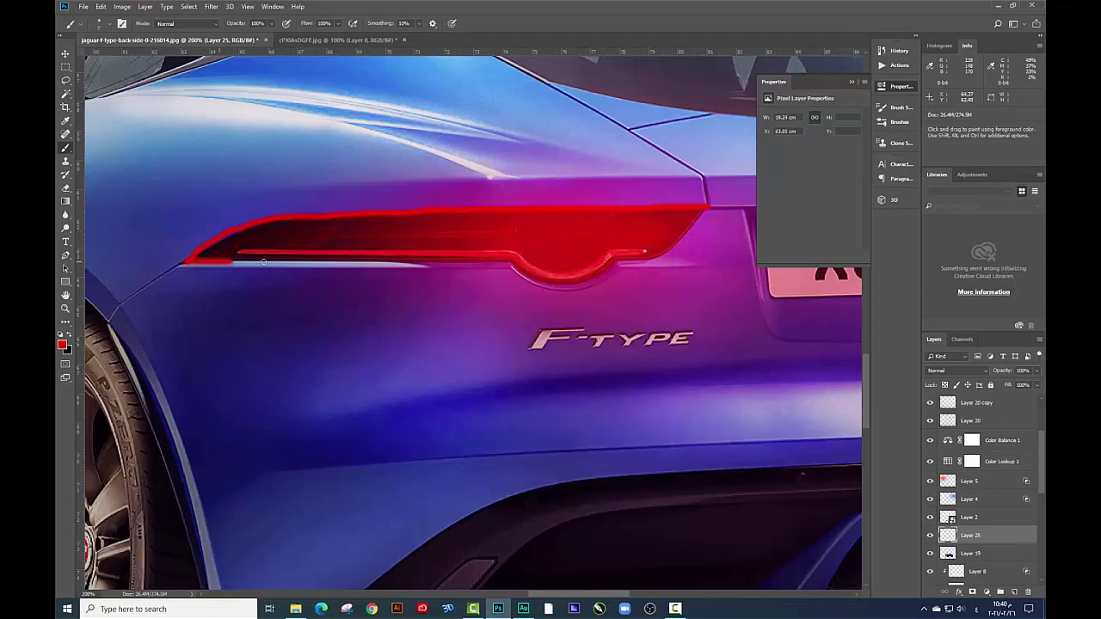
drag(263, 262, 386, 263)
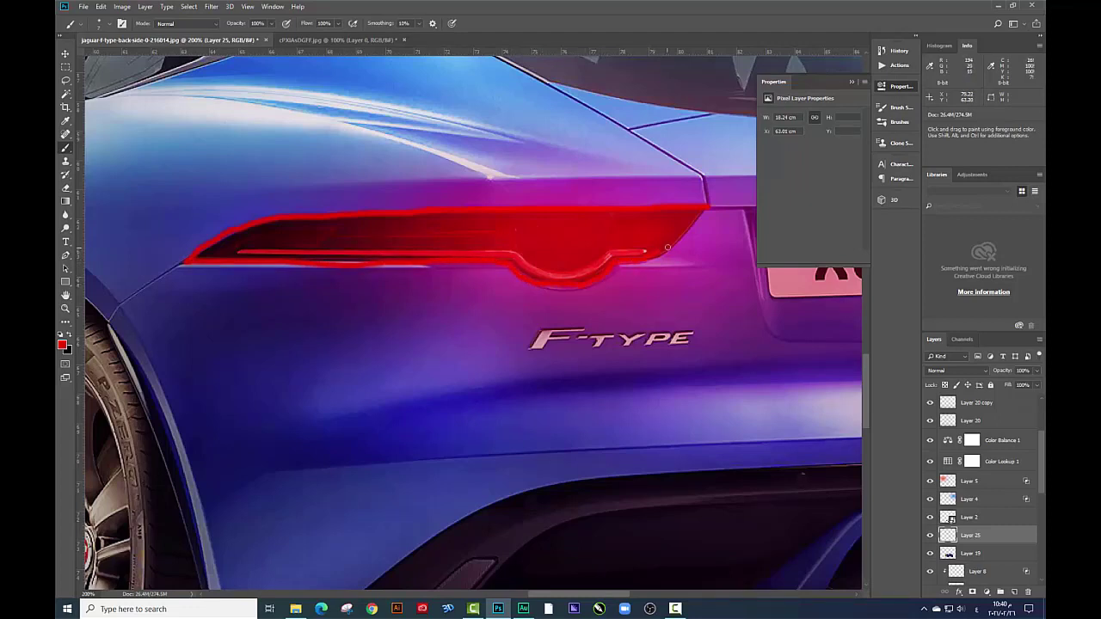
click(940, 371)
click(958, 220)
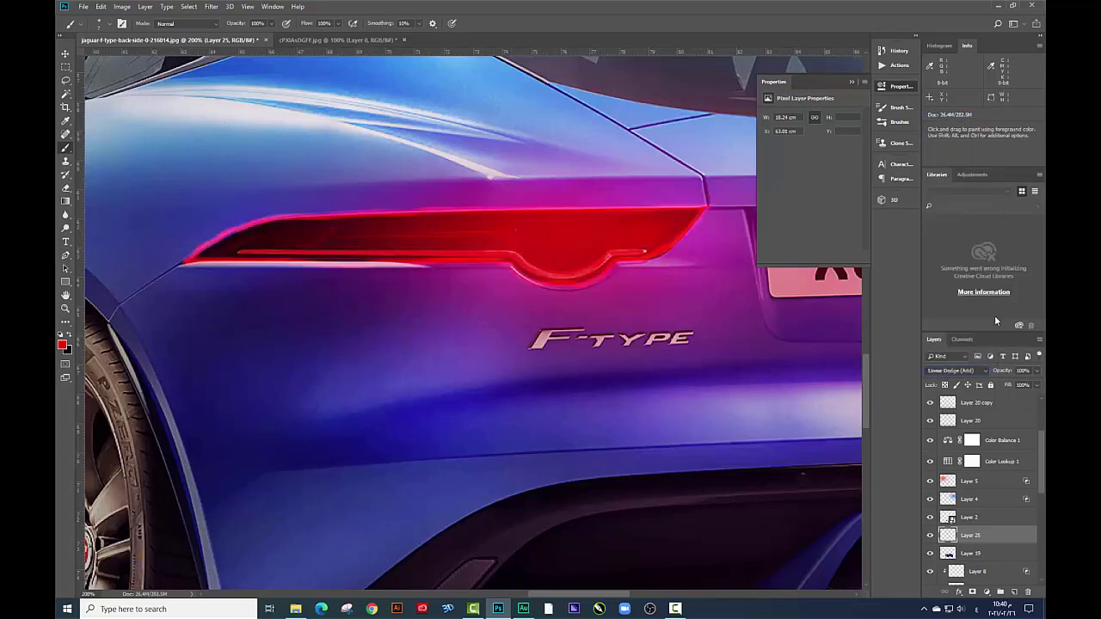
Adjust Blend If so the glow fades over dark parts underneath
right_click(984, 535)
click(972, 129)
drag(781, 540, 819, 538)
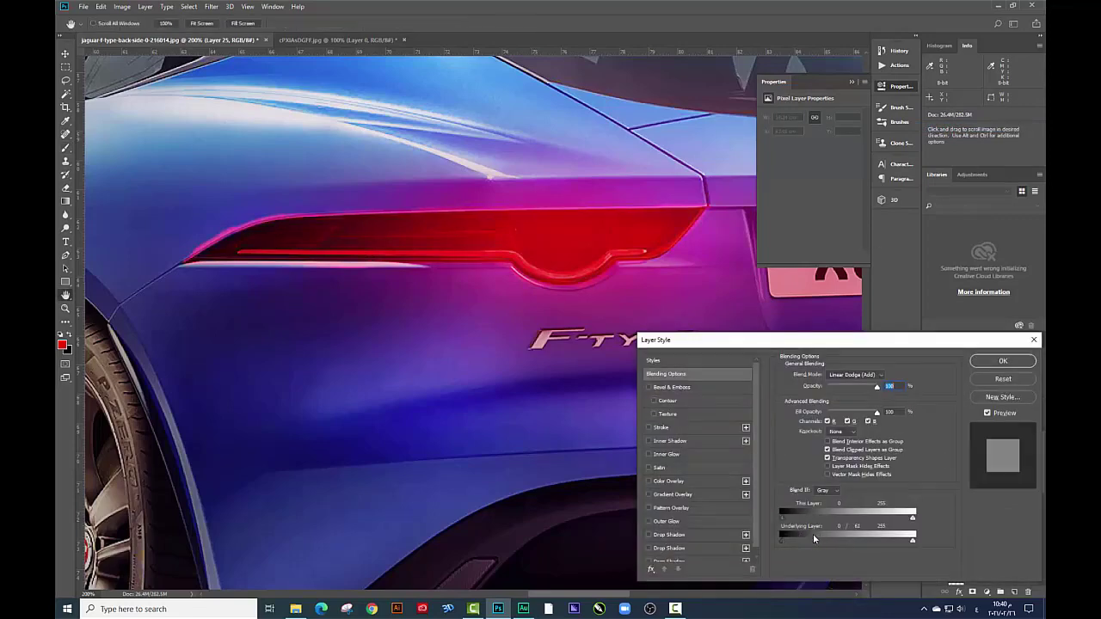
click(1003, 360)
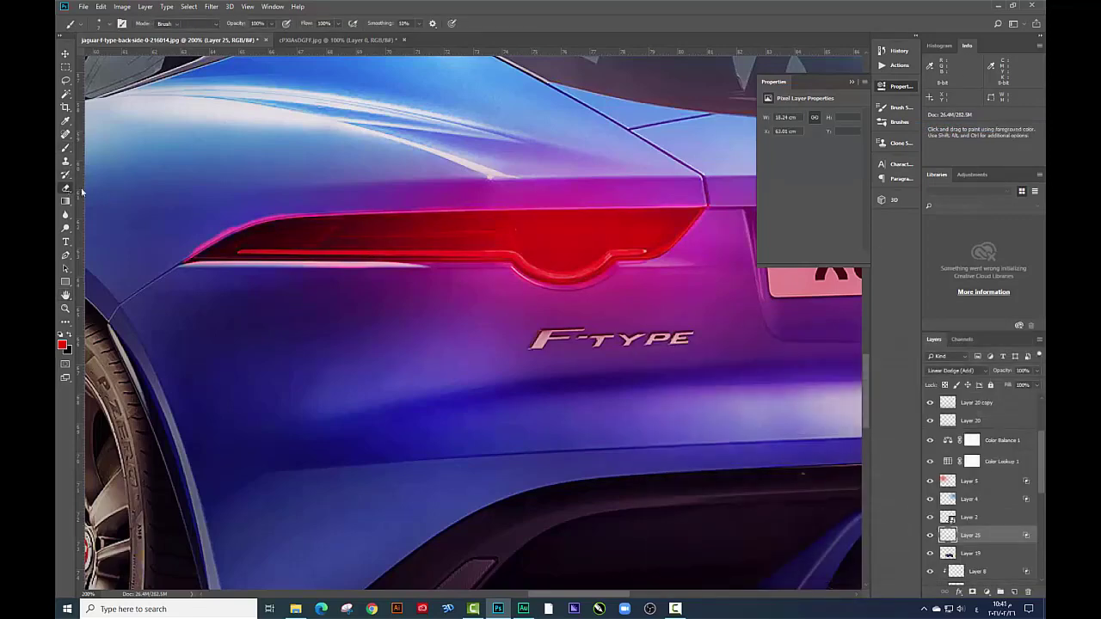
Erase excess glow with a 70 px eraser and toggle Layer 25 to compare
key(e)
right_click(402, 222)
right_click(333, 183)
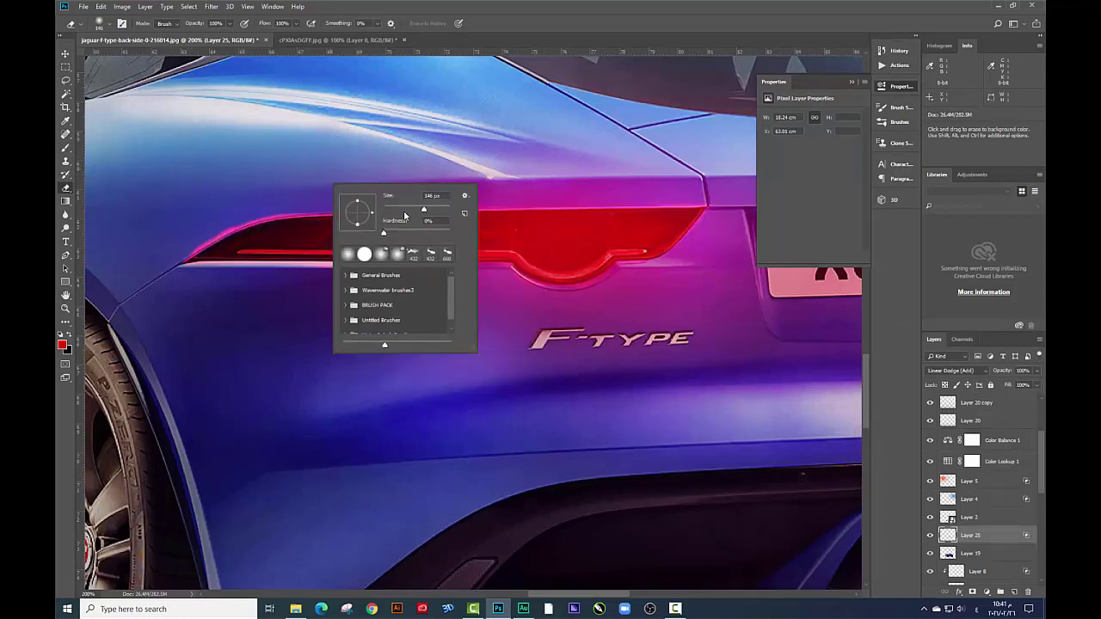
drag(404, 215, 392, 215)
click(215, 215)
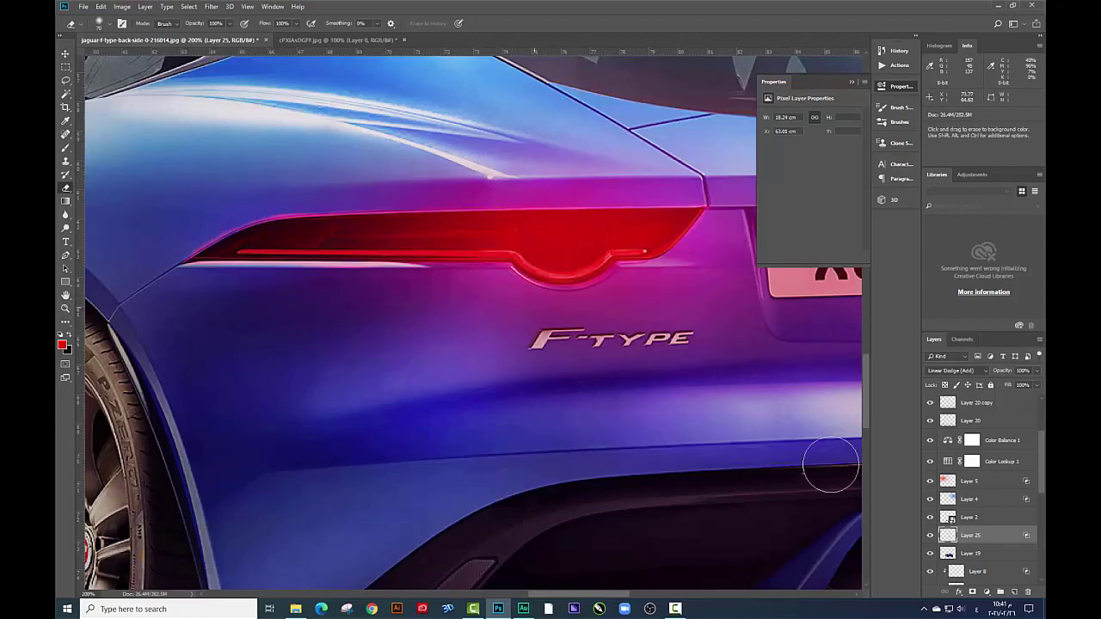
click(929, 535)
click(929, 536)
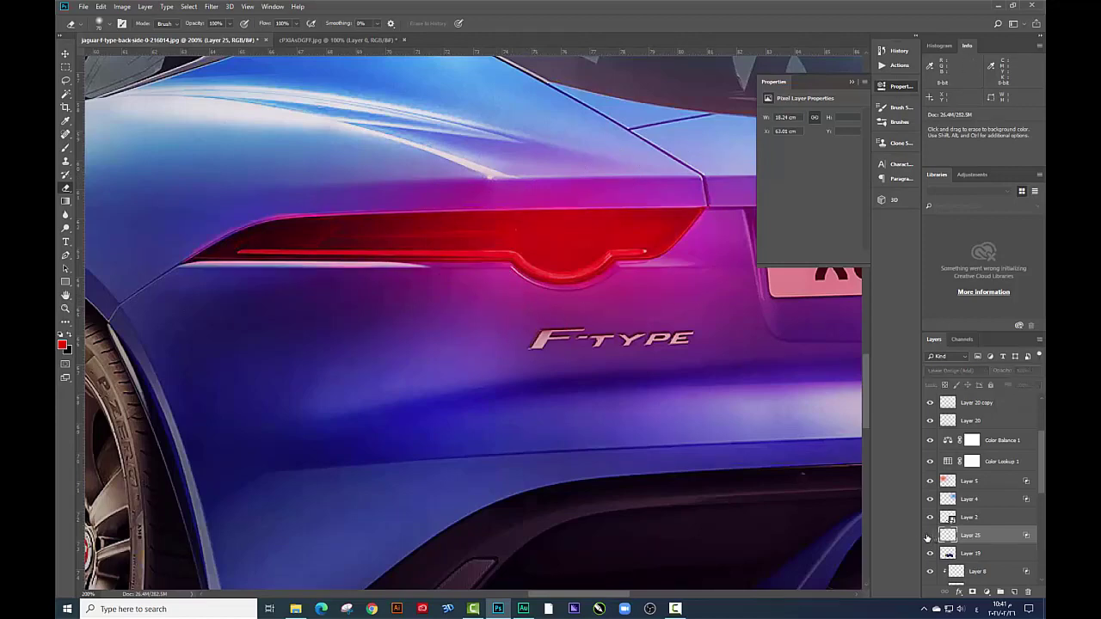
Duplicate the left tail-light glow layer and bring the right tail light into view
key(ctrl+minus)
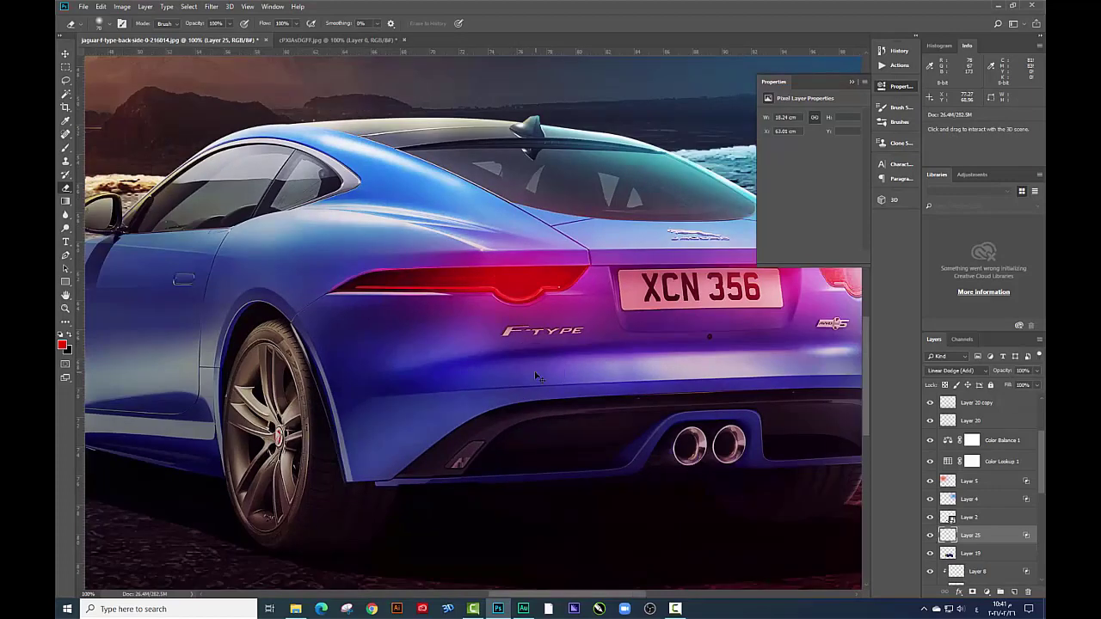
key(ctrl+j)
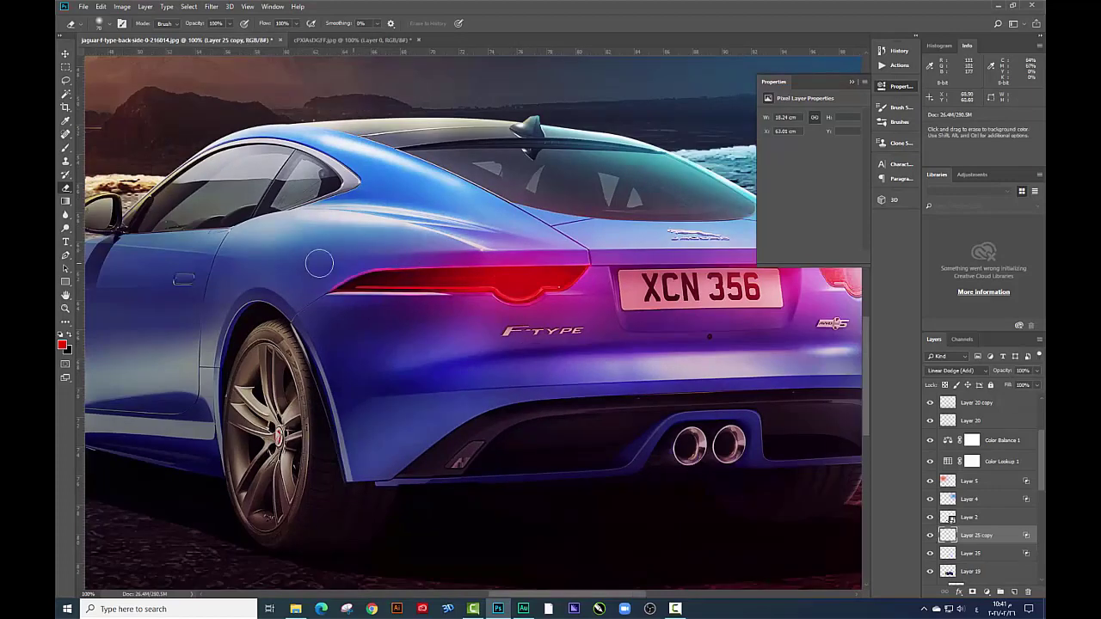
drag(683, 271, 340, 266)
scroll(445, 286, up, 2)
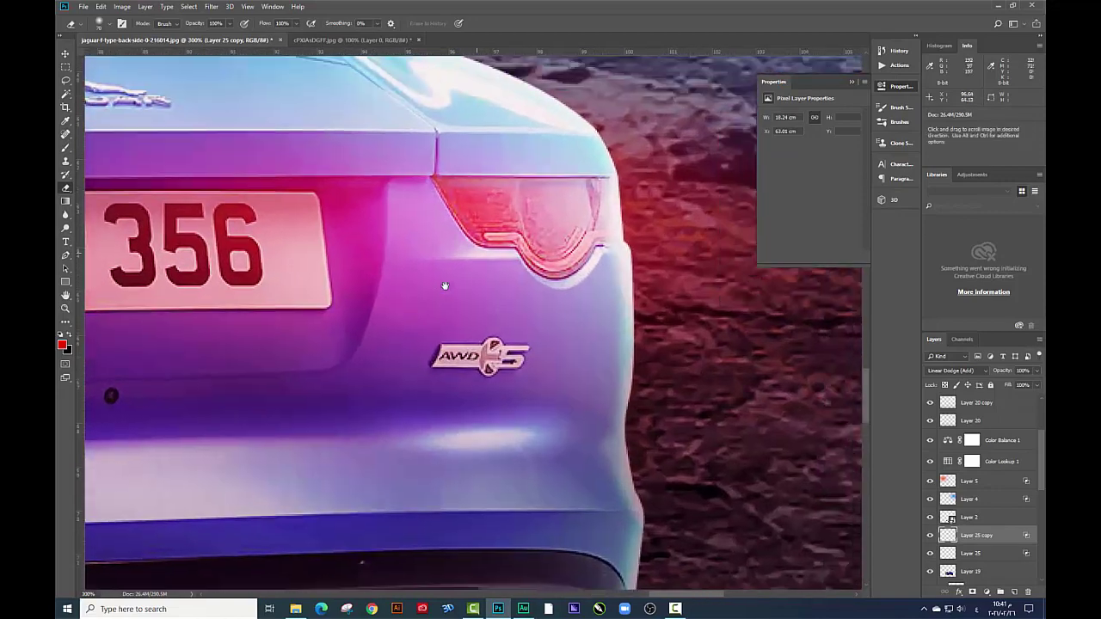
drag(445, 285, 409, 321)
Outline the right tail light in red on a new Linear Dodge (Add) layer
key(ctrl+shift+alt+n)
key(b)
right_click(634, 295)
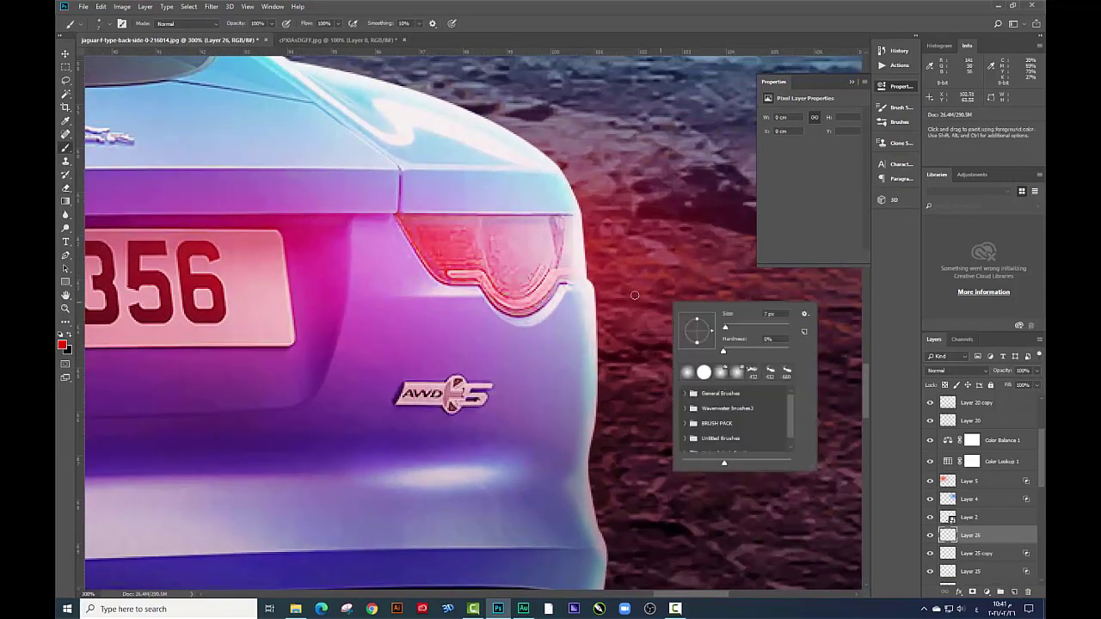
key(Escape)
mouse_move(446, 216)
mouse_down()
mouse_move(561, 218)
mouse_move(566, 273)
mouse_move(549, 301)
mouse_move(521, 316)
mouse_move(430, 274)
mouse_move(394, 216)
mouse_up()
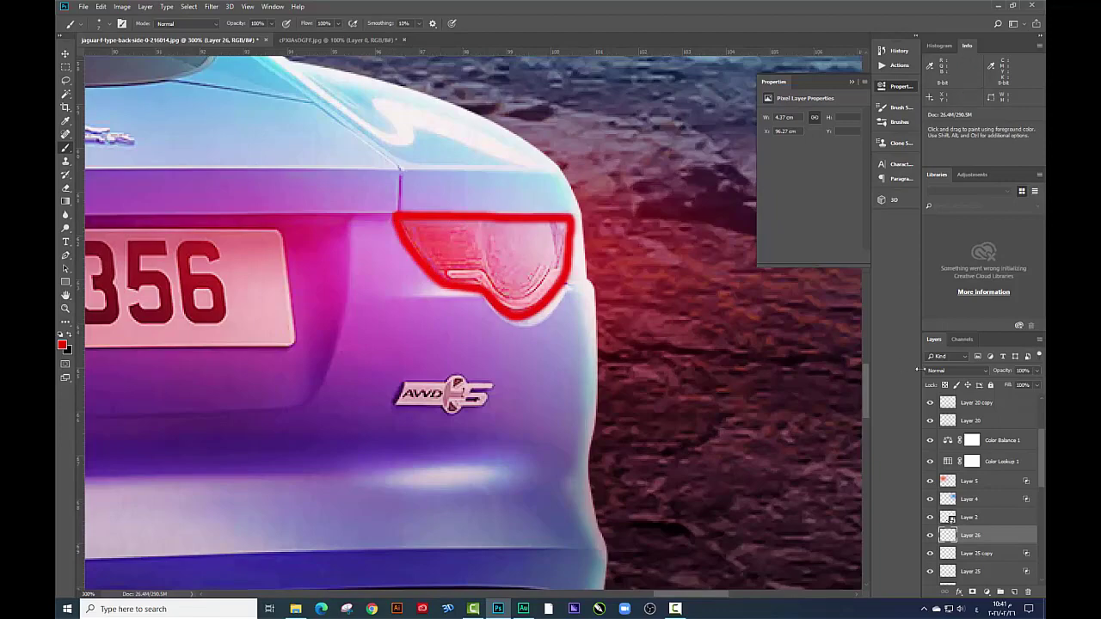
click(946, 370)
click(957, 213)
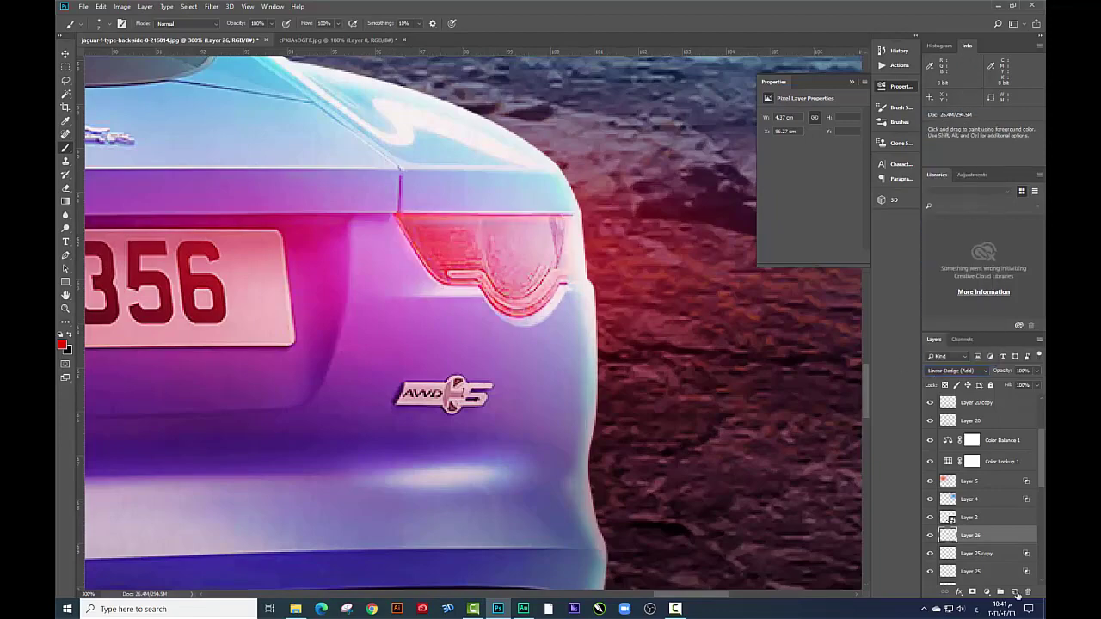
Try a red line along the plate recess edge, undo it, and add empty Layer 27
scroll(447, 277, down, 3)
scroll(448, 278, up, 1)
scroll(482, 275, up, 1)
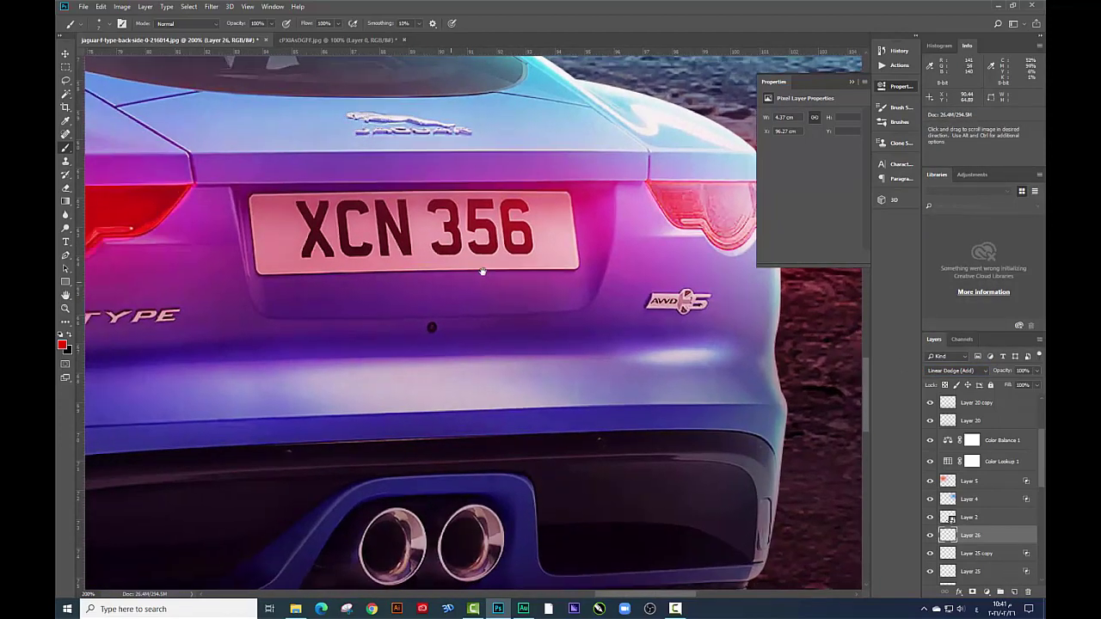
scroll(480, 269, up, 1)
scroll(447, 249, down, 1)
scroll(362, 215, up, 1)
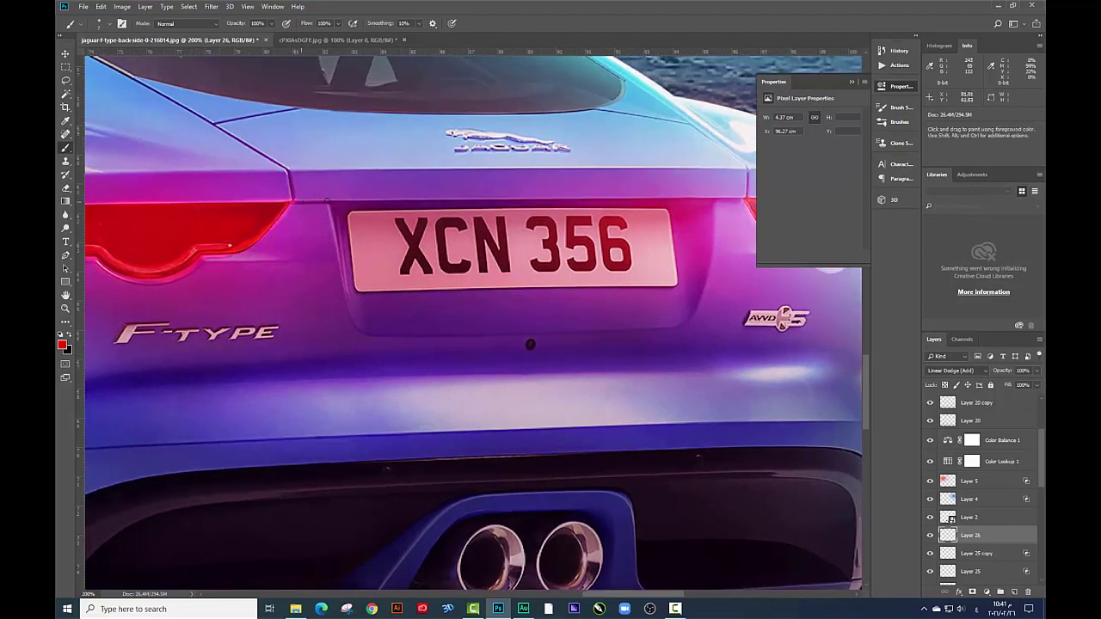
drag(326, 200, 484, 198)
key(ctrl+z)
click(1013, 592)
Paint a red line along the plate recess's top edge, blended as Linear Dodge (Add)
key(ctrl+z)
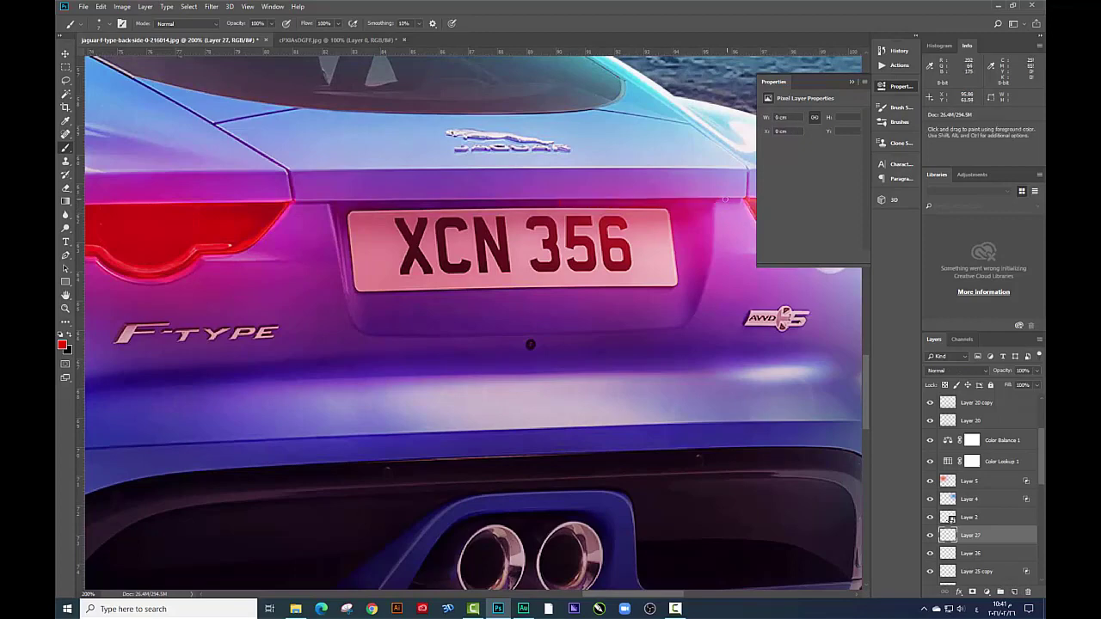
drag(509, 200, 346, 202)
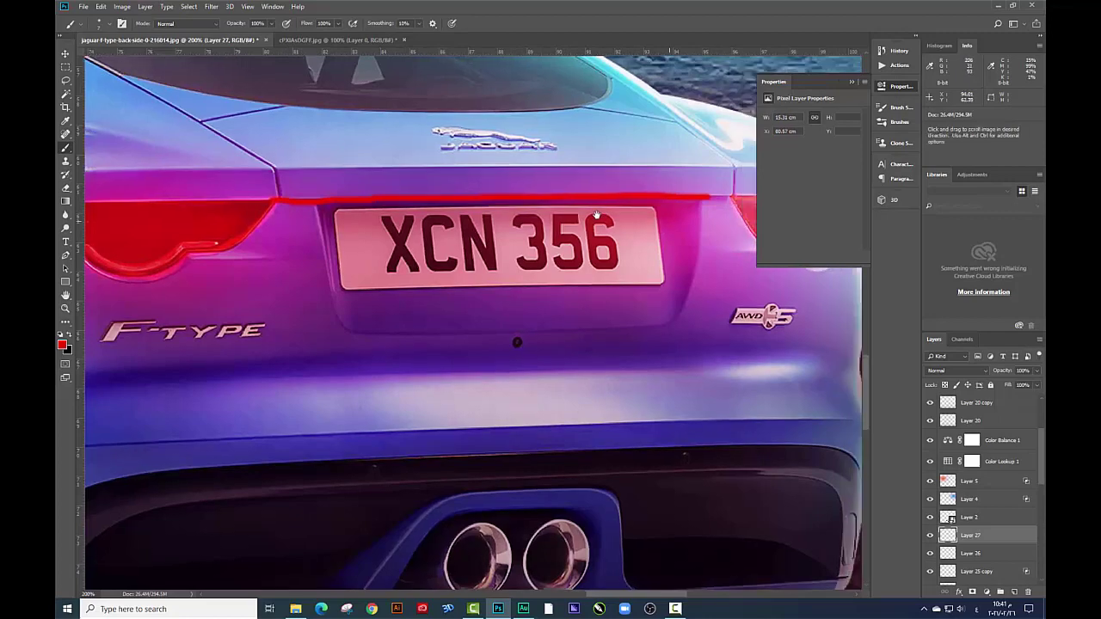
scroll(564, 188, right, 5)
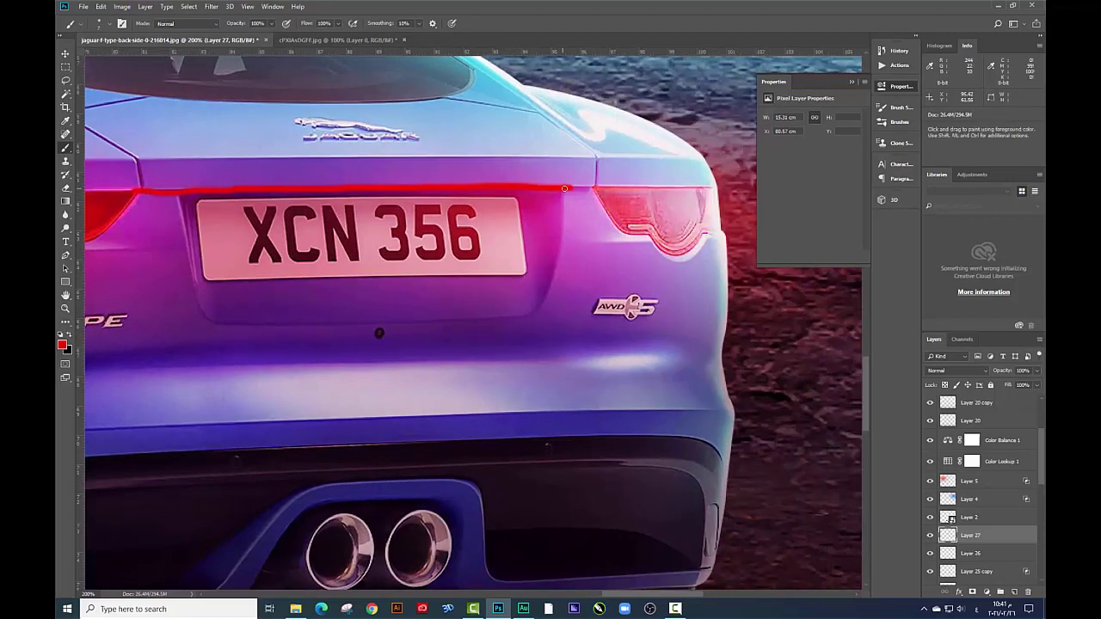
click(959, 375)
click(946, 212)
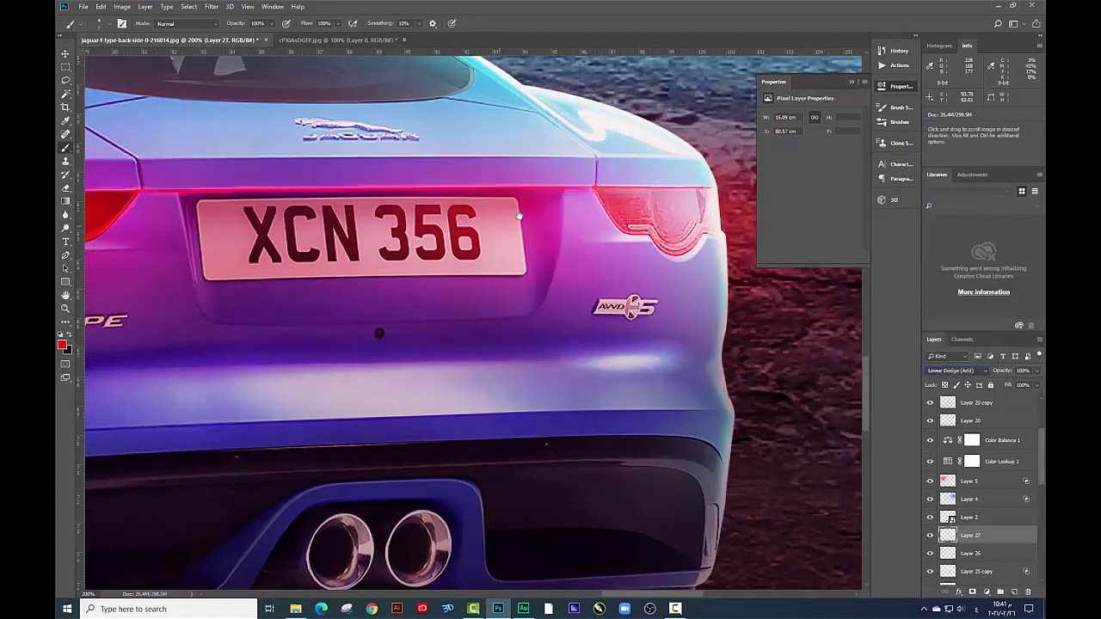
Pick the Eraser, then zoom out and centre the whole car in view
drag(519, 215, 591, 203)
key(e)
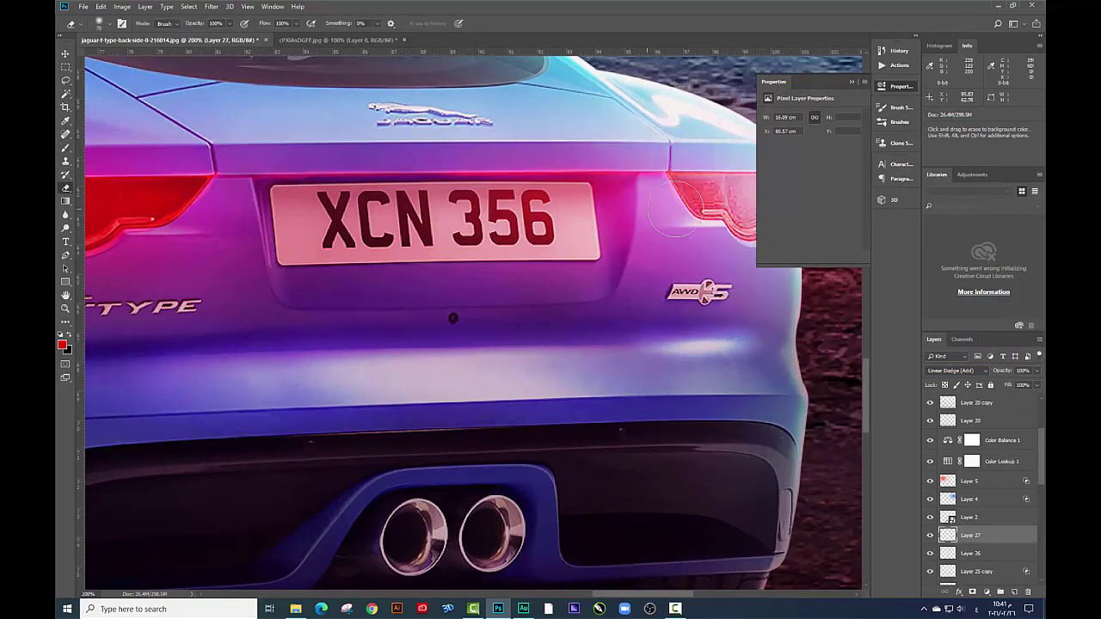
key(ctrl+minus)
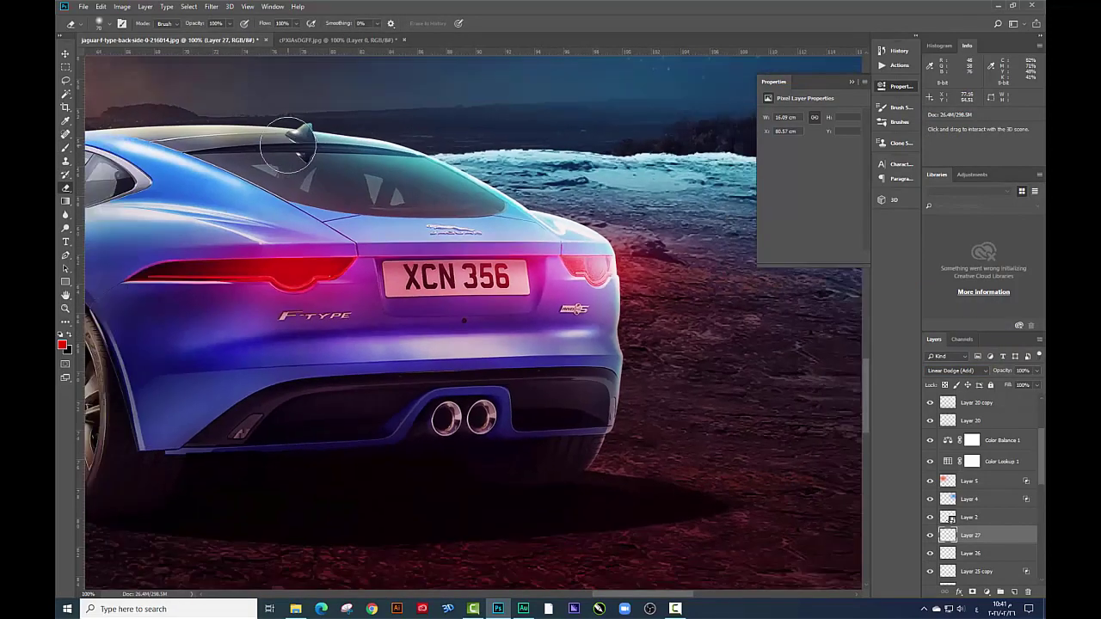
key(ctrl+minus)
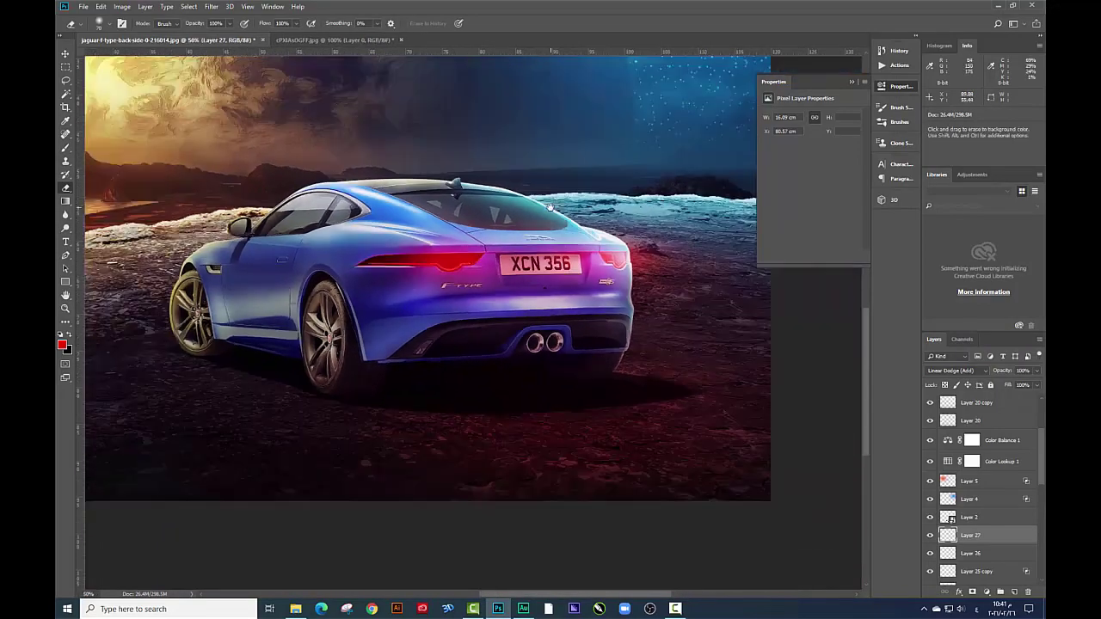
drag(522, 223, 581, 274)
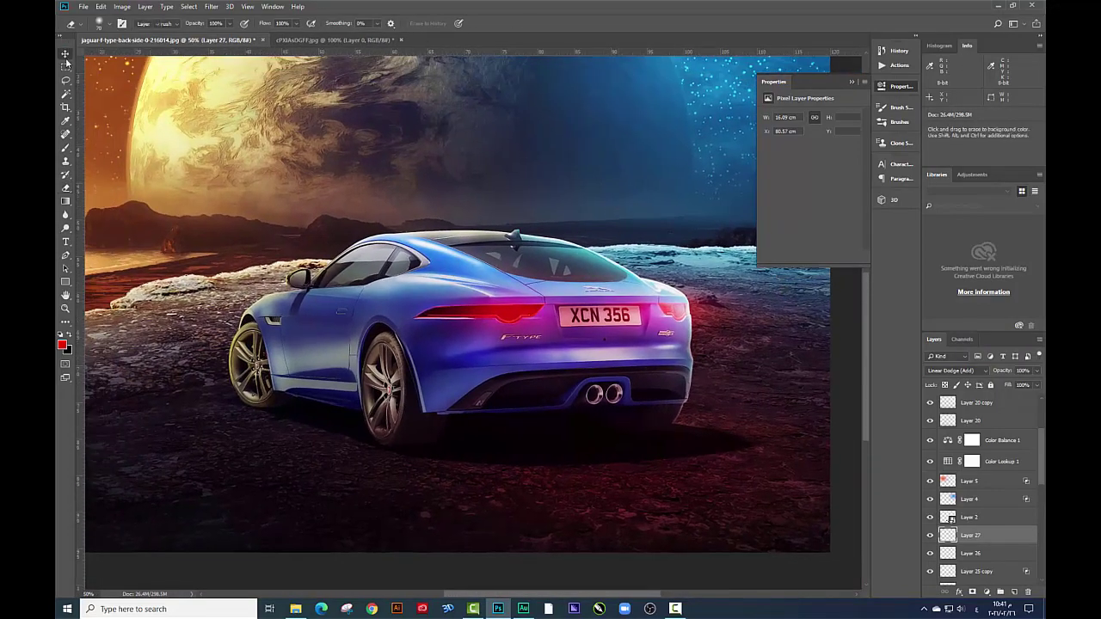
Zoom out to the whole image, shift the planet's dark shading, and collapse the Properties panel
click(66, 59)
key(ctrl+minus)
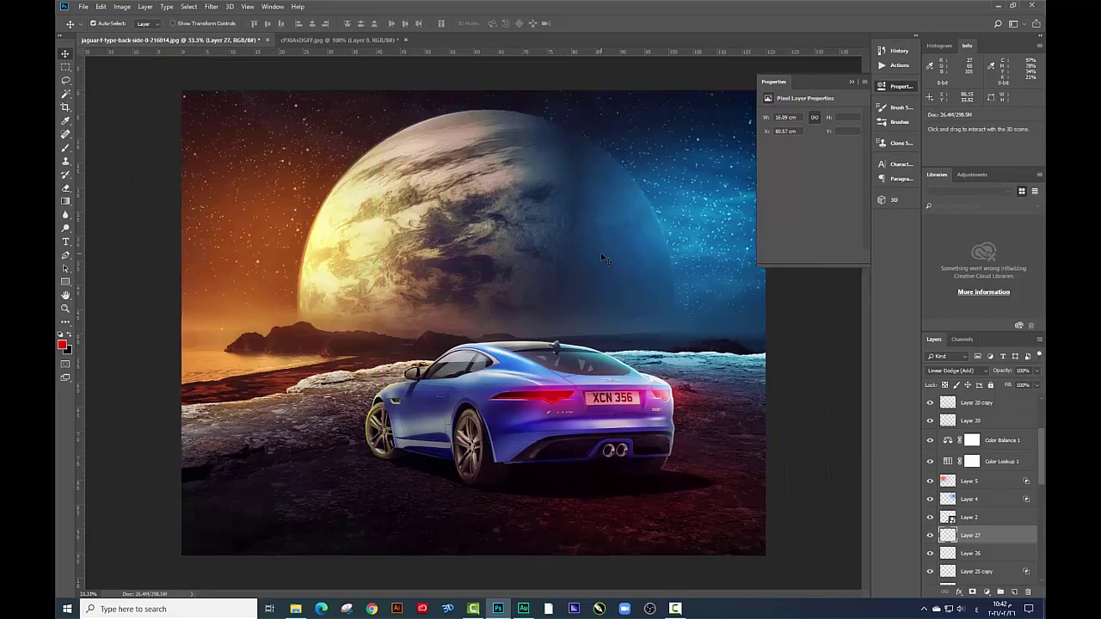
drag(602, 258, 644, 248)
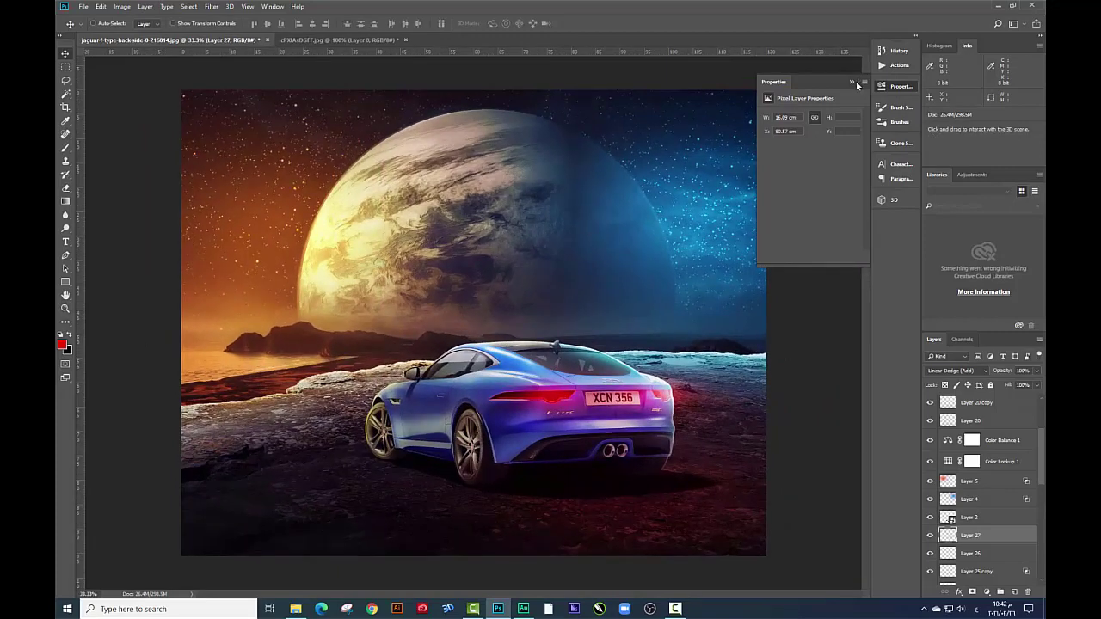
click(856, 83)
scroll(988, 410, up, 2)
Try a Gradient fill layer above Layer 24 copy, cancel it, and reopen the adjustment list
click(990, 409)
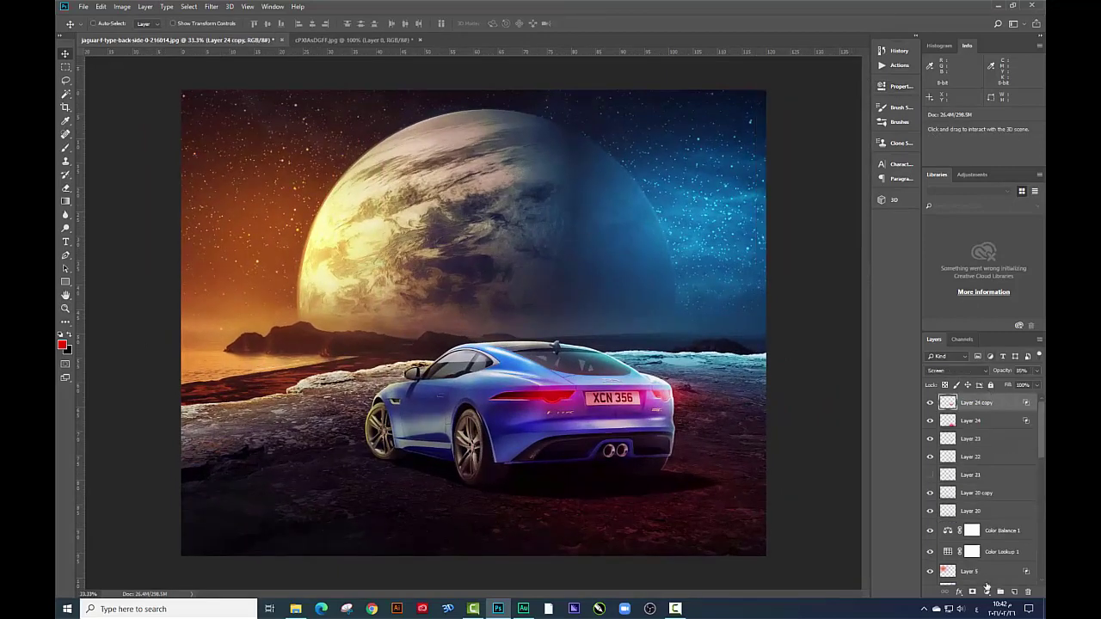
click(988, 592)
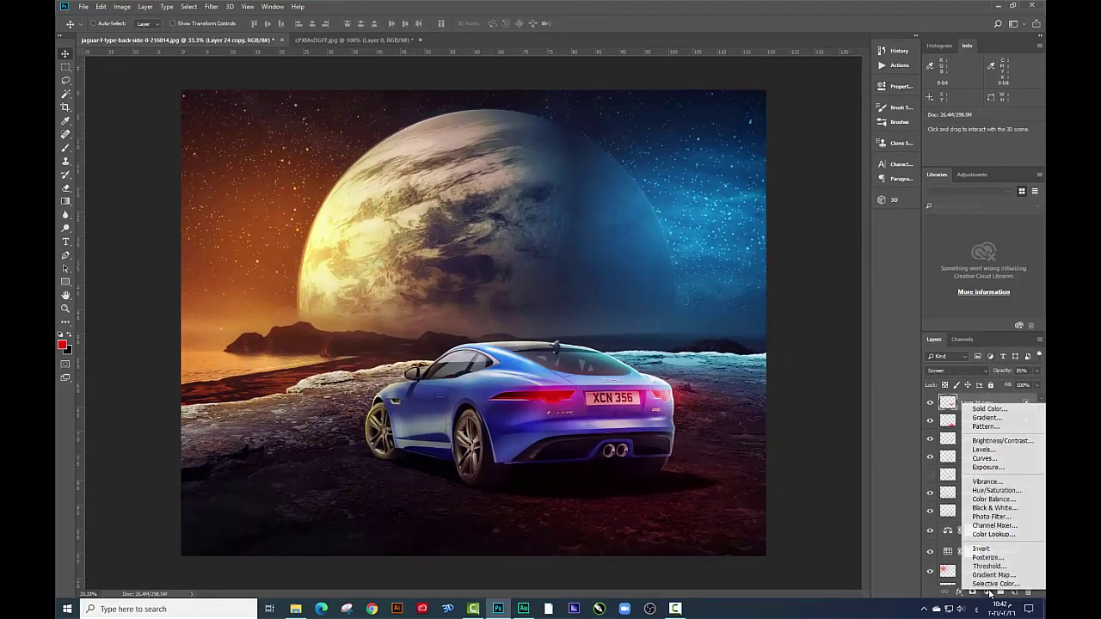
click(986, 417)
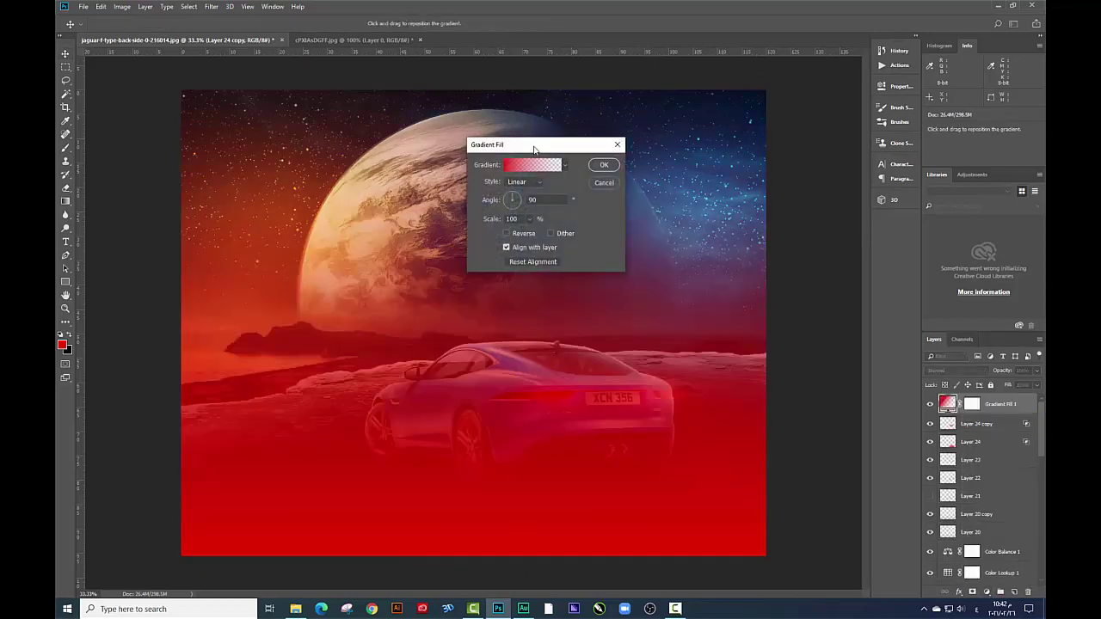
drag(517, 142, 592, 139)
click(677, 179)
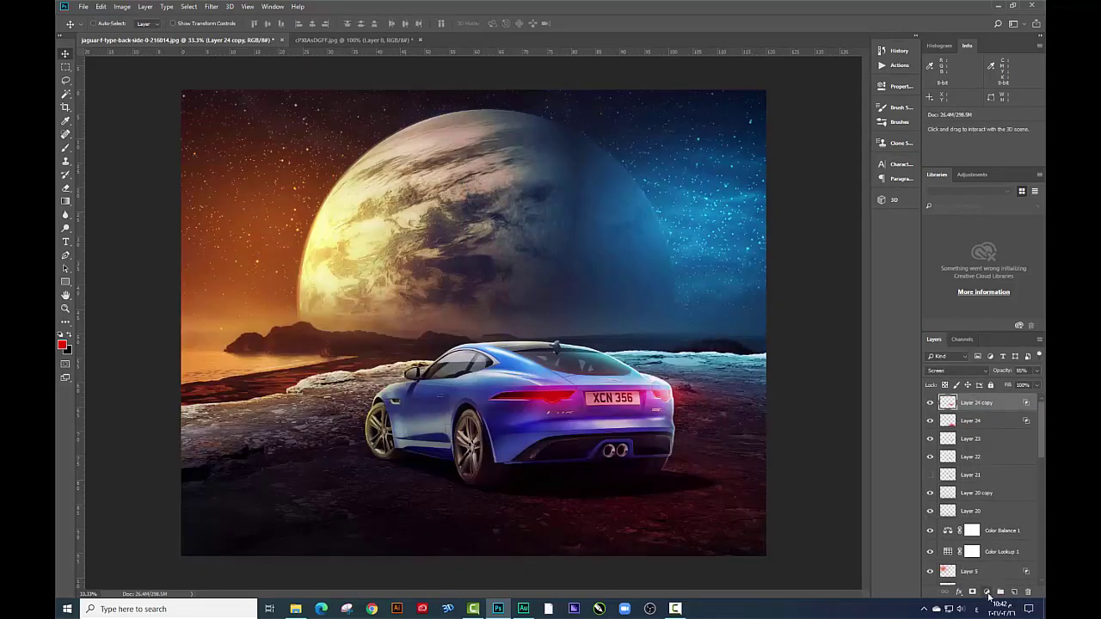
click(988, 592)
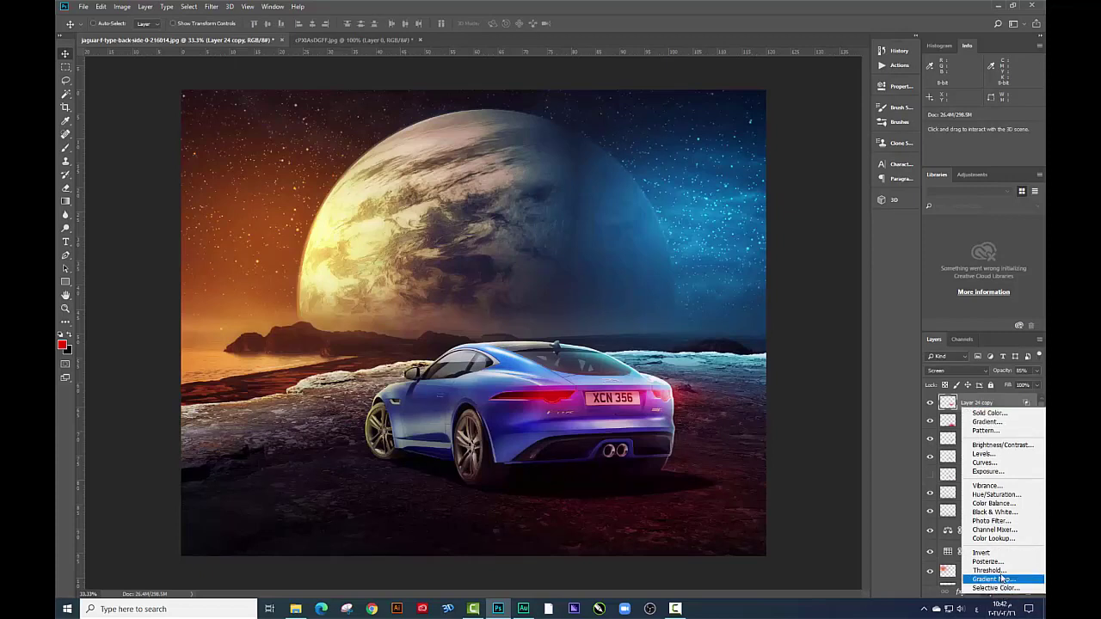
Add a Selective Color layer and warm the Reds: less magenta, more yellow, a little black
click(1005, 588)
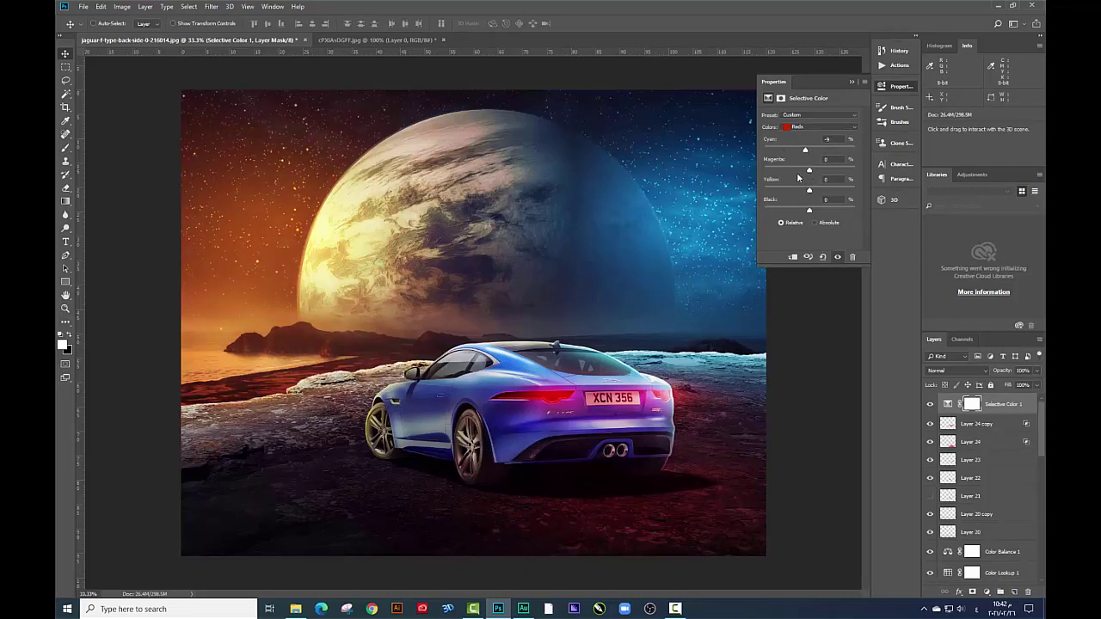
drag(809, 170, 805, 171)
drag(785, 197, 838, 197)
drag(814, 209, 806, 211)
In Neutrals, reduce cyan and adjust the black amount
click(790, 127)
click(800, 191)
mouse_move(808, 150)
mouse_down()
mouse_move(793, 150)
mouse_move(804, 171)
mouse_up()
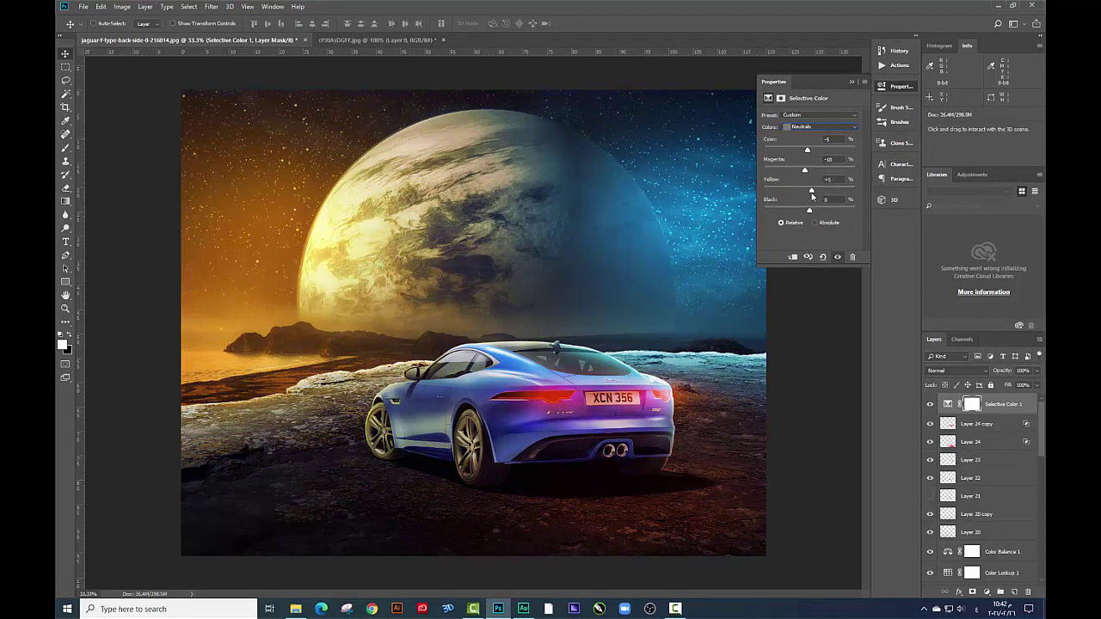
drag(809, 211, 790, 210)
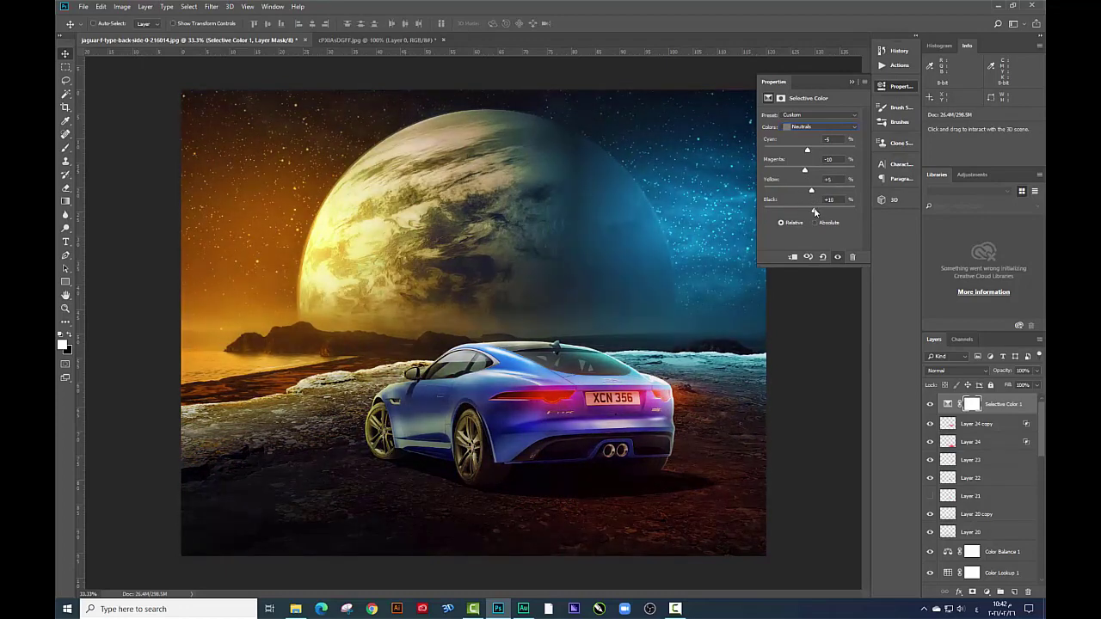
Set Whites Cyan, Magenta and Yellow to -100 and adjust Black
click(819, 127)
click(808, 185)
mouse_move(758, 149)
mouse_down()
mouse_move(776, 169)
mouse_move(757, 175)
mouse_move(778, 189)
mouse_up()
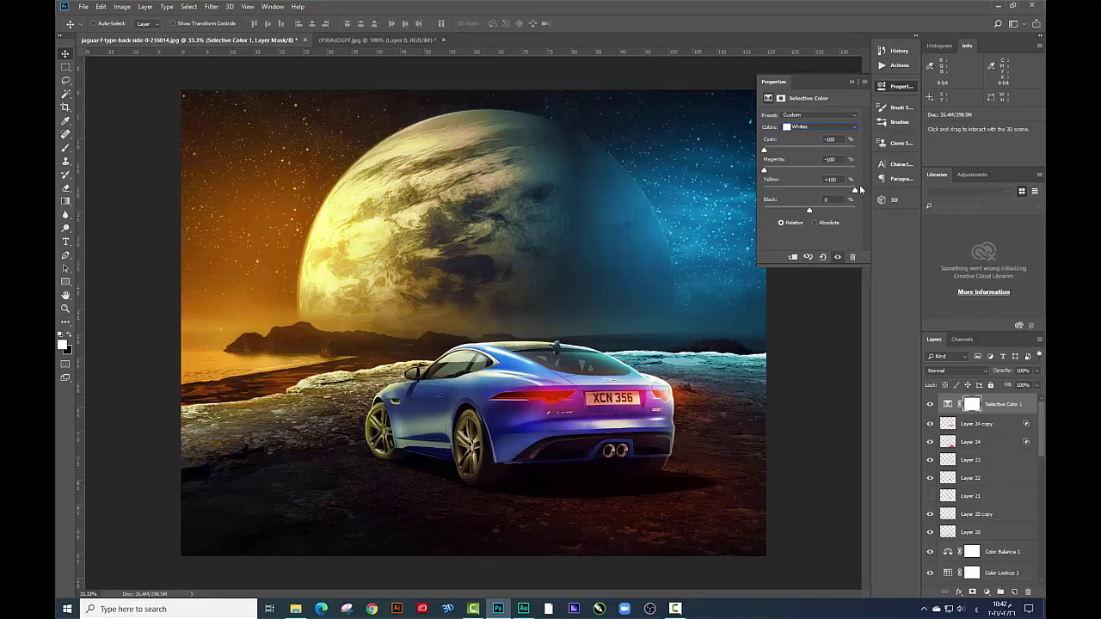
drag(860, 190, 701, 188)
drag(811, 210, 829, 210)
Toggle Selective Color 1 on and off to compare the image
click(930, 404)
click(929, 404)
click(930, 405)
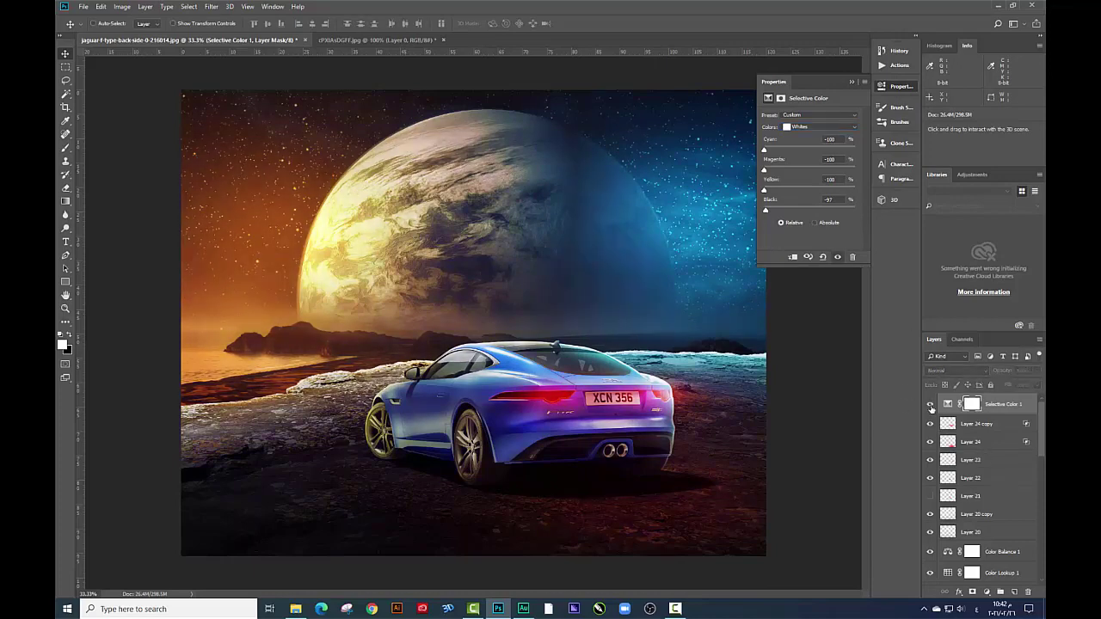
click(930, 404)
click(988, 592)
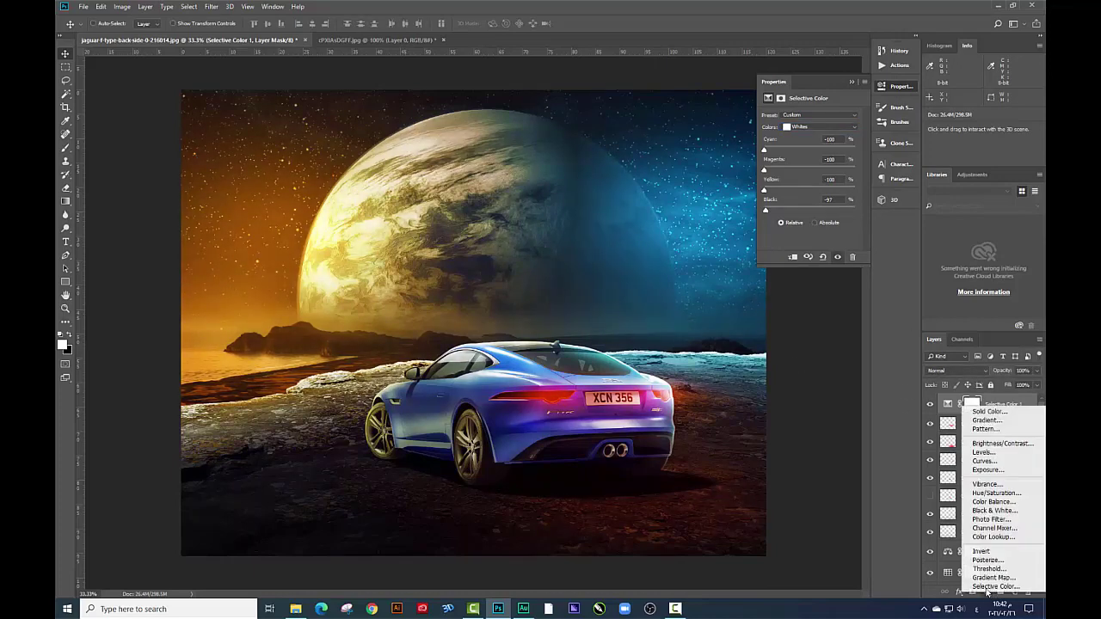
Add Brightness/Contrast (Brightness -9, Contrast -4) and a Hue/Saturation layer with Hue -3
click(998, 444)
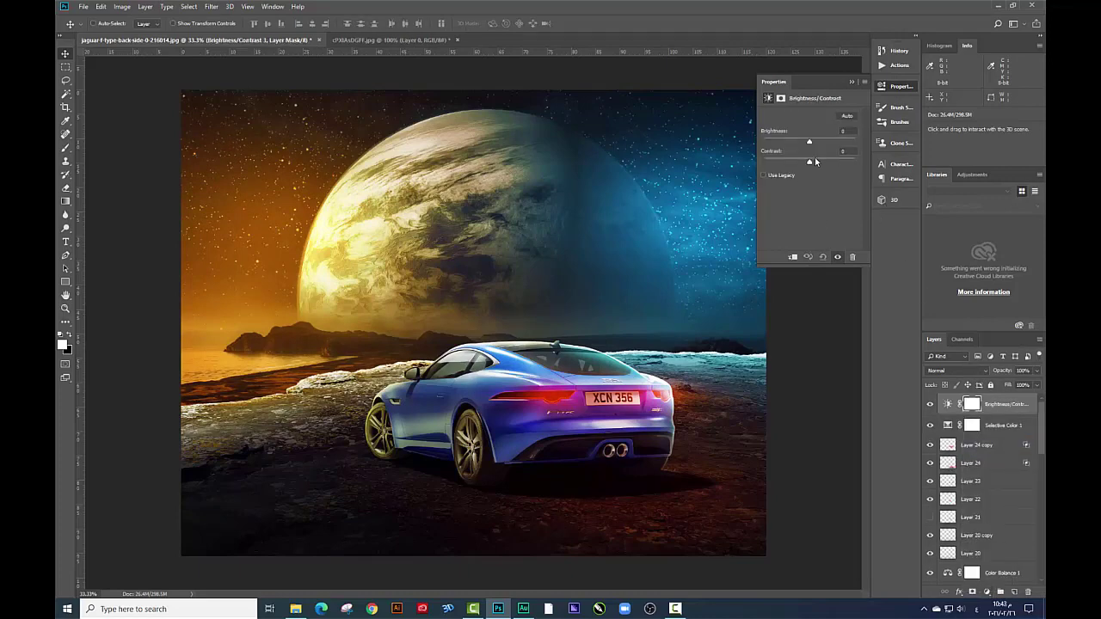
mouse_move(810, 162)
mouse_down()
mouse_move(796, 161)
mouse_move(806, 141)
mouse_up()
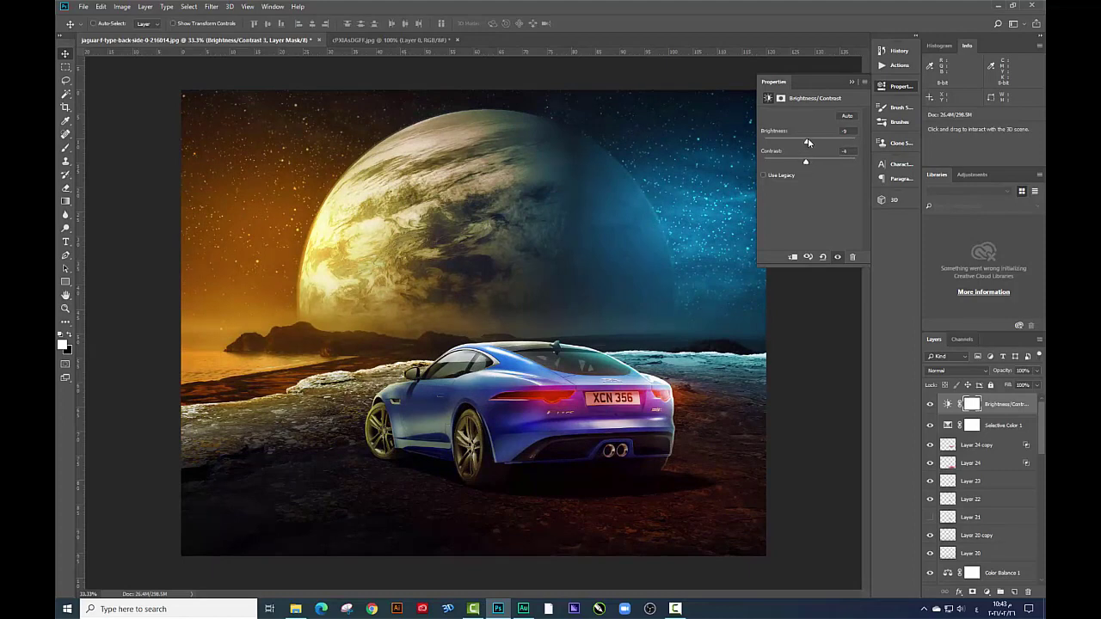
click(993, 593)
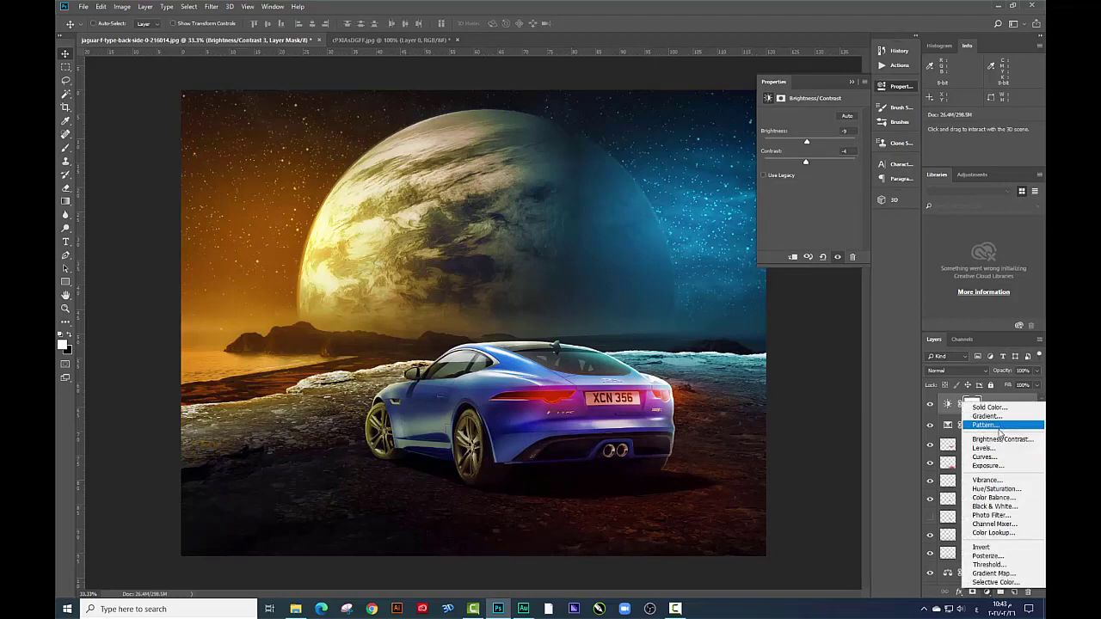
click(996, 489)
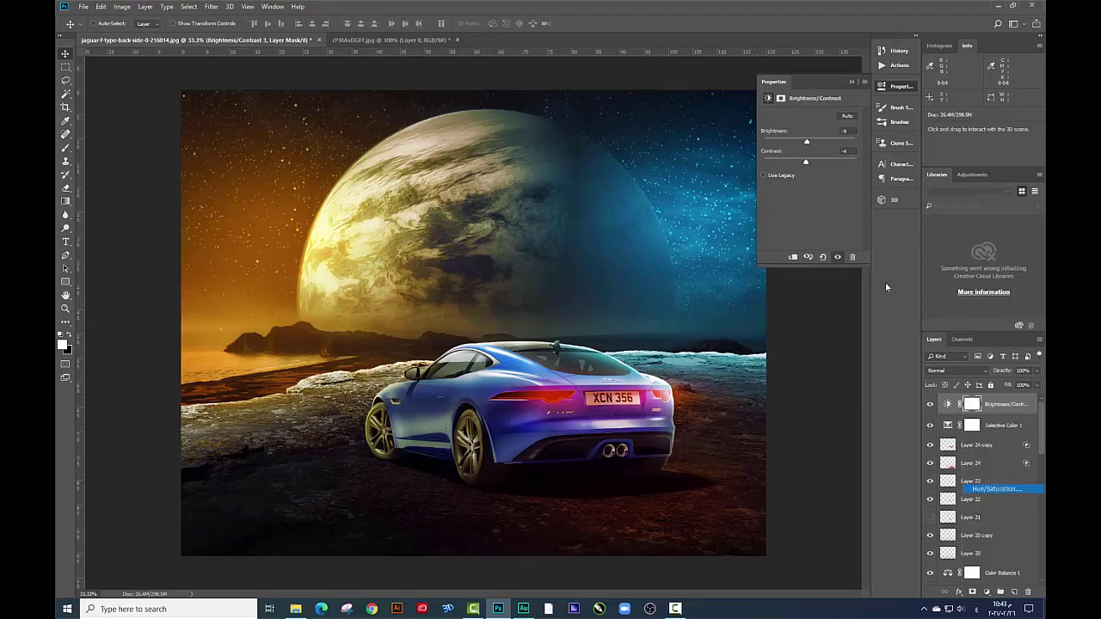
drag(809, 157, 809, 158)
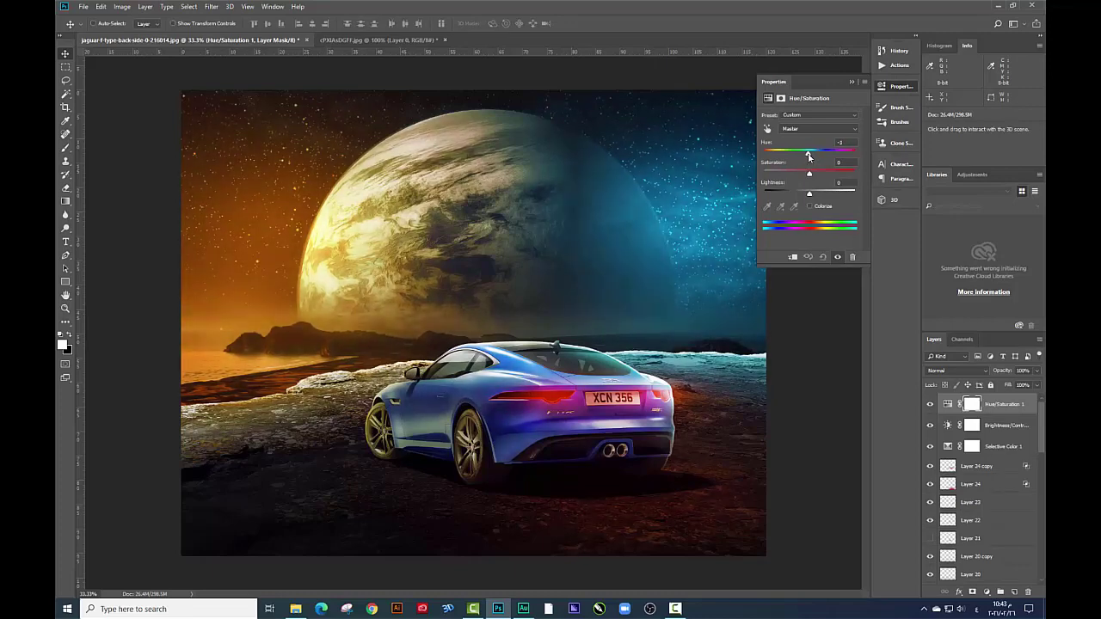
click(930, 405)
Return to 33.3% zoom and select every layer from the new-planet layer to the top
key(ctrl+minus)
key(ctrl+plus)
click(1028, 406)
drag(1041, 426, 1036, 565)
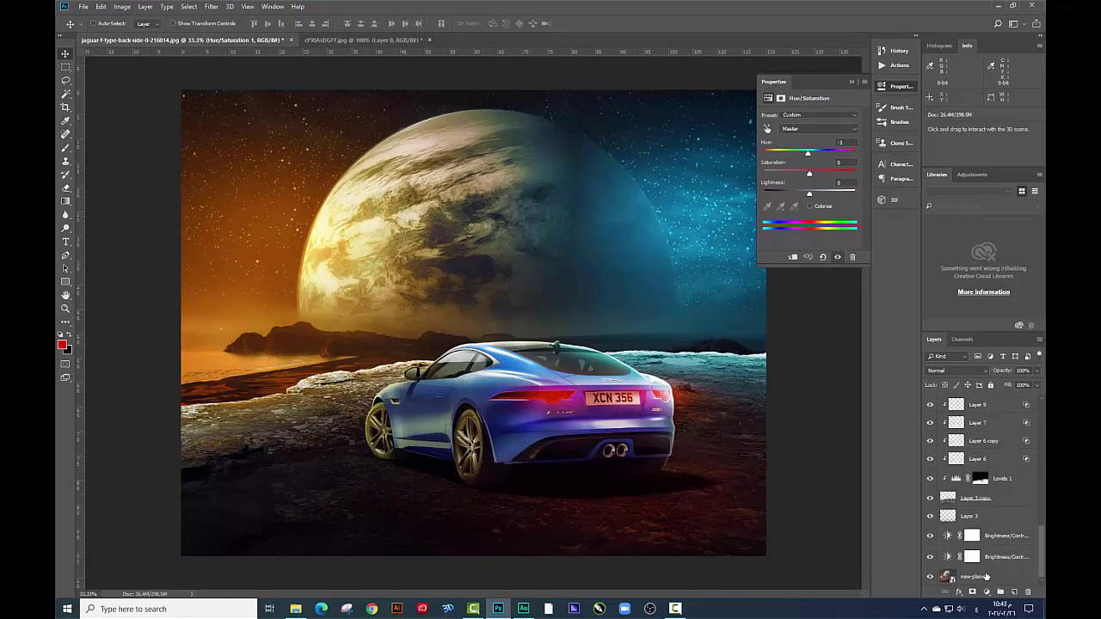
shift+click(987, 577)
Merge a copy of all layers onto a new layer and run the Camera Raw Filter on it
scroll(987, 575, up, 10)
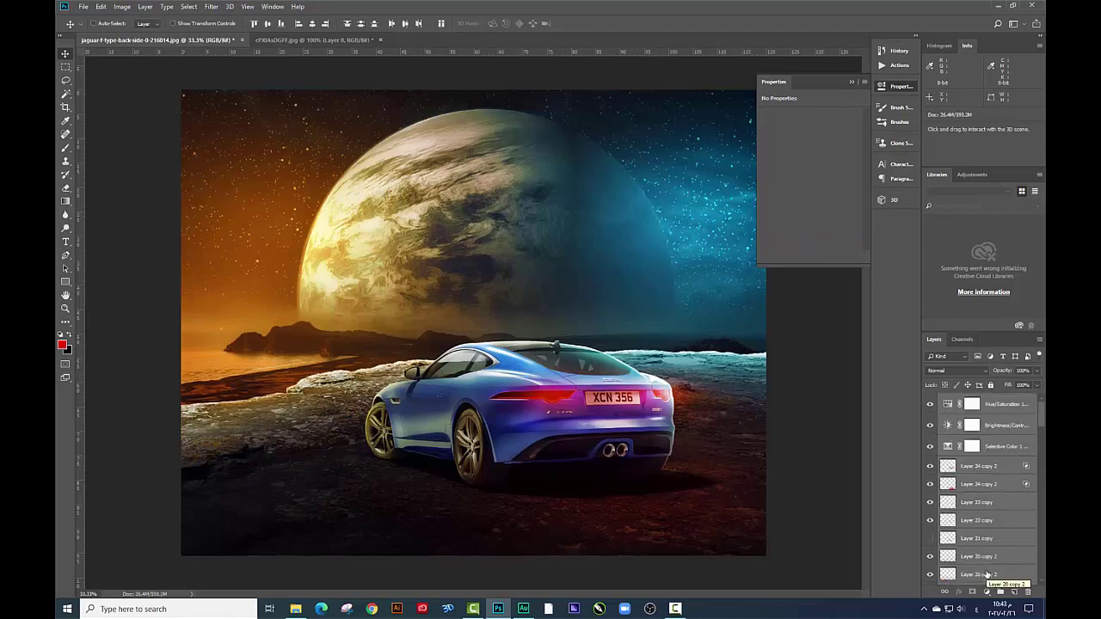
key(ctrl)
key(ctrl+e)
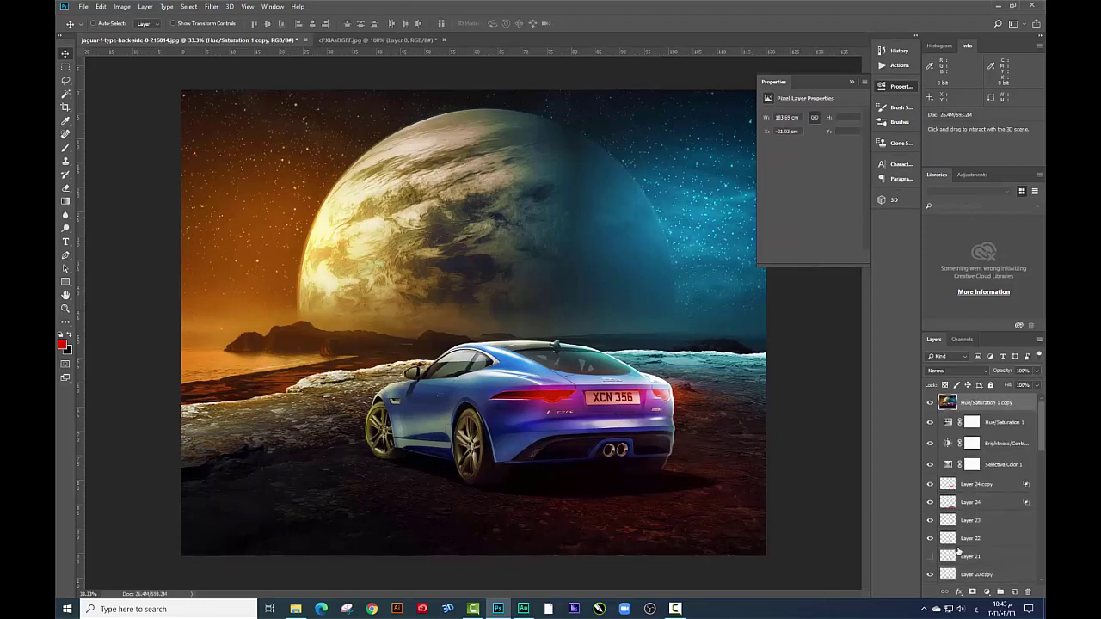
click(66, 67)
key(ctrl+a)
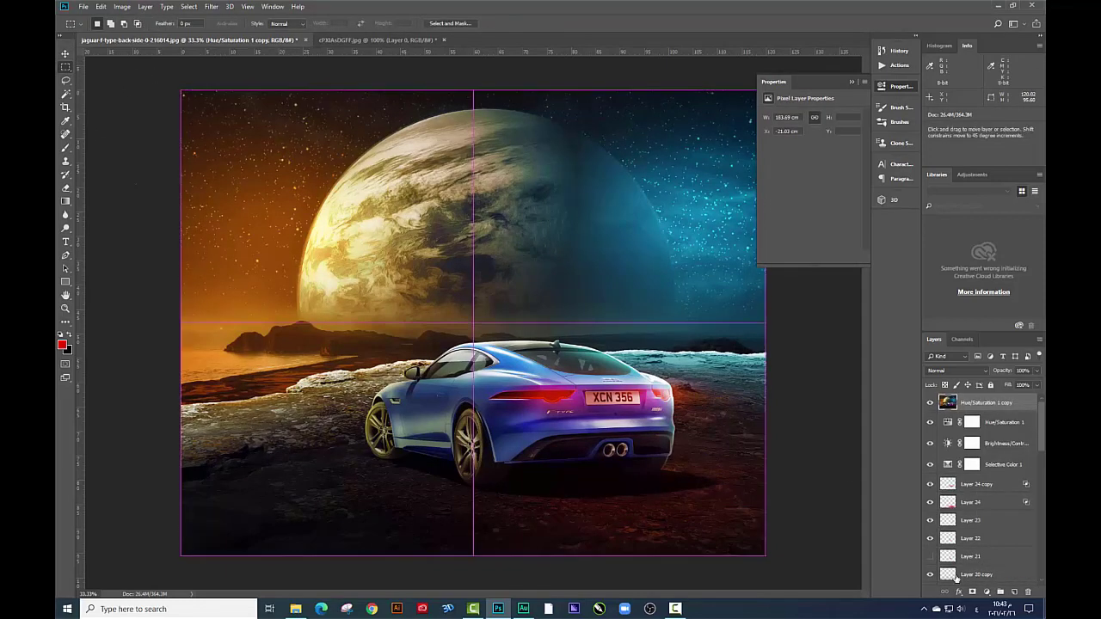
key(ctrl+j)
click(211, 6)
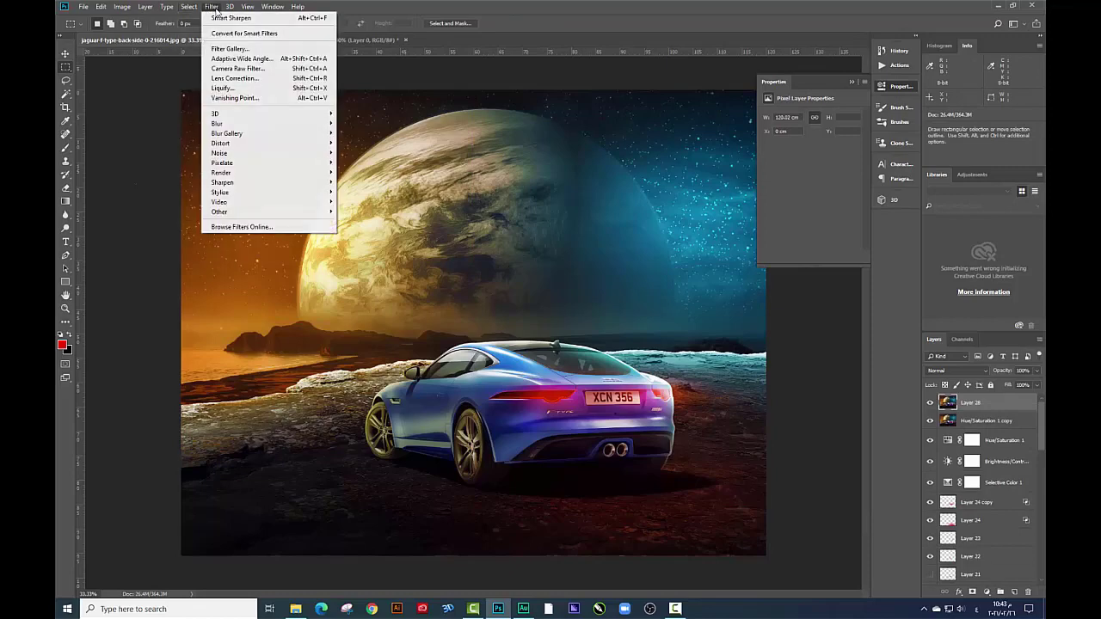
click(233, 66)
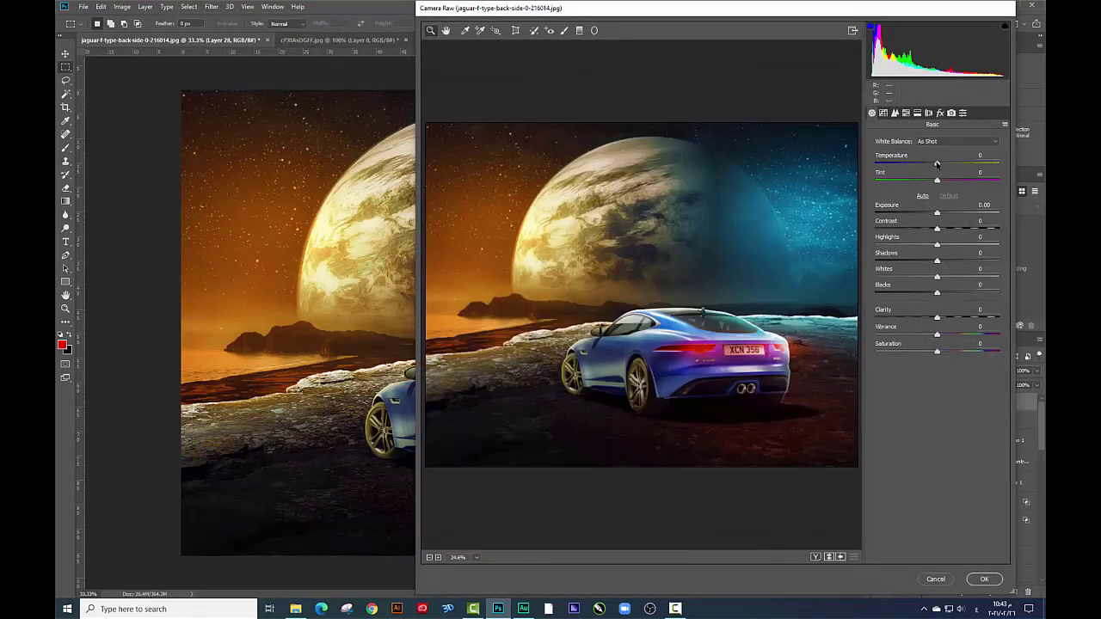
In Camera Raw Basic, set Temperature -18, Whites +42, Clarity +28, Vibrance +14, Saturation -3
mouse_move(937, 163)
mouse_down()
mouse_move(925, 164)
mouse_move(946, 179)
mouse_move(936, 213)
mouse_move(948, 228)
mouse_move(933, 245)
mouse_move(963, 277)
mouse_up()
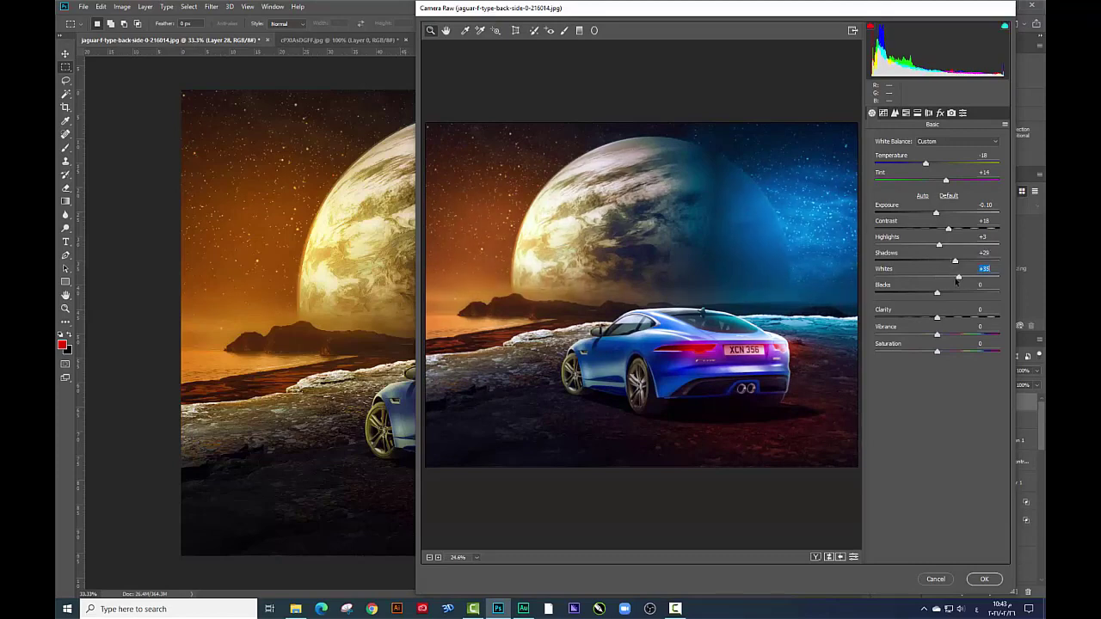
drag(938, 318, 949, 318)
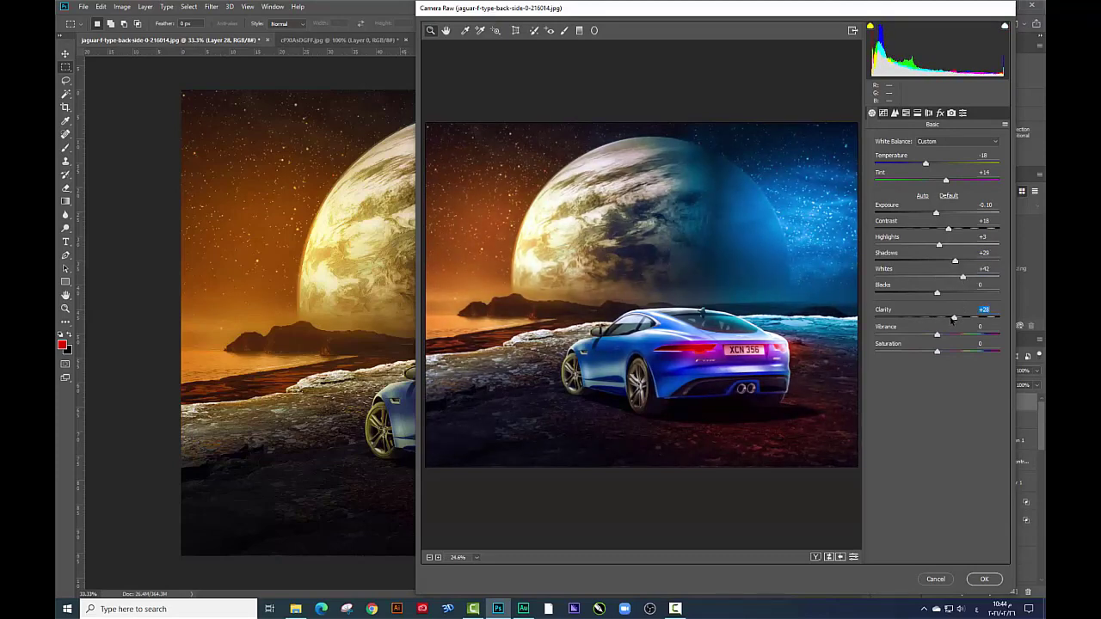
drag(937, 333, 954, 335)
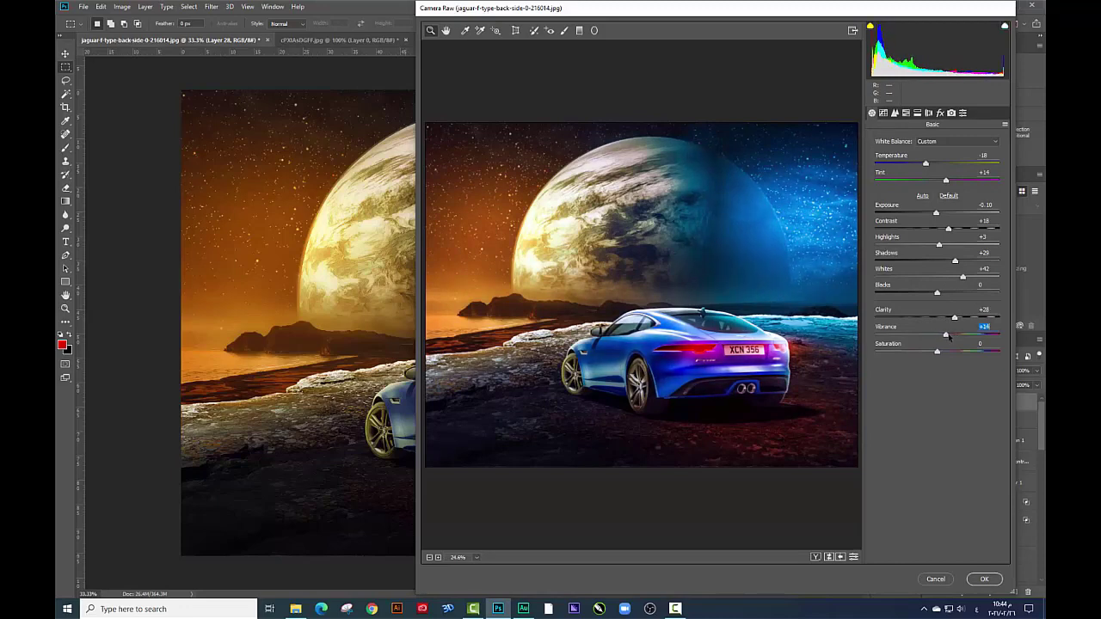
drag(937, 352, 935, 354)
Reshape the tone curve: Highlights +28, Lights -4, Darks +8, Shadows +5
click(883, 113)
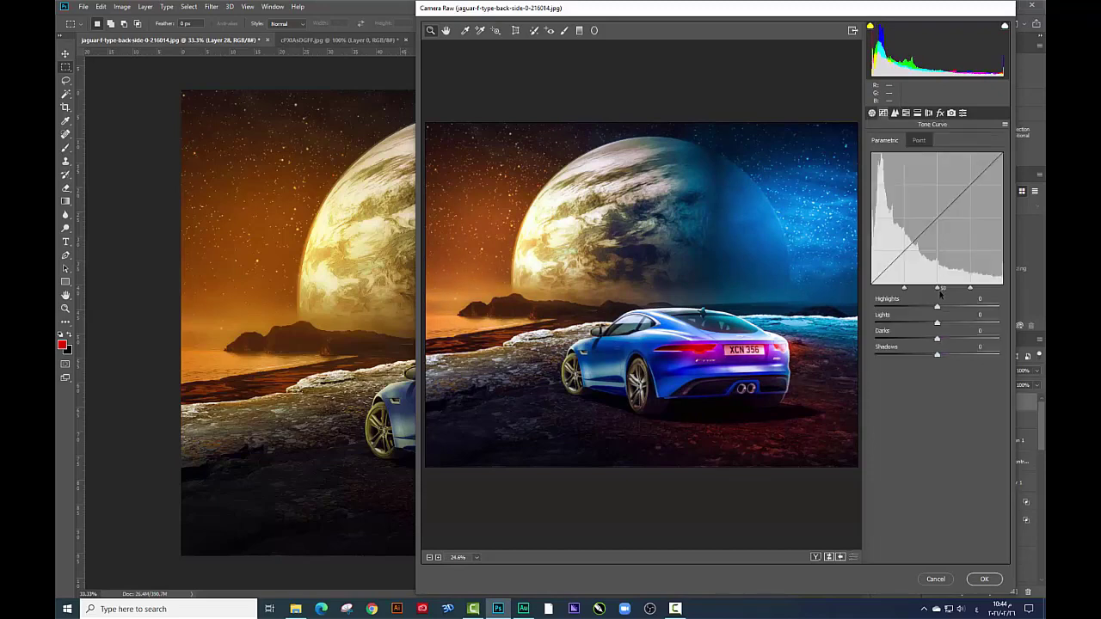
mouse_move(937, 320)
mouse_down()
mouse_move(963, 307)
mouse_move(934, 323)
mouse_up()
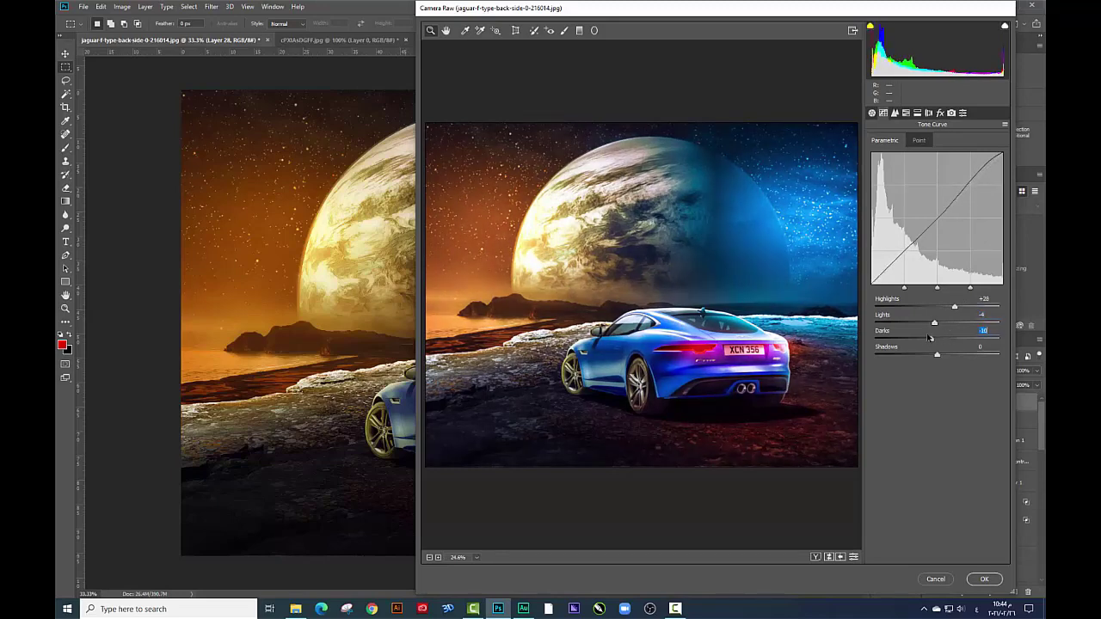
drag(937, 339, 938, 354)
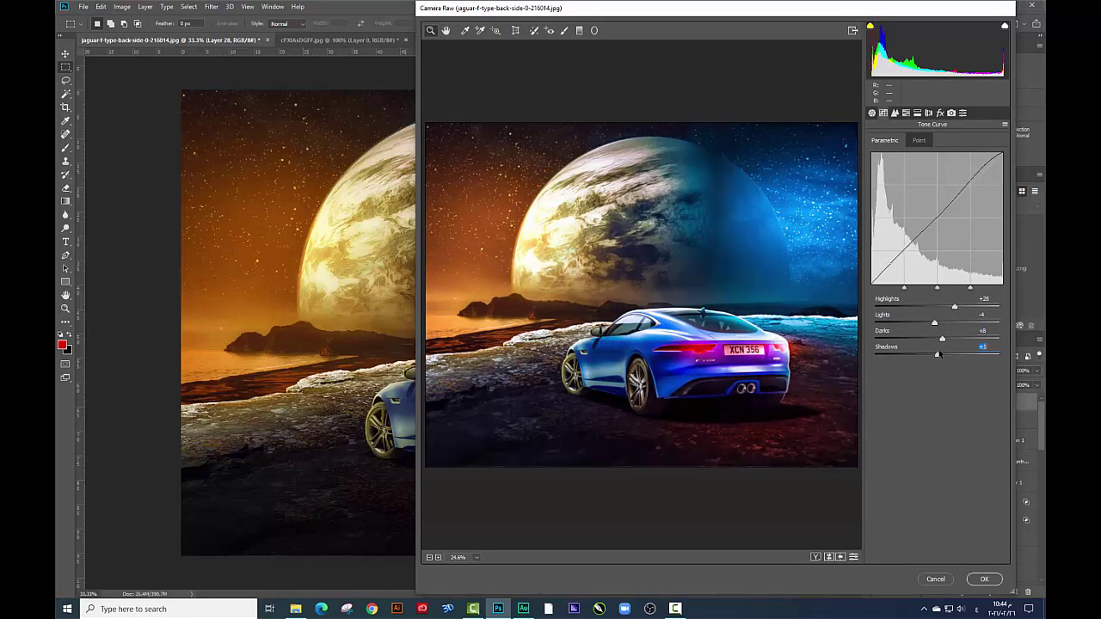
Apply strong sharpening with luminance noise reduction and shift the Reds hue to -8
click(894, 113)
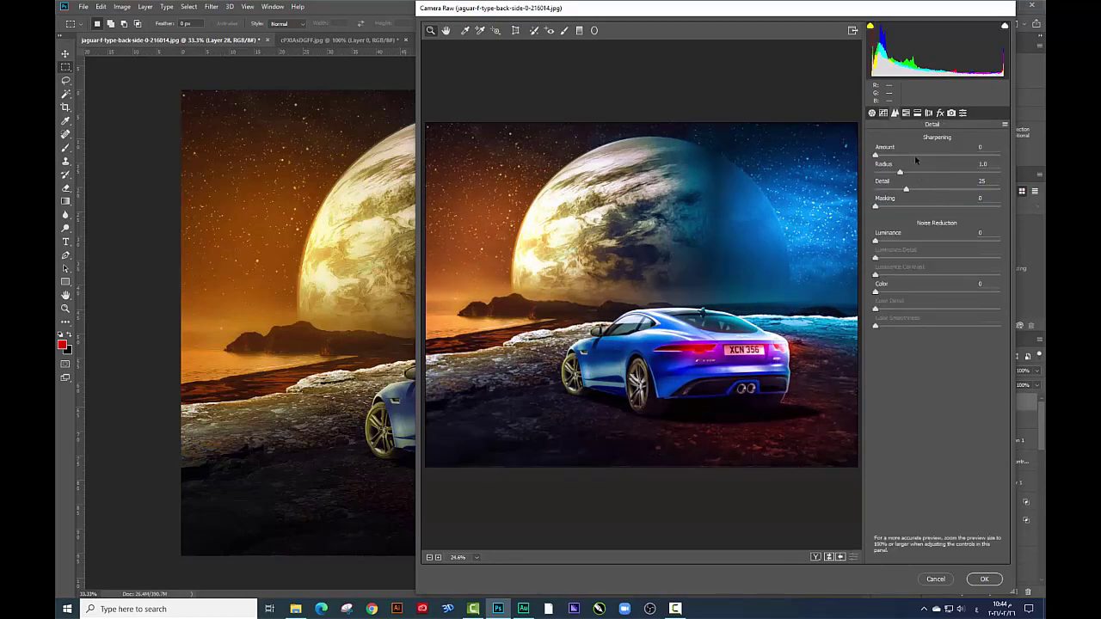
drag(953, 155, 954, 154)
drag(876, 241, 897, 242)
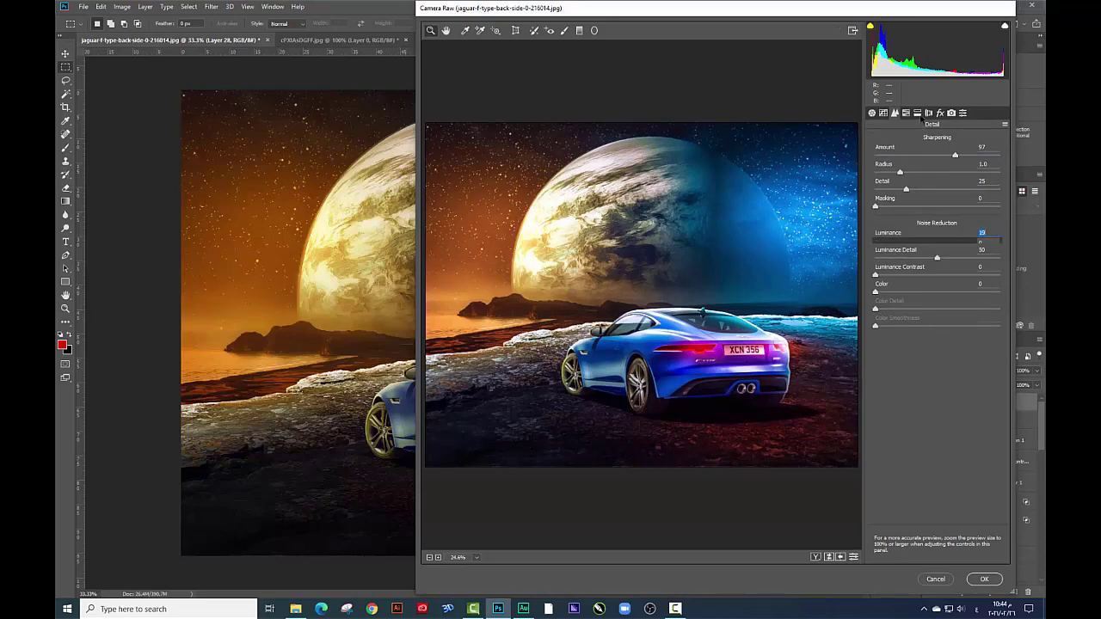
click(918, 112)
mouse_move(938, 194)
mouse_down()
mouse_move(917, 209)
mouse_move(947, 212)
mouse_move(936, 228)
mouse_move(895, 232)
mouse_move(939, 245)
mouse_up()
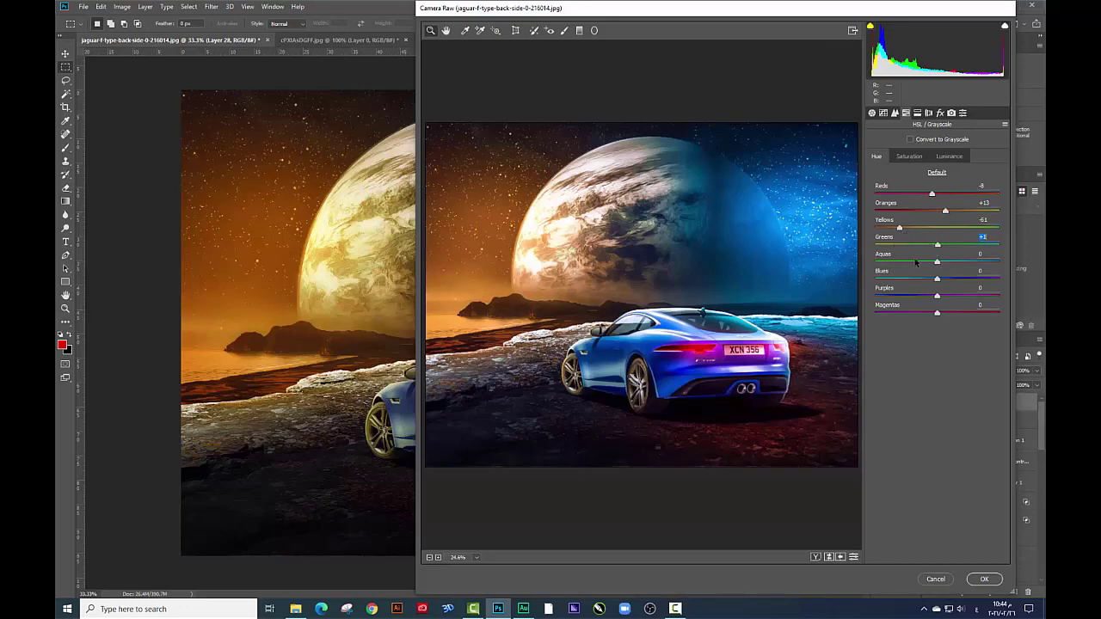
Set HSL hues Aquas -100, Blues -13, Purples -12, Magentas +48, and add slight Dehaze
drag(936, 261, 856, 263)
mouse_move(938, 295)
mouse_down()
mouse_move(853, 291)
mouse_move(941, 297)
mouse_move(929, 280)
mouse_move(966, 313)
mouse_up()
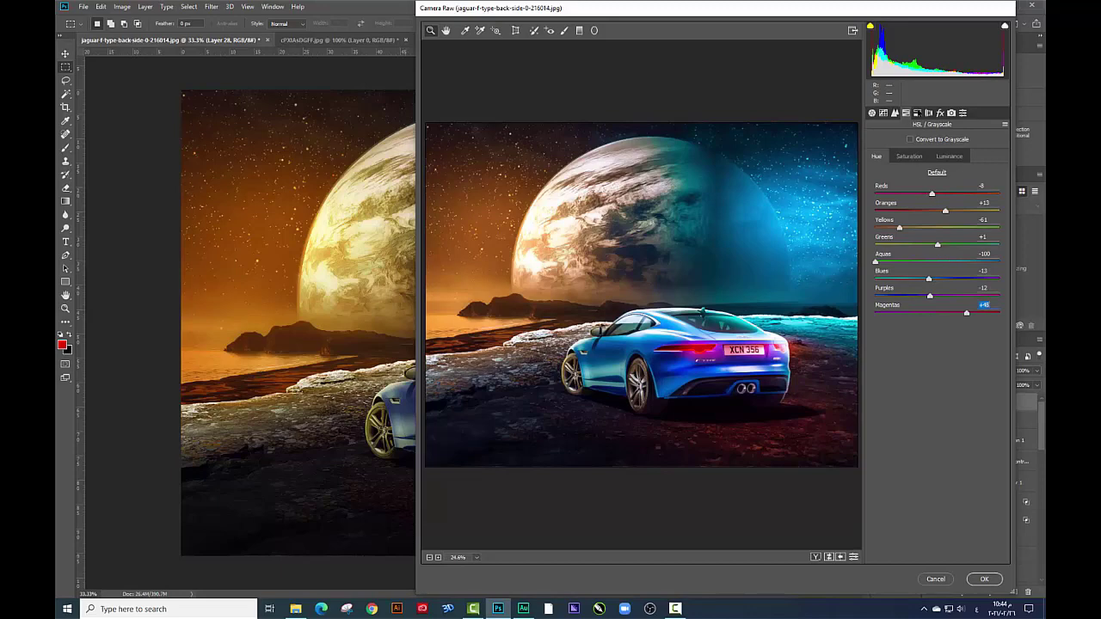
click(917, 113)
drag(937, 158, 941, 159)
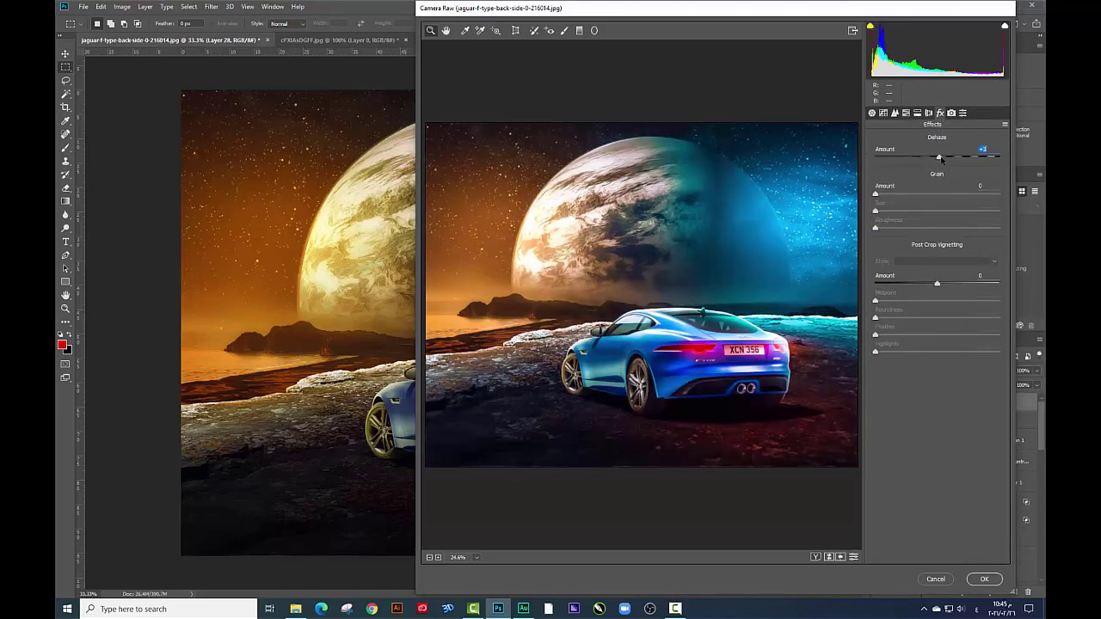
Add a slight Post Crop vignette and set Calibration Shadows Tint to -100
drag(926, 285, 935, 285)
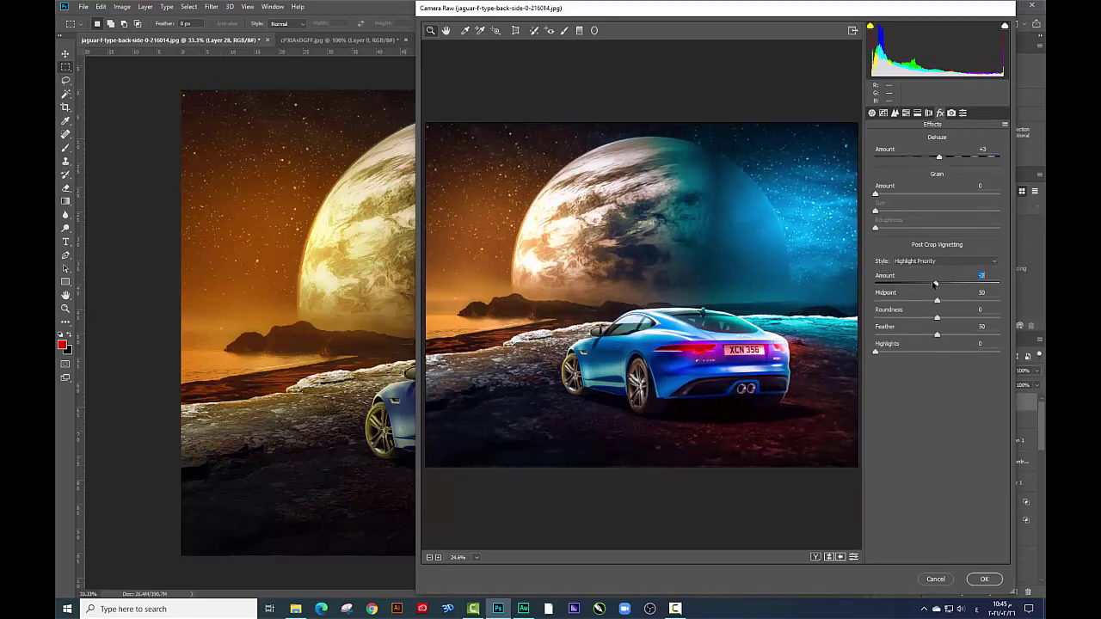
click(951, 112)
drag(937, 179, 968, 180)
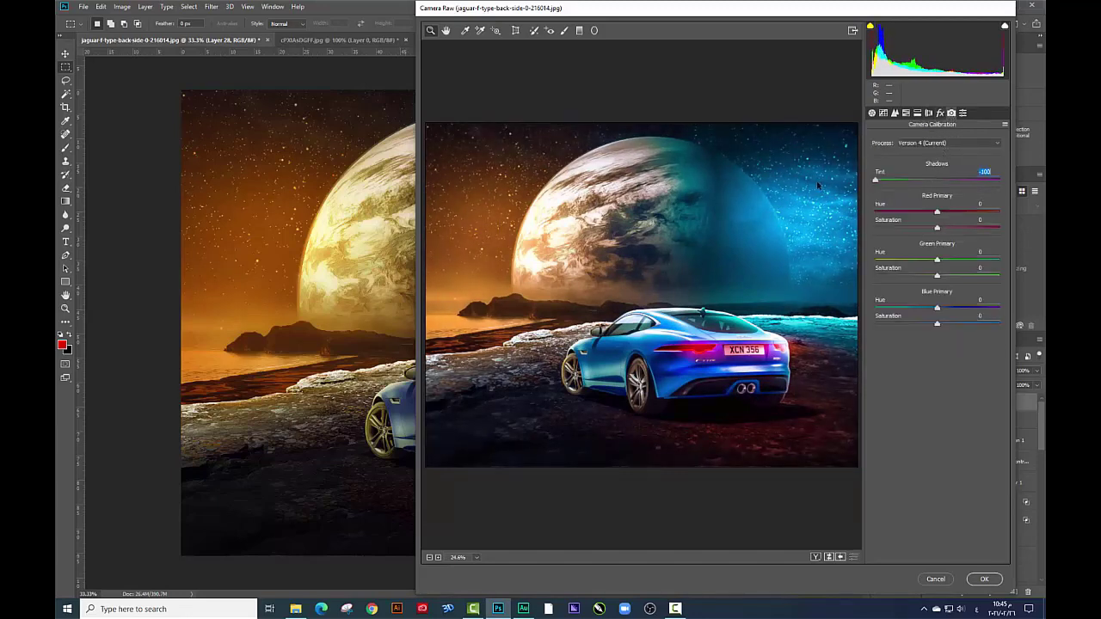
text(-100)
key(Return)
Fine-tune the Red, Green and Blue Primary hue and saturation, then apply the Camera Raw filter
drag(937, 213, 931, 214)
mouse_move(937, 228)
mouse_down()
mouse_move(947, 260)
mouse_move(927, 259)
mouse_up()
drag(931, 259, 937, 261)
mouse_move(938, 323)
mouse_down()
mouse_move(925, 308)
mouse_move(937, 309)
mouse_up()
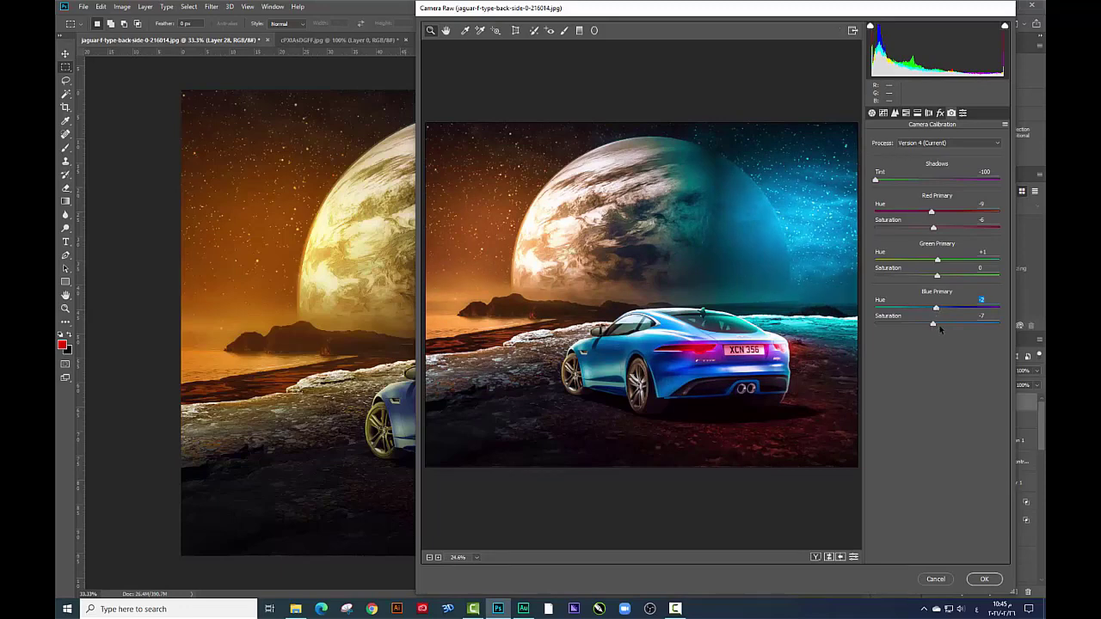
drag(941, 324, 939, 325)
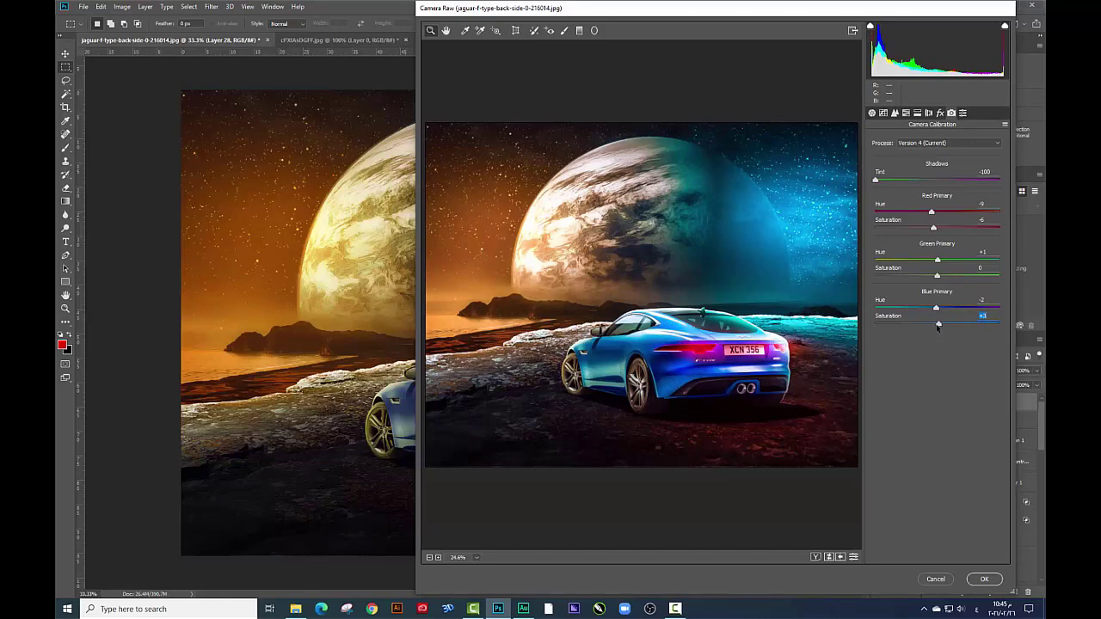
click(985, 579)
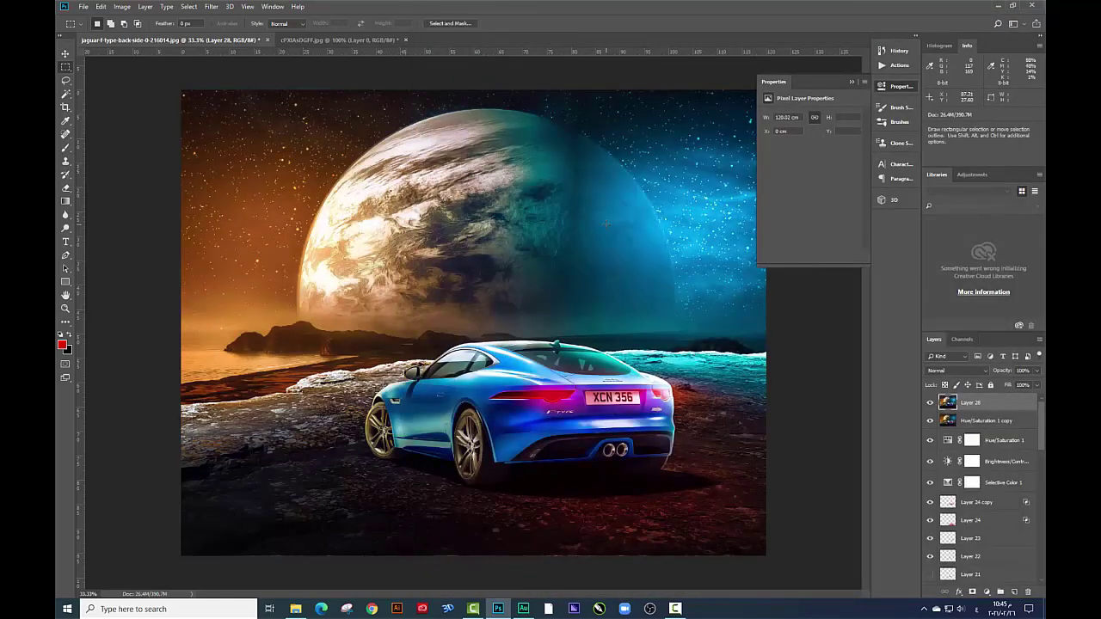
Compare the image before and after the Camera Raw grade at 33.3% zoom
key(ctrl+z)
key(ctrl+shift+z)
key(ctrl+z)
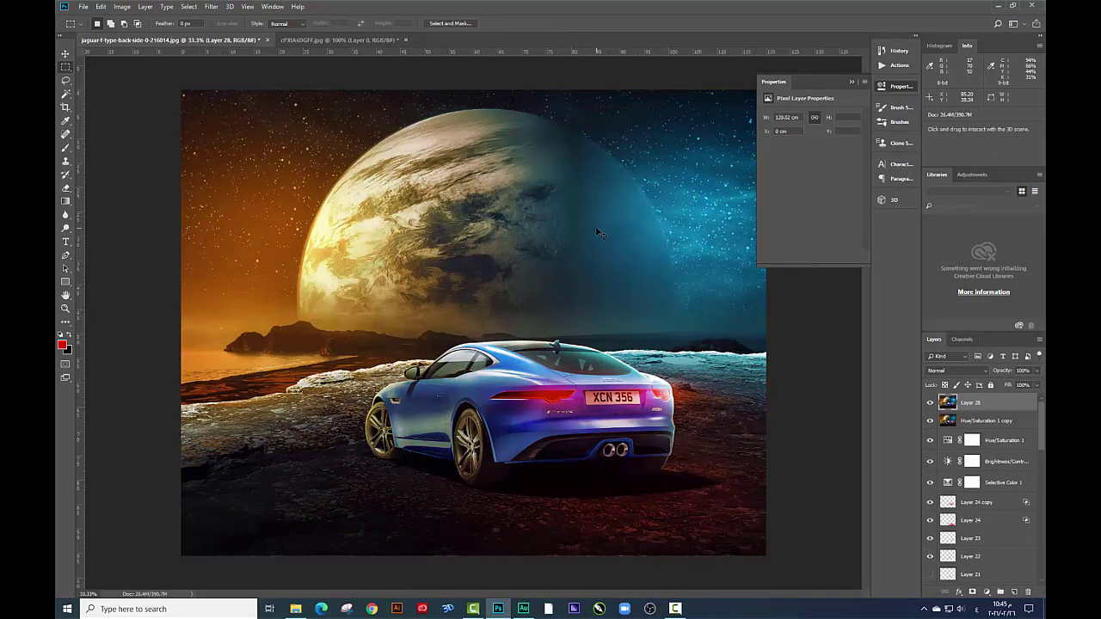
key(ctrl+shift+z)
key(ctrl+plus)
key(ctrl+minus)
key(ctrl+minus)
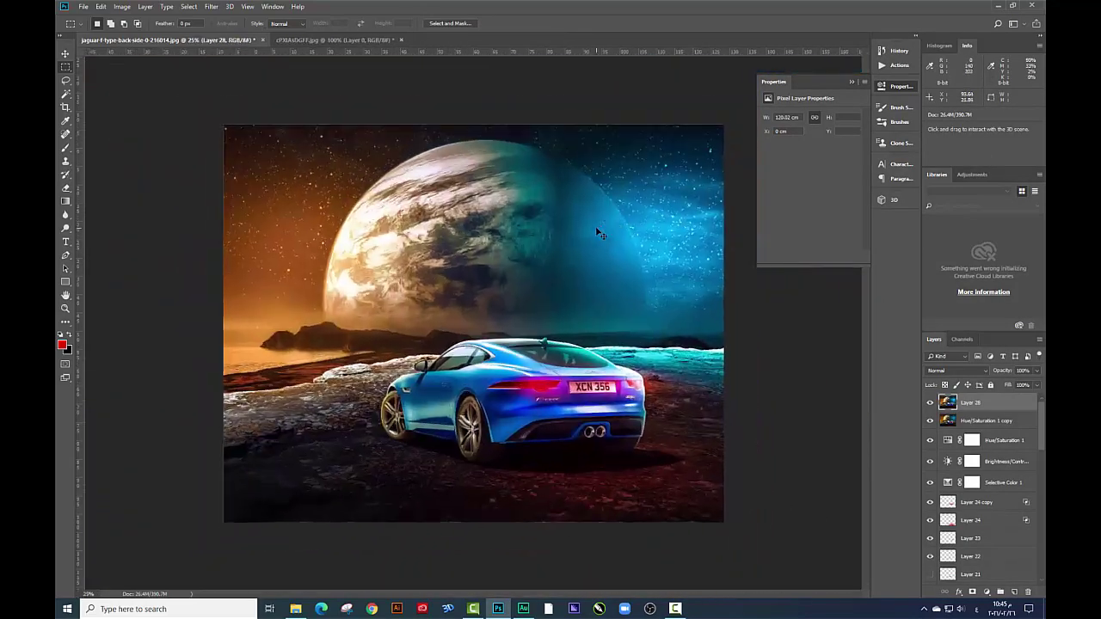
key(ctrl+plus)
click(853, 82)
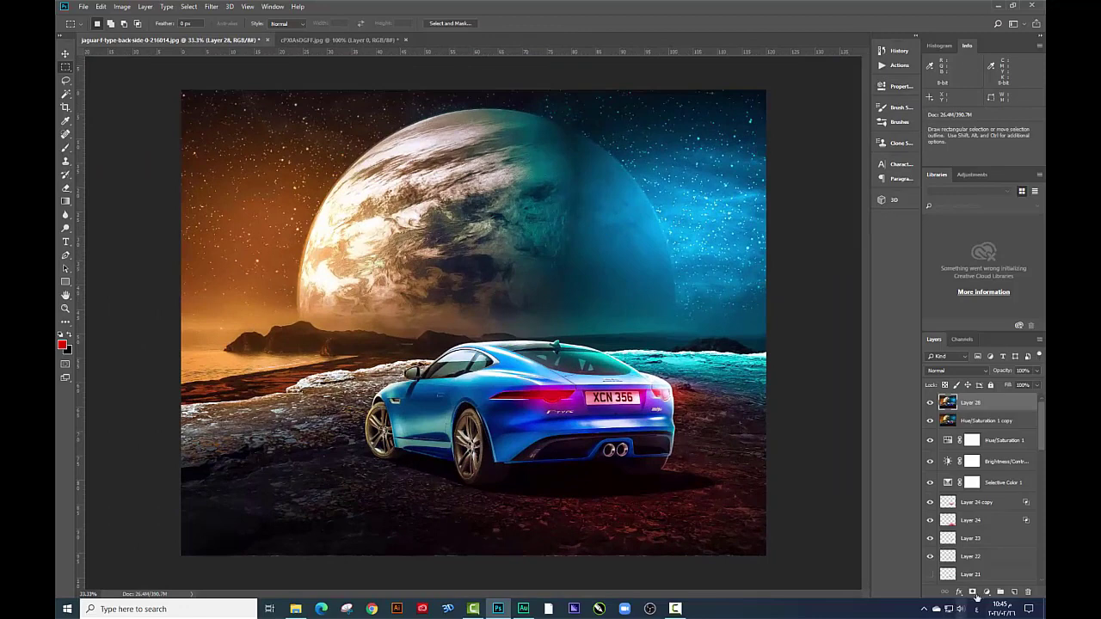
Add a Vibrance layer with Vibrance -7 and Saturation +7, toggling it to compare
click(987, 592)
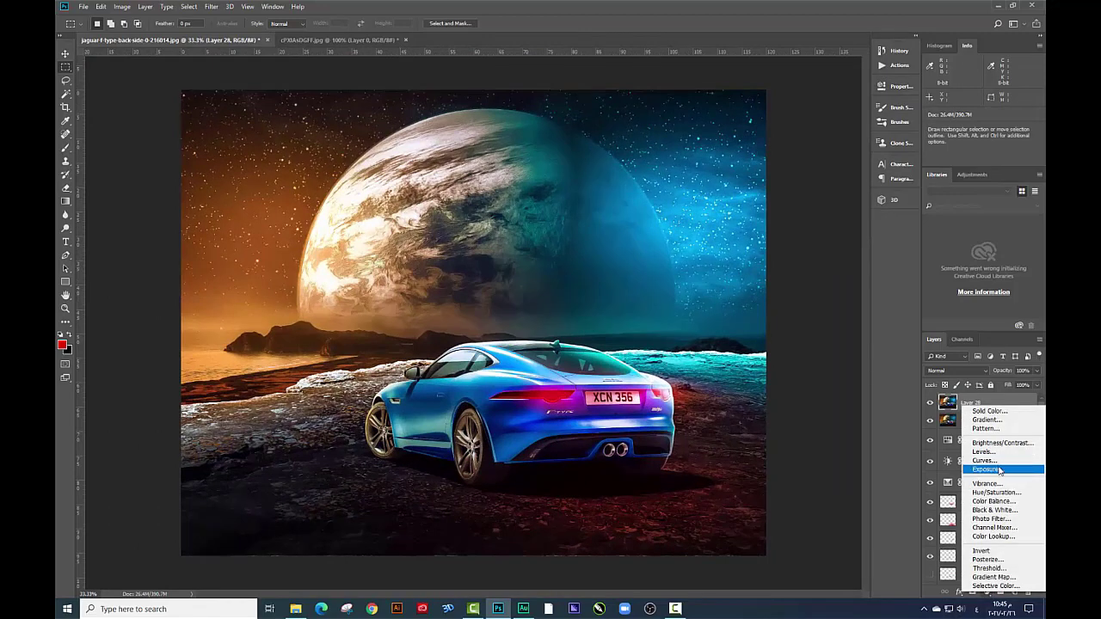
click(993, 484)
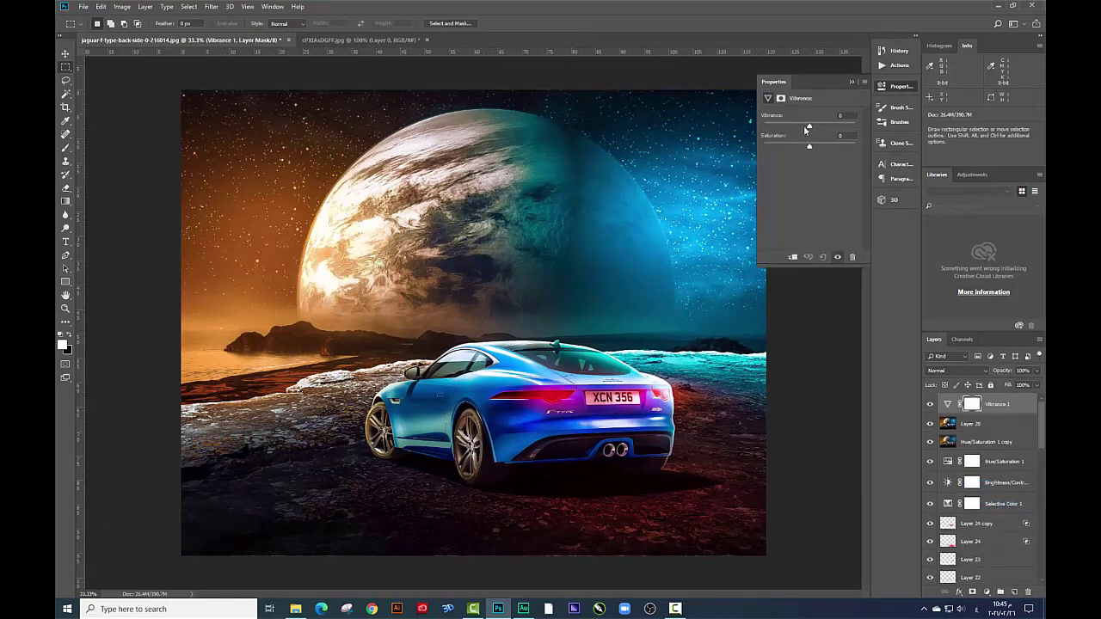
mouse_move(788, 126)
mouse_down()
mouse_move(804, 127)
mouse_move(806, 142)
mouse_move(817, 129)
mouse_move(807, 129)
mouse_up()
drag(807, 148, 812, 148)
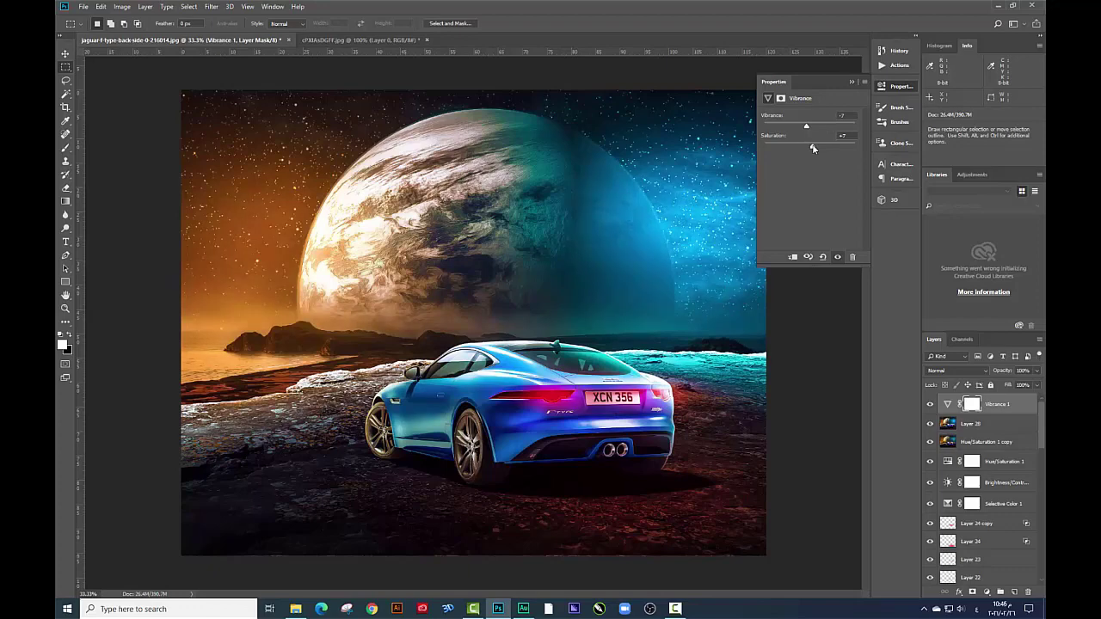
click(929, 403)
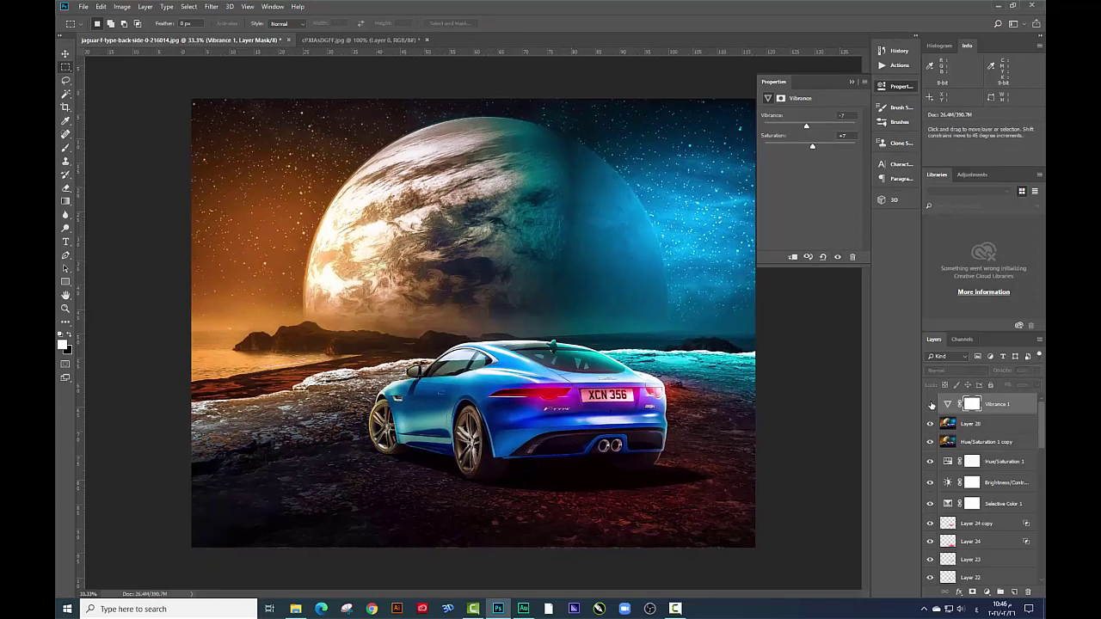
key(ctrl+minus)
Hide all panels, zoom in on the car's rear, then pan and return to the whole-image view
key(Tab)
key(ctrl+plus)
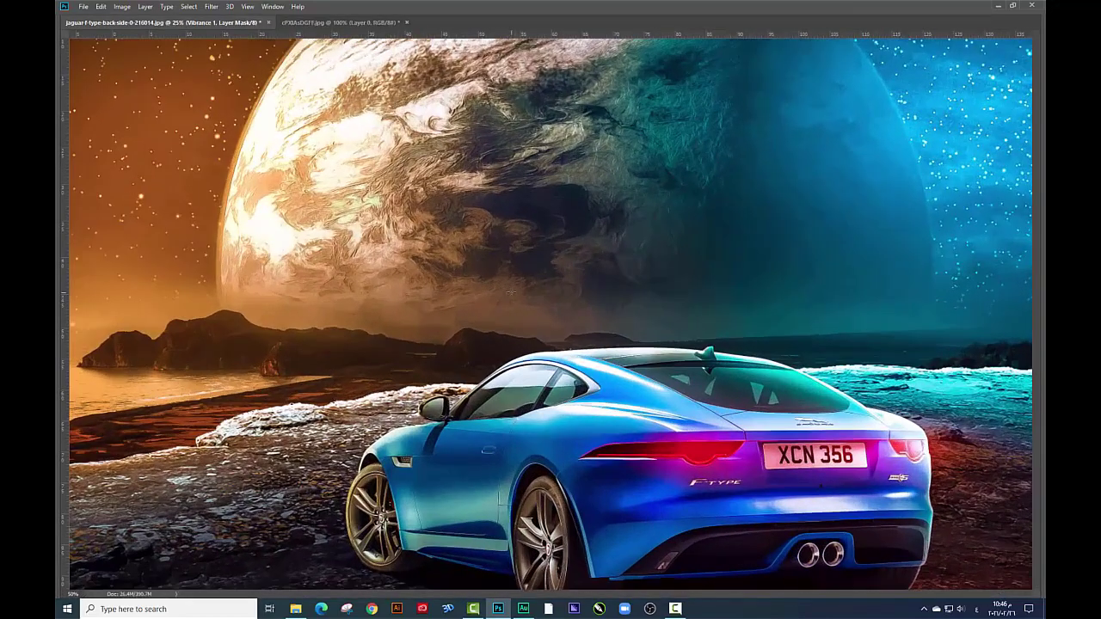
key(ctrl+plus)
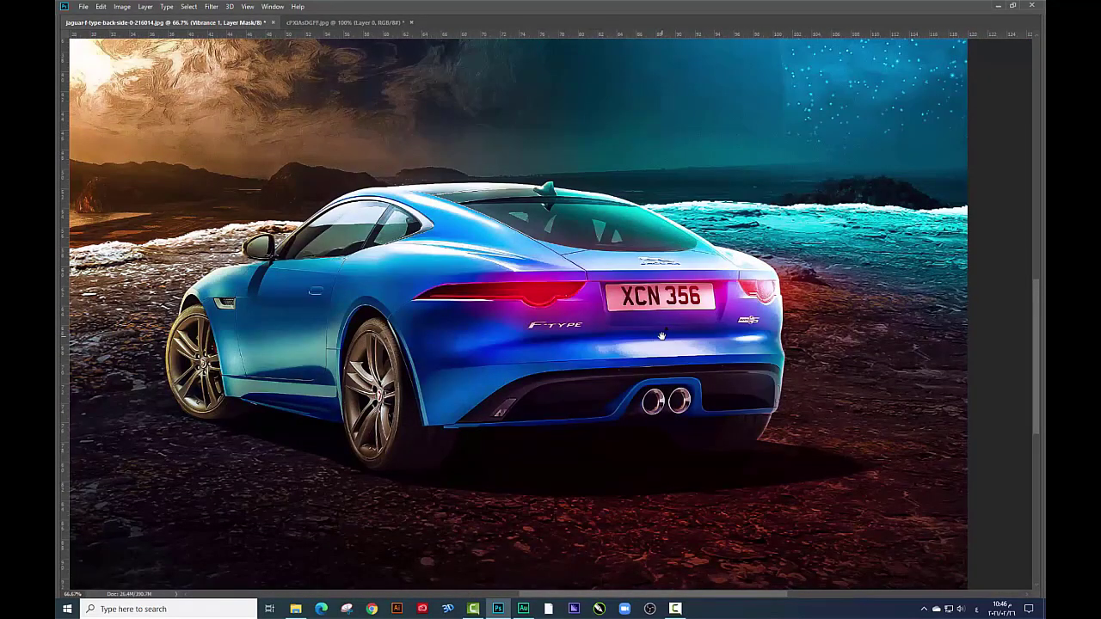
key(ctrl+0)
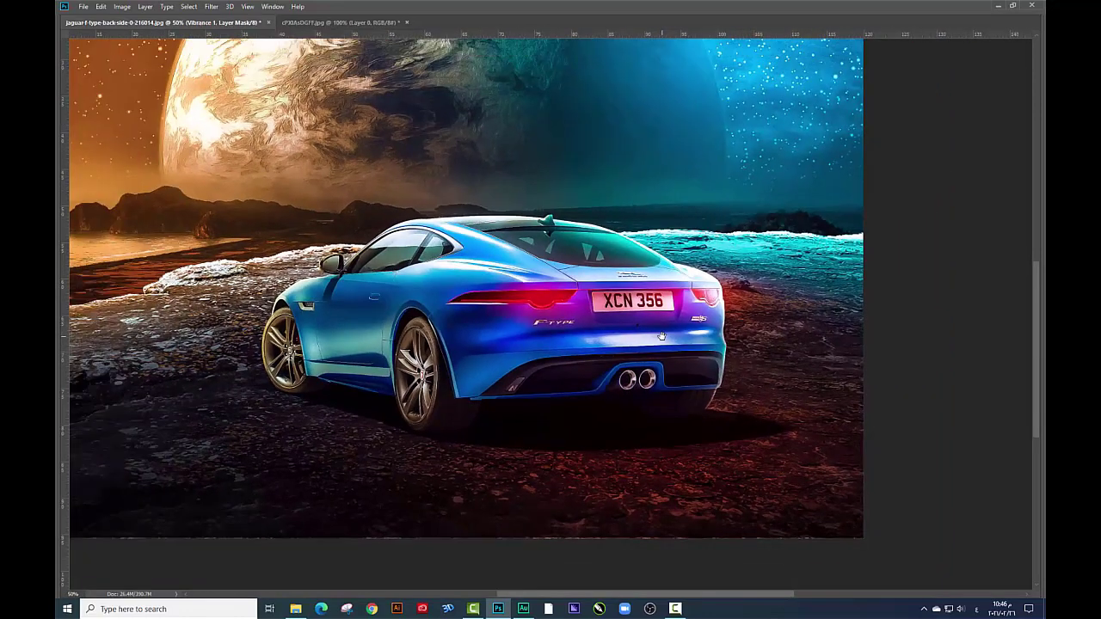
key(ctrl+minus)
key(ctrl+plus)
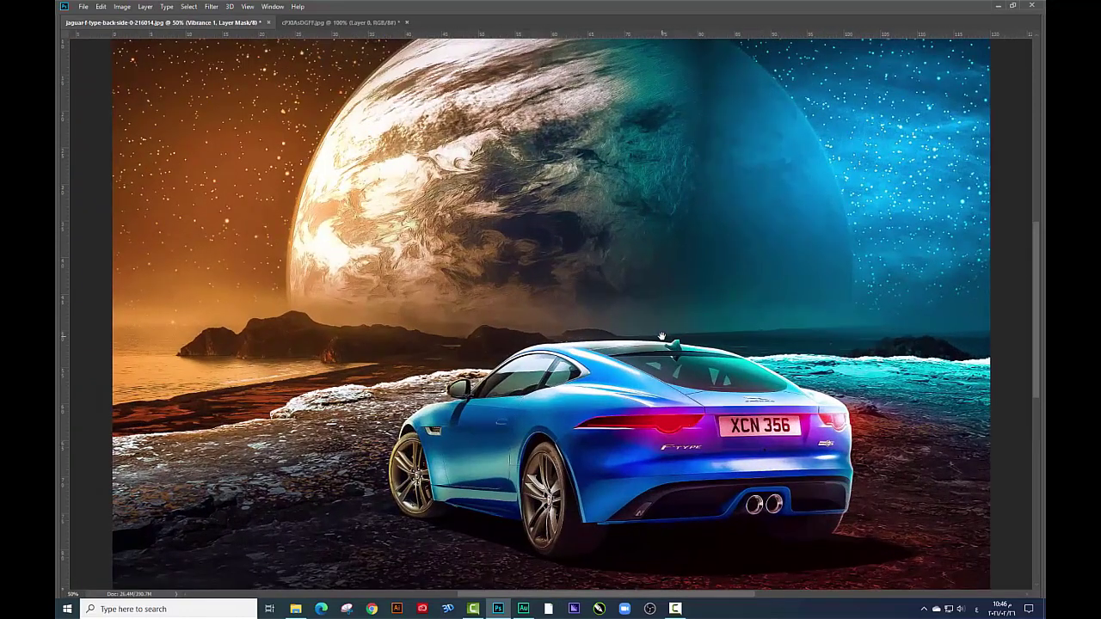
drag(651, 329, 519, 272)
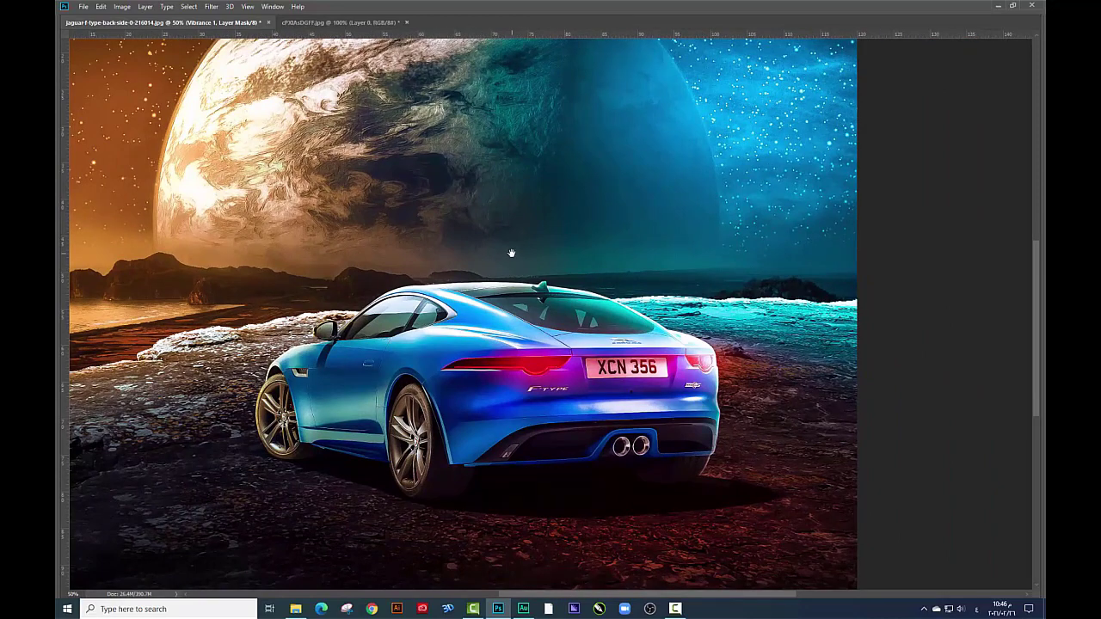
key(ctrl+minus)
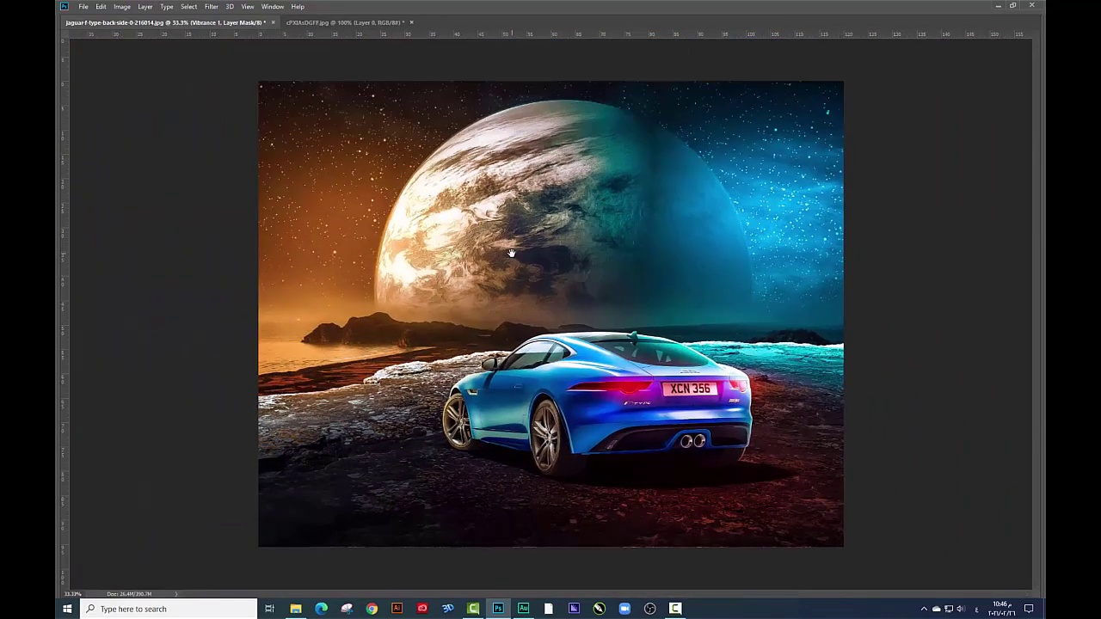